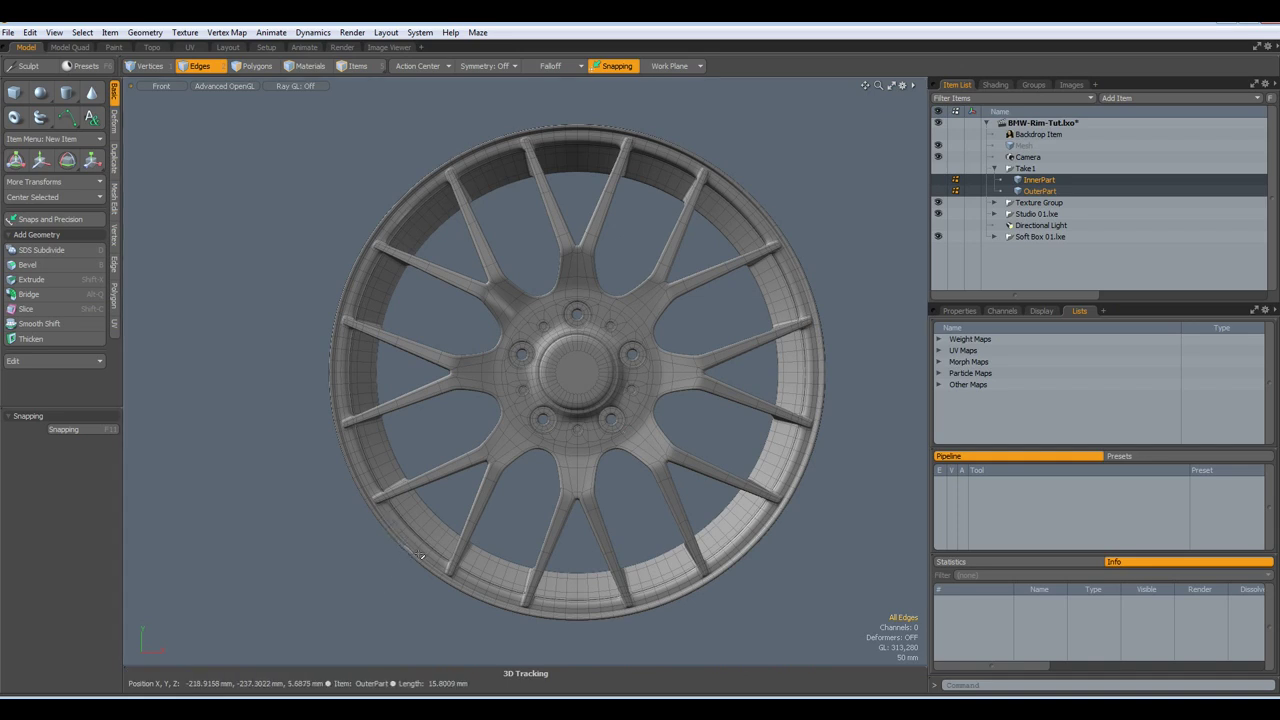
Select the edge loops on both sides of a spoke end on the finished rim's outer part, and clear the selection
scroll(423, 563, up, 6)
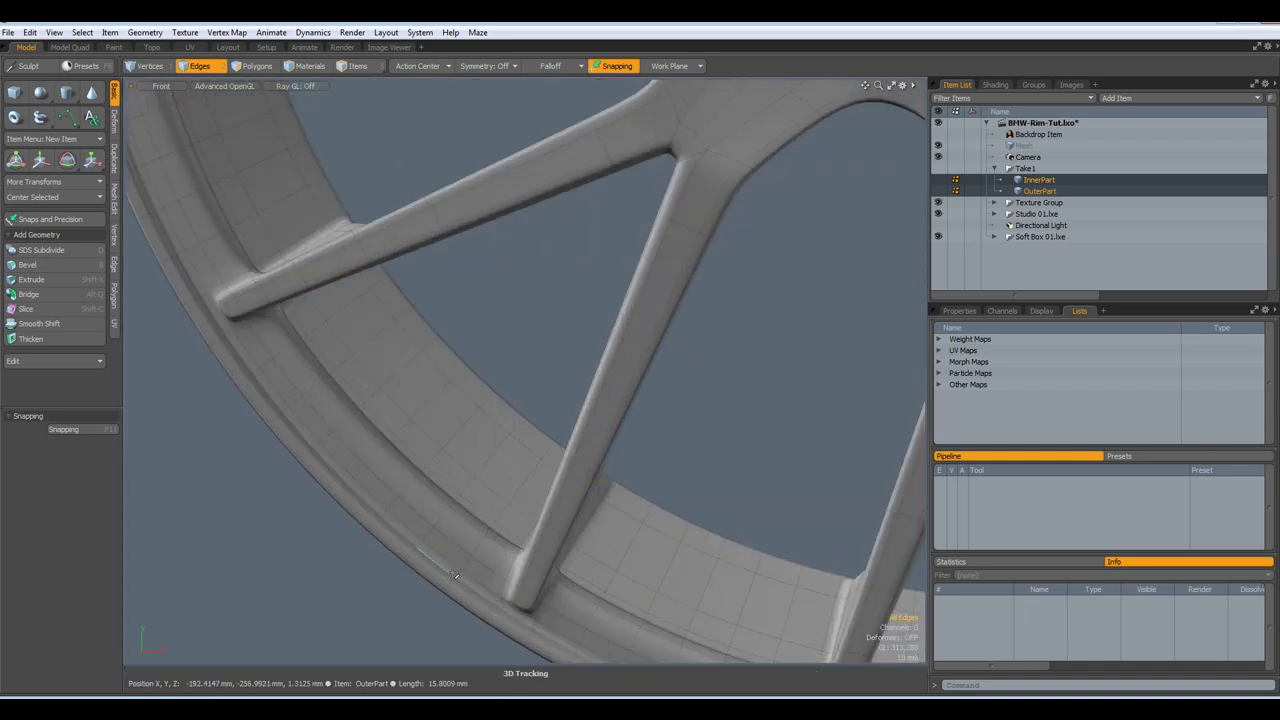
double_click(476, 551)
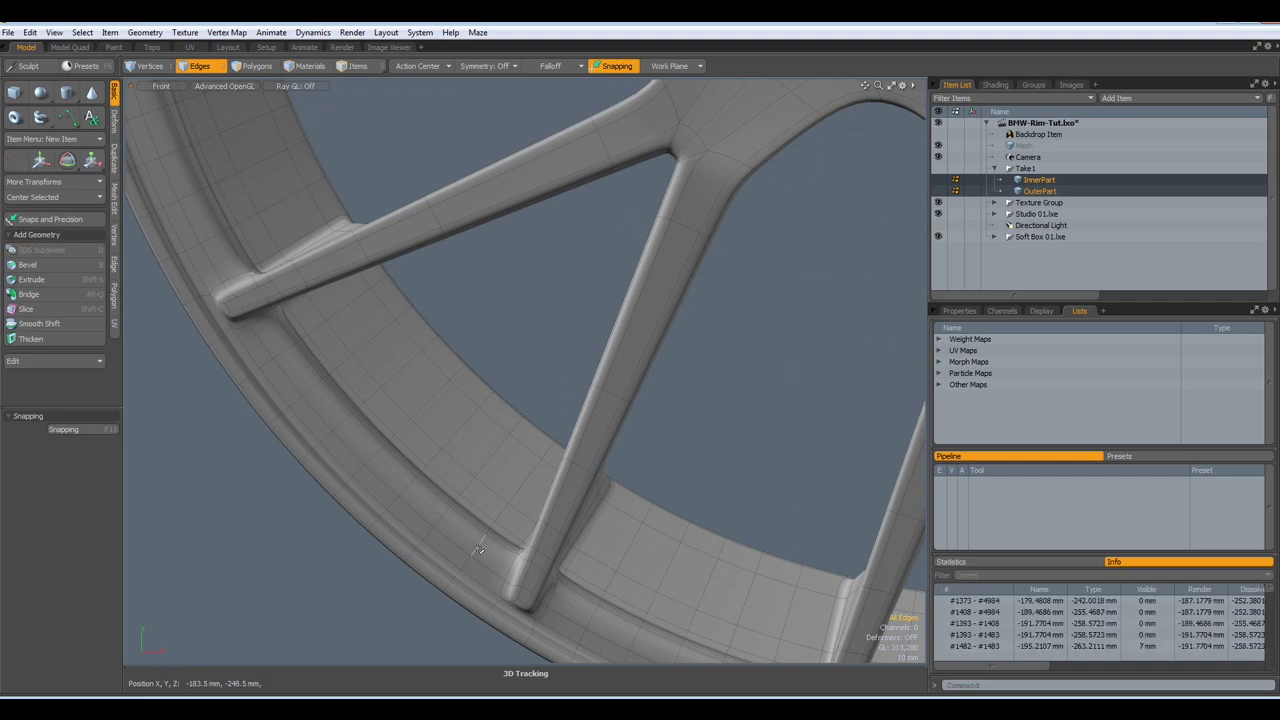
shift+double_click(594, 618)
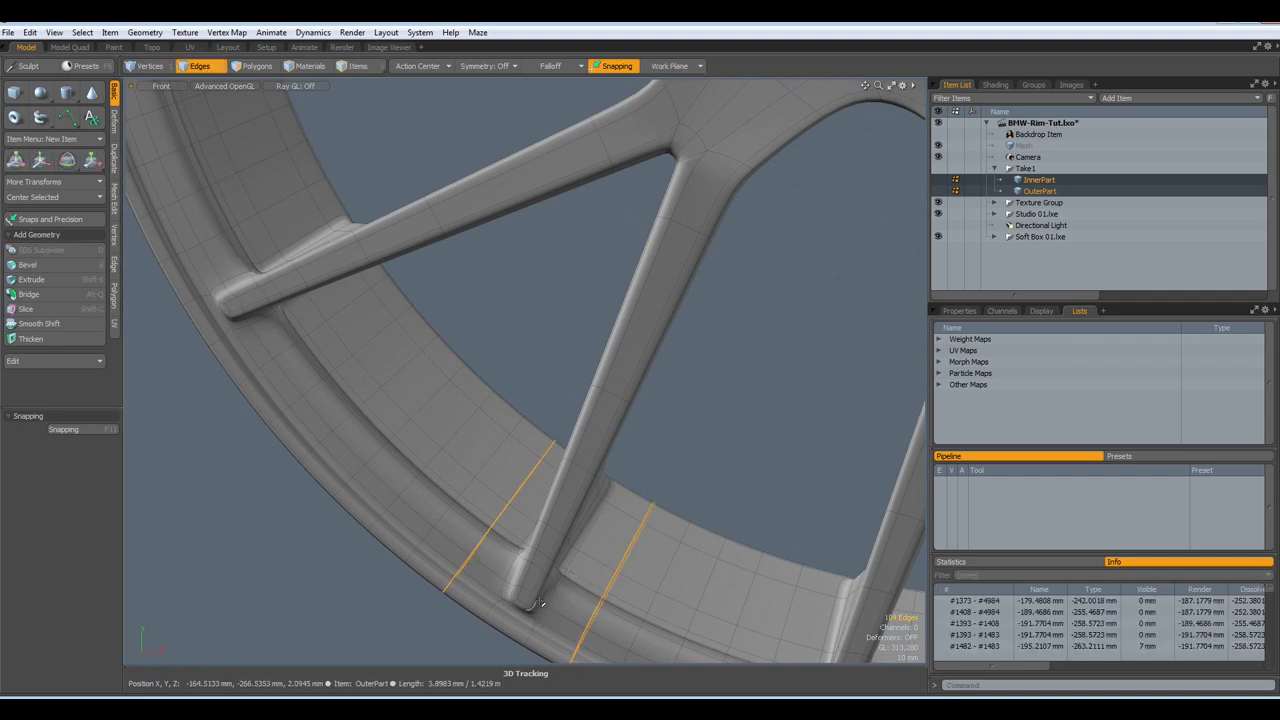
click(726, 420)
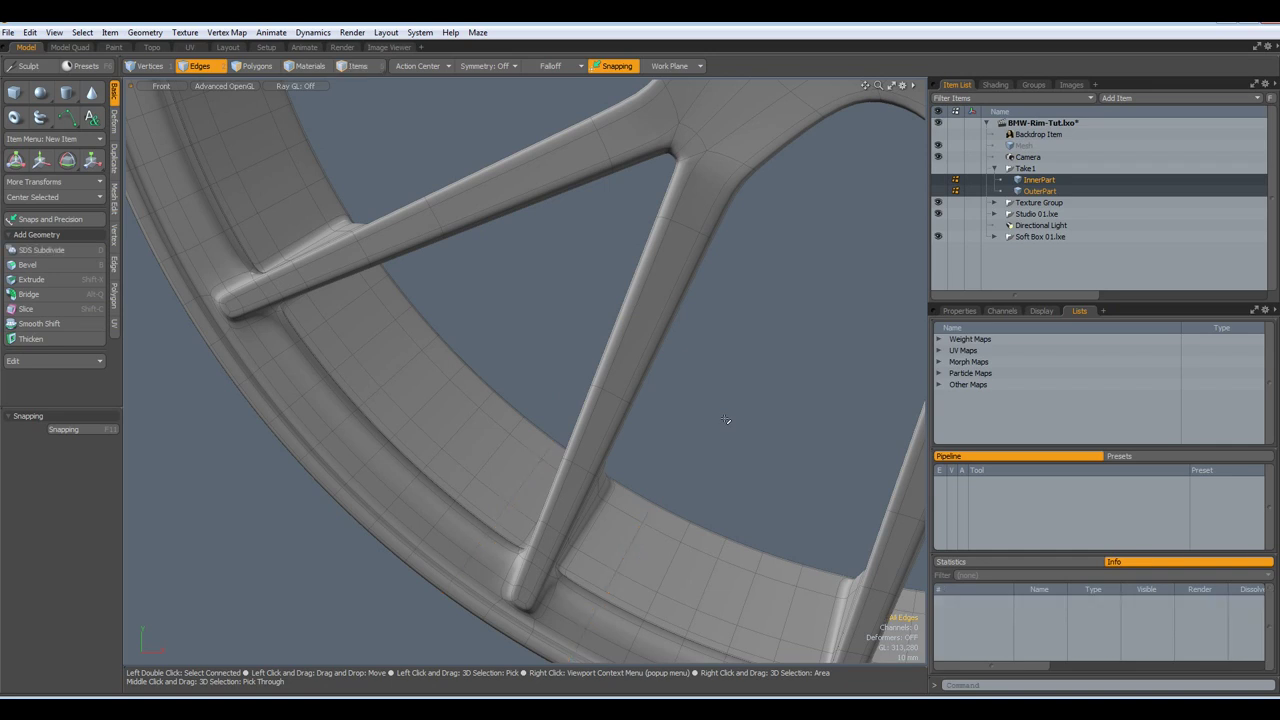
Examine the finished rim's hub, bolt holes, spokes and overall shape
scroll(726, 420, down, 3)
alt+drag(702, 384, 442, 540)
scroll(463, 432, up, 3)
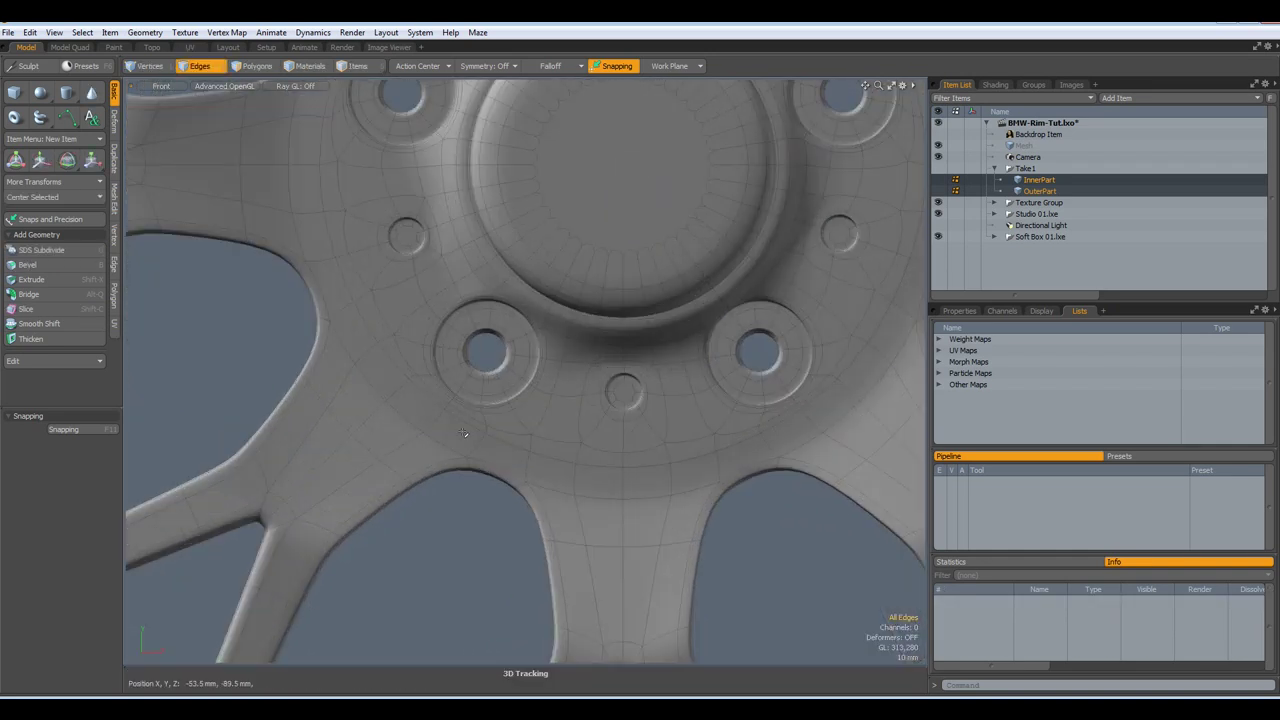
alt+drag(454, 160, 521, 430)
scroll(521, 430, down, 3)
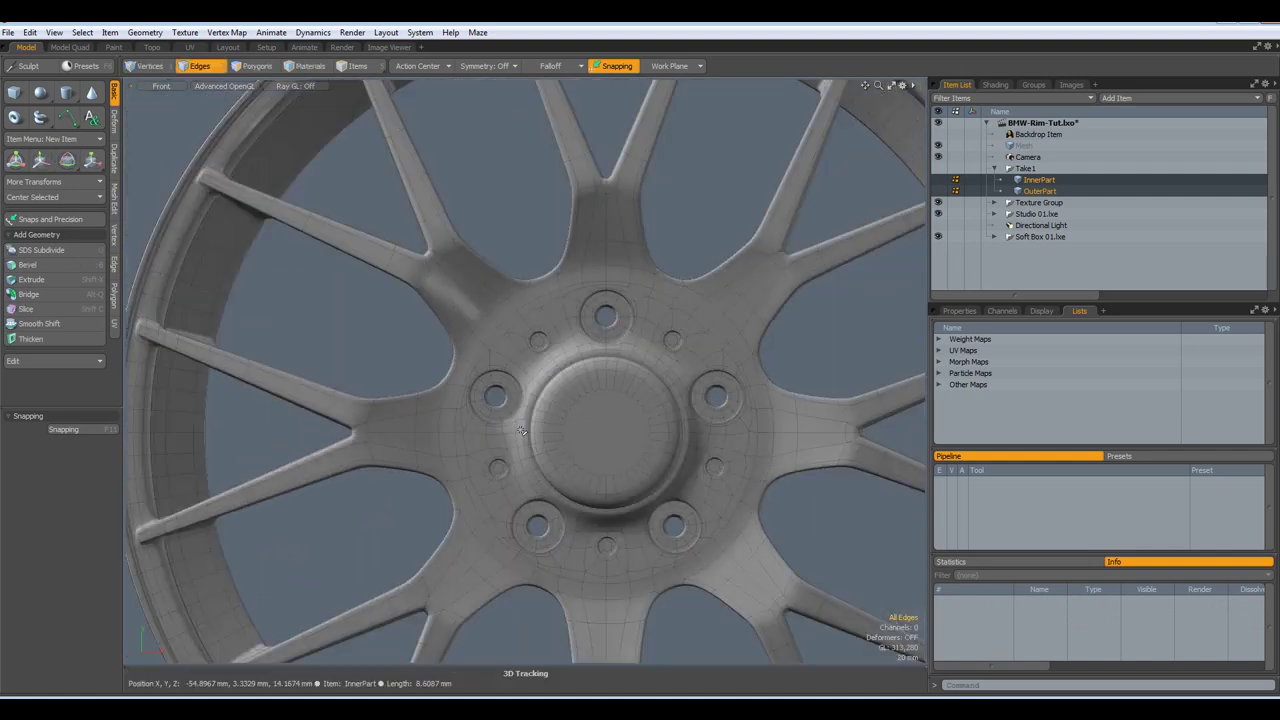
scroll(520, 430, down, 3)
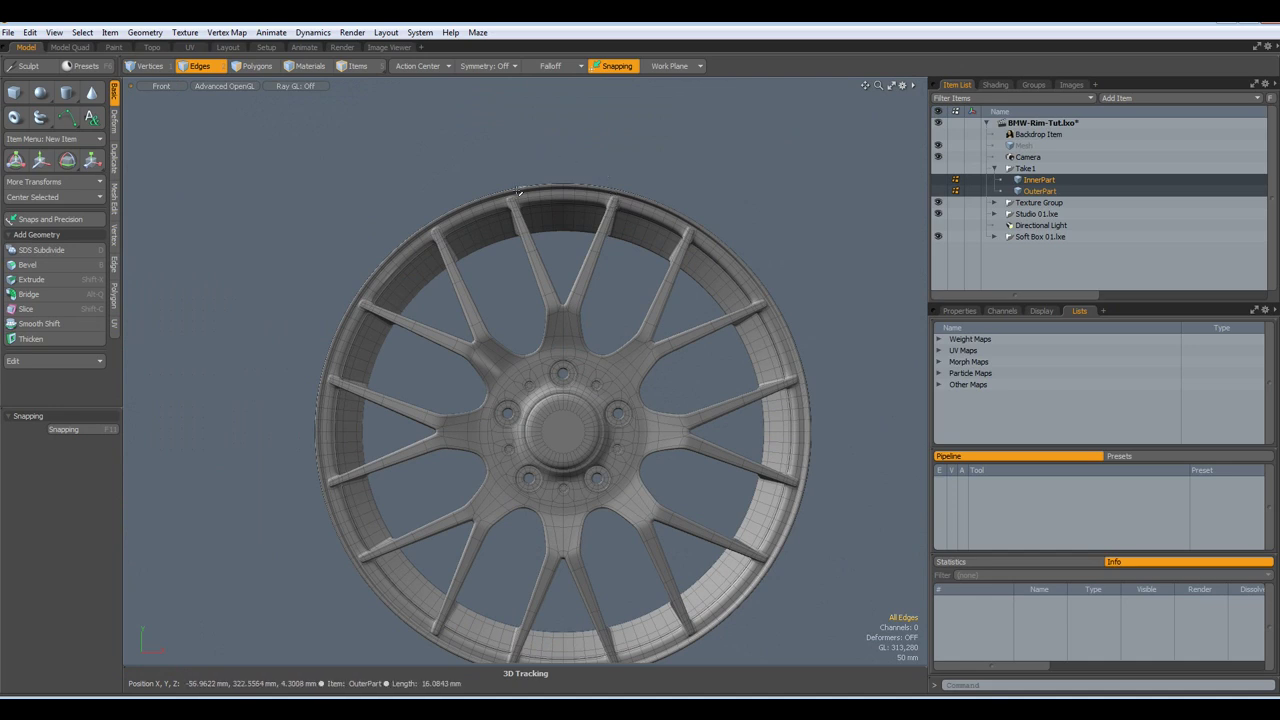
scroll(592, 345, up, 3)
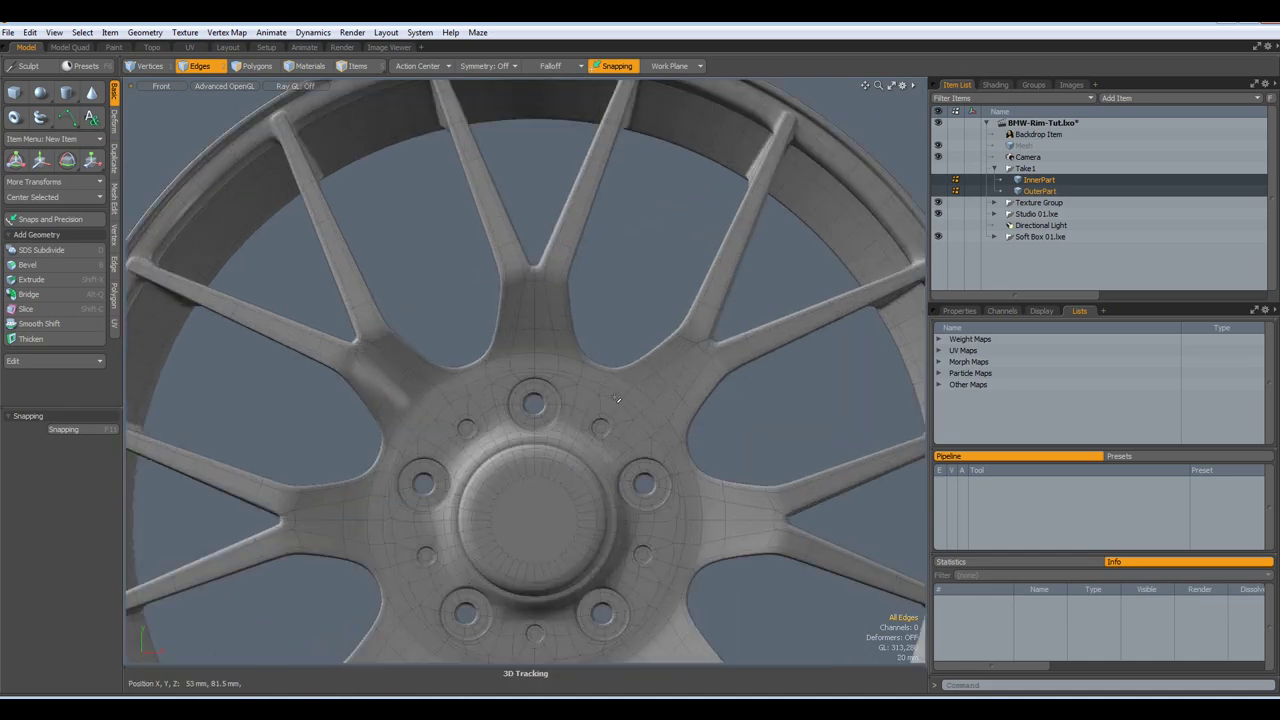
scroll(616, 398, down, 3)
alt+shift+drag(599, 389, 572, 321)
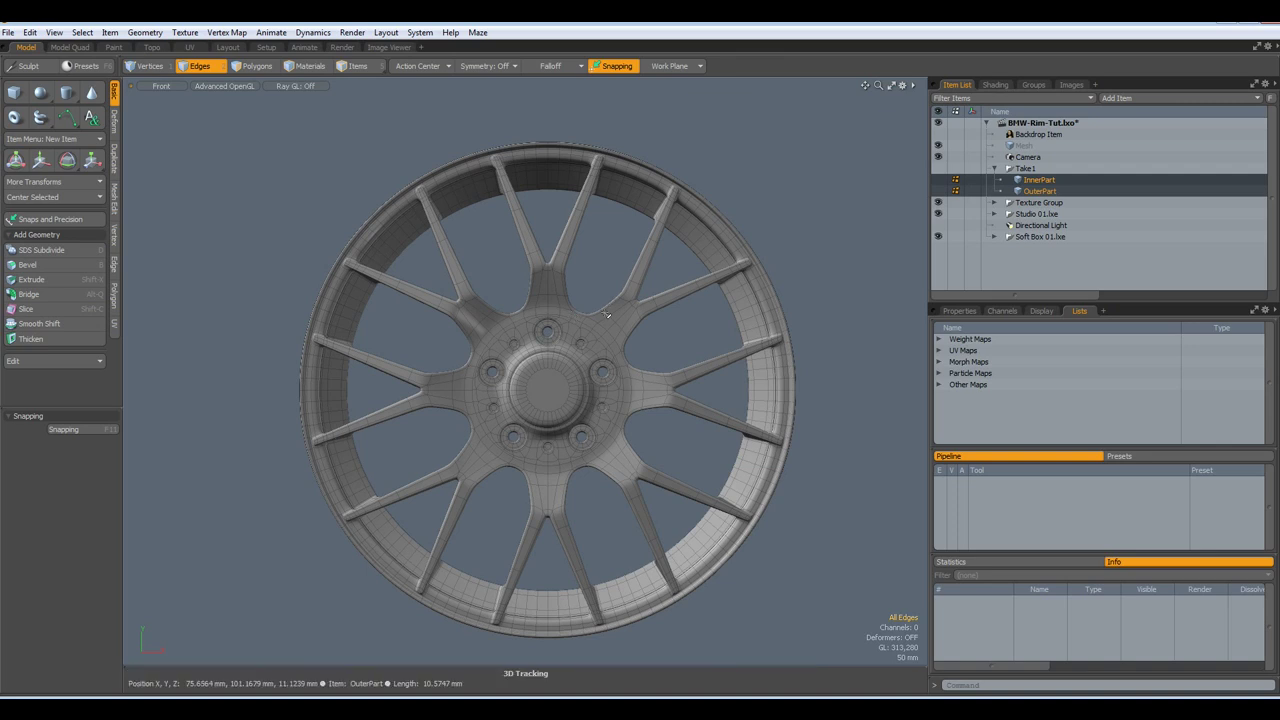
Collapse the Take1 group, make the empty mesh item active and show the Backdrop Item reference photo
click(995, 170)
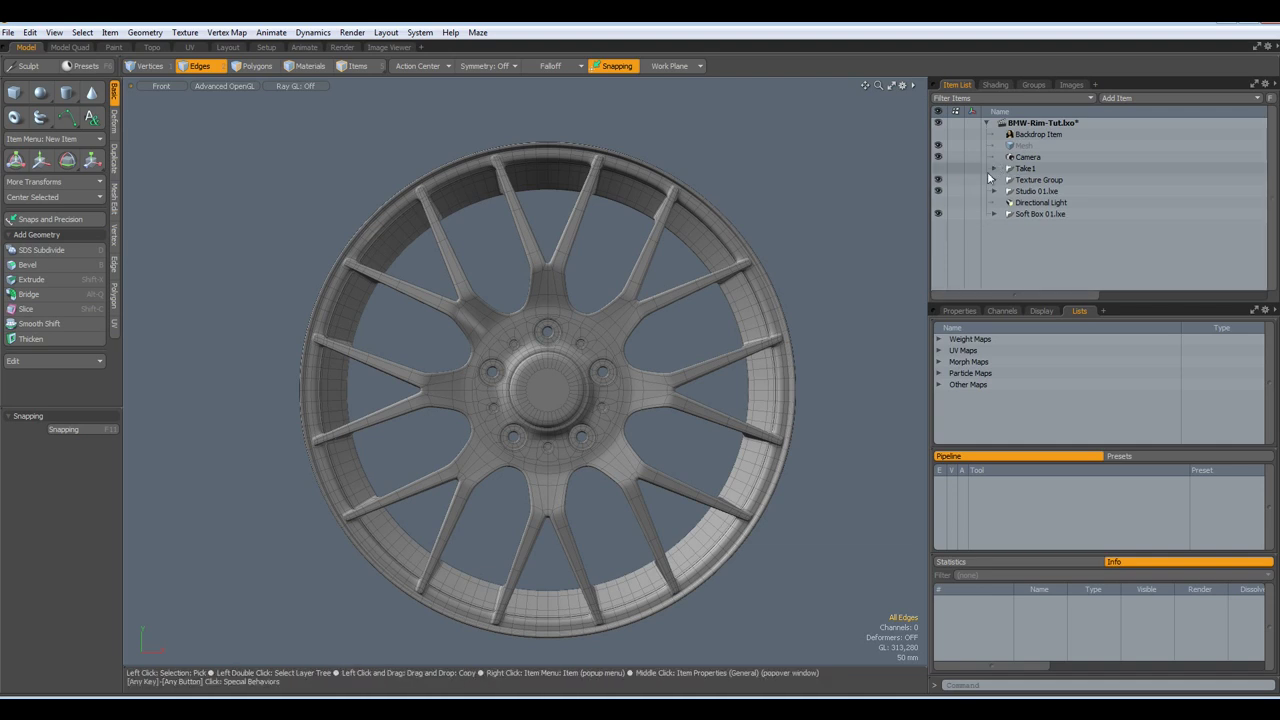
click(1012, 148)
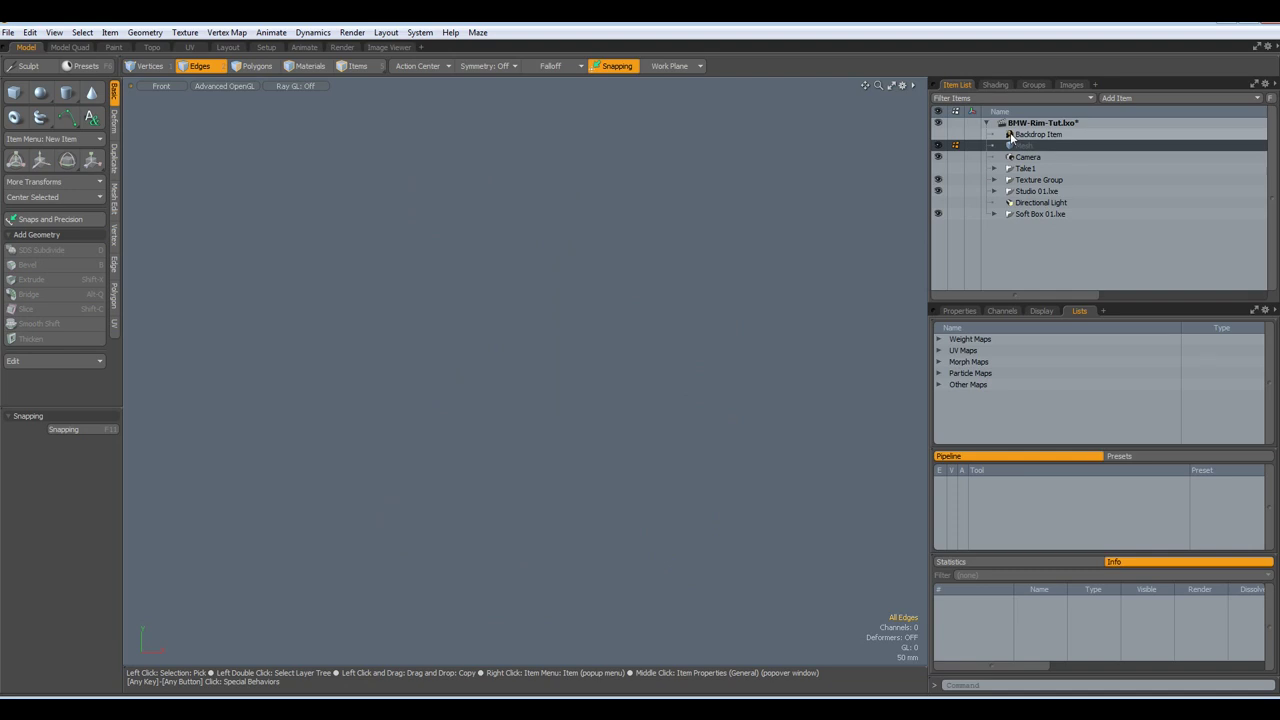
click(942, 146)
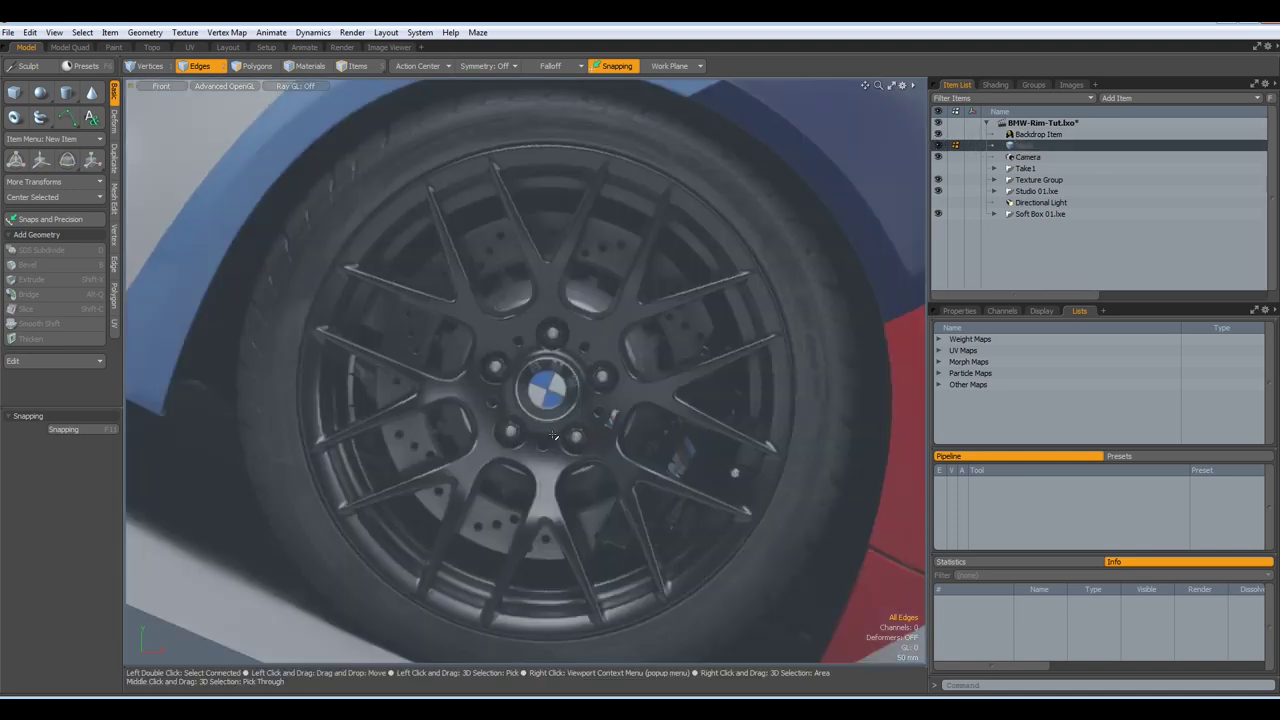
Examine the BMW wheel in the reference photo, both within the whole image and close up around the hub and spokes
scroll(553, 436, down, 5)
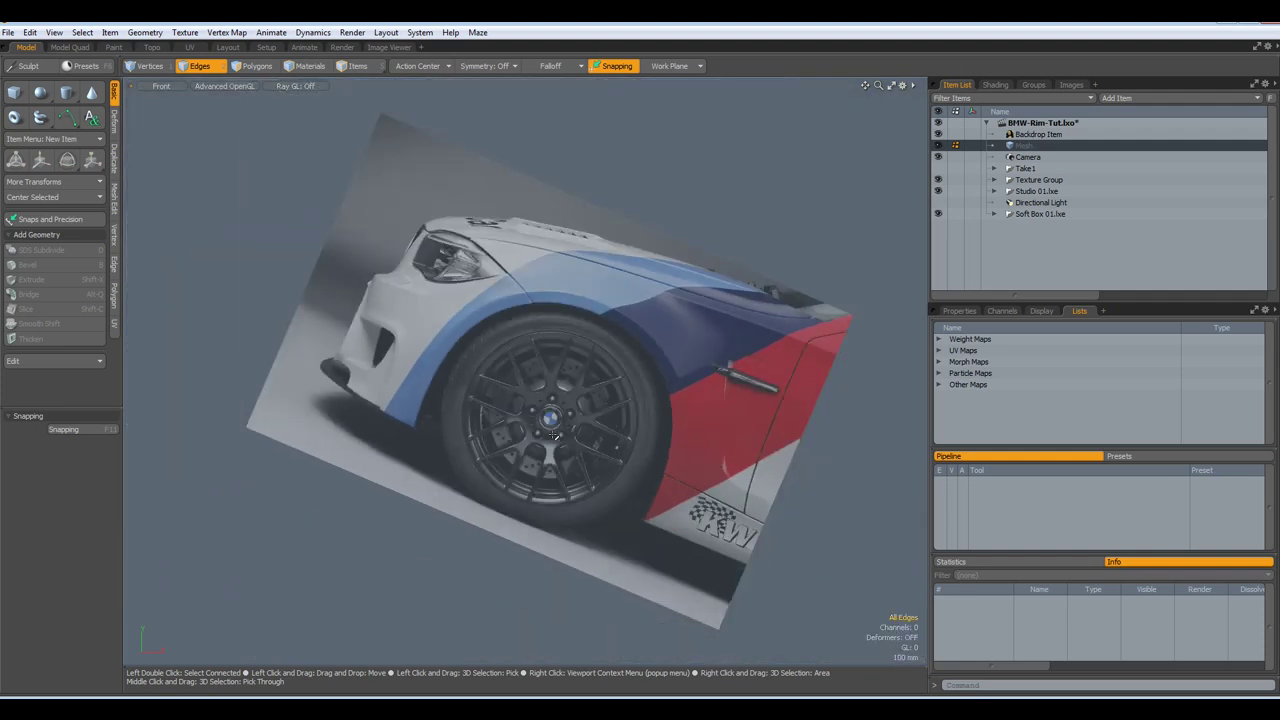
scroll(553, 436, up, 5)
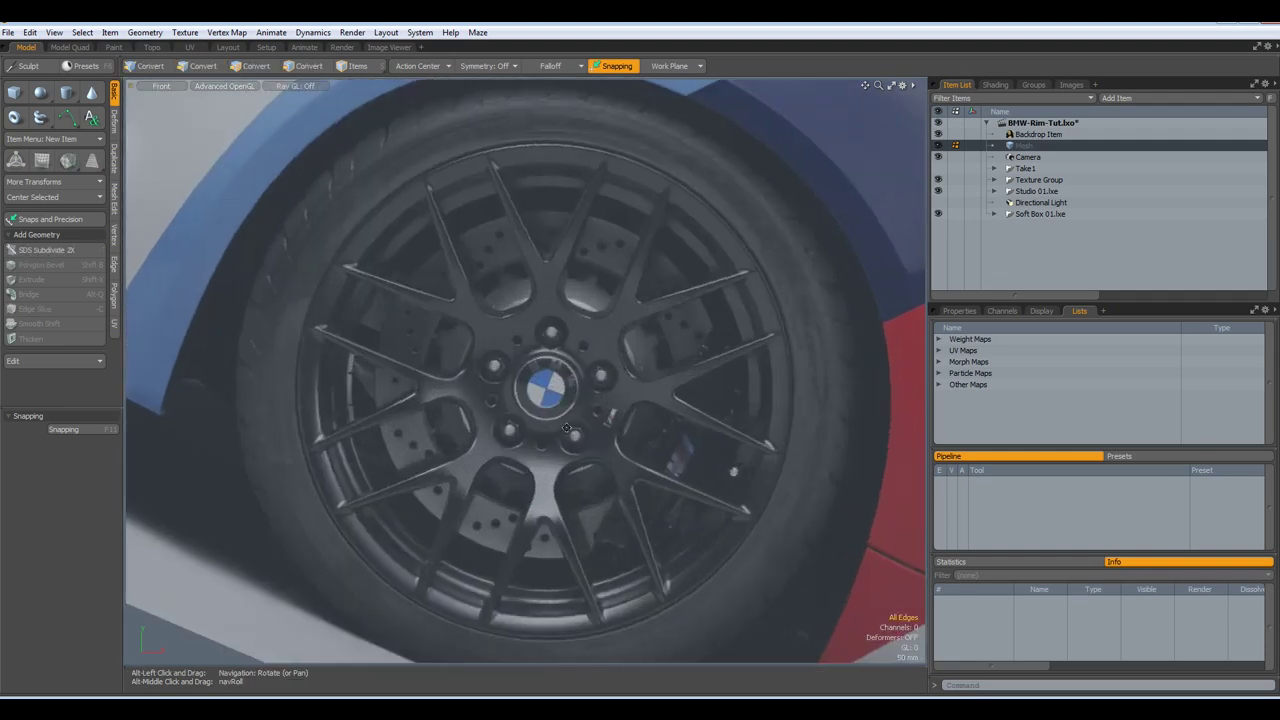
alt+drag(553, 436, 546, 426)
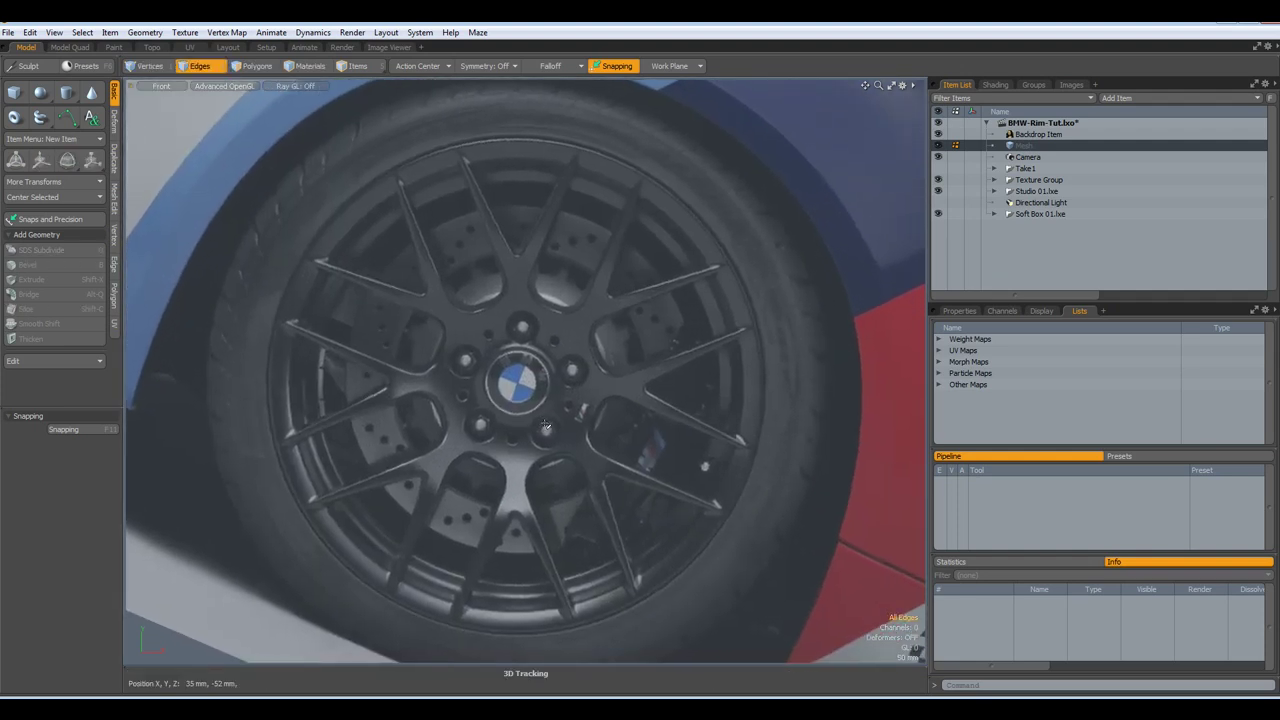
scroll(548, 425, down, 3)
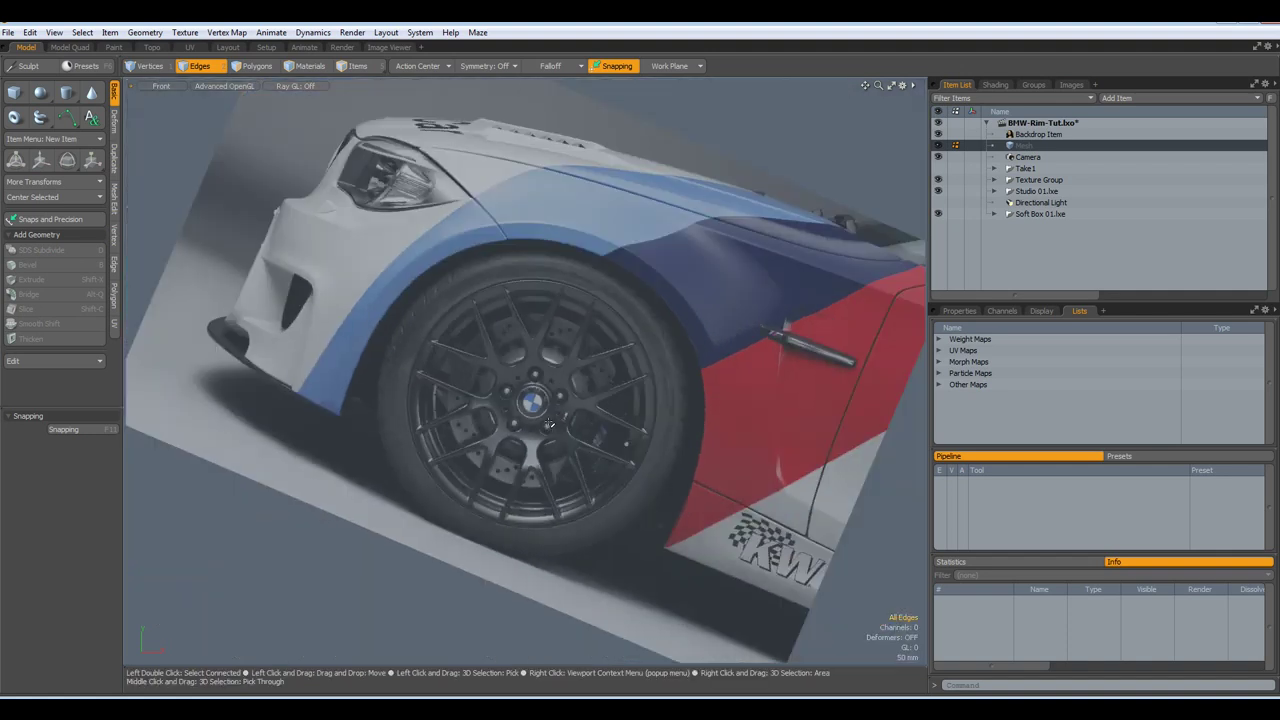
scroll(548, 425, up, 3)
alt+drag(549, 423, 563, 483)
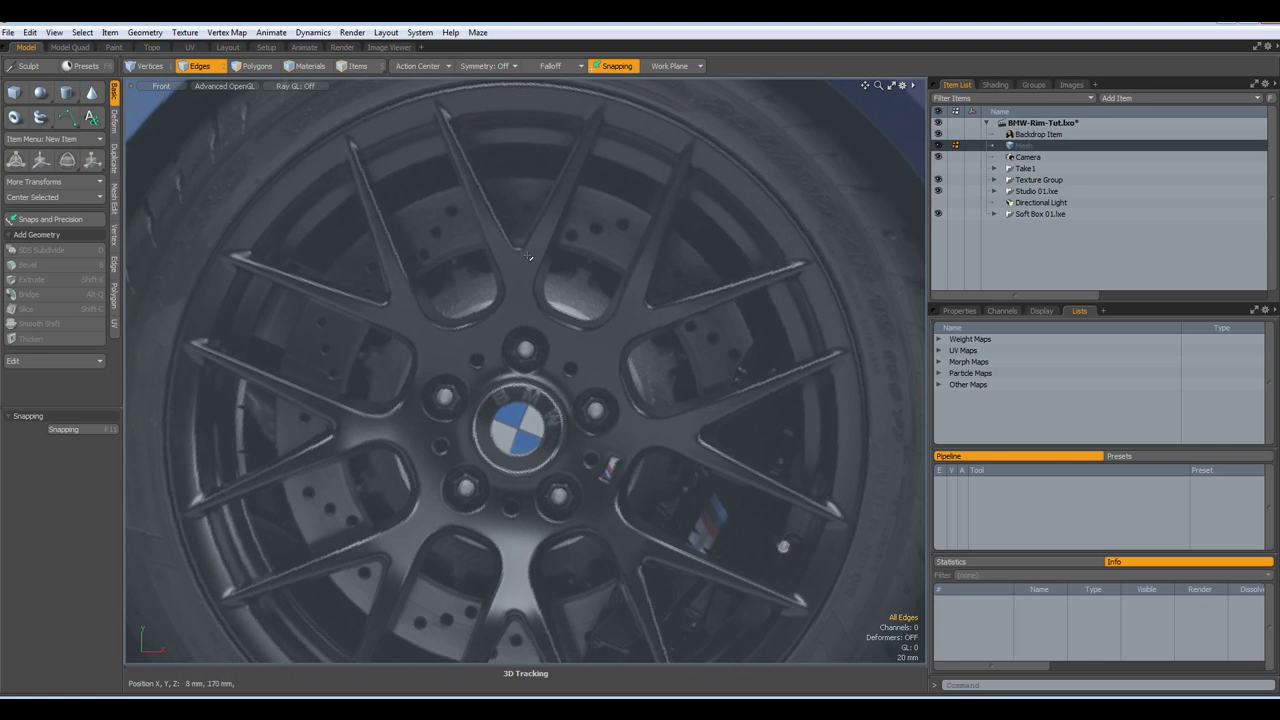
scroll(516, 262, down, 2)
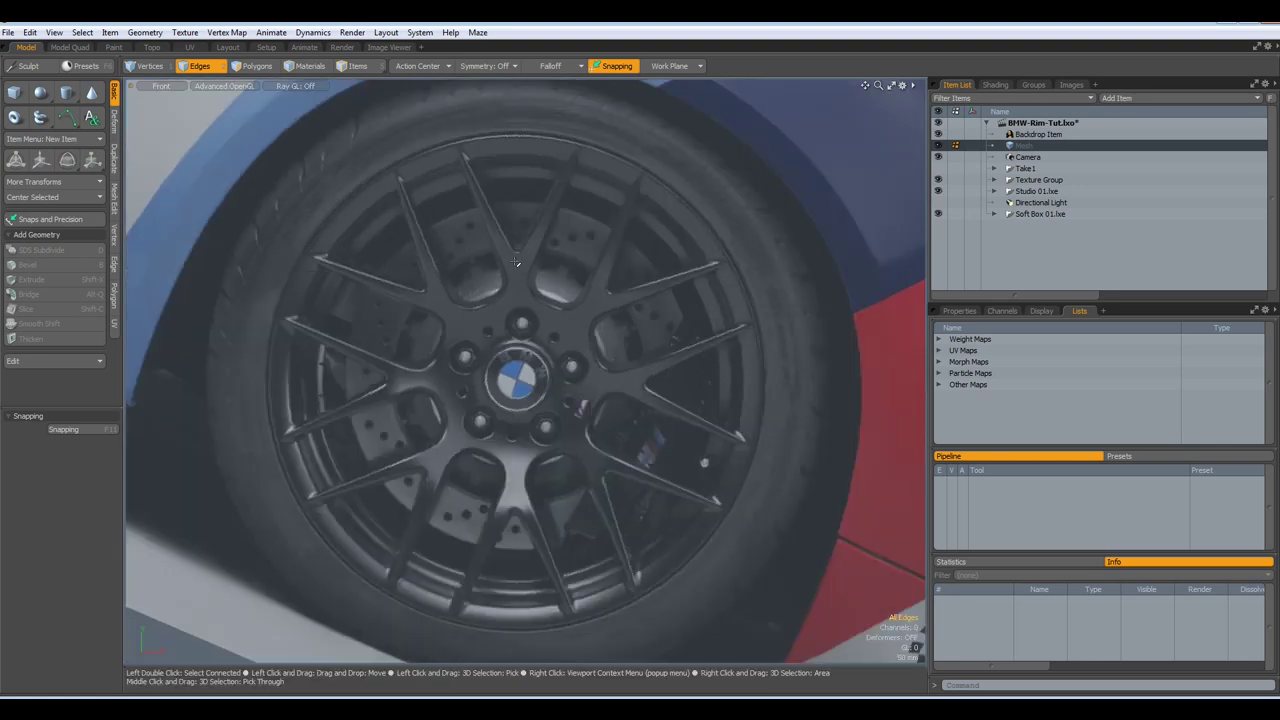
alt+shift+drag(513, 340, 501, 302)
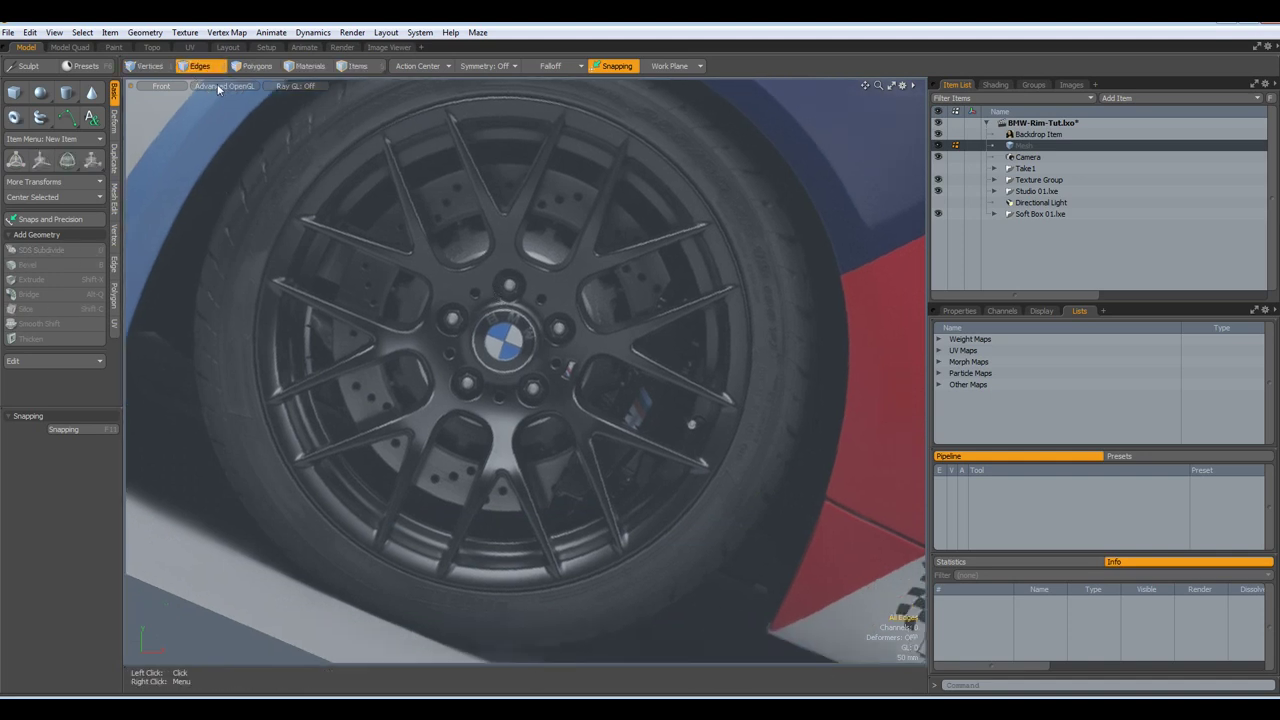
Change the front viewport's shading style to Wireframe
click(219, 88)
click(243, 142)
scroll(507, 320, up, 2)
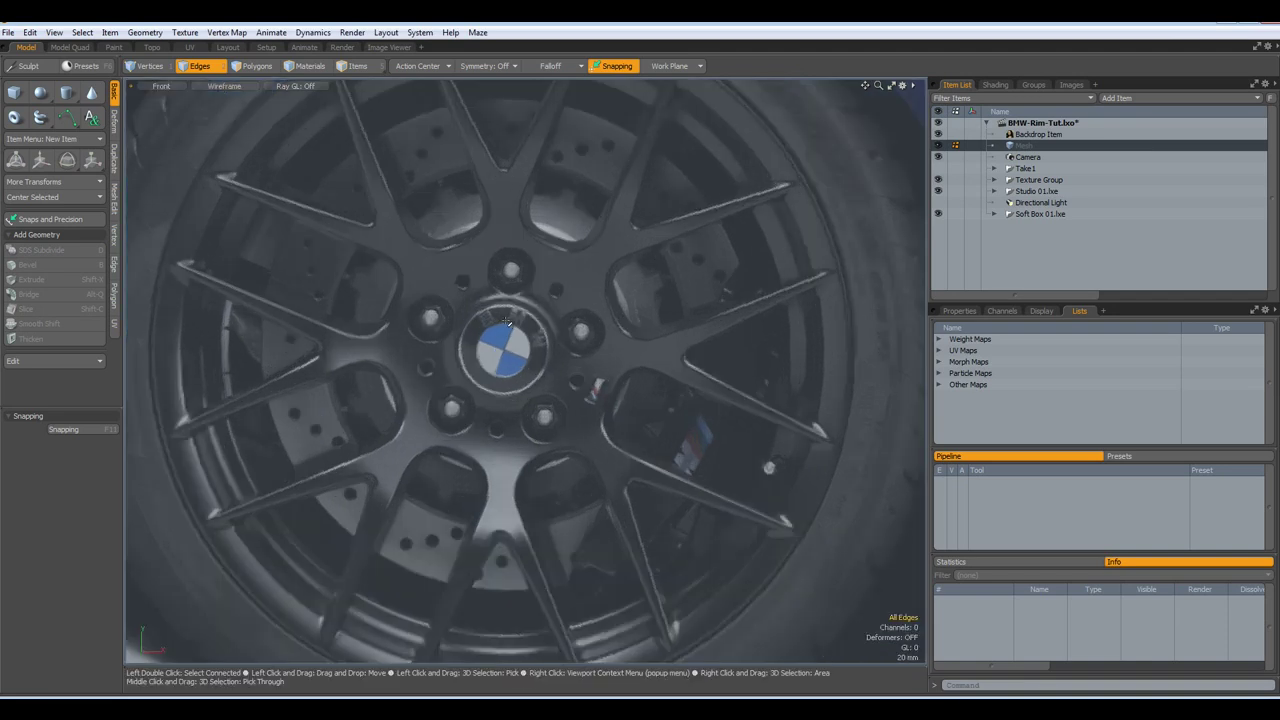
mouse_move(503, 380)
alt+mouse_down()
mouse_move(499, 419)
mouse_move(503, 396)
alt+mouse_up()
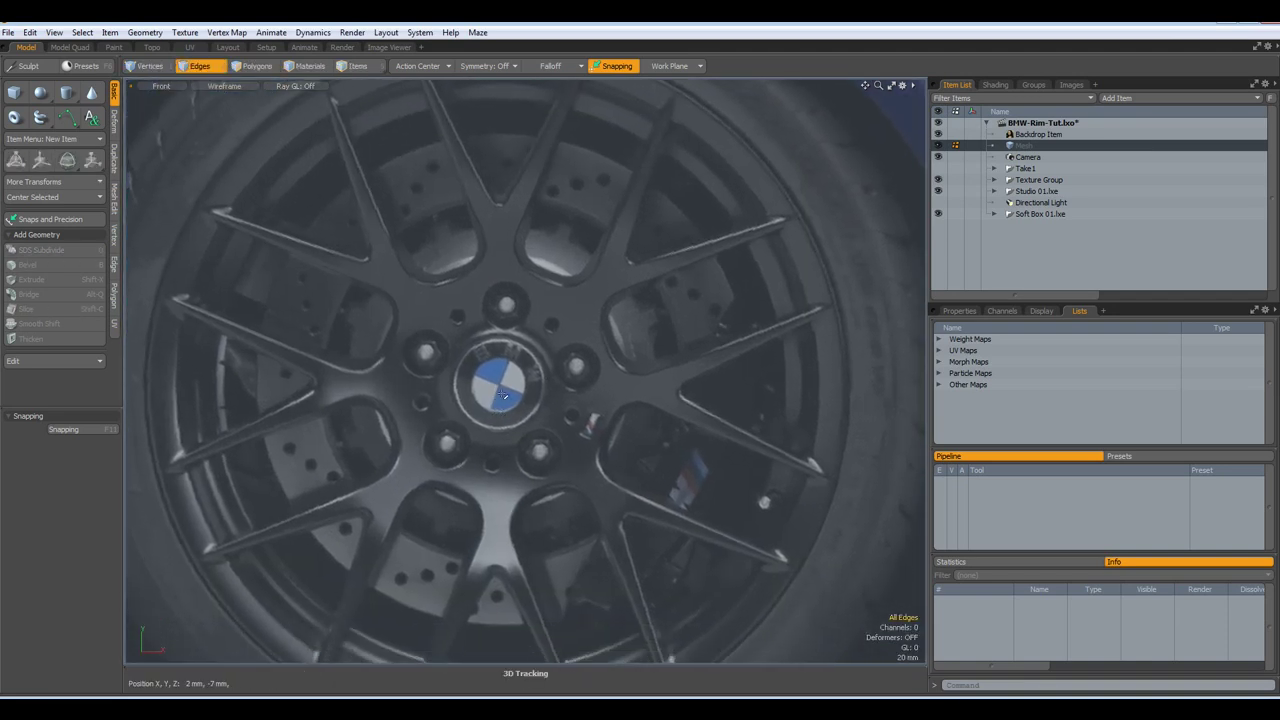
scroll(503, 394, up, 2)
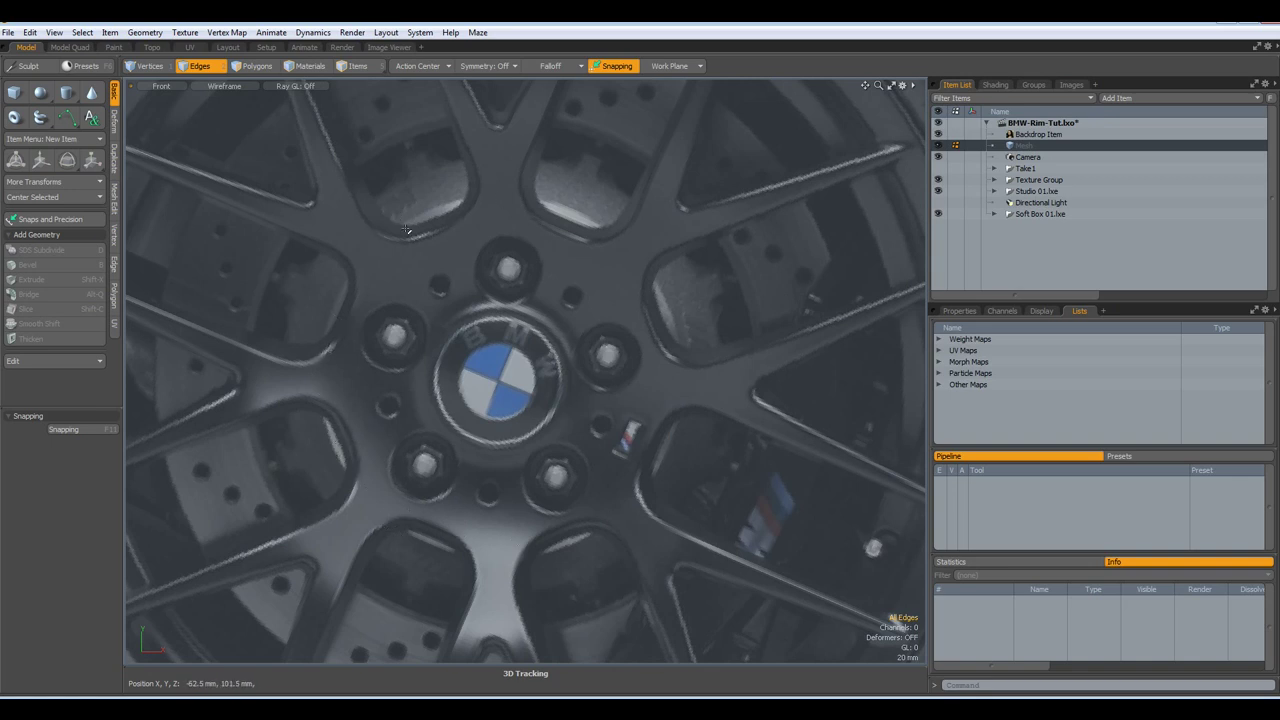
Draw a flat 40-sided cylinder along the Z axis, centred on the BMW logo, with radii of about 109 by 103.5 mm
click(68, 93)
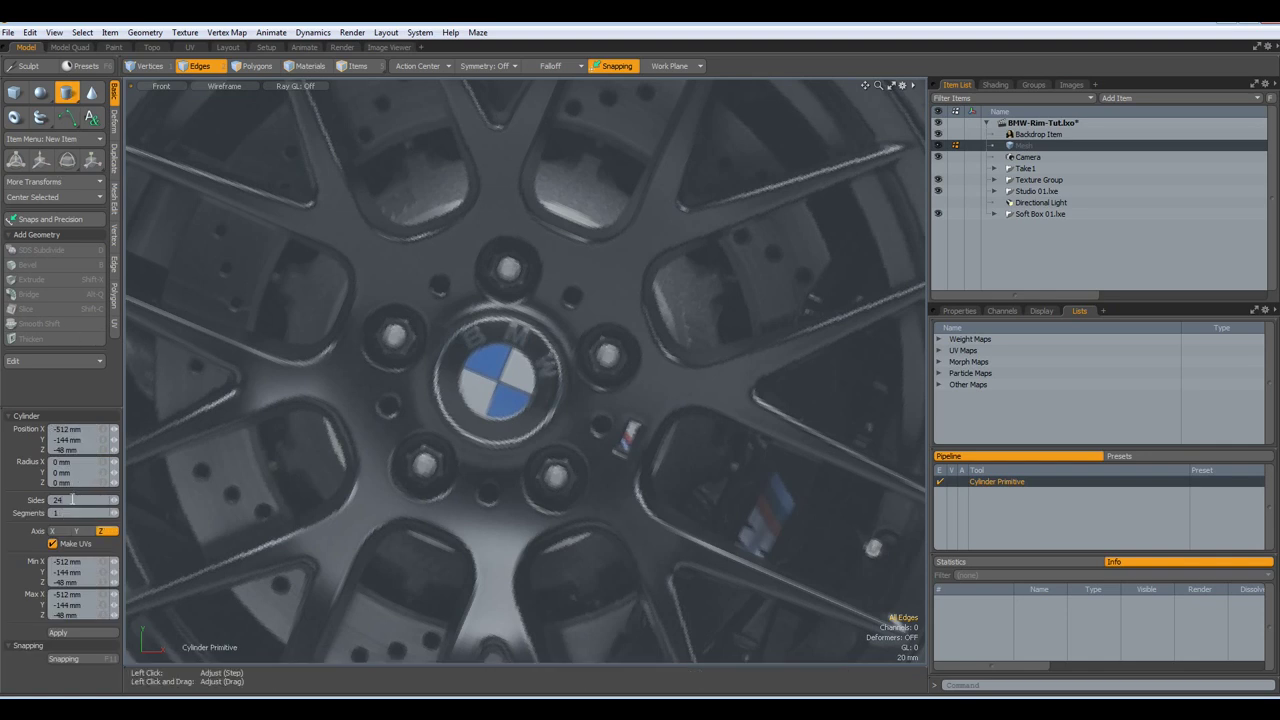
text(40)
key(Return)
click(500, 380)
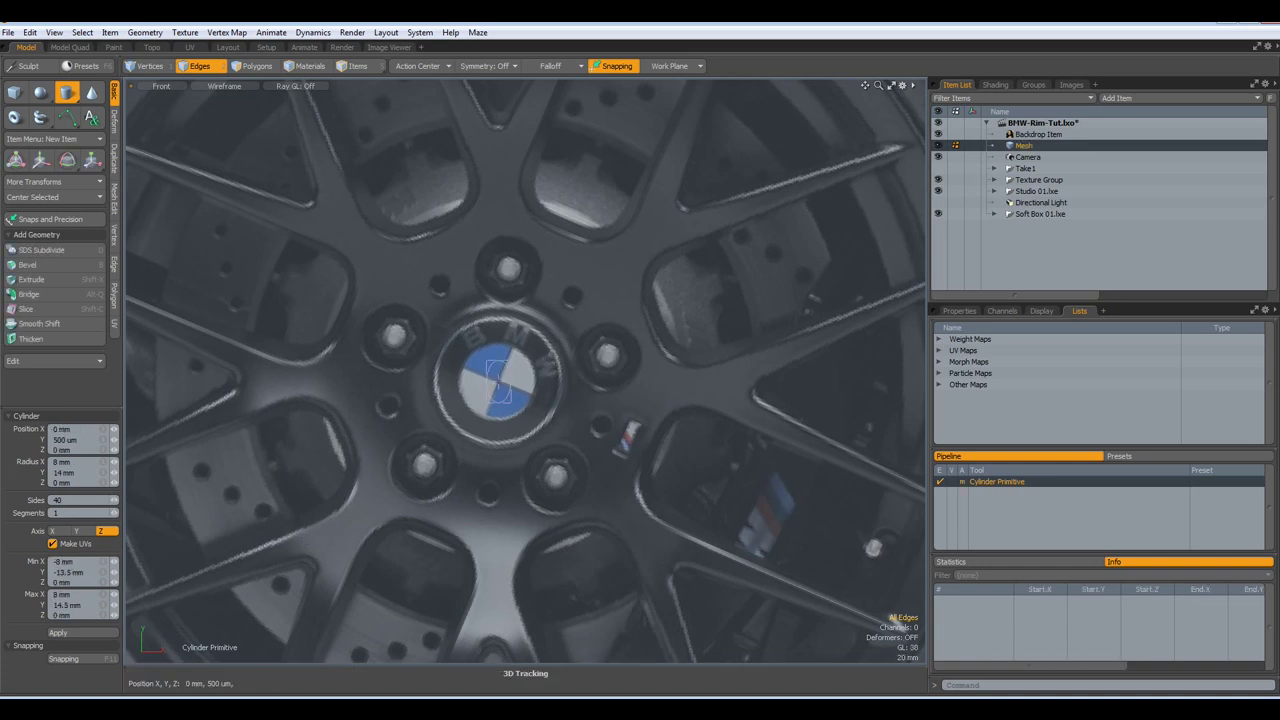
drag(500, 380, 660, 535)
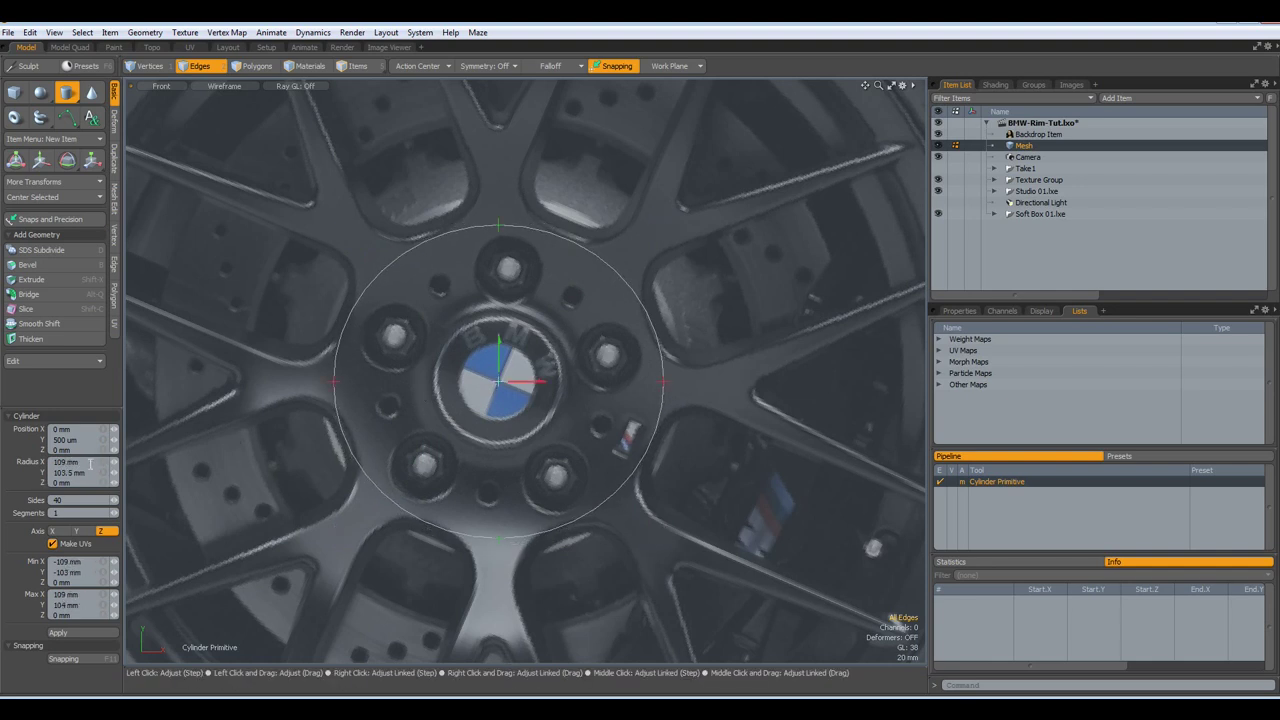
Set the hub cylinder's X and Y radius to 110 mm
click(90, 463)
text(110)
key(Tab)
text(11)
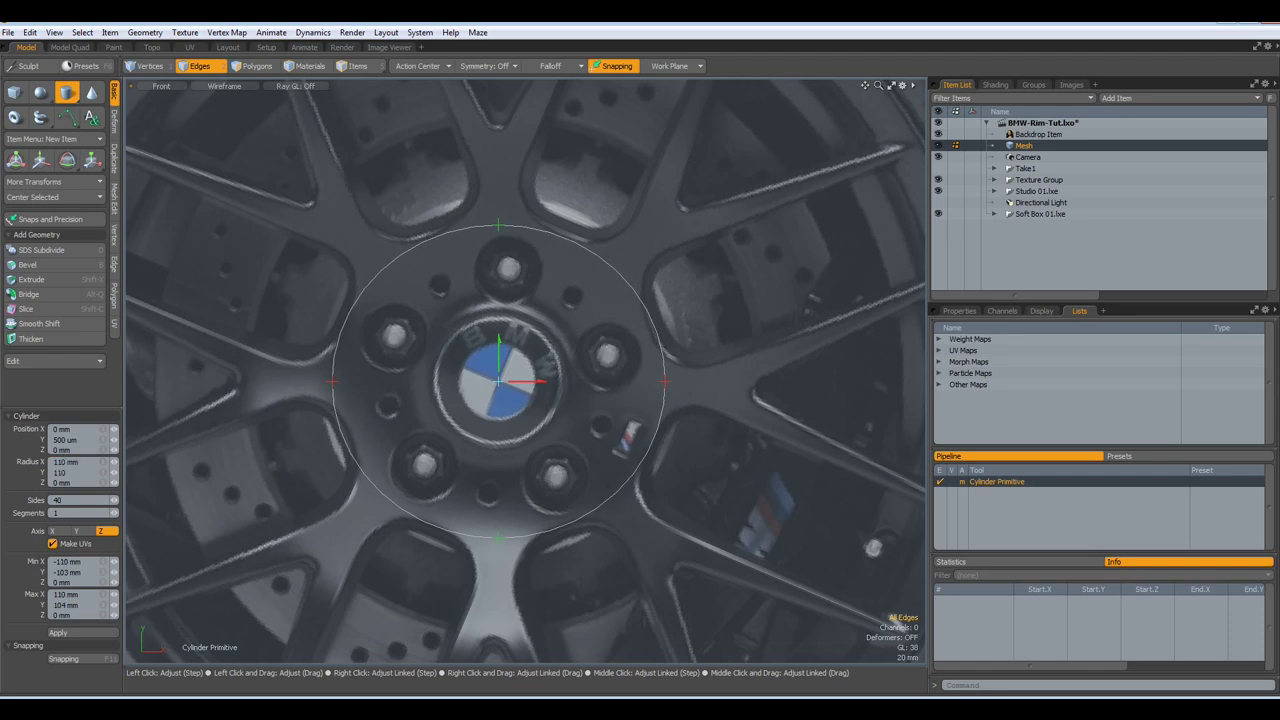
click(33, 197)
click(33, 201)
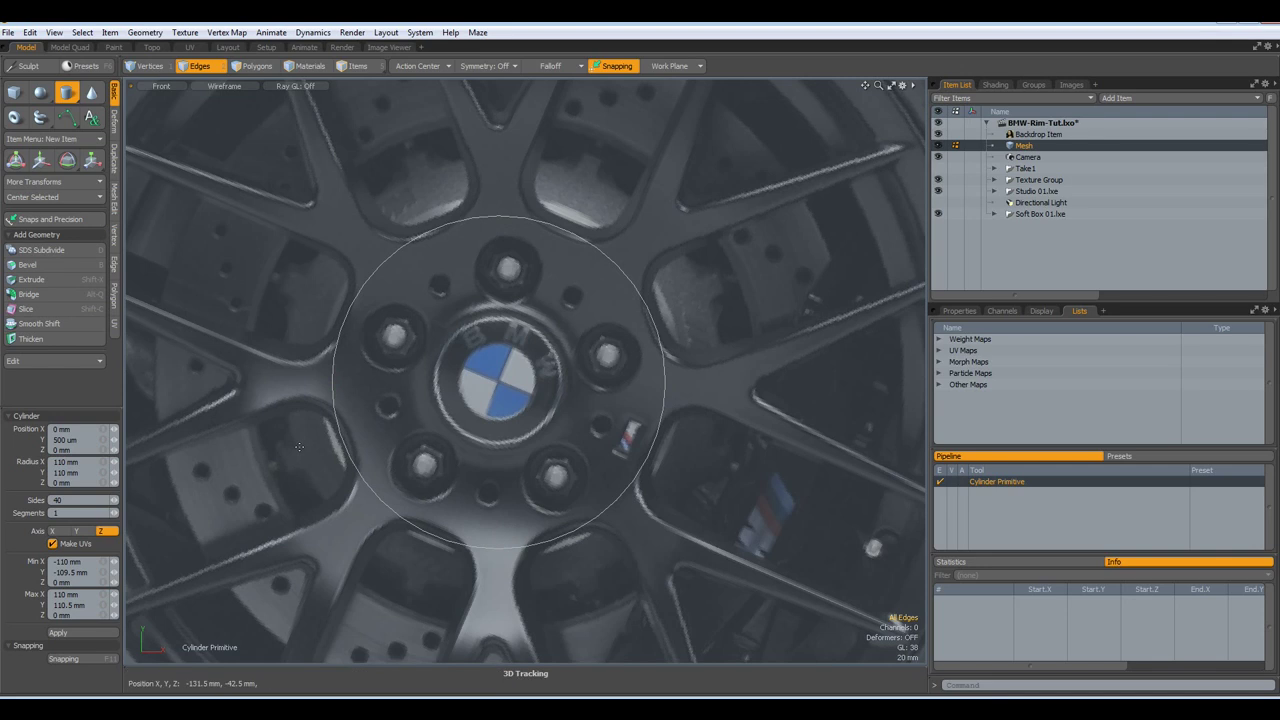
Inset the hub disc's polygon by 14.5 mm with Polygon Bevel and delete the inner polygon to leave a ring
scroll(299, 447, down, 3)
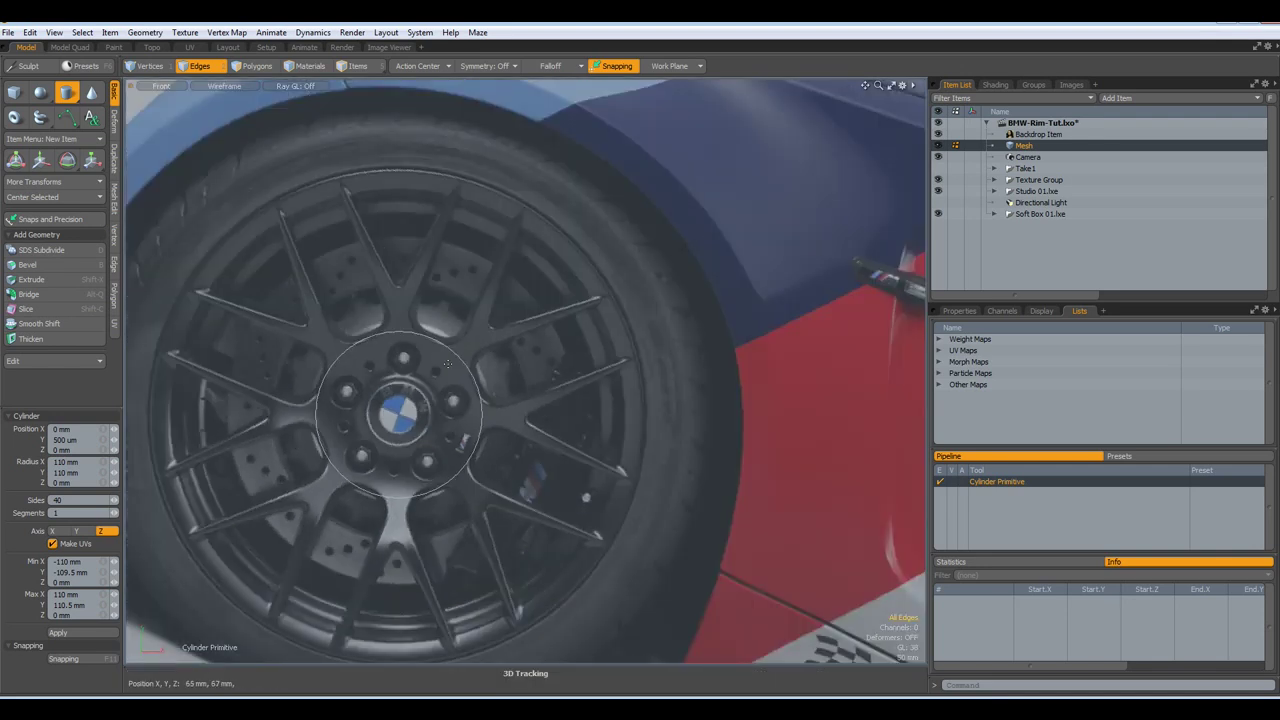
scroll(432, 388, up, 2)
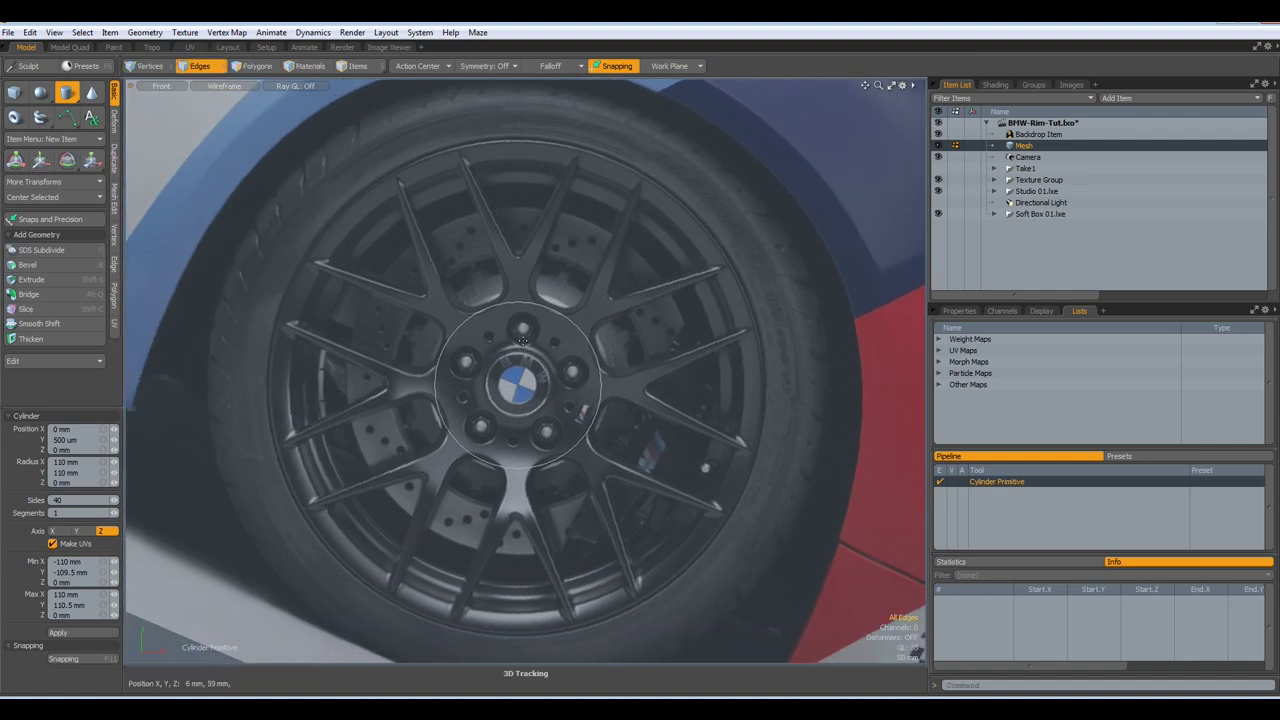
scroll(522, 341, up, 2)
alt+drag(516, 397, 544, 443)
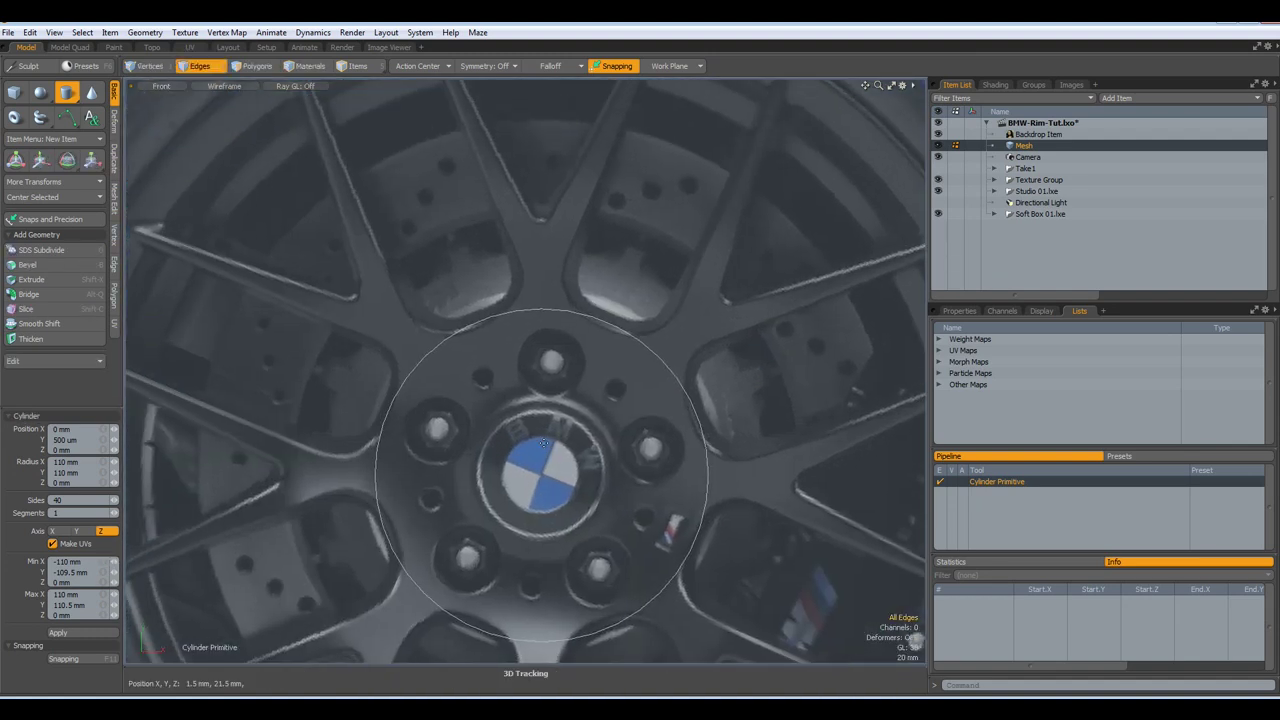
key(3)
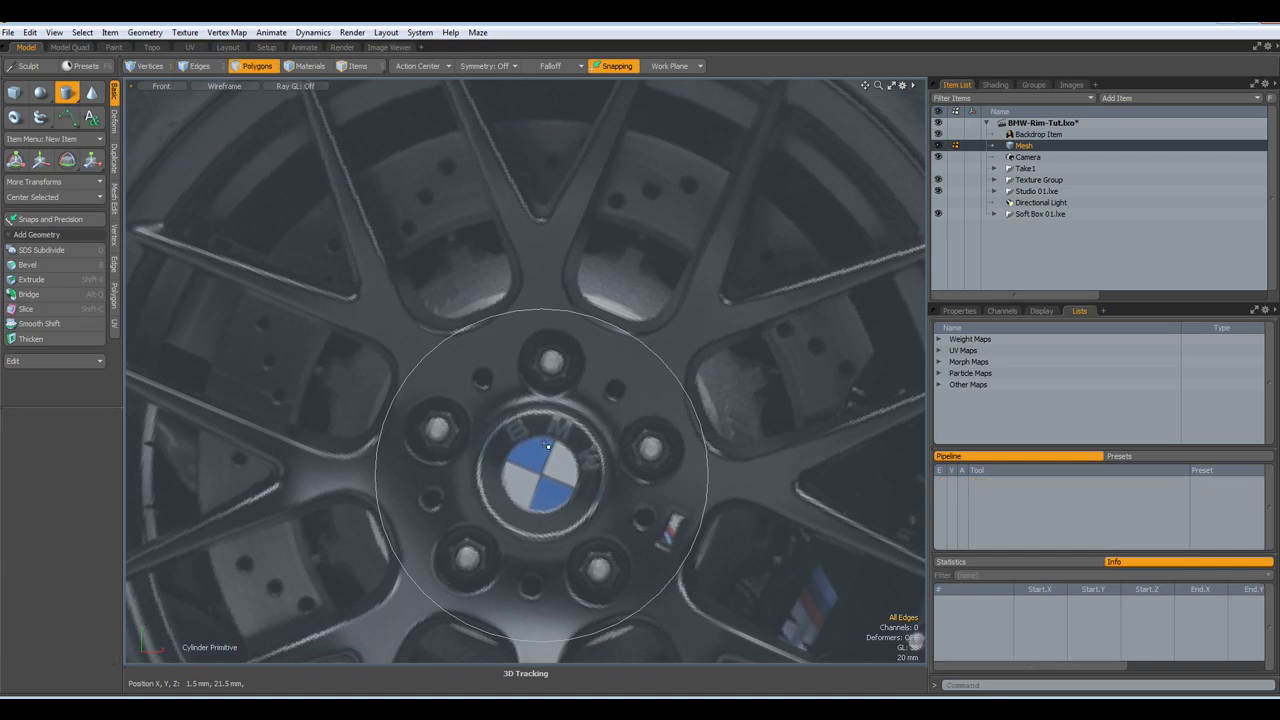
click(707, 450)
key(b)
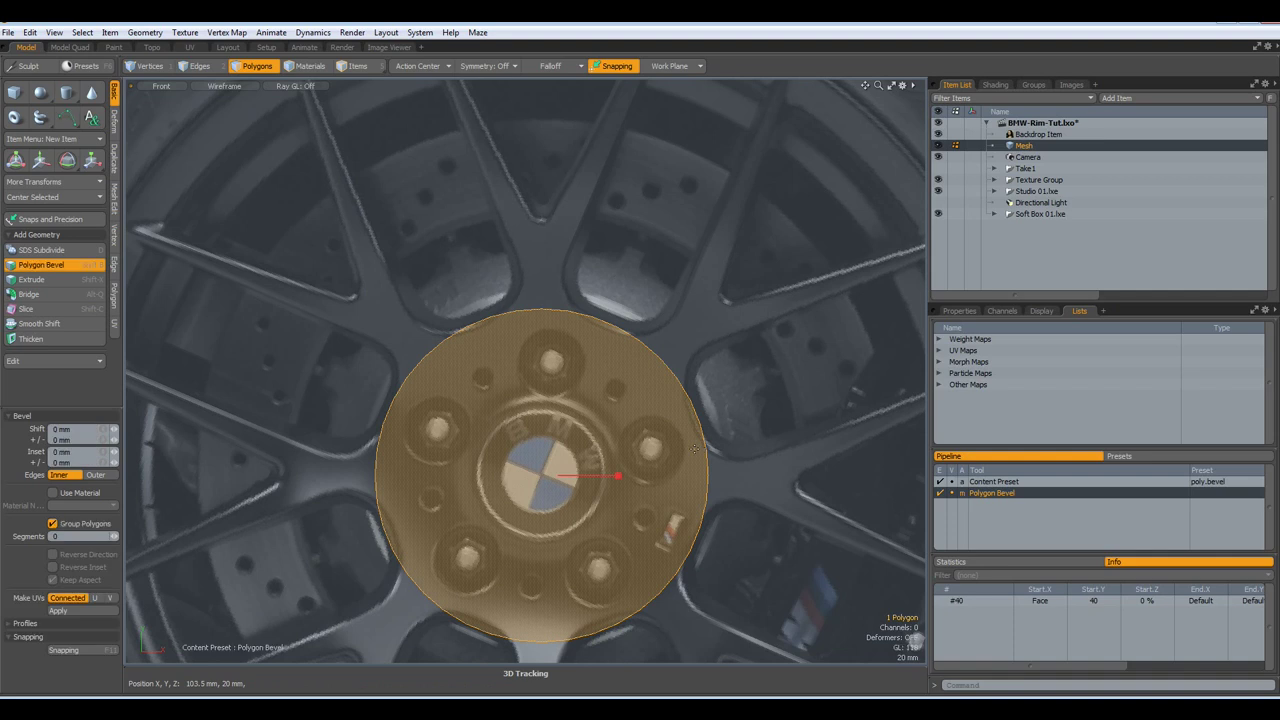
drag(616, 478, 638, 478)
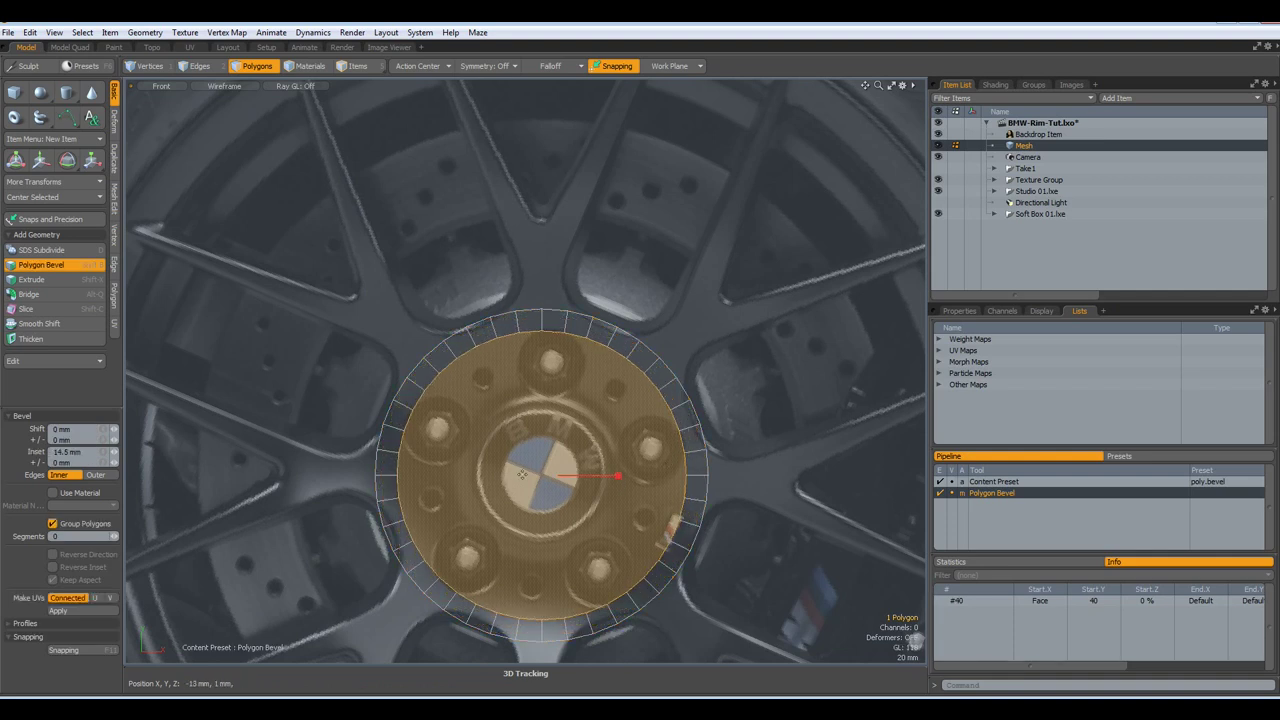
key(Delete)
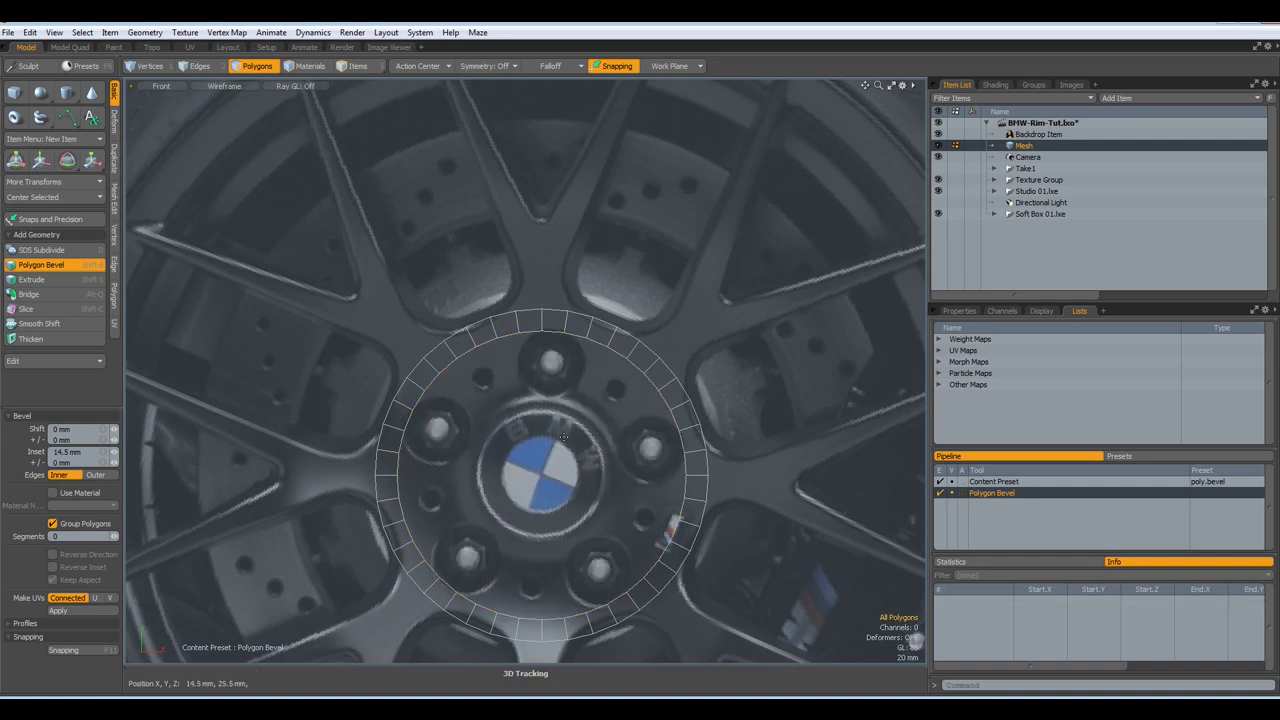
scroll(562, 441, down, 3)
alt+drag(342, 355, 285, 341)
key(3)
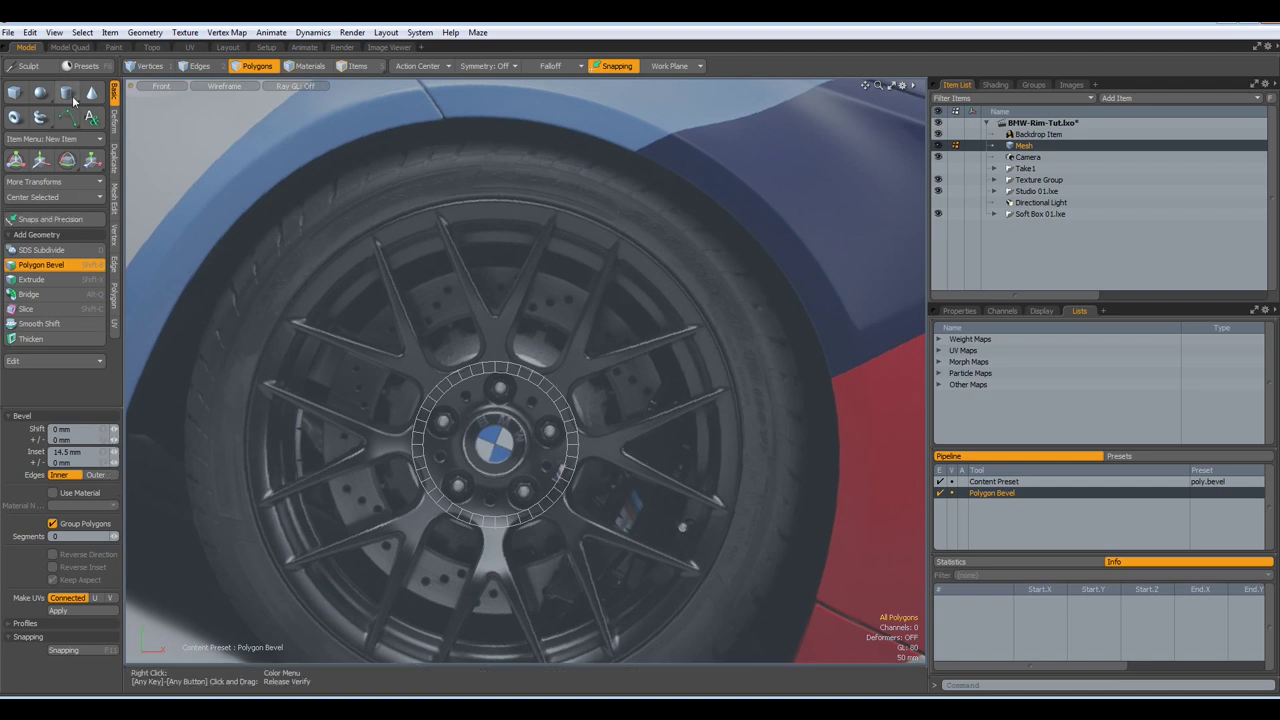
Draw a flat 160-sided cylinder along the Z axis from the BMW logo's centre out to the wheel rim's outer edge
click(67, 93)
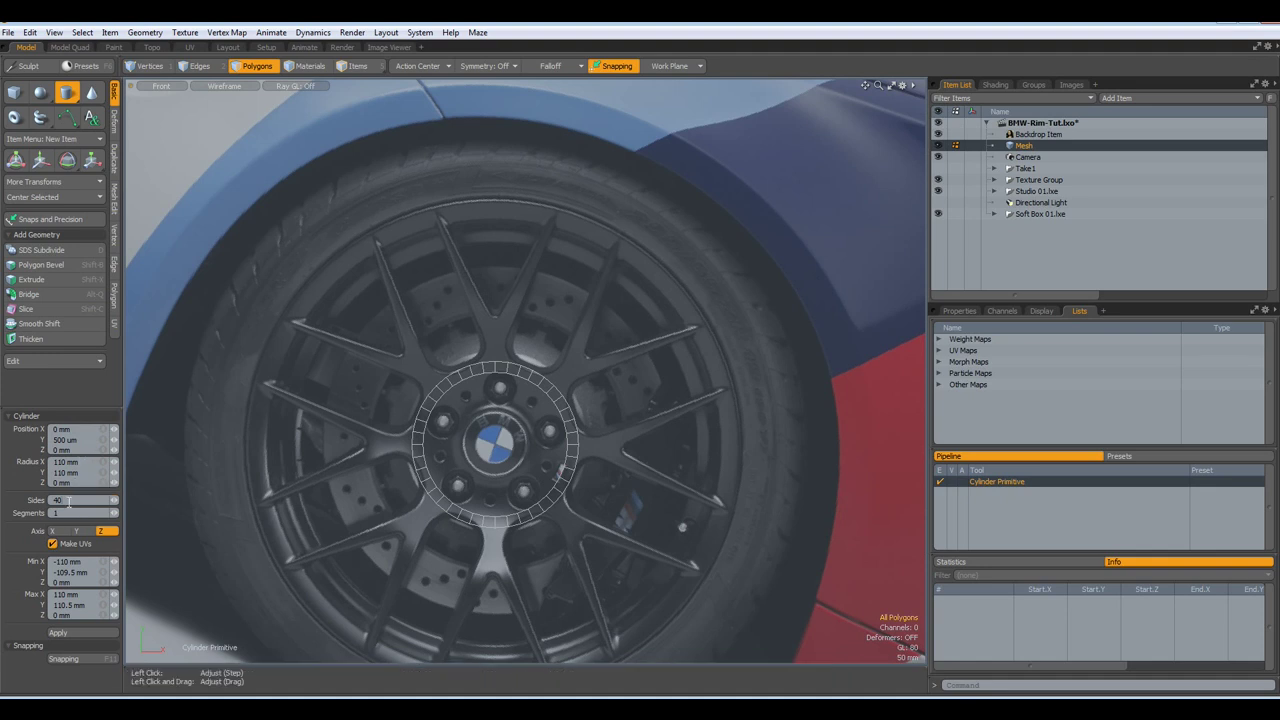
click(69, 501)
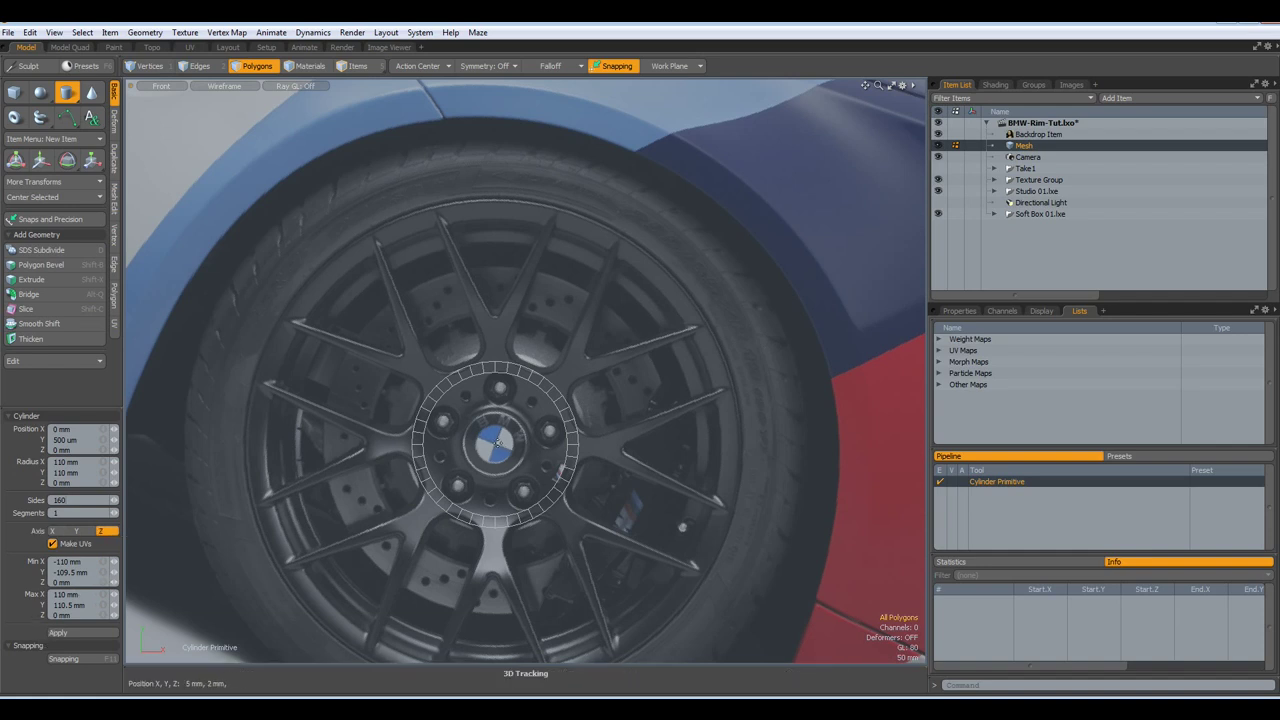
drag(493, 441, 742, 205)
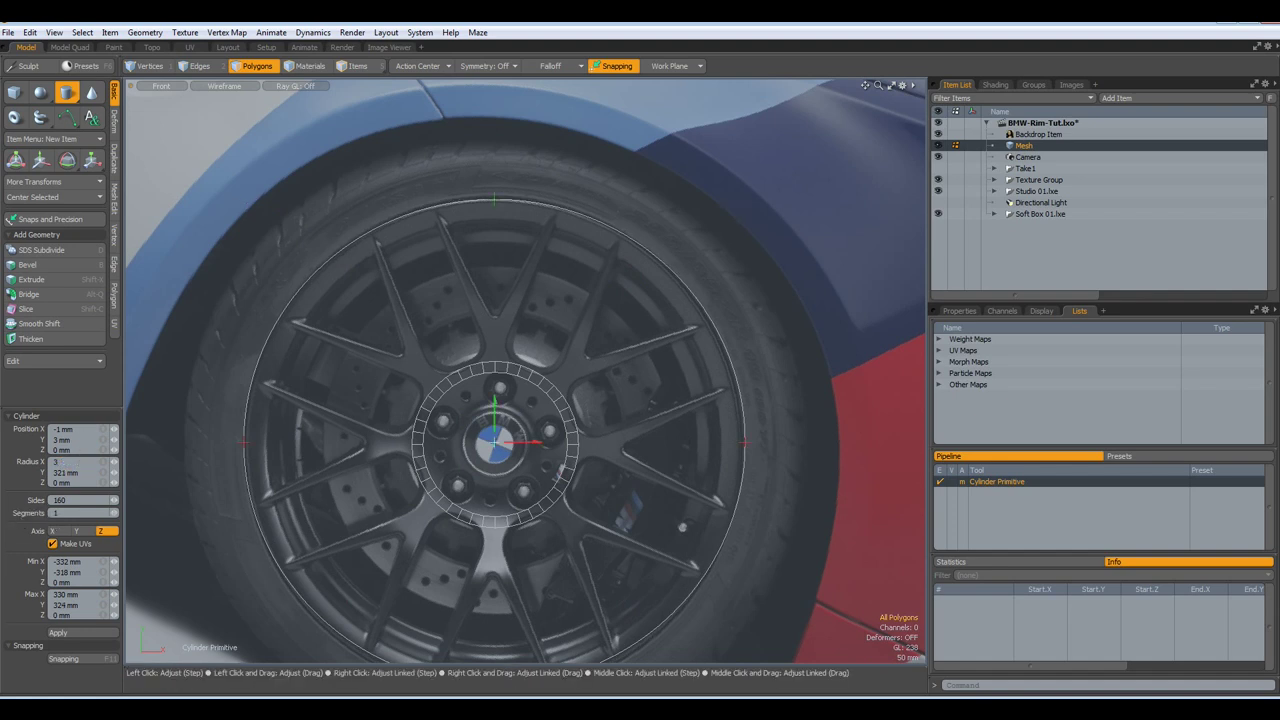
Set the outer cylinder's X and Y radius to 330 mm and centre it at position 0 mm
key(Tab)
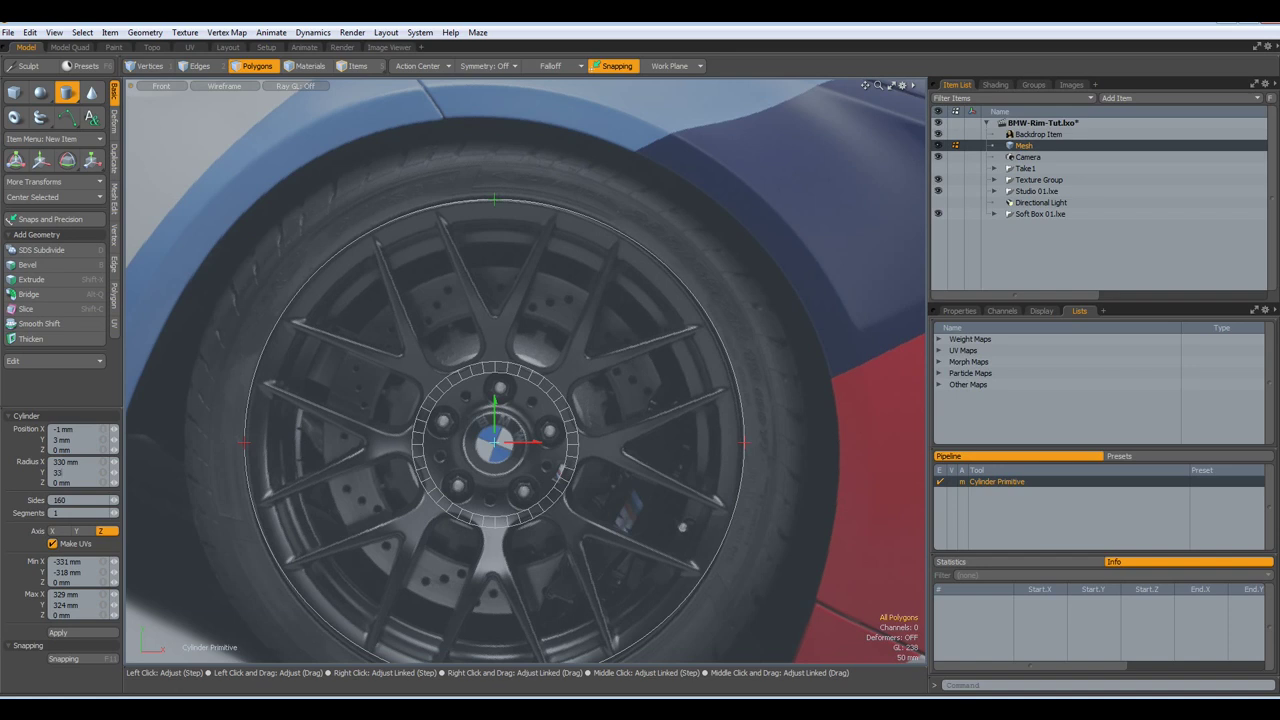
click(102, 430)
text(0)
key(Return)
key(space)
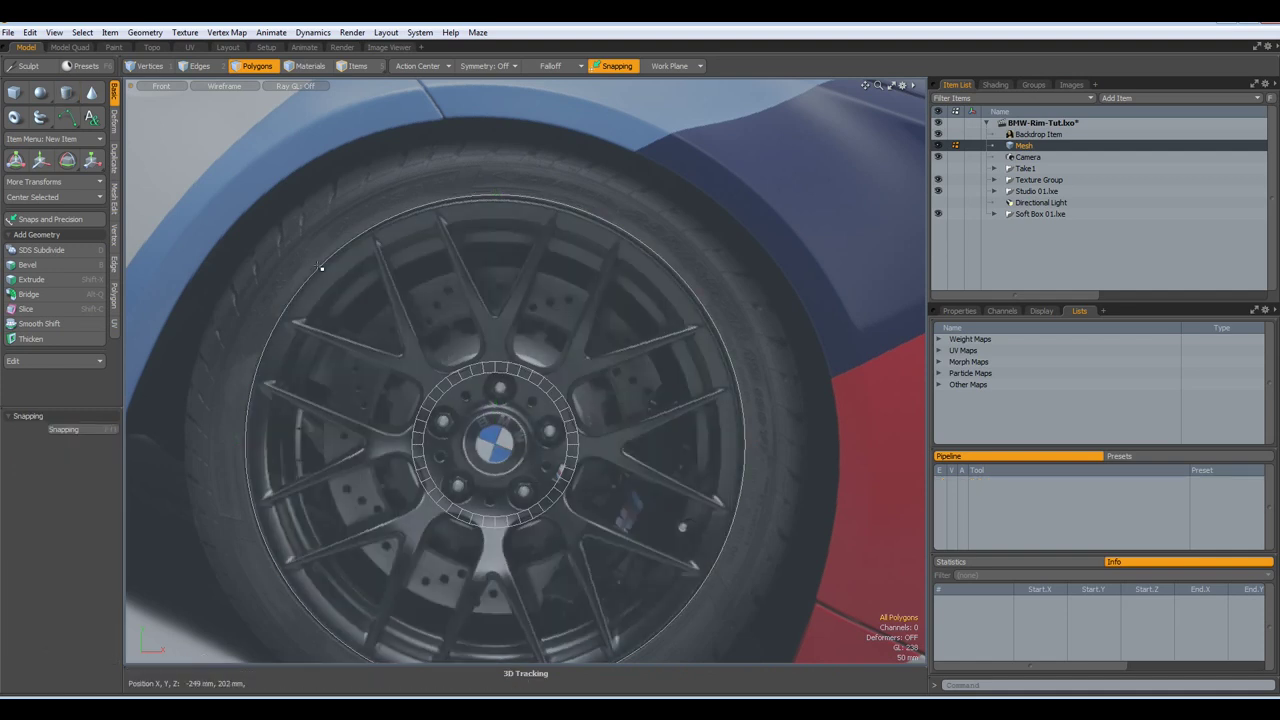
Inset the outer disc's polygon by 30.6 mm with Polygon Bevel and delete the inner polygon to leave a ring
click(422, 211)
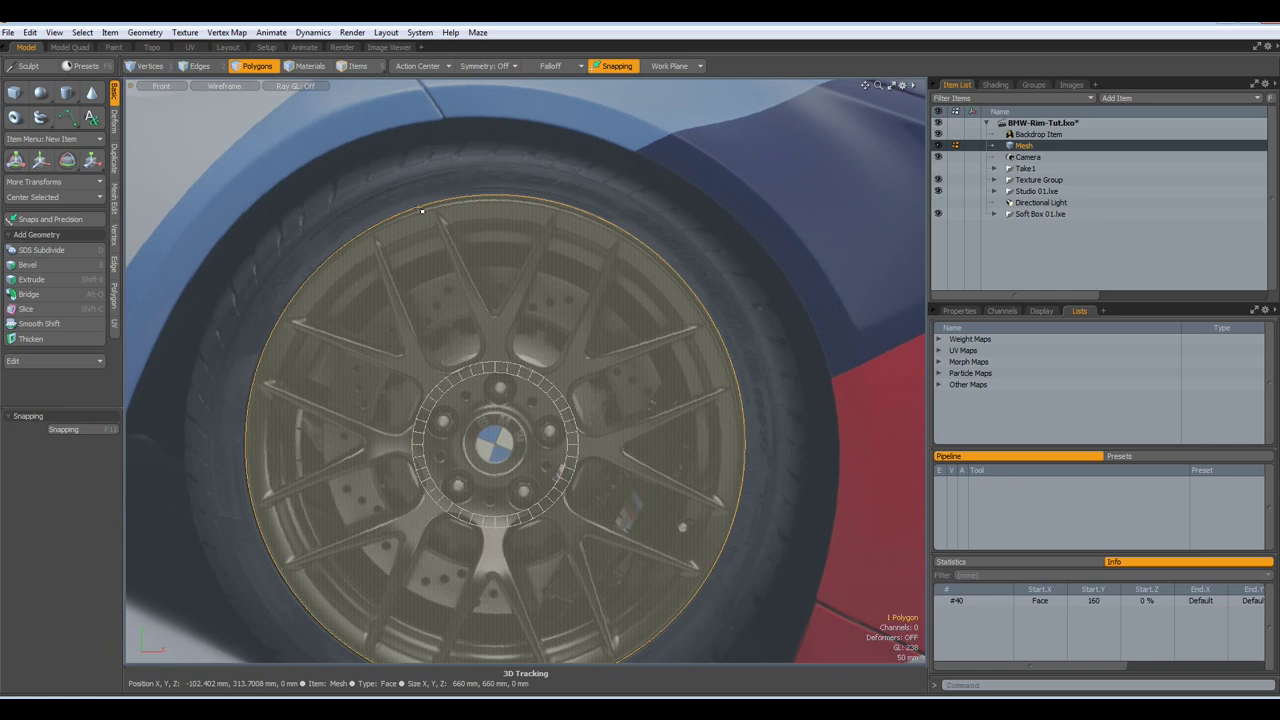
key(b)
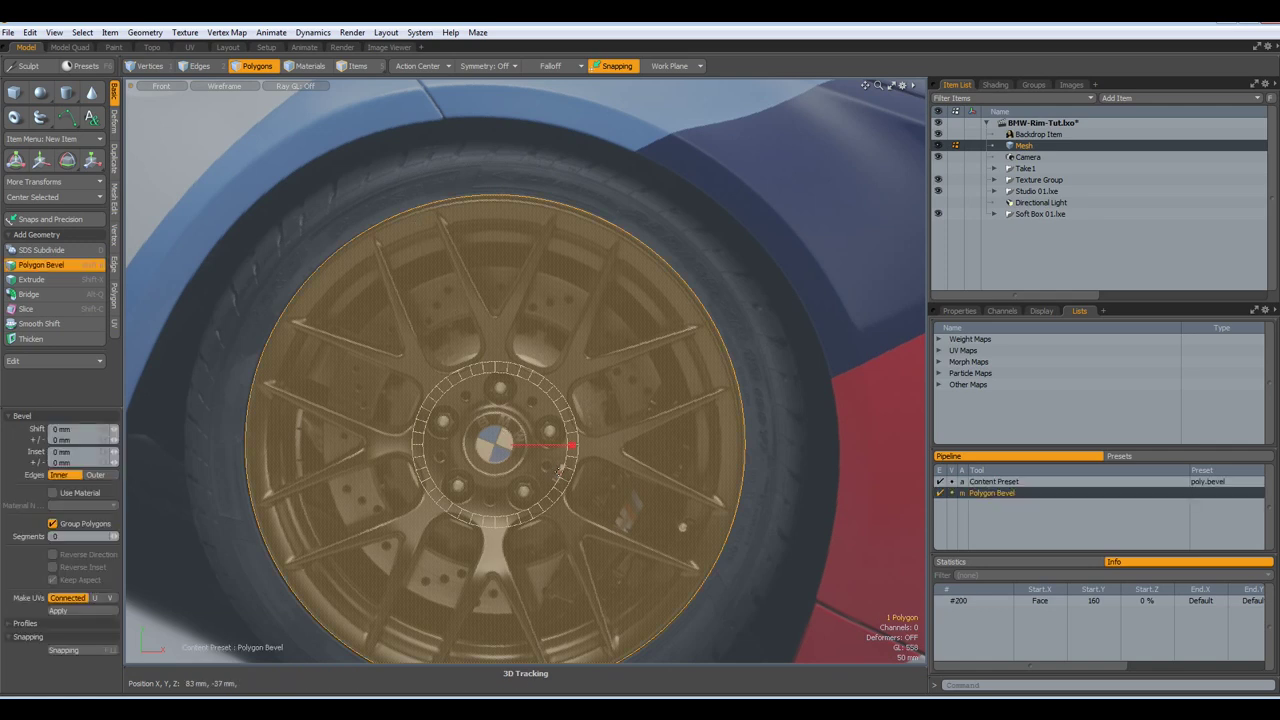
drag(575, 447, 570, 444)
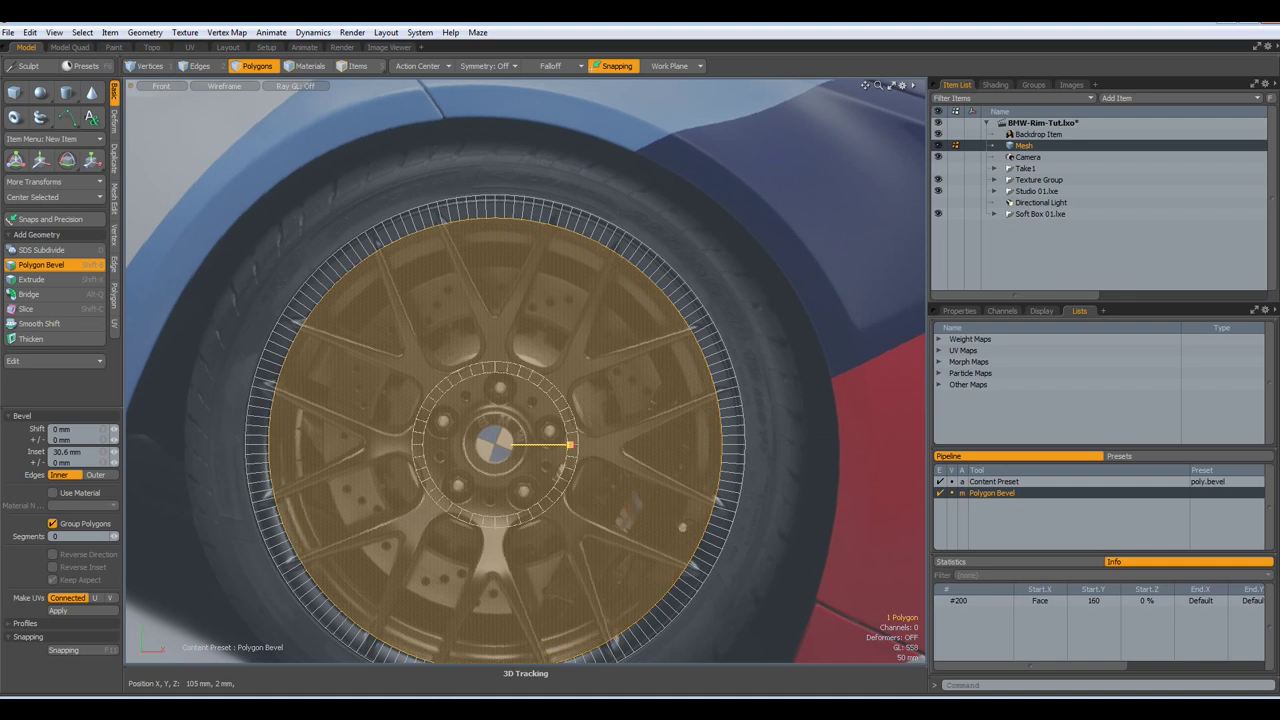
key(Delete)
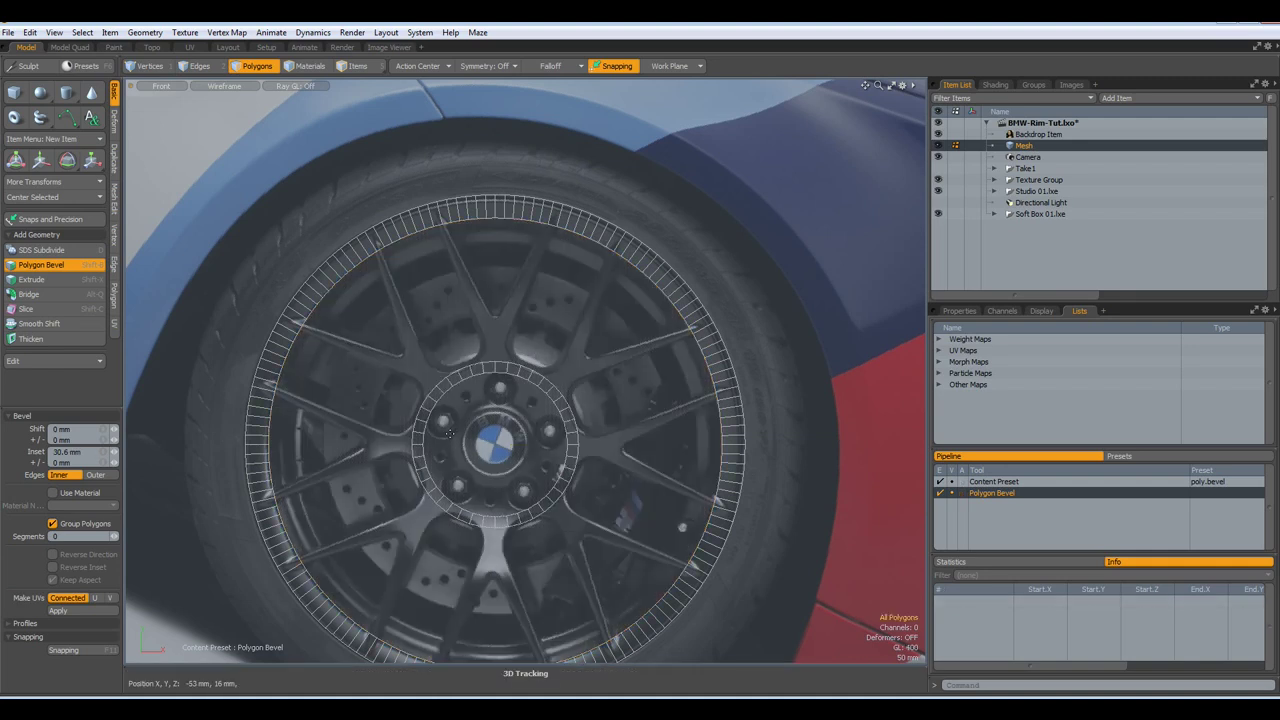
key(space)
Extend the hub ring's four uppermost outer edges upward along the spoke base, flatten the new row to 0% in Y and narrow it to 47% in X
scroll(500, 335, up, 3)
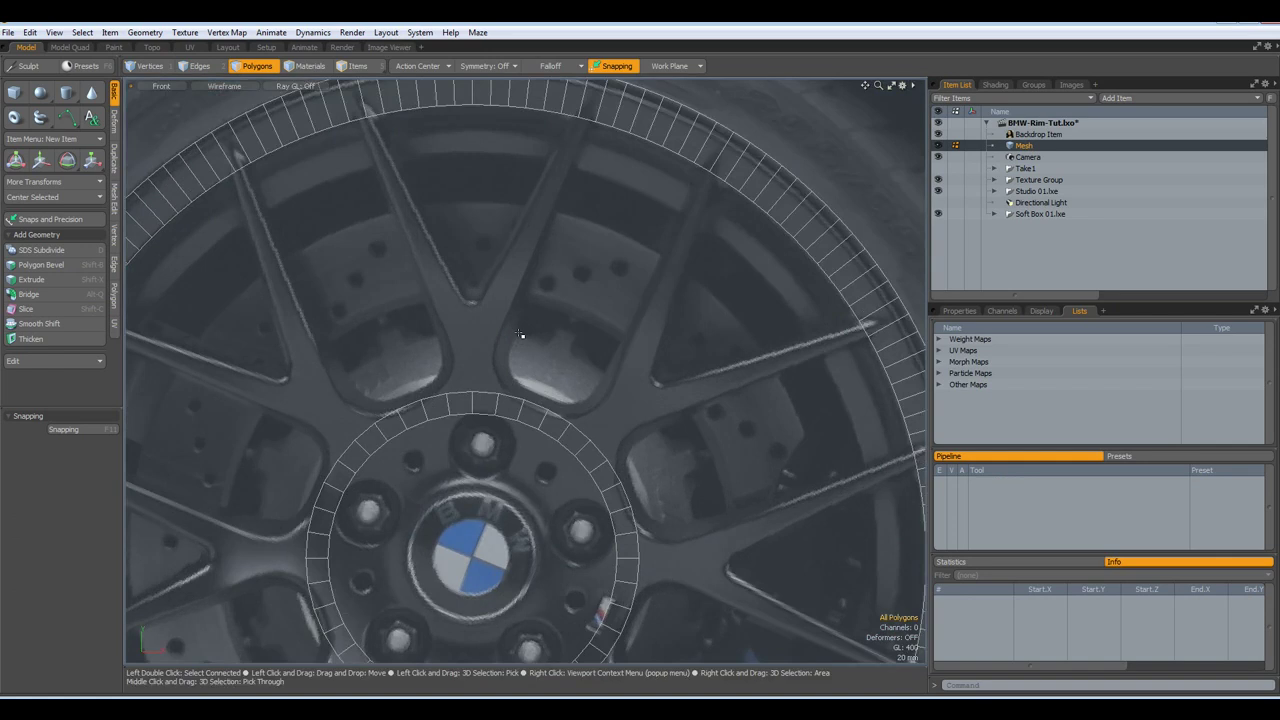
scroll(474, 372, up, 2)
alt+shift+drag(472, 351, 506, 482)
scroll(506, 482, up, 3)
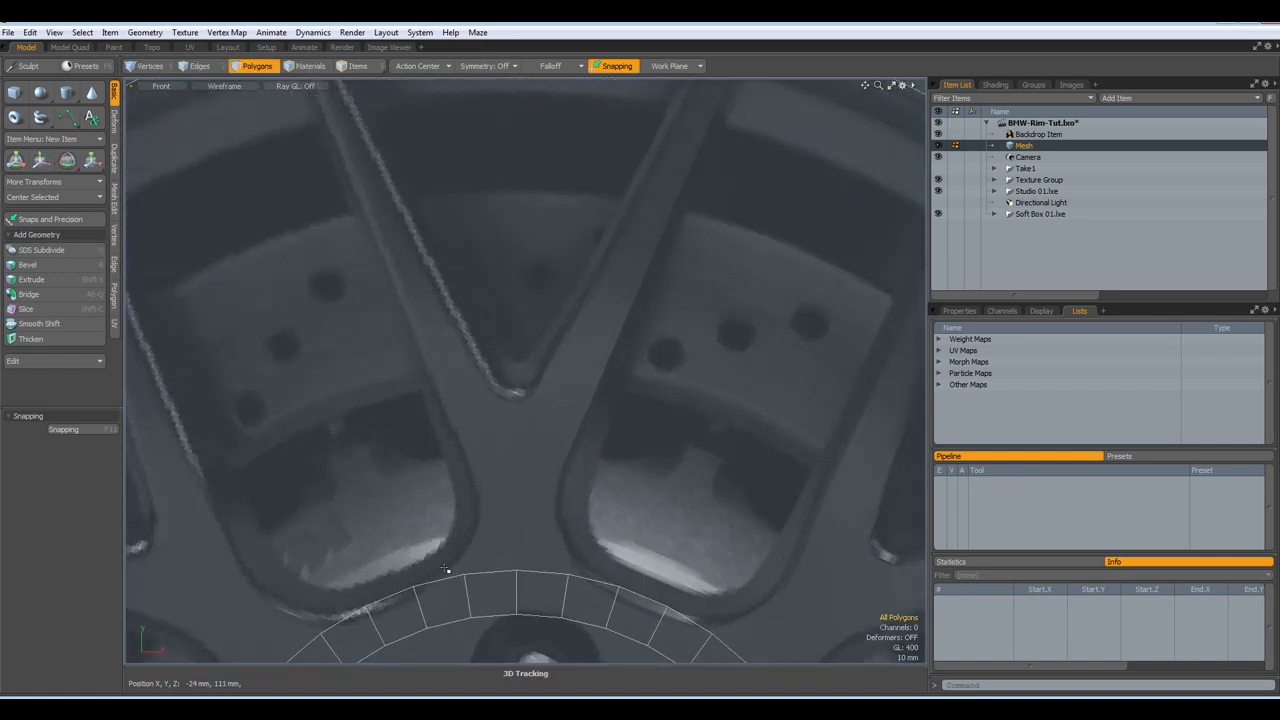
key(2)
mouse_move(446, 597)
mouse_down()
mouse_move(494, 543)
mouse_move(502, 588)
mouse_up()
click(582, 580)
click(602, 584)
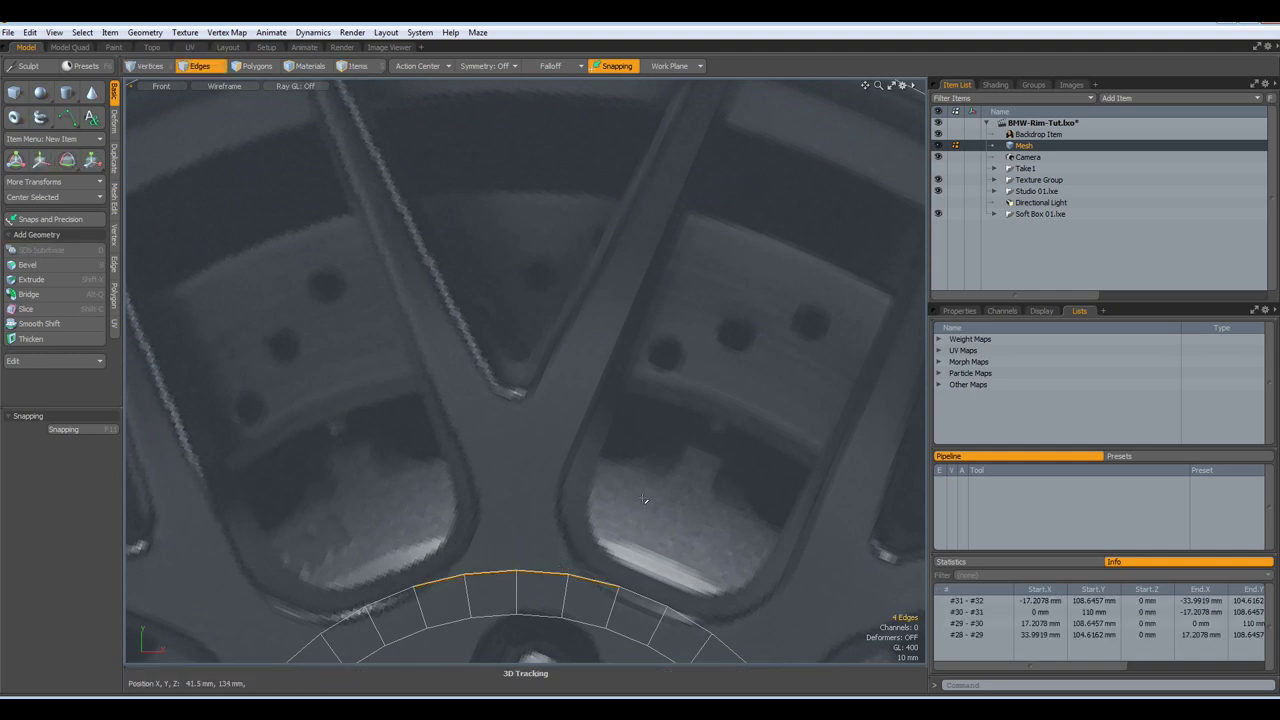
key(shift+x)
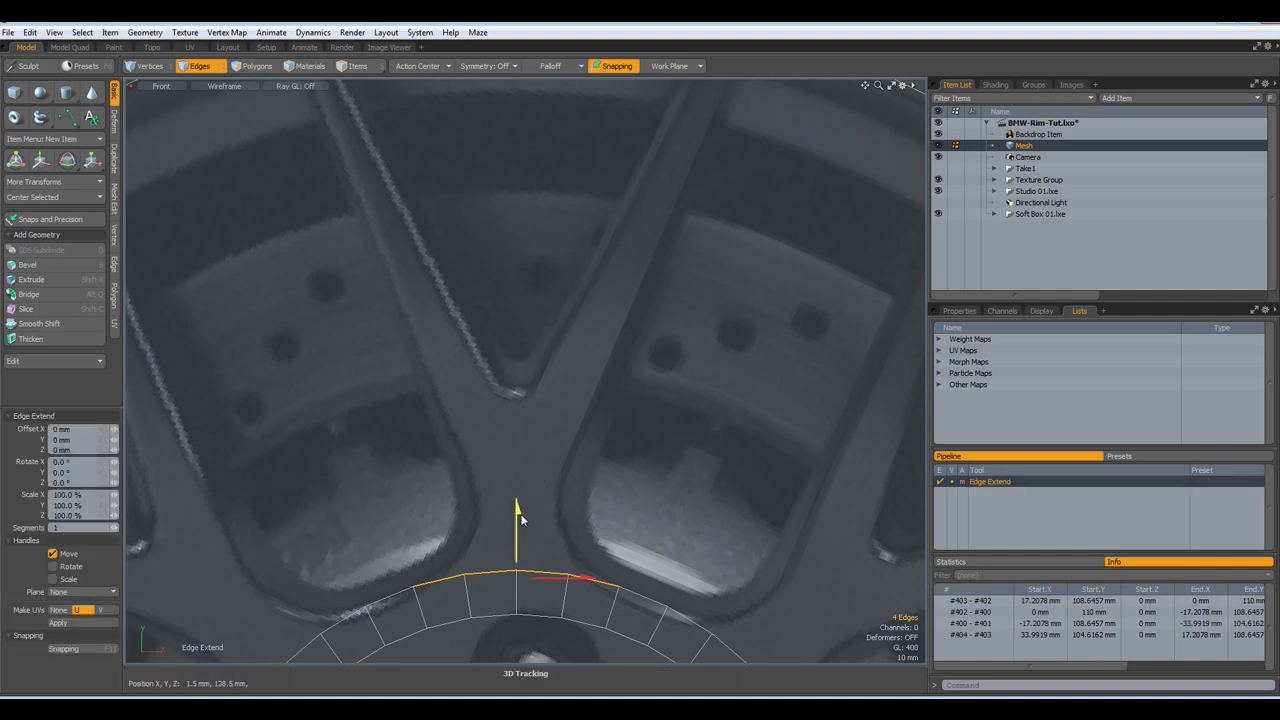
drag(517, 508, 517, 448)
key(r)
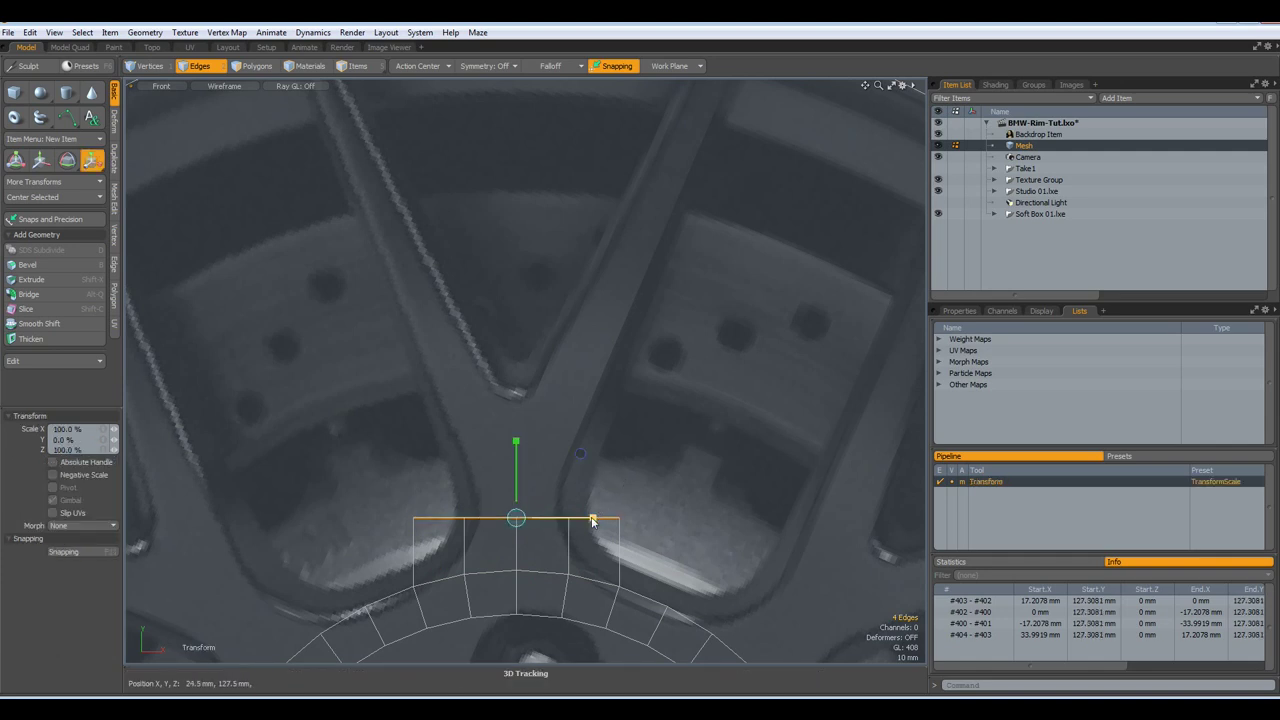
drag(591, 518, 549, 518)
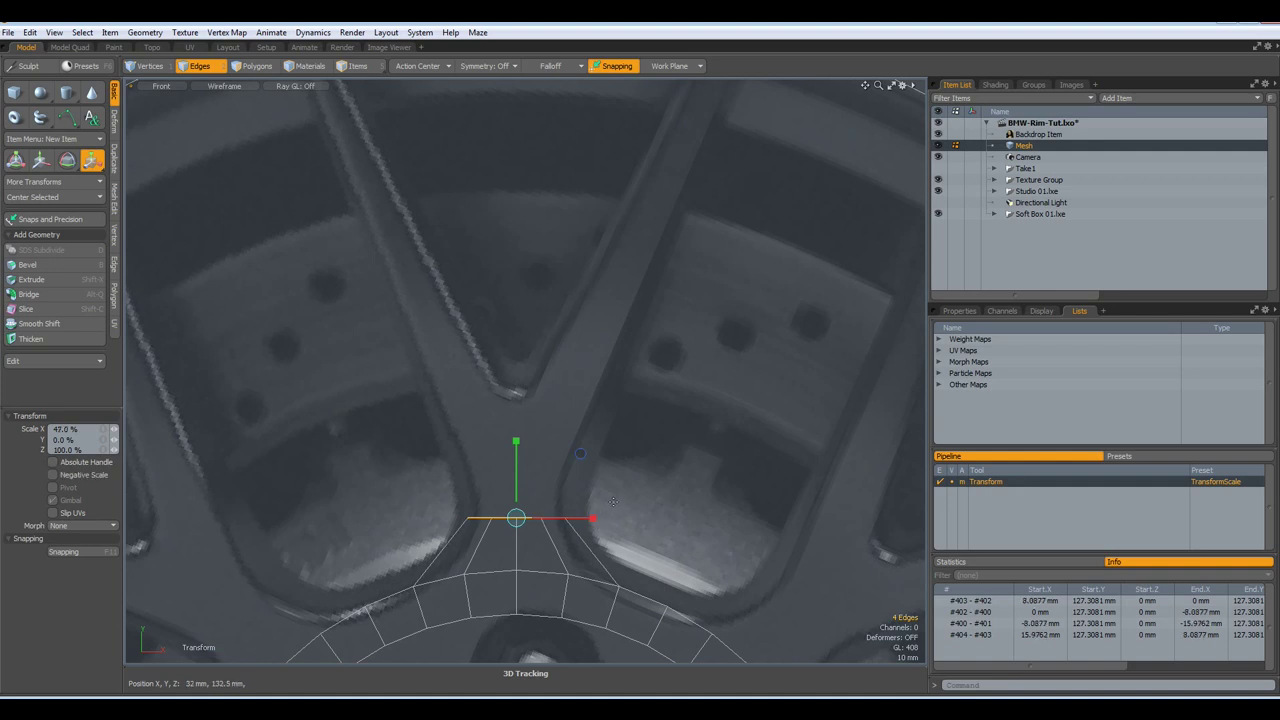
Extend the spoke's top edge row upward by 17 mm with Edge Extend and widen it to 110.5% in X
key(shift+x)
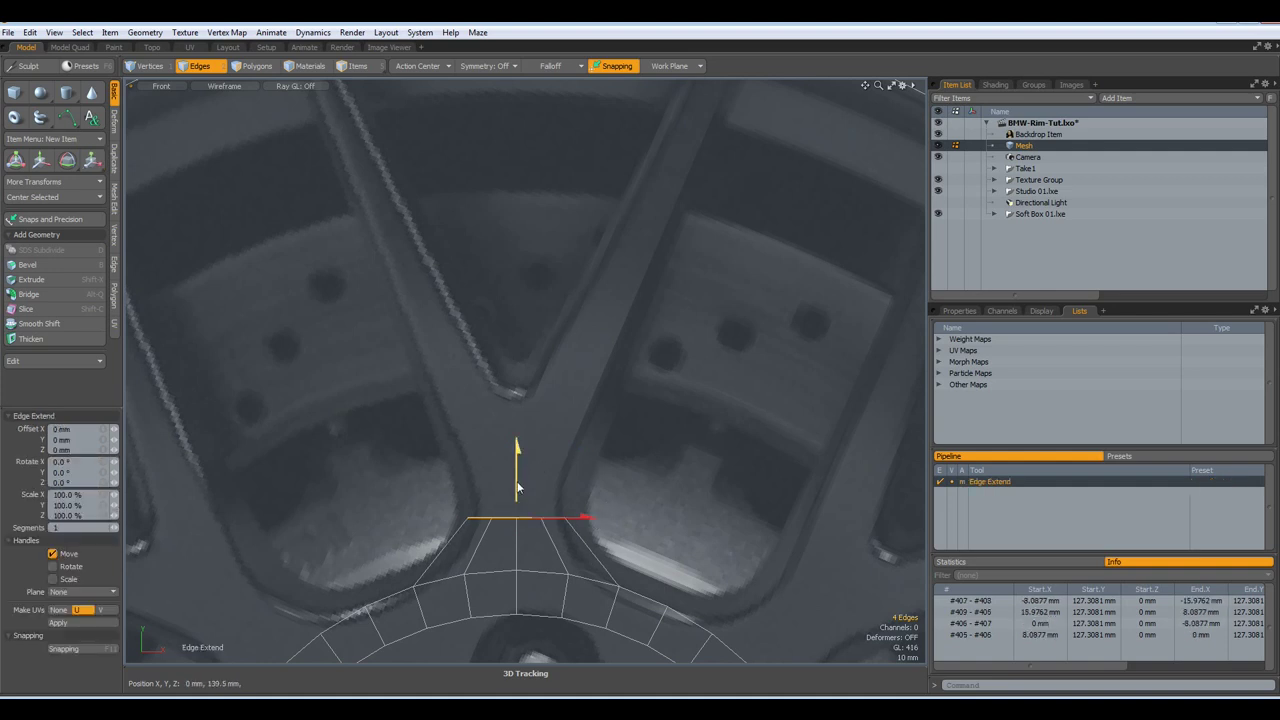
drag(516, 446, 517, 400)
key(r)
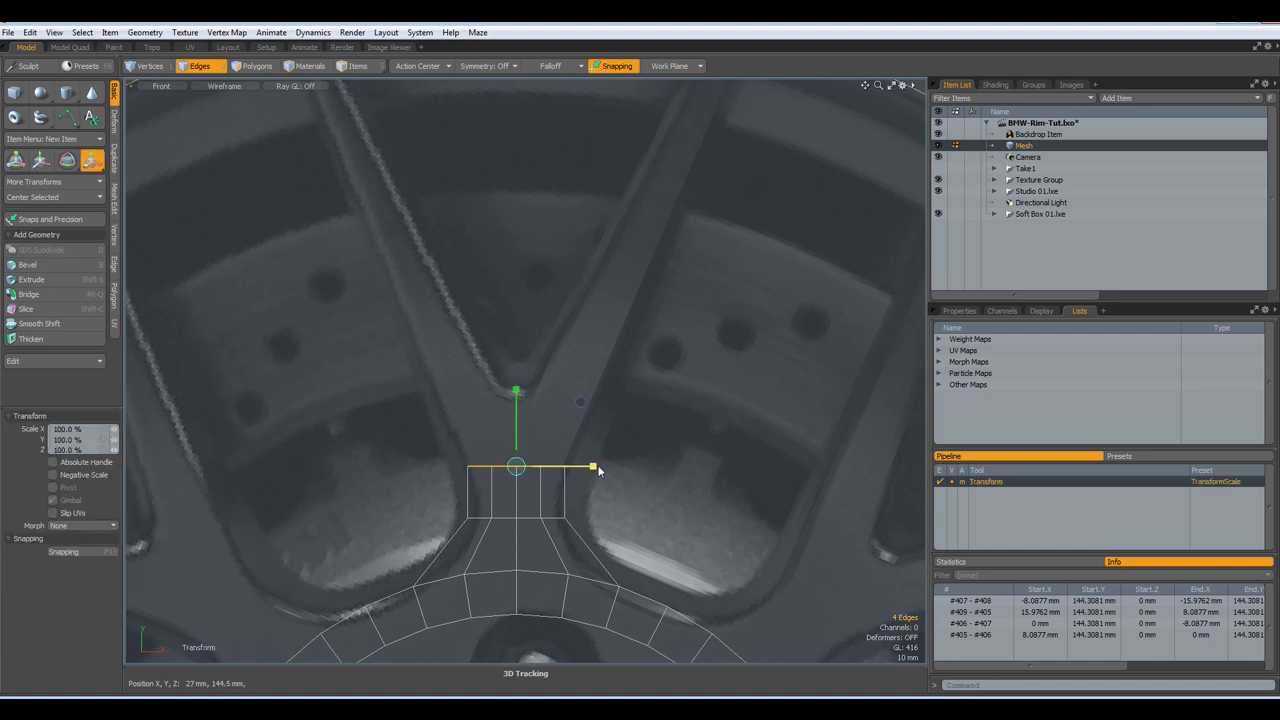
drag(592, 466, 600, 466)
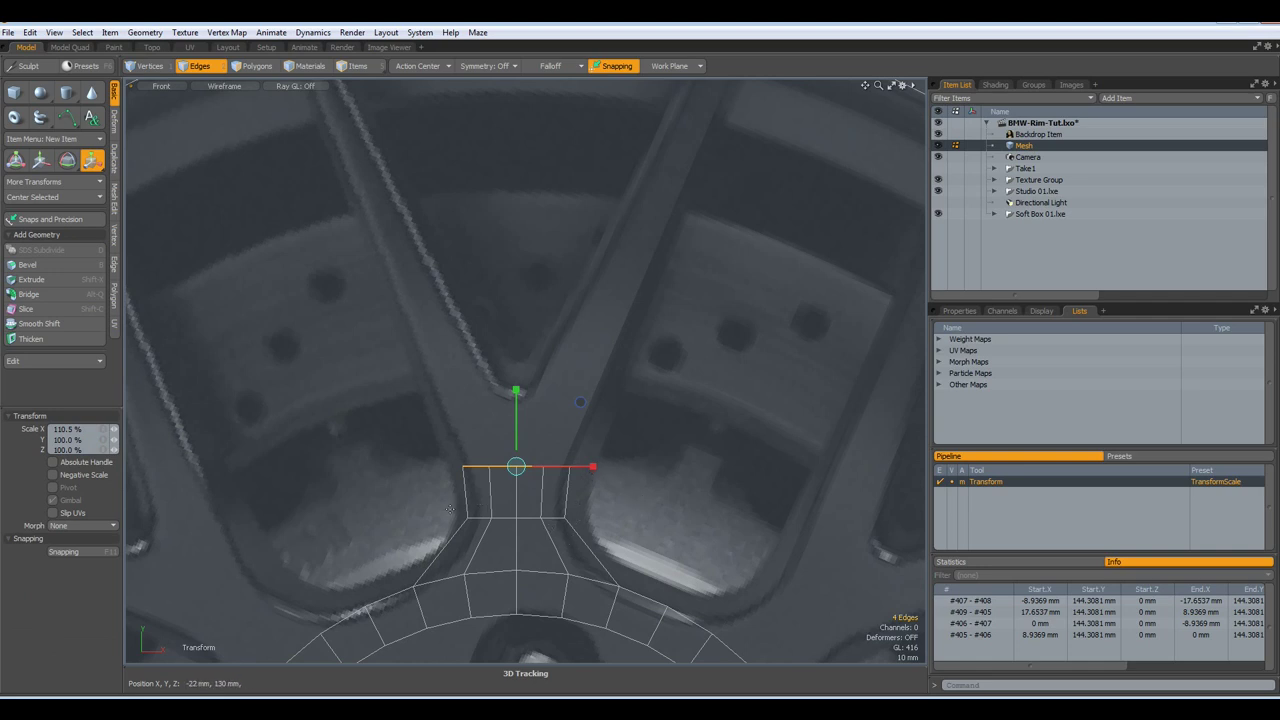
Move the spoke's lower edge row down by 4 mm and widen it to 120.5% in X to match the reference photo
key(space)
drag(448, 508, 636, 541)
key(w)
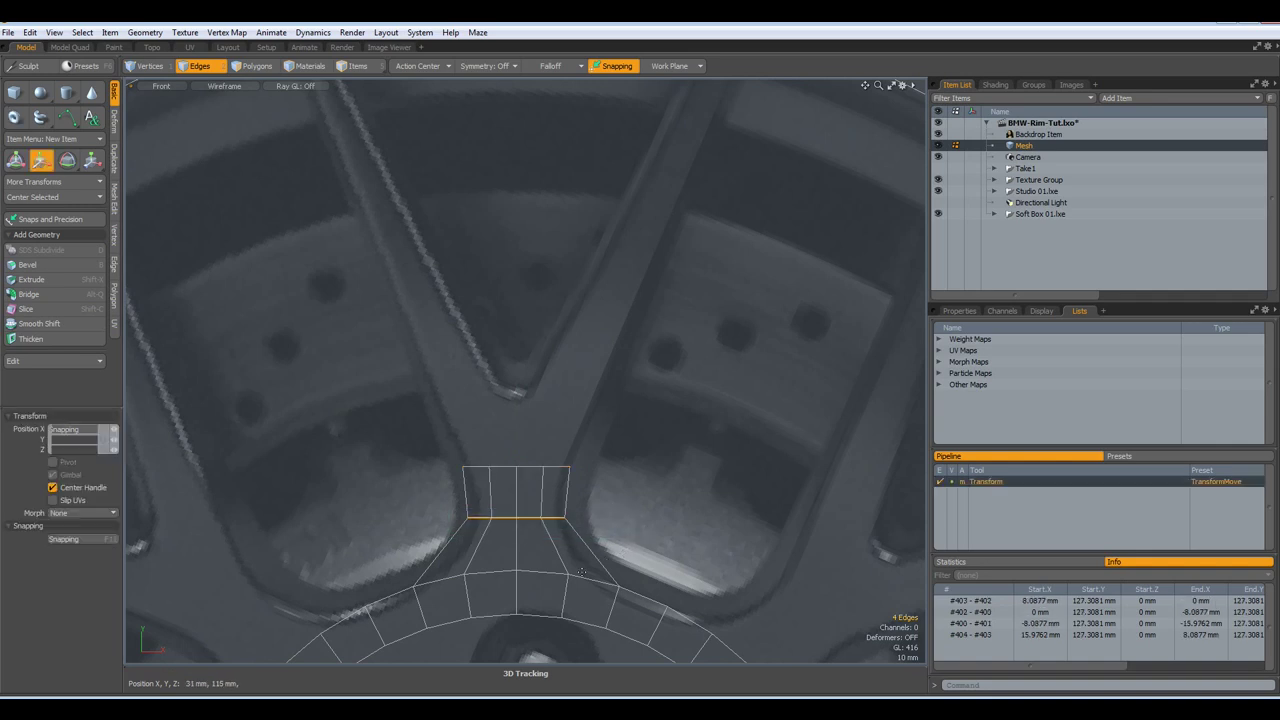
drag(520, 480, 520, 492)
key(r)
drag(590, 528, 609, 530)
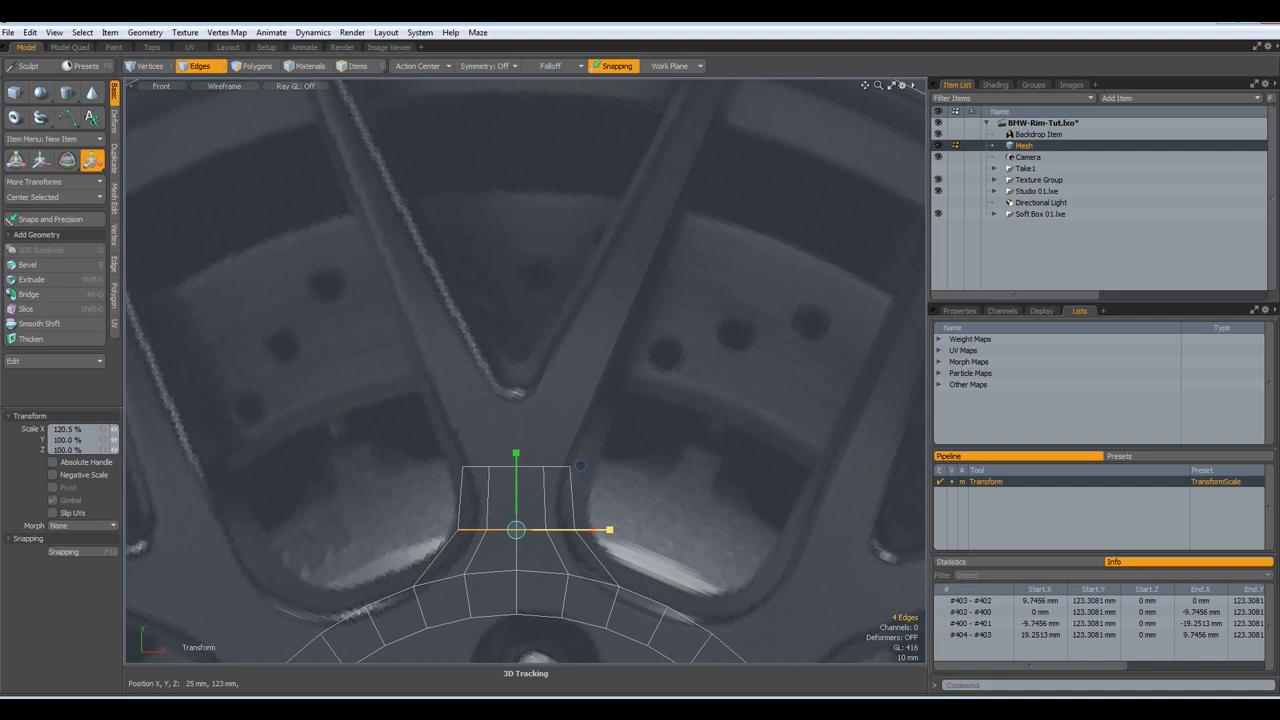
Extend the spoke's top edge row 23.5 mm up to the crotch of the V and widen it to 156.5% in X
key(space)
mouse_move(432, 442)
right_down()
mouse_move(471, 480)
mouse_move(589, 490)
right_up()
key(shift+x)
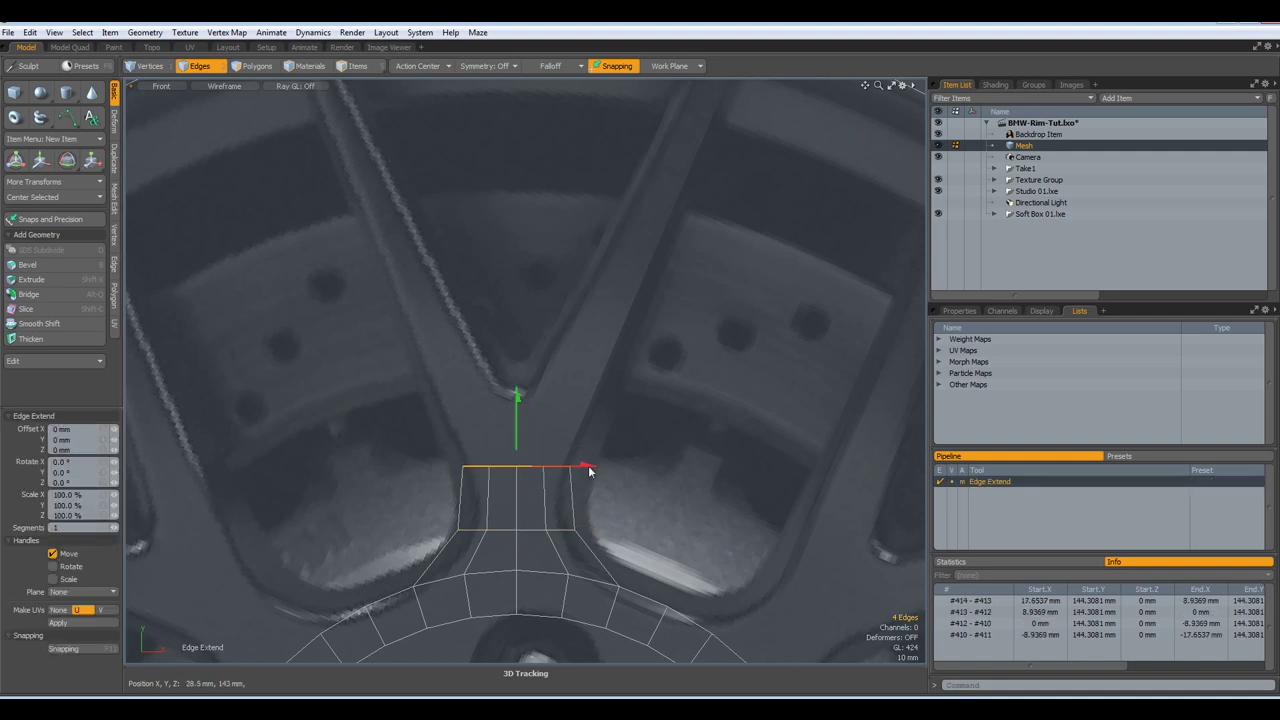
drag(517, 410, 517, 339)
key(r)
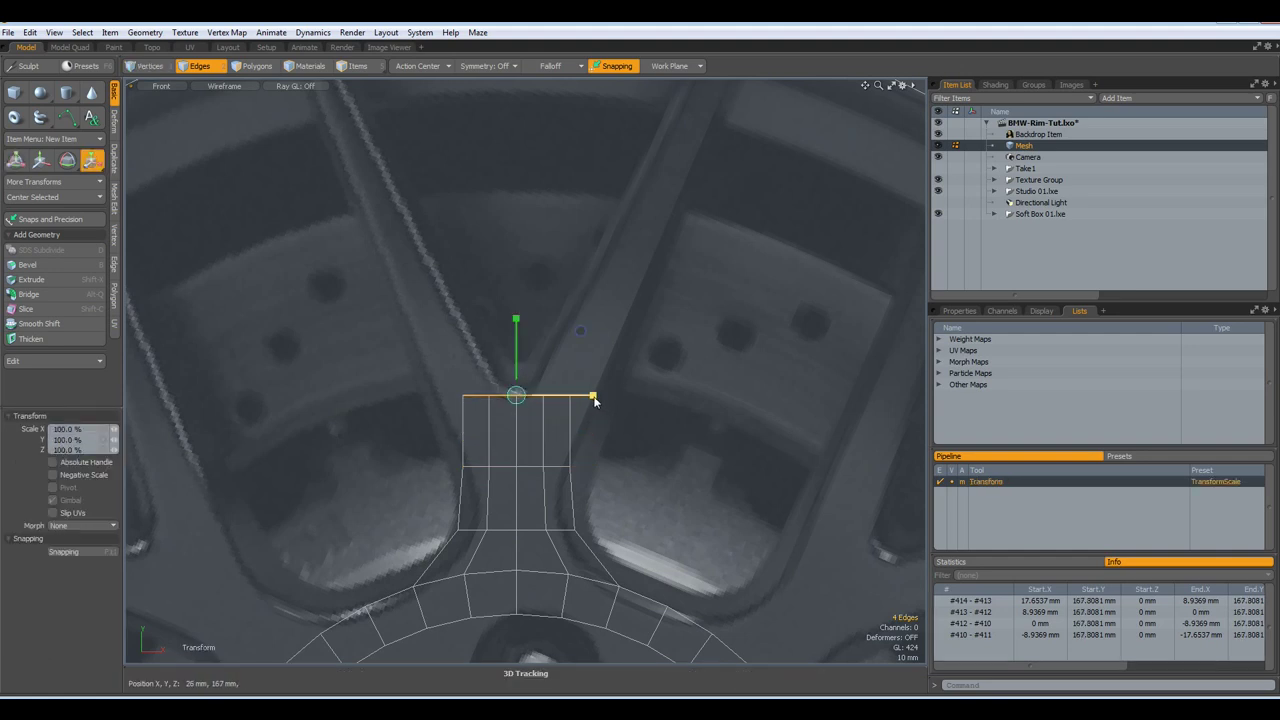
drag(593, 395, 638, 395)
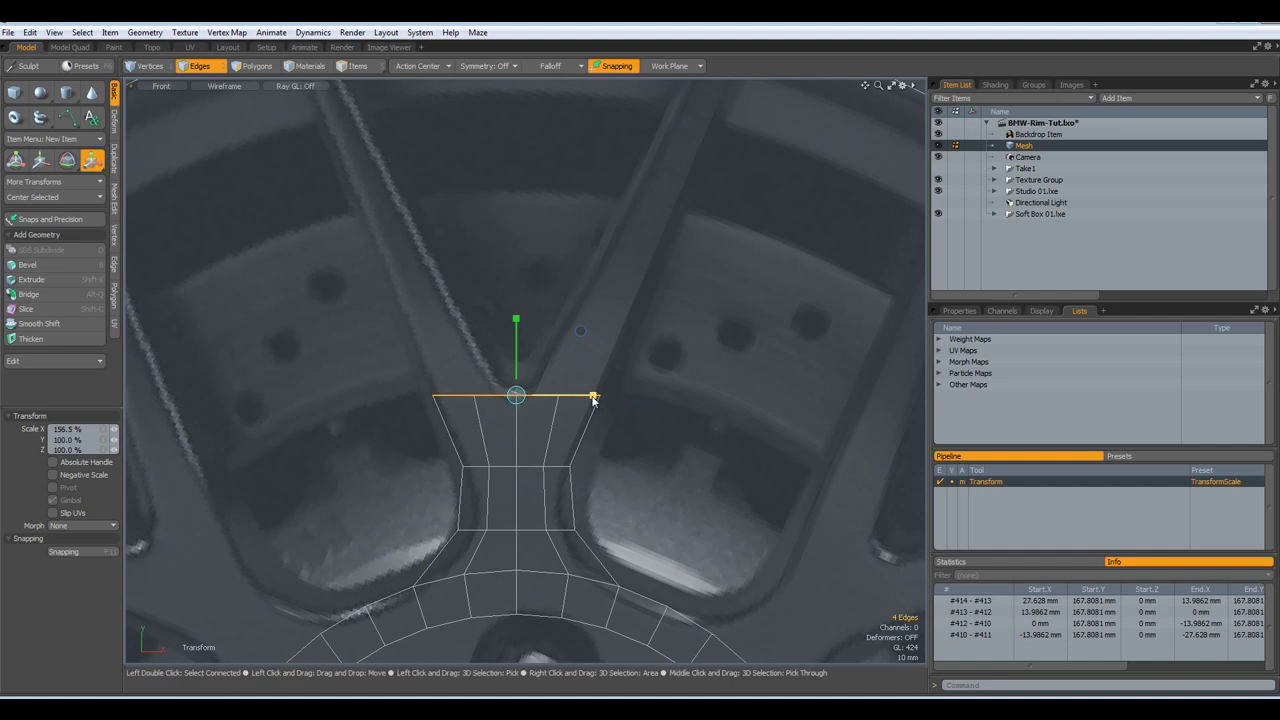
Narrow the two middle edges of the spoke's top row to about 3.4 mm on each side of the centre line
key(space)
right_drag(457, 372, 564, 418)
key(r)
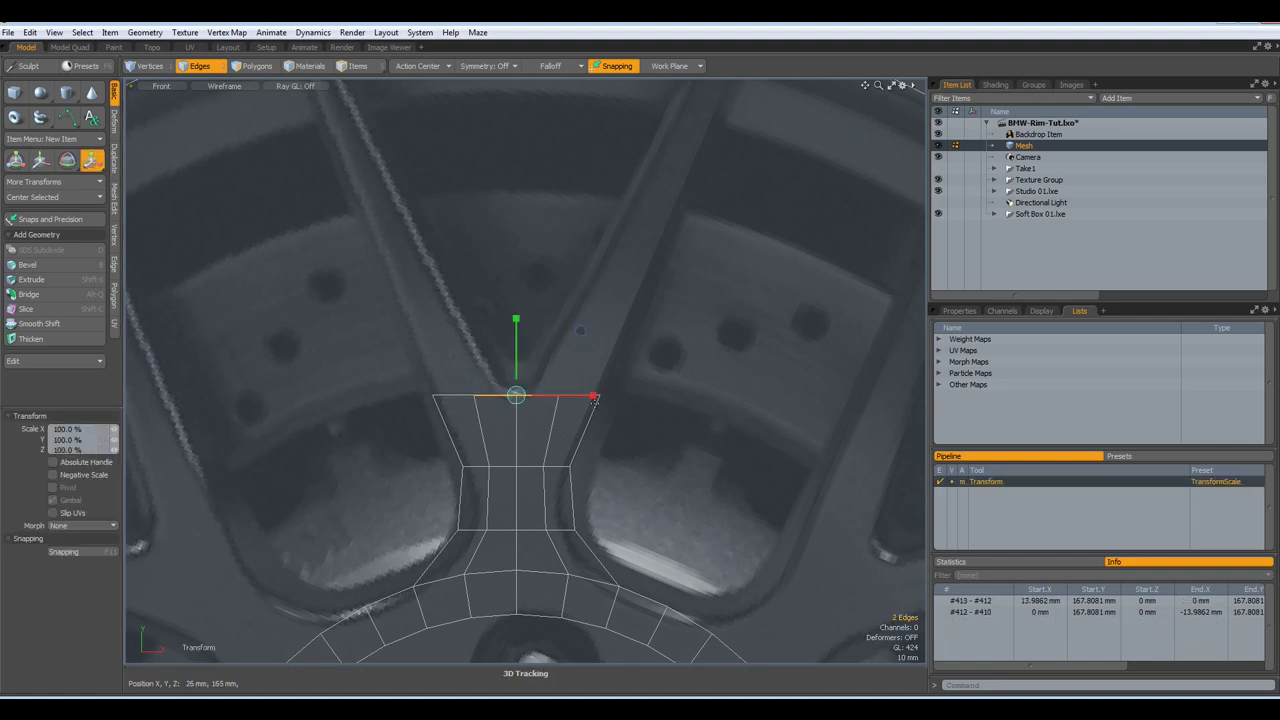
drag(594, 396, 531, 396)
key(q)
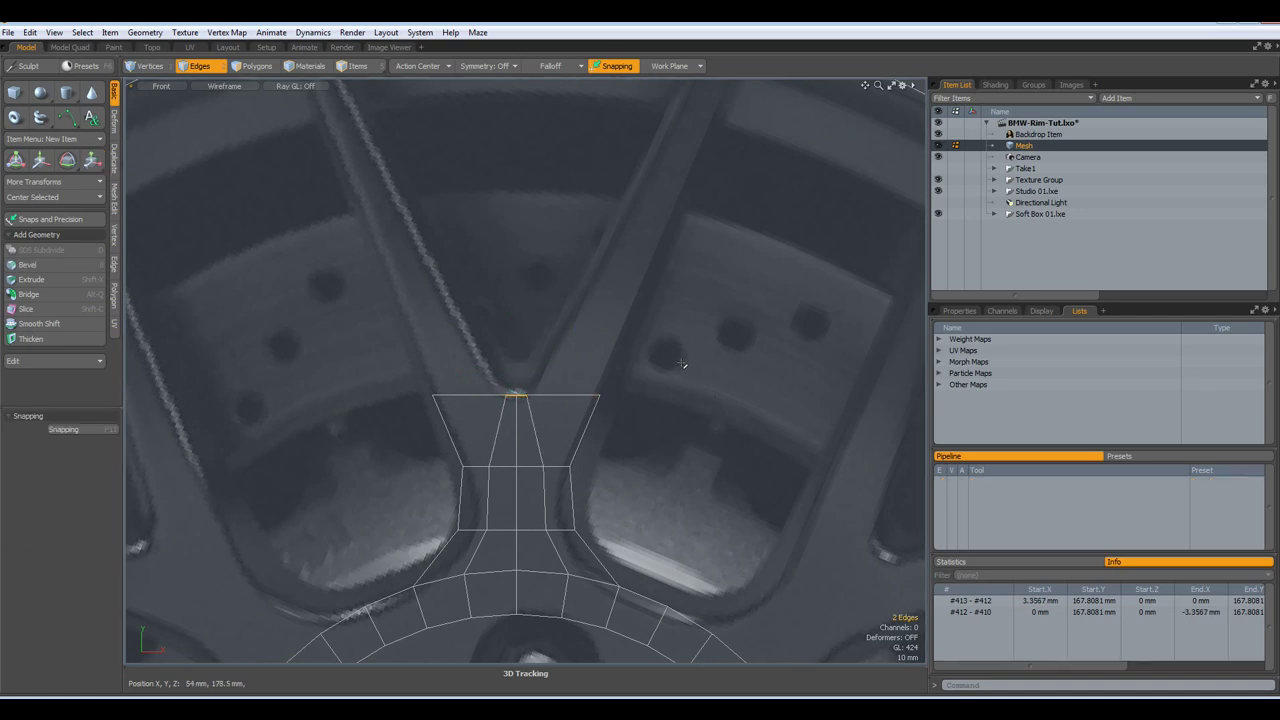
Bridge the left edge of the spoke's top row to the outer ring's inner edge at the left spoke arm's tip
scroll(678, 363, down, 3)
alt+drag(628, 300, 545, 450)
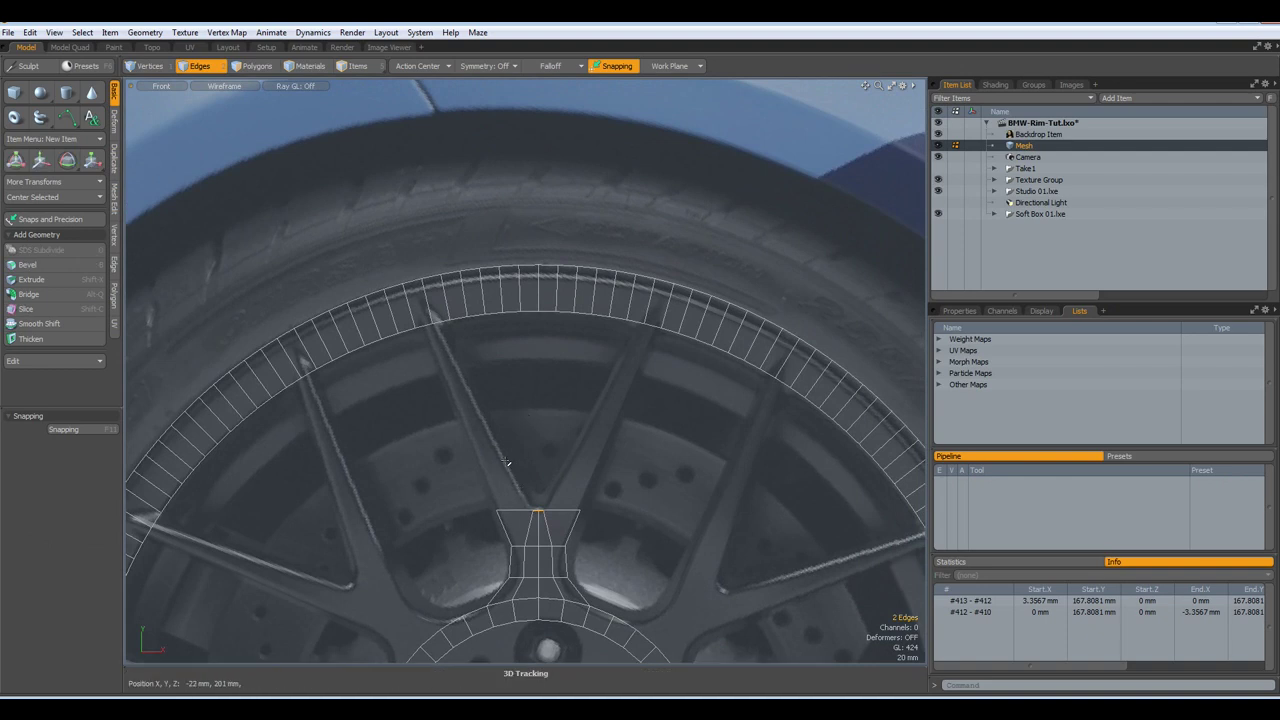
click(518, 510)
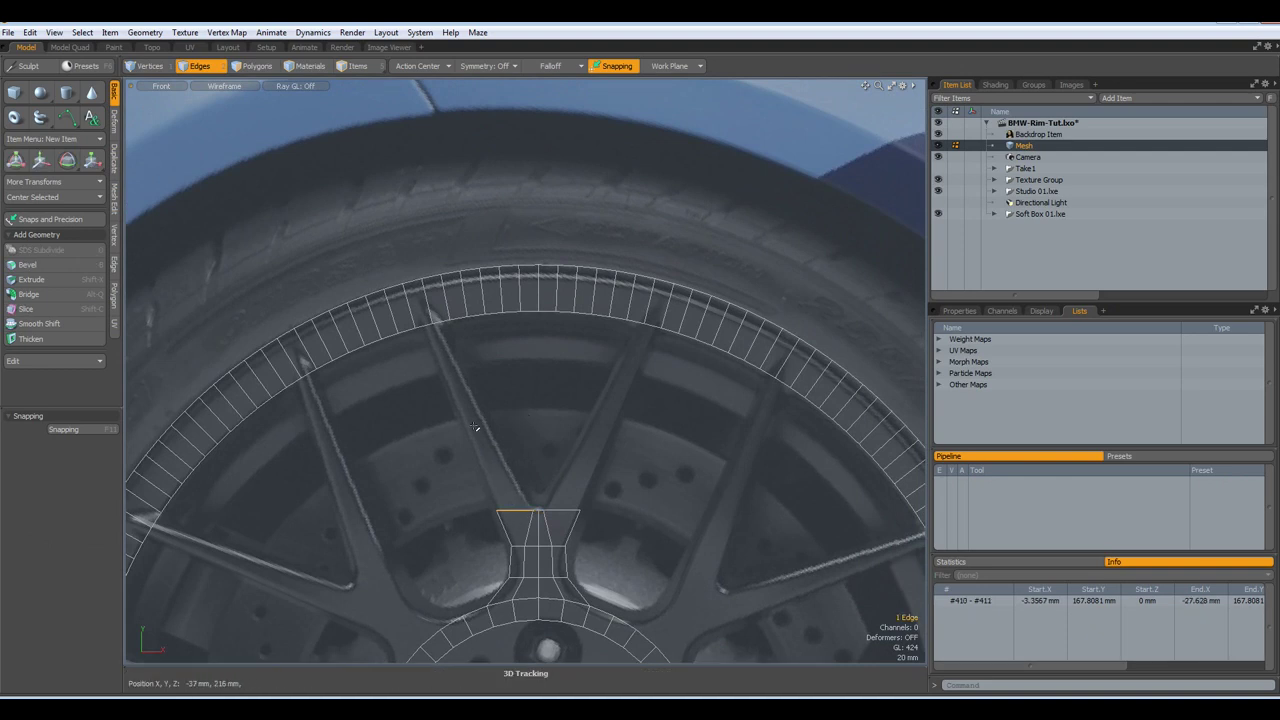
shift+click(429, 336)
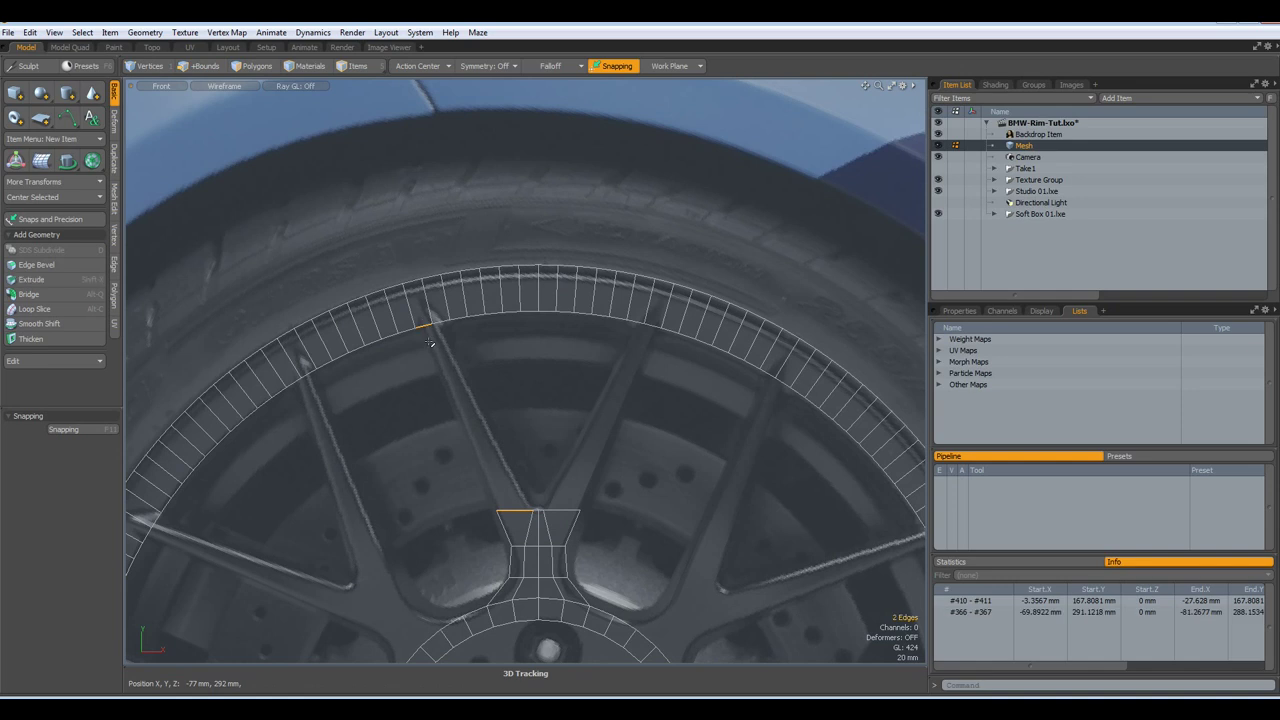
key(alt+q)
click(442, 387)
key(space)
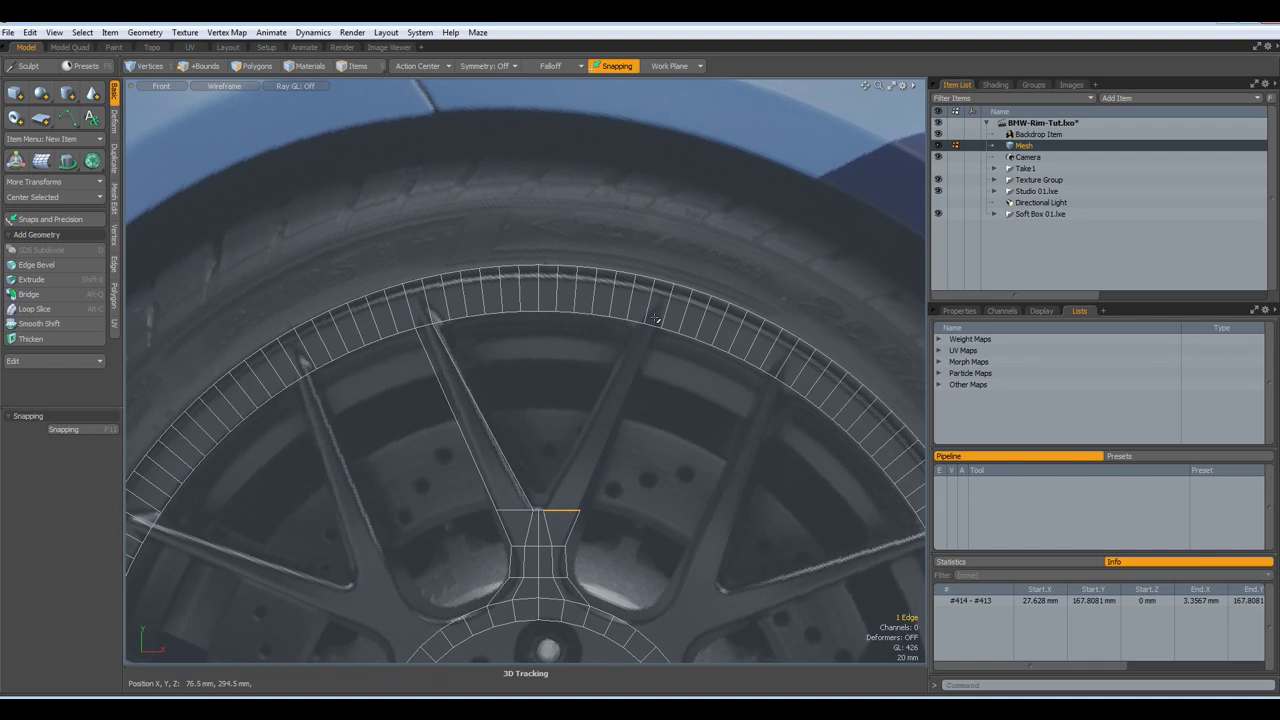
Bridge the right edge of the spoke's top row to the outer ring's inner edge at the right arm's tip and clear the selection
shift+click(648, 326)
key(alt+q)
key(space)
click(660, 470)
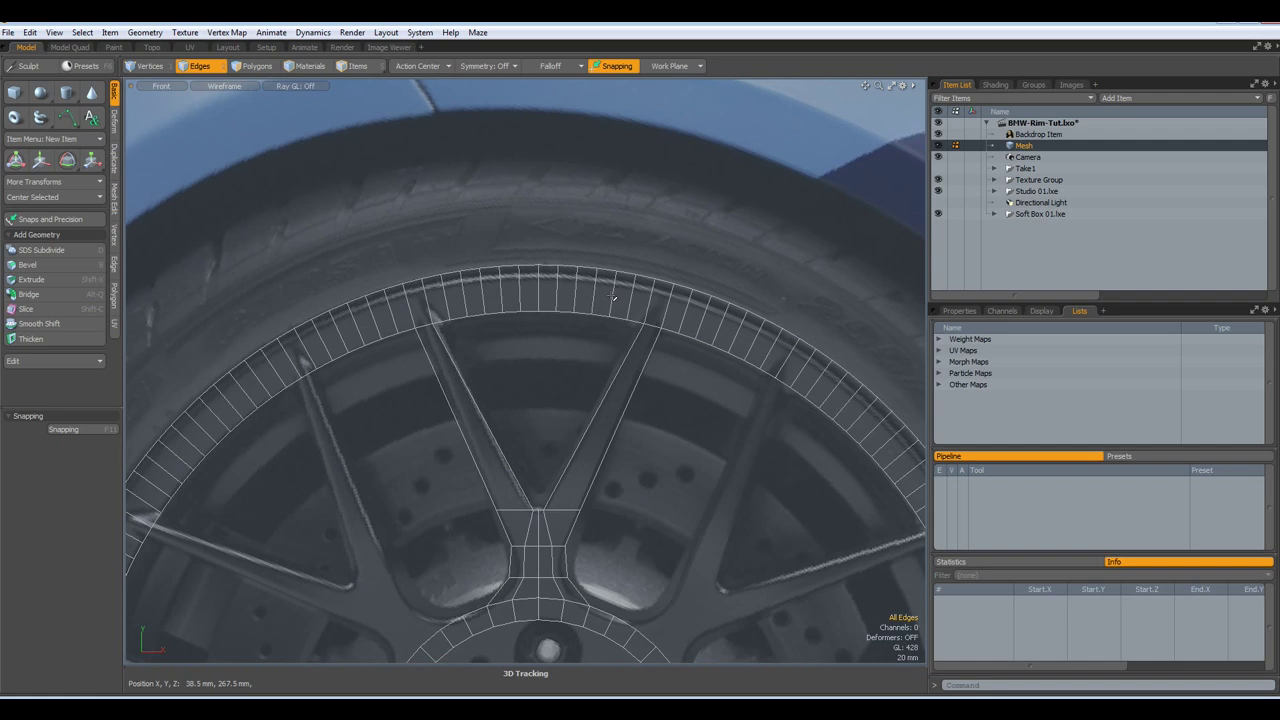
Enable X symmetry and add an edge loop around the outer ring with Add Loop at a position of about 76.9%
click(489, 68)
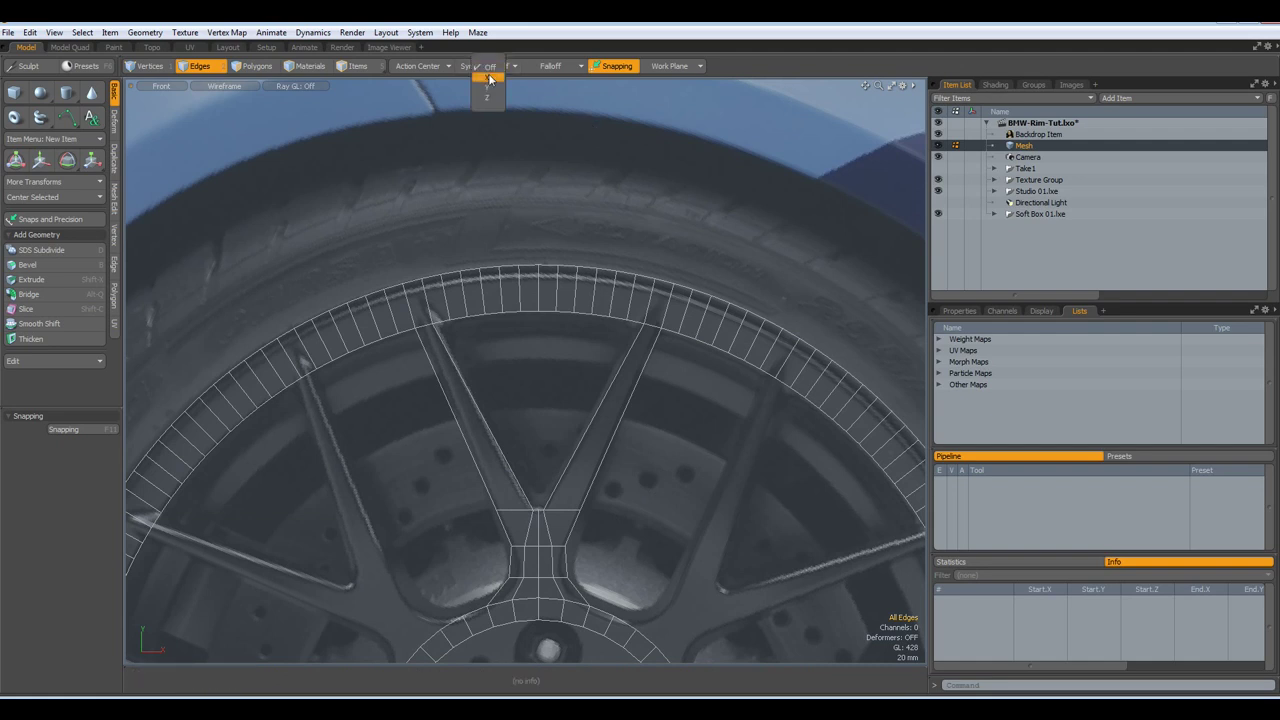
click(489, 78)
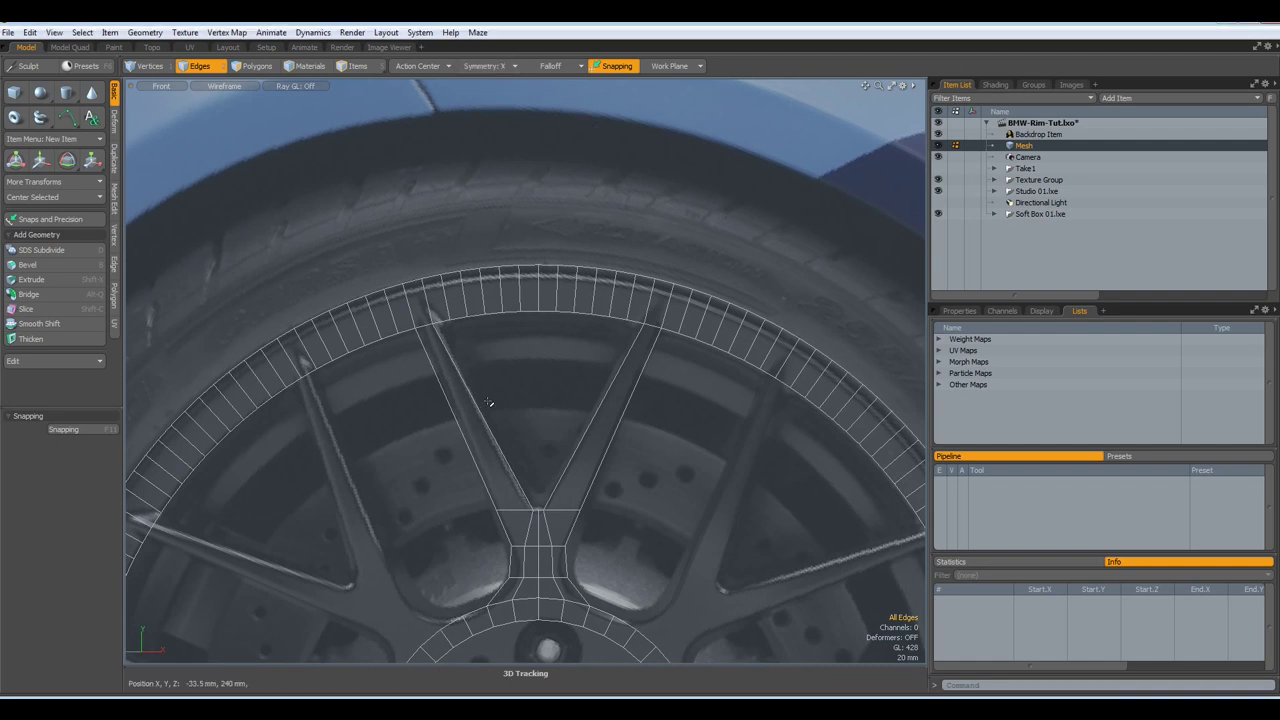
alt+drag(488, 402, 449, 369)
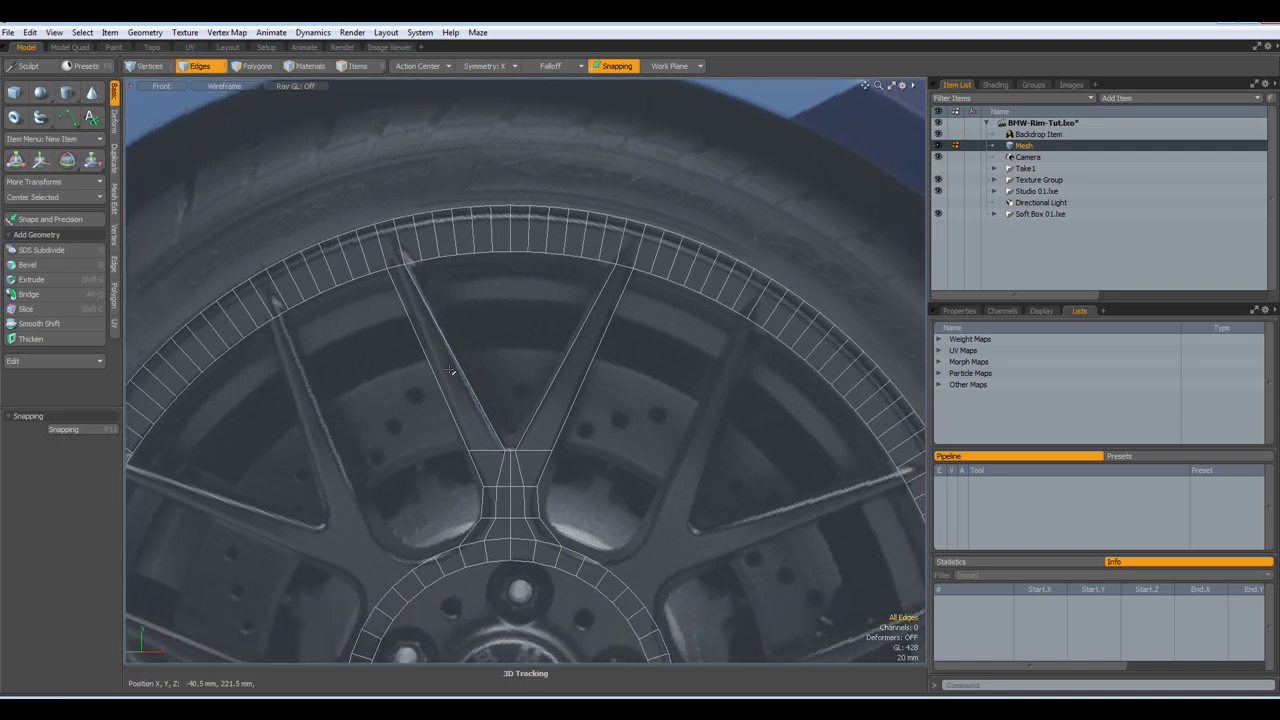
key(alt)
key(alt+l)
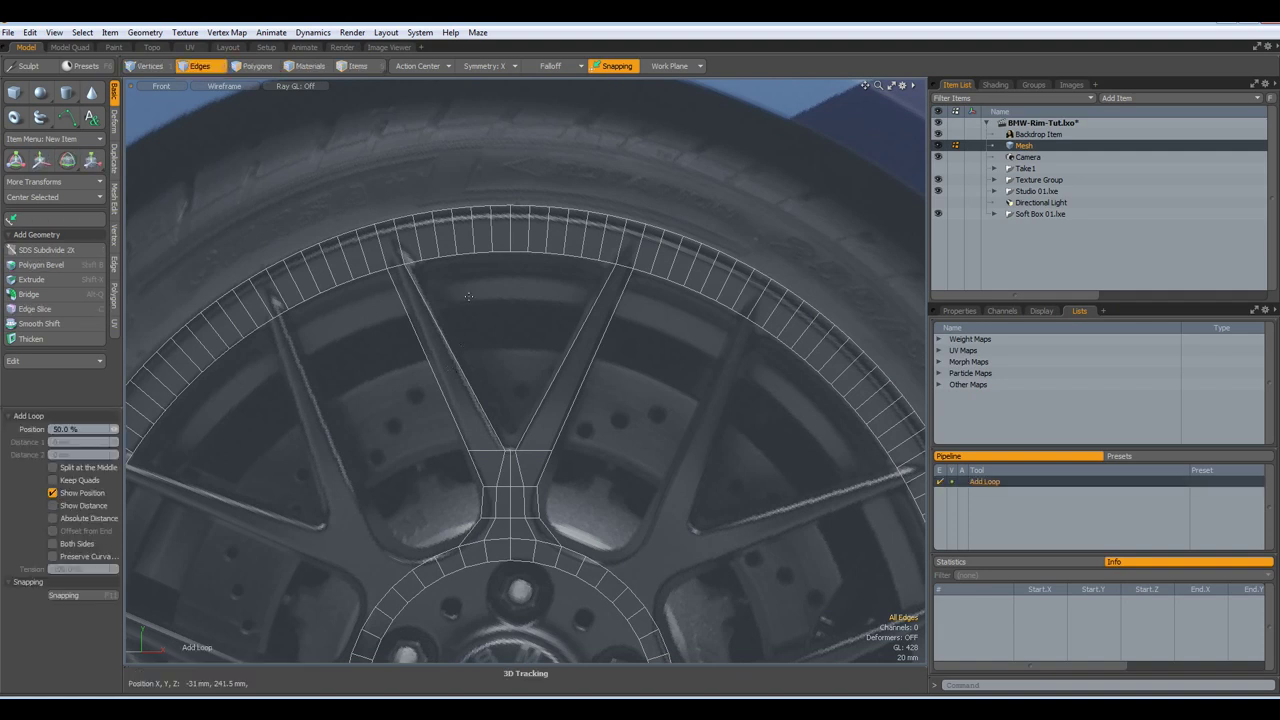
click(435, 232)
drag(435, 232, 435, 231)
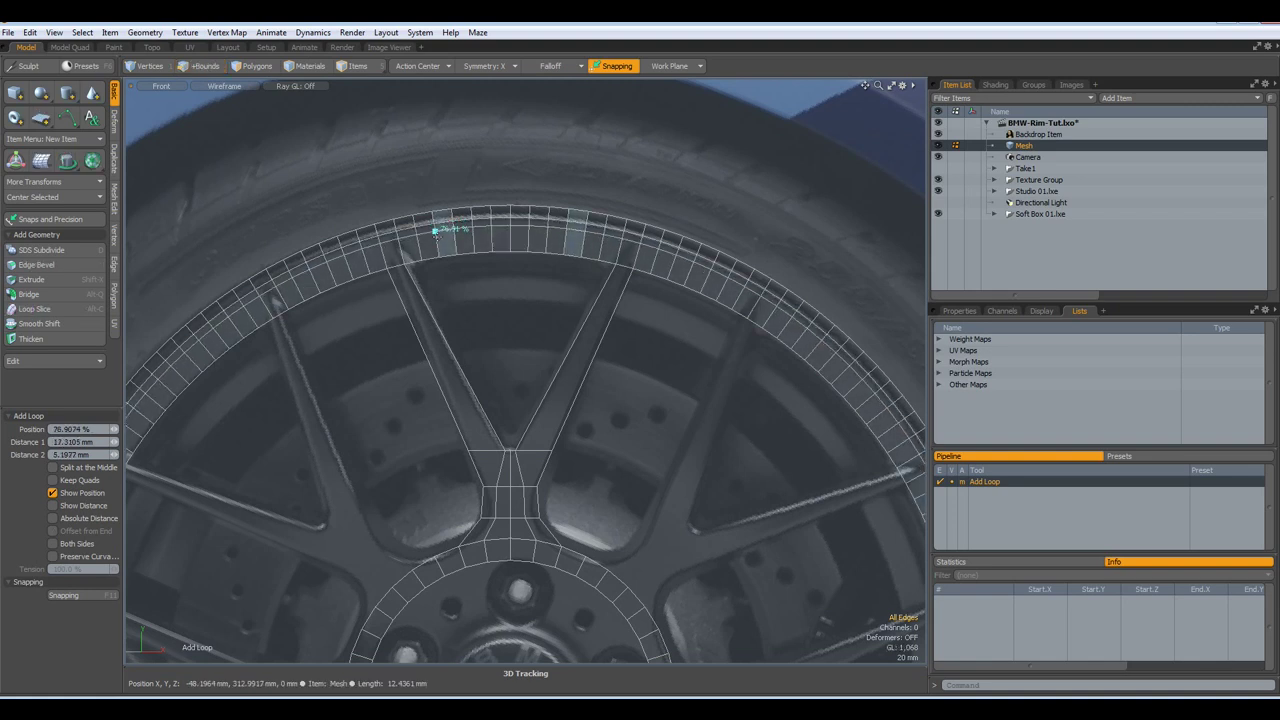
Align the outer-edge vertices of both spoke arms, from the outer ring's new loop to the spoke's second row, on all axes with Uniform off
key(space)
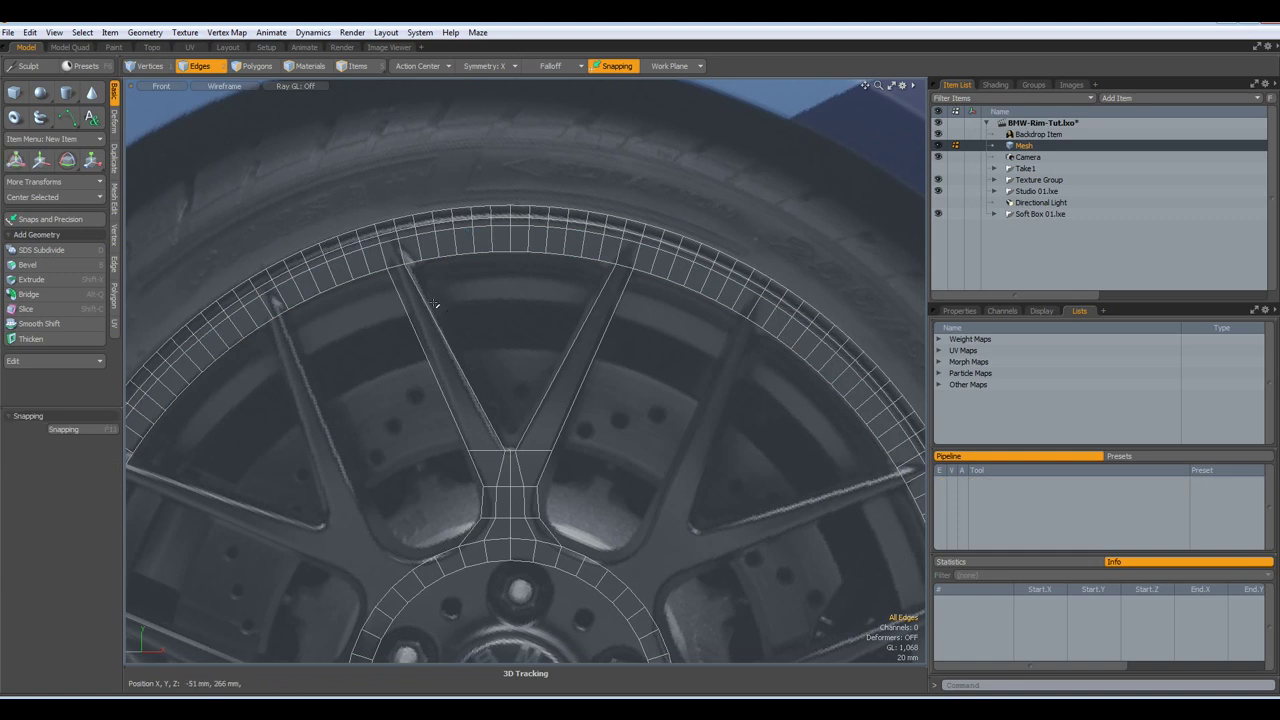
click(114, 237)
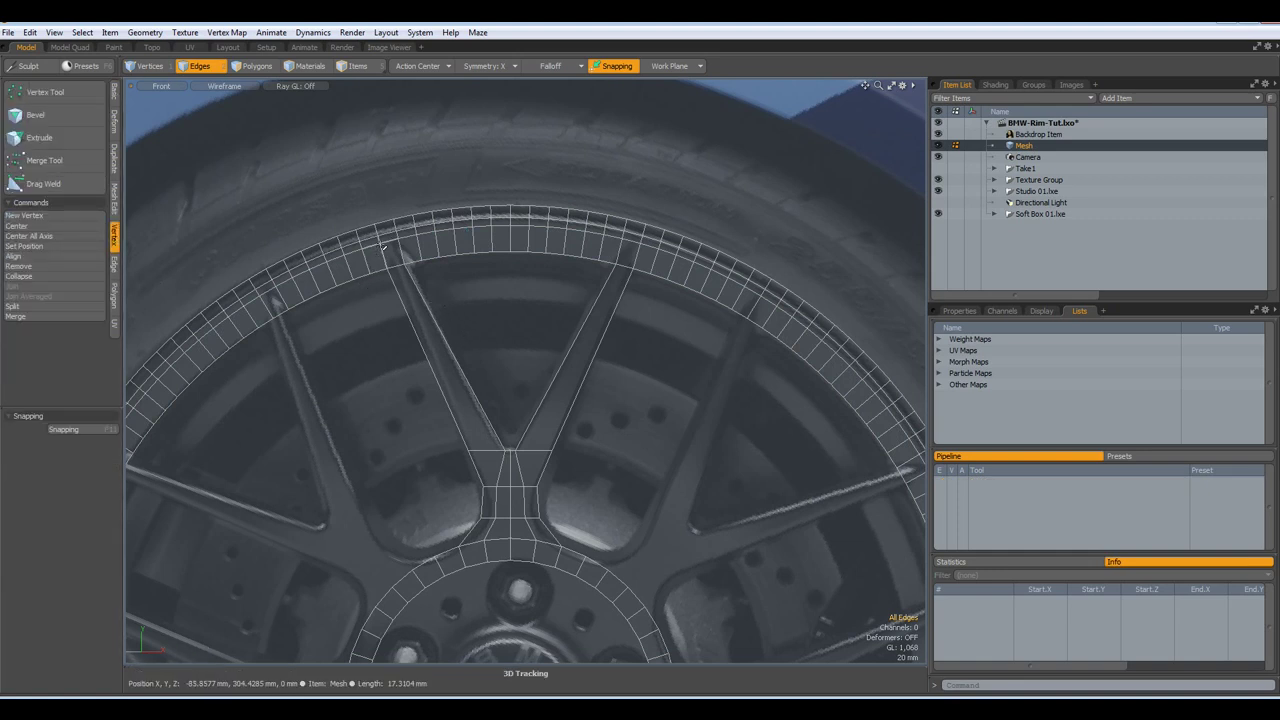
key(1)
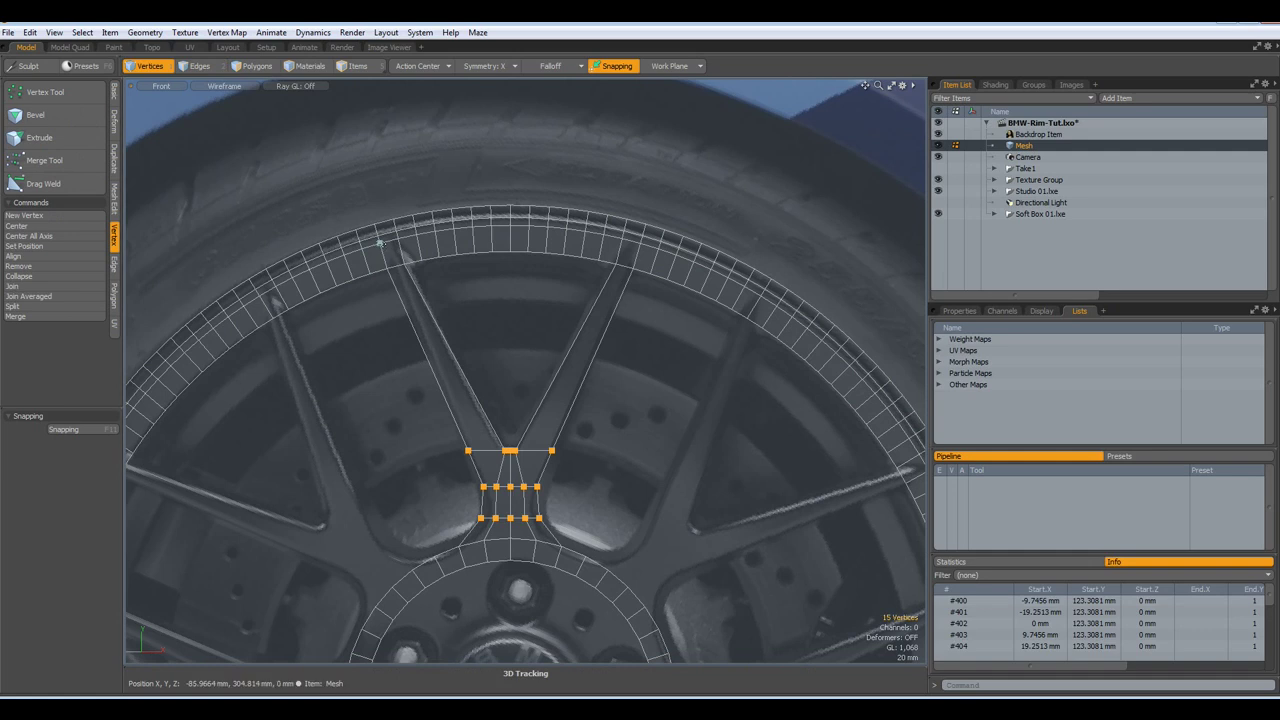
click(380, 242)
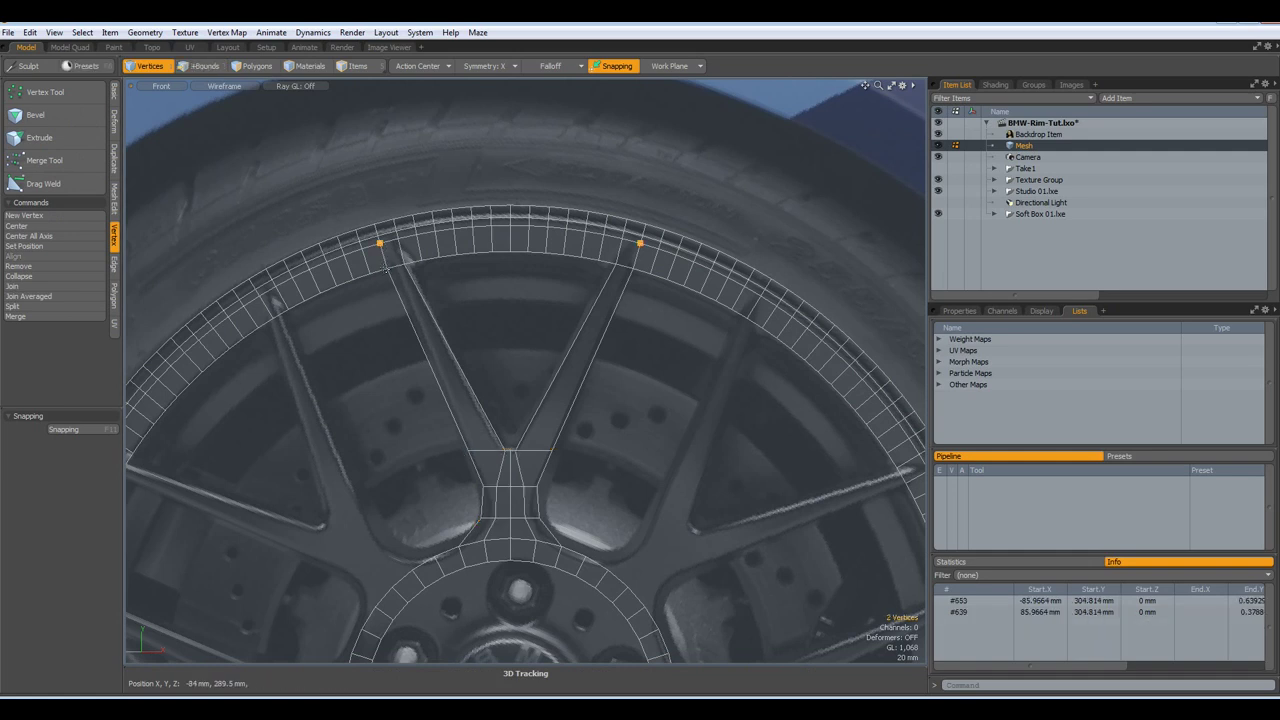
shift+click(387, 268)
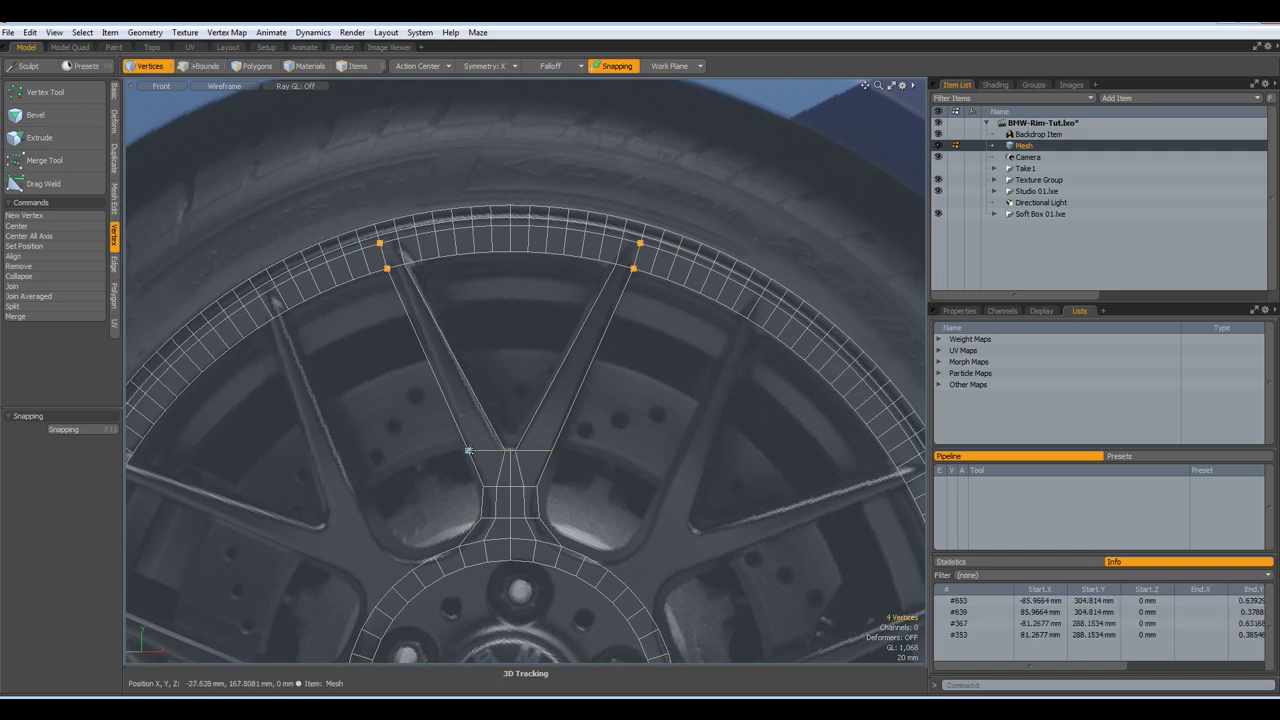
shift+click(469, 450)
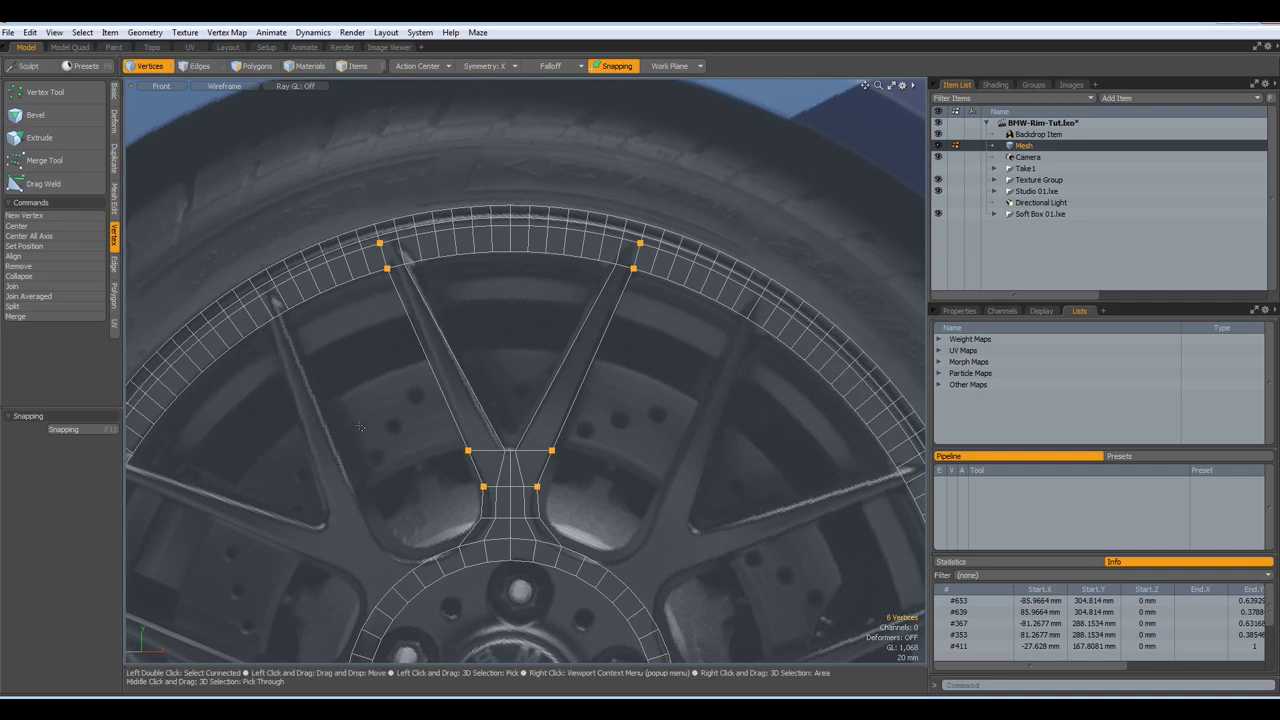
click(40, 256)
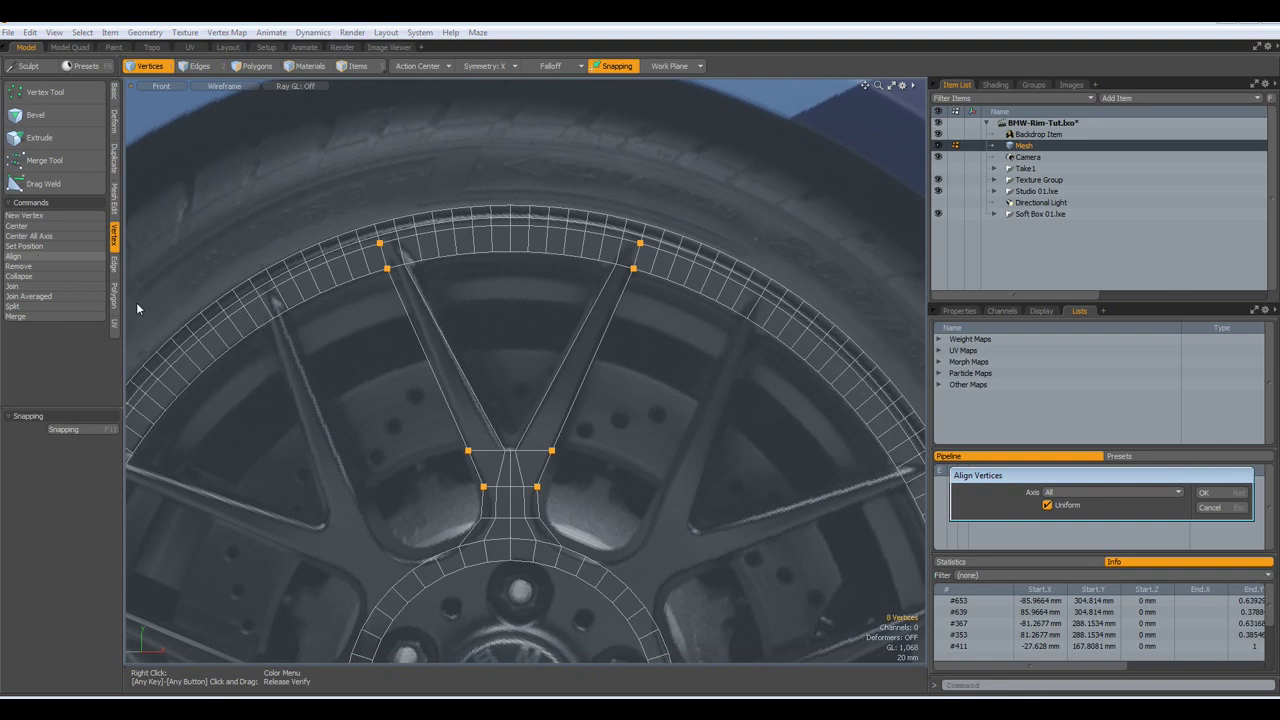
click(1048, 506)
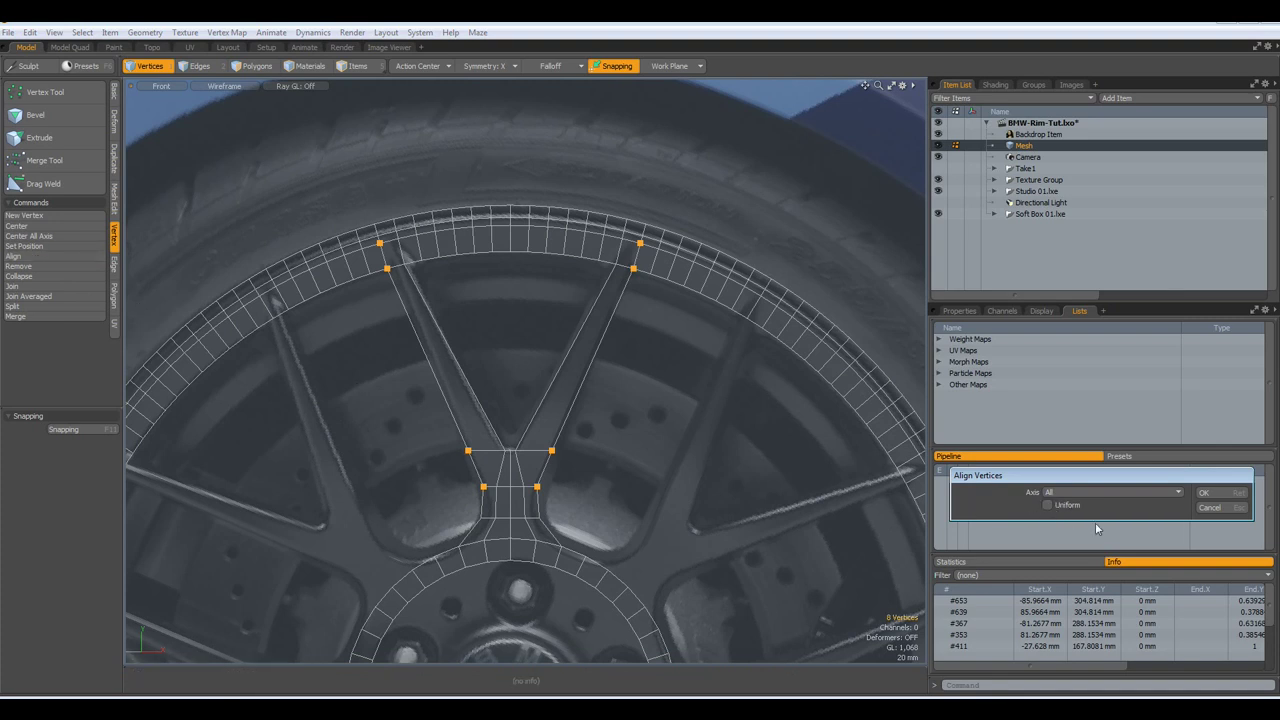
click(1205, 493)
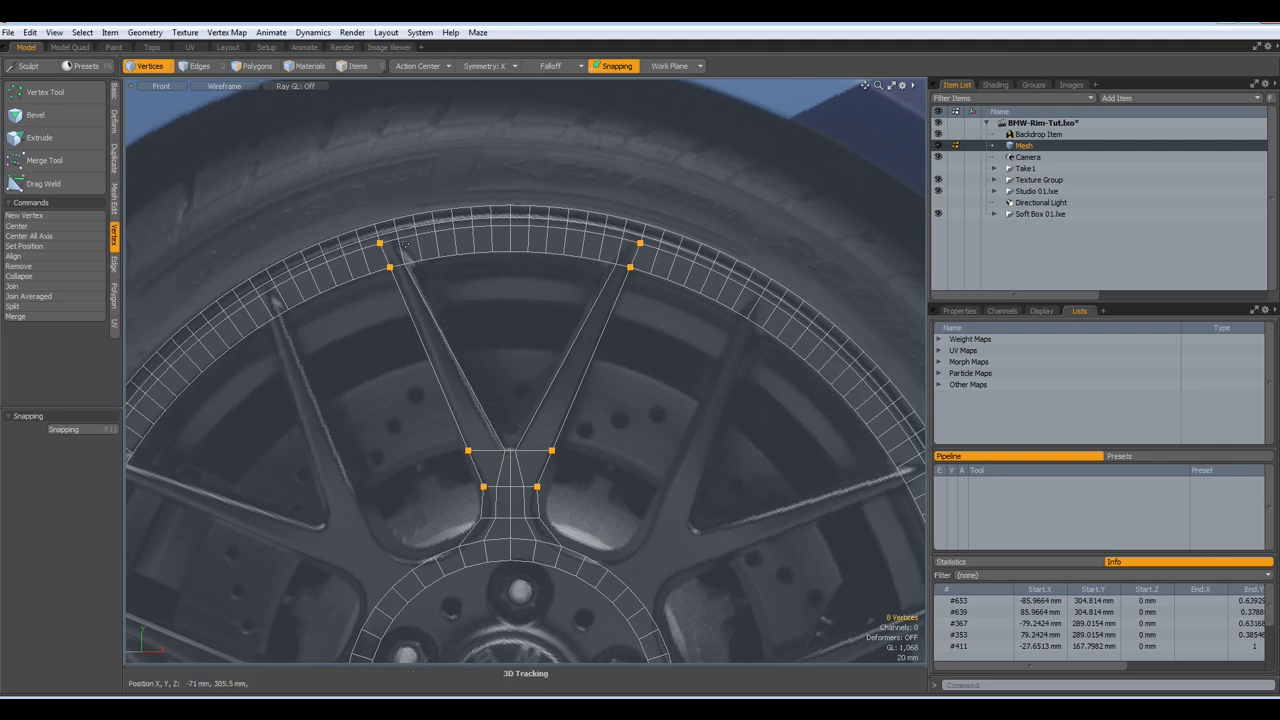
Align the inner-edge vertices of both spoke arms, from the outer ring's new loop to the crotch of the Y, on all axes without Uniform
click(398, 239)
shift+click(404, 264)
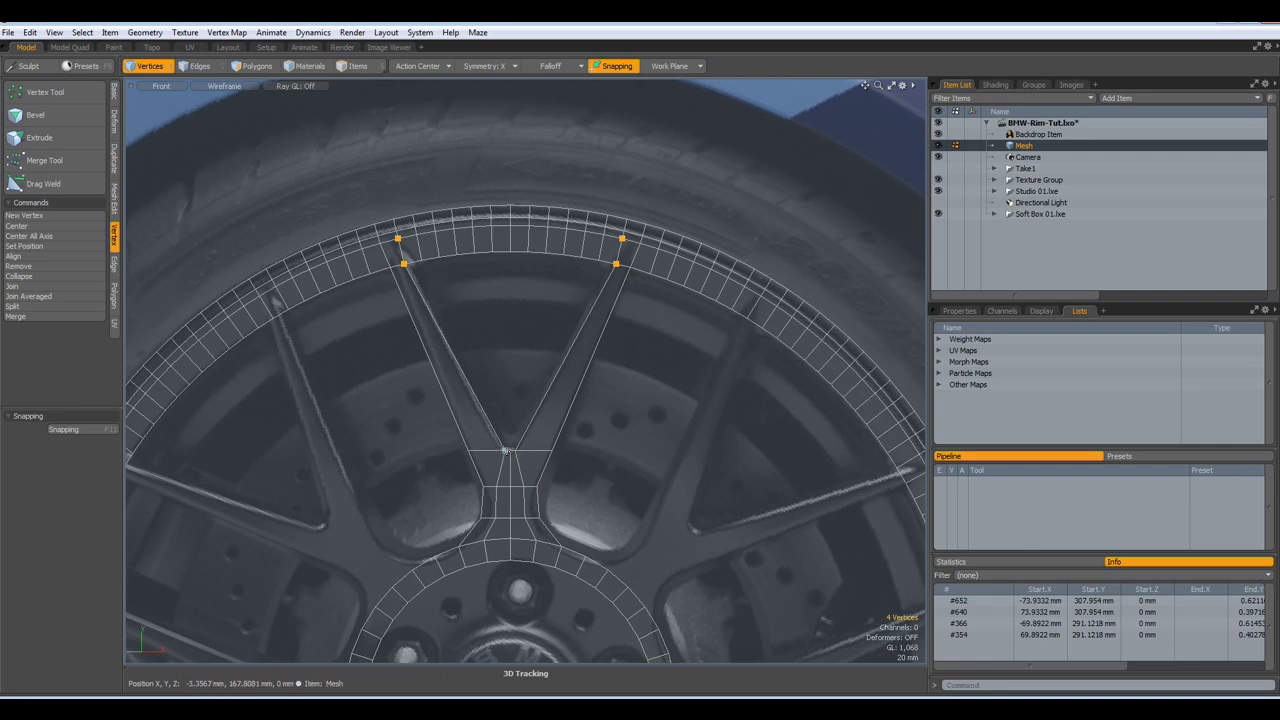
click(507, 451)
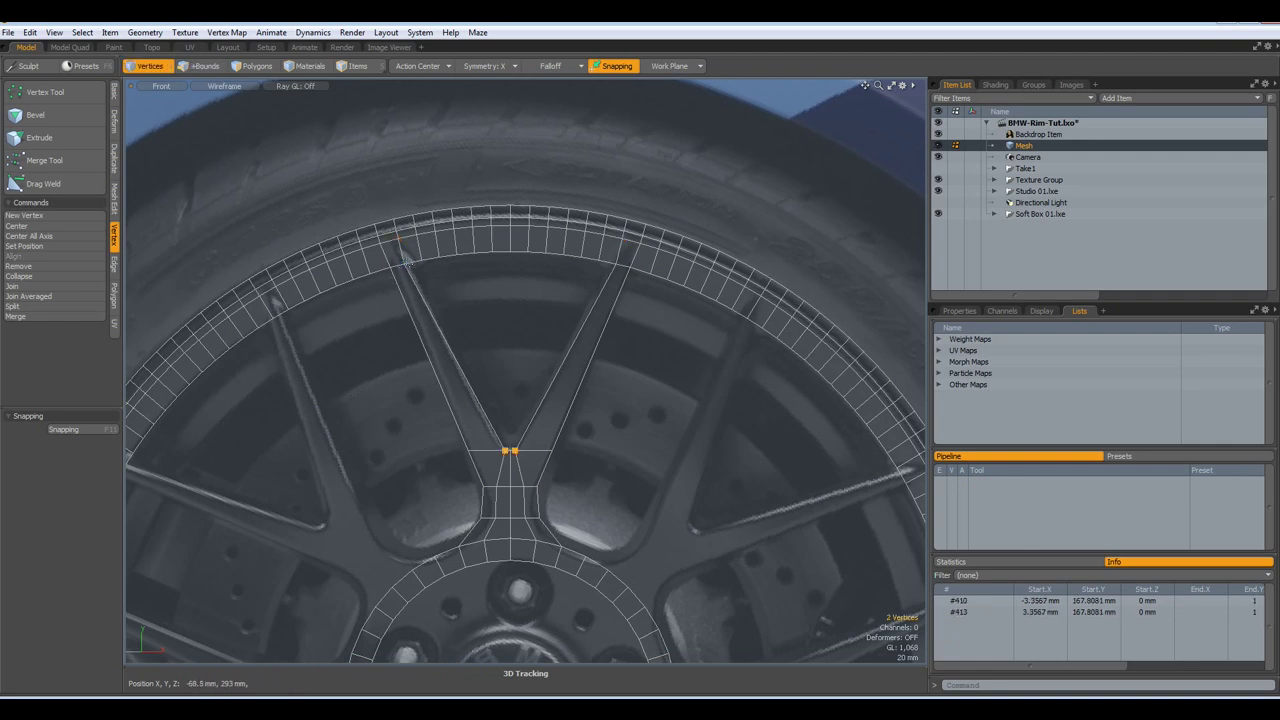
shift+click(403, 264)
shift+click(398, 239)
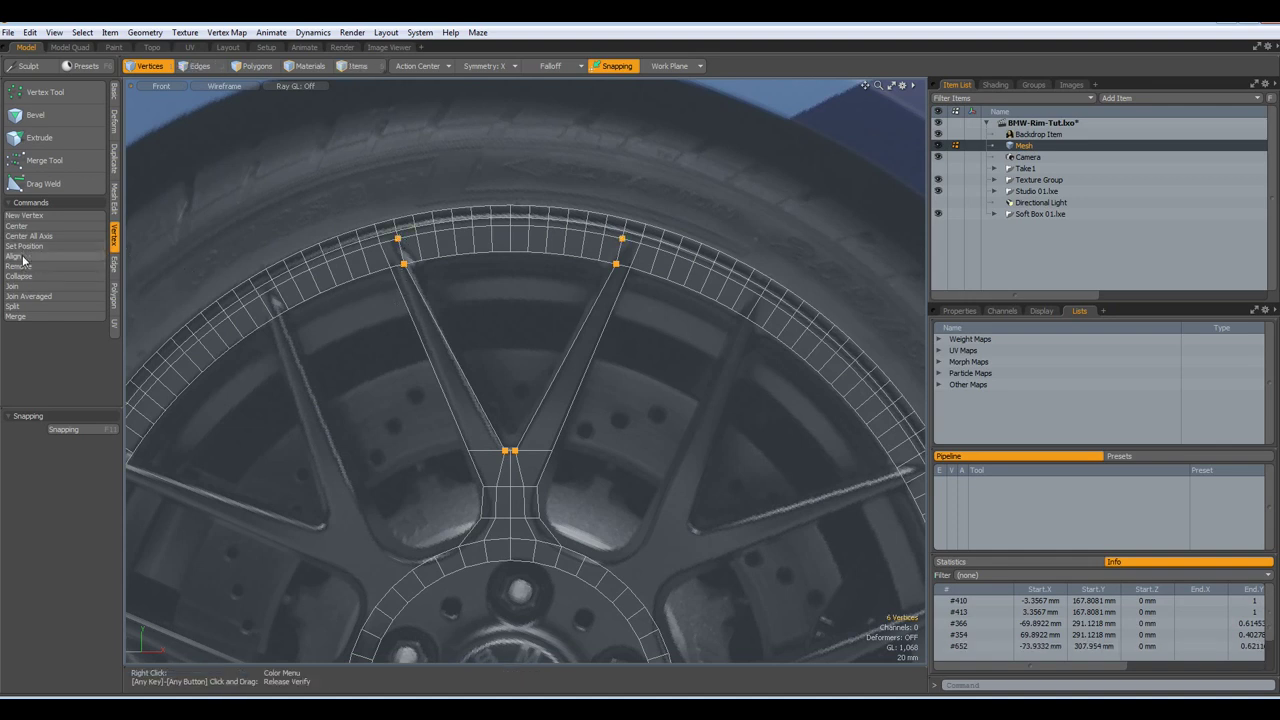
click(40, 256)
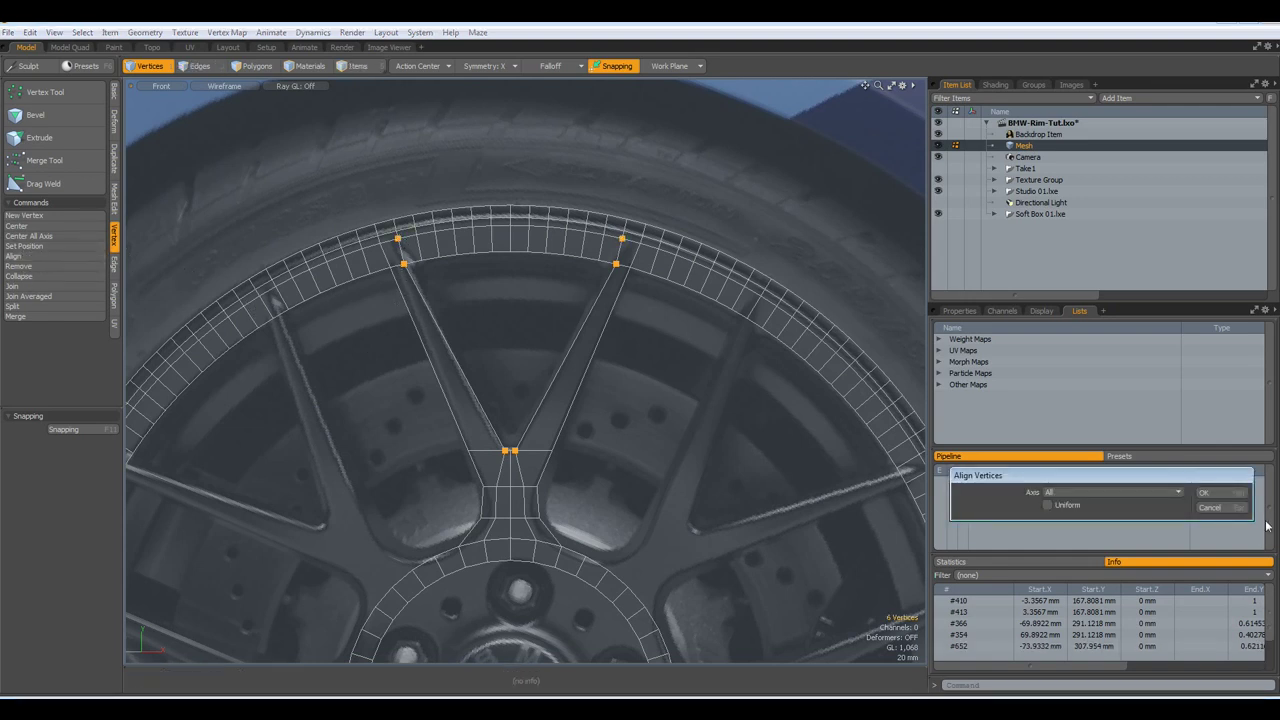
click(1204, 493)
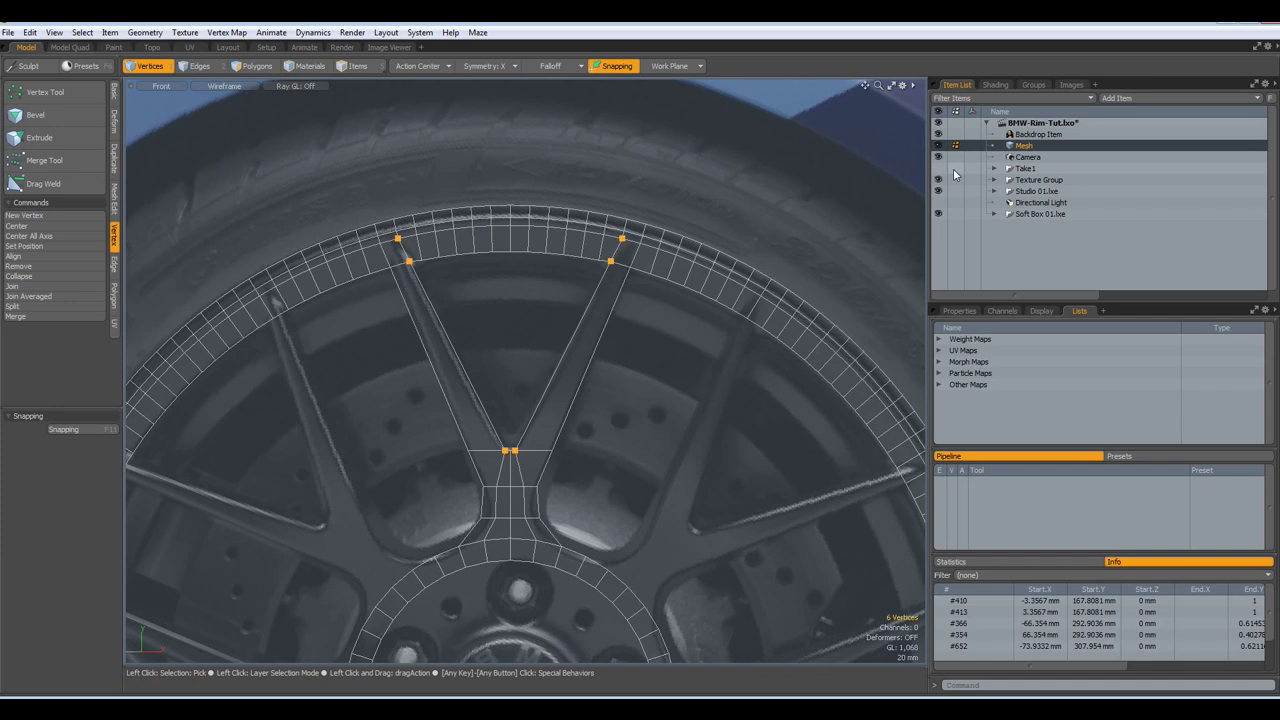
Hide the backdrop image, deselect the vertices and show the rim in a perspective view with Advanced OpenGL shading
click(939, 134)
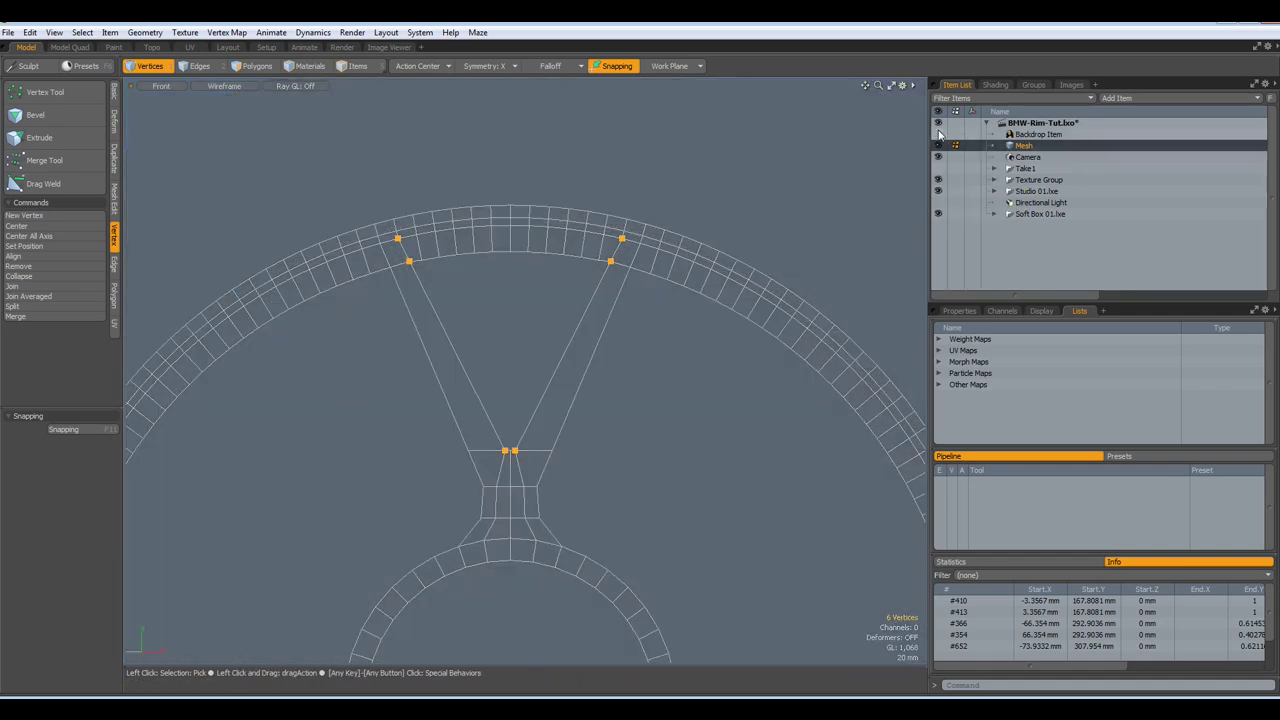
click(661, 441)
key(ctrl+space)
click(714, 349)
alt+drag(628, 444, 524, 435)
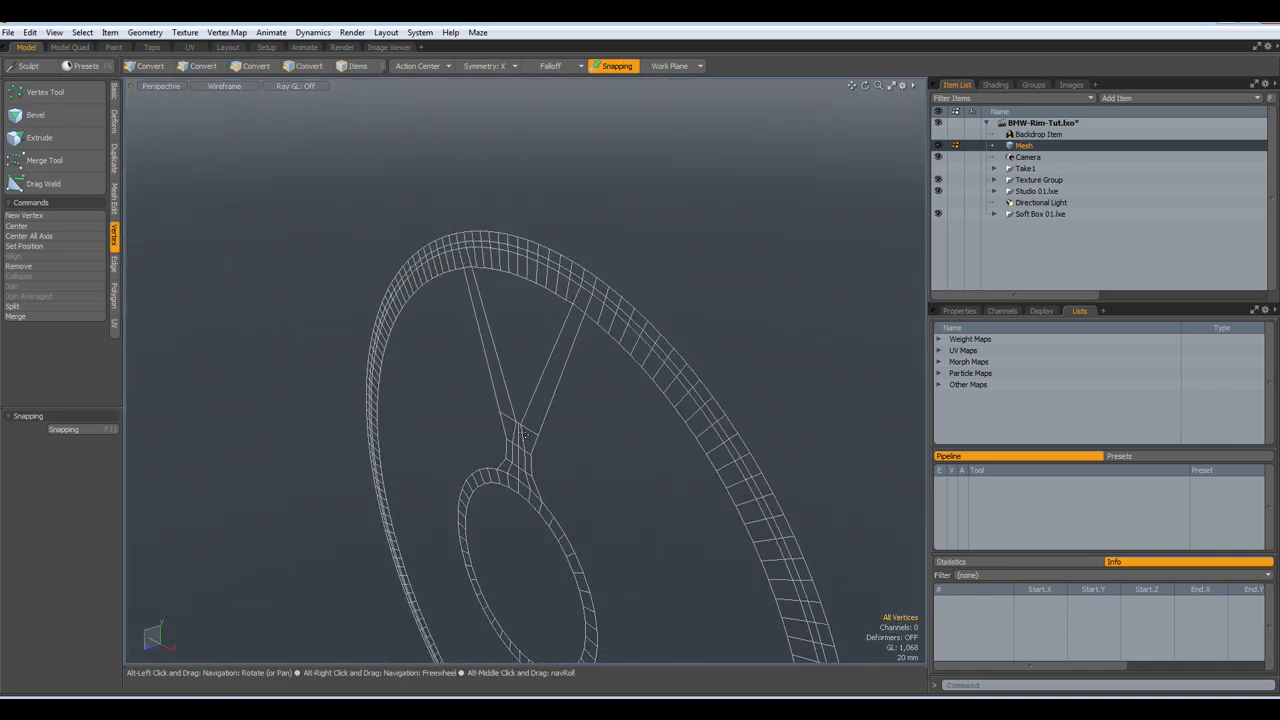
click(237, 87)
click(238, 148)
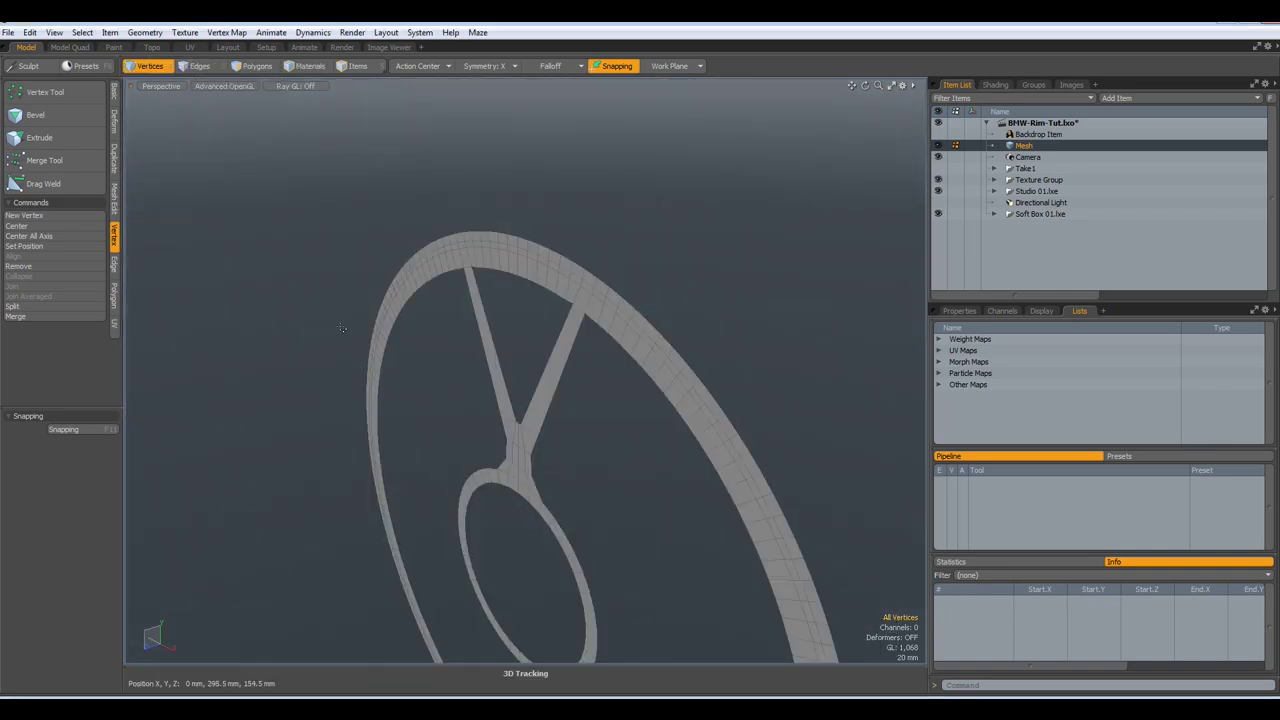
alt+shift+drag(526, 500, 494, 411)
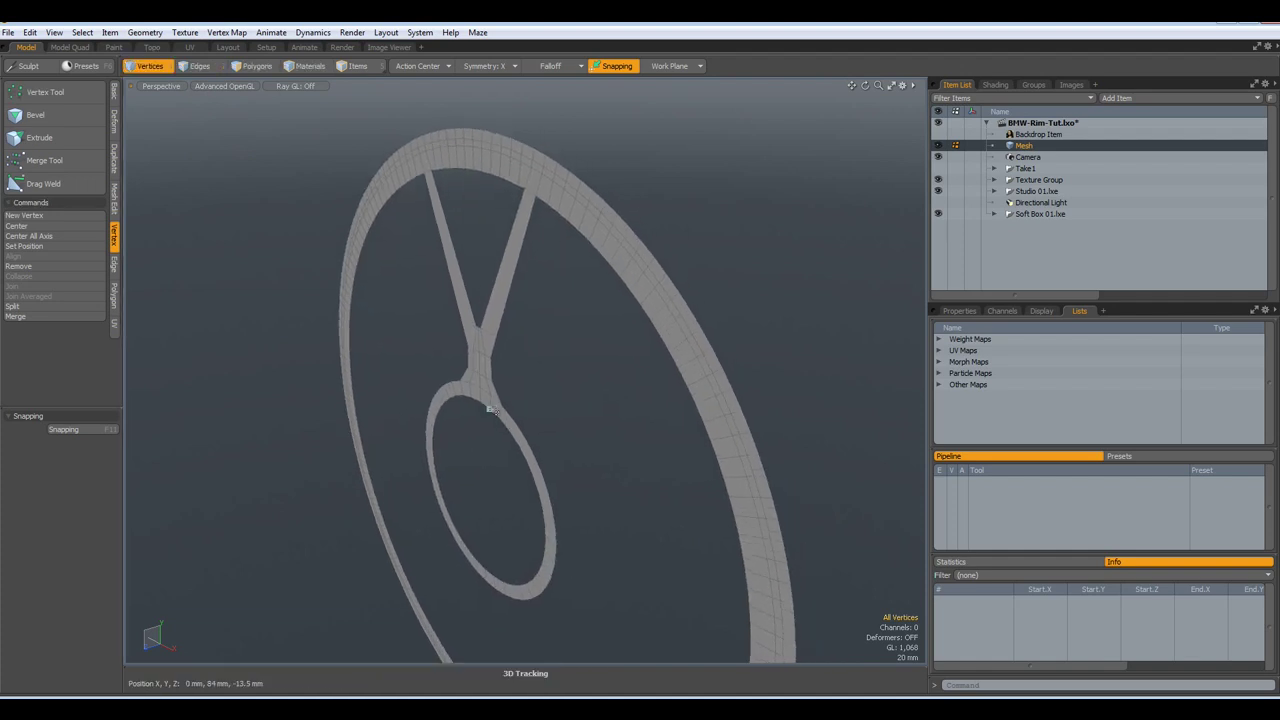
Turn symmetry off and extrude all the rim's polygons by -25 mm in Z and 0 mm in X and Y
click(252, 66)
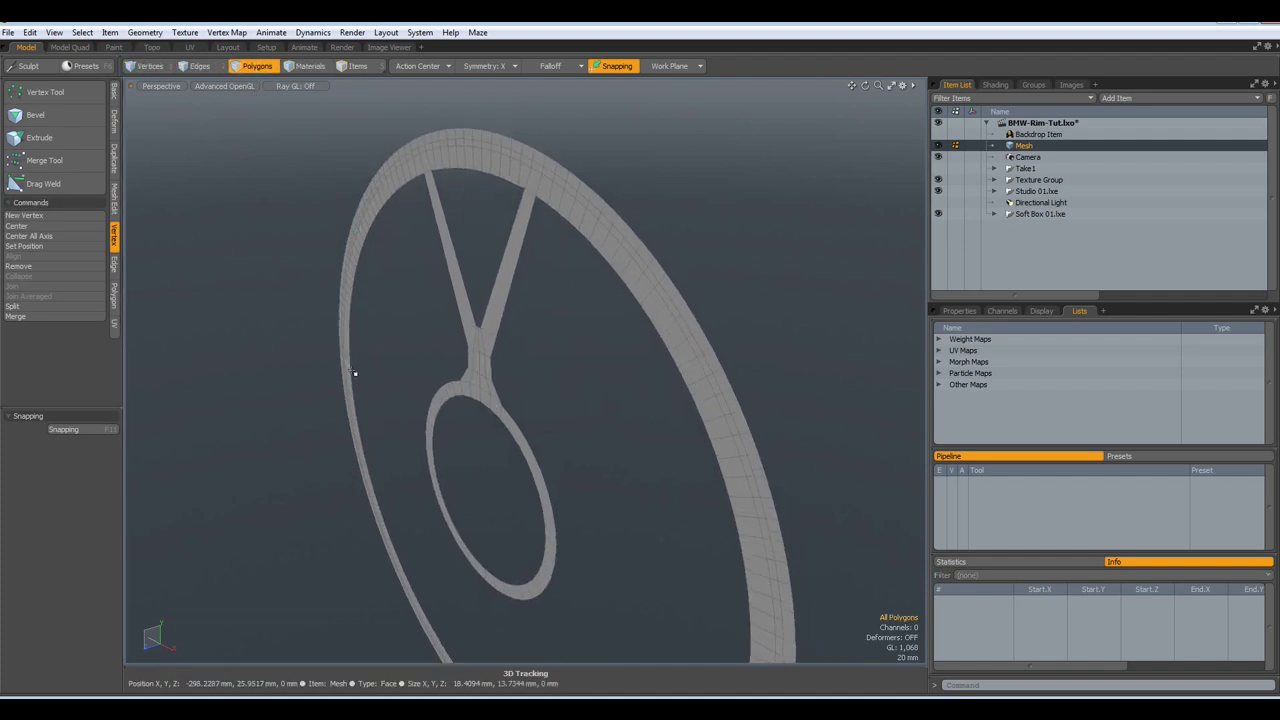
key(shift+x)
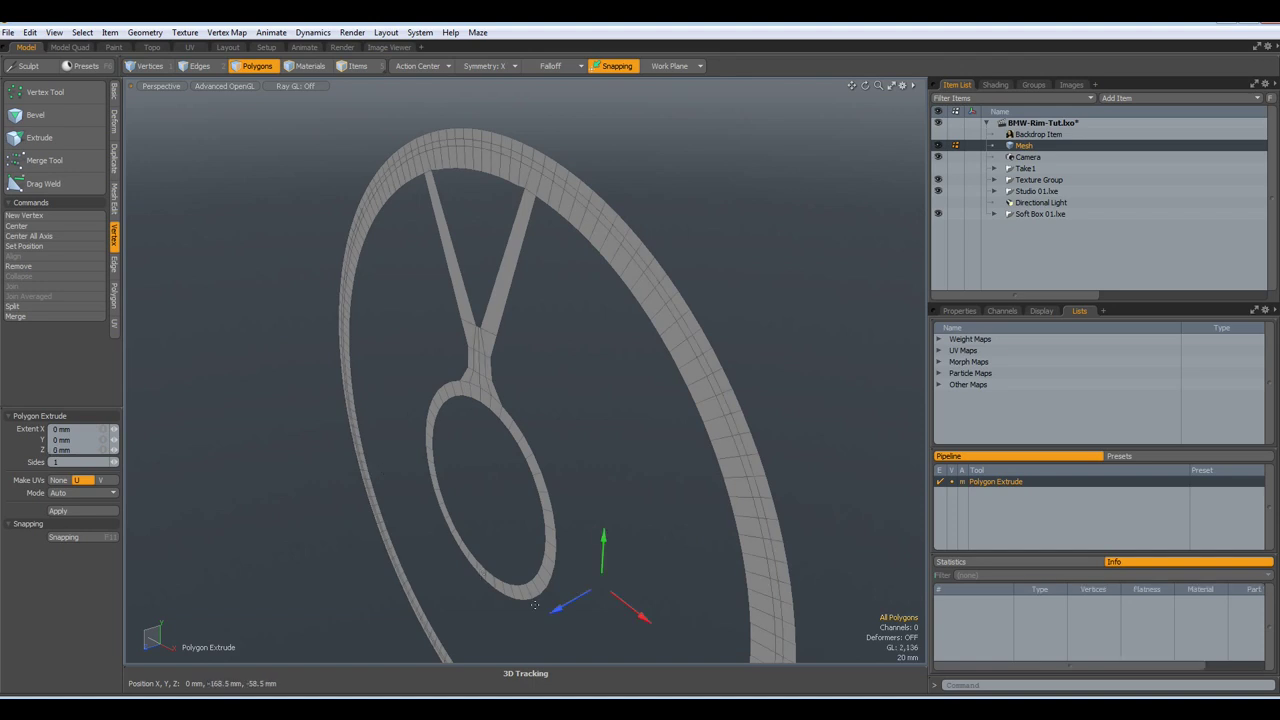
click(486, 66)
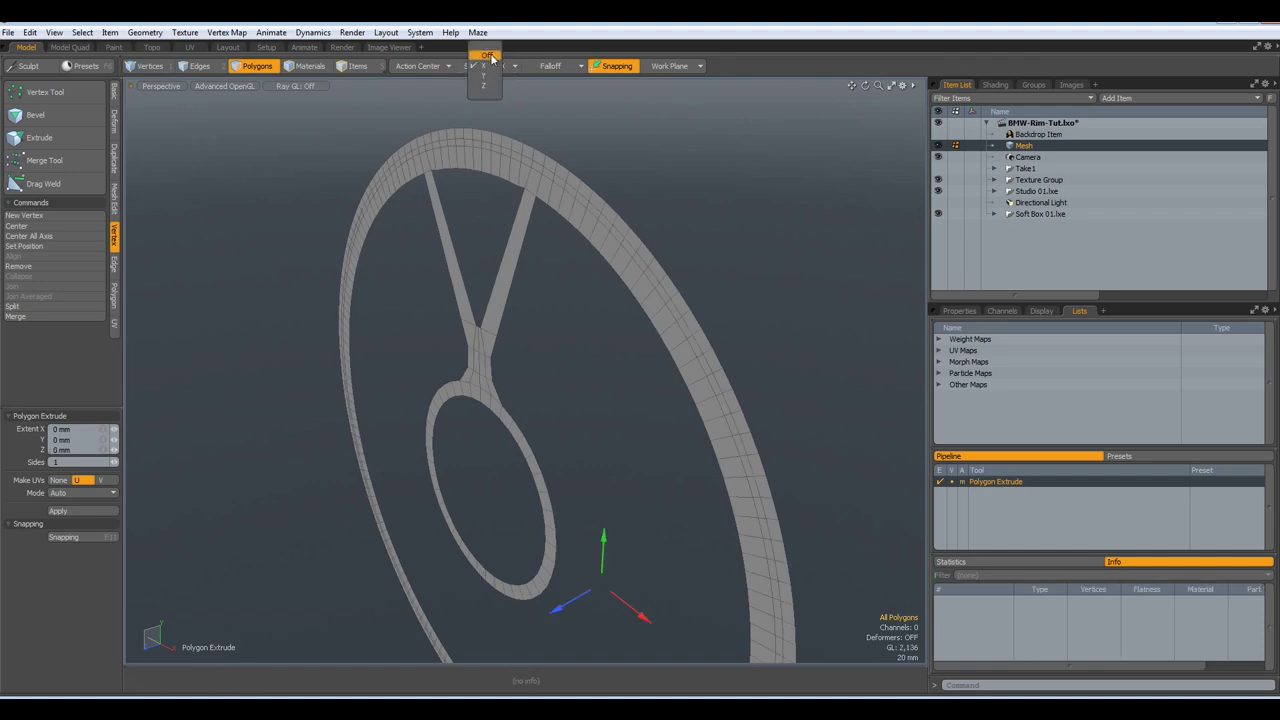
click(486, 53)
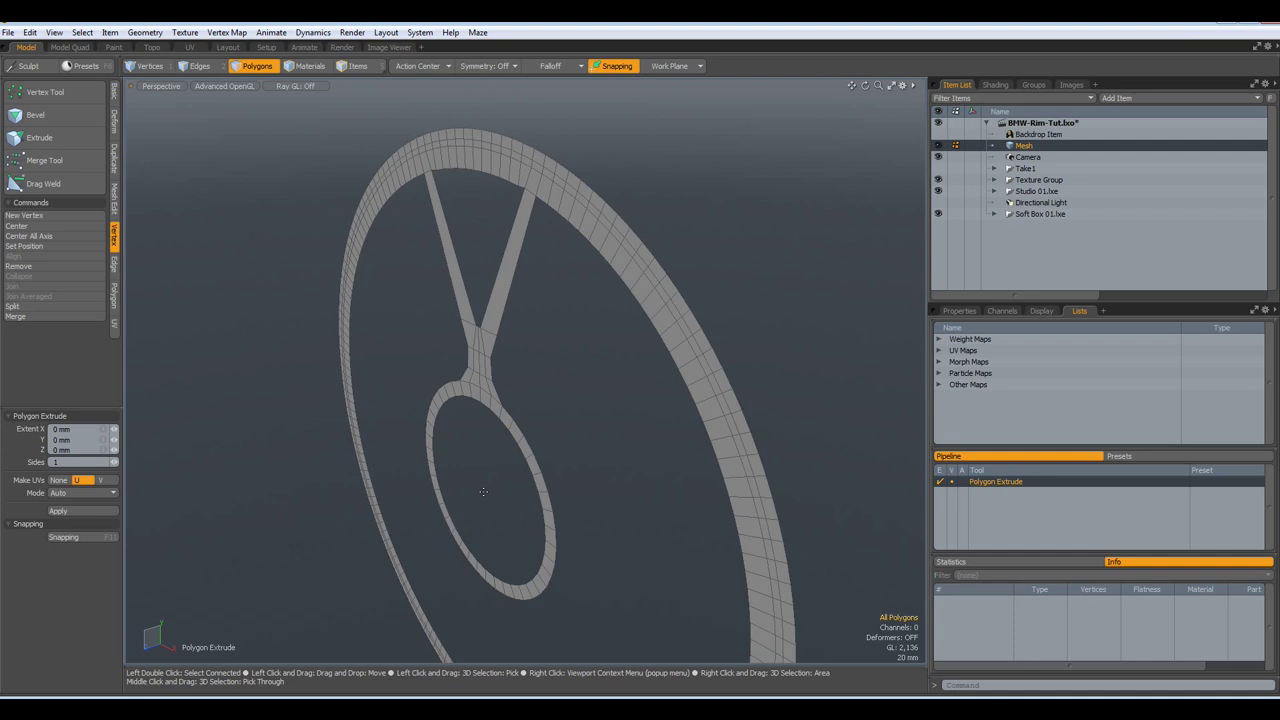
click(483, 491)
drag(483, 491, 503, 489)
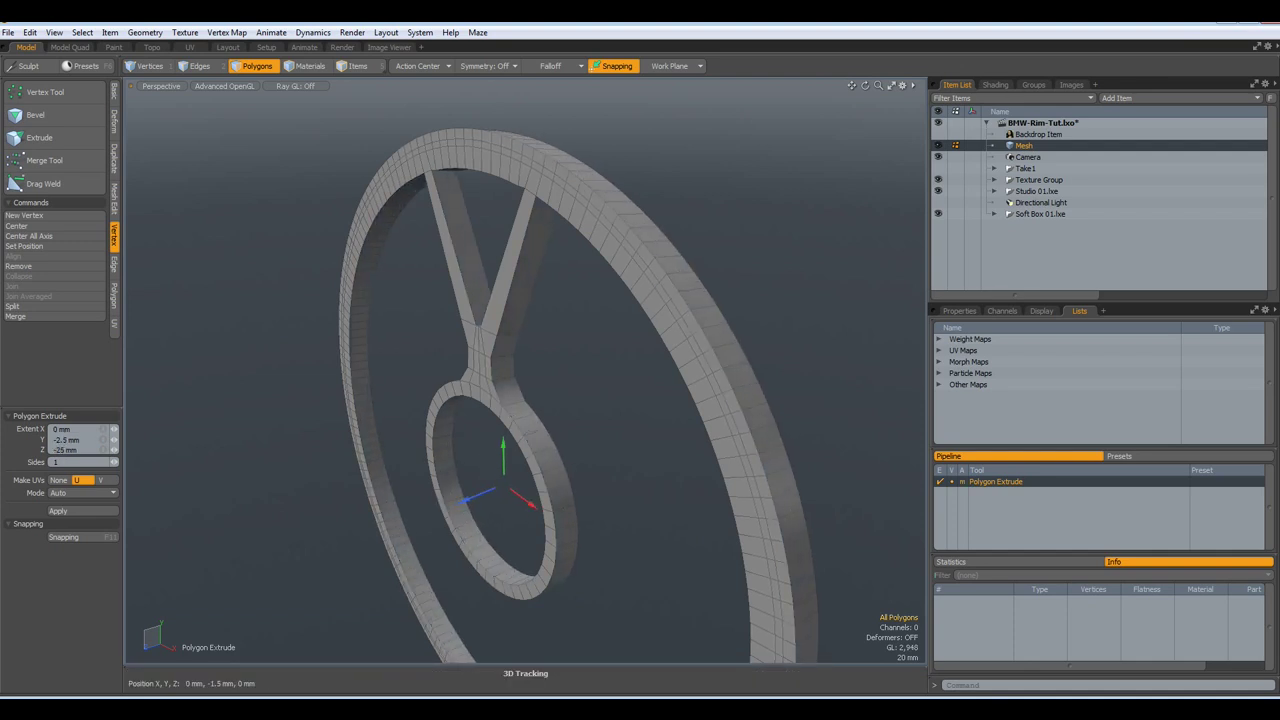
click(84, 440)
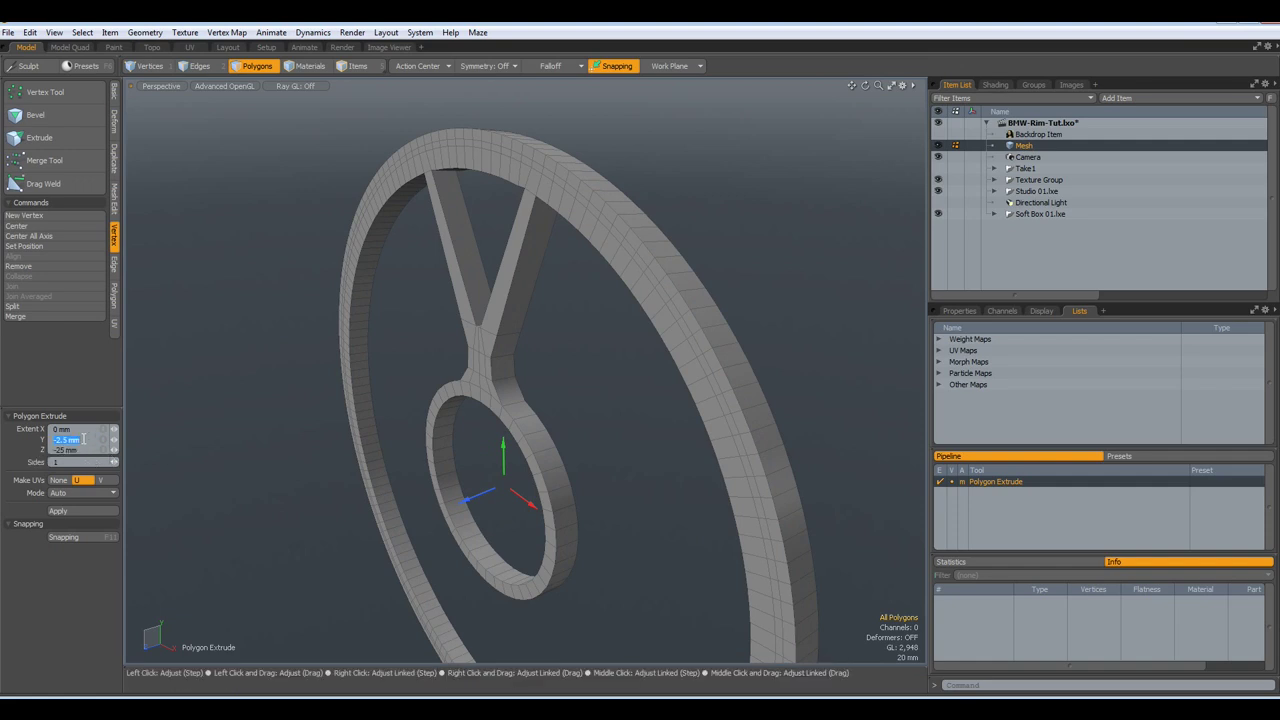
key(Return)
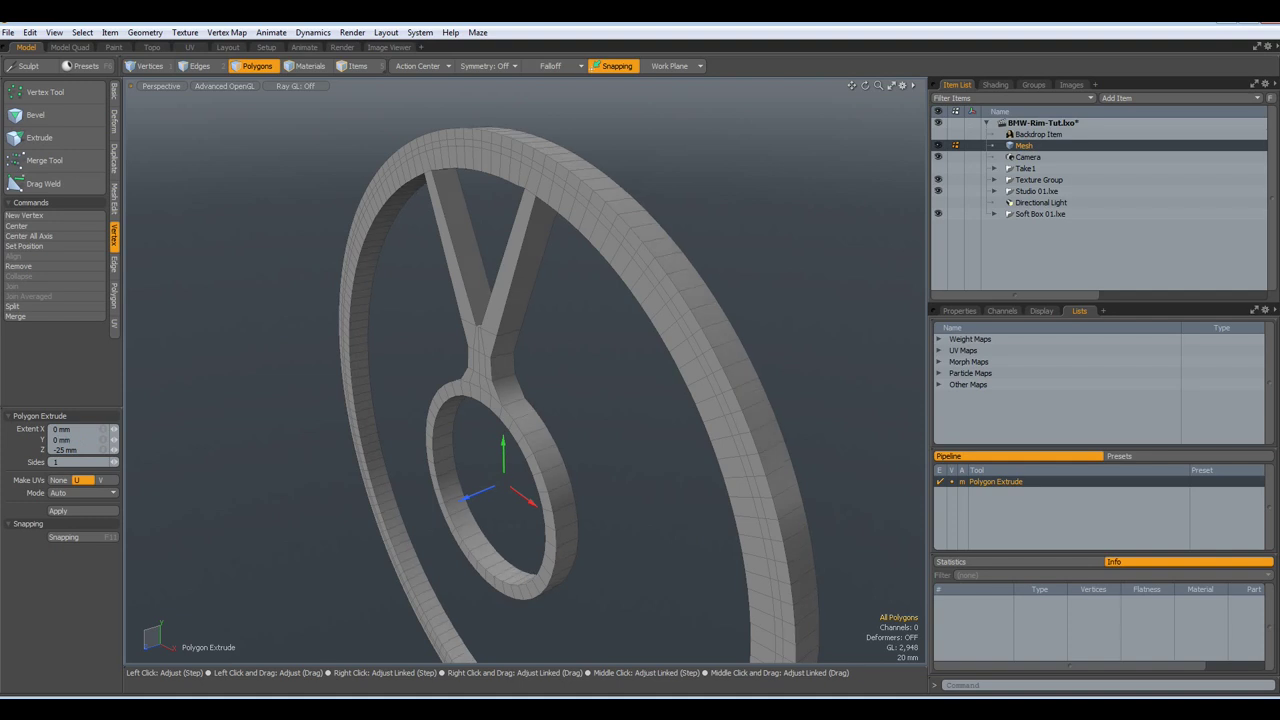
key(space)
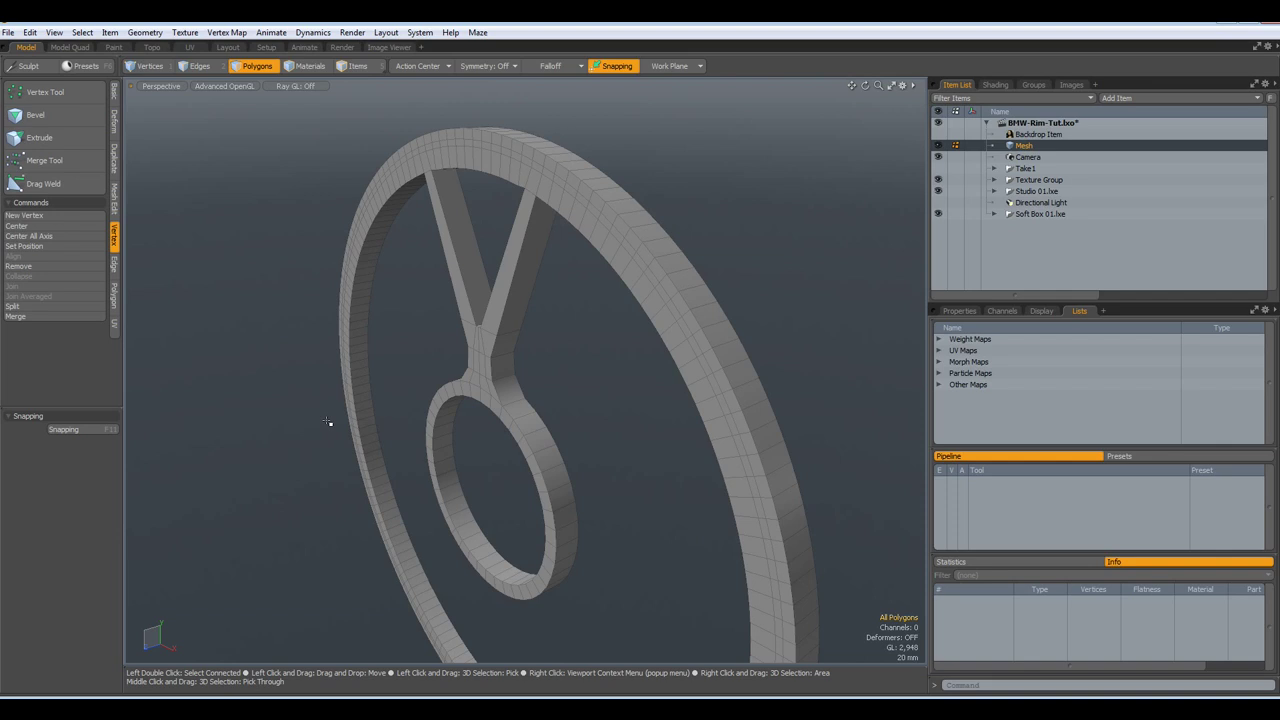
Run Mesh Cleanup on the extruded rim and accept the report
key(shift+c)
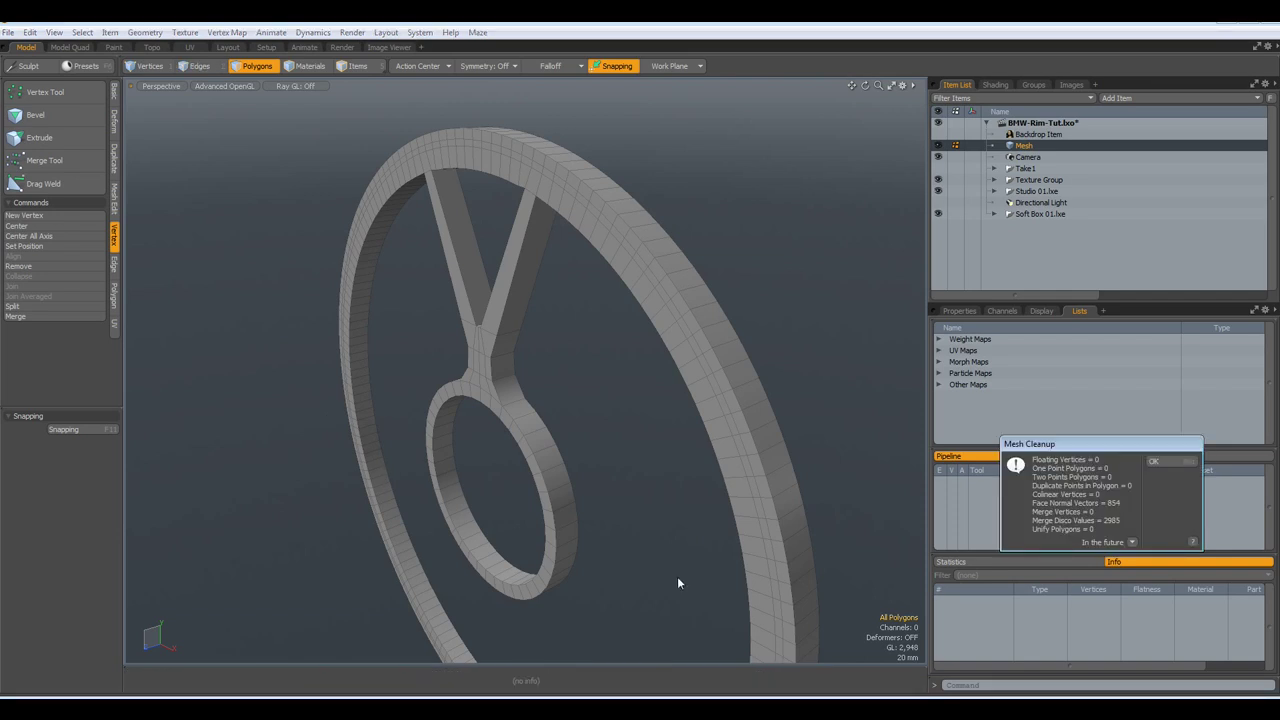
click(1166, 462)
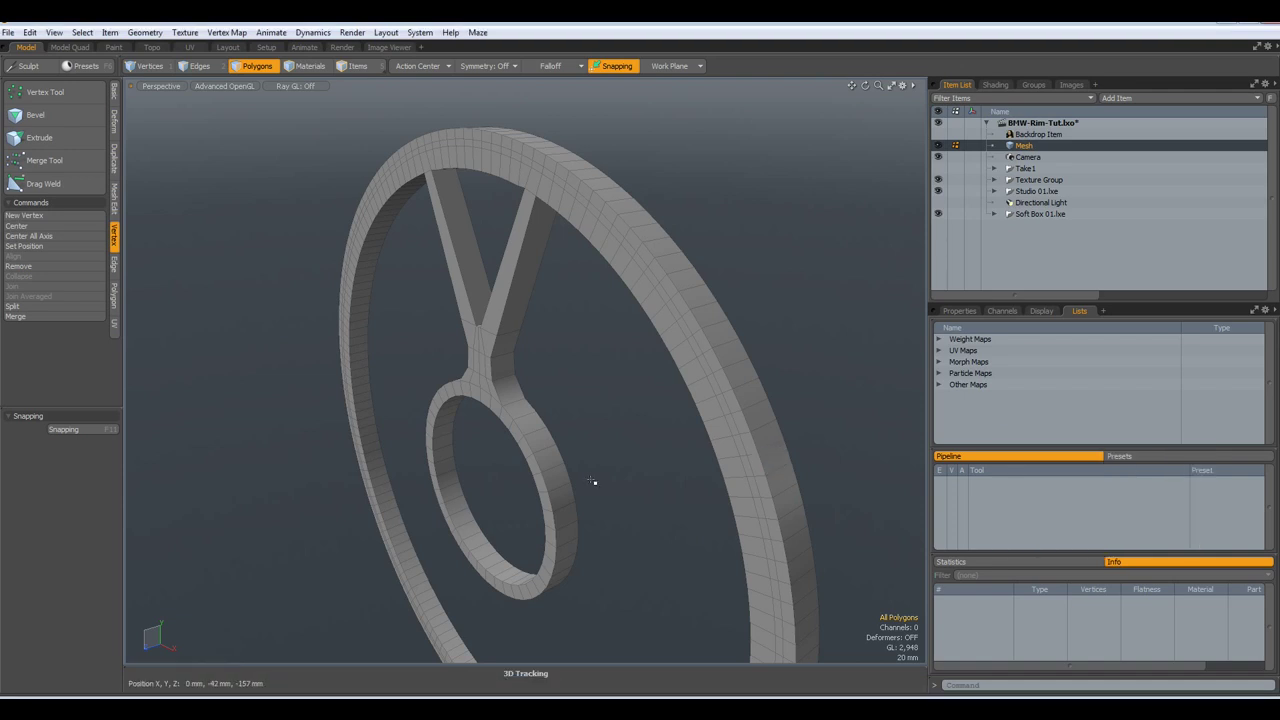
Select the front polygons of the hub ring and Y-spoke, including the spoke-tip polygons on the outer ring
key(alt)
alt+drag(536, 451, 594, 423)
key(3)
drag(452, 413, 481, 422)
key(l)
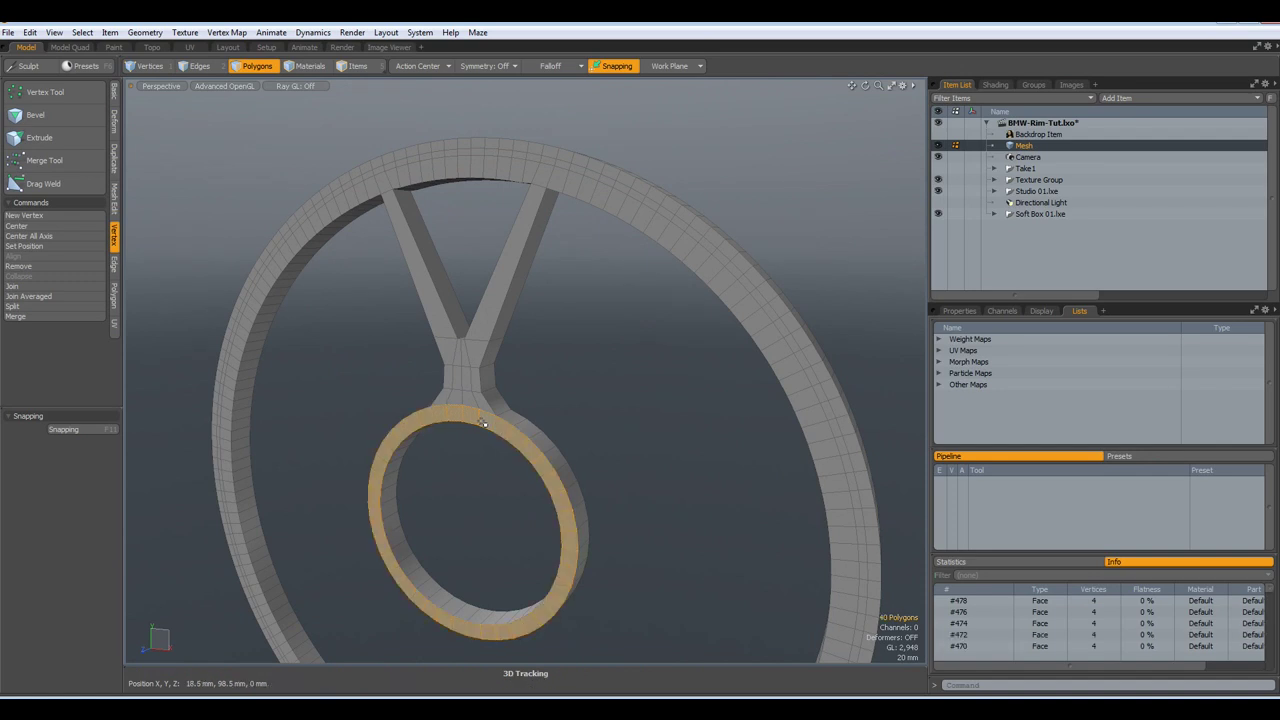
scroll(478, 420, up, 2)
mouse_move(423, 386)
shift+mouse_down()
mouse_move(508, 386)
mouse_move(440, 325)
mouse_move(485, 262)
mouse_move(425, 248)
shift+mouse_up()
scroll(425, 248, down, 3)
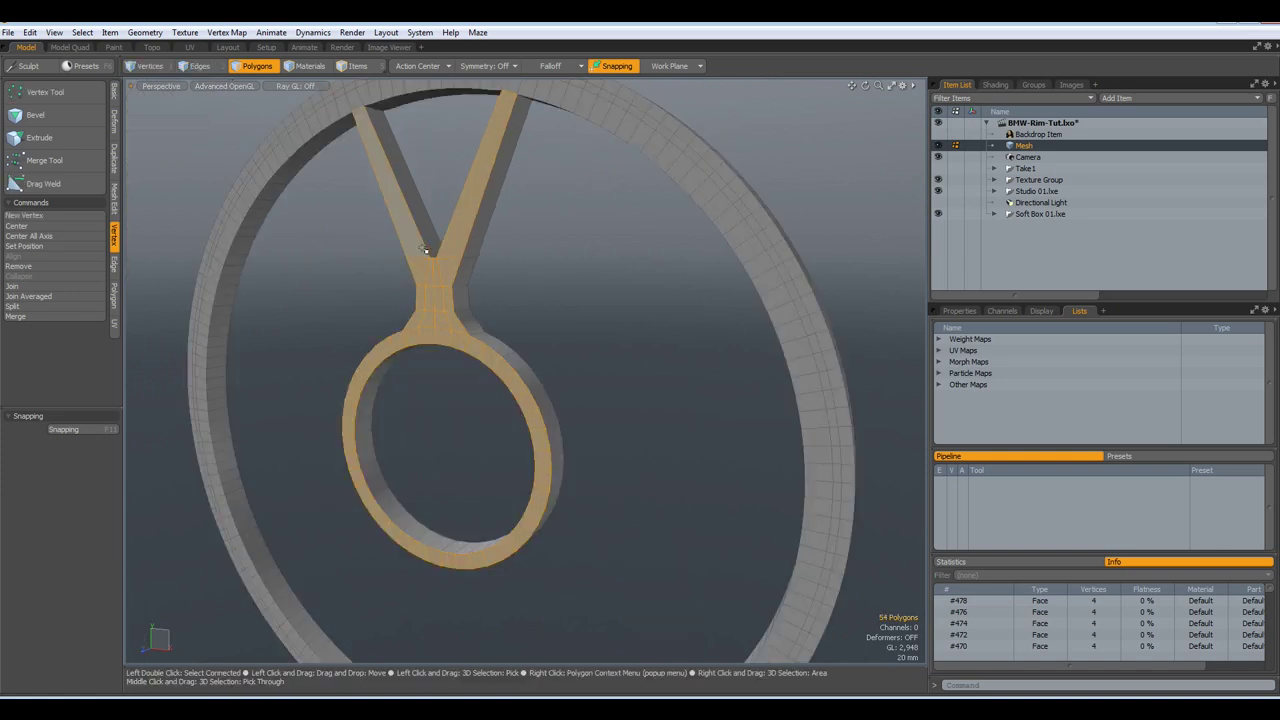
mouse_move(360, 115)
shift+mouse_down()
mouse_move(358, 104)
mouse_move(460, 109)
mouse_move(512, 92)
shift+mouse_up()
Extrude the selected front faces of the hub ring and spoke 2 mm in Z
alt+drag(631, 297, 566, 417)
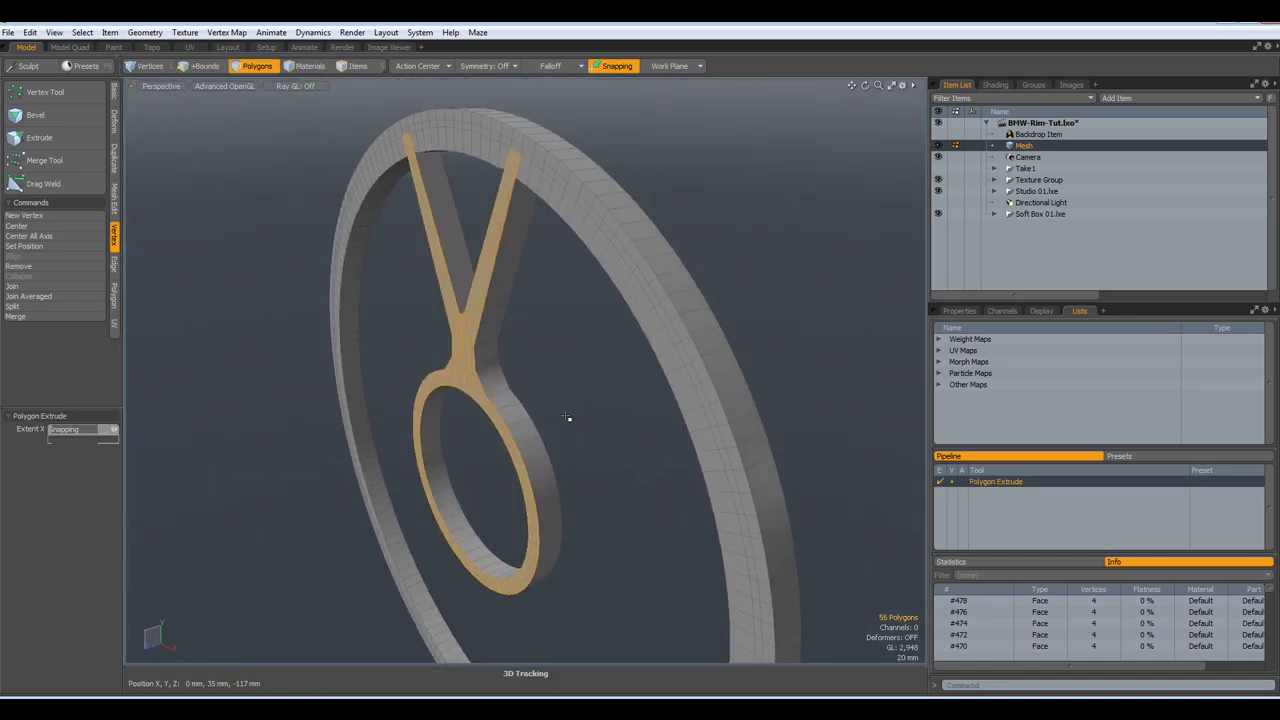
key(shift+x)
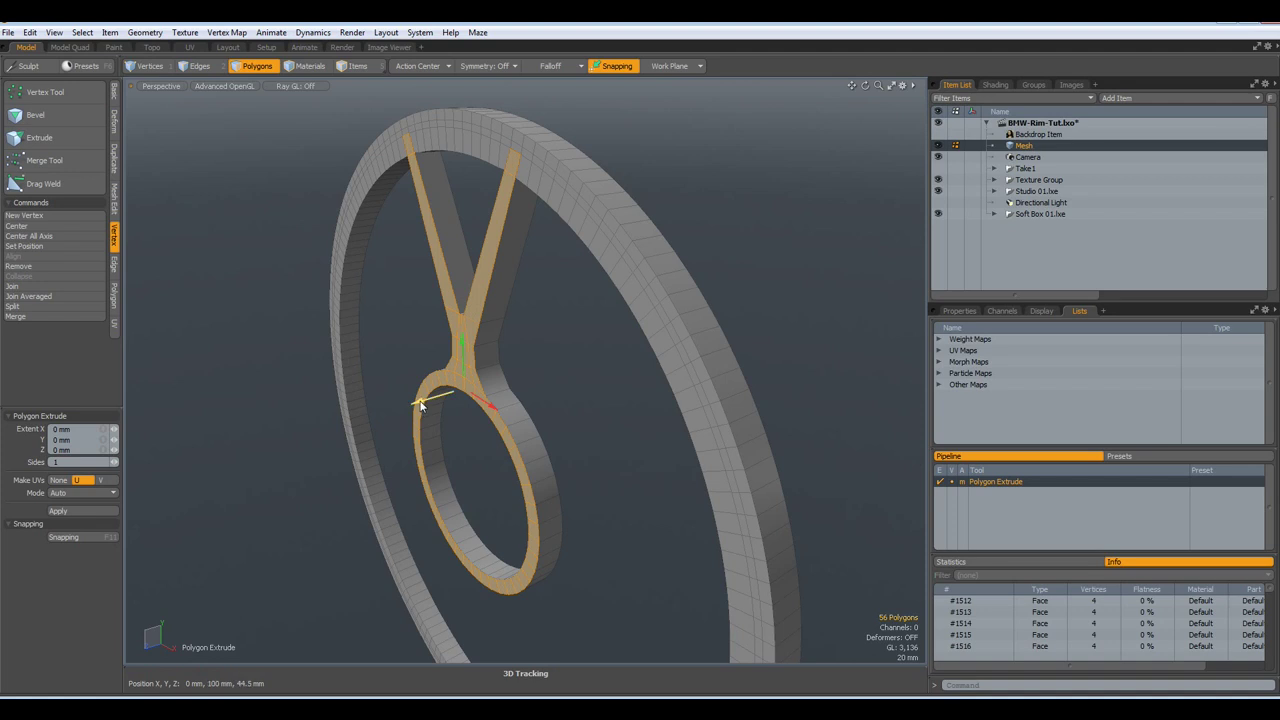
drag(417, 402, 411, 405)
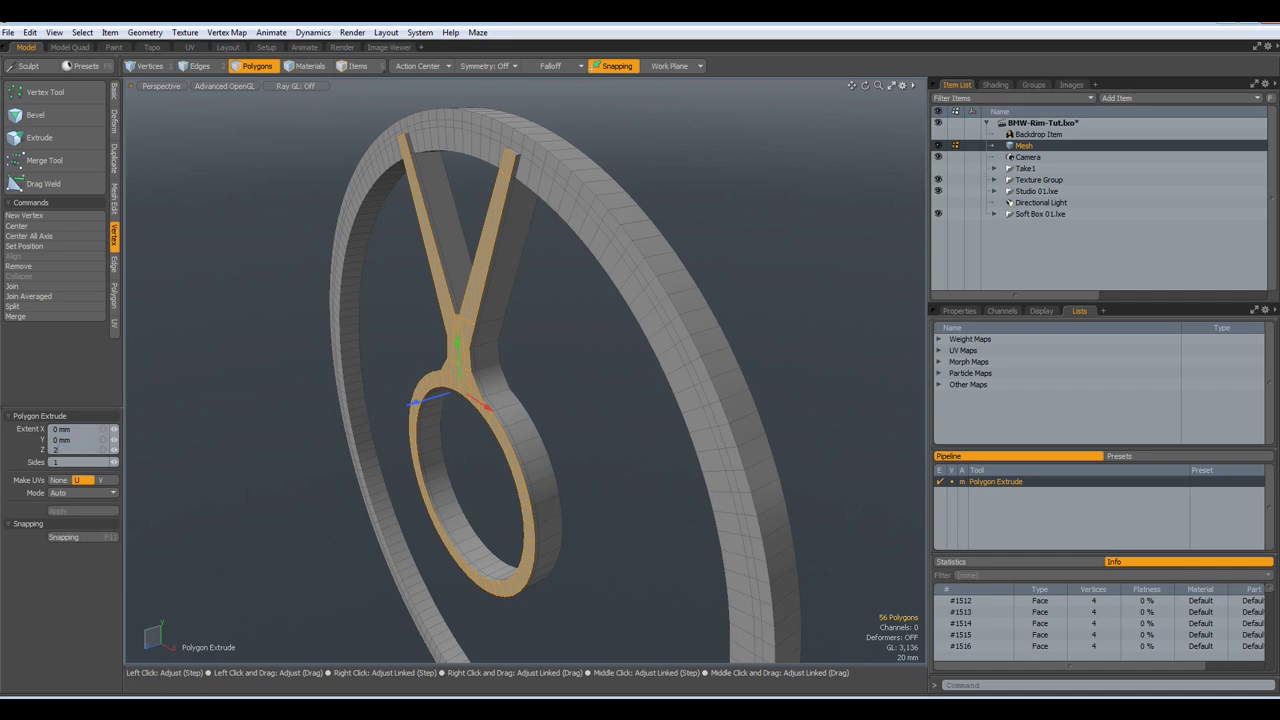
click(75, 450)
text(2)
key(Return)
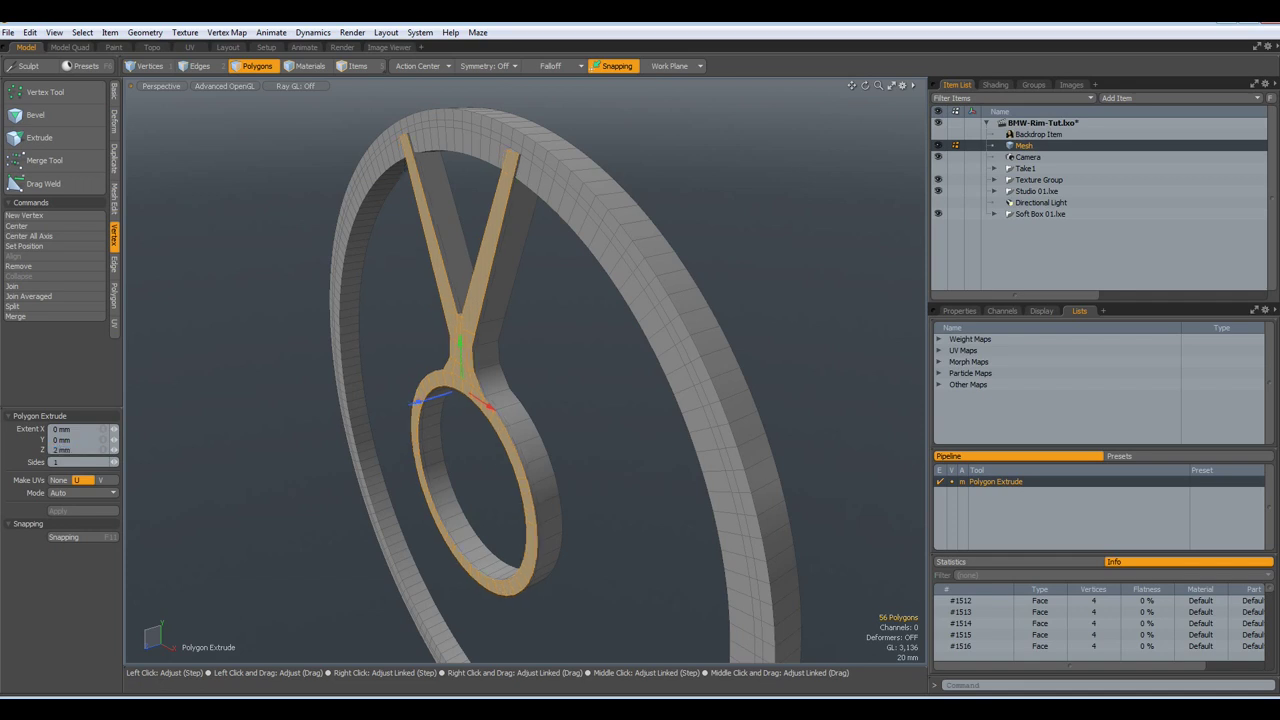
key(space)
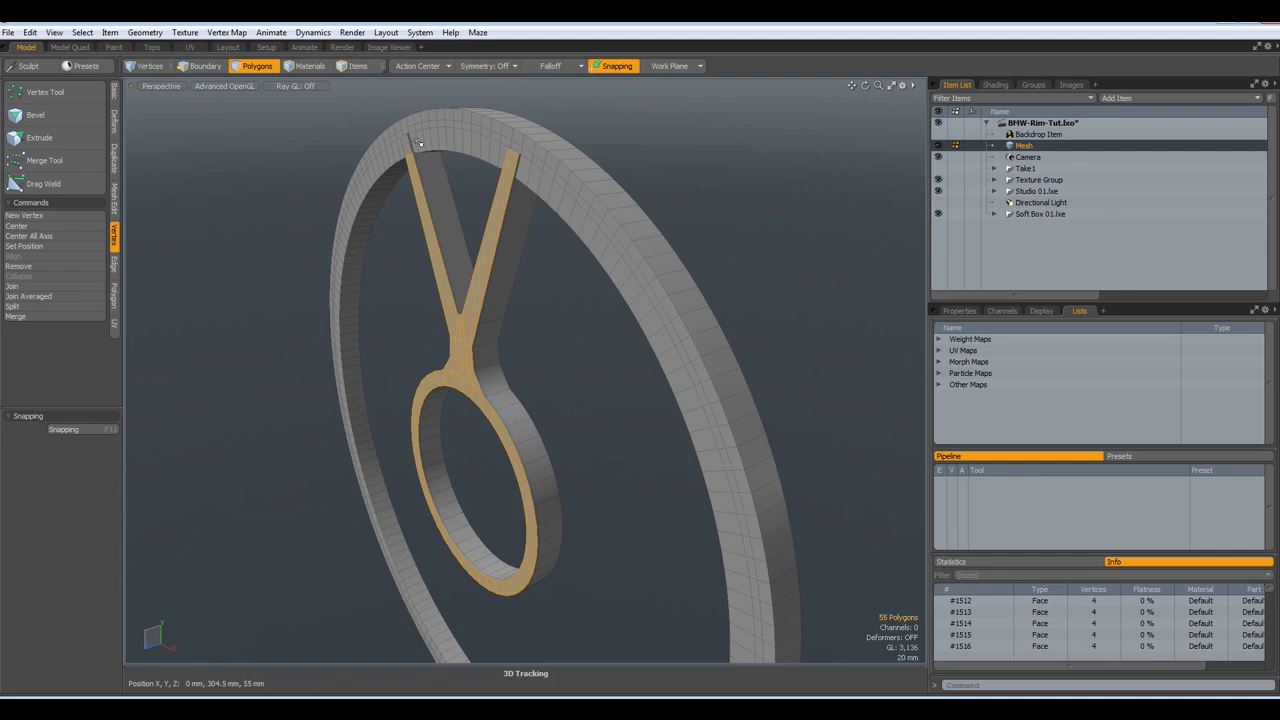
Deselect the remaining spoke-tip polygon on the outer ring and move the hub ring and spoke front faces forward to Z 7 mm
ctrl+click(510, 160)
key(w)
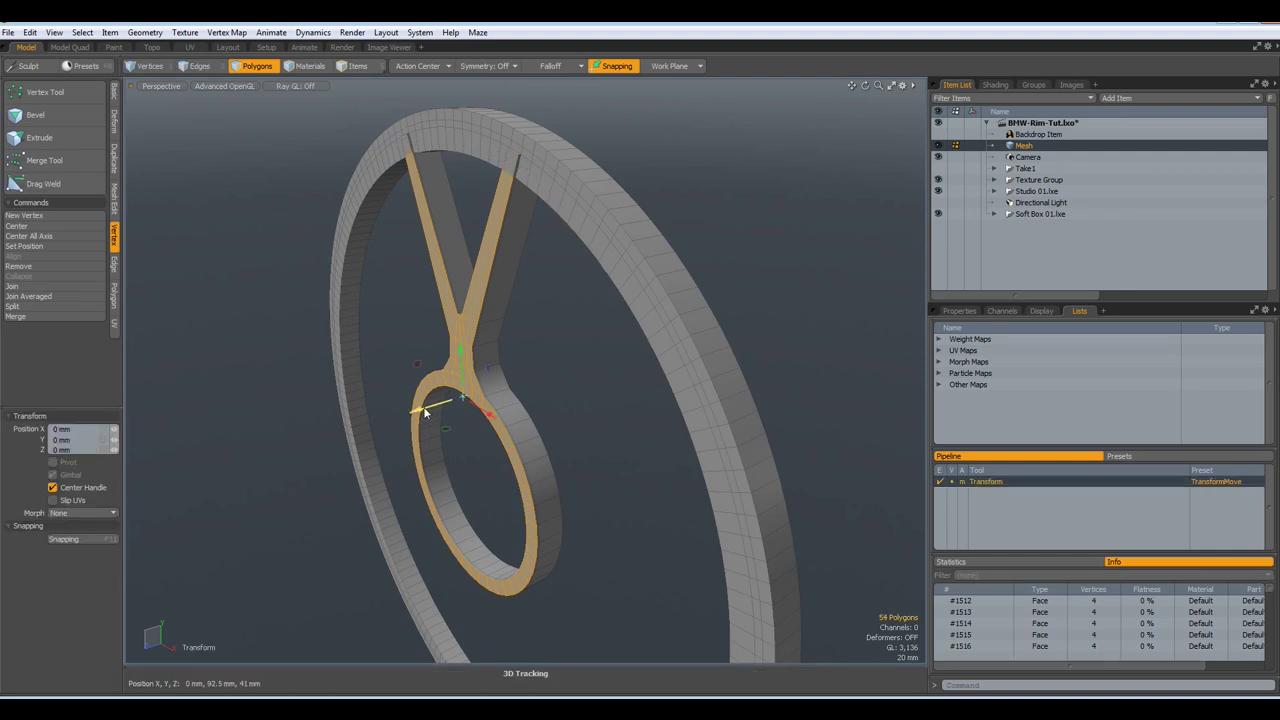
drag(424, 412, 417, 417)
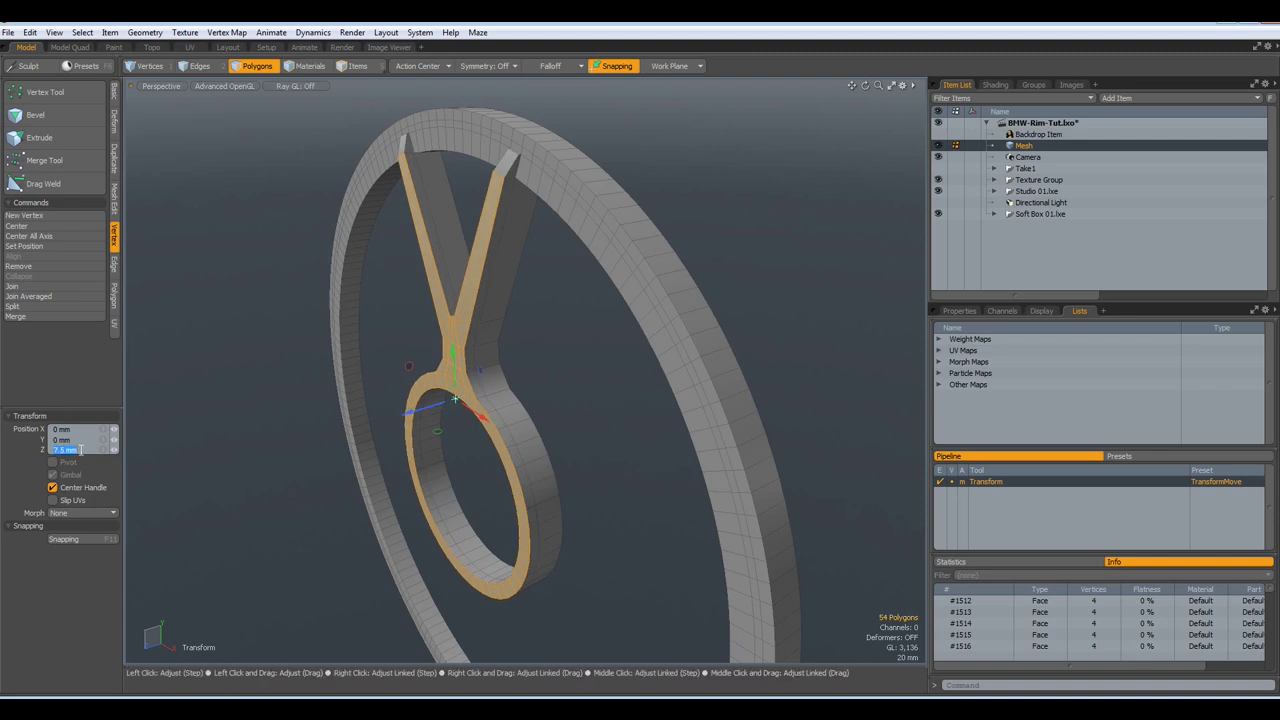
key(Return)
key(space)
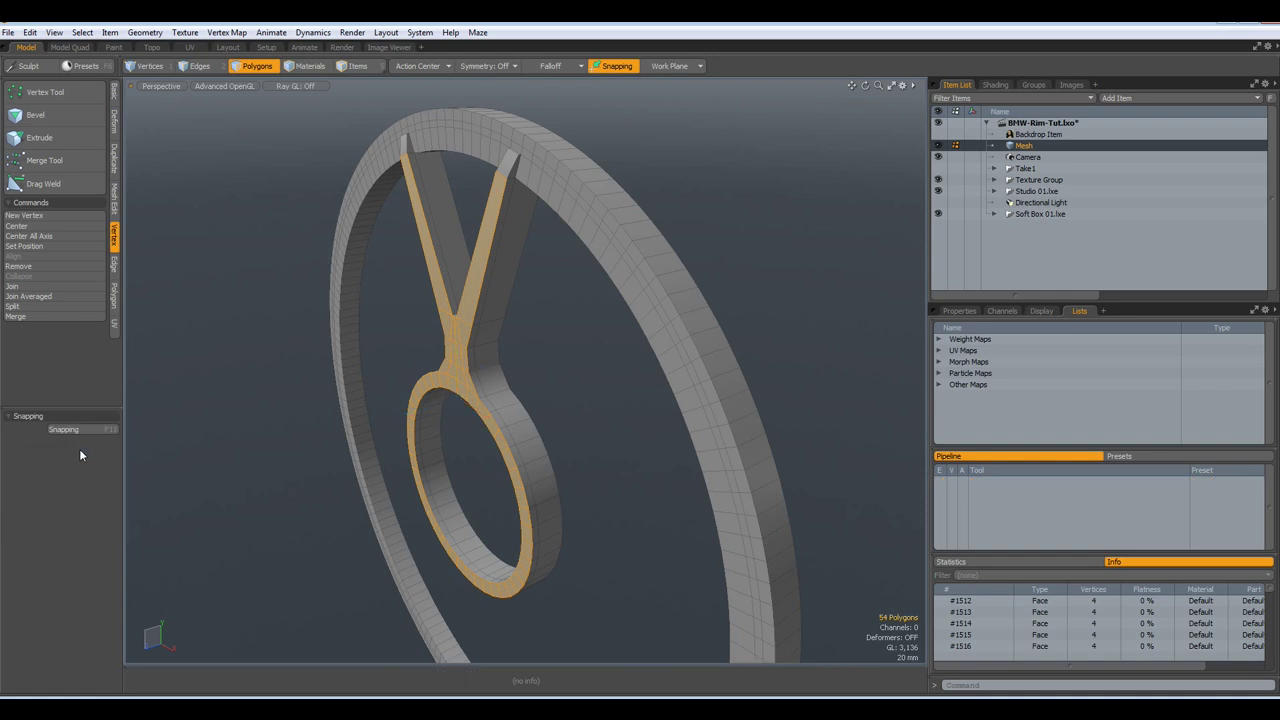
Select all edges around the Y-spoke junction above the hub, front to back, and move them 15 mm in Z
alt+drag(195, 476, 516, 371)
key(2)
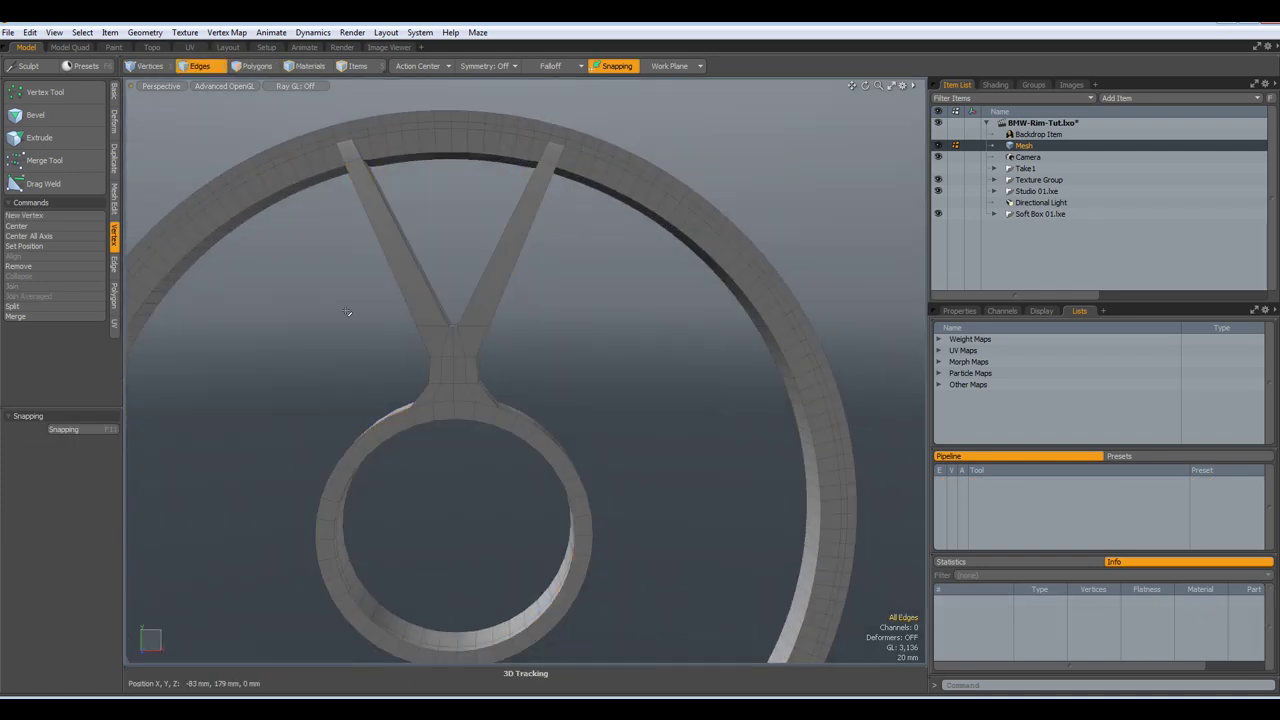
right_drag(378, 314, 558, 390)
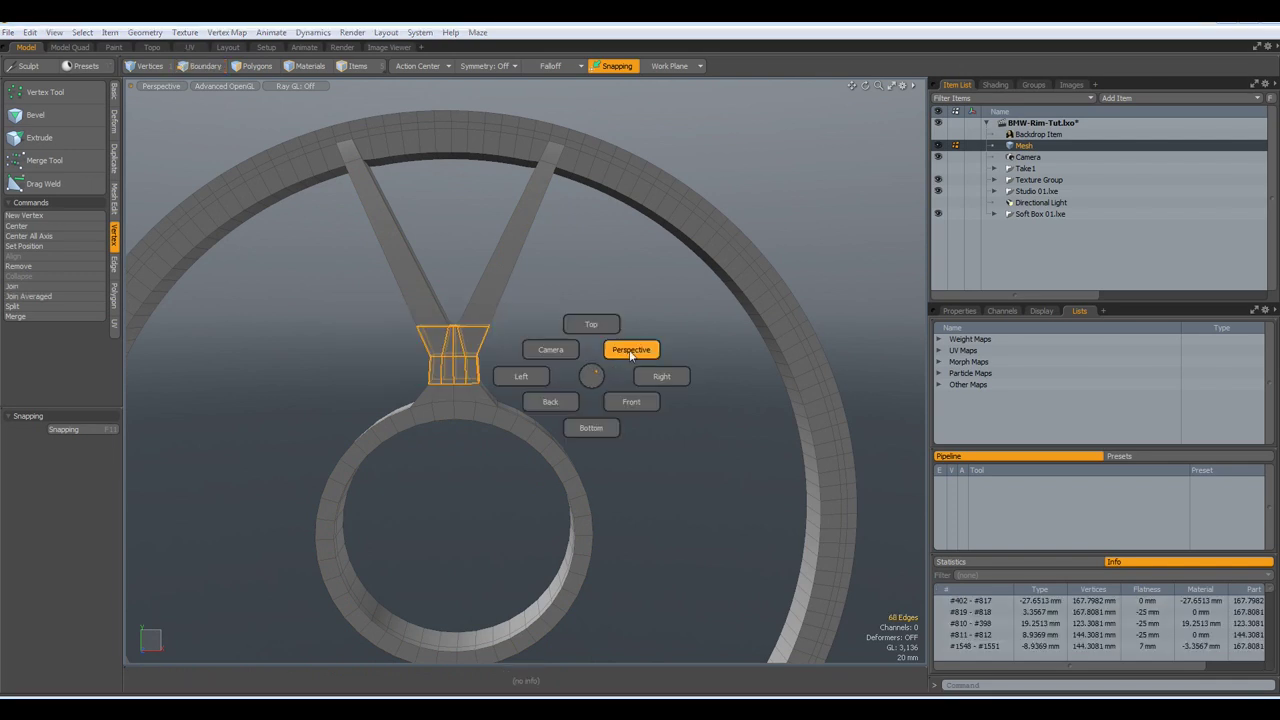
alt+drag(629, 380, 516, 431)
key(w)
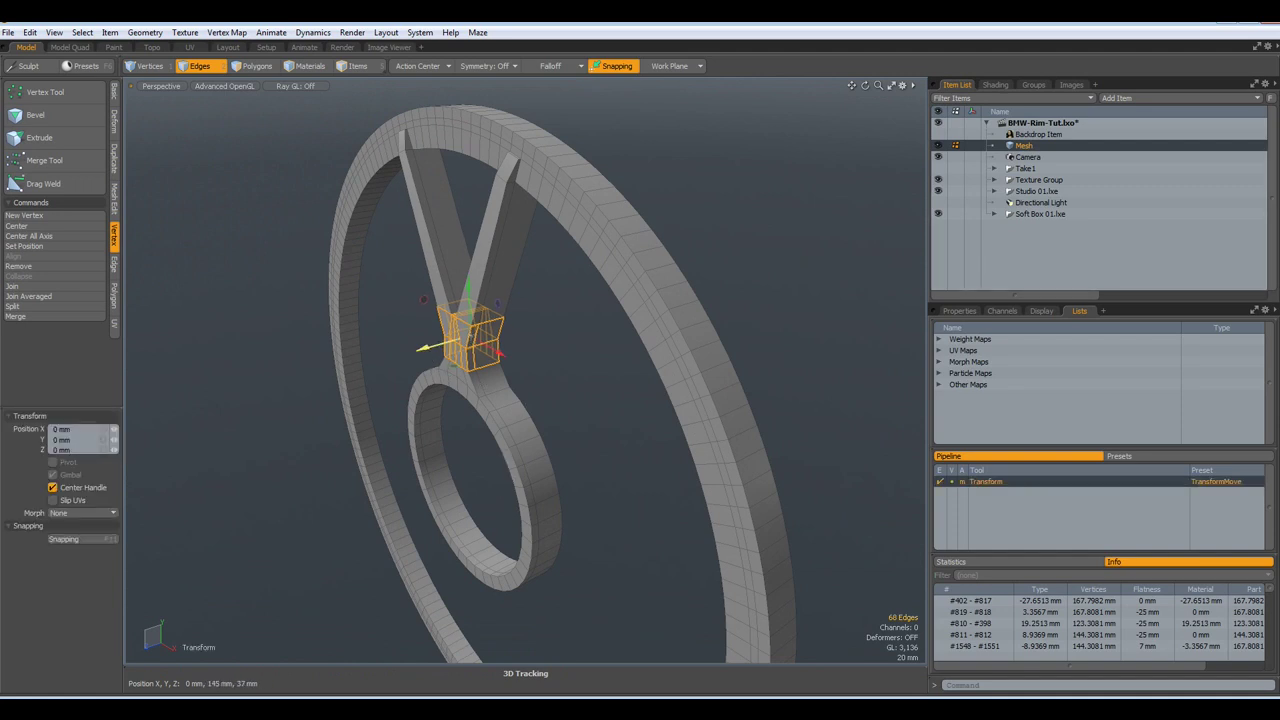
drag(424, 348, 406, 352)
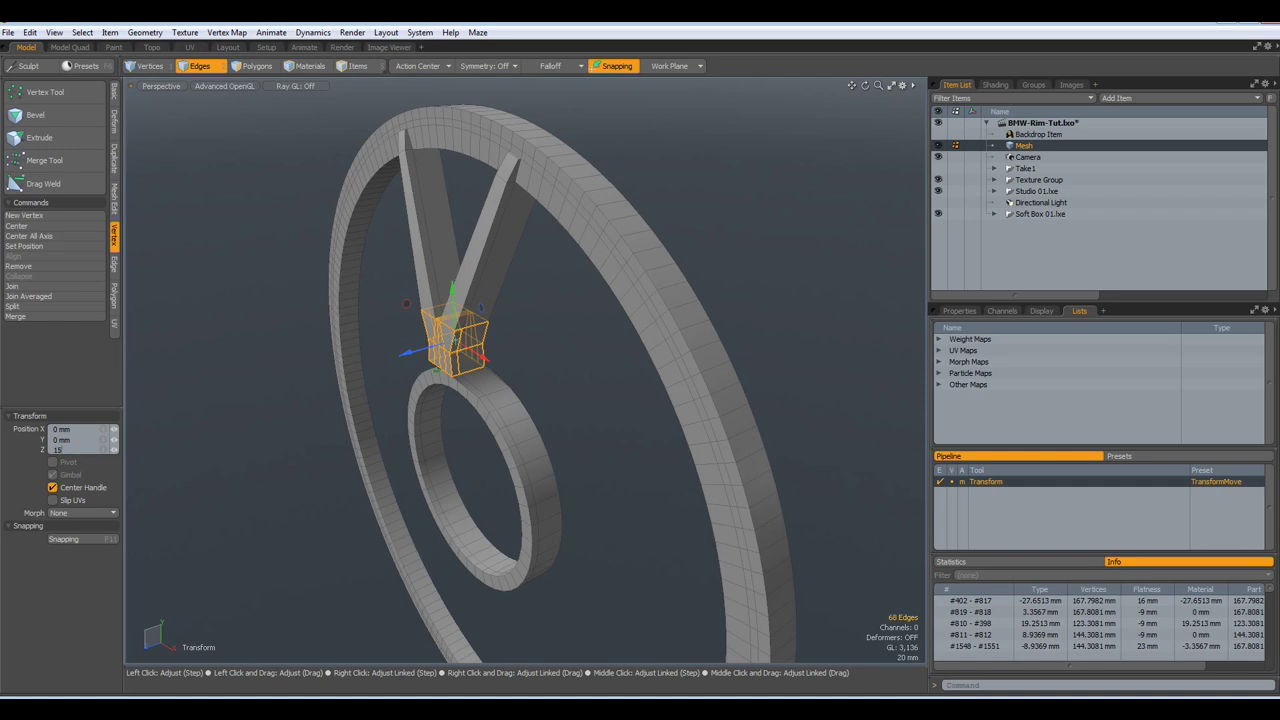
text(15)
key(Return)
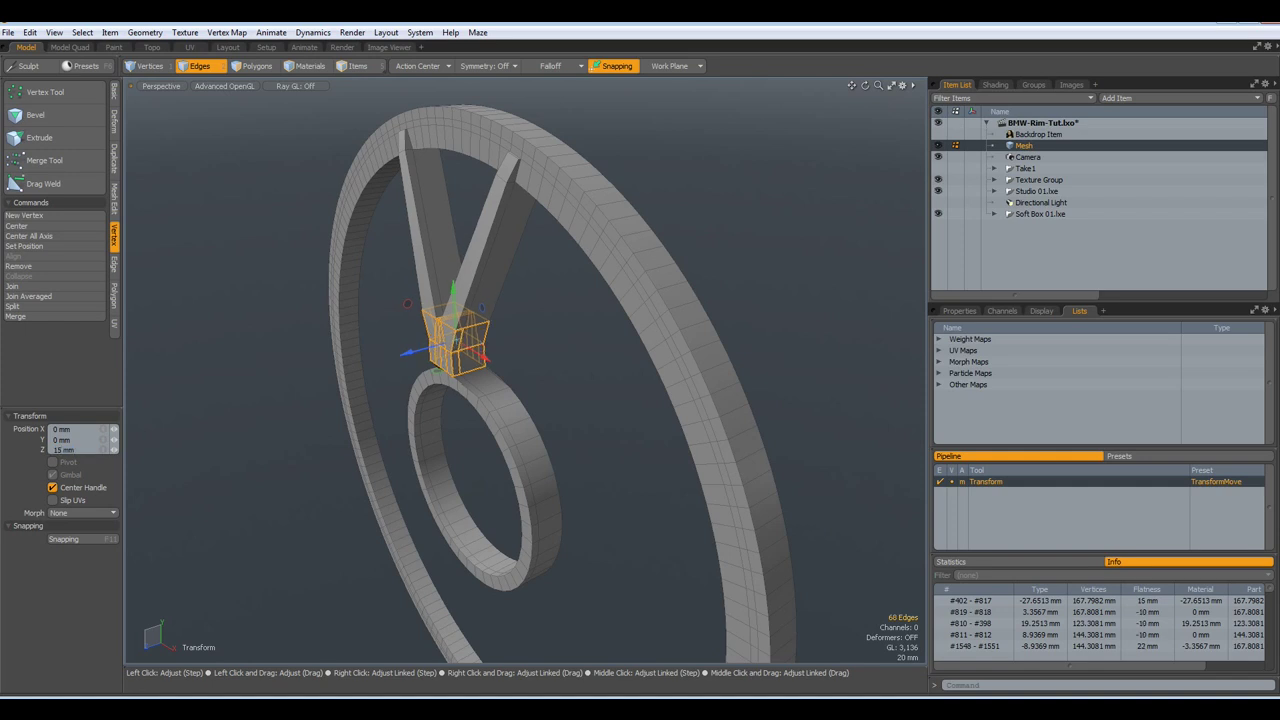
key(space)
alt+drag(357, 366, 495, 318)
click(566, 334)
key(Tab)
key(Tab)
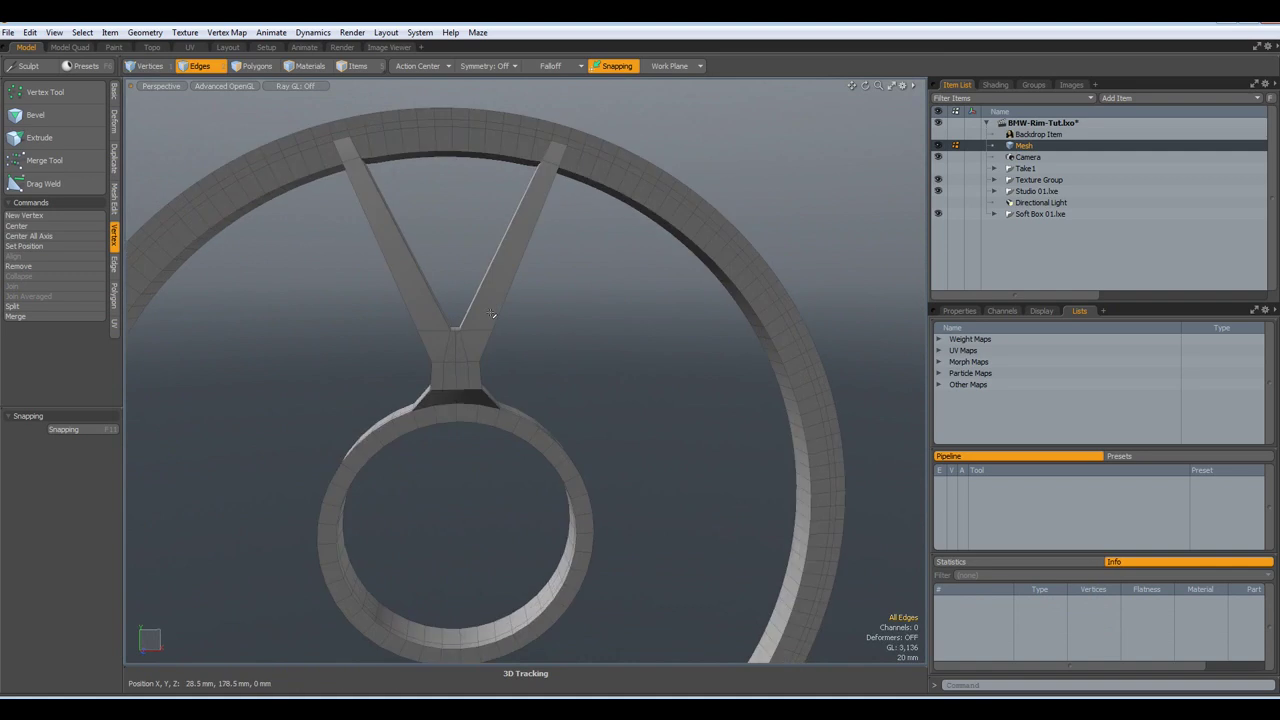
Turn on symmetry across the X axis for editing both spoke arms together
scroll(483, 309, up, 3)
alt+drag(411, 386, 435, 460)
key(2)
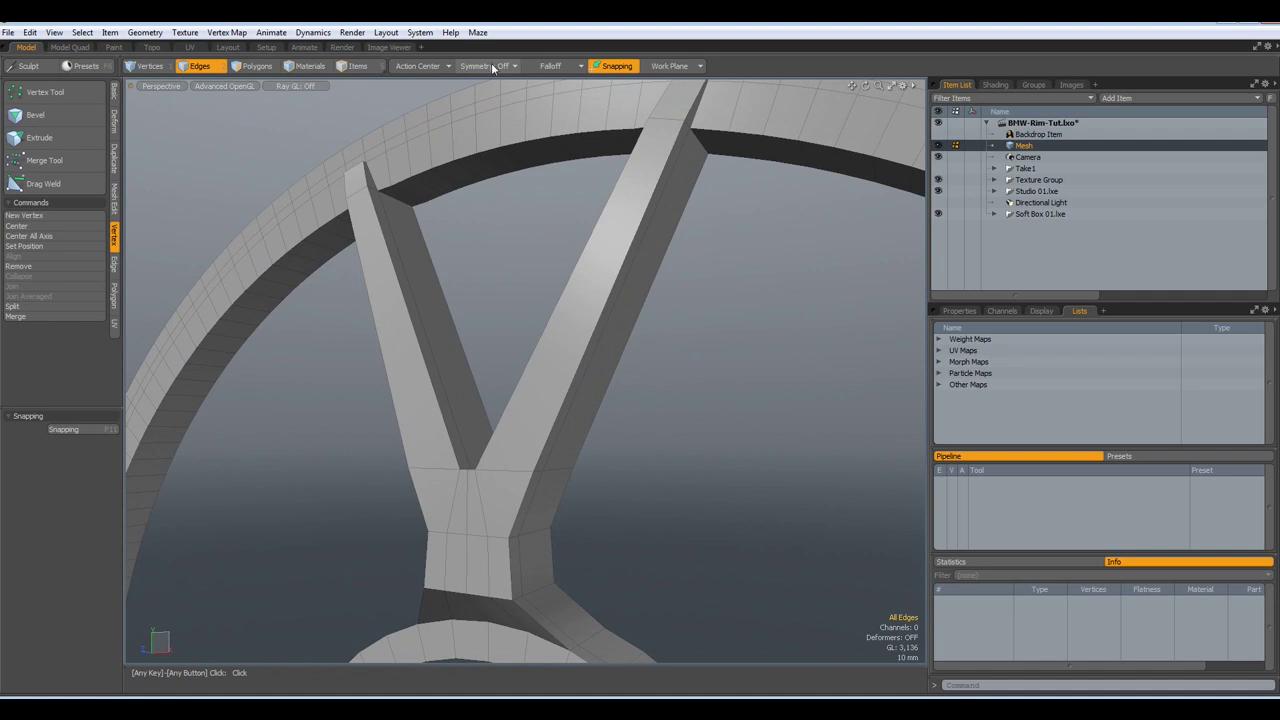
click(492, 67)
click(490, 75)
Select the inner front-edge vertices of the spoke arms, from rim tips to the fork, and align them on all axes
alt+drag(470, 410, 415, 420)
scroll(425, 109, up, 5)
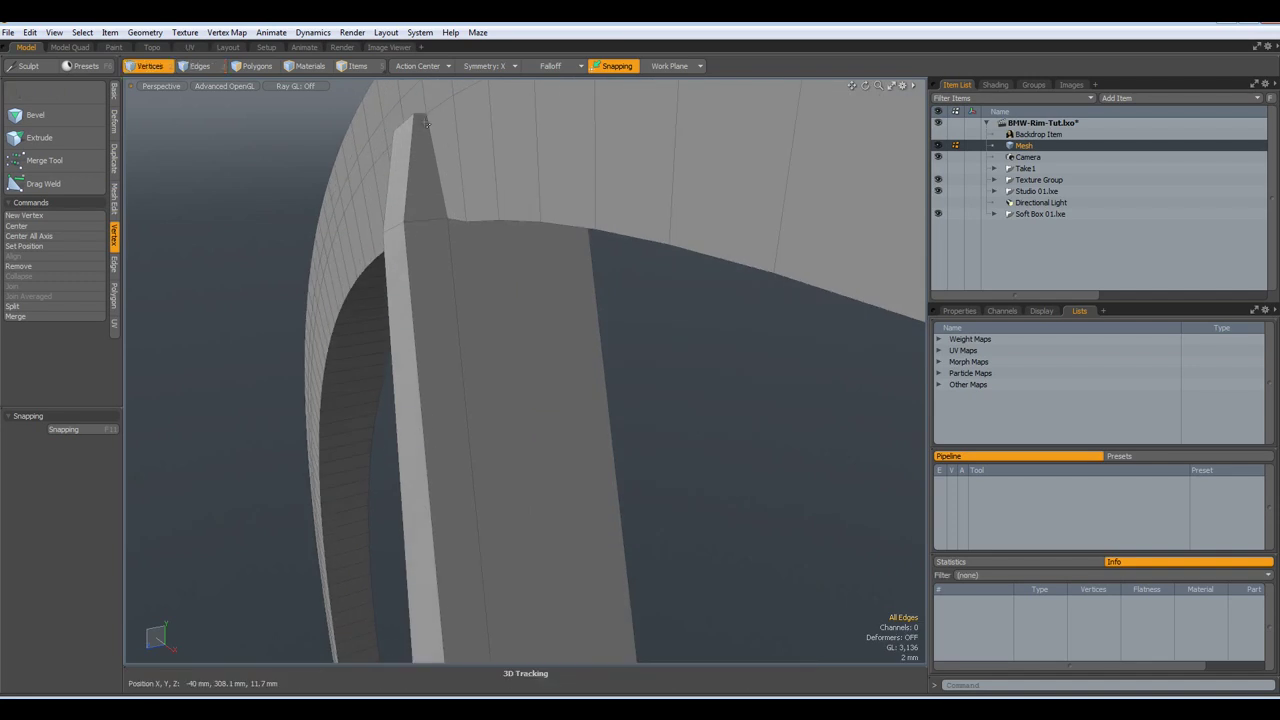
key(1)
click(414, 115)
shift+click(403, 221)
scroll(548, 556, down, 5)
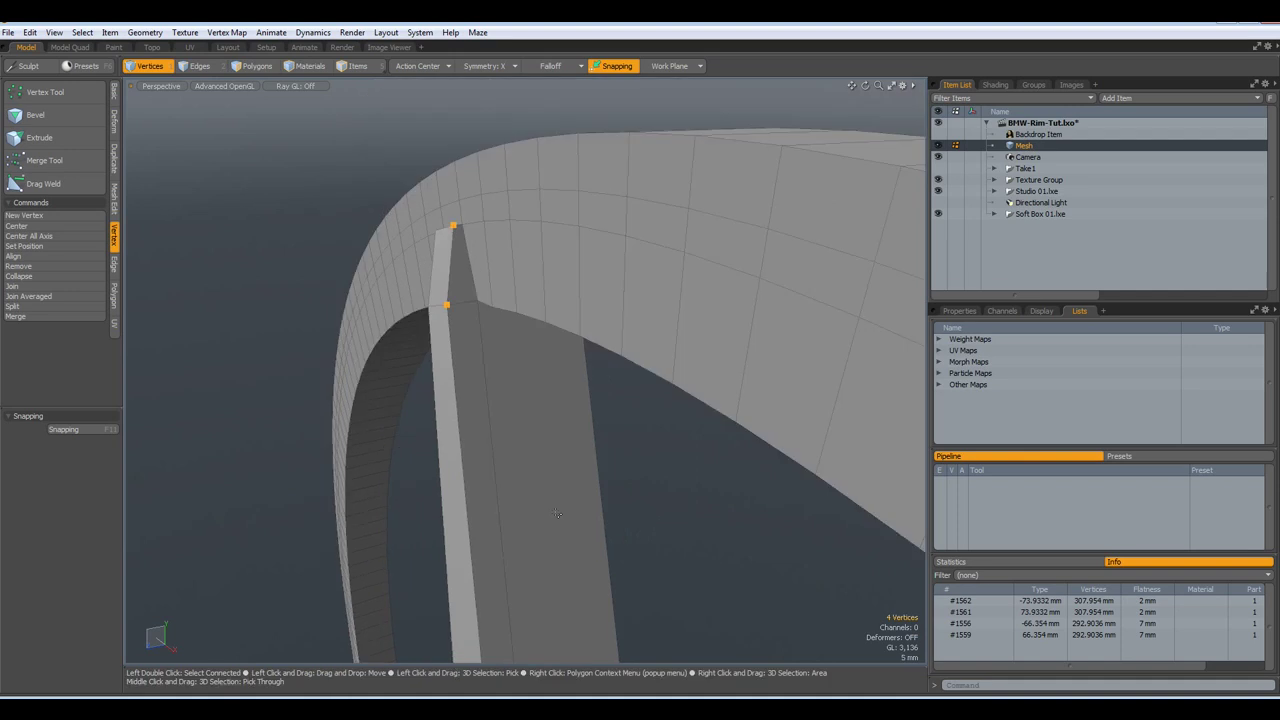
alt+drag(548, 550, 550, 372)
scroll(526, 525, up, 5)
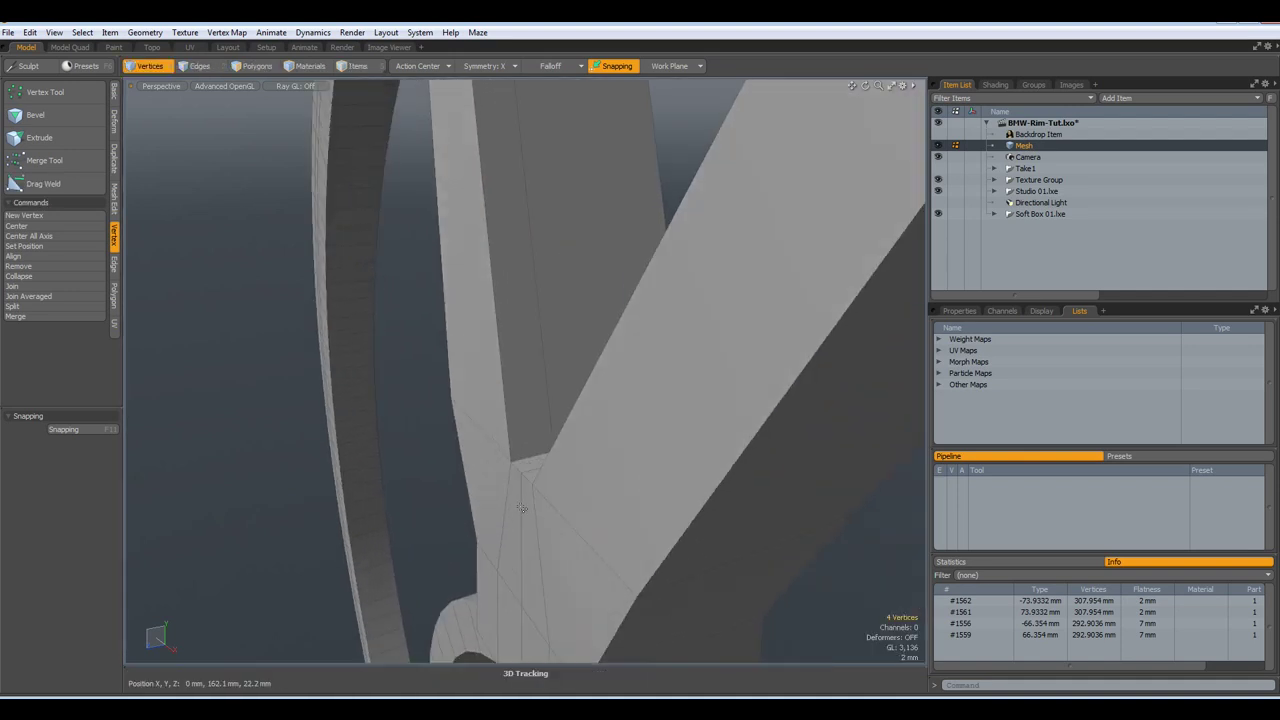
shift+click(512, 463)
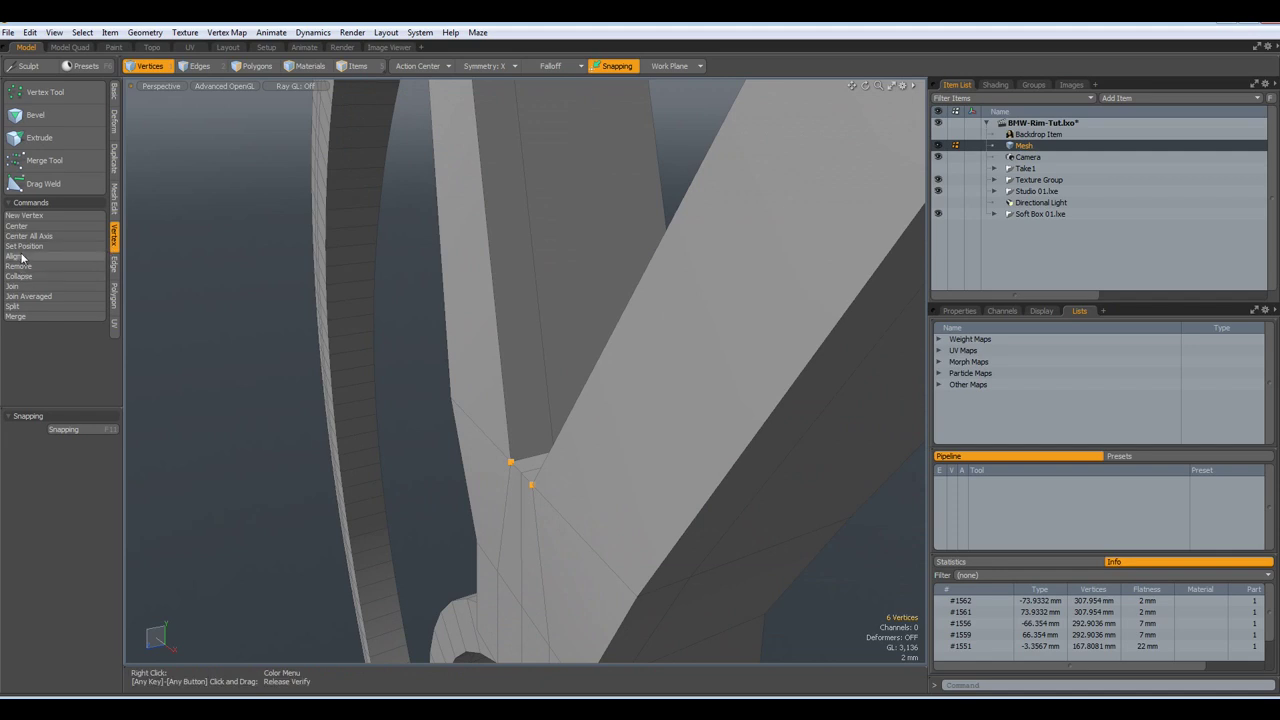
click(14, 256)
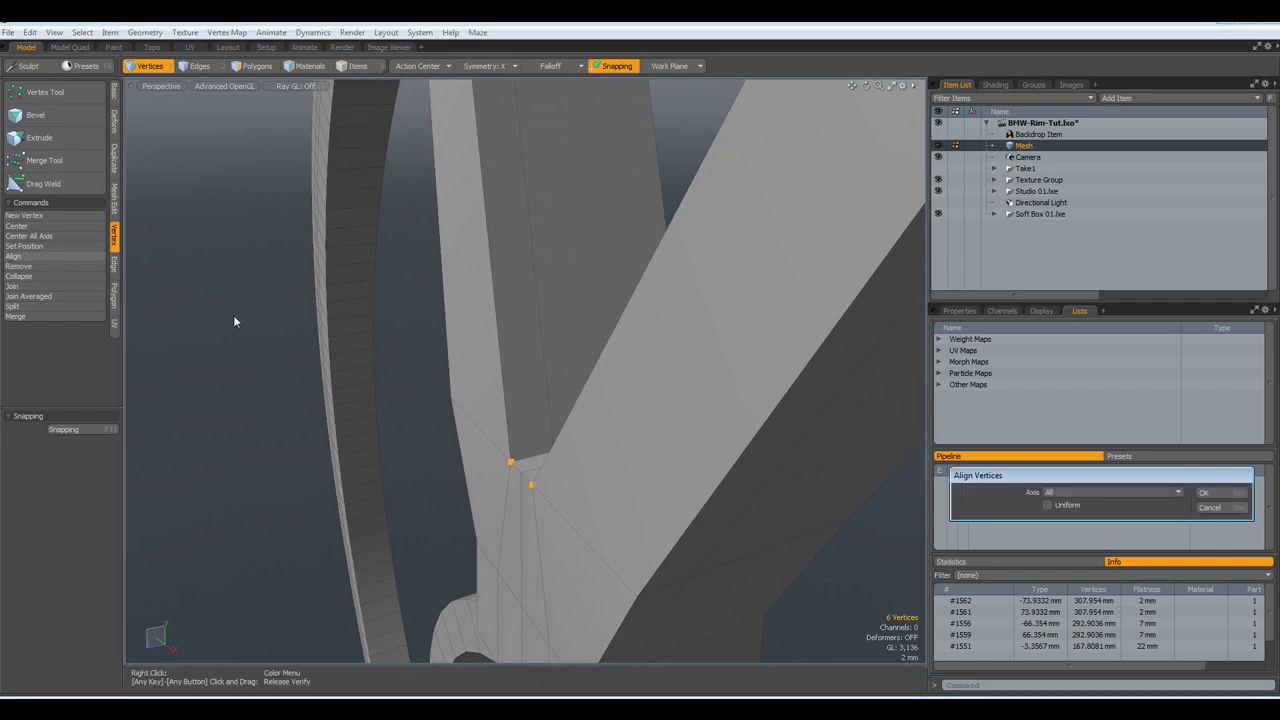
key(Return)
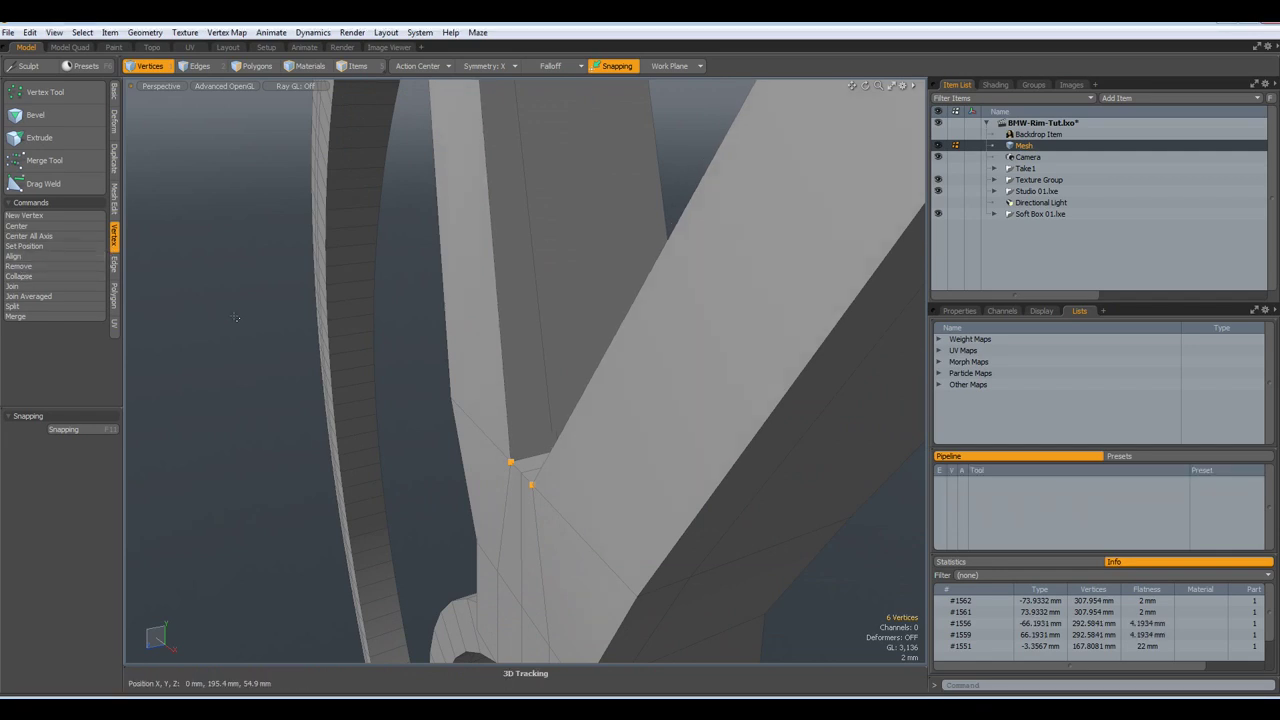
Select the outer front-edge vertices of the spoke arms, from rim tips to the junction, and align them on all axes
scroll(422, 389, down, 8)
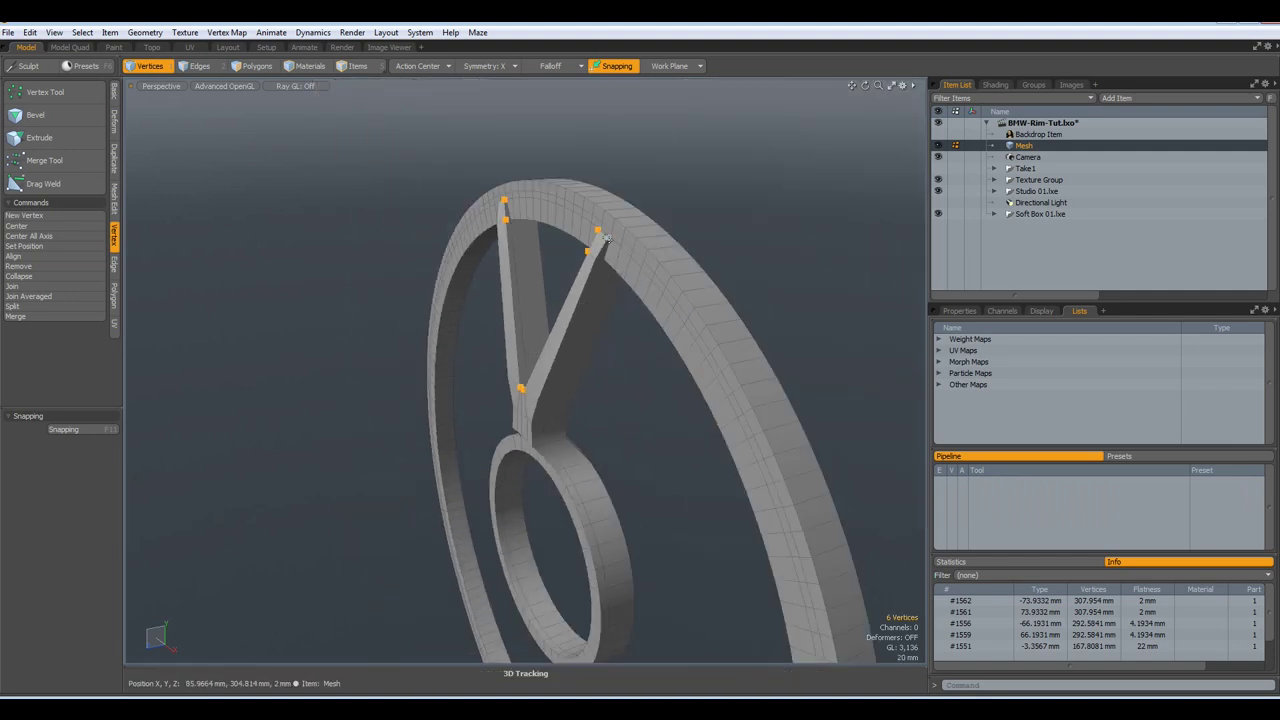
scroll(610, 243, up, 3)
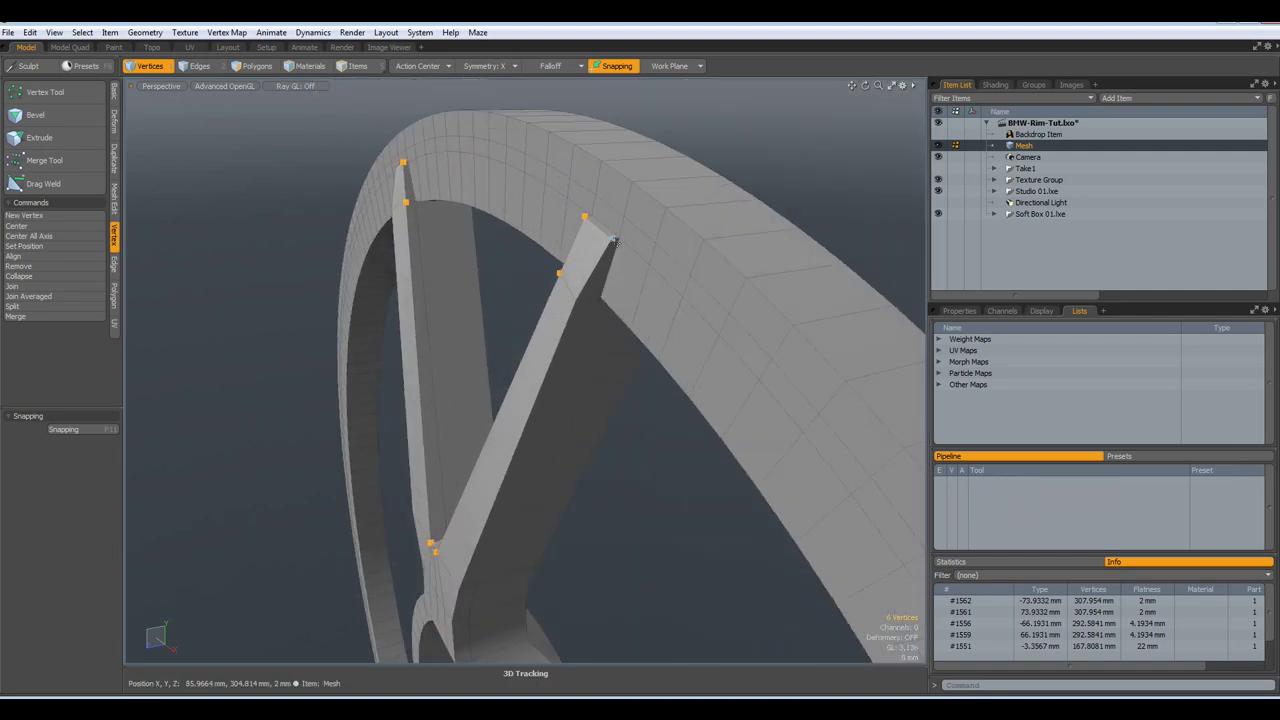
click(608, 240)
shift+click(575, 301)
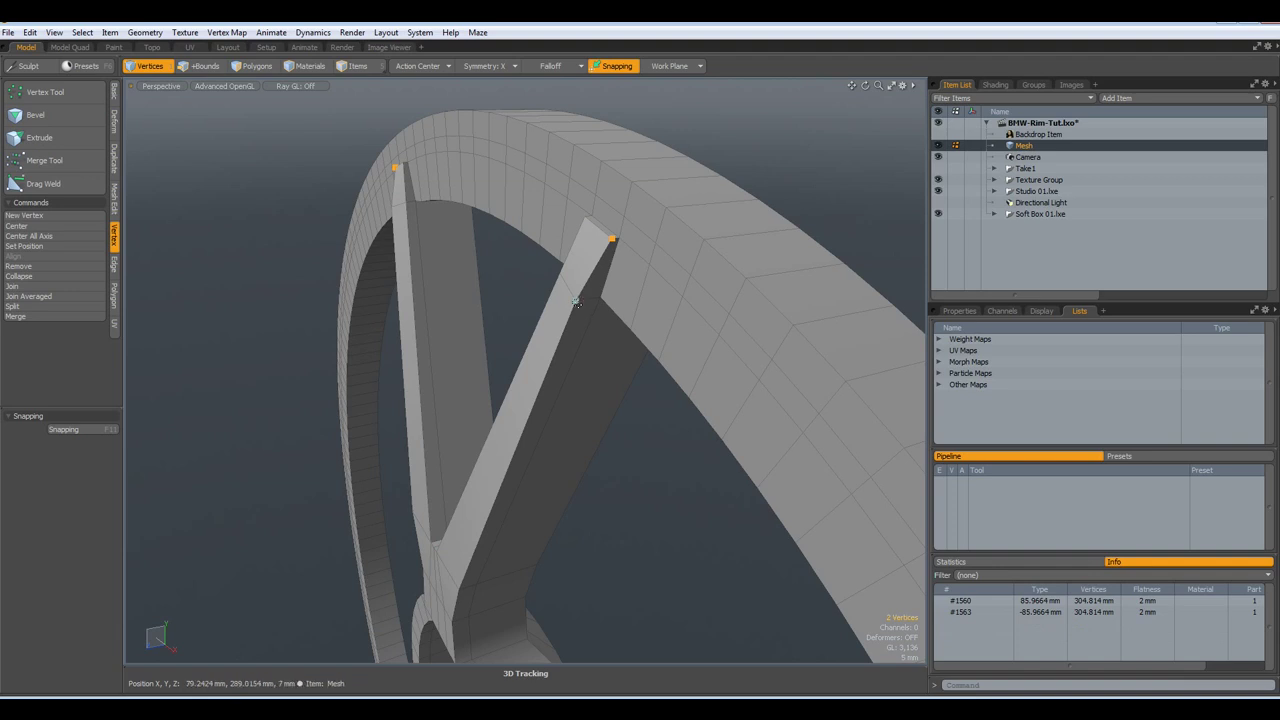
shift+click(460, 589)
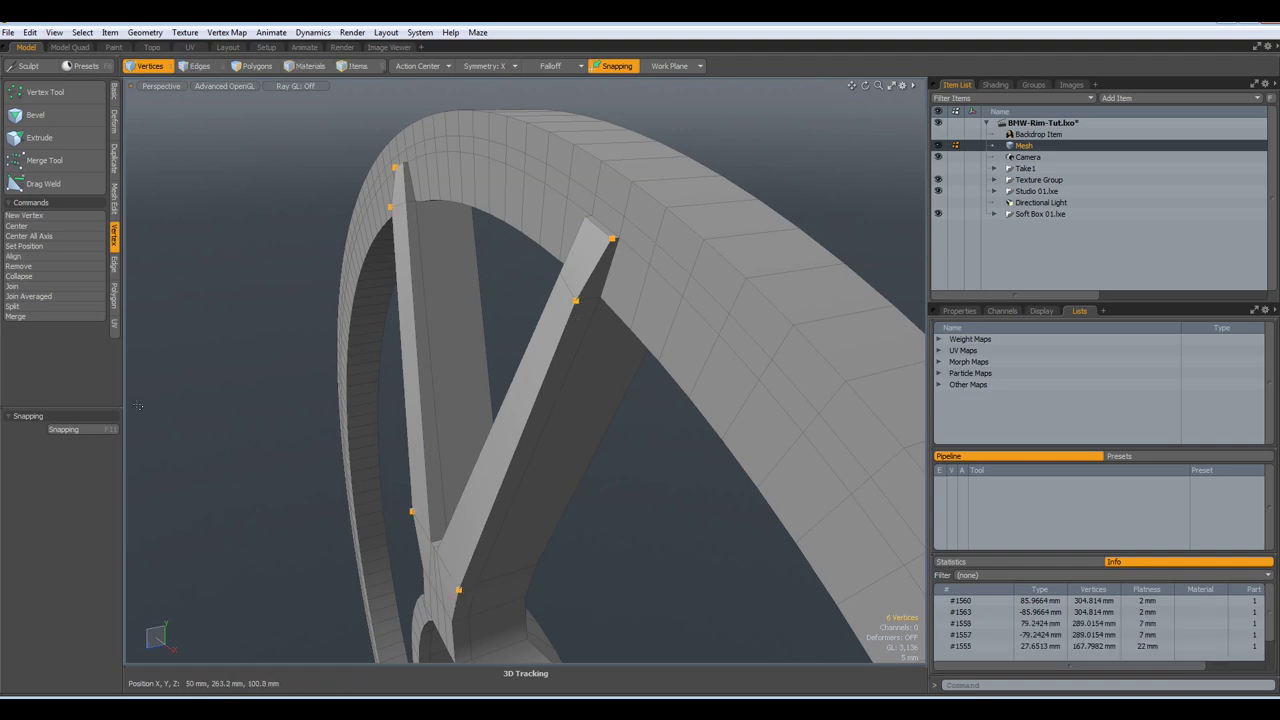
click(52, 258)
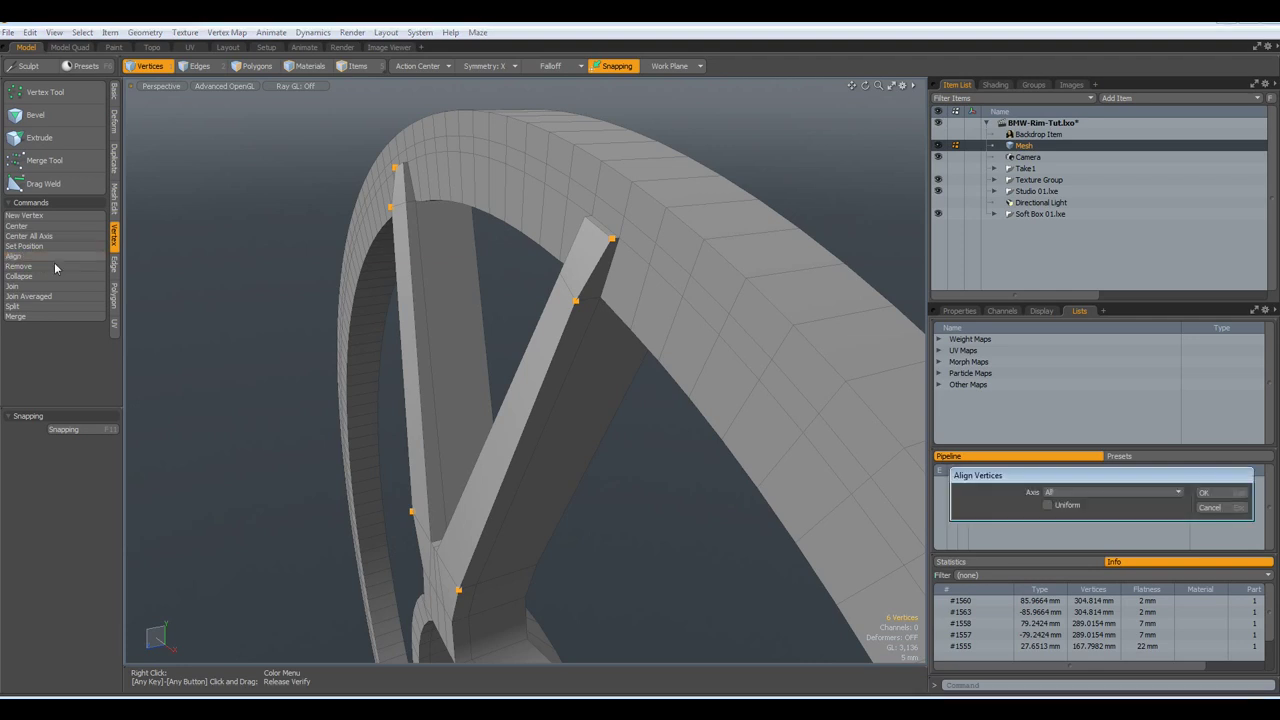
key(Return)
click(194, 299)
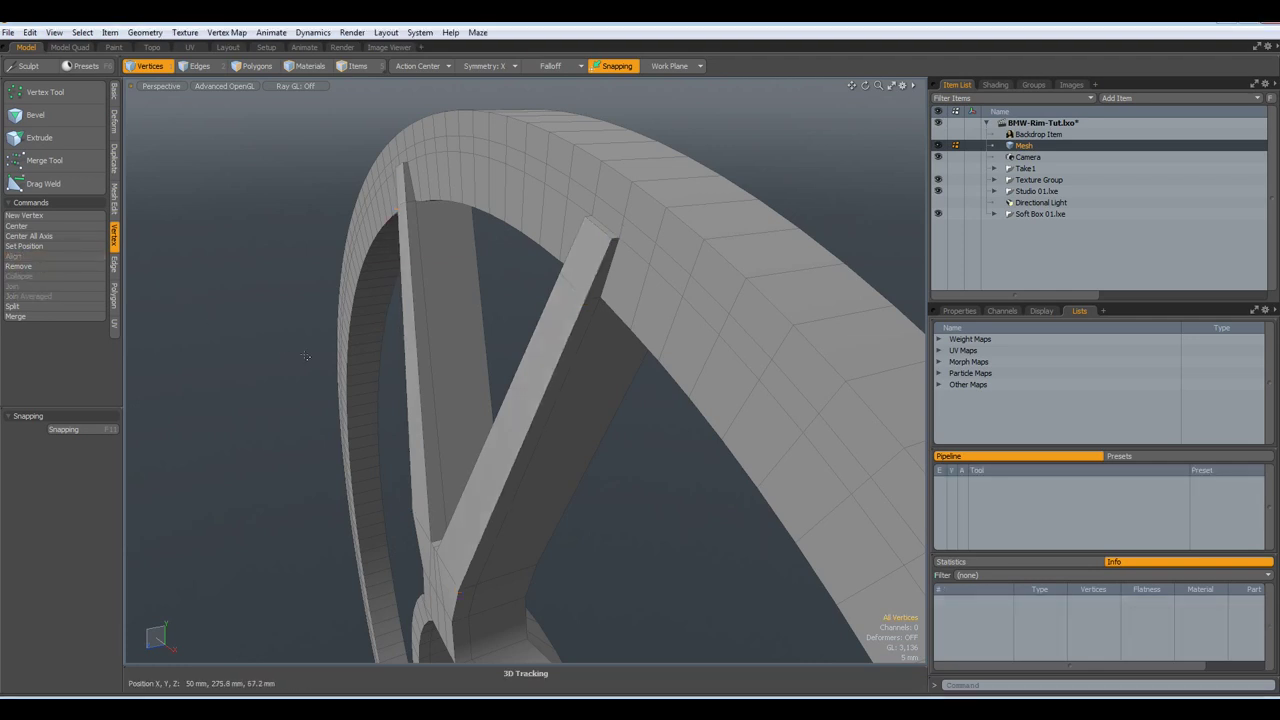
Select the outer ring's inner front edge loop and move it -13 mm in Z
alt+drag(306, 356, 410, 340)
scroll(411, 340, down, 3)
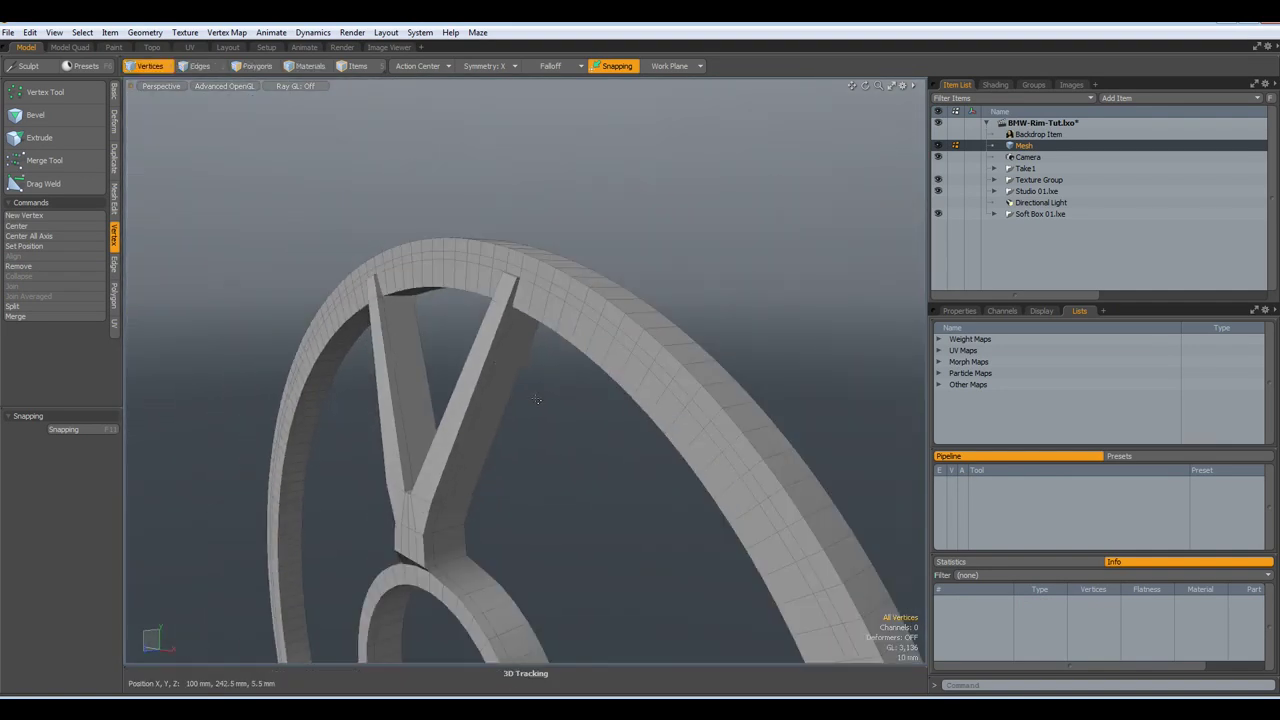
alt+drag(537, 400, 569, 363)
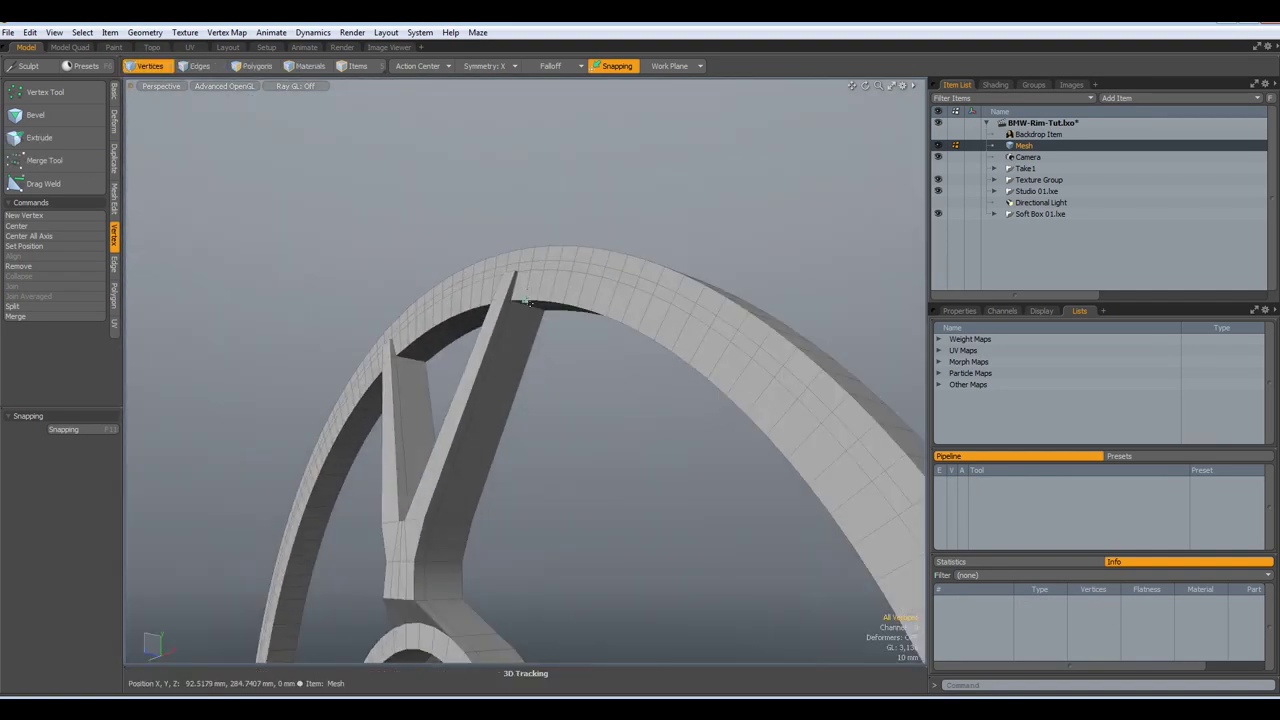
key(2)
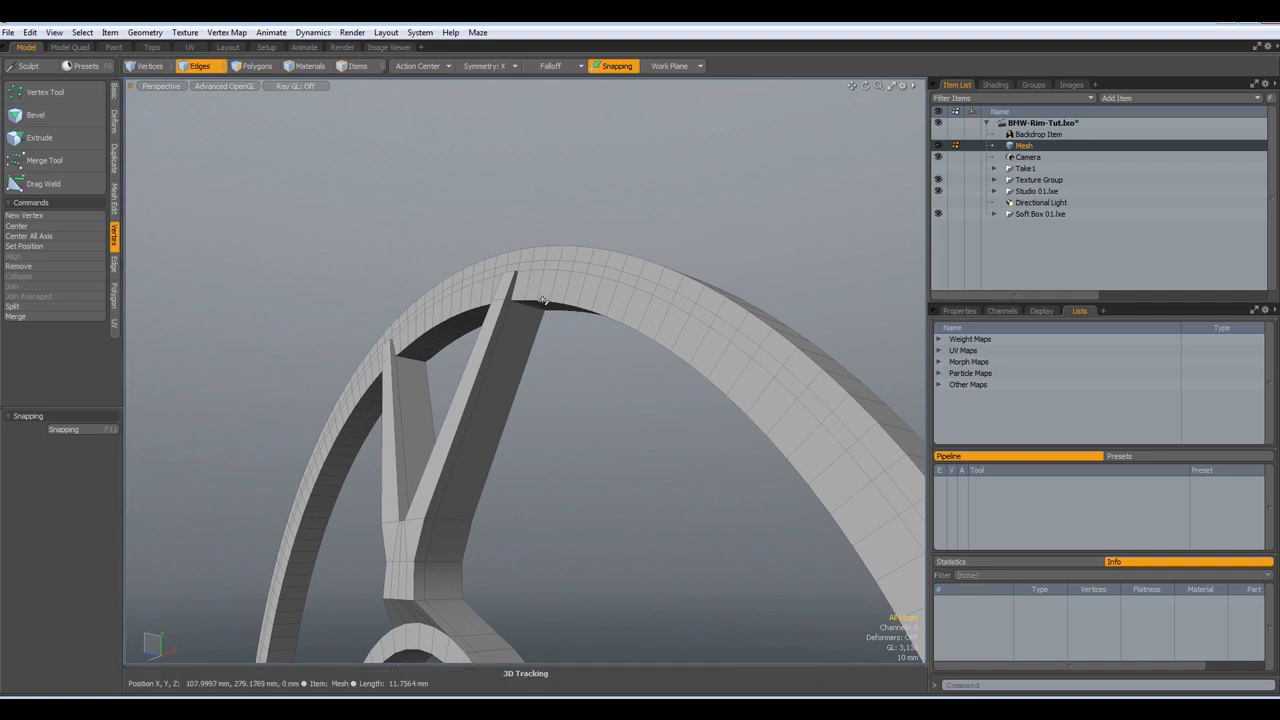
double_click(541, 300)
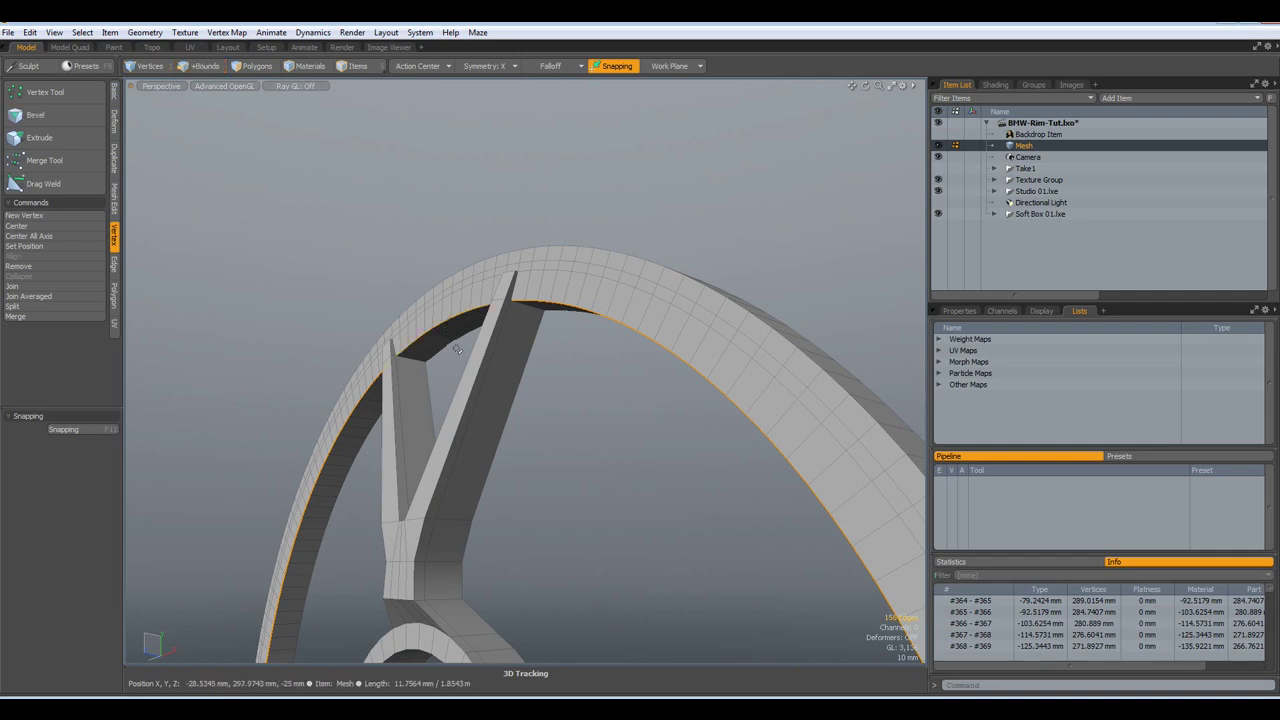
alt+drag(455, 318, 551, 460)
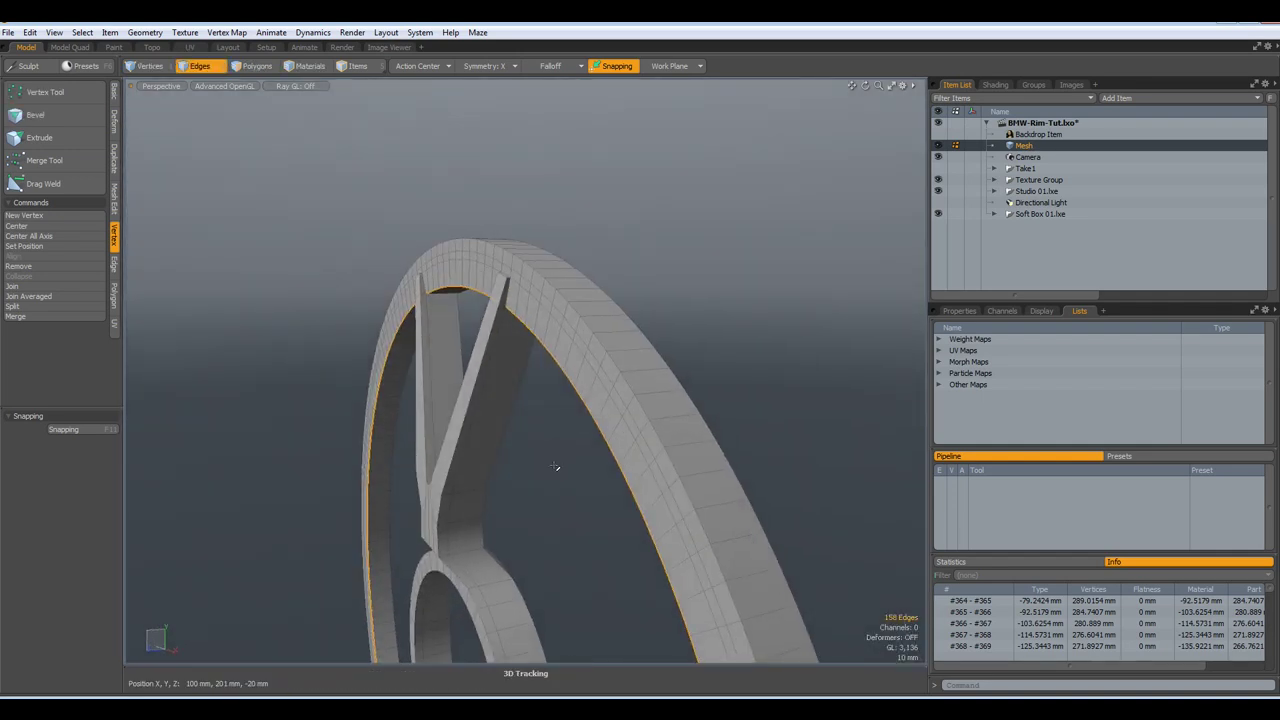
key(w)
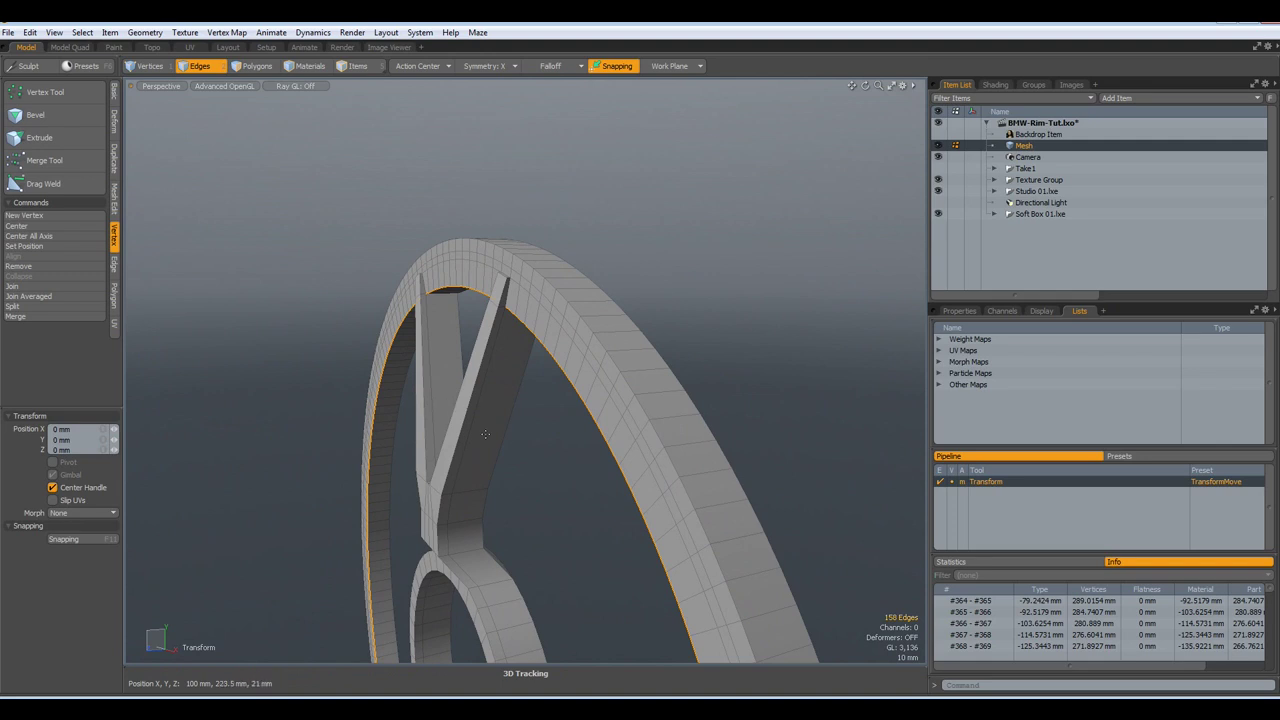
alt+drag(466, 625, 579, 503)
click(560, 507)
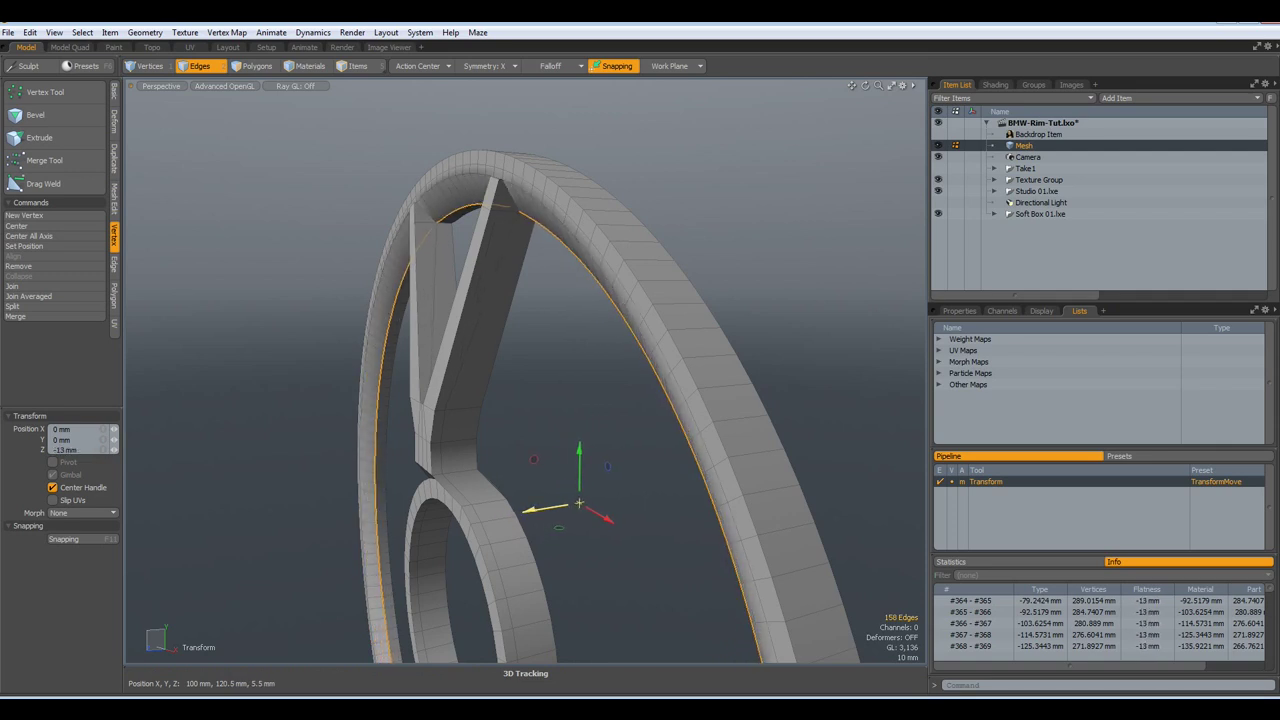
key(q)
click(531, 371)
Select all concentric polygon loops on the back face of the outer ring and delete them
alt+drag(531, 371, 531, 291)
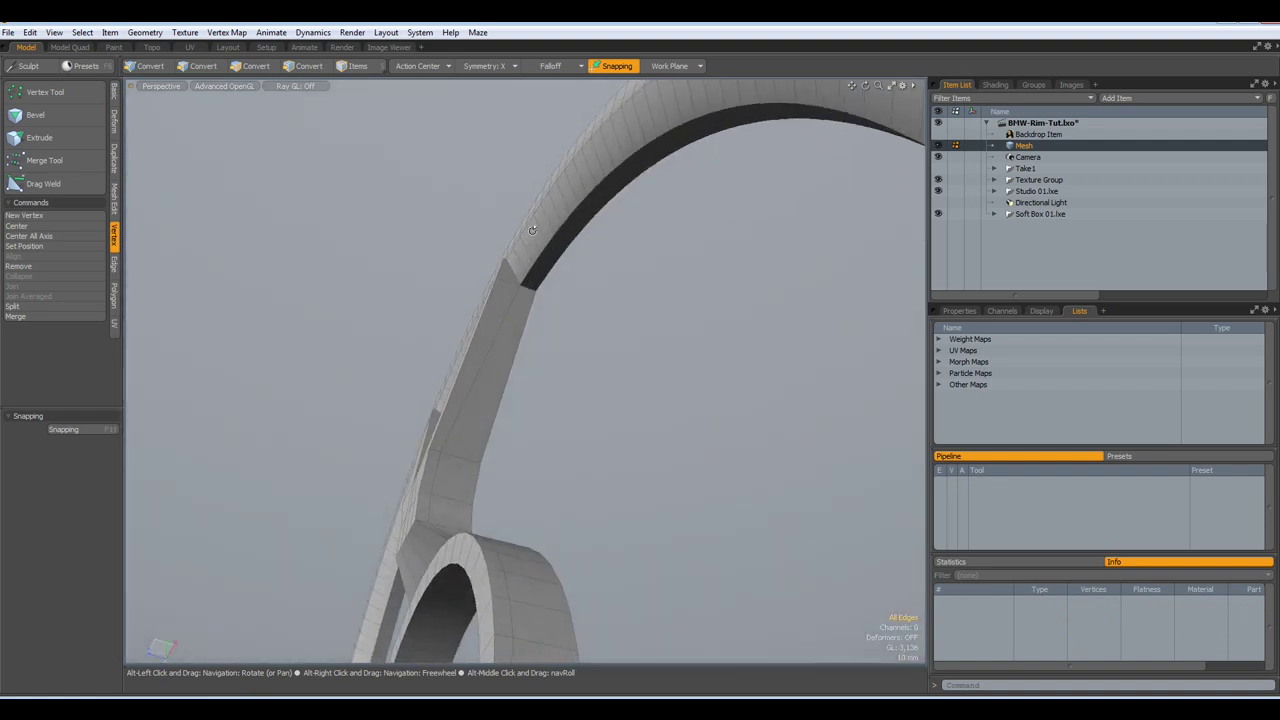
alt+drag(532, 230, 383, 390)
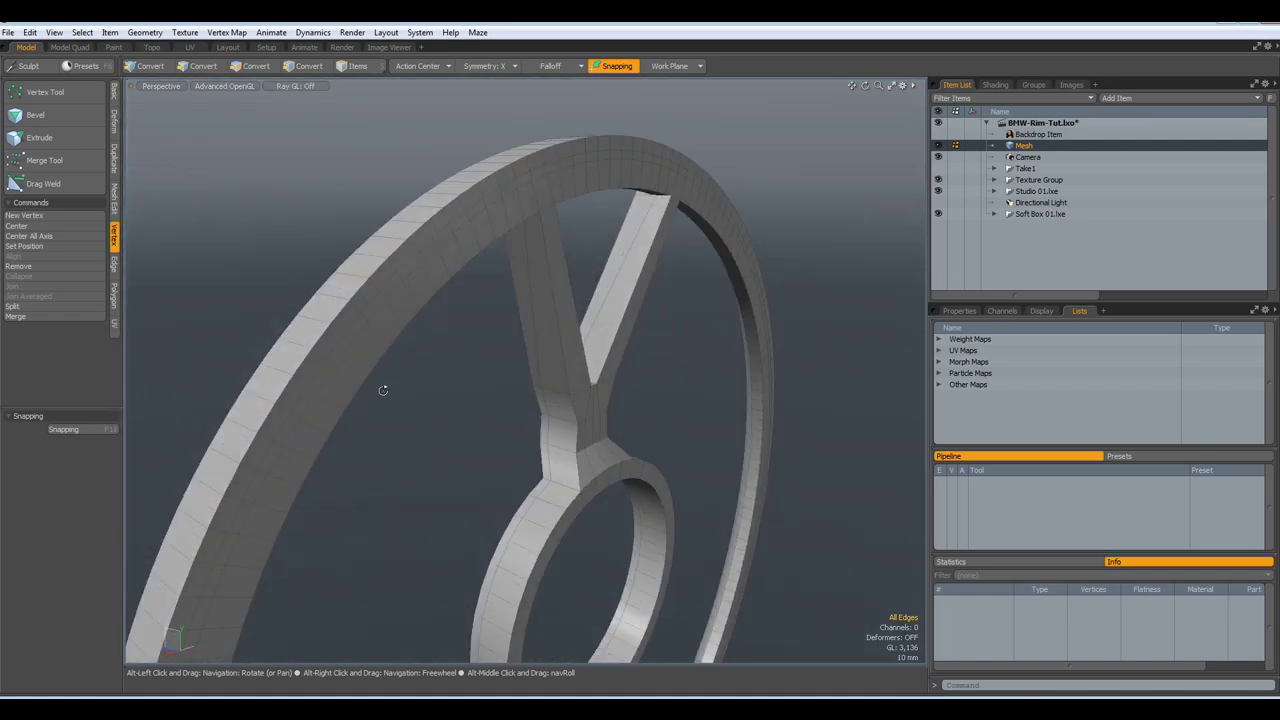
scroll(392, 324, up, 2)
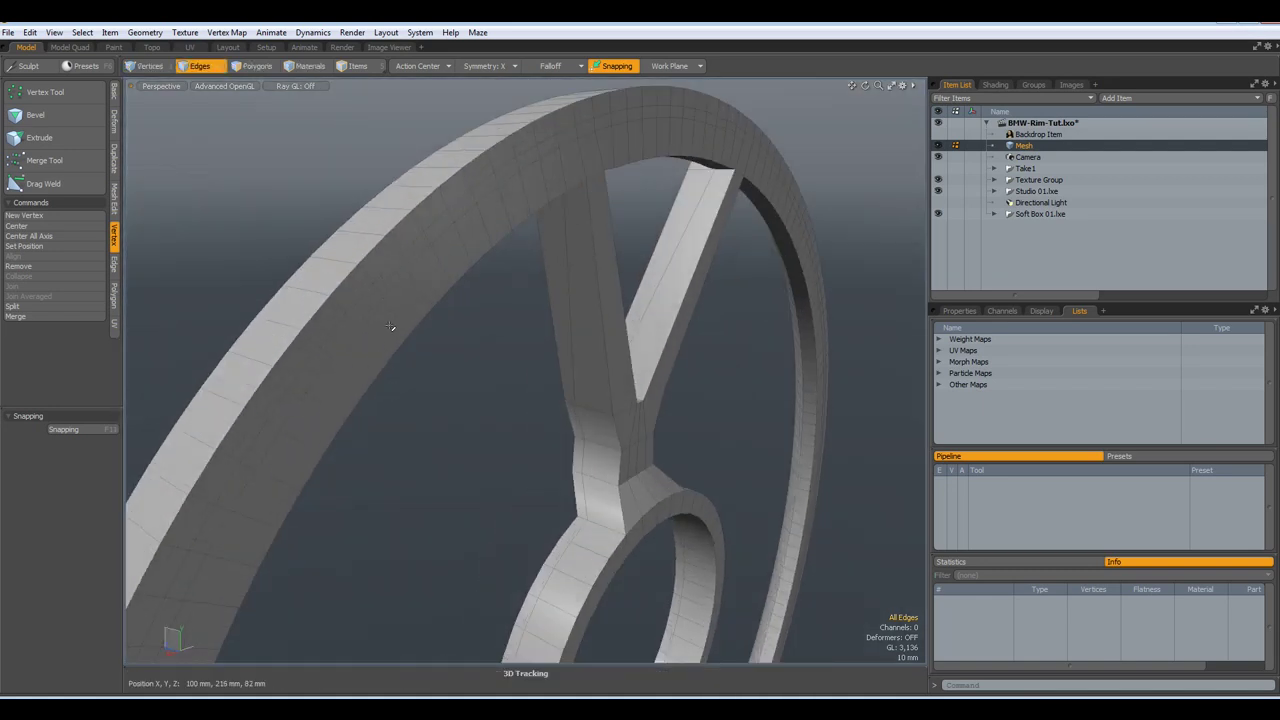
key(3)
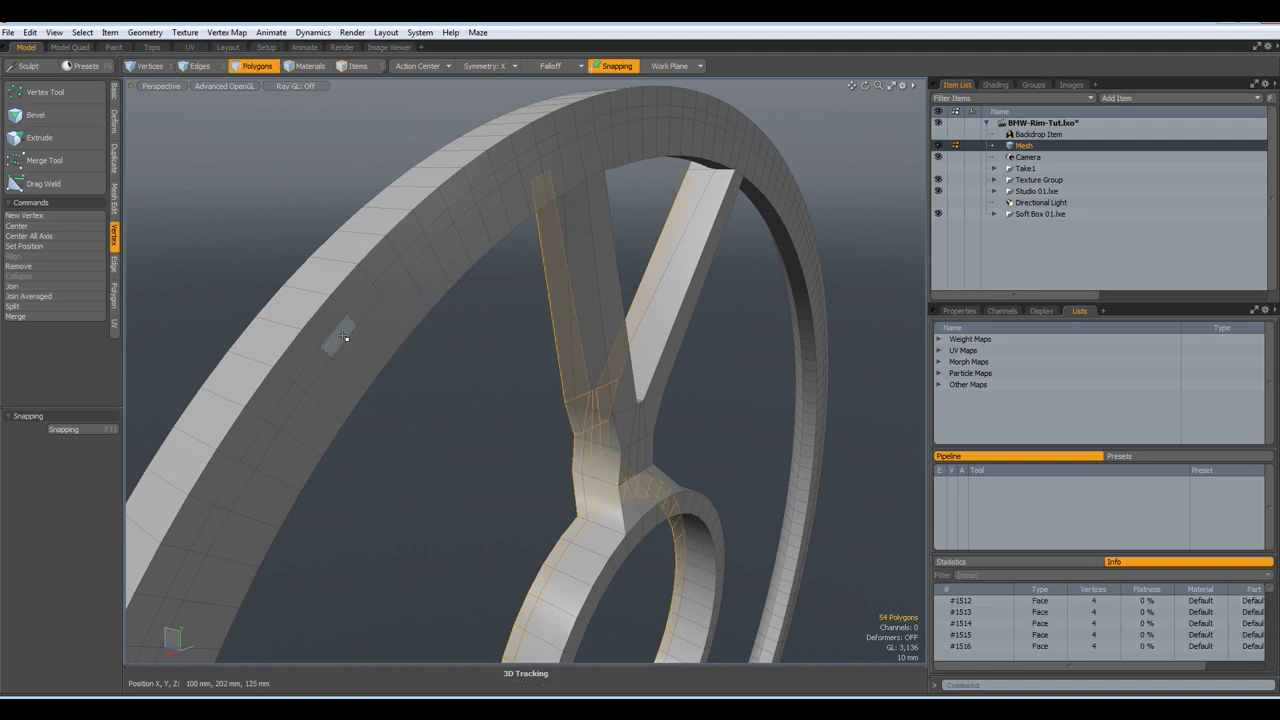
drag(343, 338, 365, 311)
key(l)
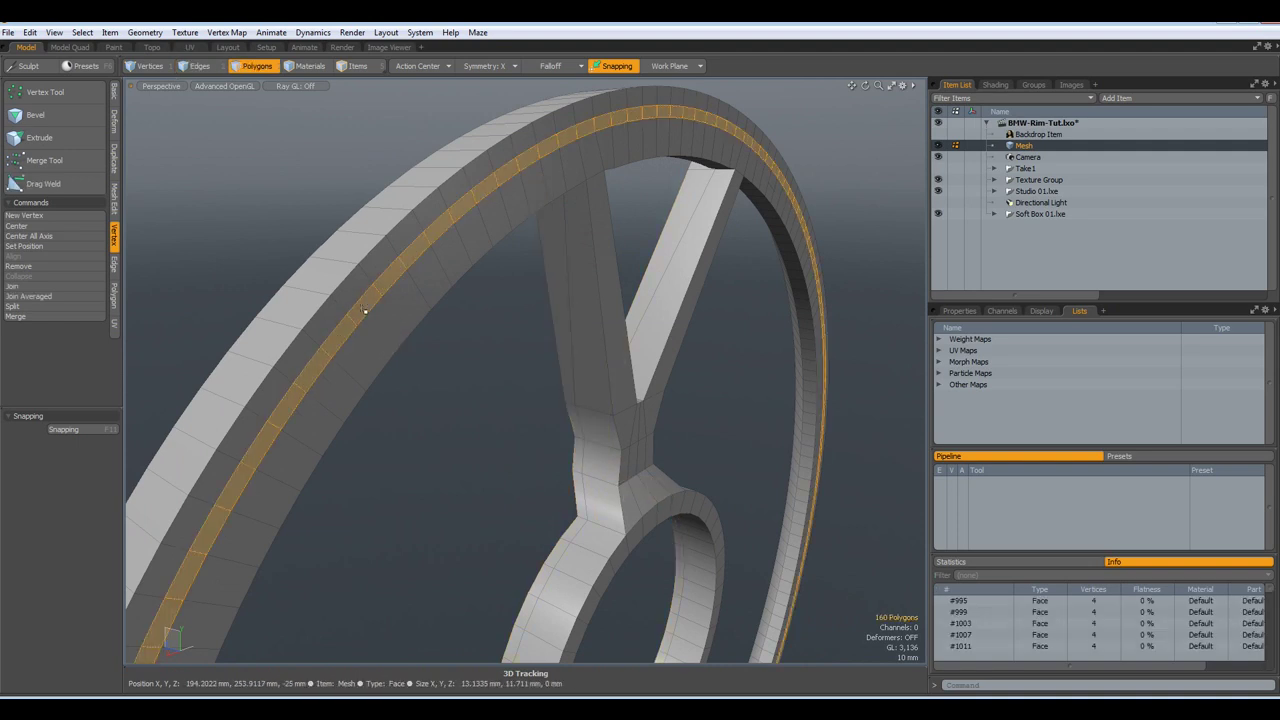
key(shift+Up)
key(Delete)
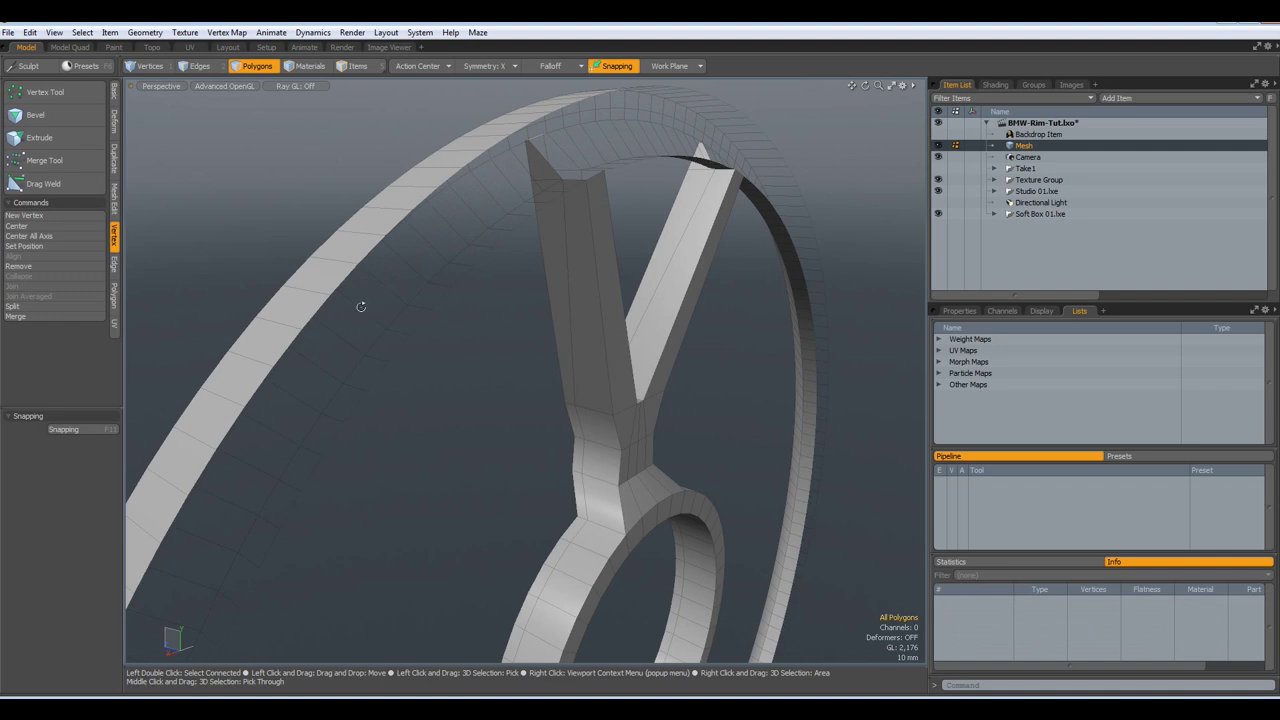
Select the outermost polygon loop on the outer ring's front face and extrude it 5 mm in Z
alt+drag(303, 290, 476, 273)
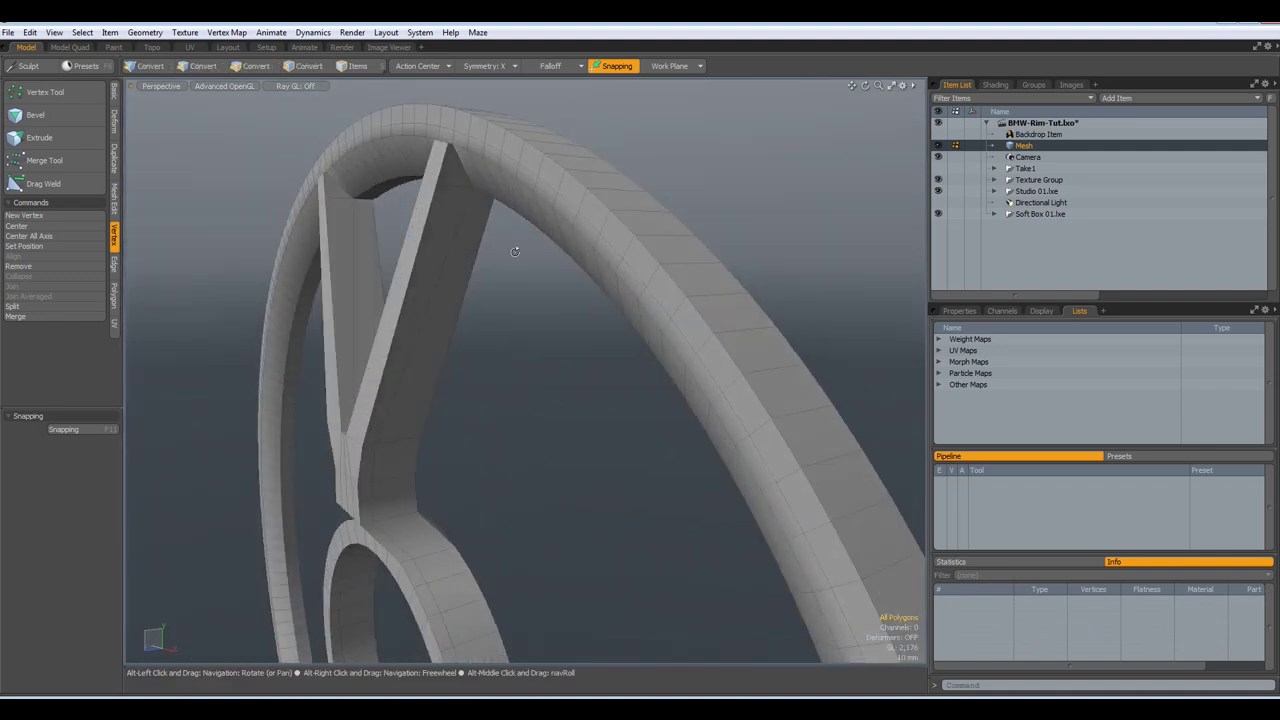
drag(618, 248, 590, 212)
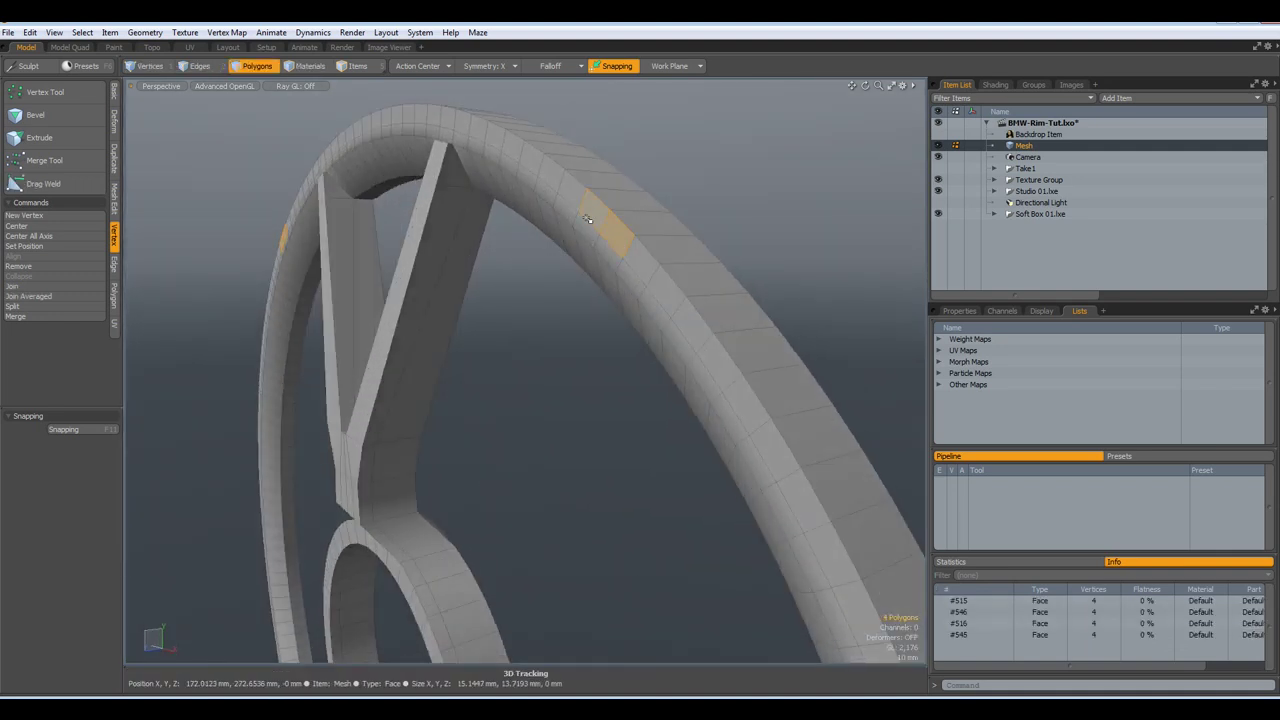
key(l)
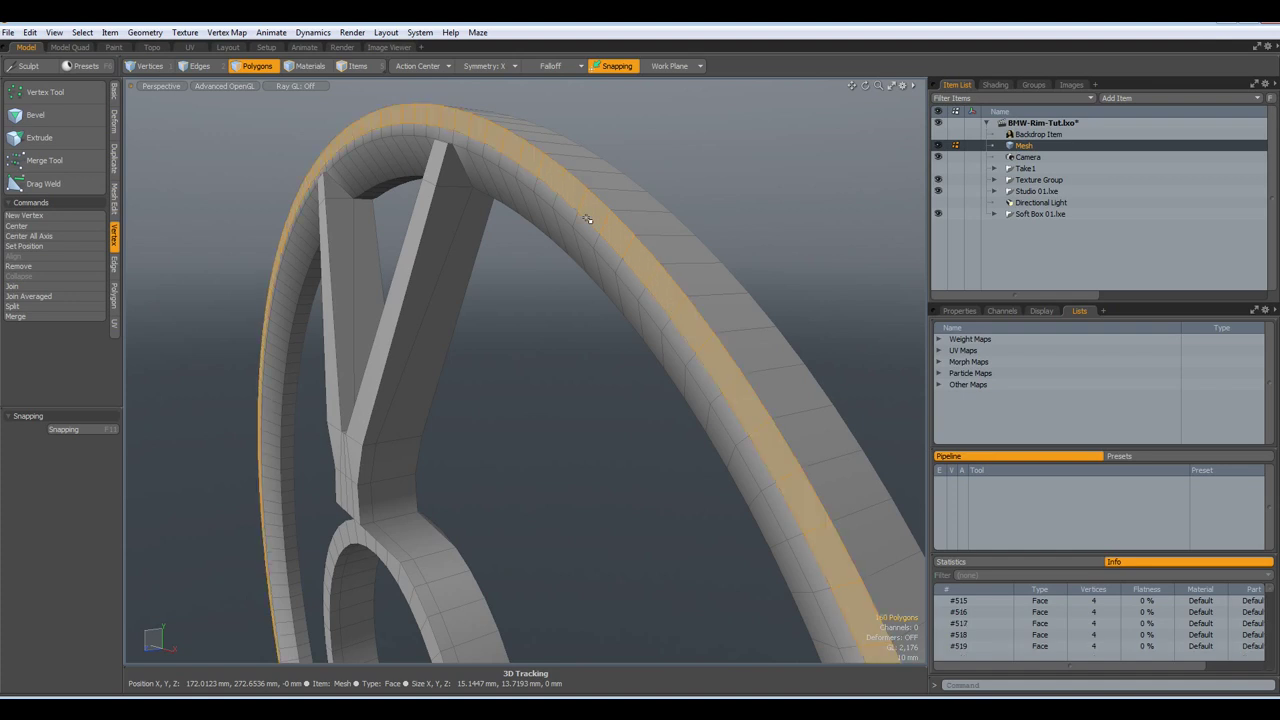
key(shift+x)
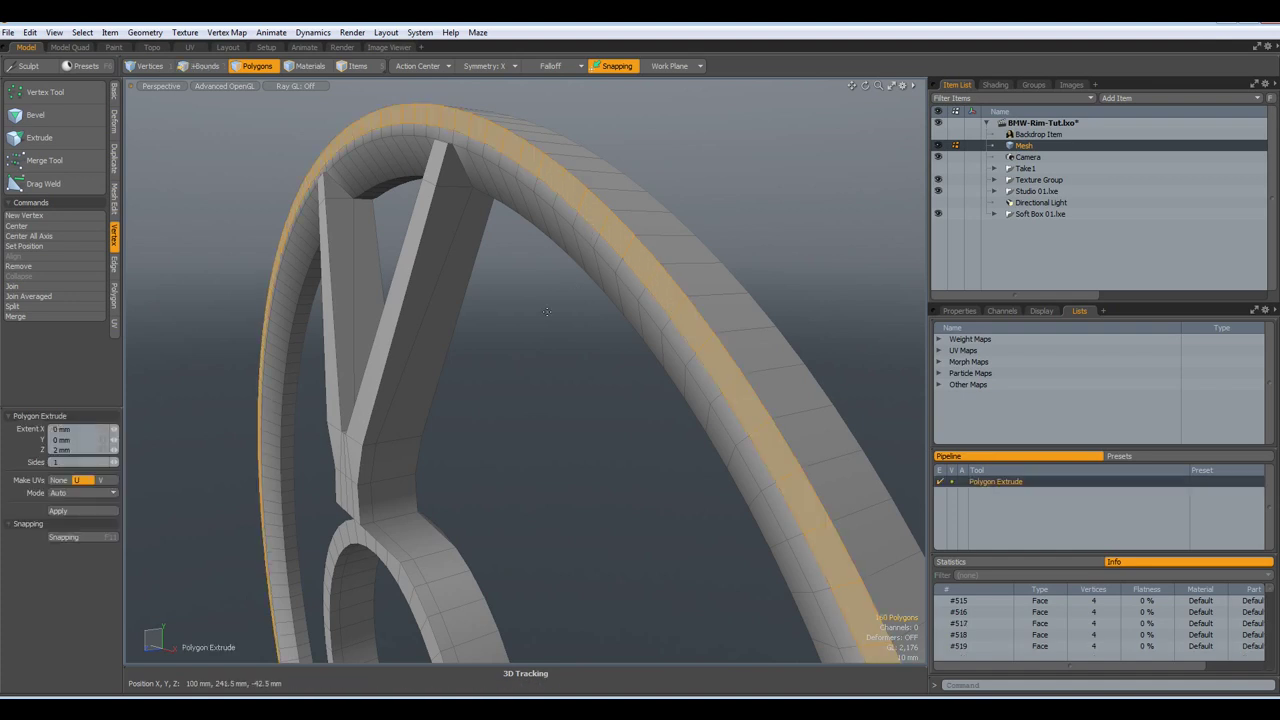
scroll(456, 406, down, 2)
scroll(456, 406, down, 2)
click(532, 538)
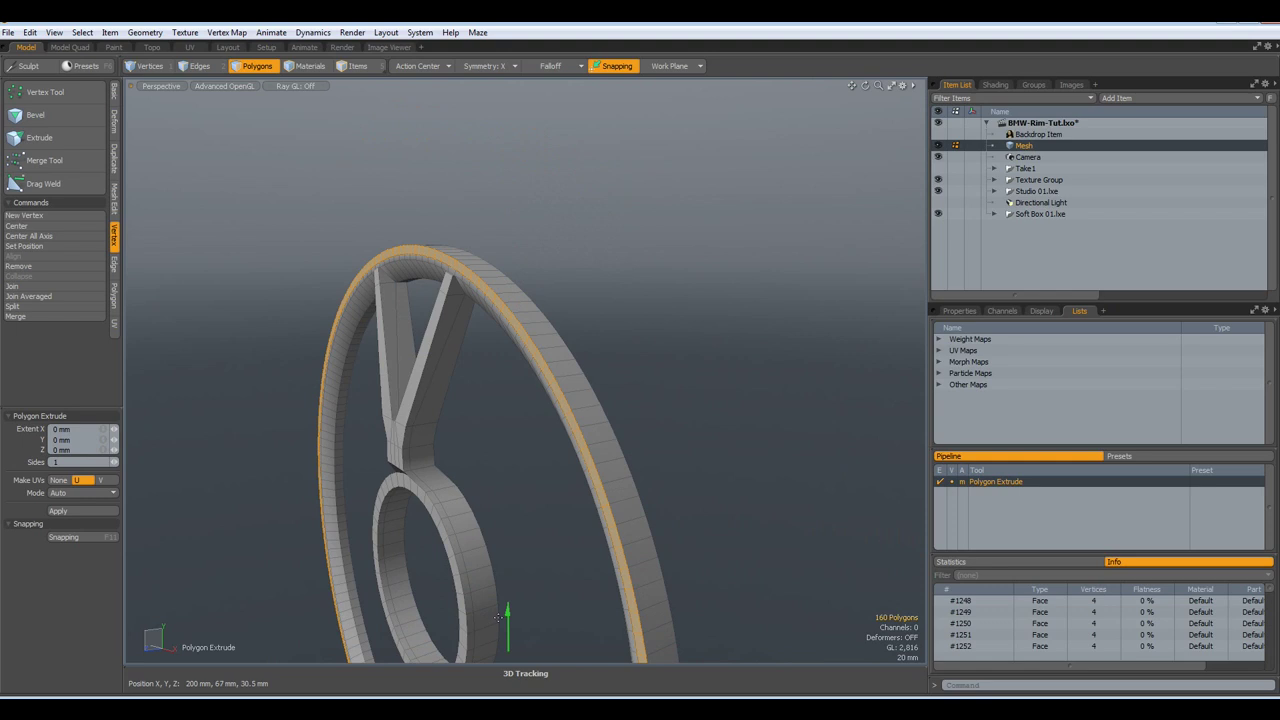
alt+shift+drag(532, 538, 513, 426)
drag(443, 569, 422, 574)
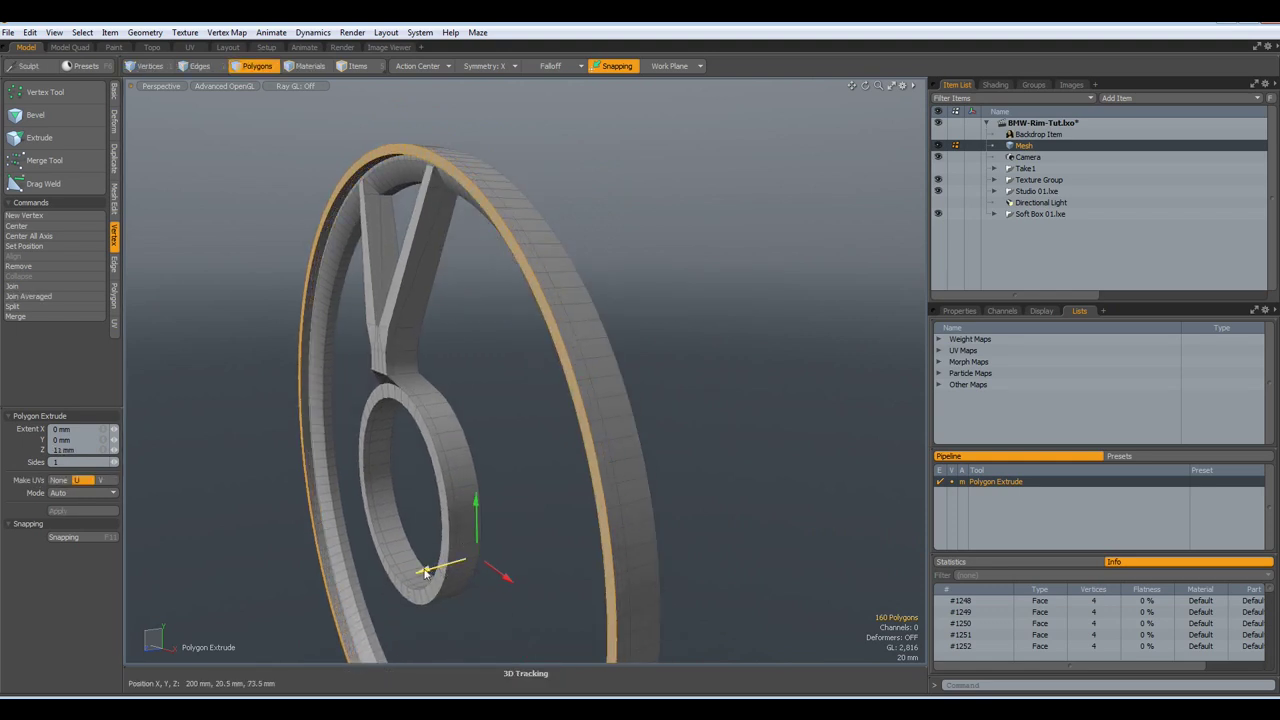
click(85, 449)
text(5)
key(Return)
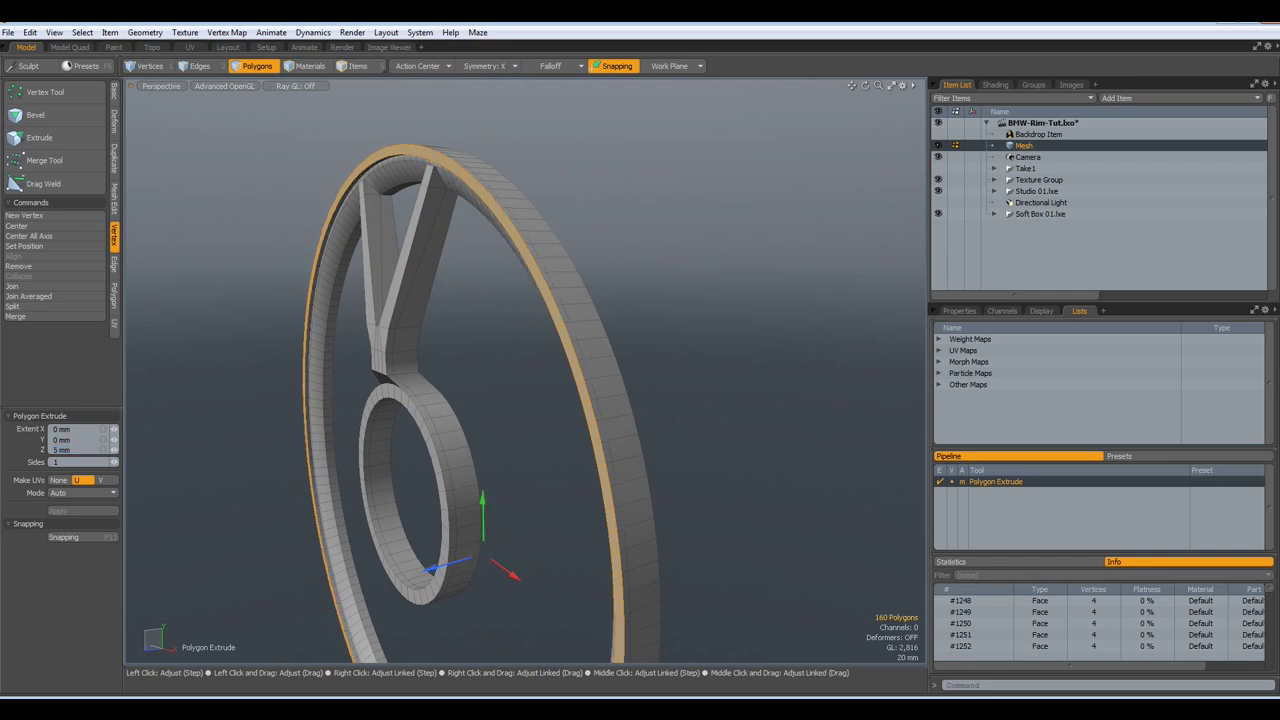
key(space)
Select the extra edge loop the extrusion left around the ring's outer wall and remove it
alt+drag(610, 337, 489, 338)
scroll(471, 343, up, 4)
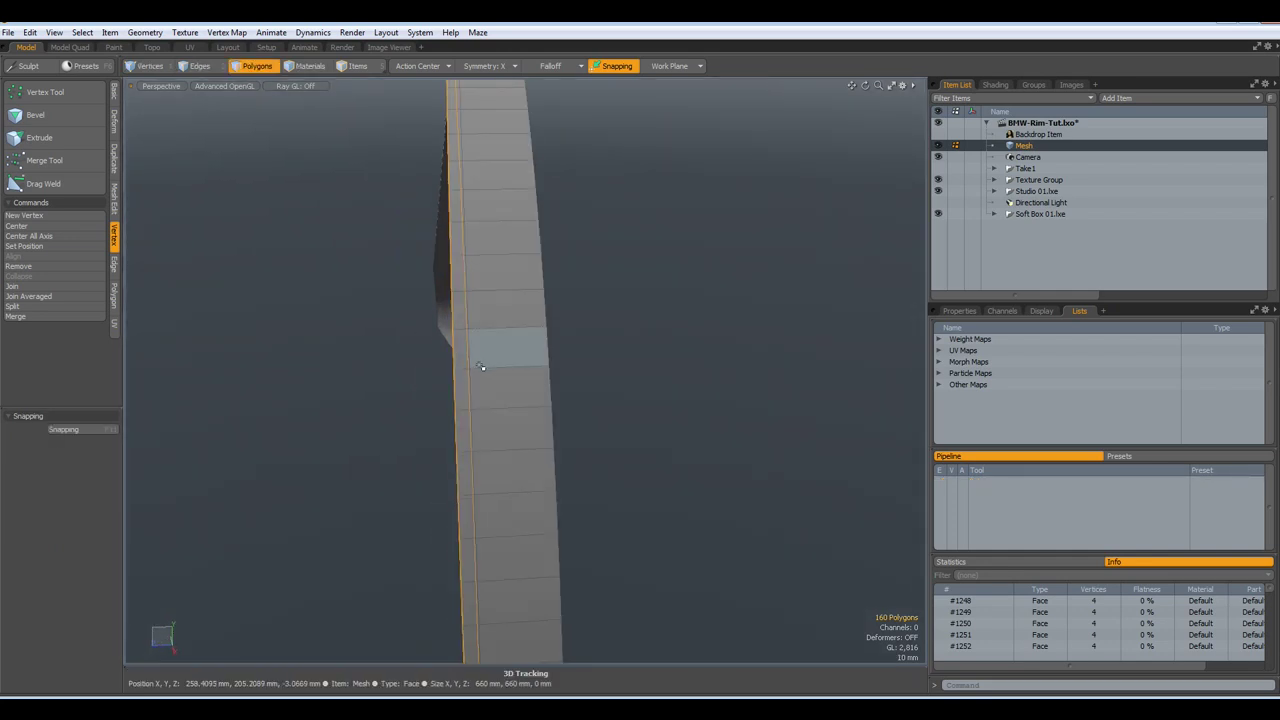
key(2)
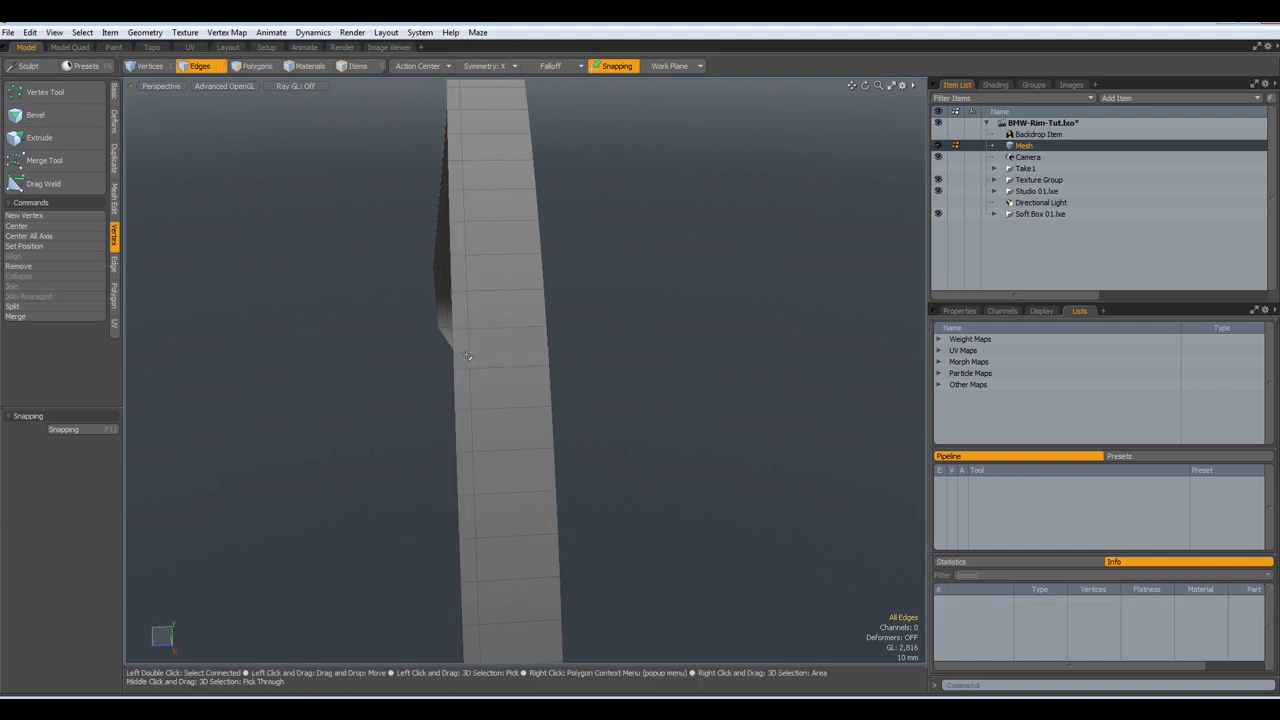
double_click(470, 356)
key(BackSpace)
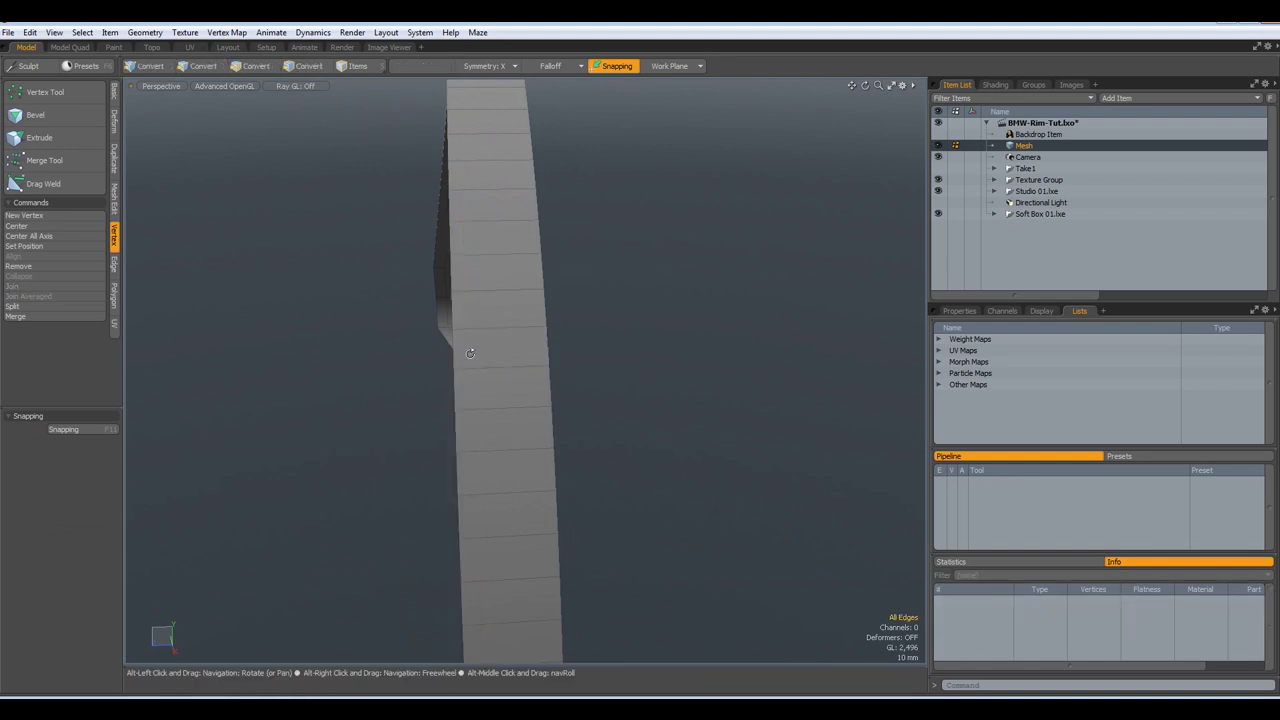
Select the open inner edge loop at the back of the outer ring and extend it -25 mm in Z
alt+drag(505, 362, 463, 302)
scroll(463, 302, up, 5)
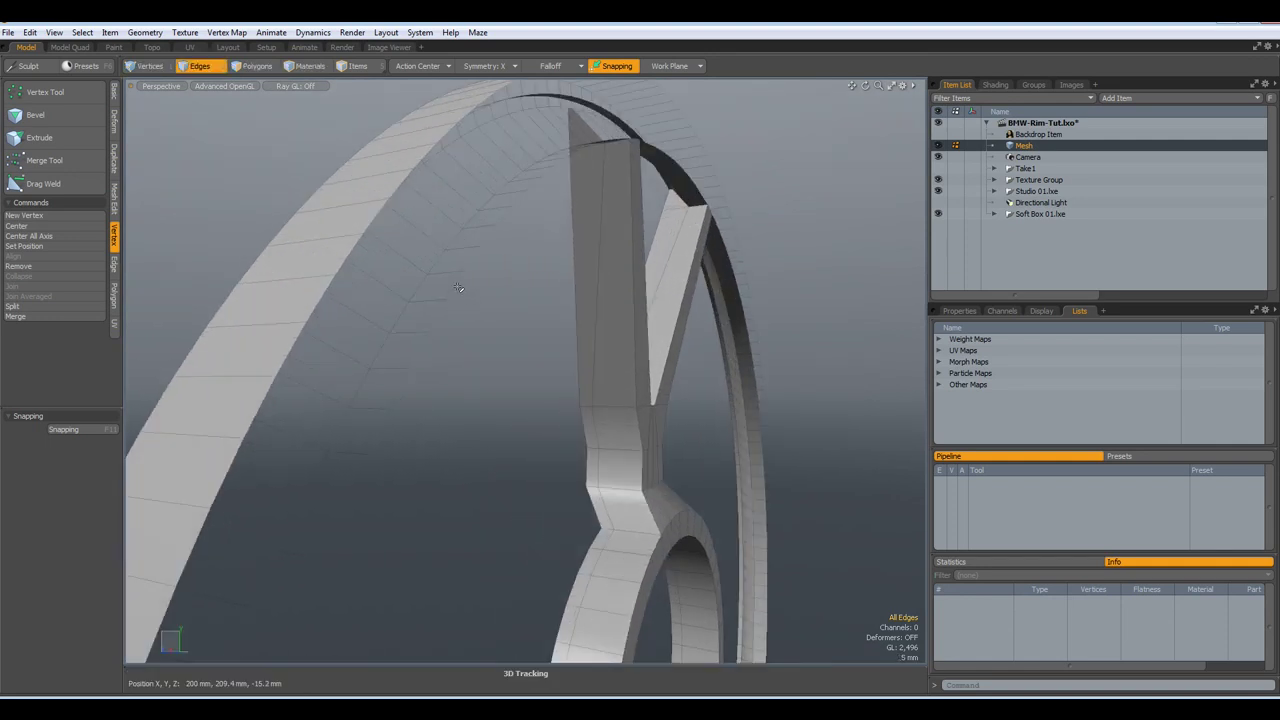
double_click(463, 302)
scroll(470, 300, down, 5)
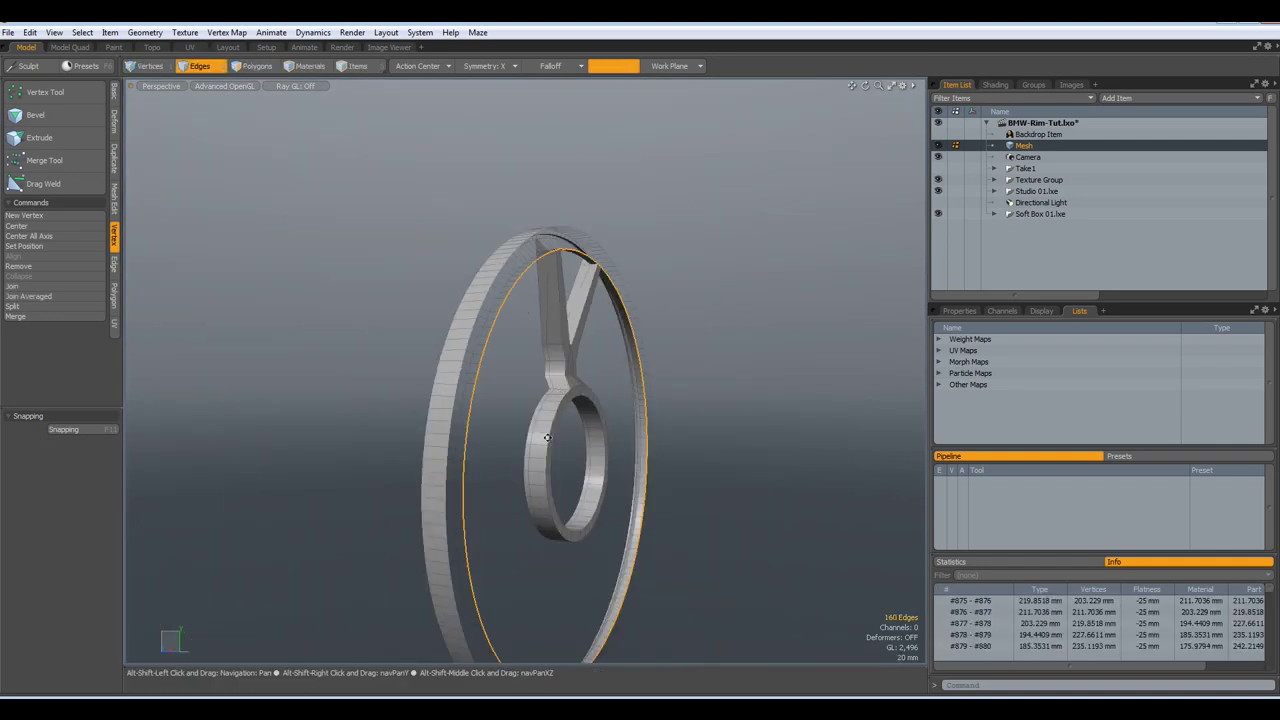
alt+shift+drag(548, 440, 550, 413)
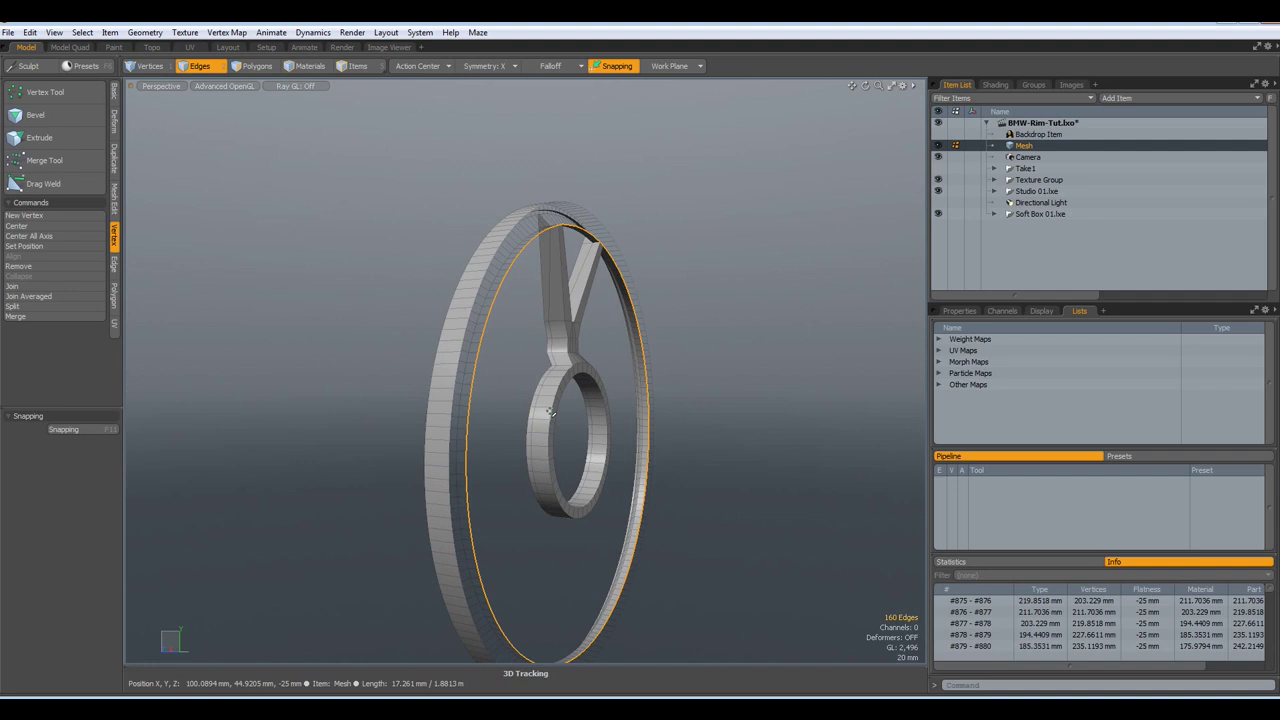
key(shift+x)
click(515, 447)
drag(512, 450, 281, 416)
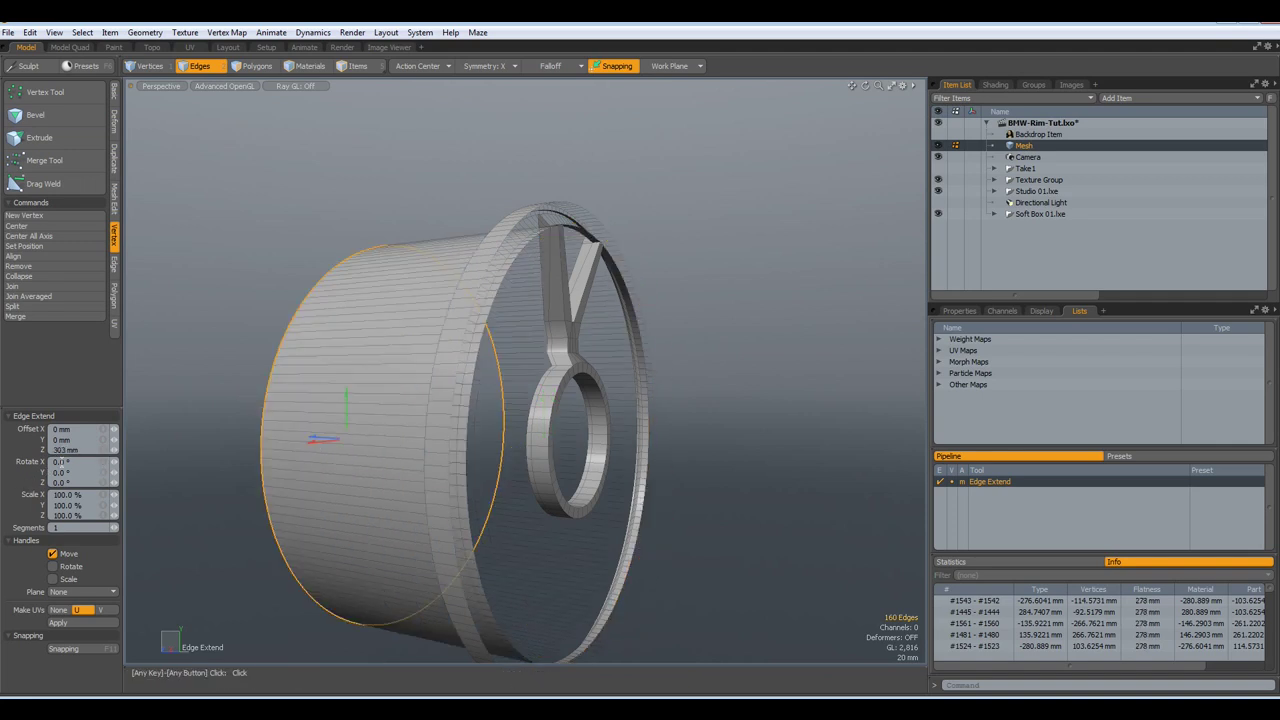
click(85, 451)
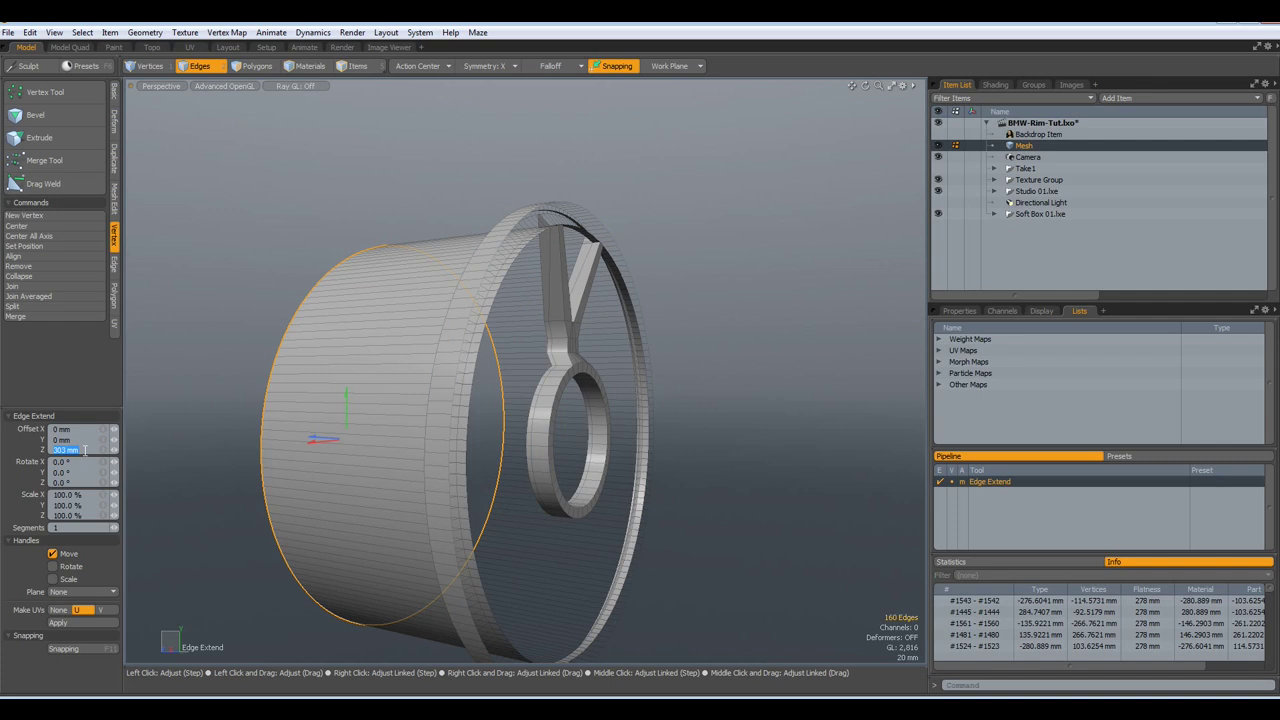
text(-25)
key(Return)
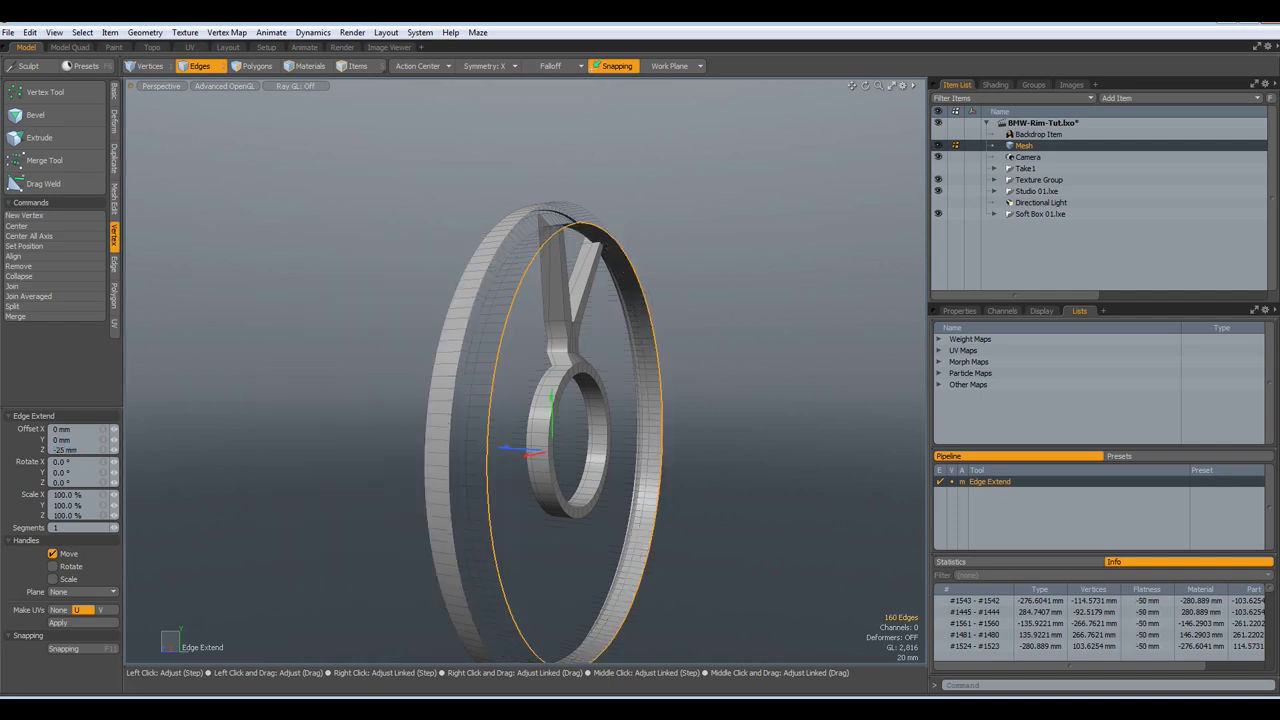
Extend the same rear edge loop a second time, with a Z offset of -30 mm
shift+click(747, 494)
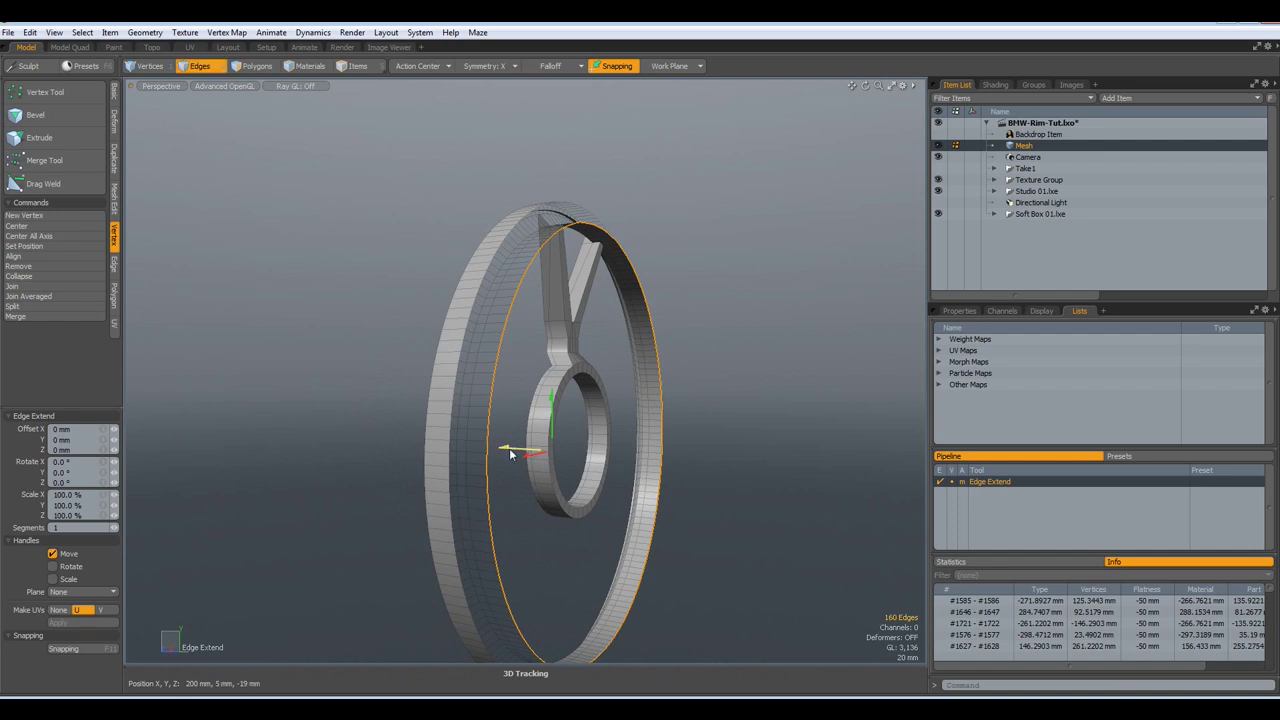
drag(519, 448, 544, 450)
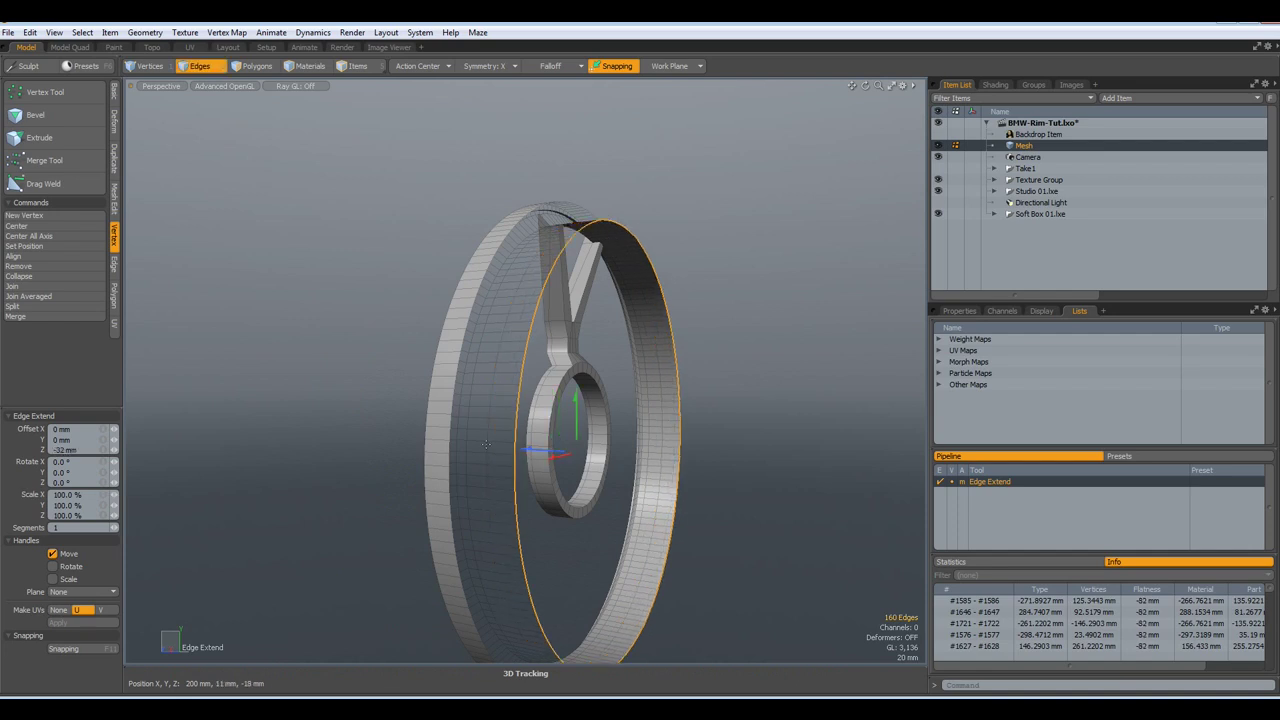
click(81, 450)
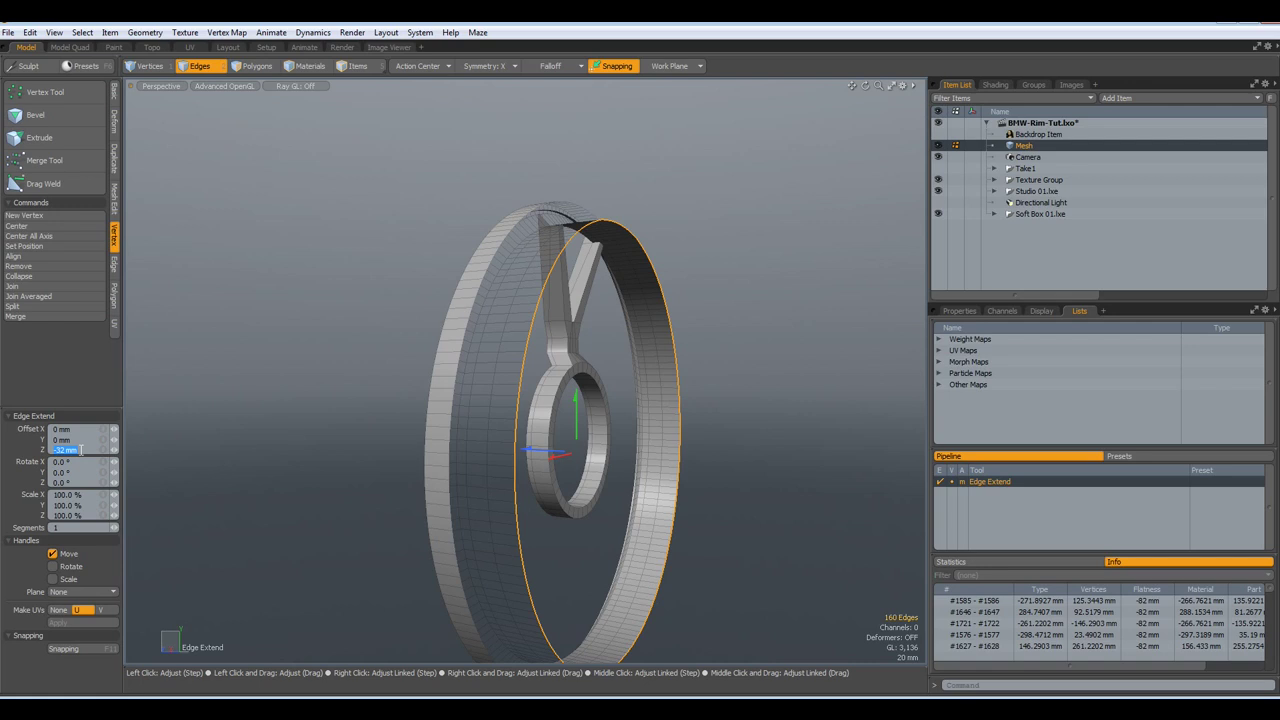
text(-30)
key(Return)
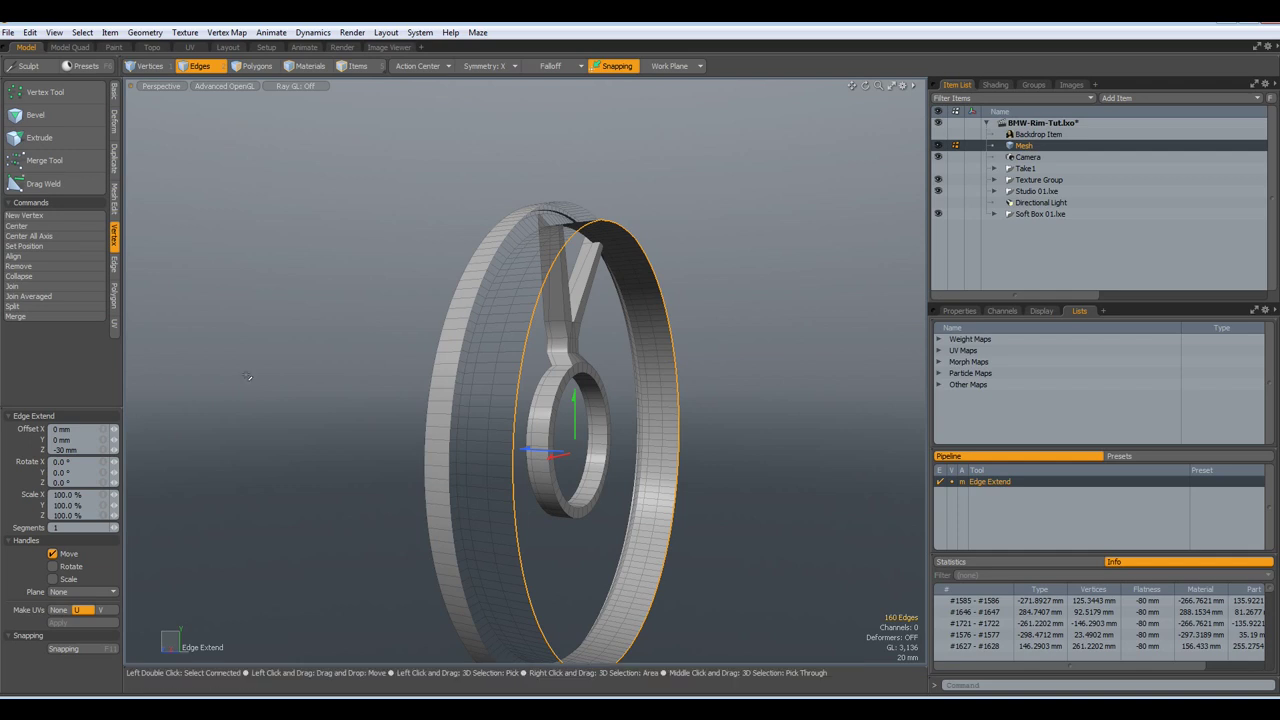
Turn off symmetry and scale the rearmost edge loop inward around the wheel center, showing the backdrop photo only while scaling
key(r)
key(KP_1)
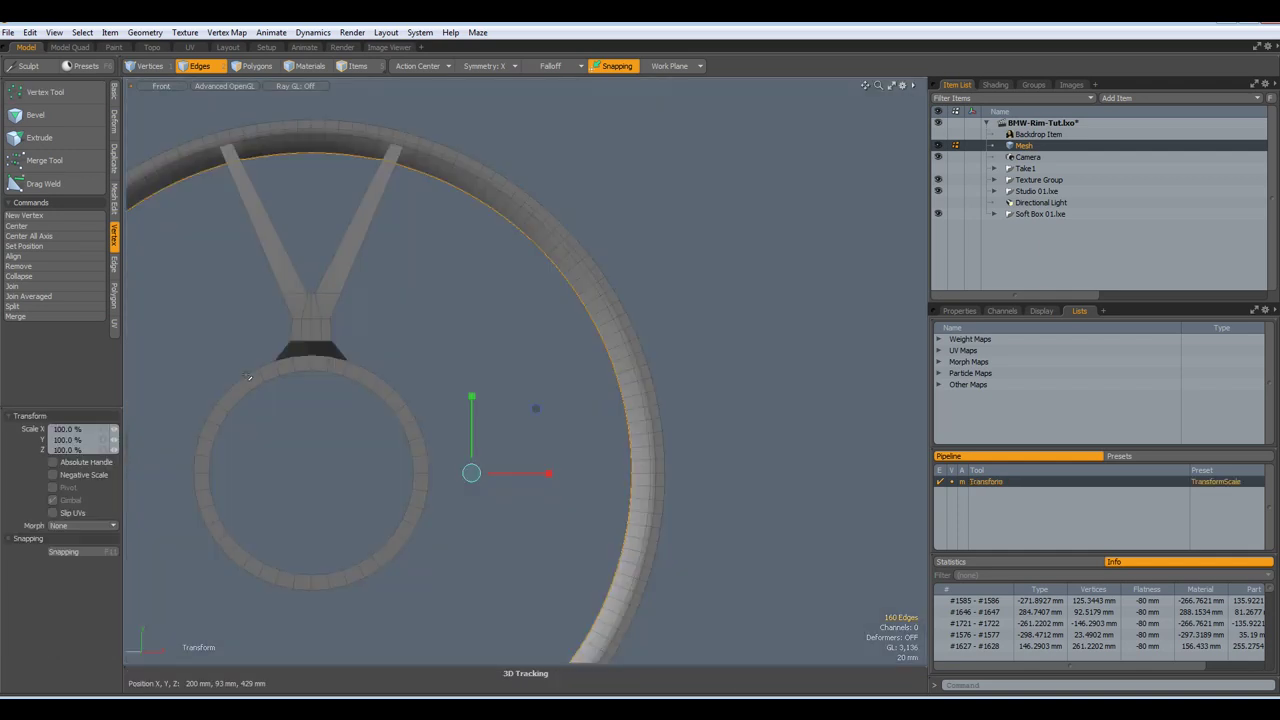
click(938, 134)
alt+drag(221, 118, 452, 77)
click(487, 66)
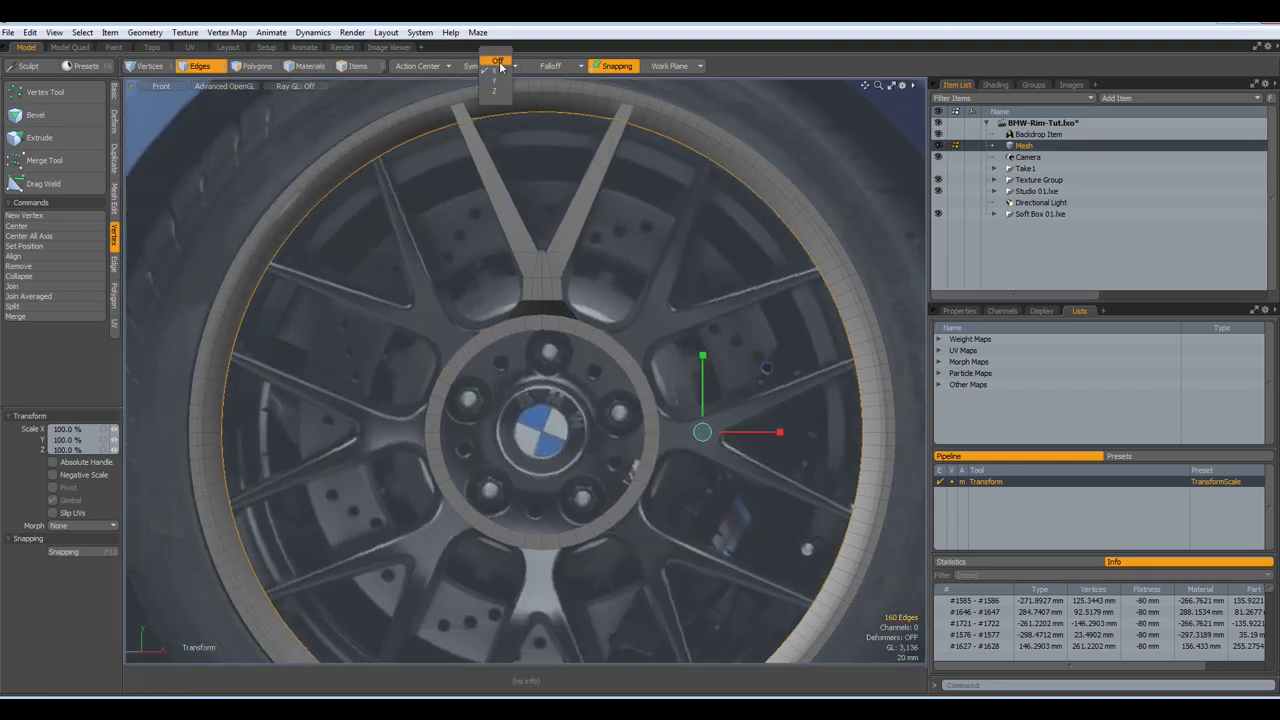
click(498, 61)
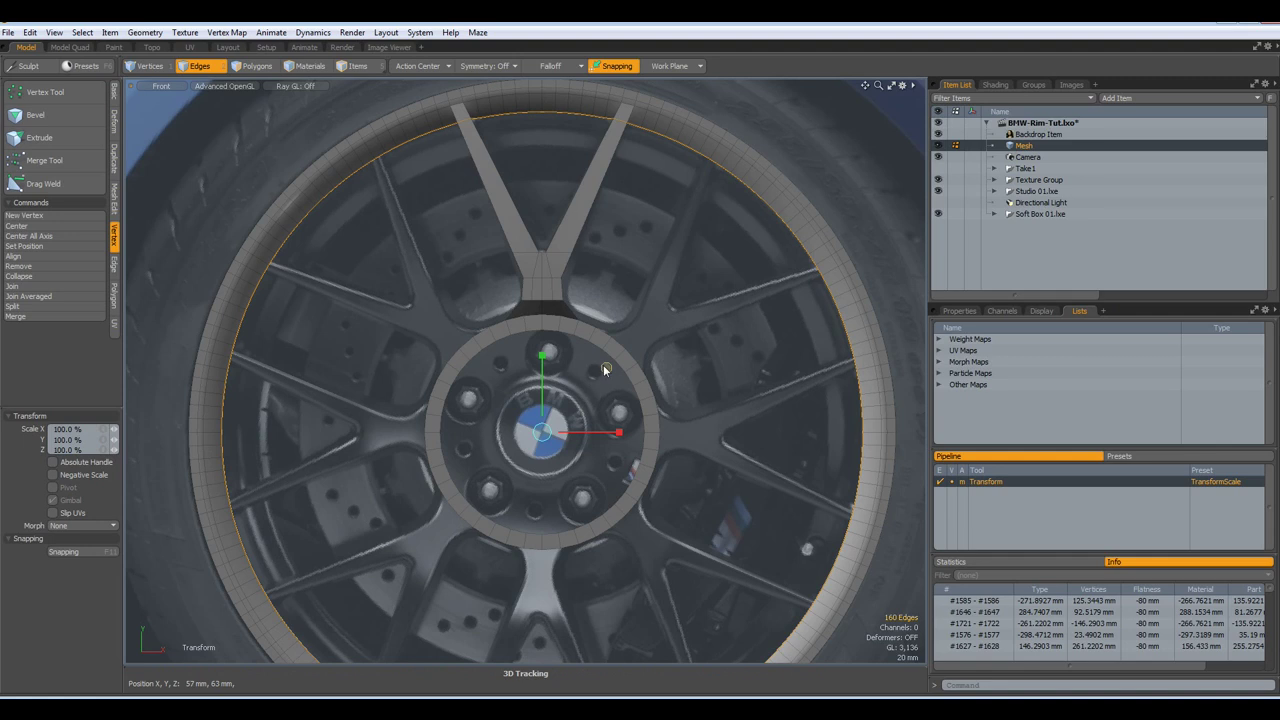
drag(606, 370, 576, 393)
key(space)
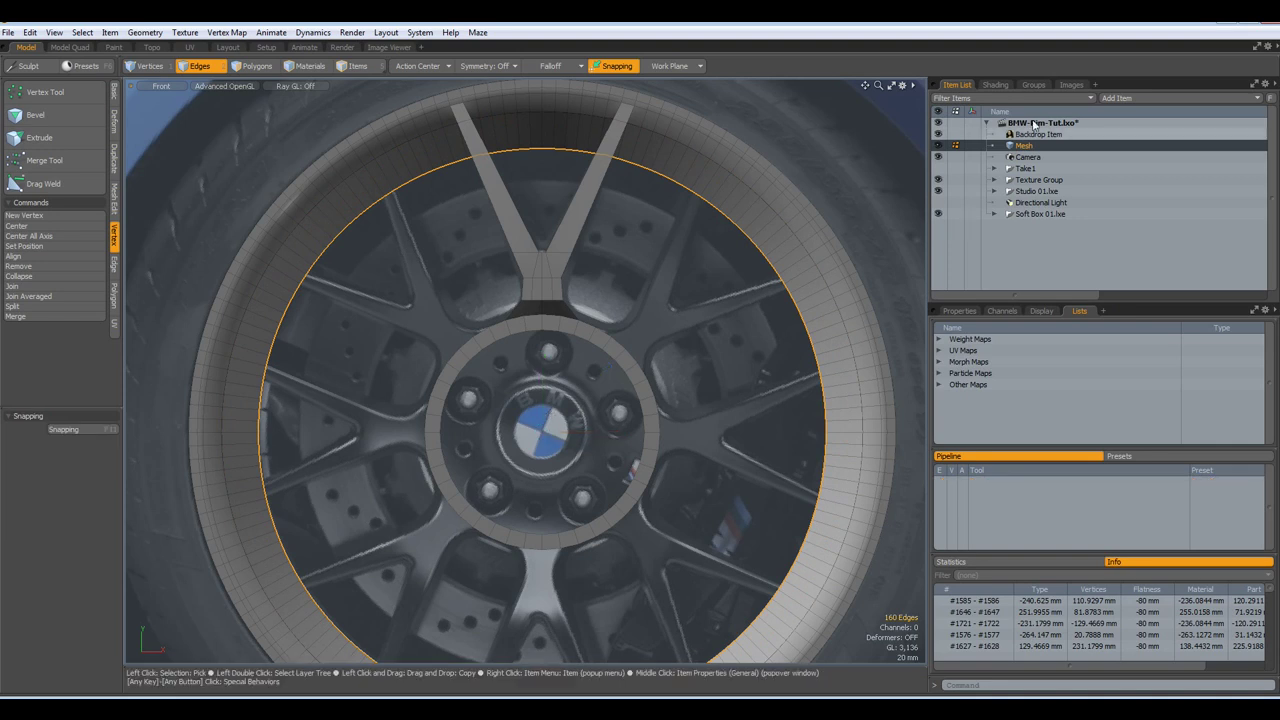
click(938, 133)
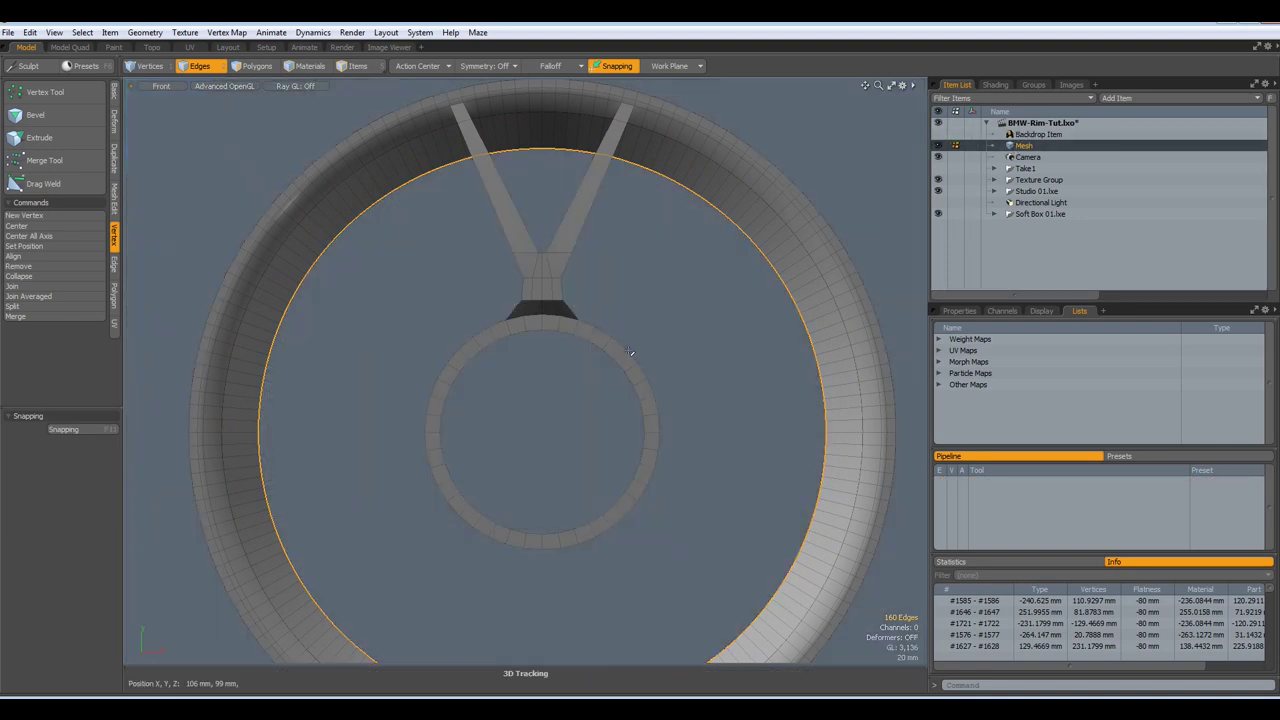
Extend the scaled-in rear edge loop by -30 mm in Z and deselect it
key(ctrl+space)
click(646, 364)
alt+drag(663, 393, 740, 443)
key(shift+x)
click(559, 424)
drag(505, 420, 537, 422)
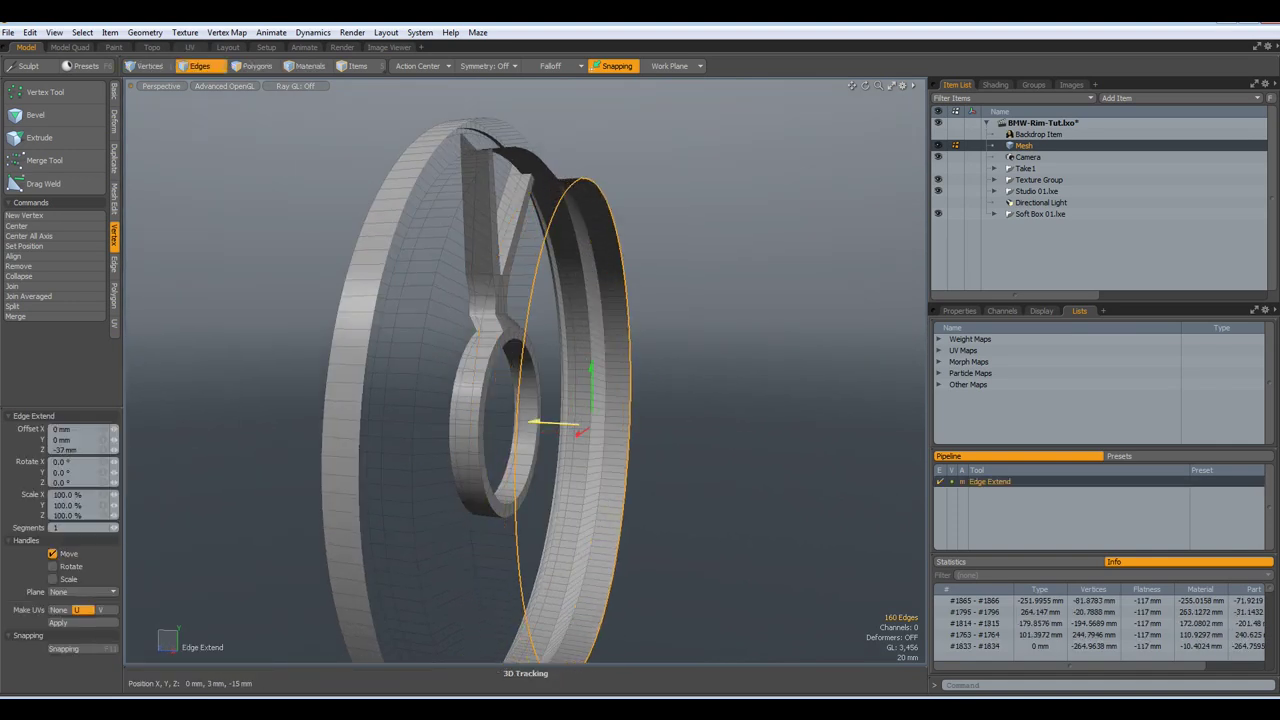
click(95, 450)
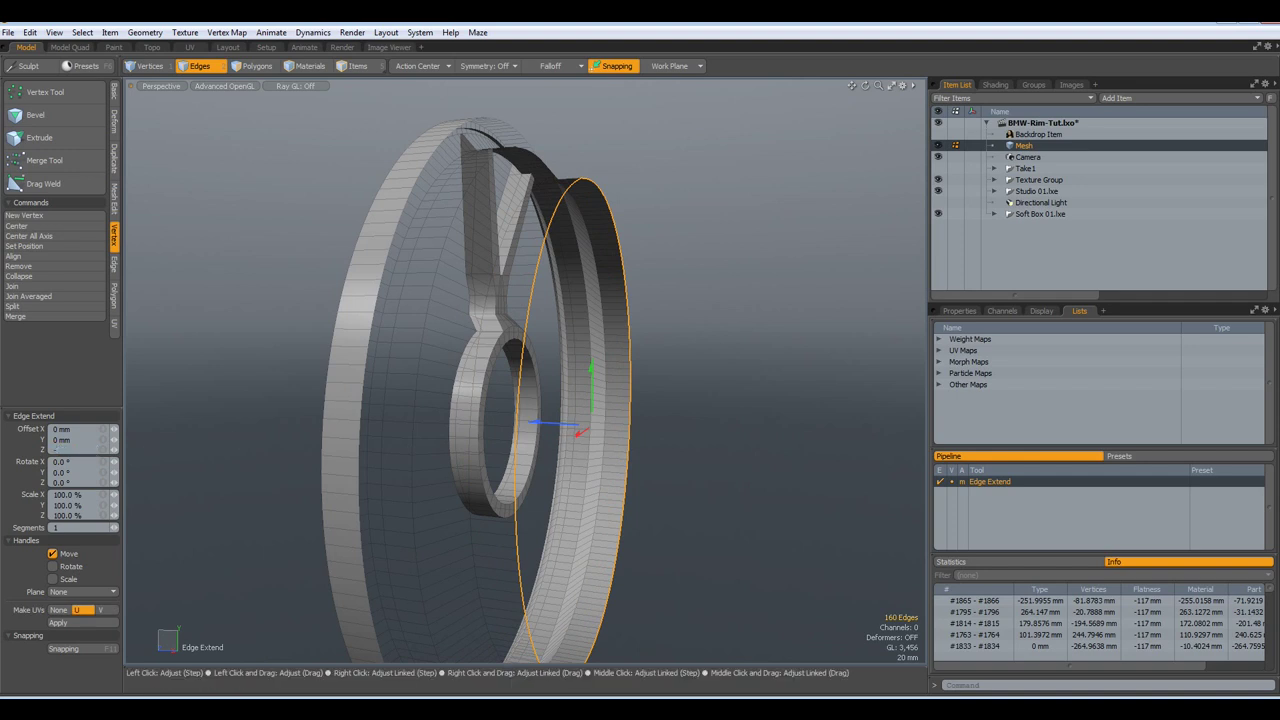
key(Return)
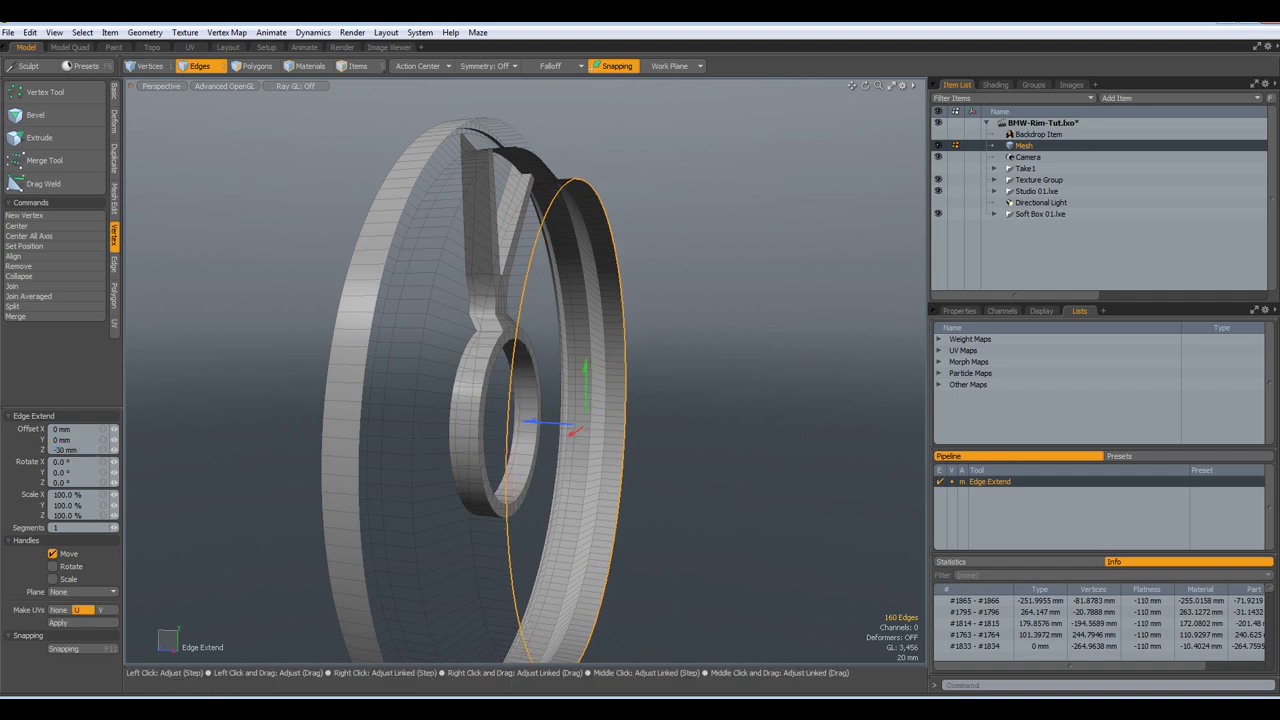
key(space)
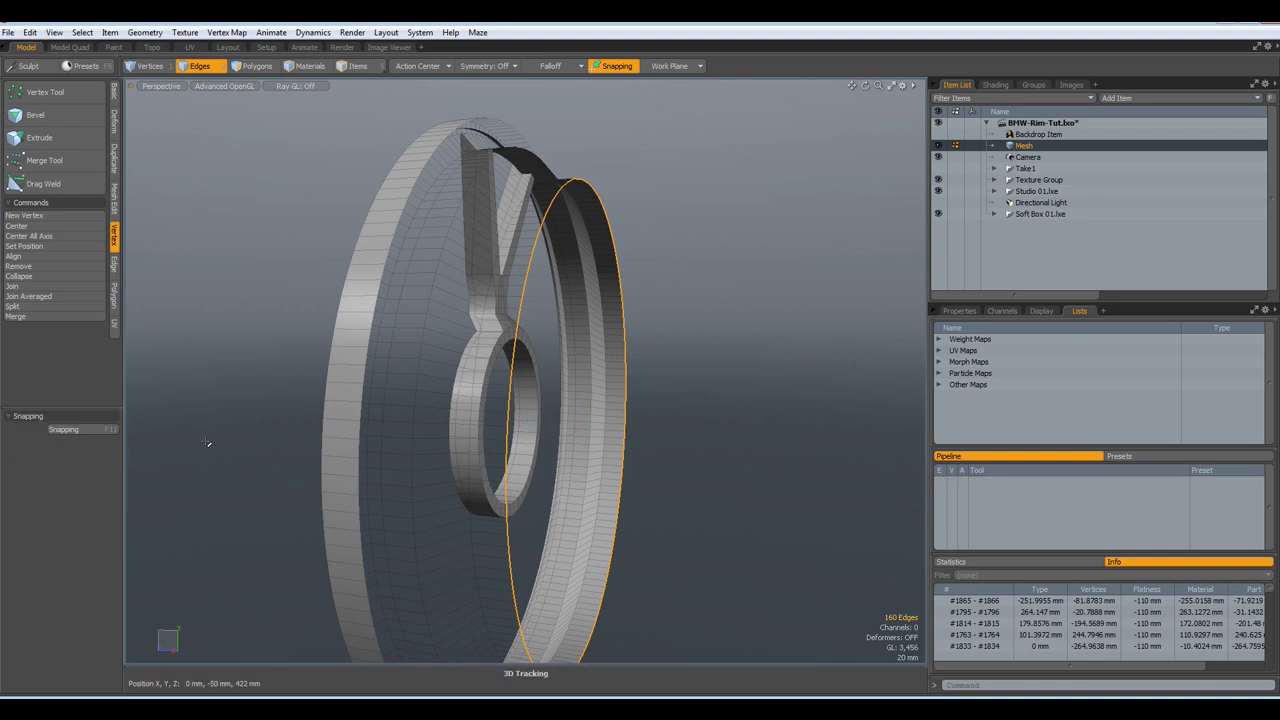
click(206, 442)
Select the three rearmost polygon loops of the rim's inner barrel and duplicate them in place with copy and paste
mouse_move(591, 594)
alt+mouse_down()
mouse_move(622, 588)
mouse_move(566, 600)
mouse_move(590, 588)
alt+mouse_up()
scroll(607, 574, up, 5)
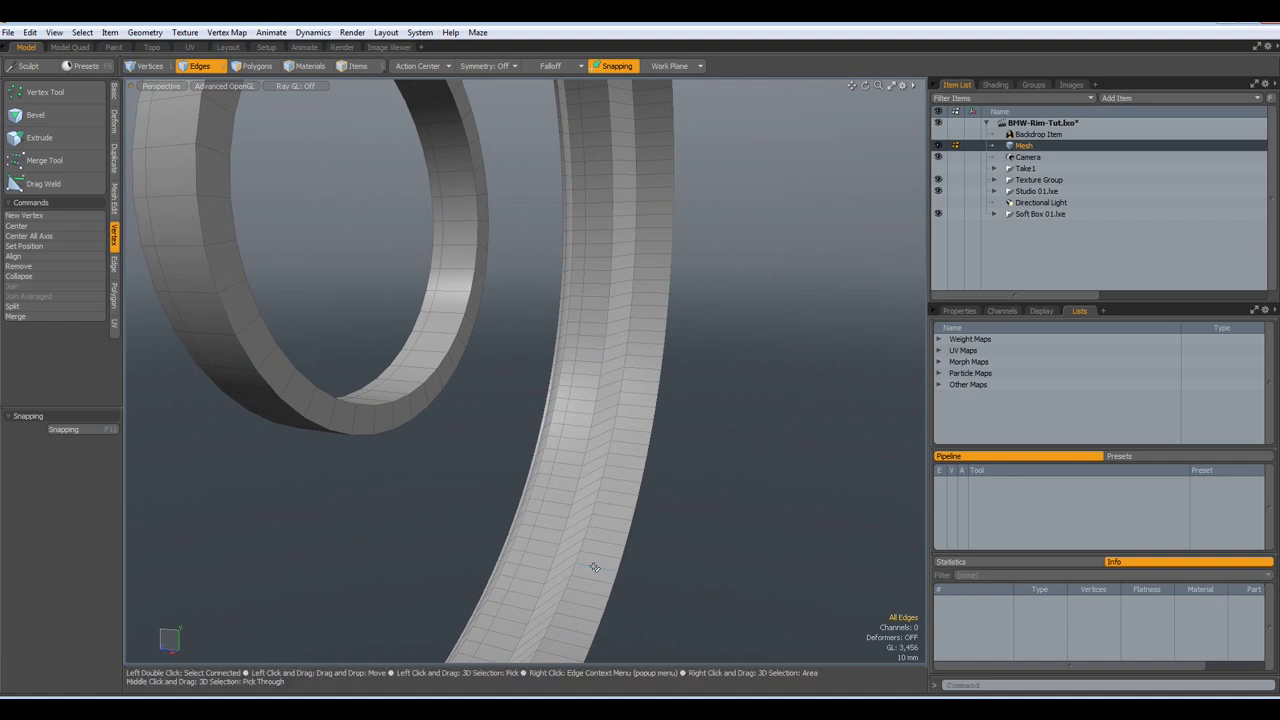
key(3)
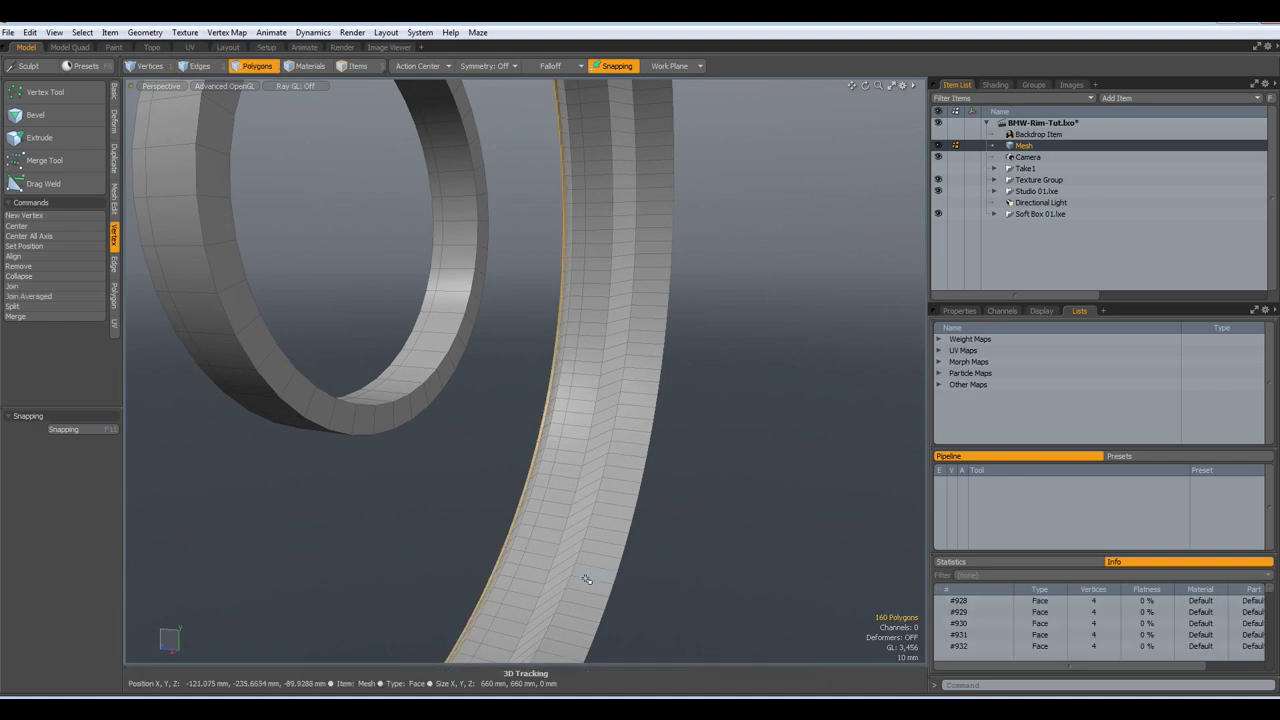
mouse_move(585, 598)
mouse_down()
mouse_move(595, 549)
mouse_move(574, 532)
mouse_up()
shift+click(582, 572)
shift+click(545, 536)
shift+click(550, 522)
key(l)
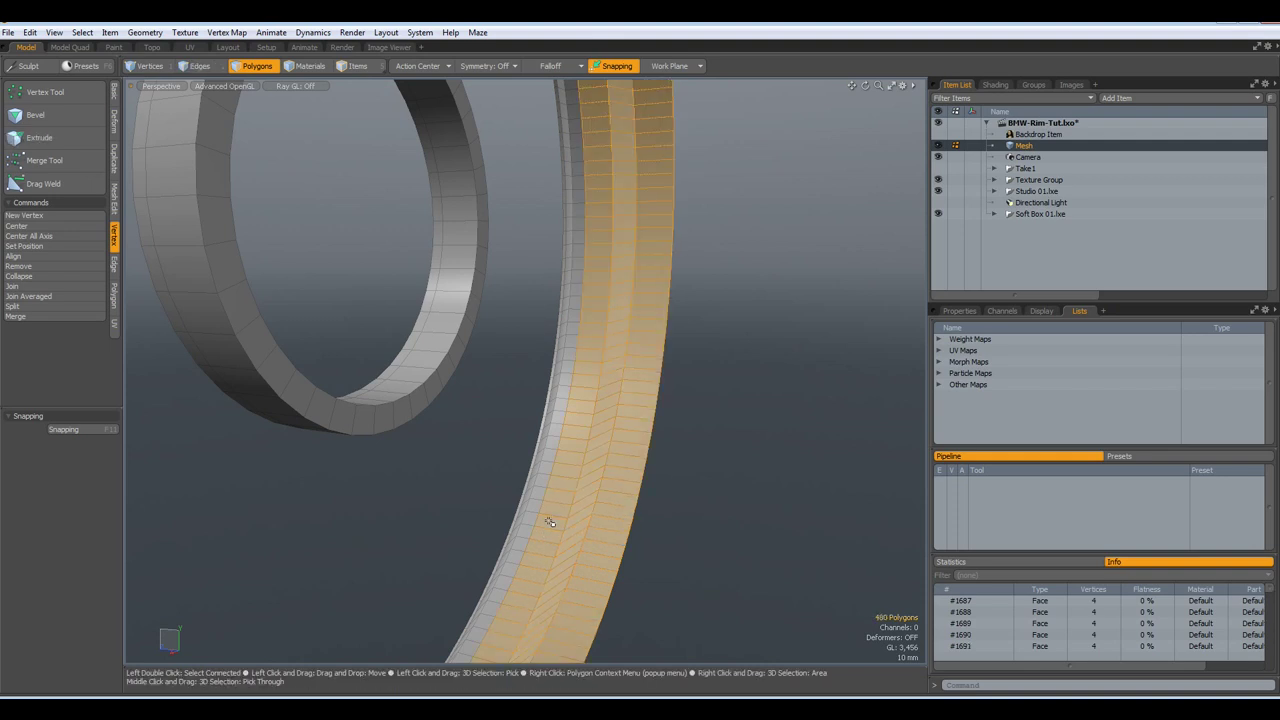
scroll(590, 505, down, 4)
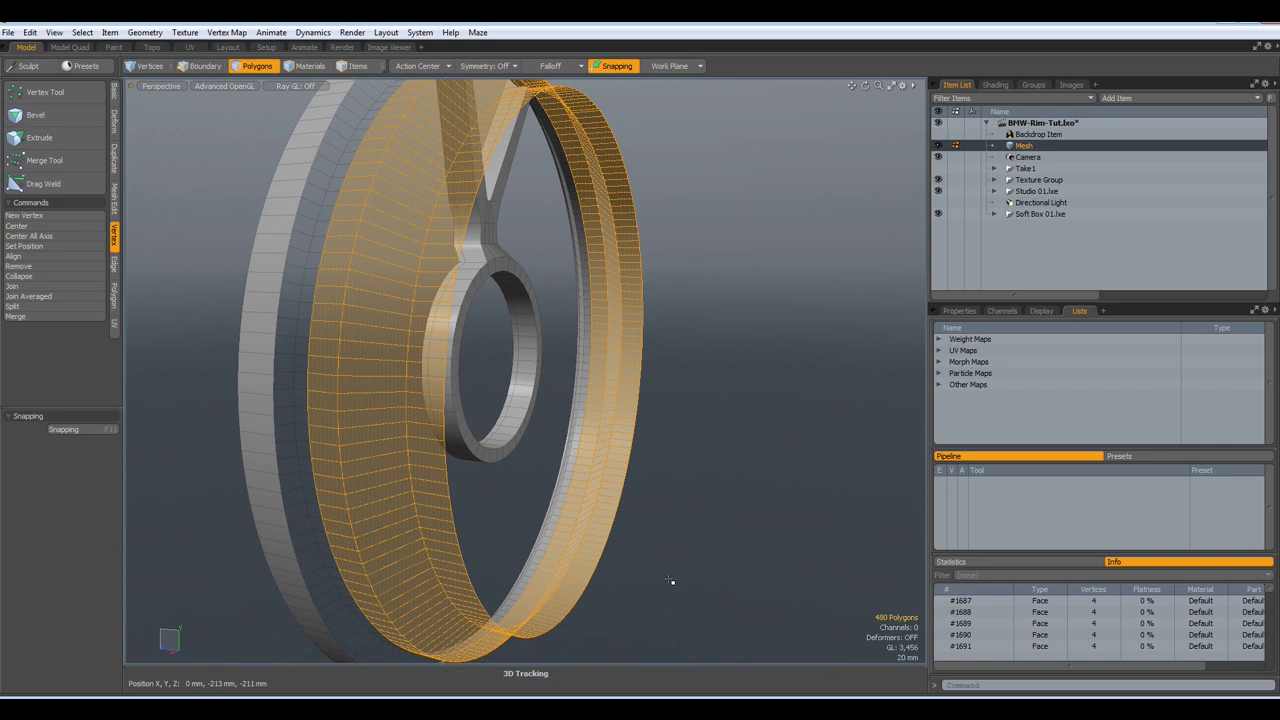
key(Delete)
key(ctrl+z)
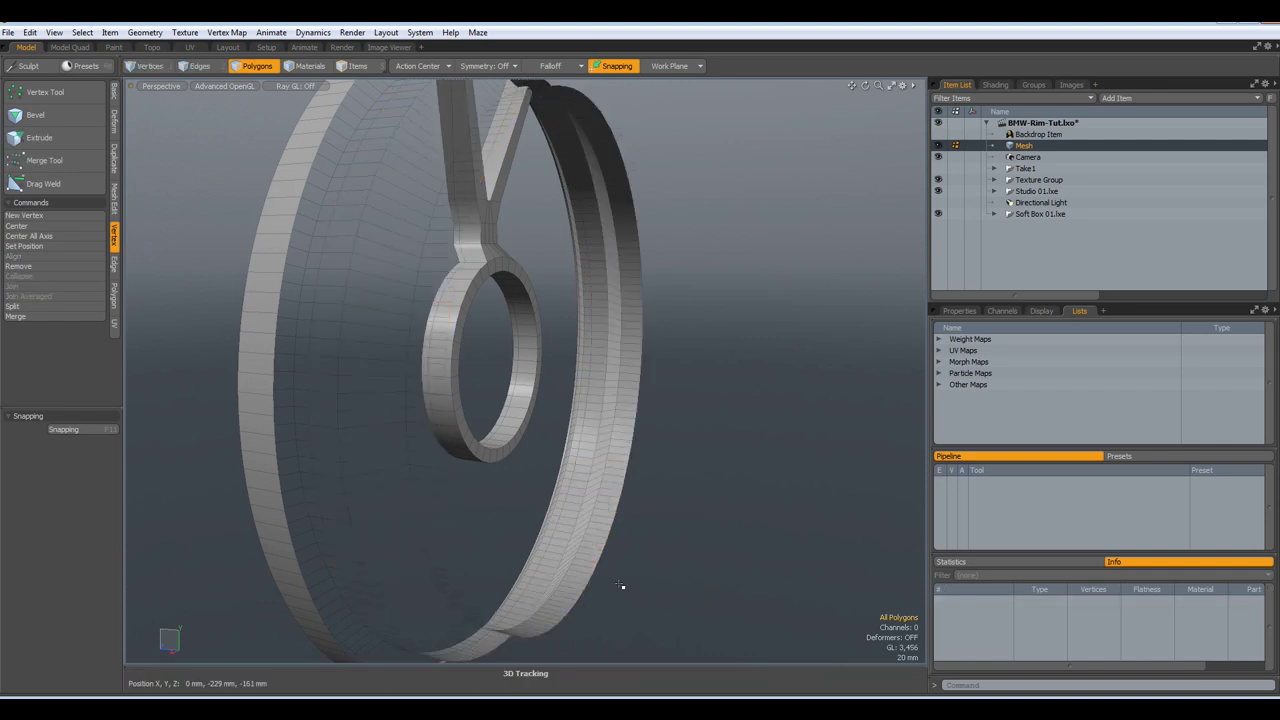
key(ctrl+z)
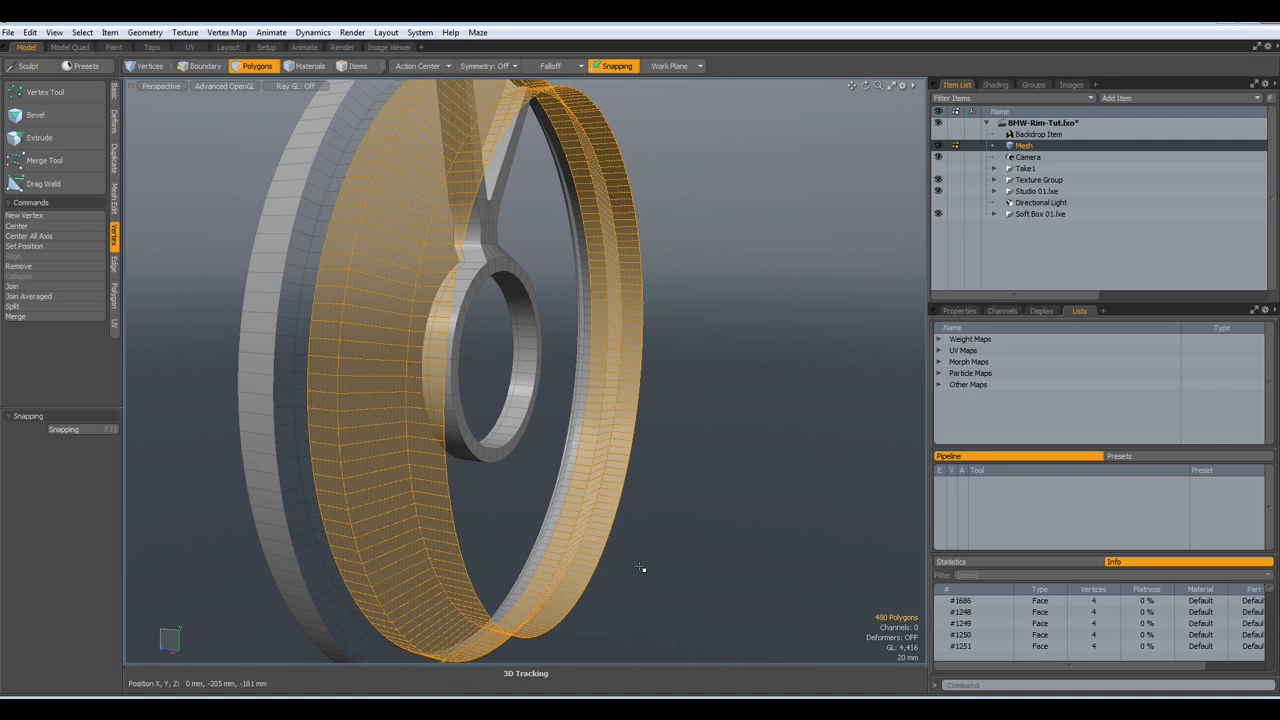
Scale the duplicated rear barrel loops to 102.5% in X and Y around the wheel center
key(KP_2)
key(ctrl+KP_1)
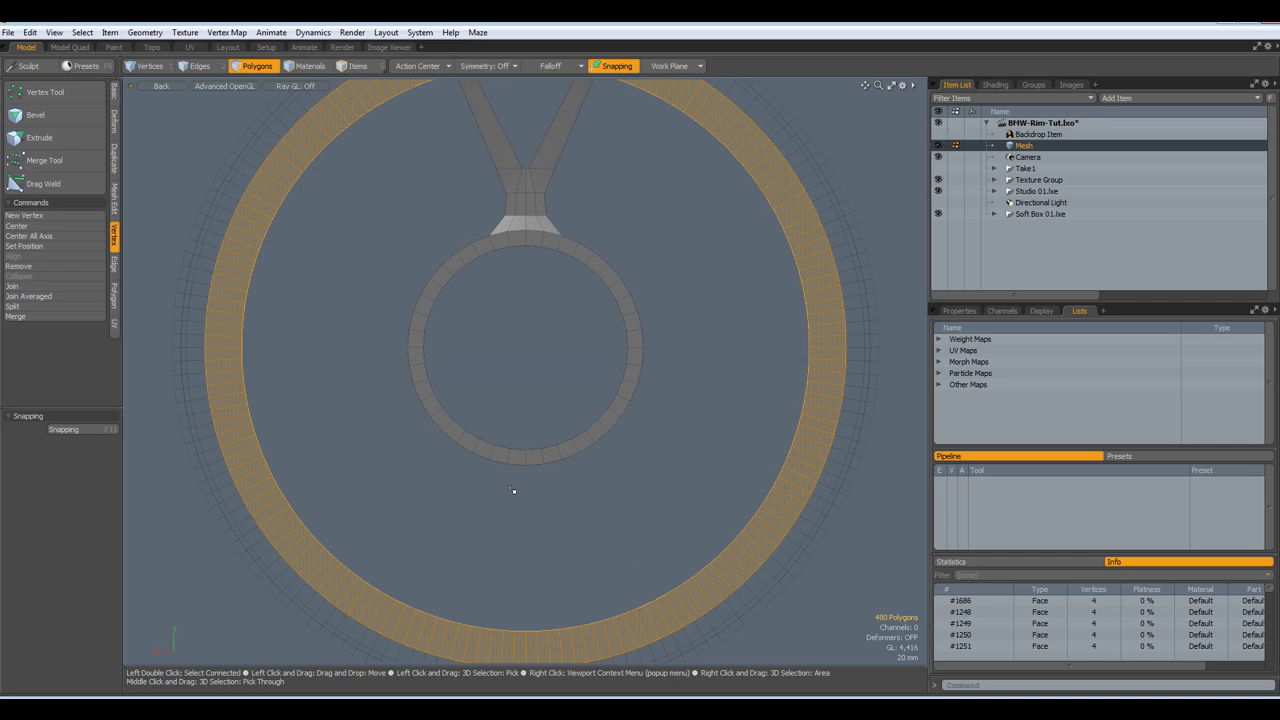
key(r)
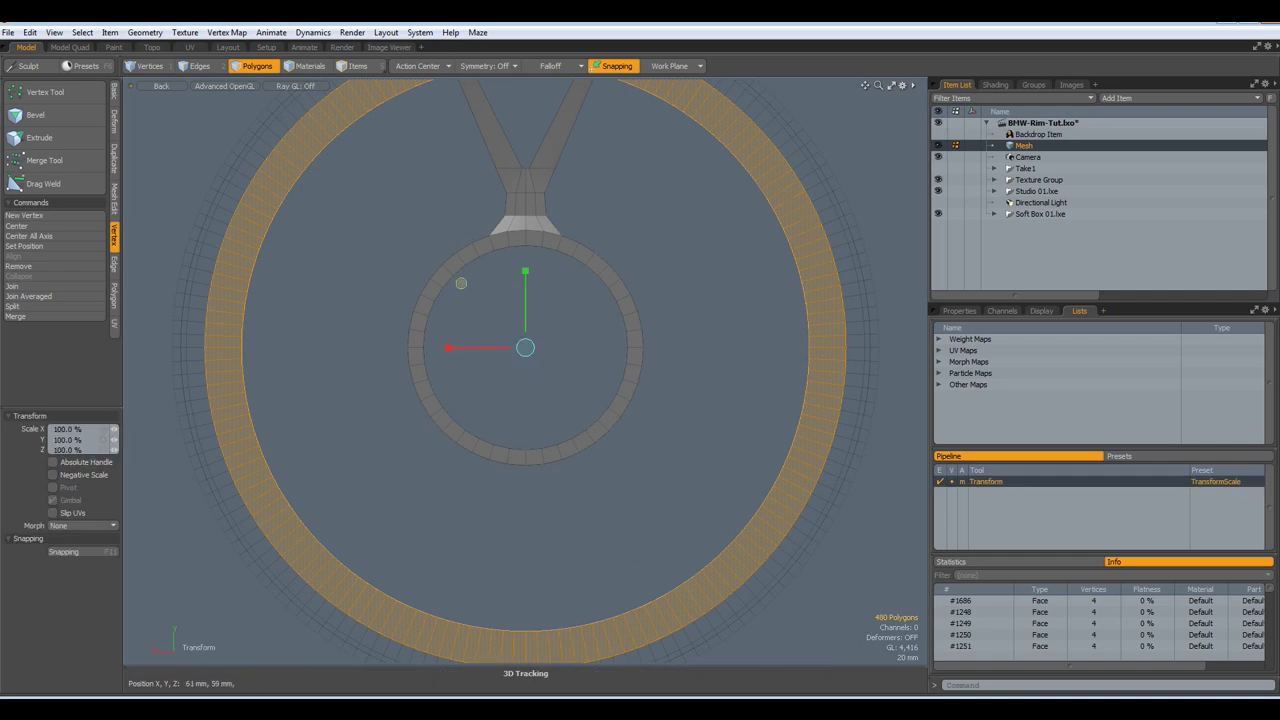
drag(460, 285, 470, 282)
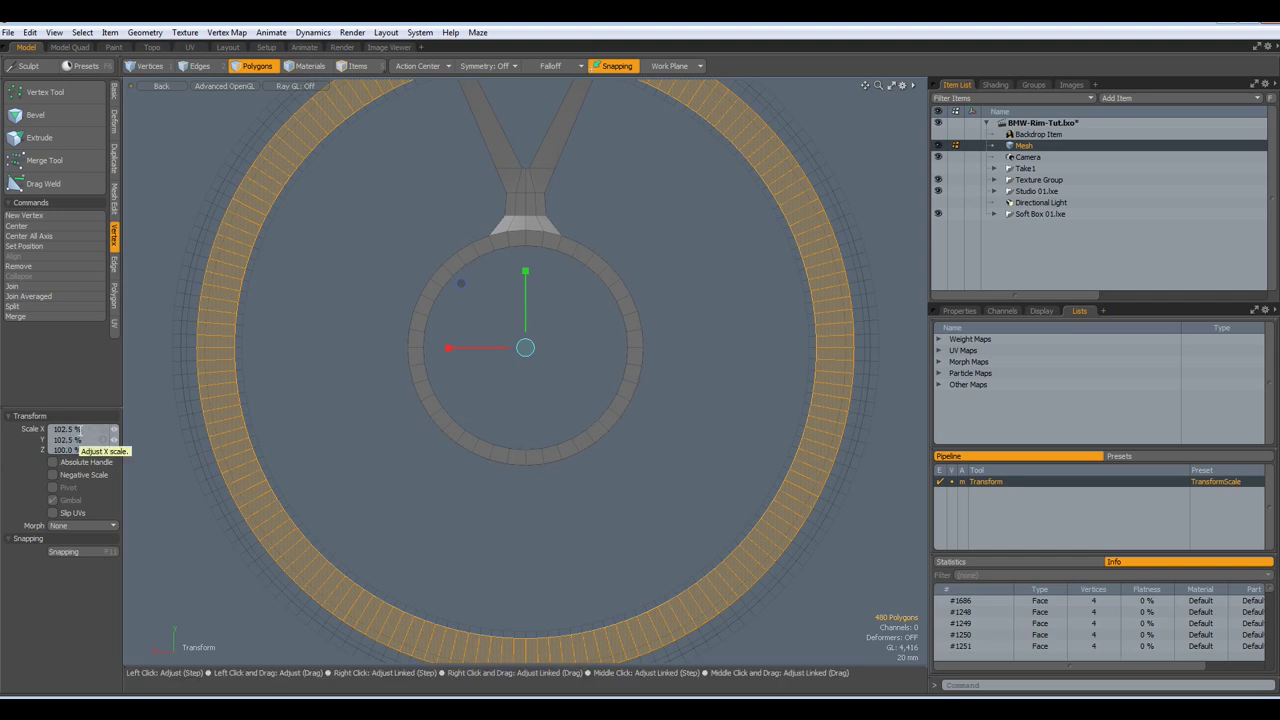
key(ctrl+space)
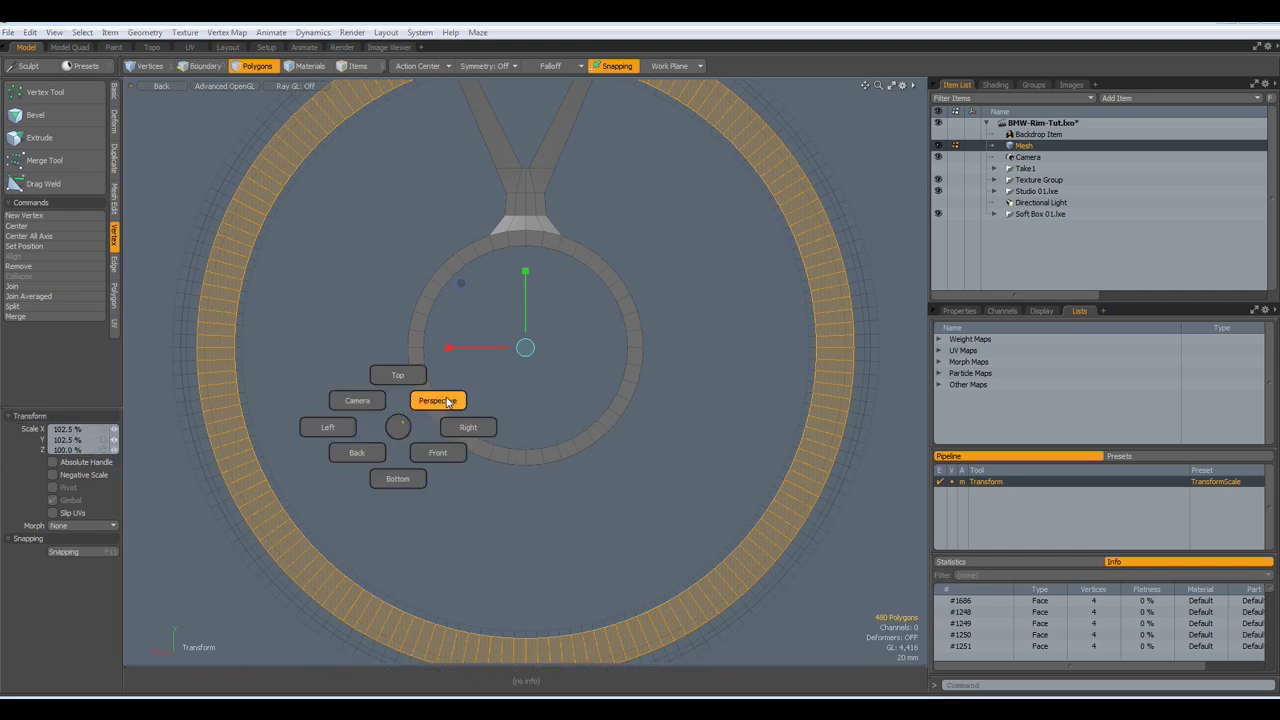
click(437, 401)
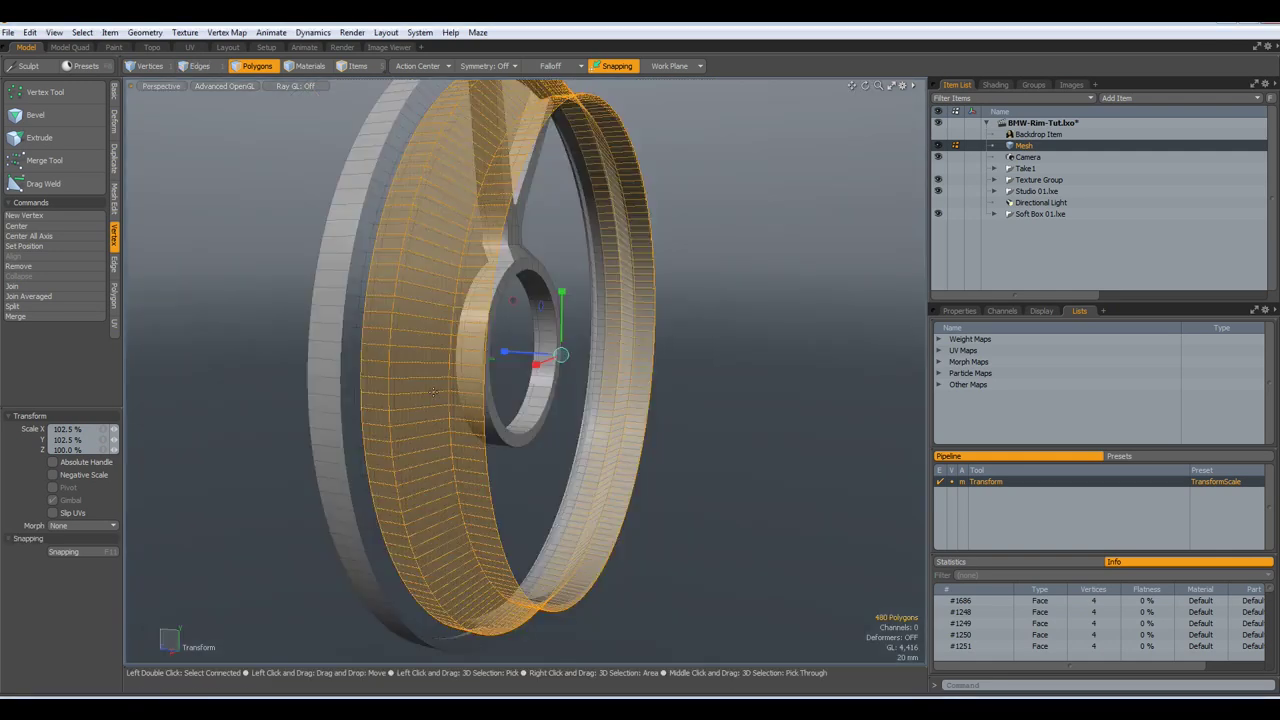
Flip the enlarged barrel polygons so they face outward and clear the selection
key(f)
click(775, 461)
key(Escape)
key(Escape)
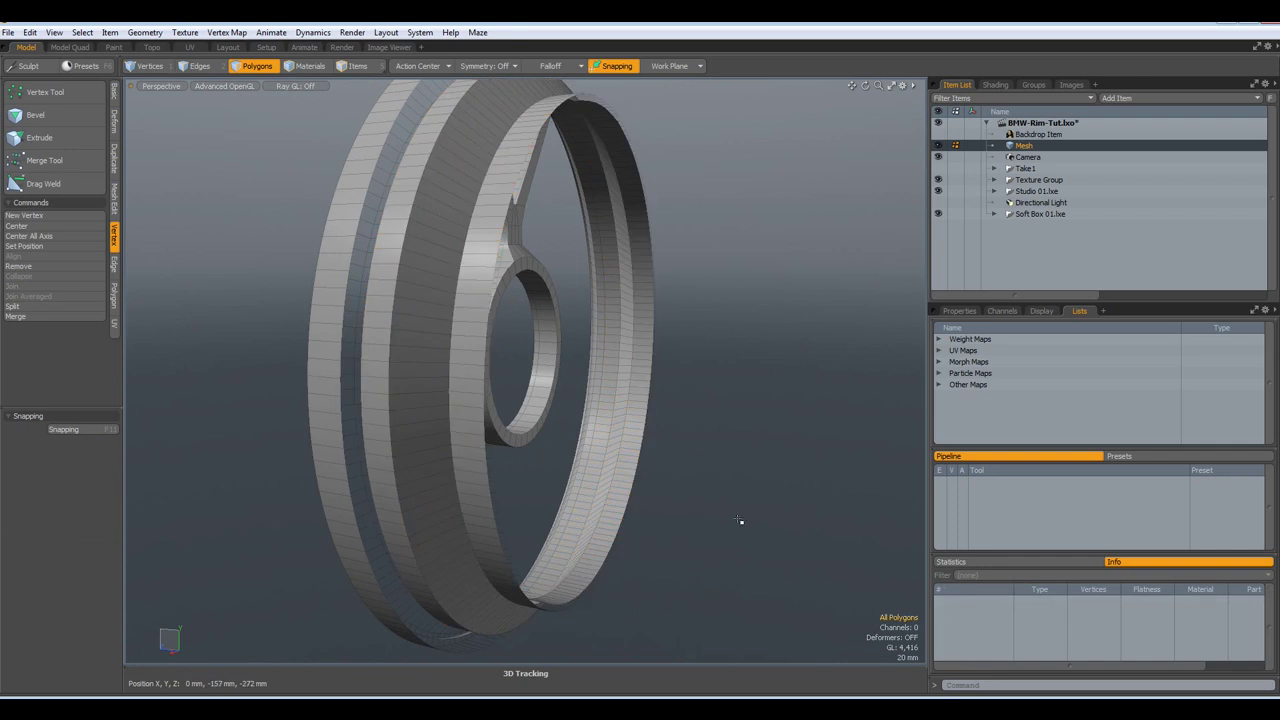
Merge the mesh's coincident vertices with the Automatic range
alt+drag(674, 551, 768, 551)
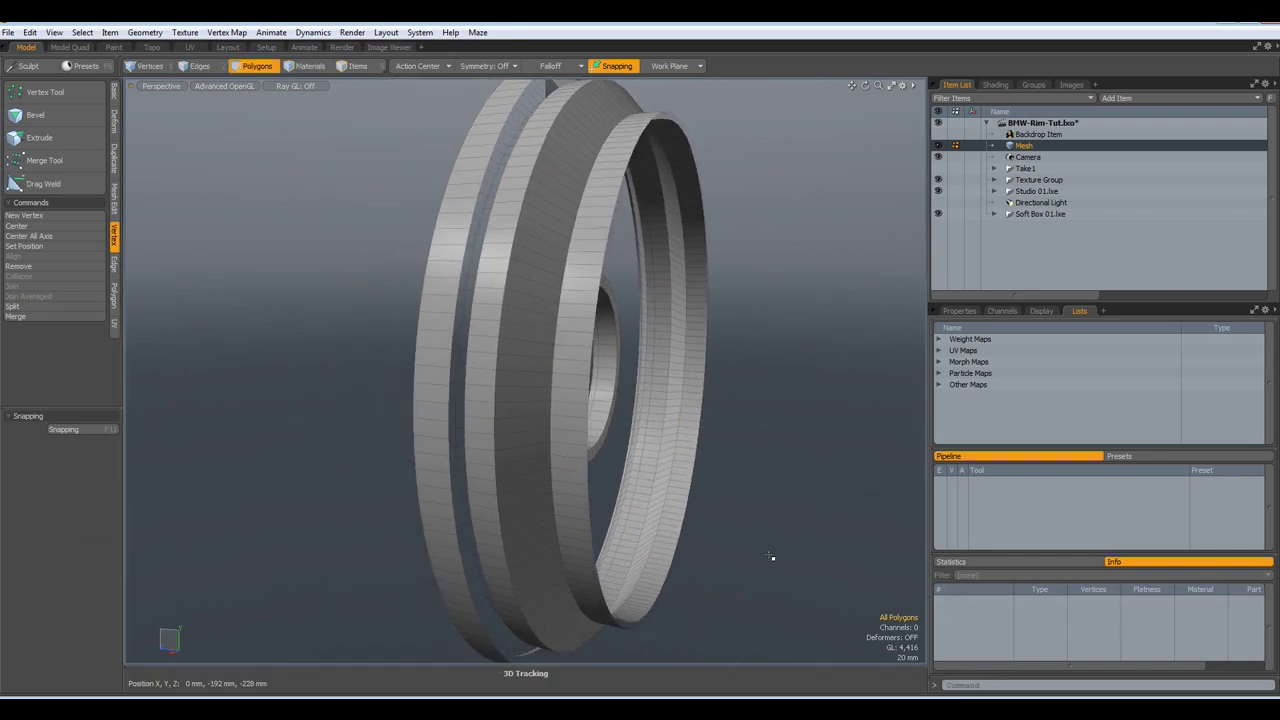
click(47, 319)
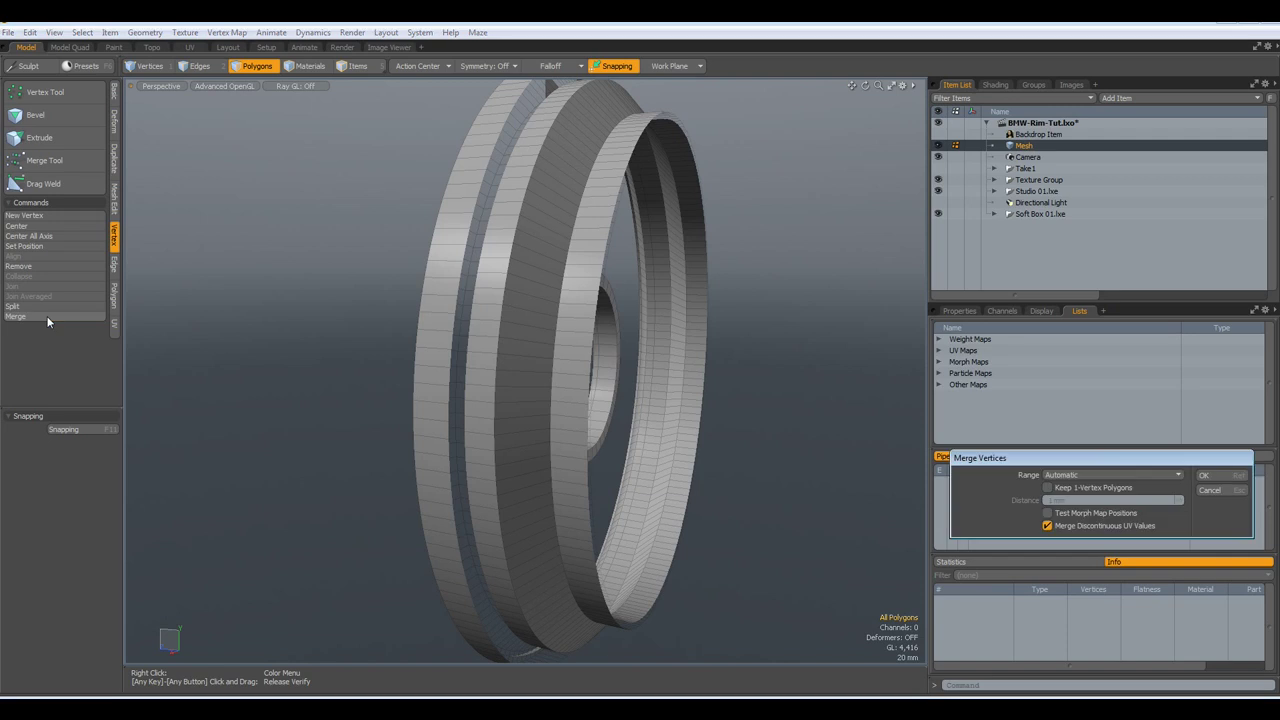
click(1115, 479)
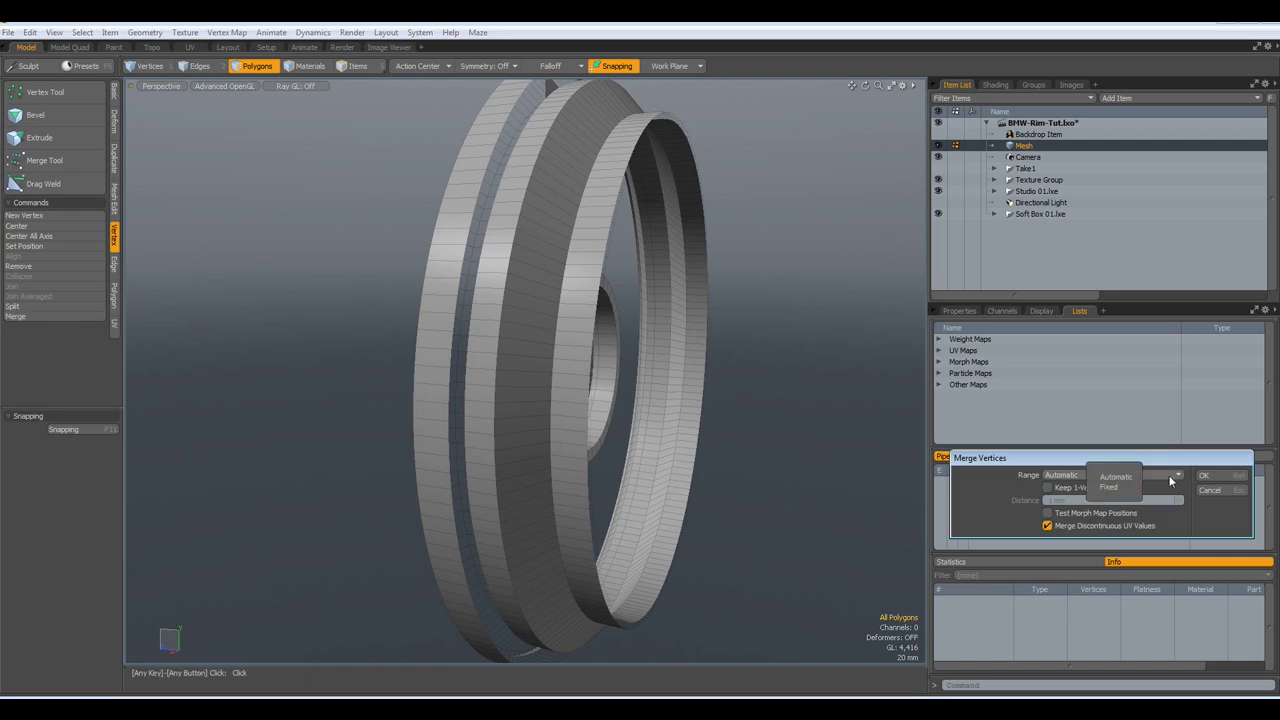
click(1214, 476)
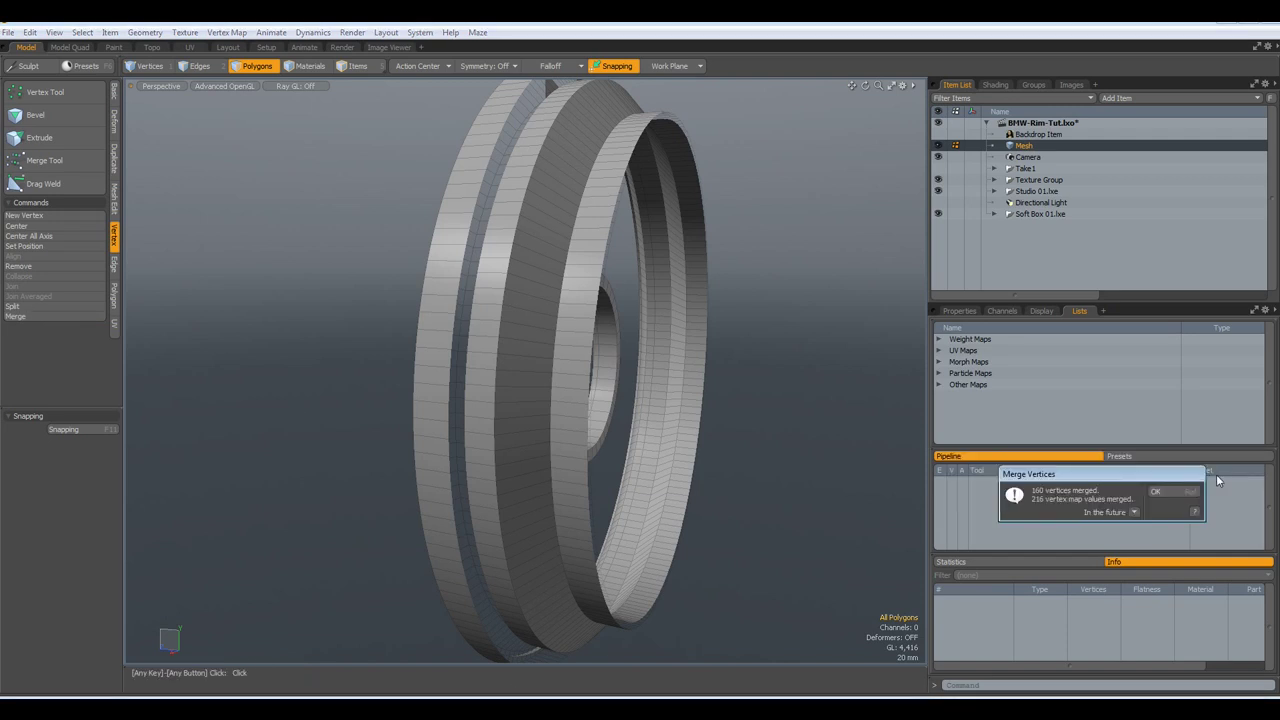
click(1165, 492)
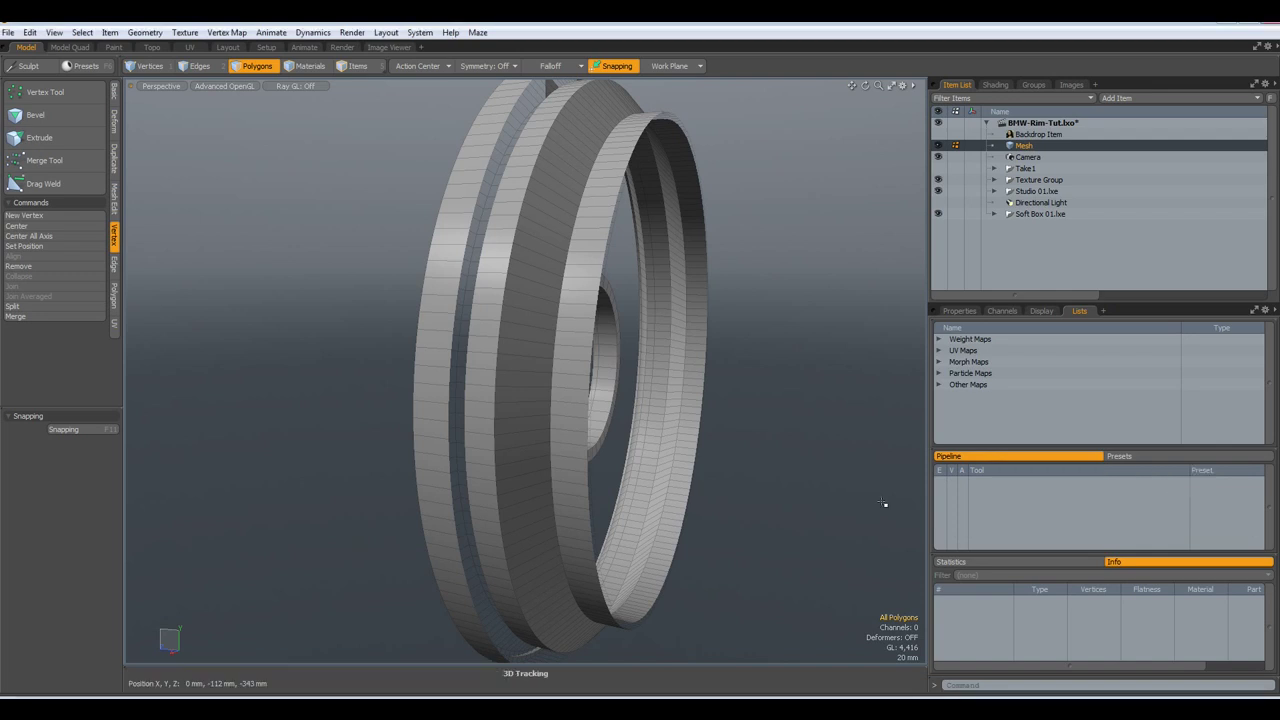
Bridge the two edge loops across the gap between the front outer ring and the outer barrel shell
key(2)
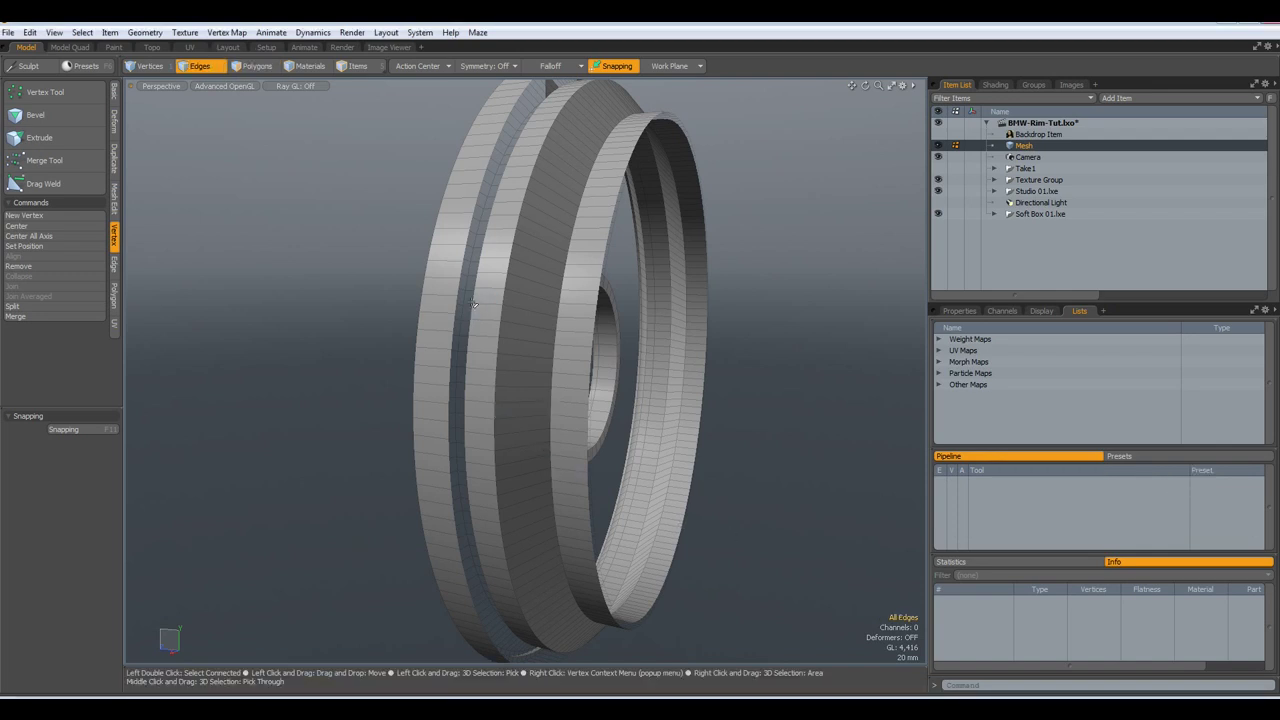
double_click(472, 298)
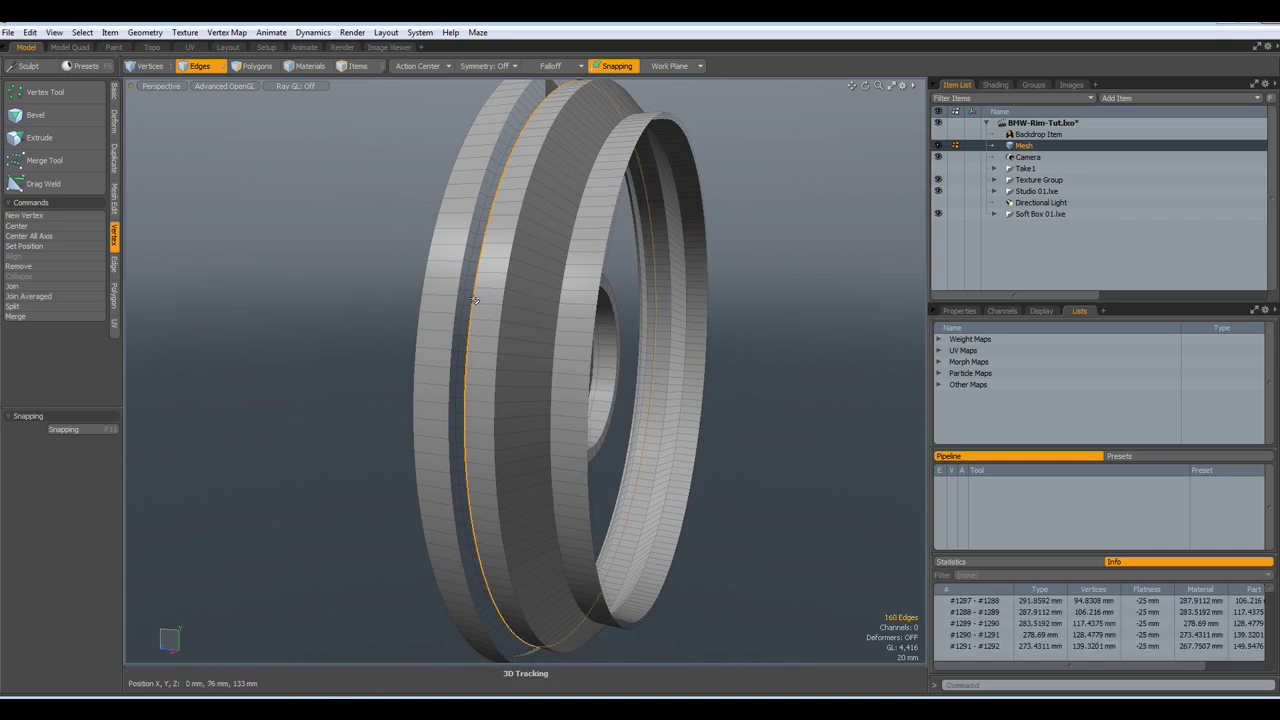
shift+double_click(458, 288)
key(alt+b)
click(294, 434)
key(q)
alt+drag(291, 482, 318, 421)
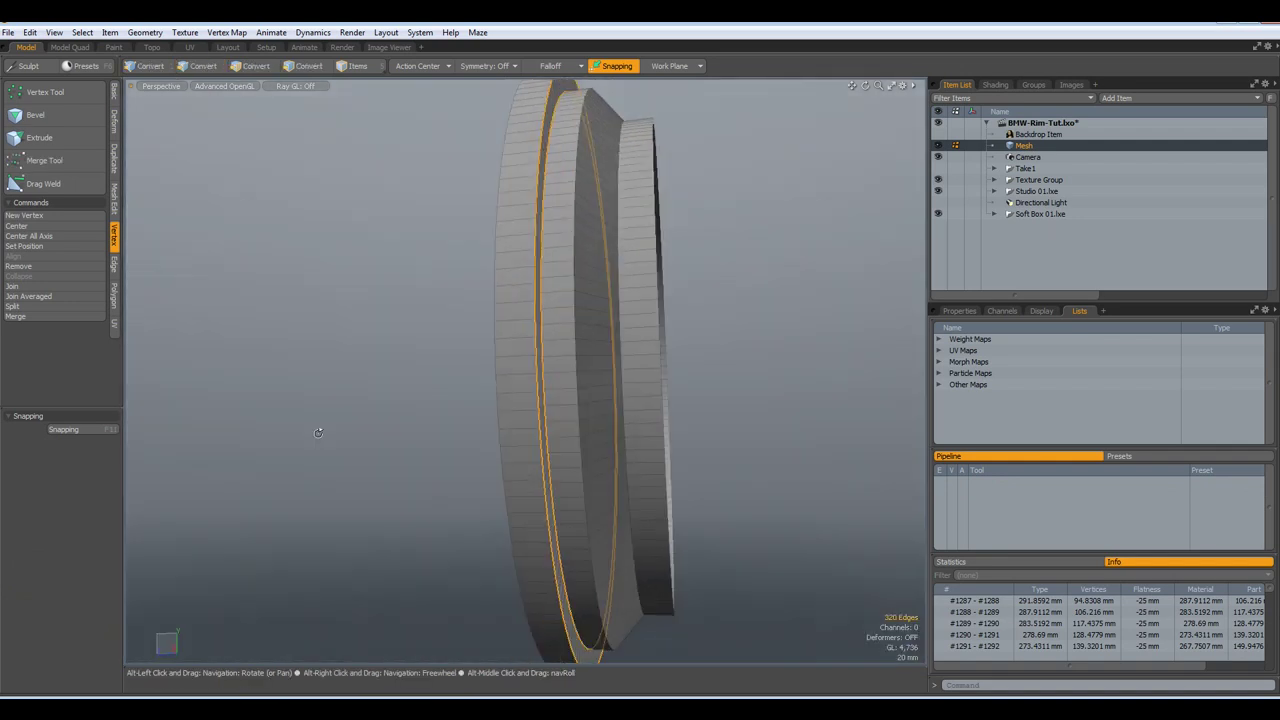
alt+drag(318, 432, 429, 434)
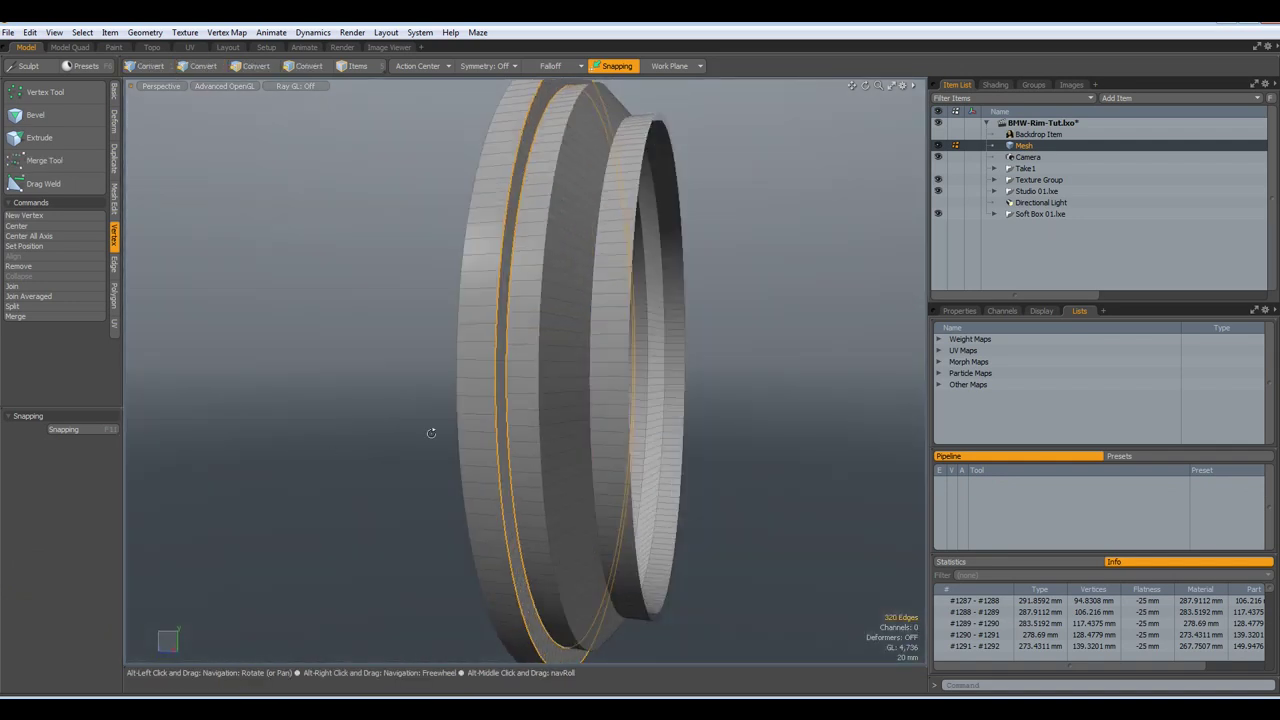
Move the front edge loop of the new bridge forward along Z to slope the strip toward the outer ring
double_click(495, 372)
key(w)
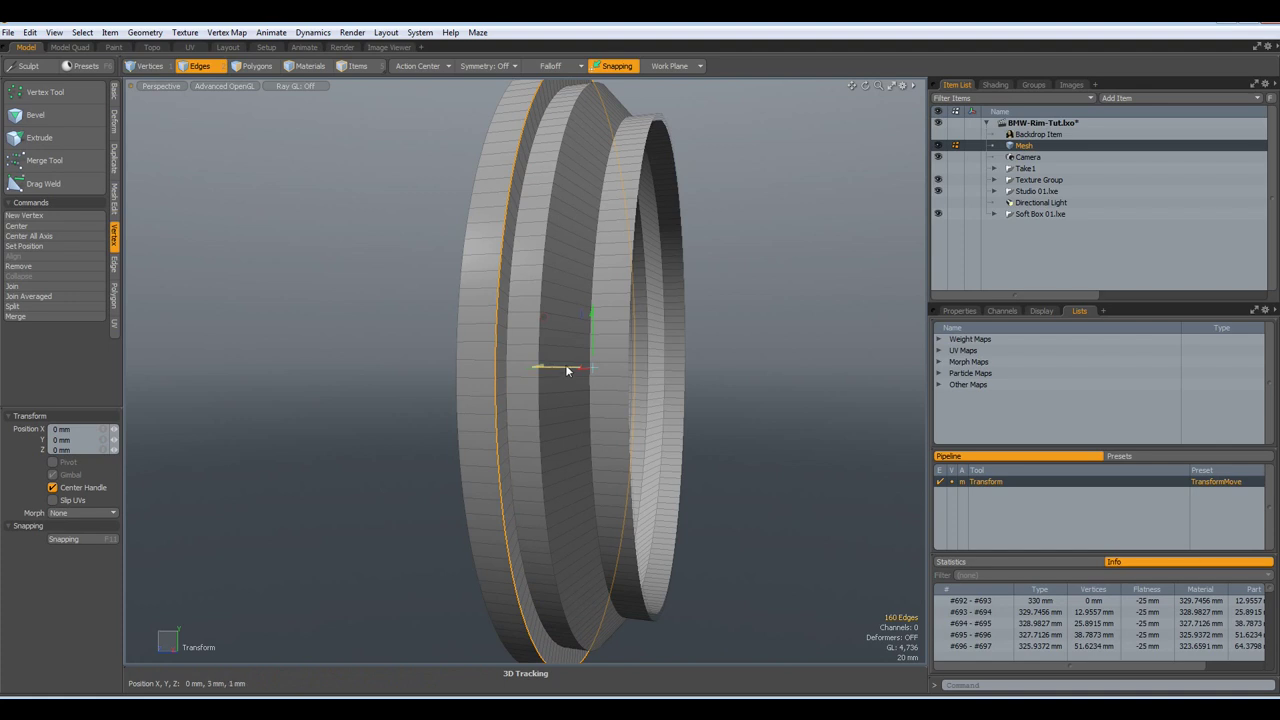
alt+drag(571, 371, 545, 372)
key(space)
click(437, 385)
Show the whole wheel in a straight Front view with the workplane grid visible
alt+drag(436, 384, 665, 406)
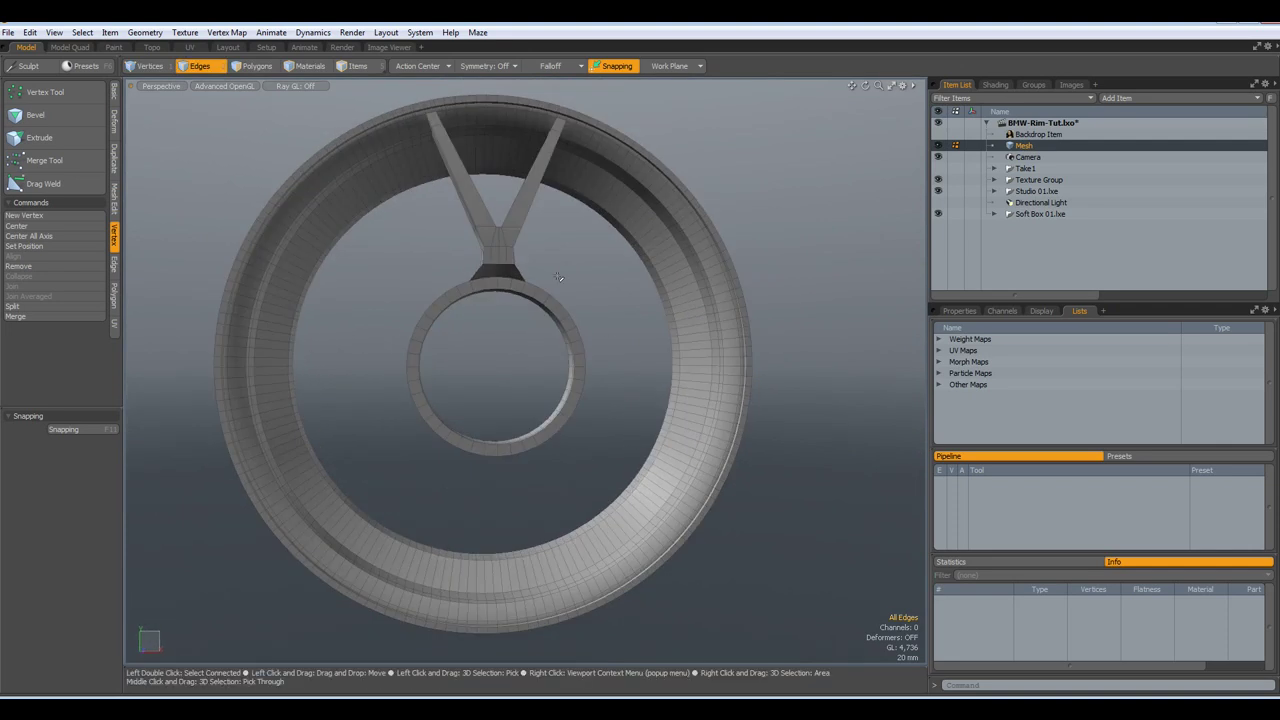
alt+drag(545, 300, 517, 343)
key(KP_2)
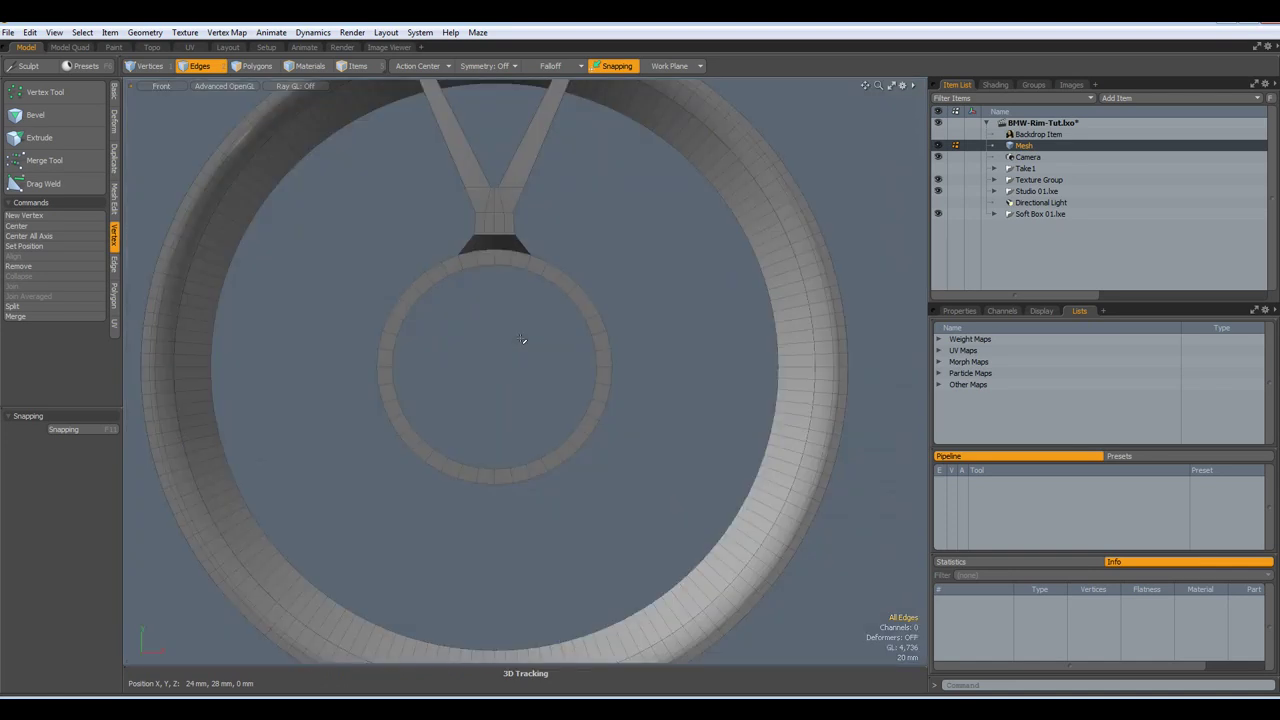
key(ctrl+3)
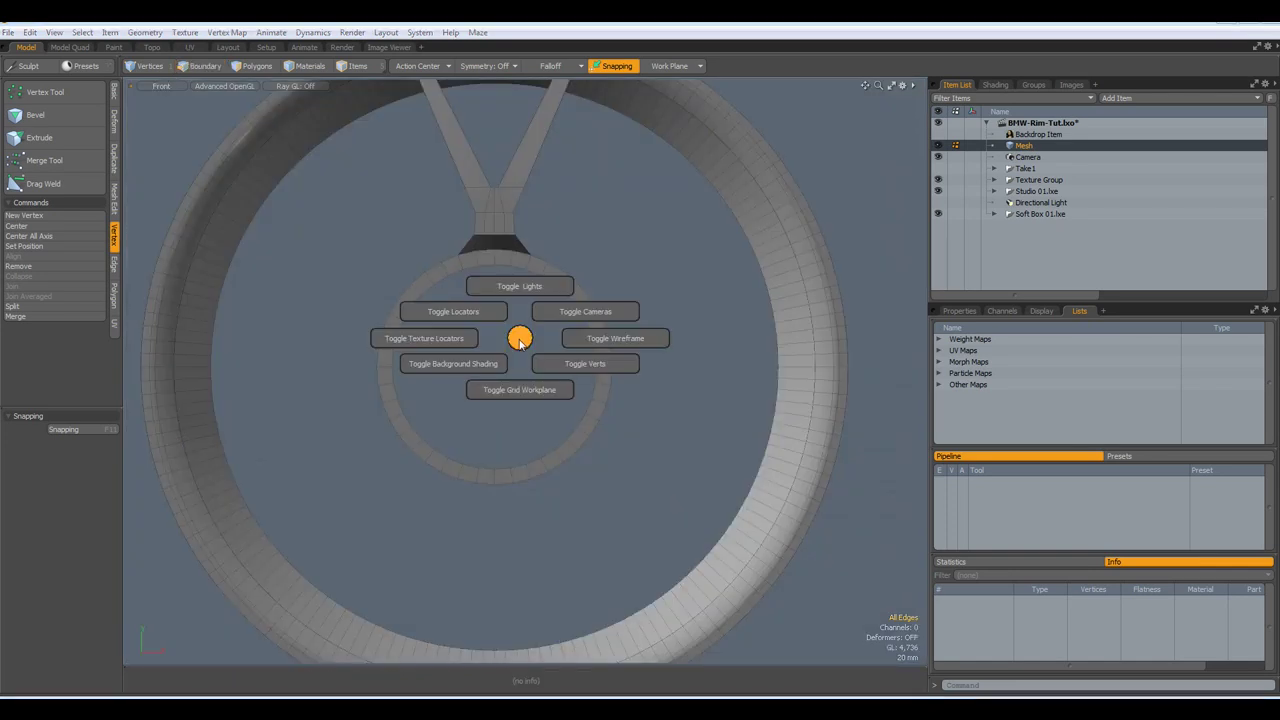
click(510, 392)
scroll(510, 392, down, 3)
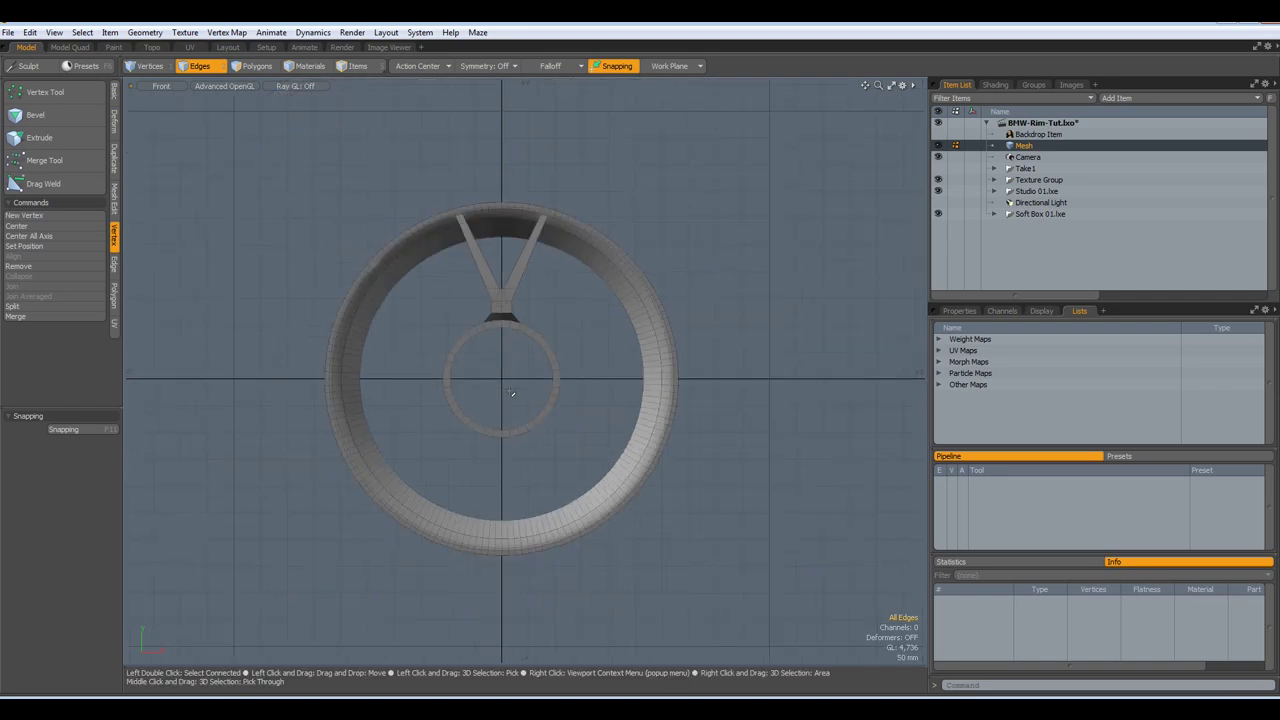
Detach the wheel's lower half by cutting and pasting it in place, and delete the detached half of the hub ring
key(3)
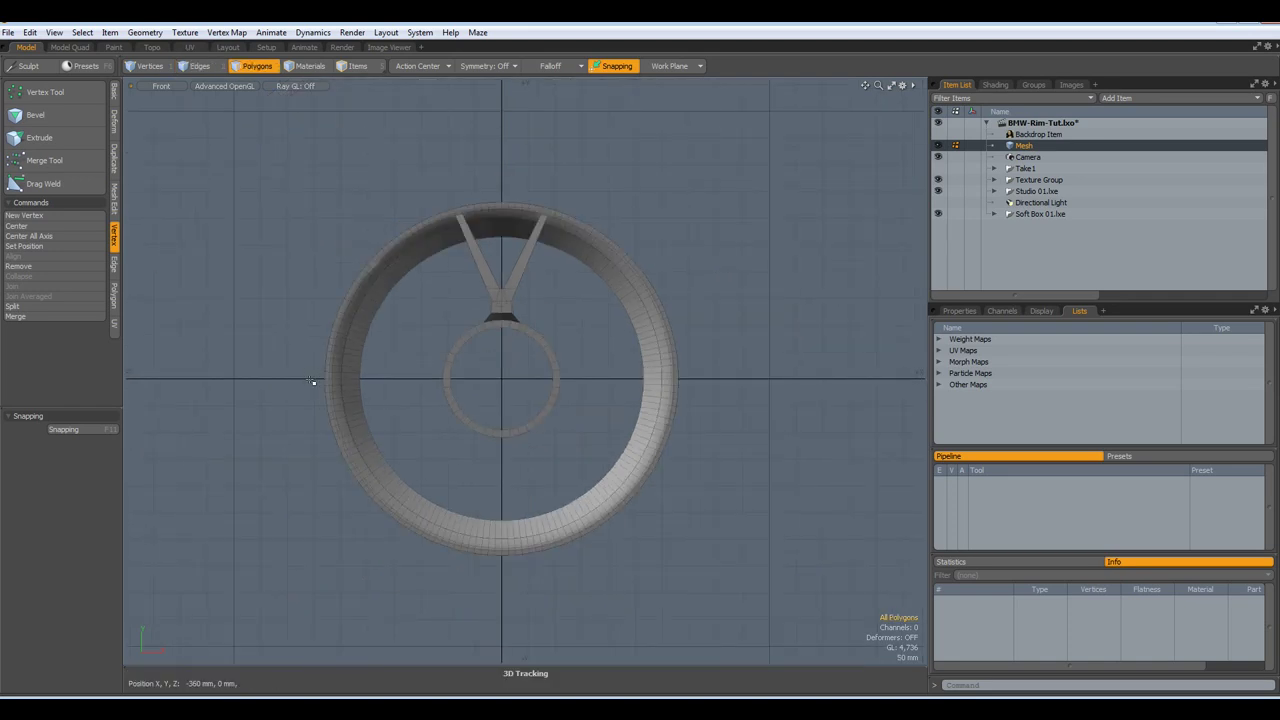
drag(310, 378, 833, 620)
key(ctrl+x)
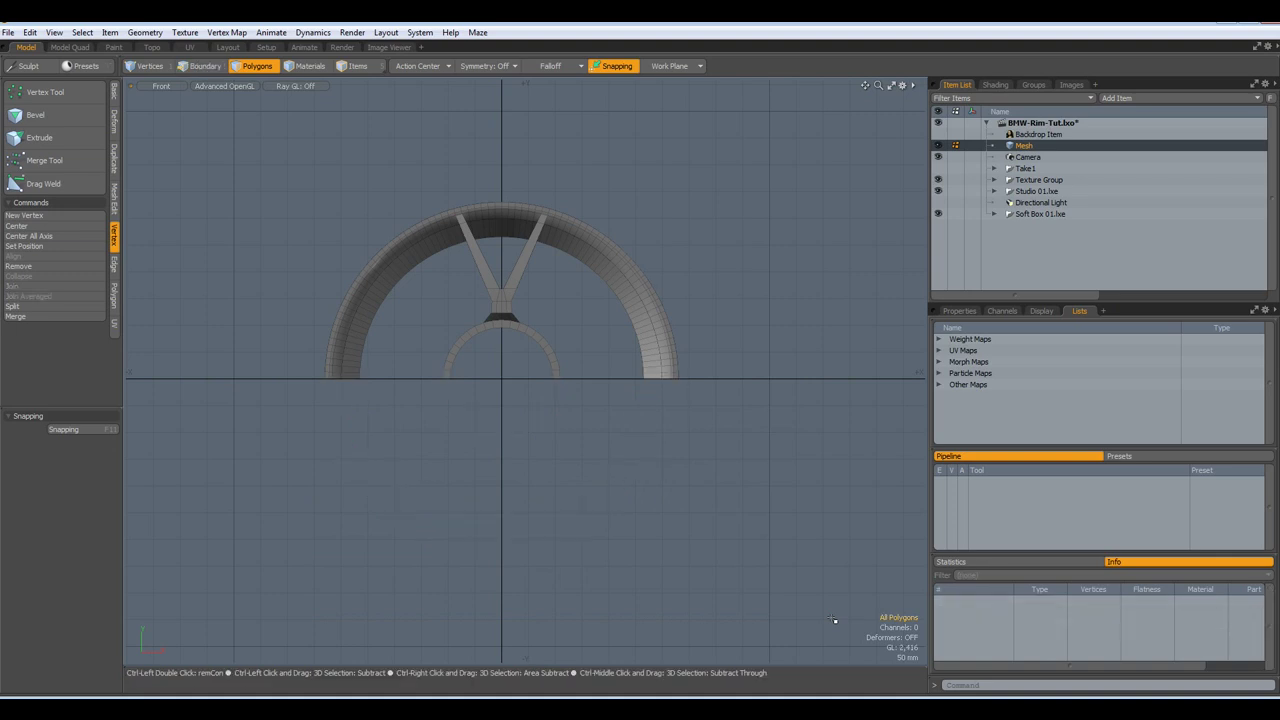
key(ctrl+v)
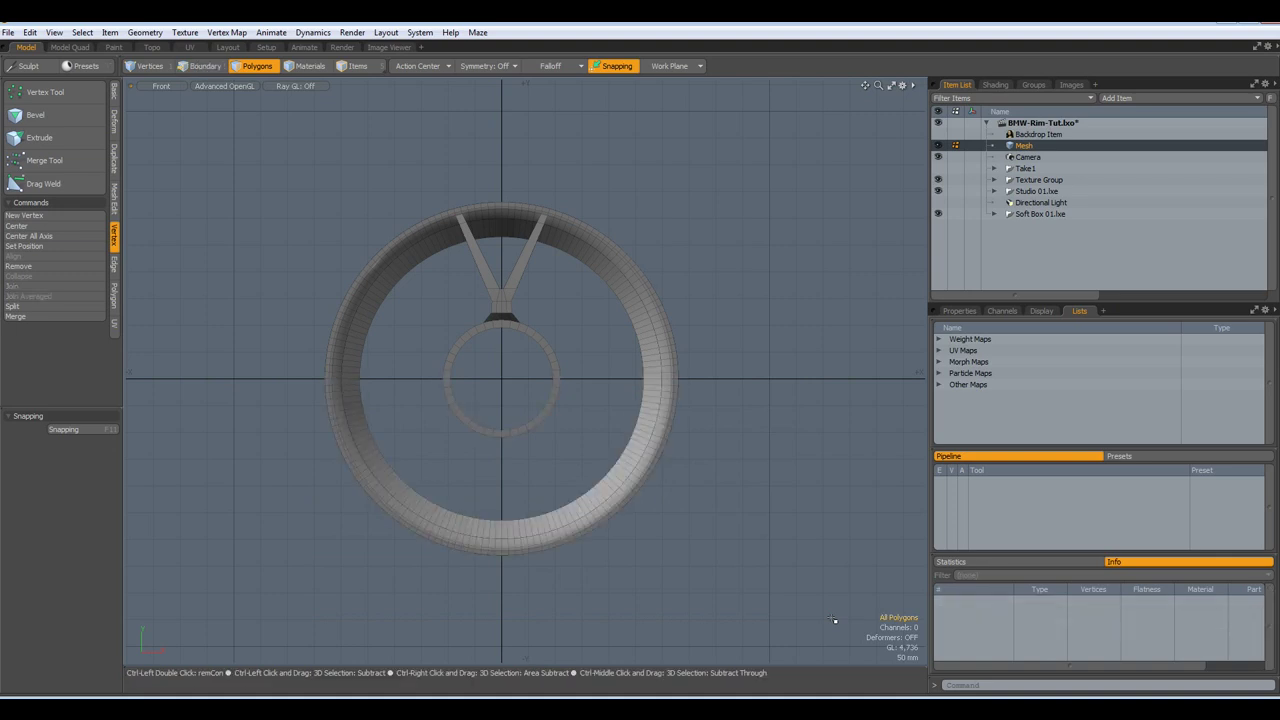
double_click(524, 432)
key(Delete)
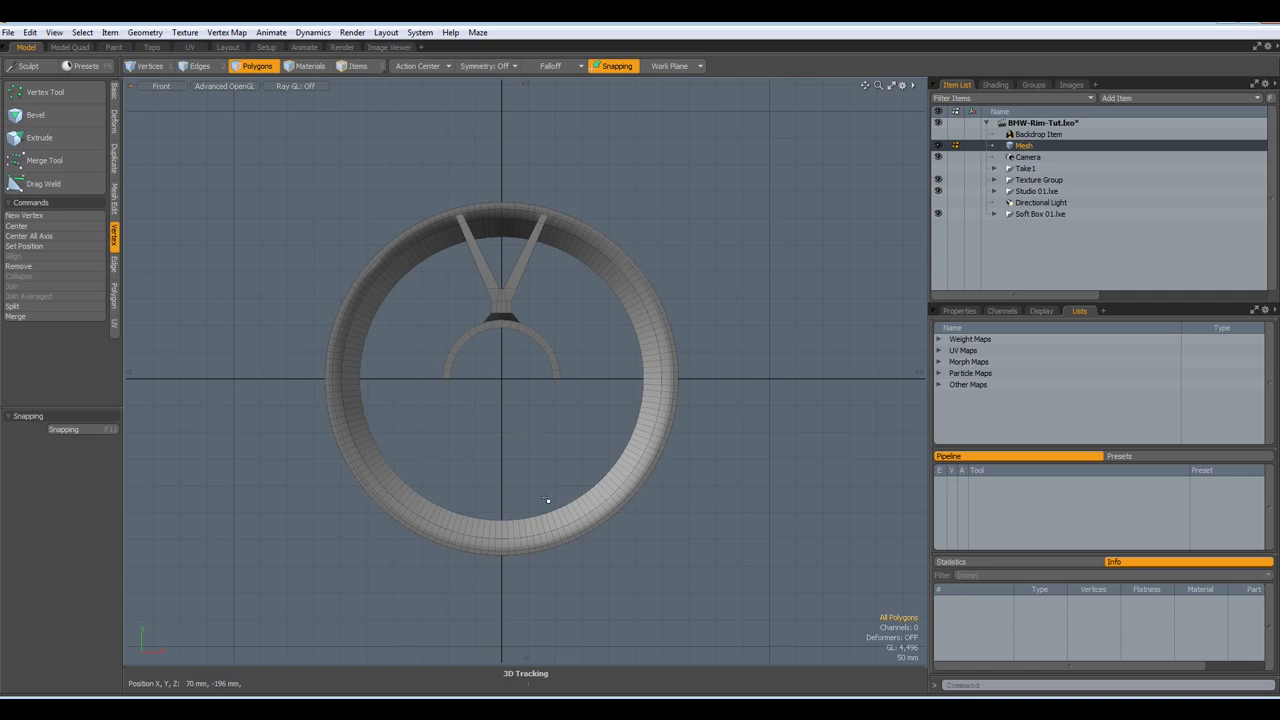
Rotate the detached lower rim half 180° about Z with the action center set to Origin
double_click(504, 545)
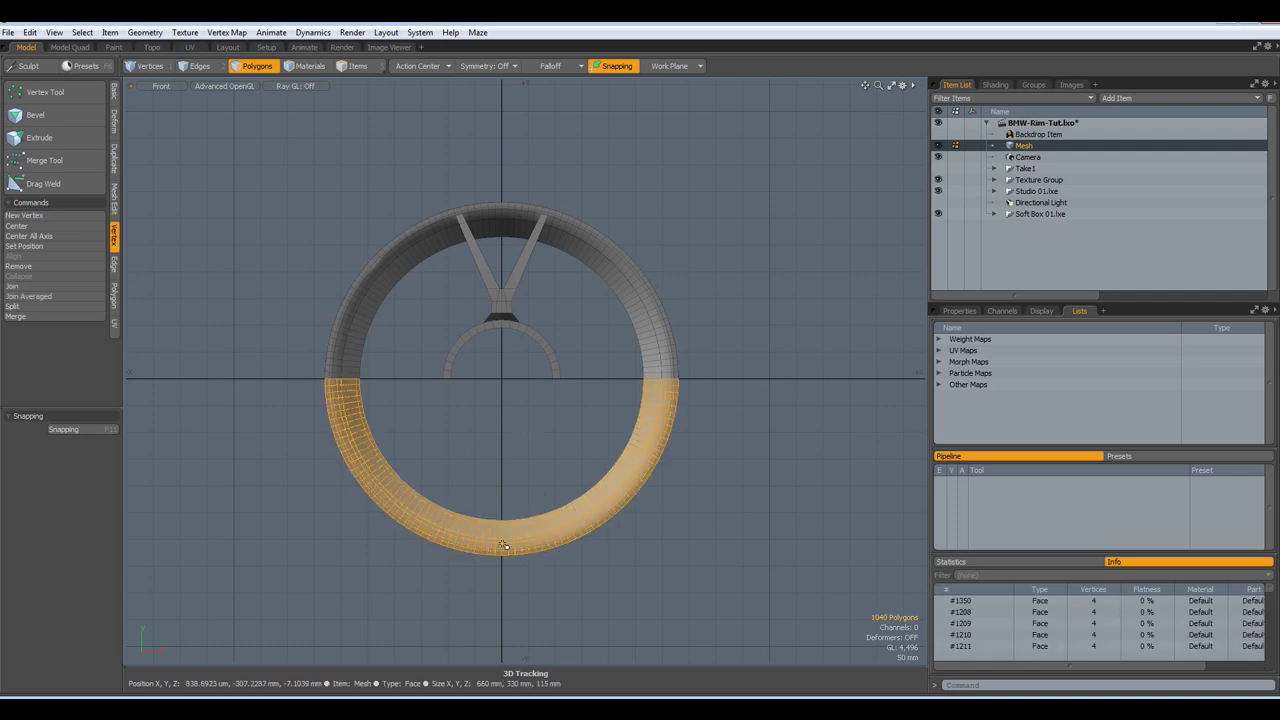
key(e)
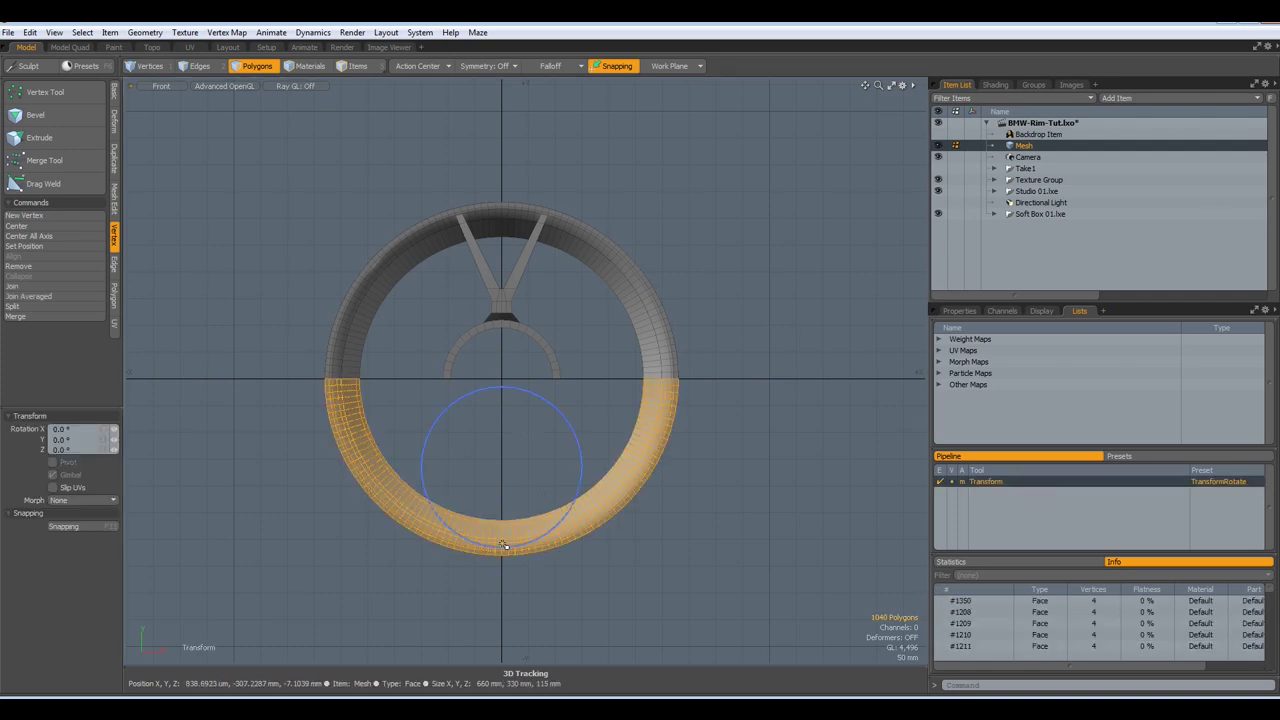
click(420, 66)
click(408, 125)
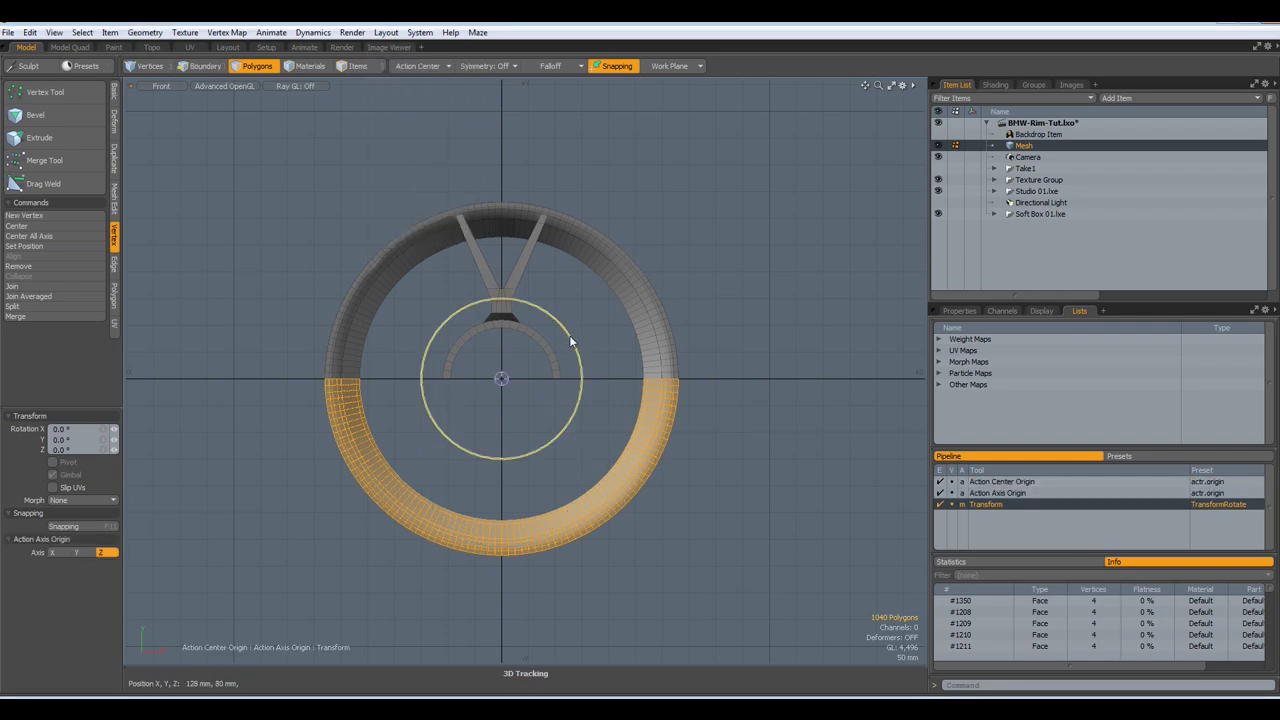
drag(568, 333, 411, 430)
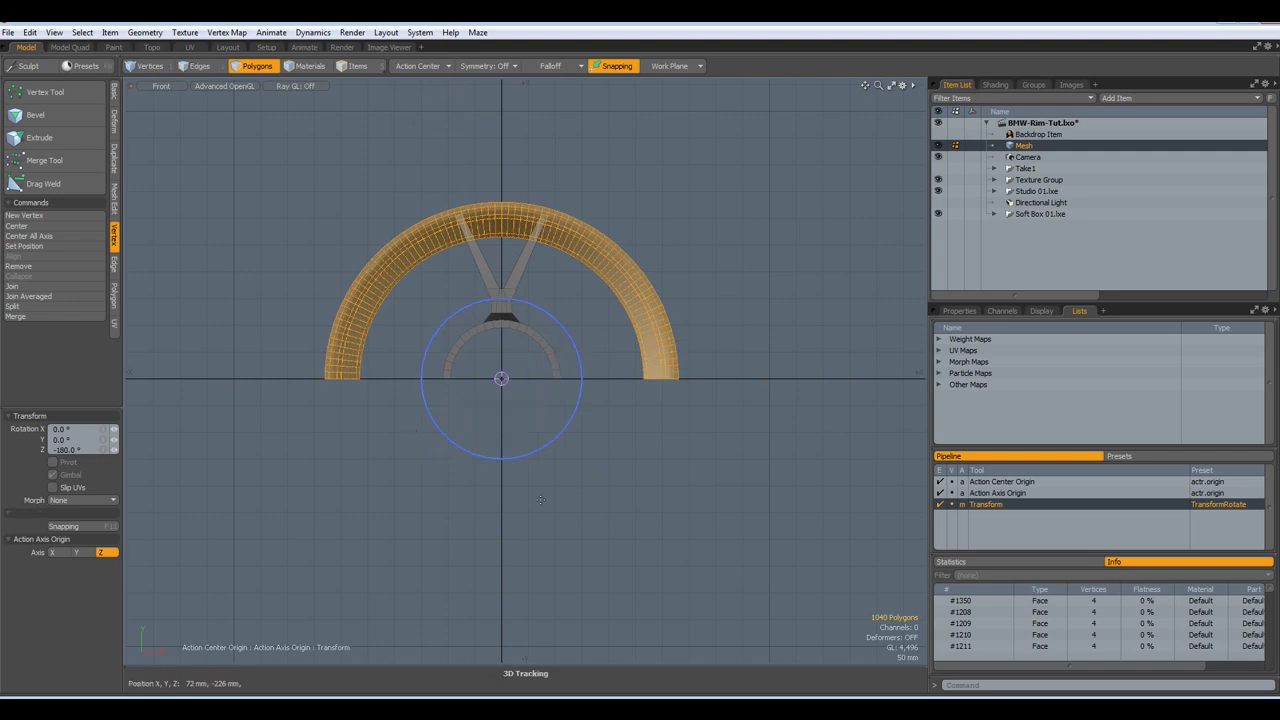
Turn the rotated rim half 180° about Y in Top view and move it along Z behind the original barrel
key(KP_1)
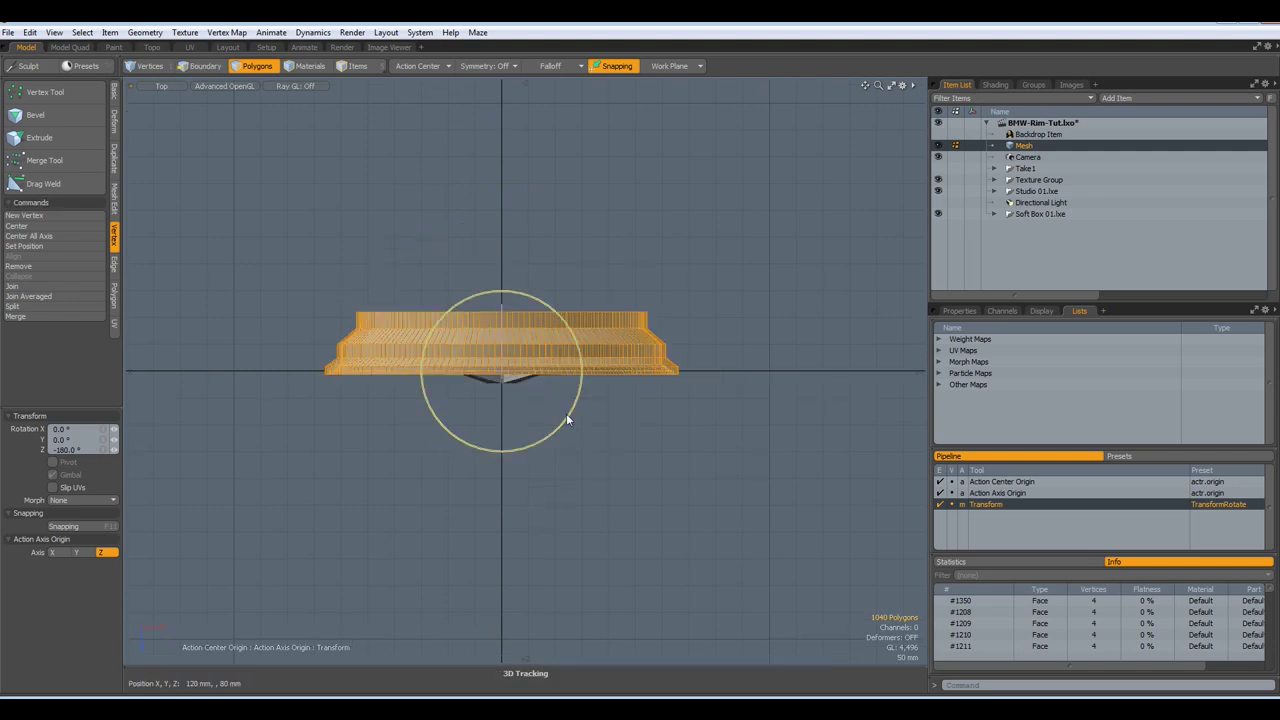
drag(578, 442, 390, 300)
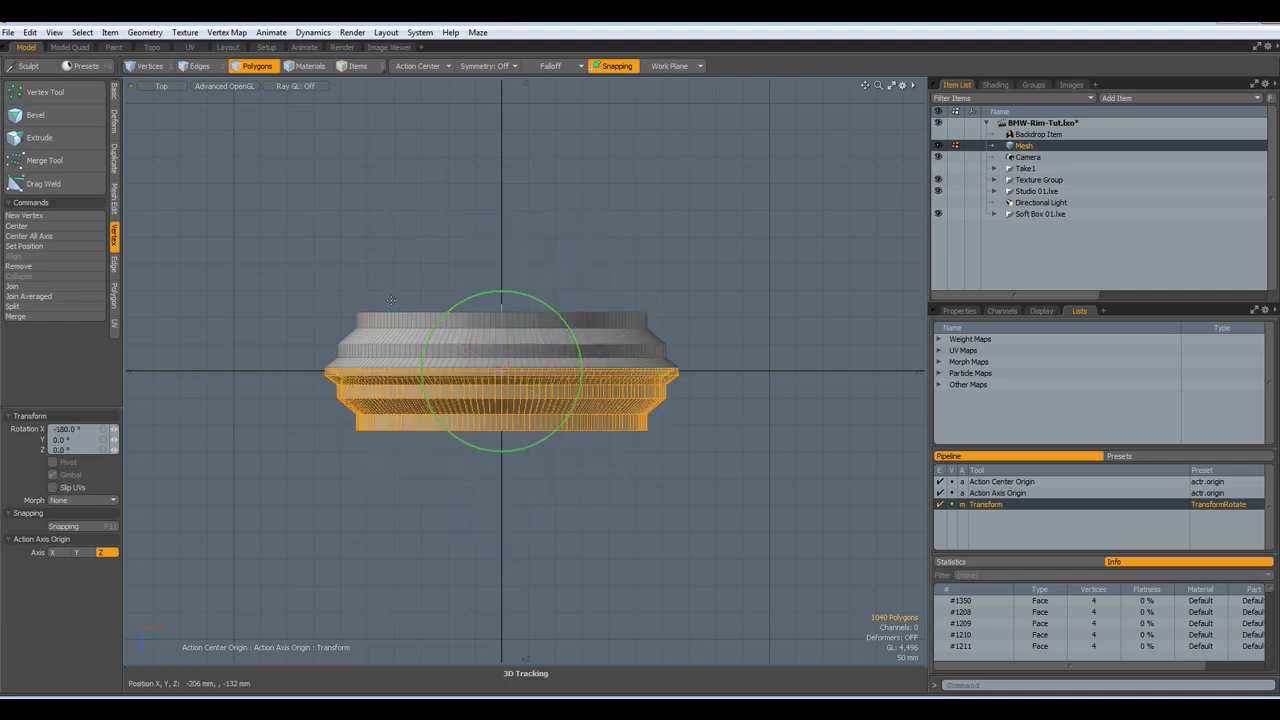
key(w)
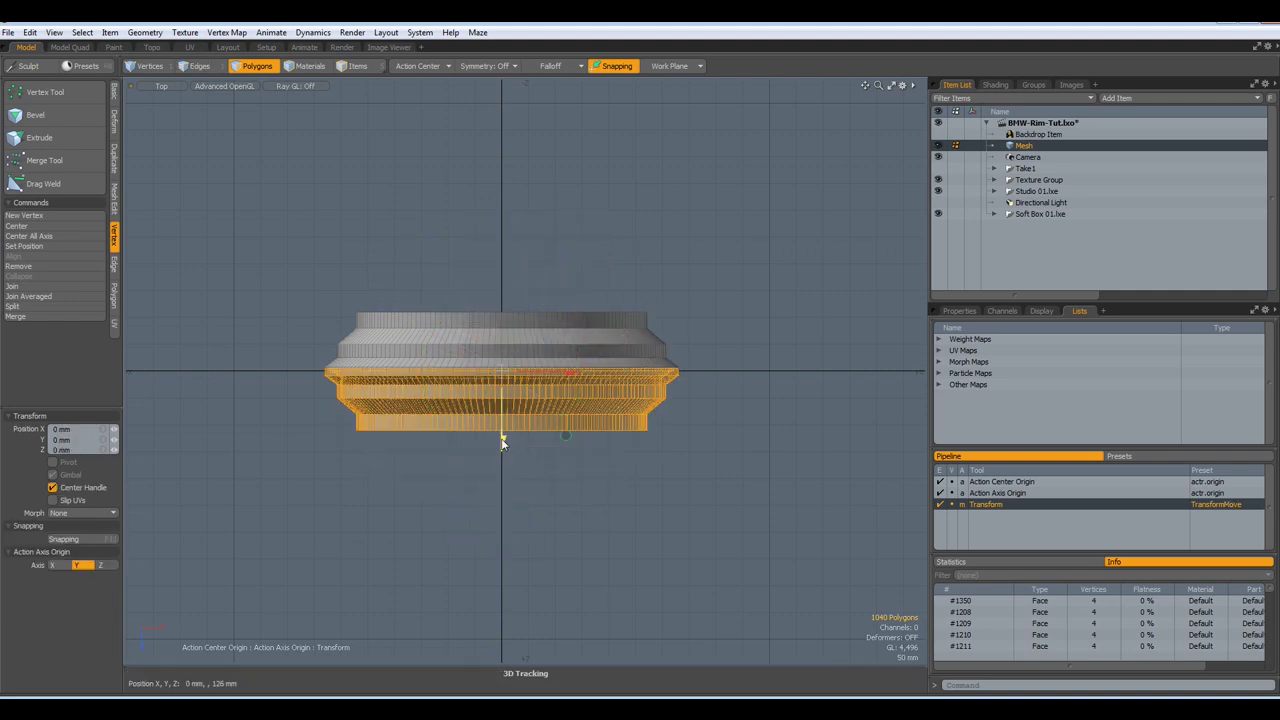
drag(503, 443, 503, 284)
key(space)
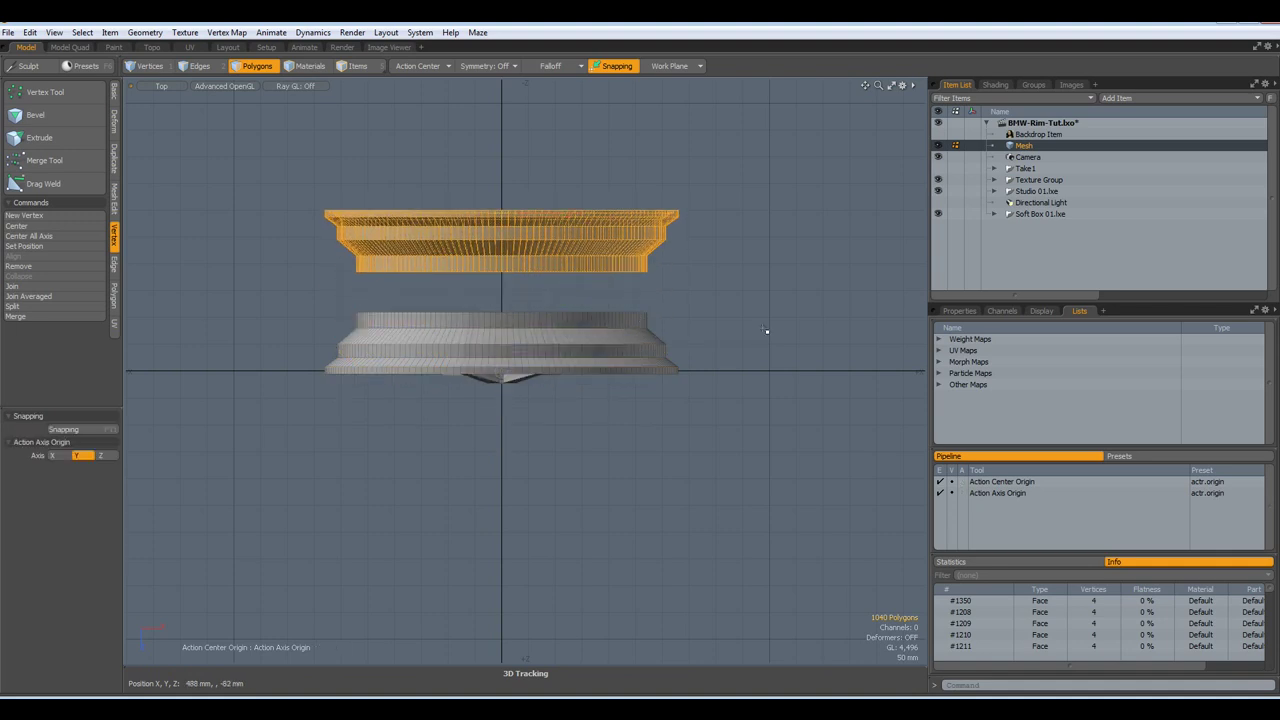
click(762, 331)
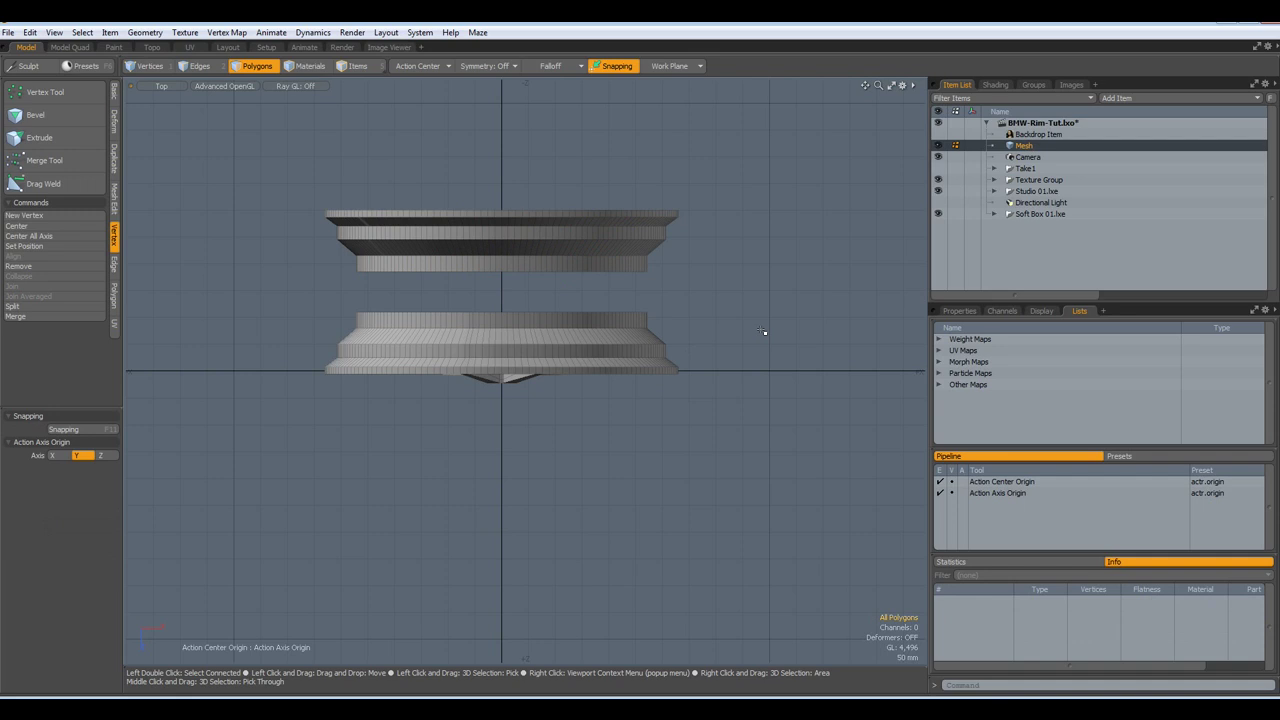
Select the facing open border edges of the front and rear rim halves in Edges mode
scroll(512, 298, up, 5)
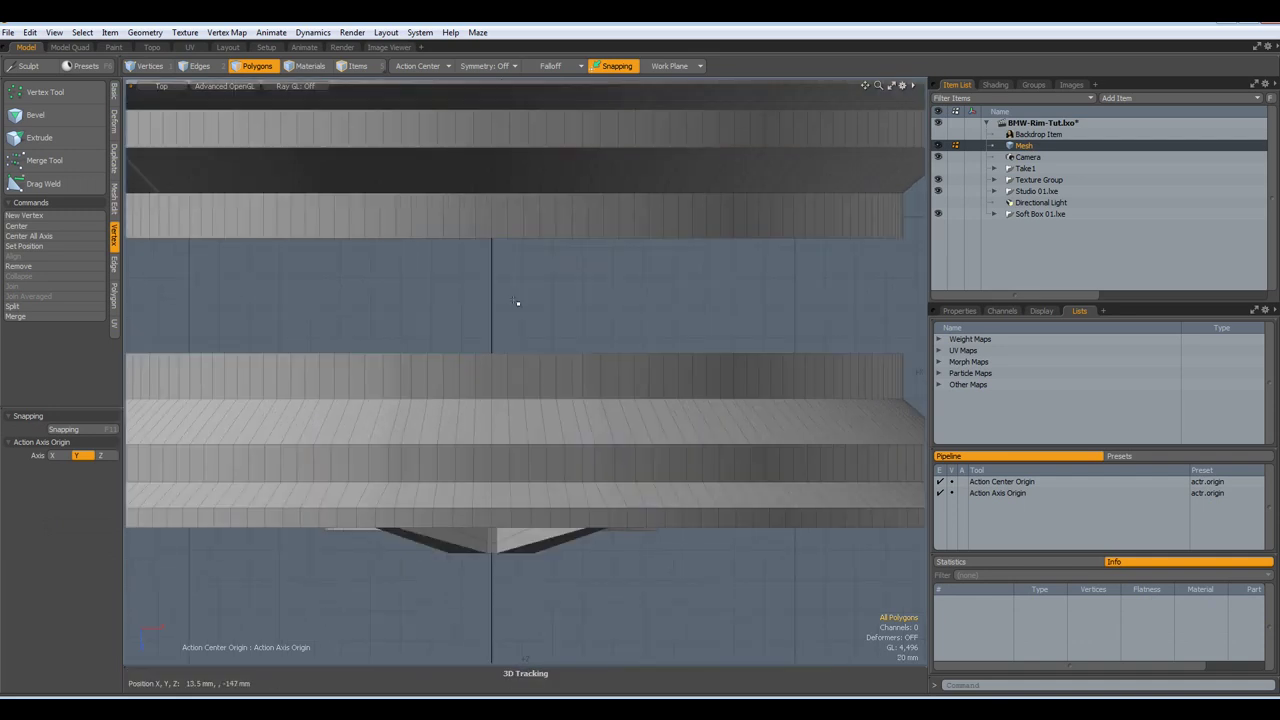
alt+drag(499, 368, 527, 400)
key(3)
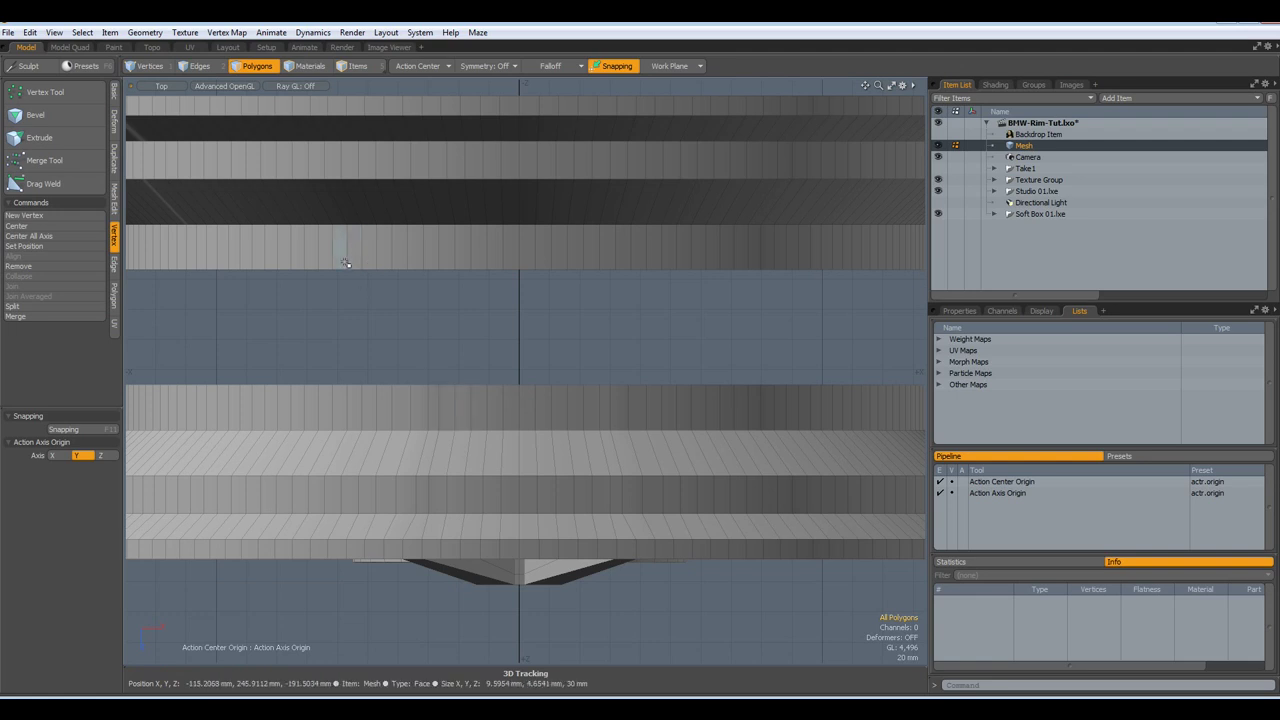
scroll(443, 262, down, 3)
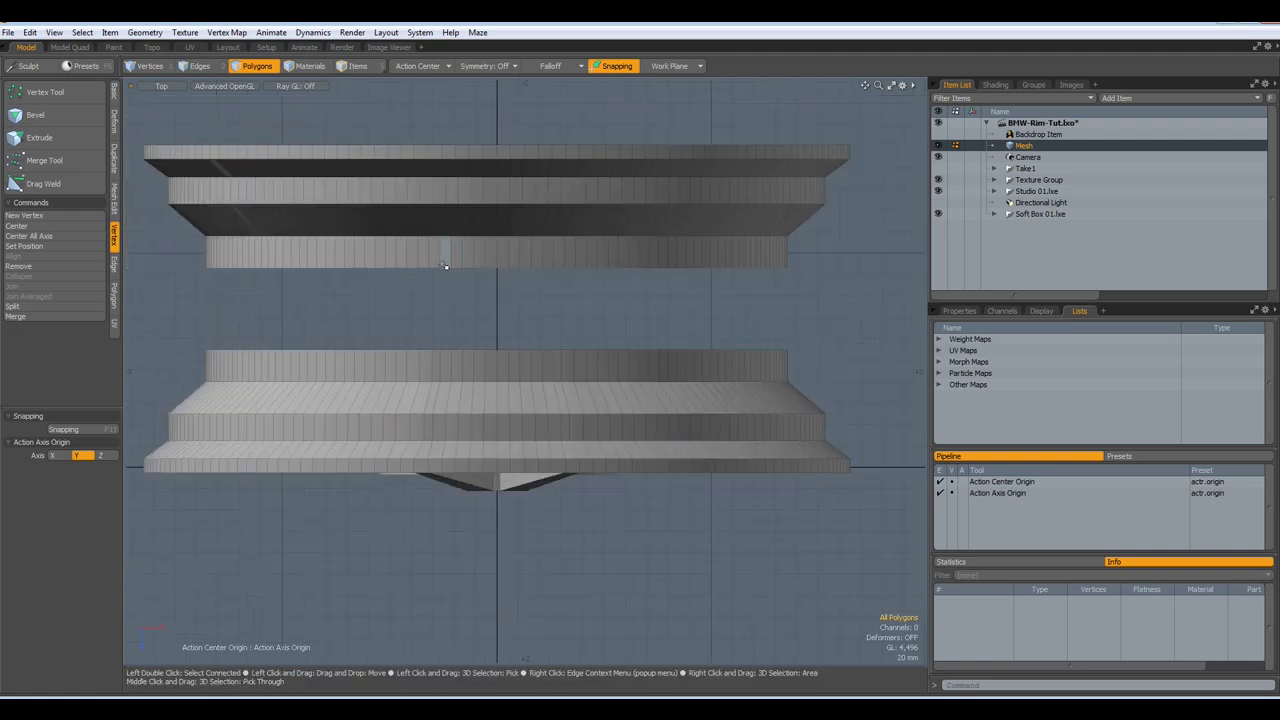
key(2)
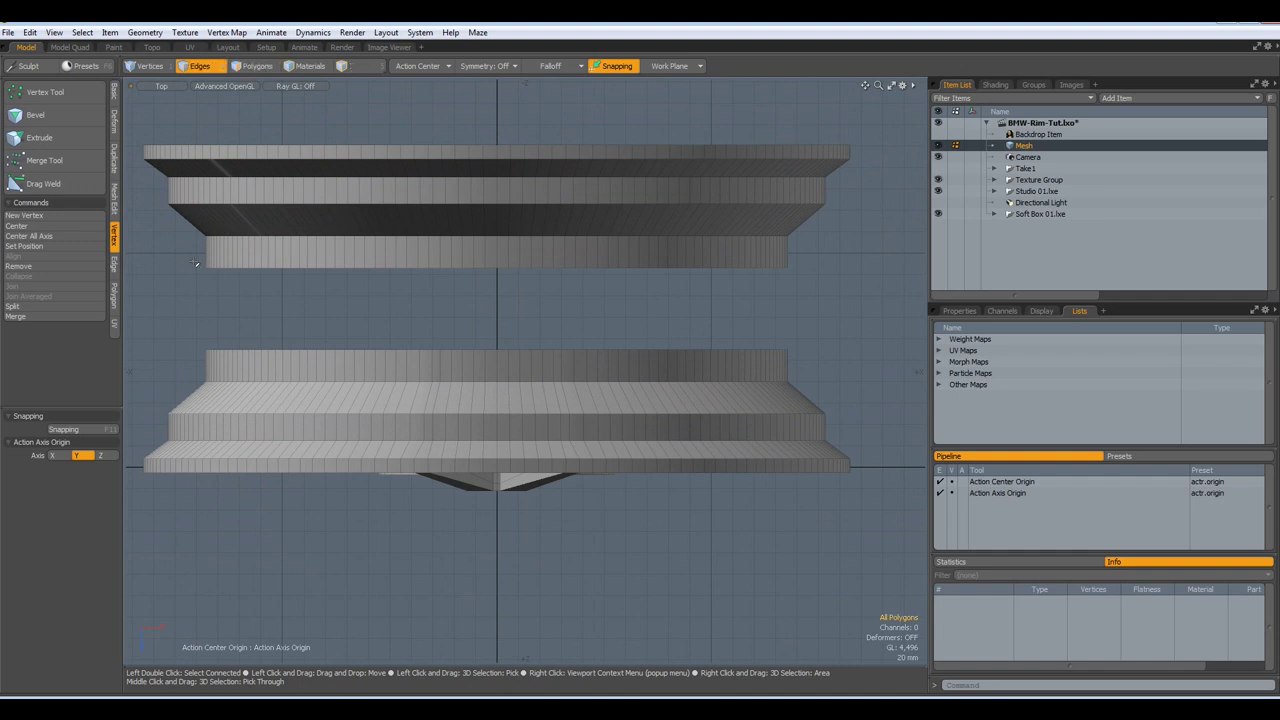
drag(195, 259, 787, 363)
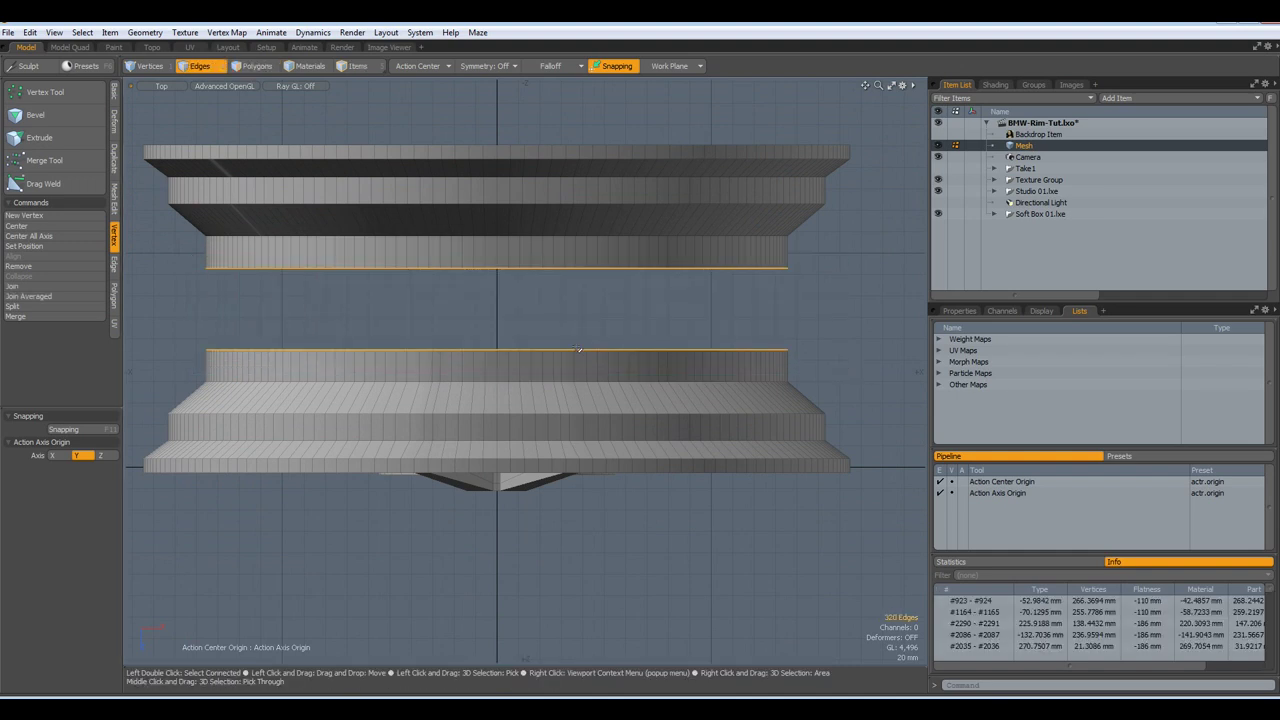
Turn off the Origin action center and scale the selected border edges to 0% along Z so both rim halves meet midway
key(r)
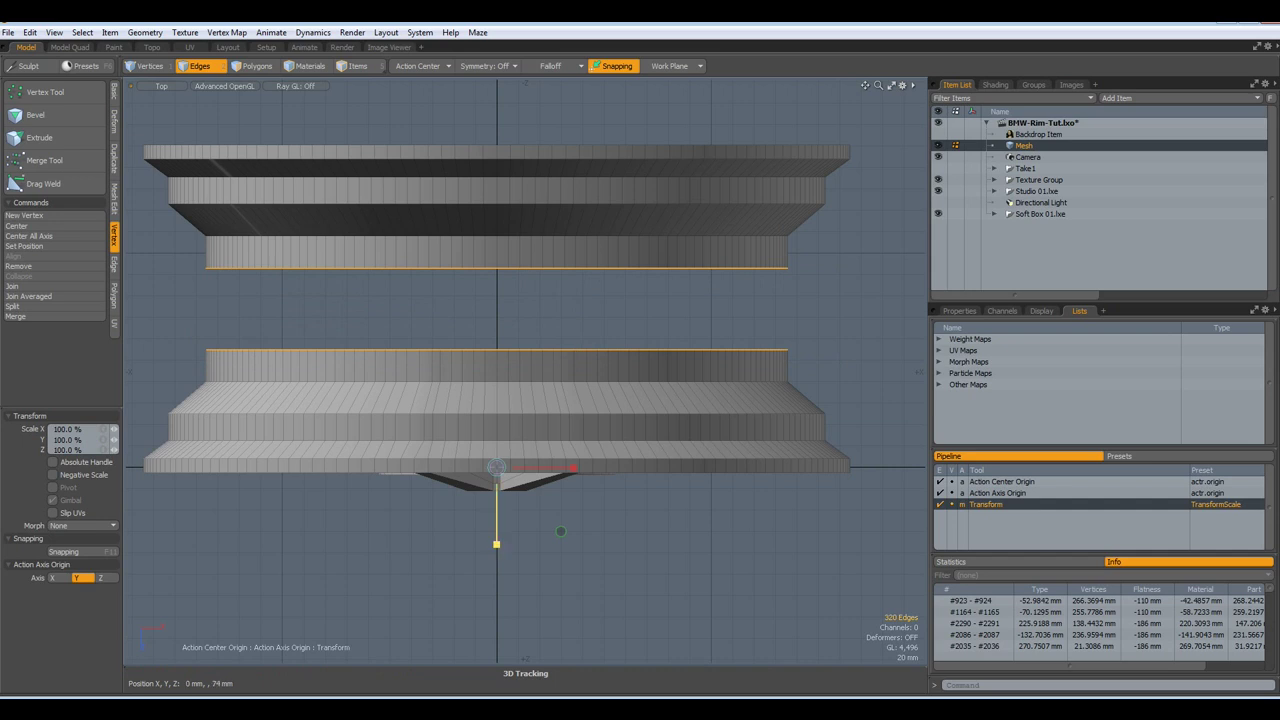
drag(496, 544, 496, 467)
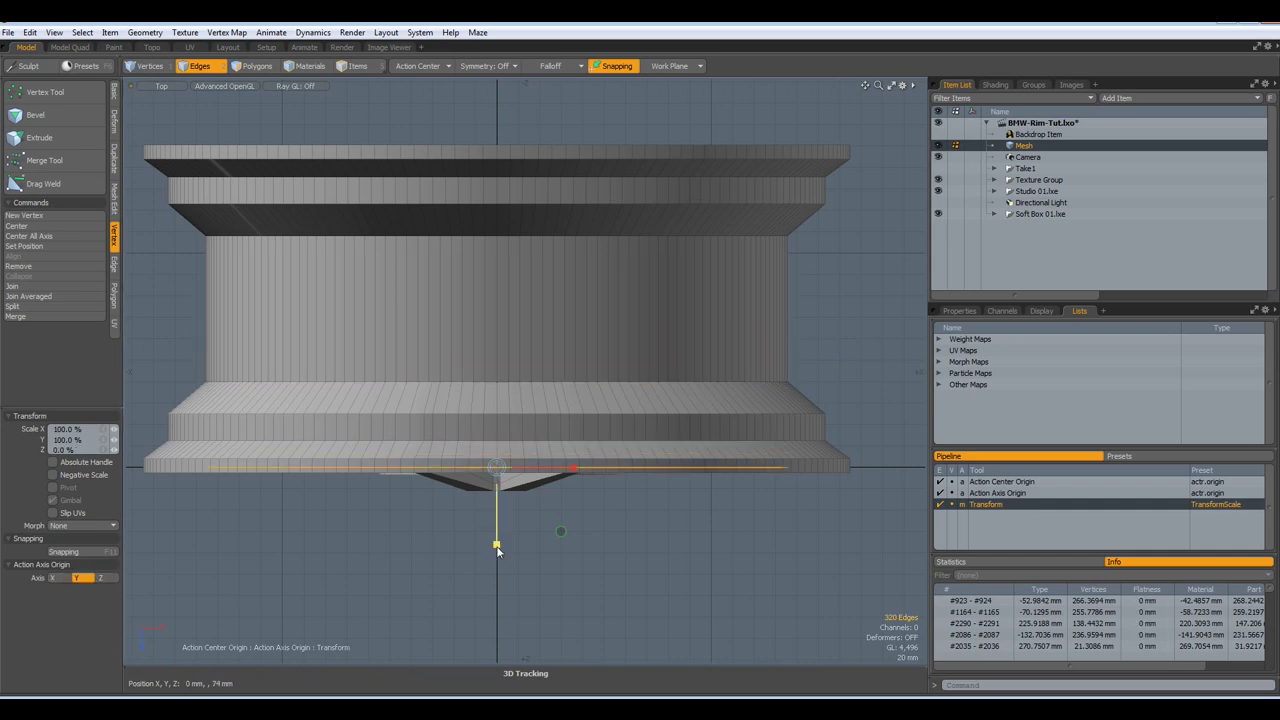
key(ctrl+z)
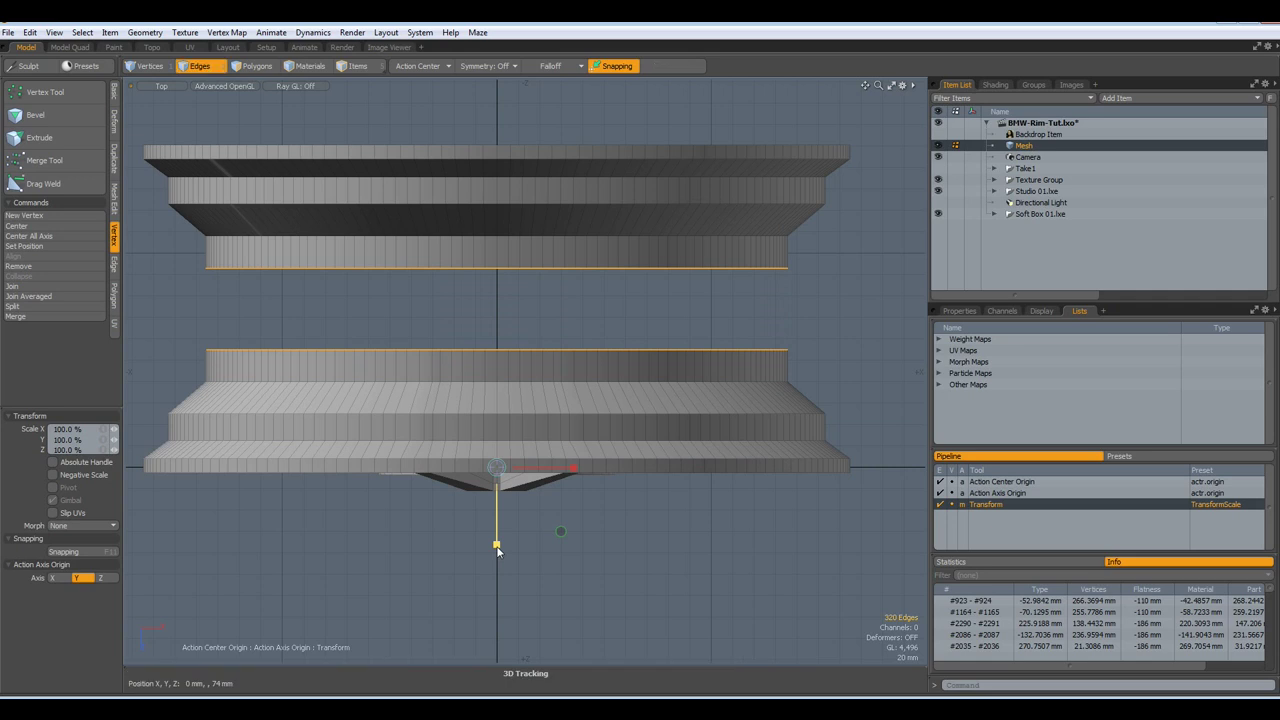
click(418, 65)
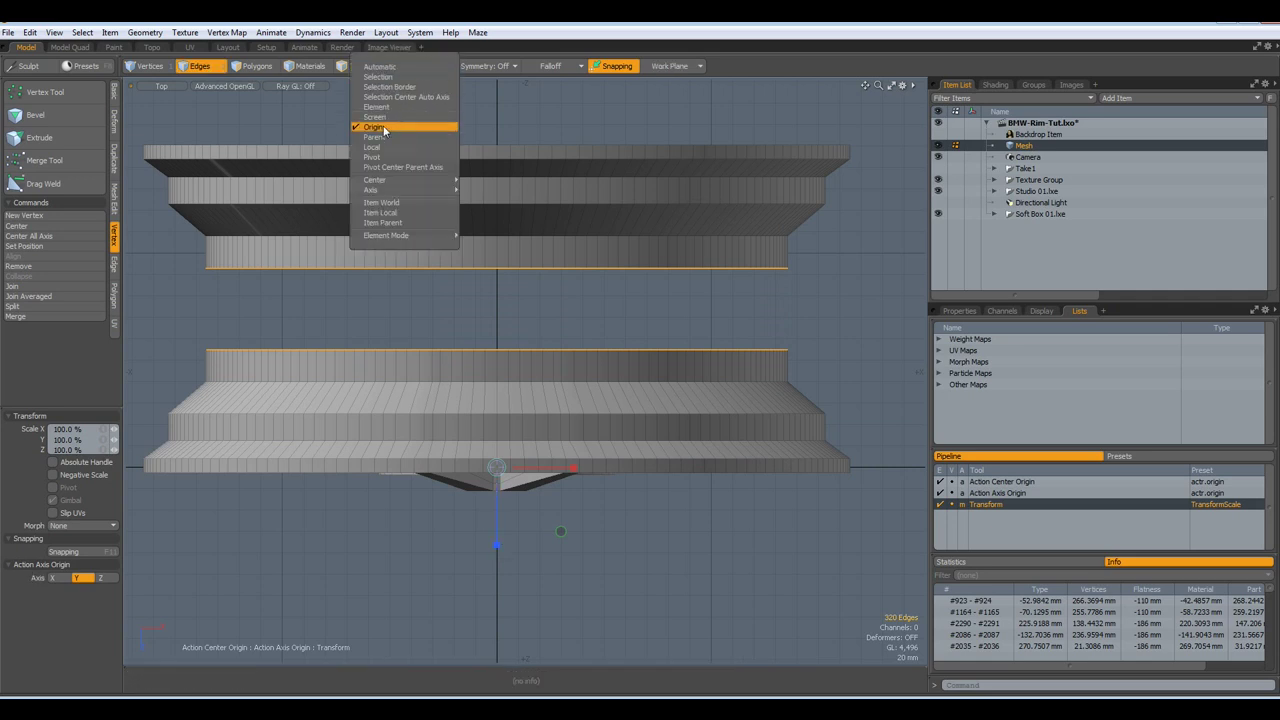
click(382, 126)
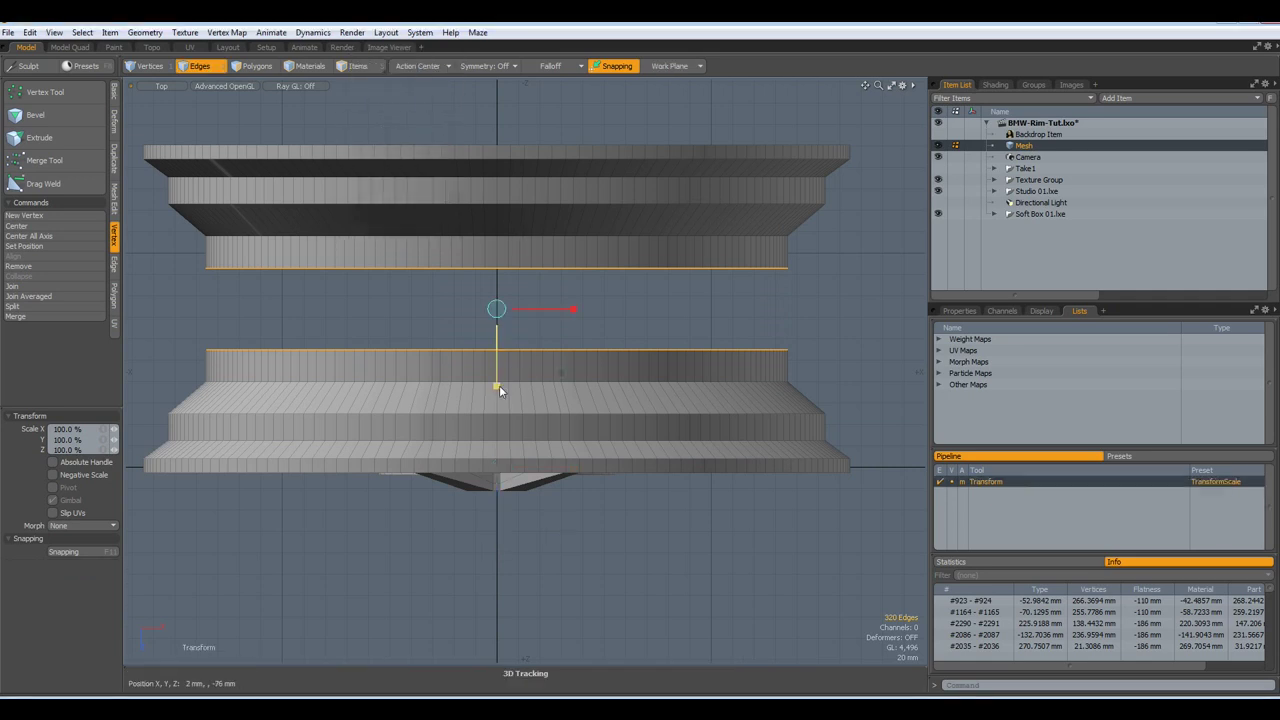
drag(498, 387, 497, 307)
scroll(437, 329, up, 5)
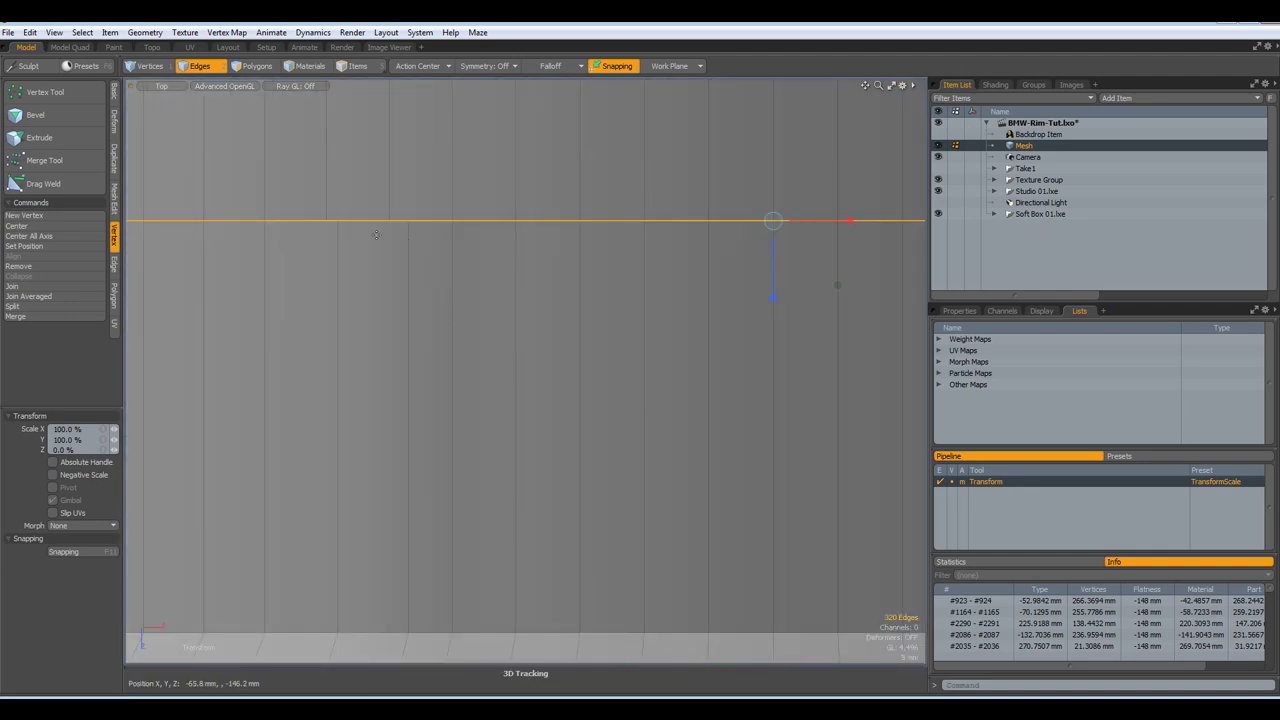
scroll(397, 259, down, 5)
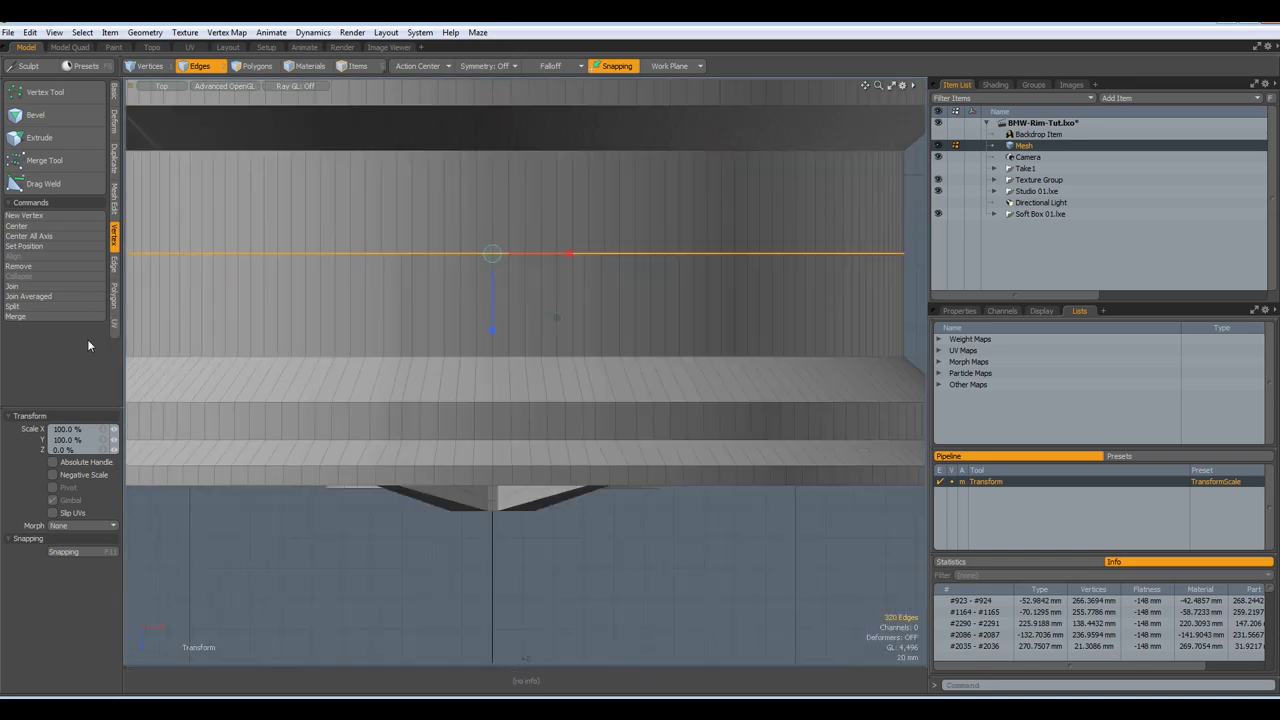
Merge the mesh's coincident vertices along the selected centre edges using a fixed range with a distance of 4 mm
click(22, 318)
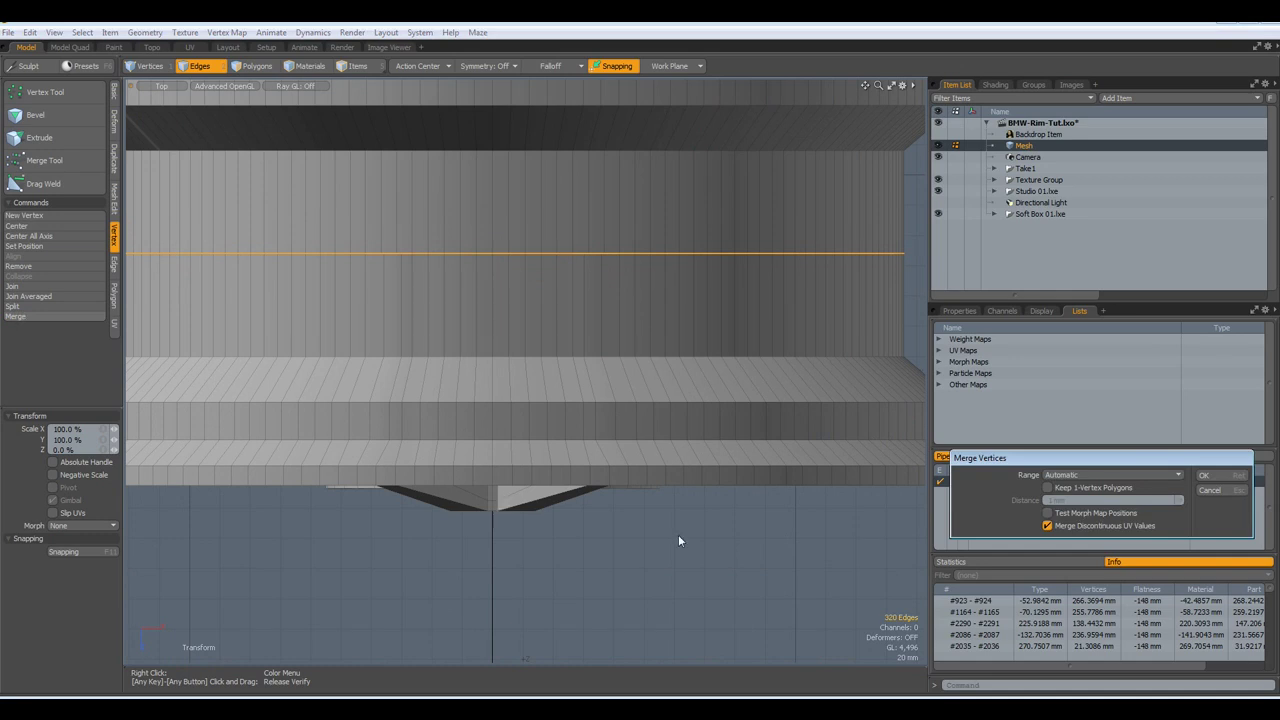
click(1176, 477)
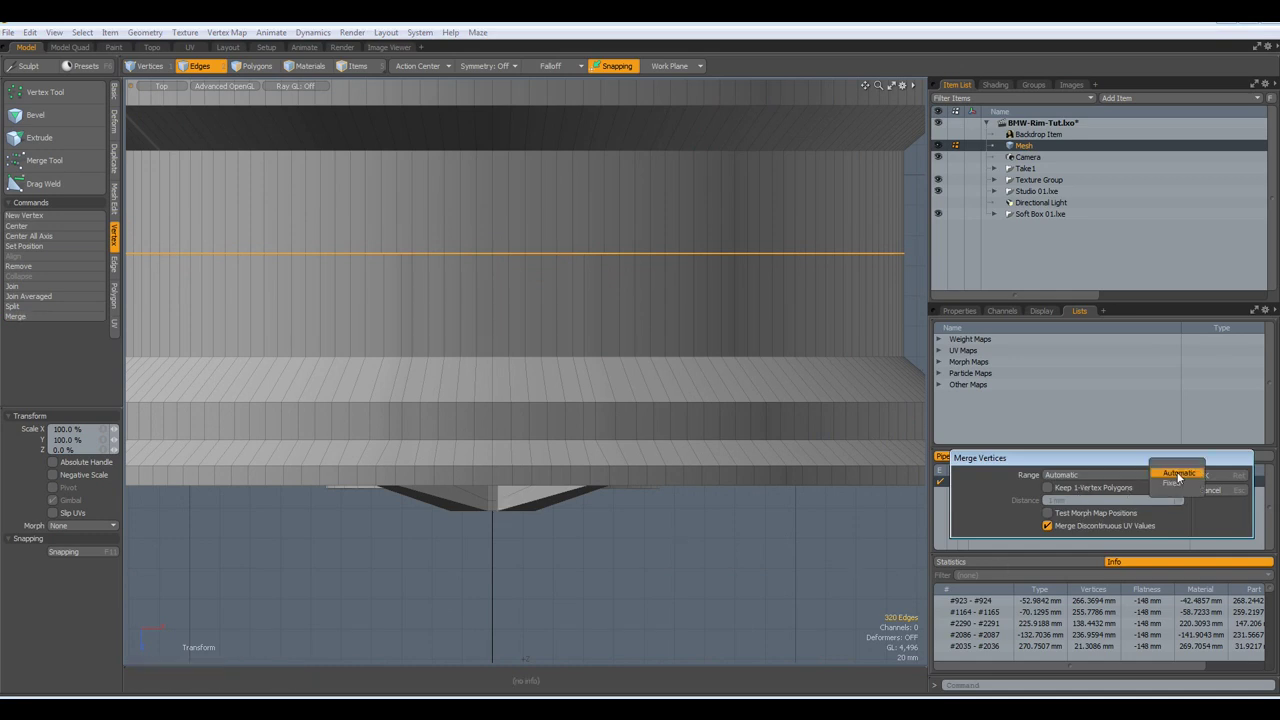
click(1170, 484)
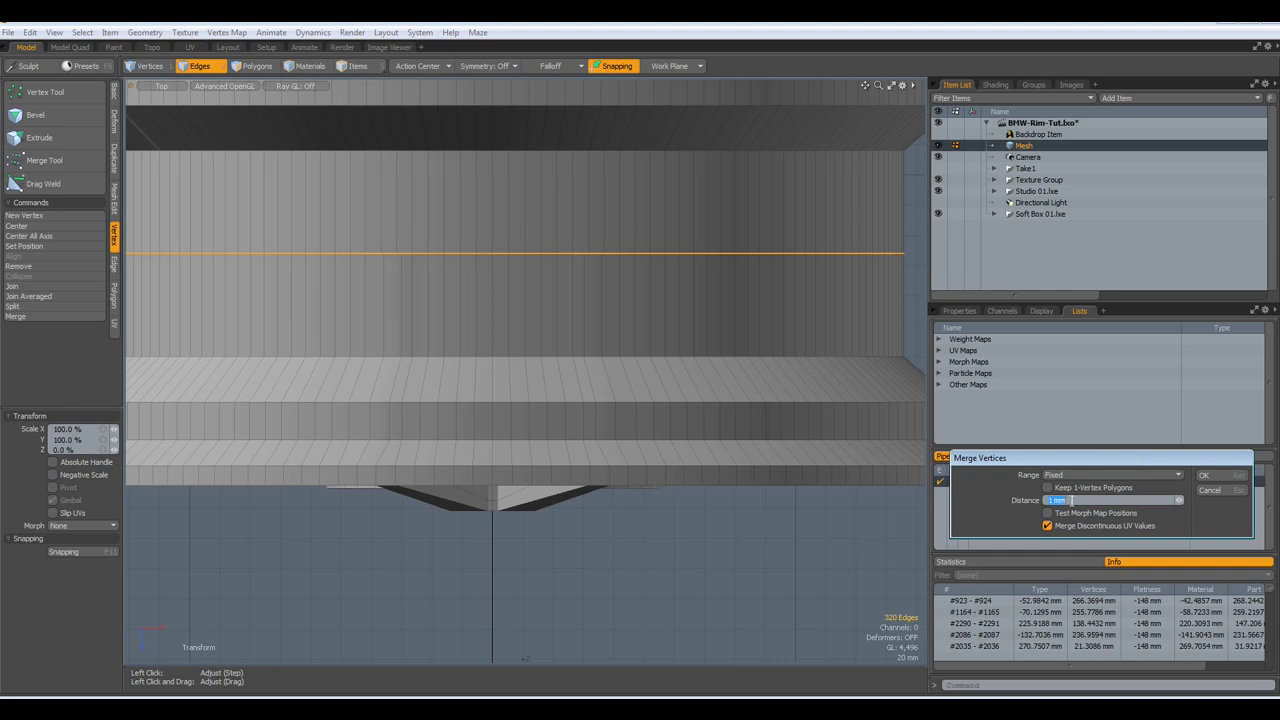
text(4)
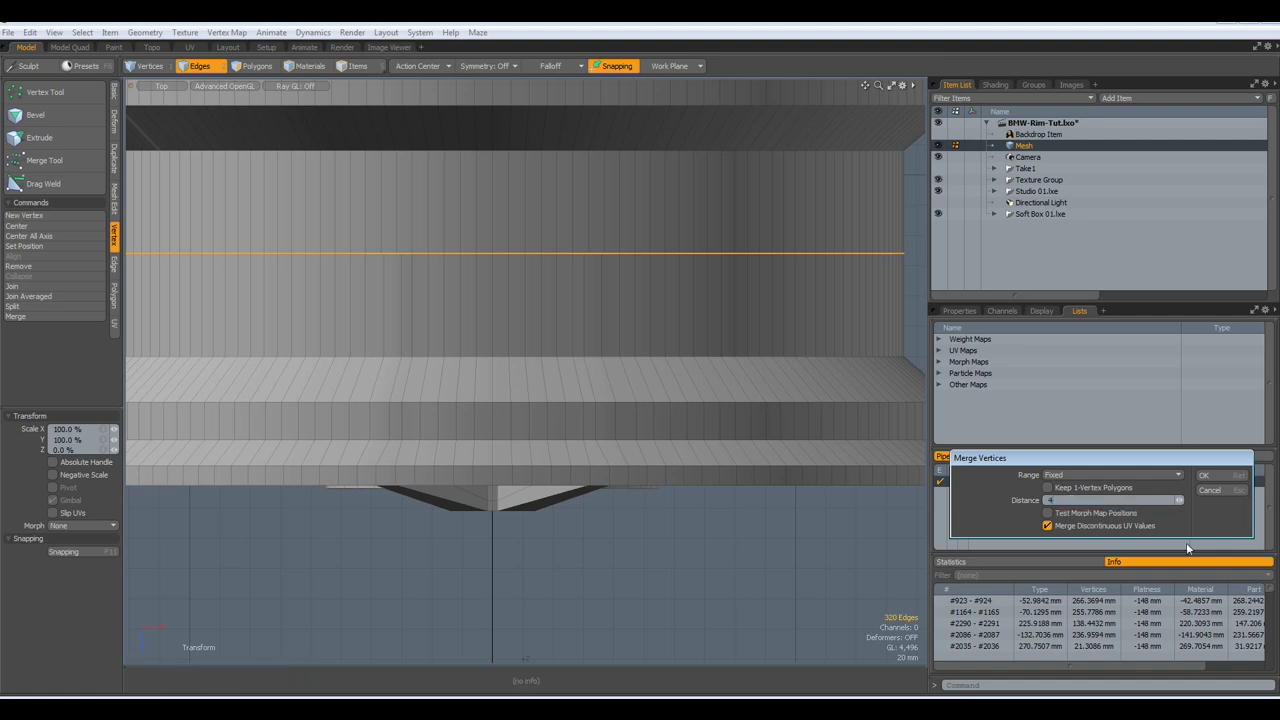
click(1215, 476)
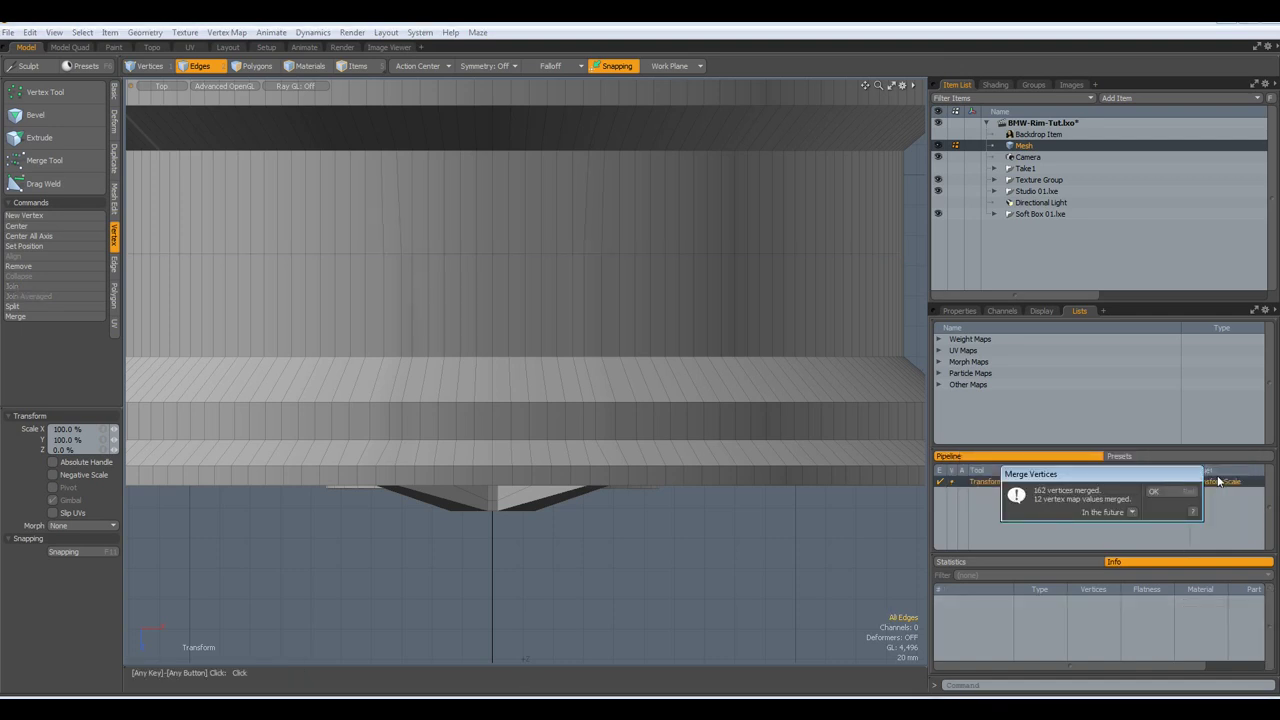
click(1157, 492)
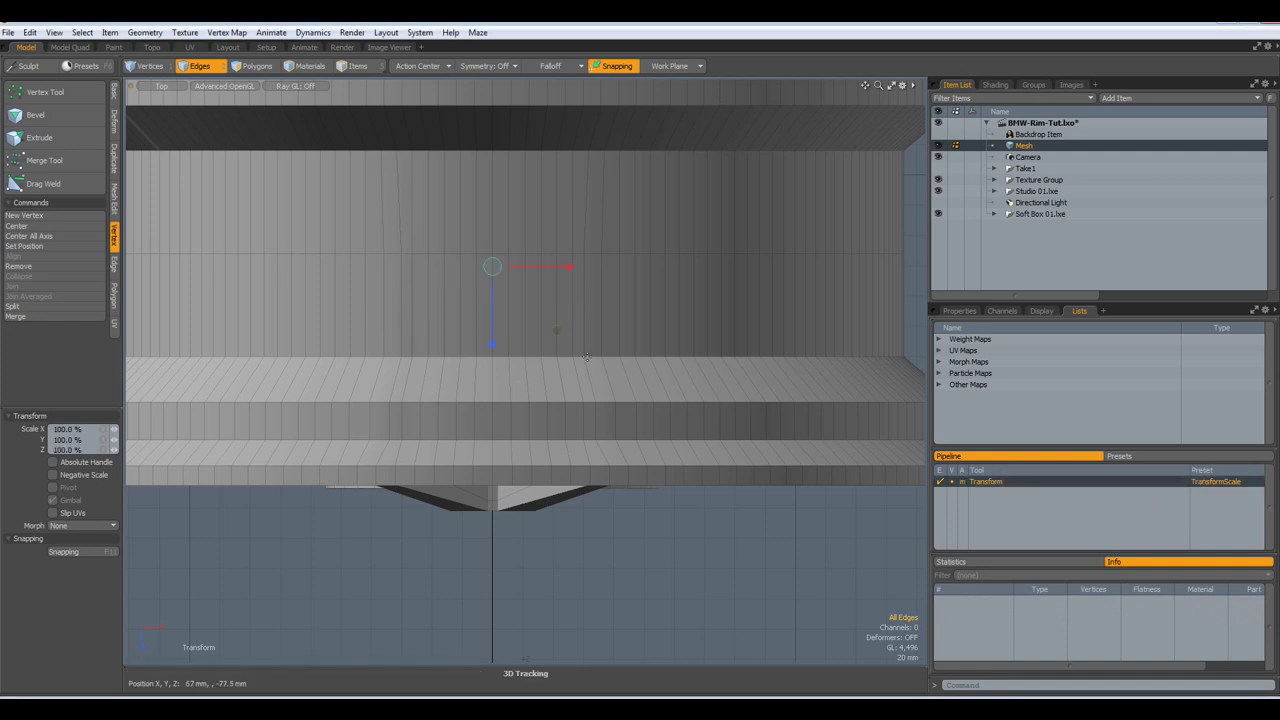
Examine the merged centre seam of the rim barrel in the top and perspective views
scroll(370, 250, up, 3)
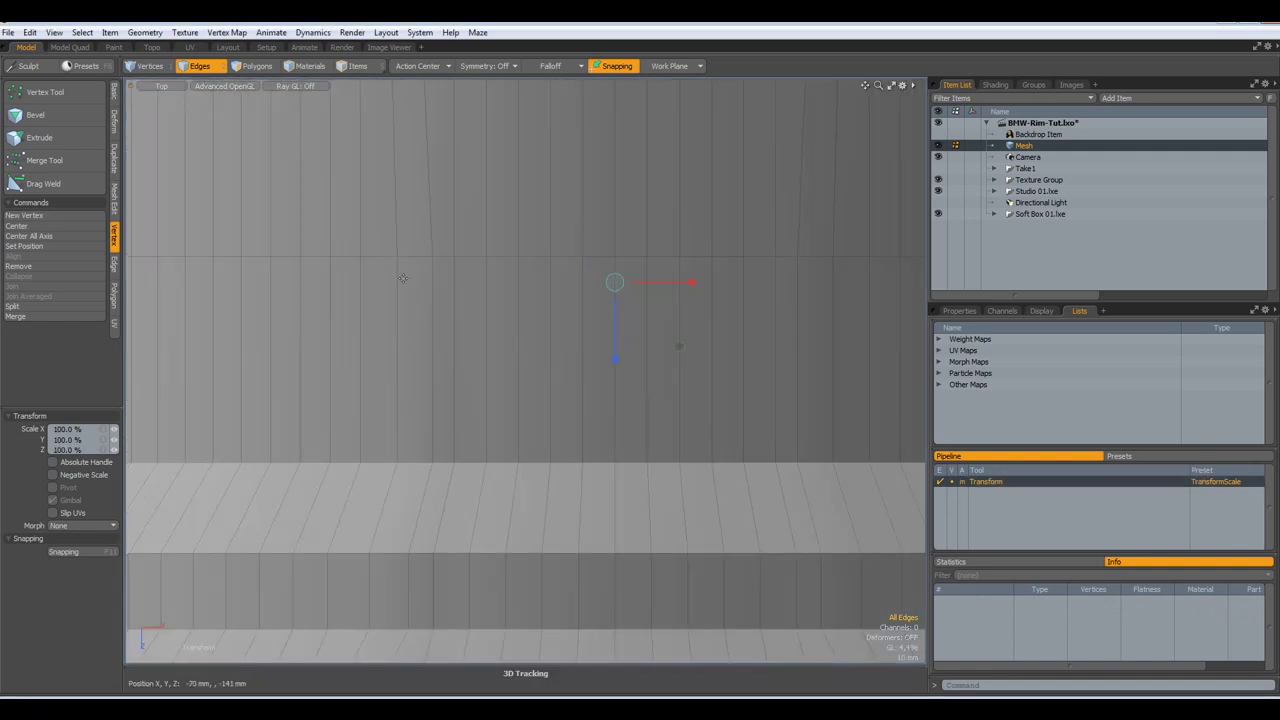
scroll(402, 278, down, 5)
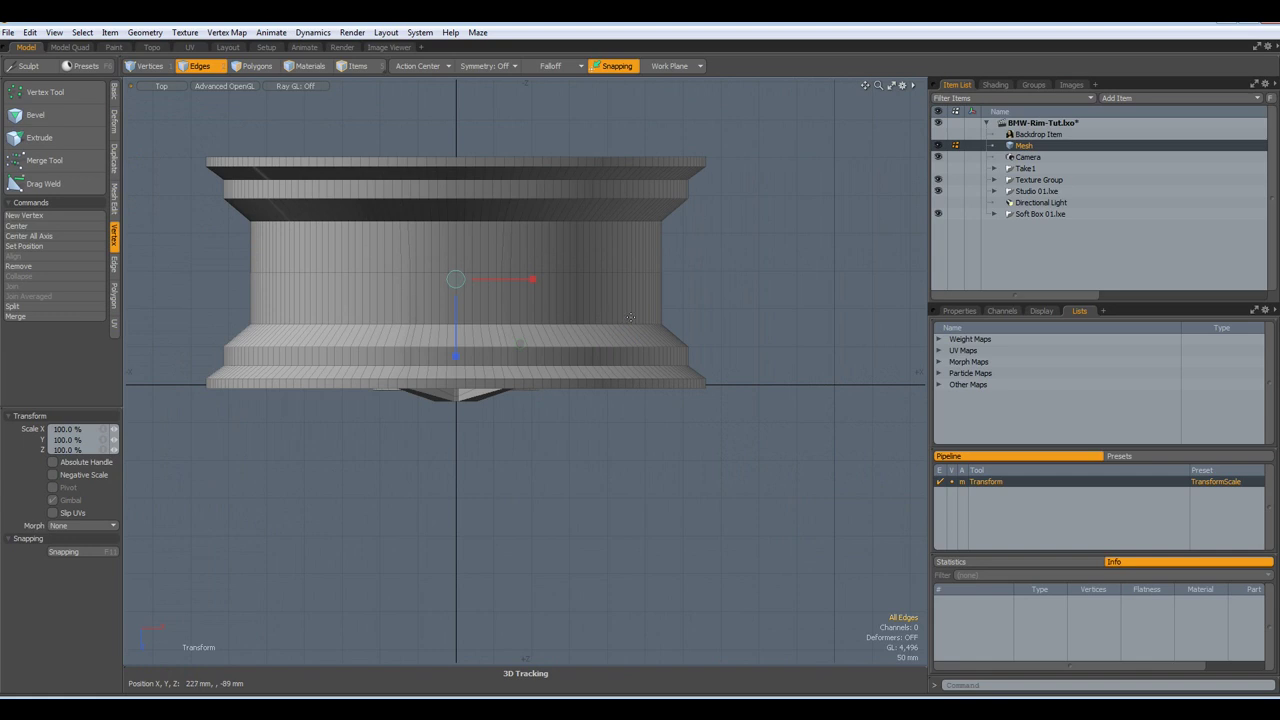
key(ctrl+space)
click(806, 262)
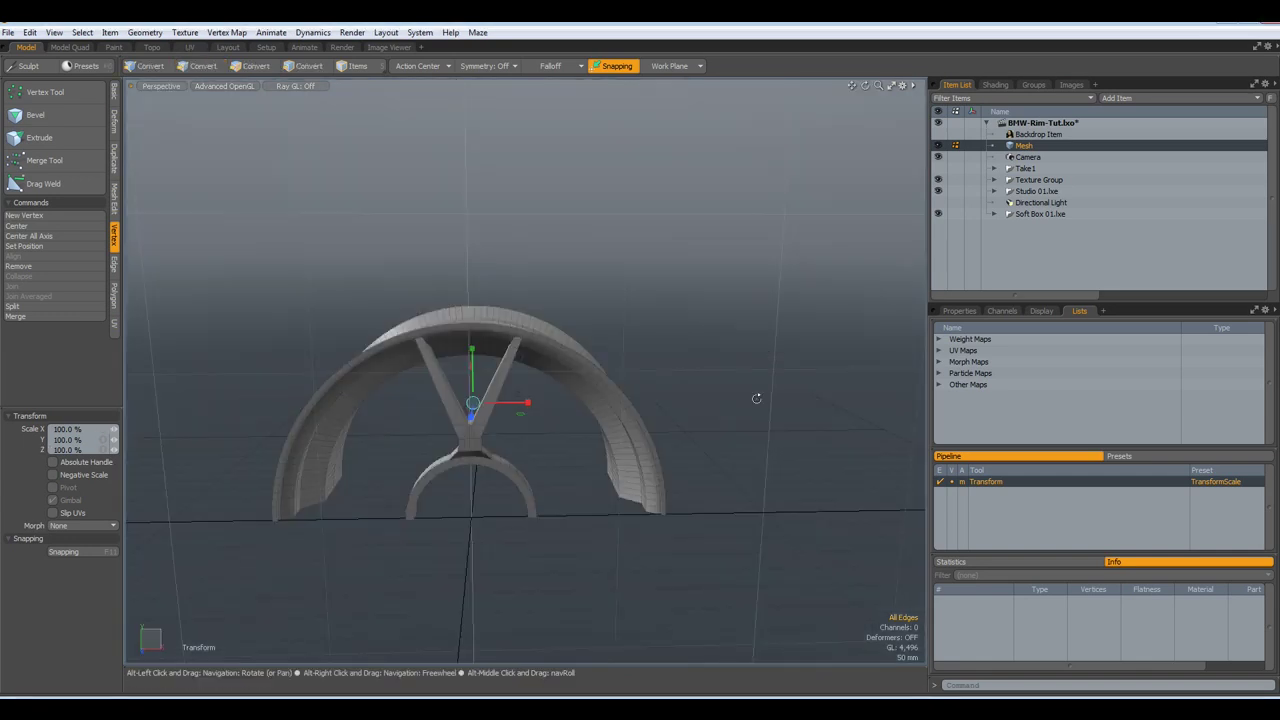
alt+drag(757, 400, 560, 365)
scroll(644, 473, up, 5)
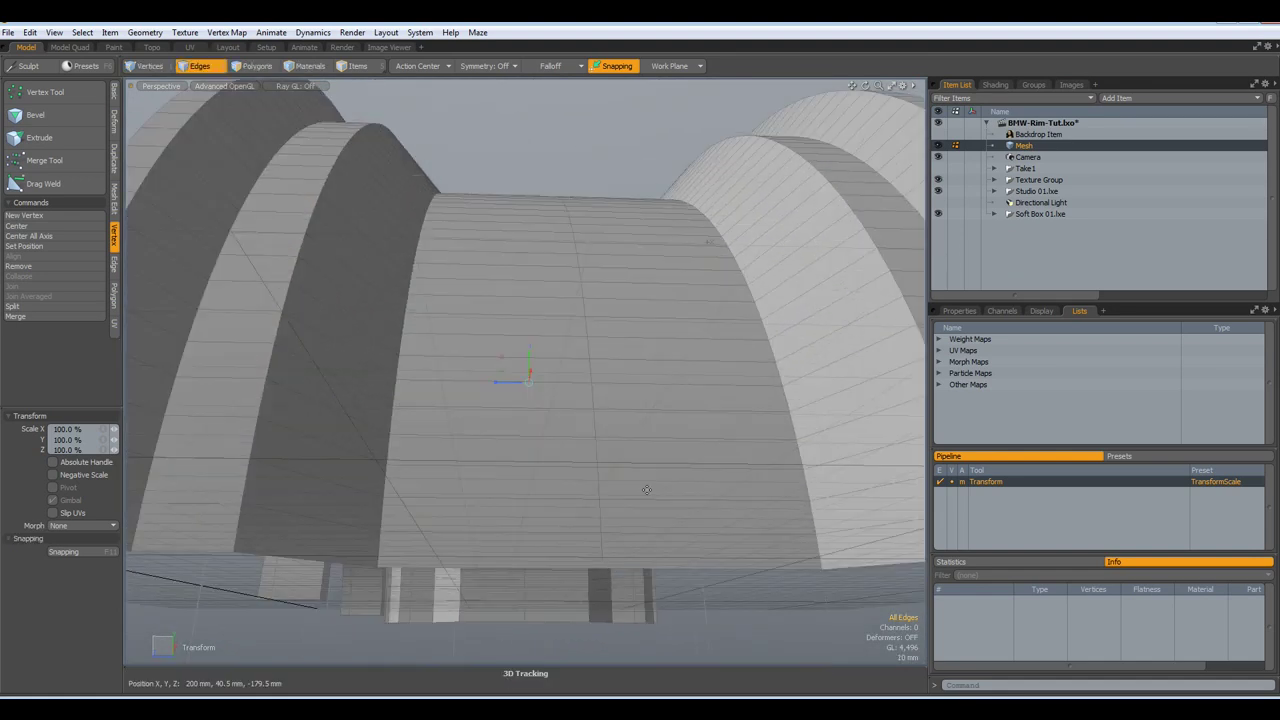
alt+drag(646, 489, 732, 608)
scroll(712, 532, down, 5)
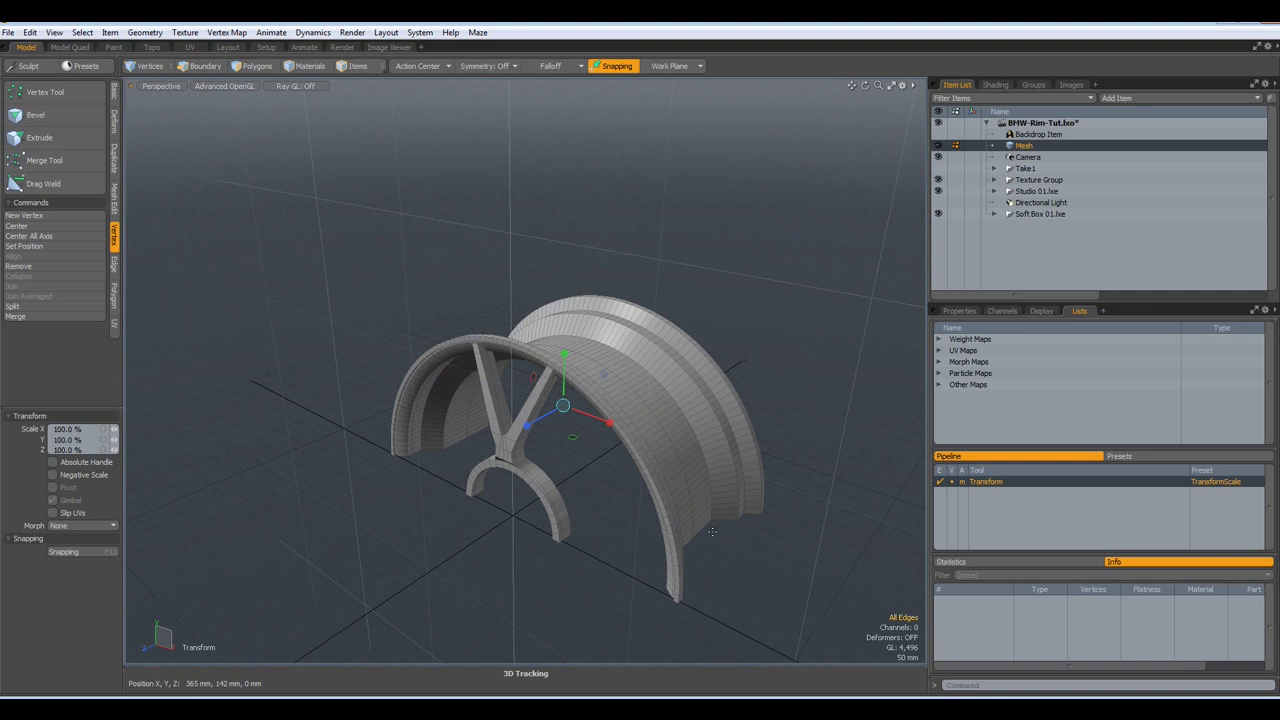
Hide the work plane grid in the viewport and drop the active Transform tool
key(ctrl+3)
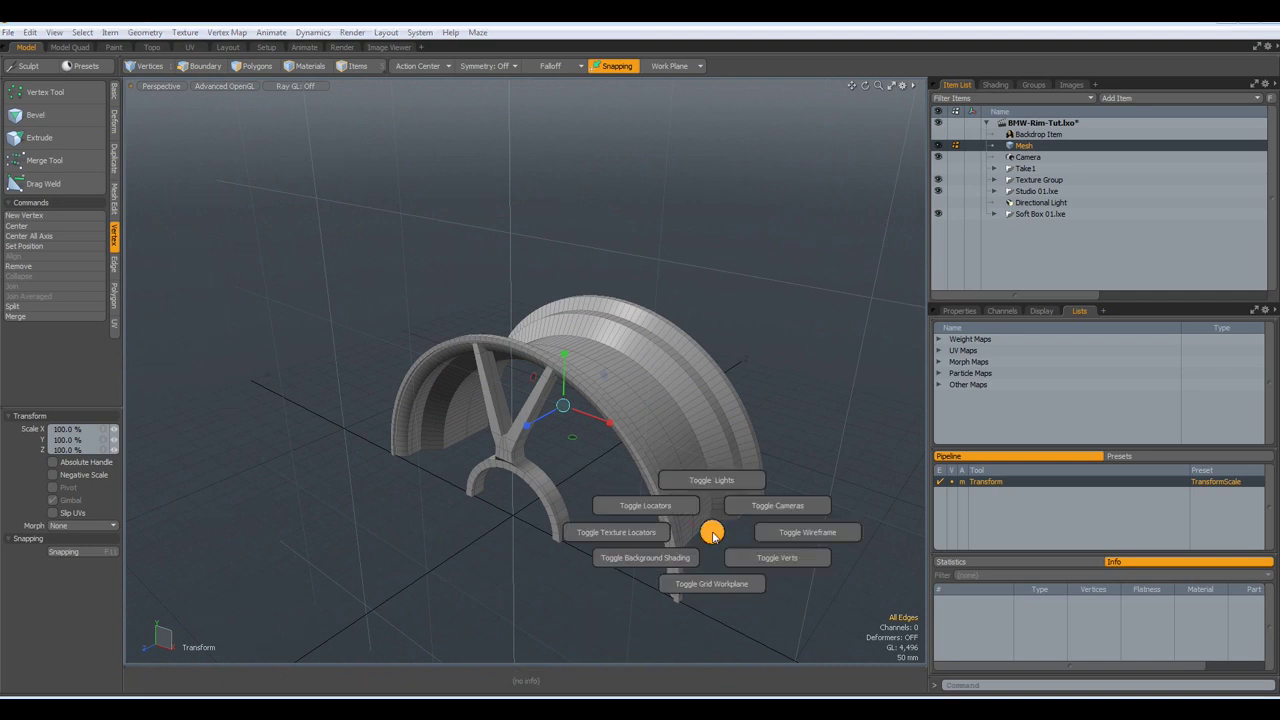
click(728, 591)
scroll(572, 349, up, 5)
alt+drag(660, 372, 529, 405)
key(q)
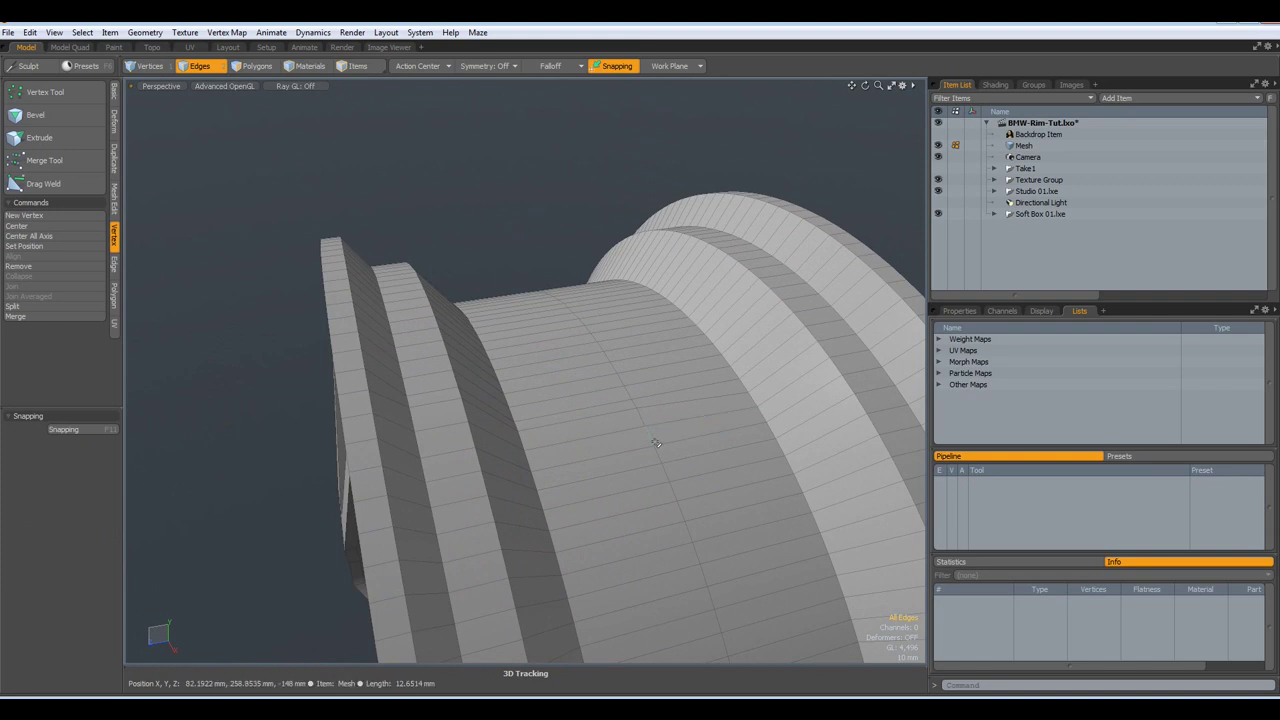
Select the centre edge loop across the rim barrel in the top view and delete it
key(KP_1)
key(KP_2)
key(KP_1)
key(a)
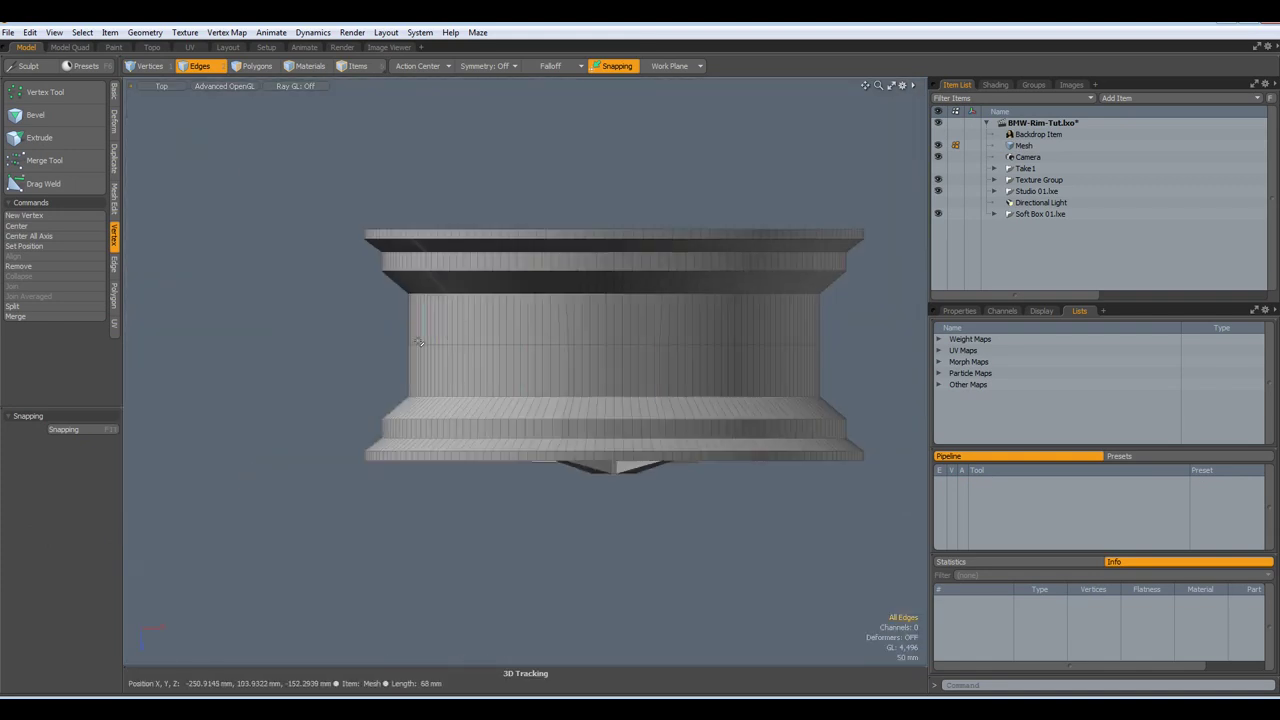
right_drag(380, 320, 846, 361)
key(Delete)
Examine the rim and the inner junction of the forked spoke in perspective view, and dismiss the antivirus update notification
key(ctrl+space)
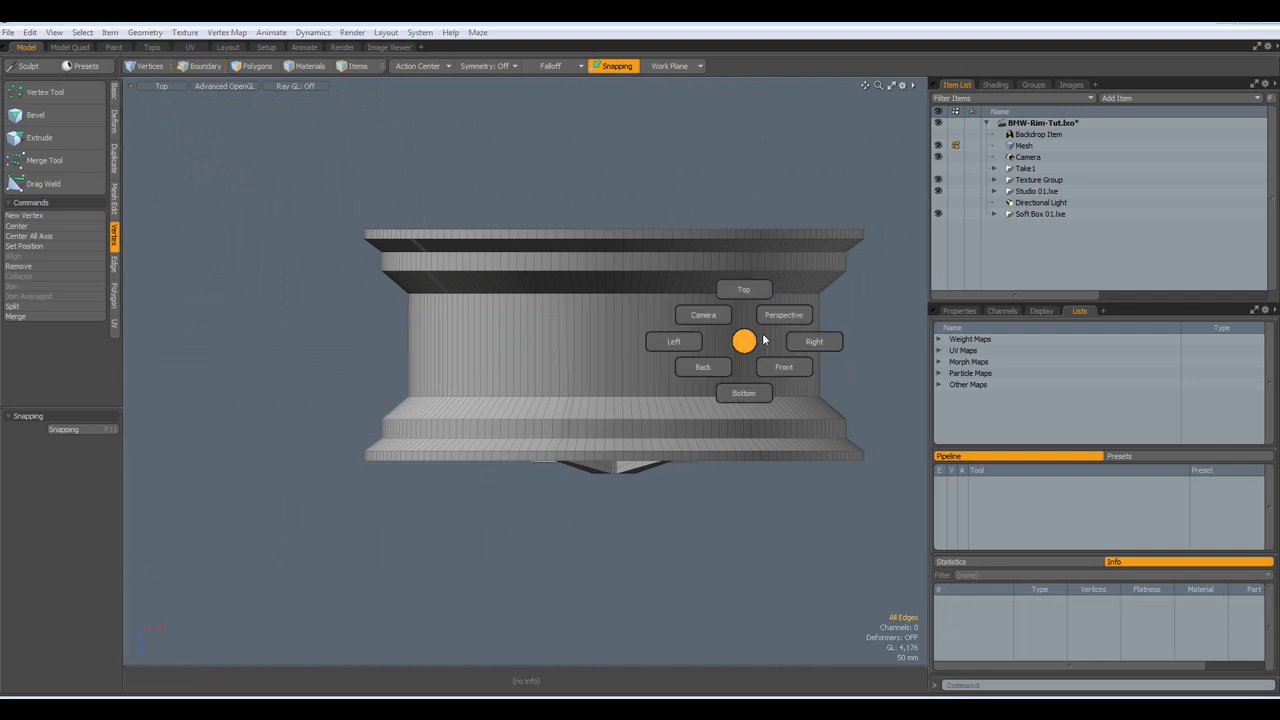
click(783, 311)
alt+drag(757, 351, 556, 476)
scroll(579, 465, up, 4)
scroll(672, 481, down, 5)
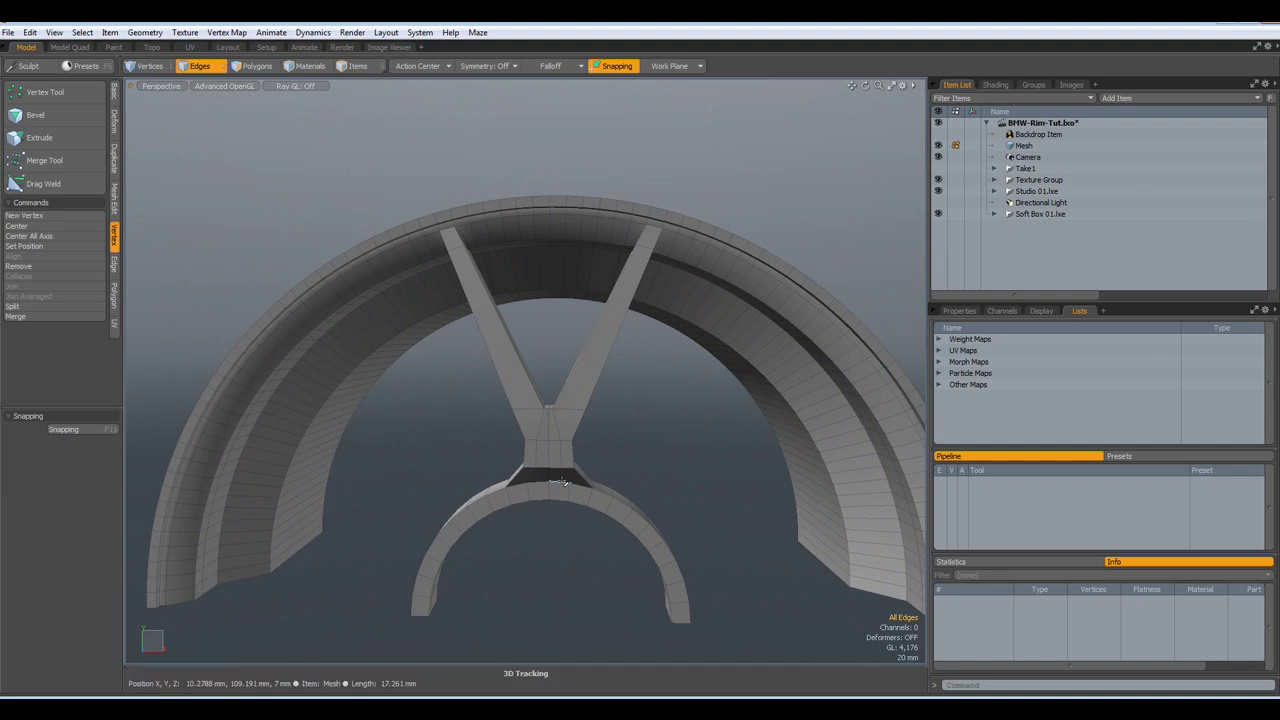
scroll(551, 398, up, 4)
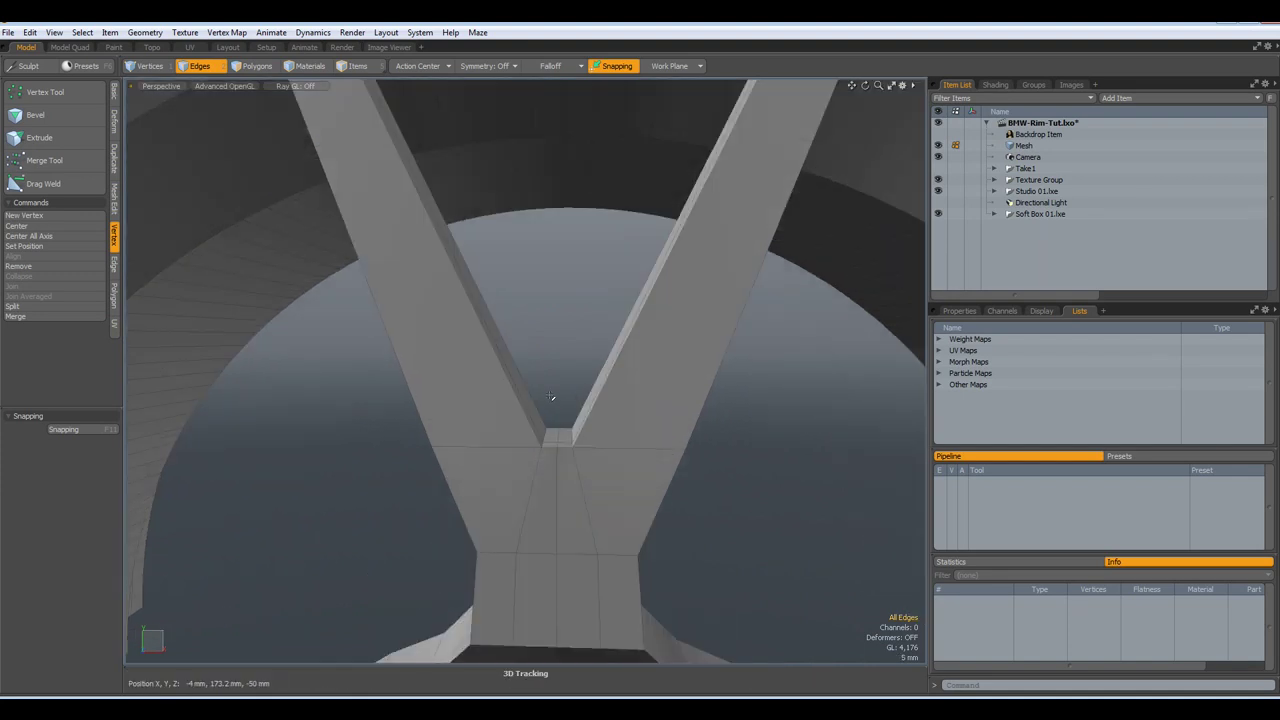
key(1)
click(541, 448)
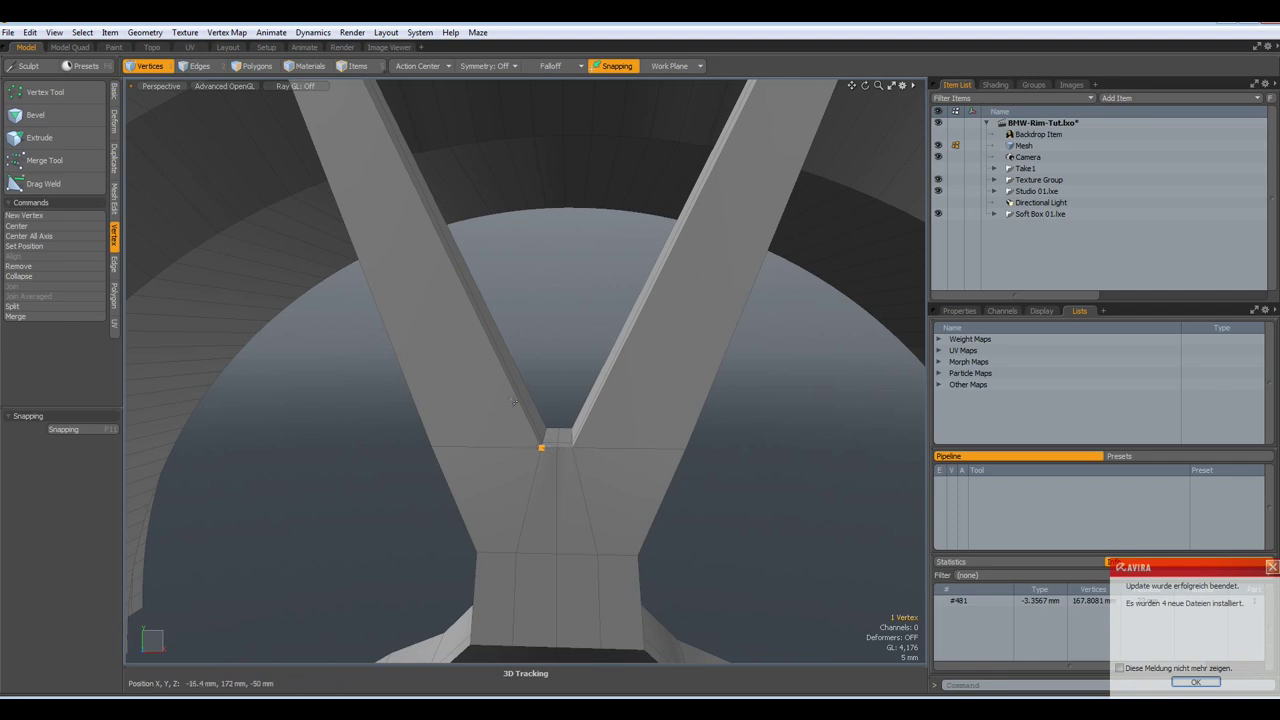
key(2)
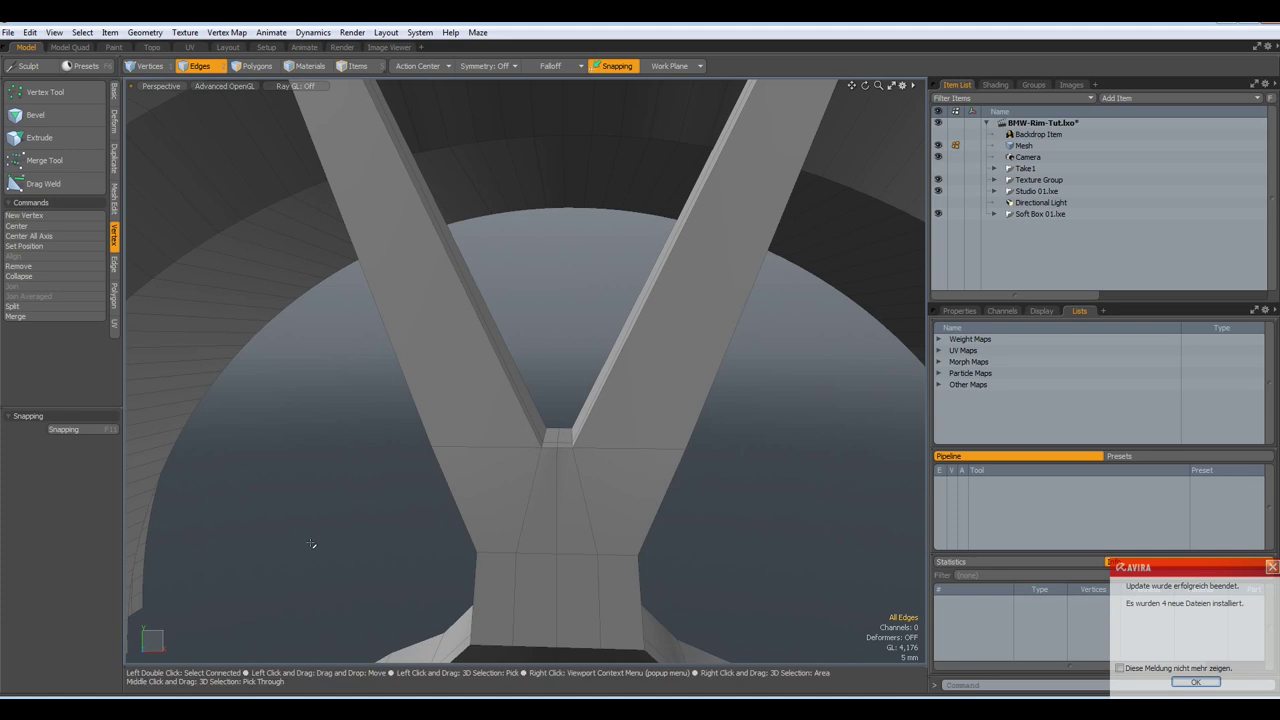
click(1198, 684)
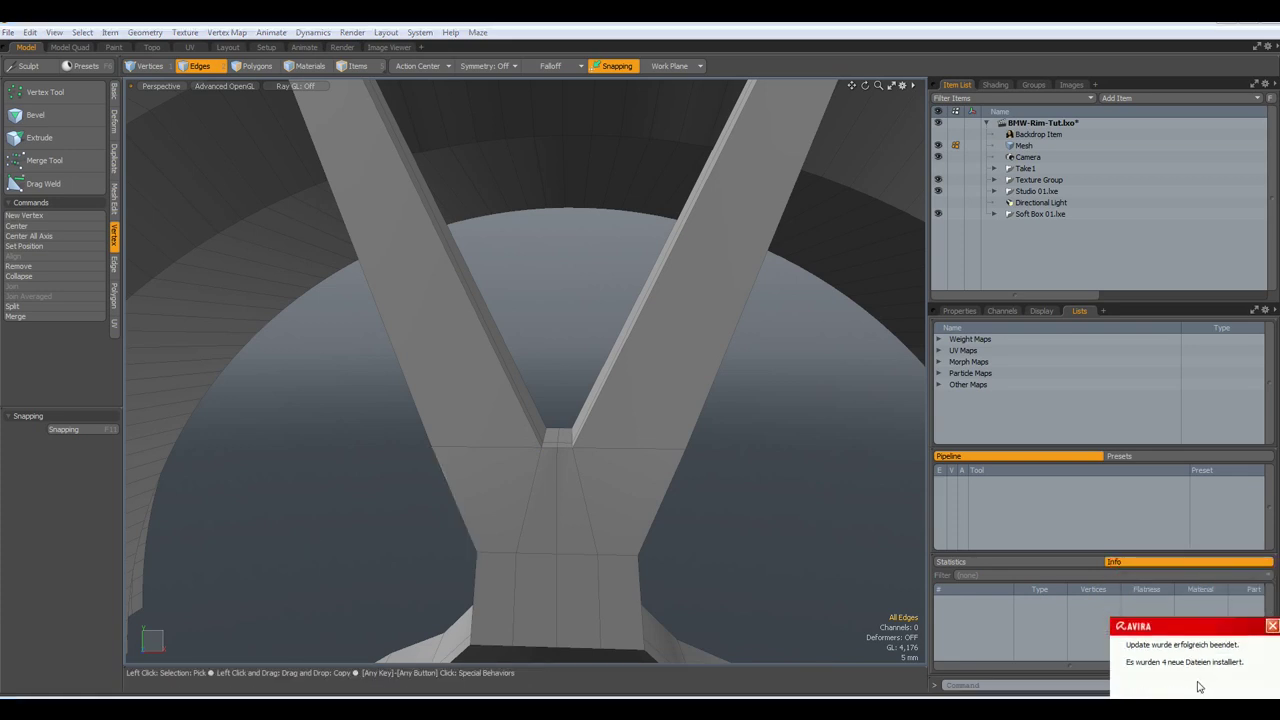
Select the front polygons of the hub ring and the forked spoke and bevel them as a group with an inset of about 4.1 mm
scroll(633, 502, down, 3)
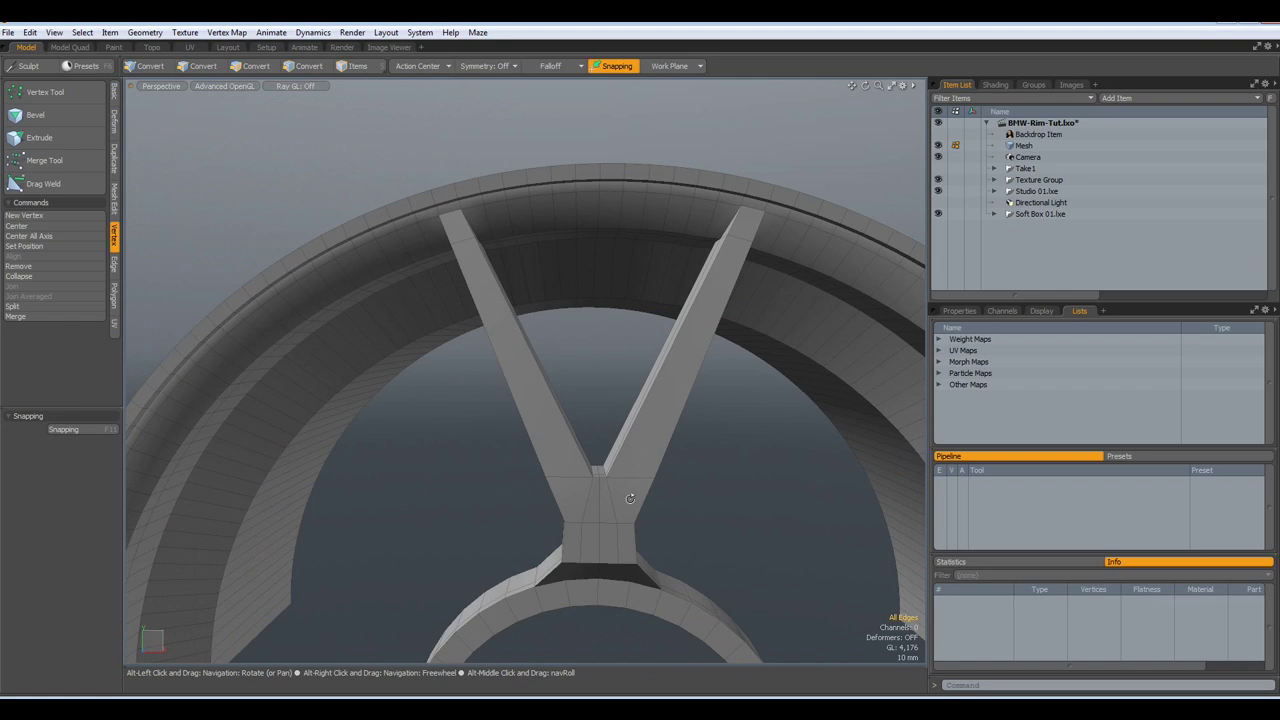
alt+shift+drag(633, 502, 570, 475)
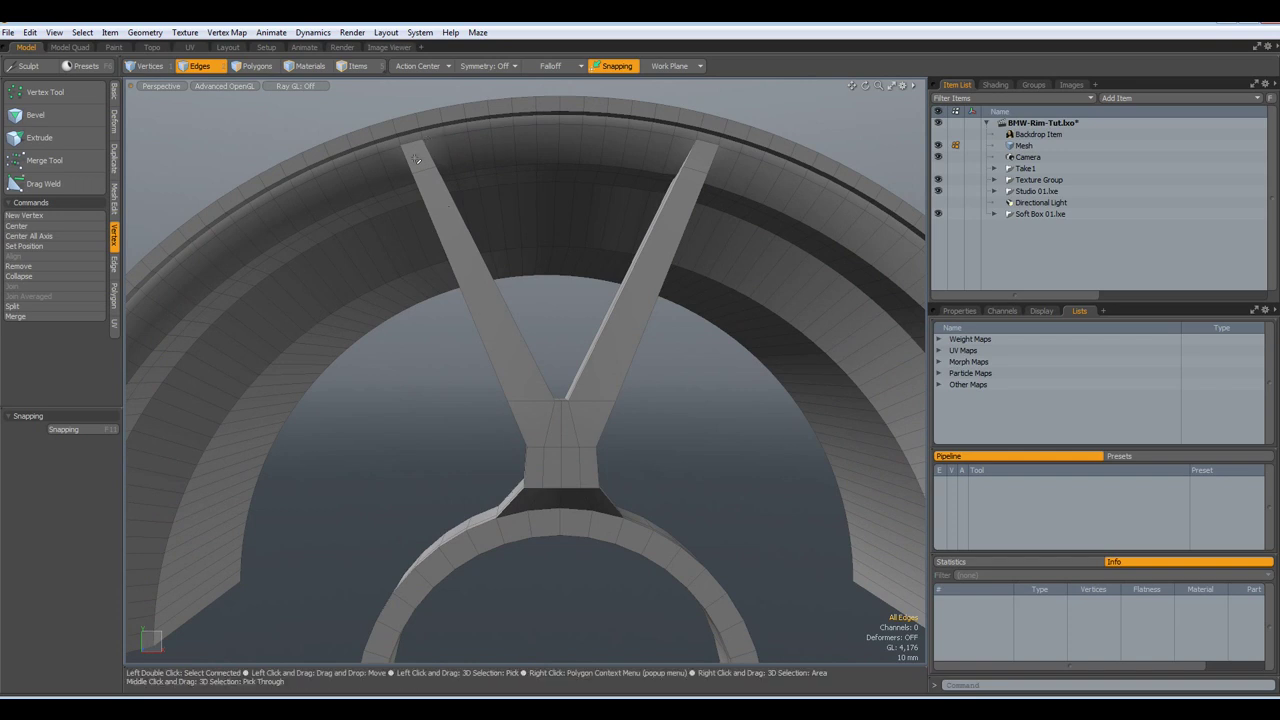
key(3)
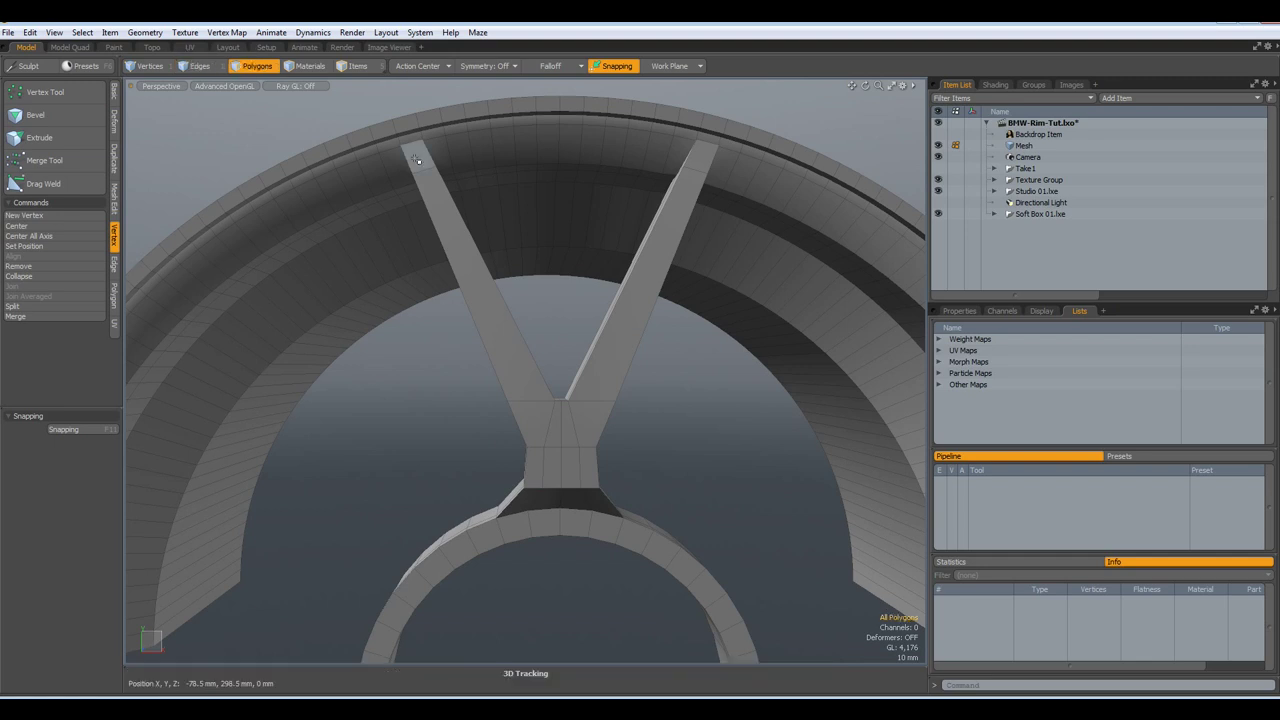
drag(510, 525, 556, 523)
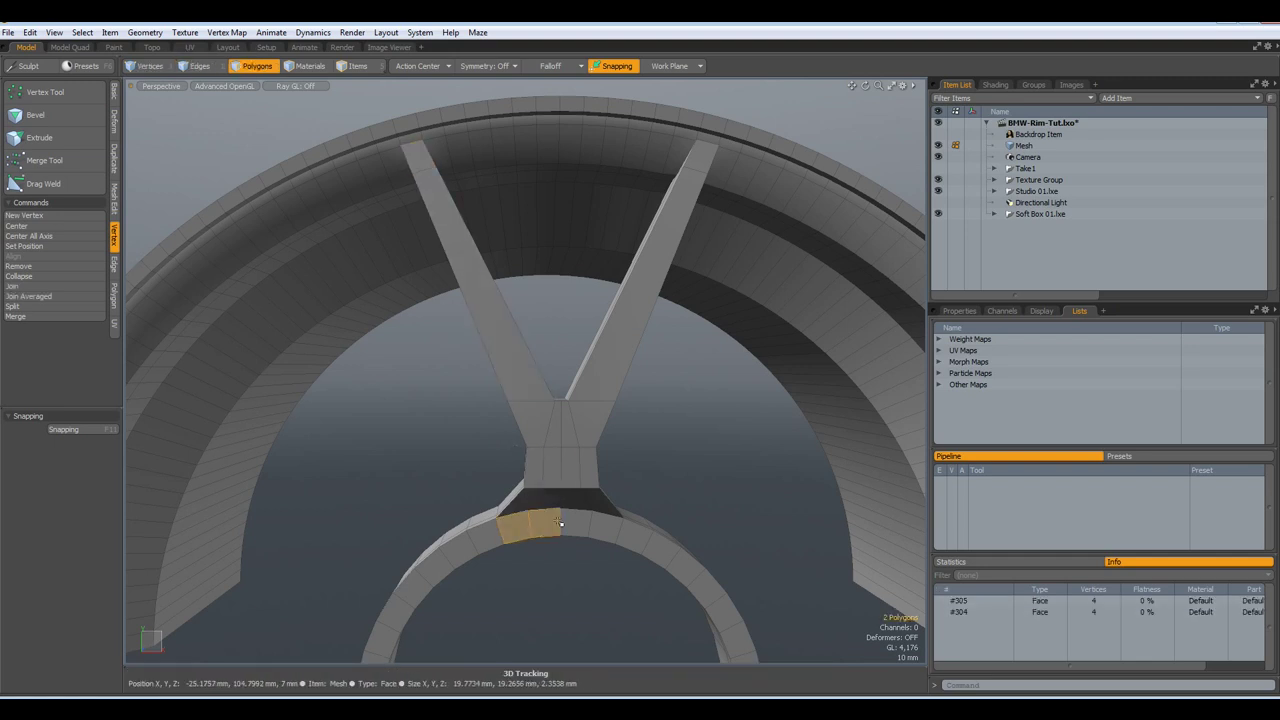
key(l)
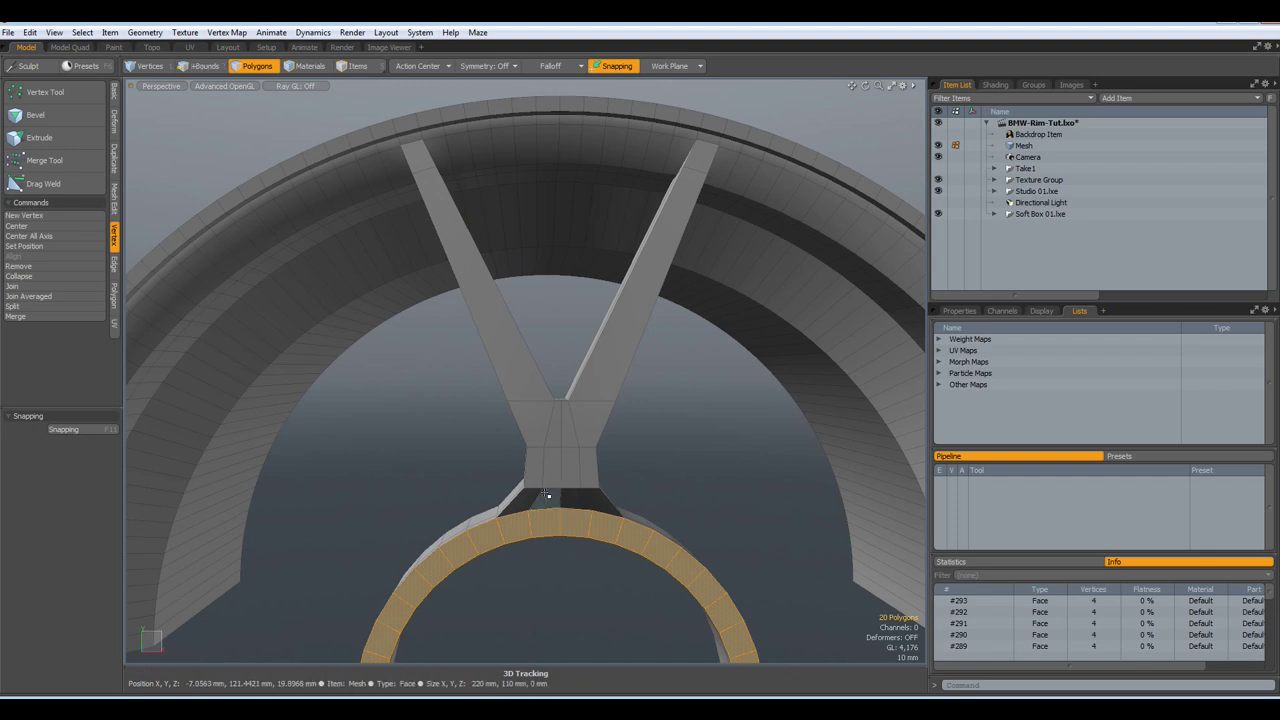
mouse_move(531, 500)
shift+mouse_down()
mouse_move(605, 500)
mouse_move(580, 457)
mouse_move(550, 465)
mouse_move(536, 434)
mouse_move(591, 408)
mouse_move(597, 390)
mouse_move(480, 290)
mouse_move(418, 158)
mouse_move(491, 178)
shift+mouse_up()
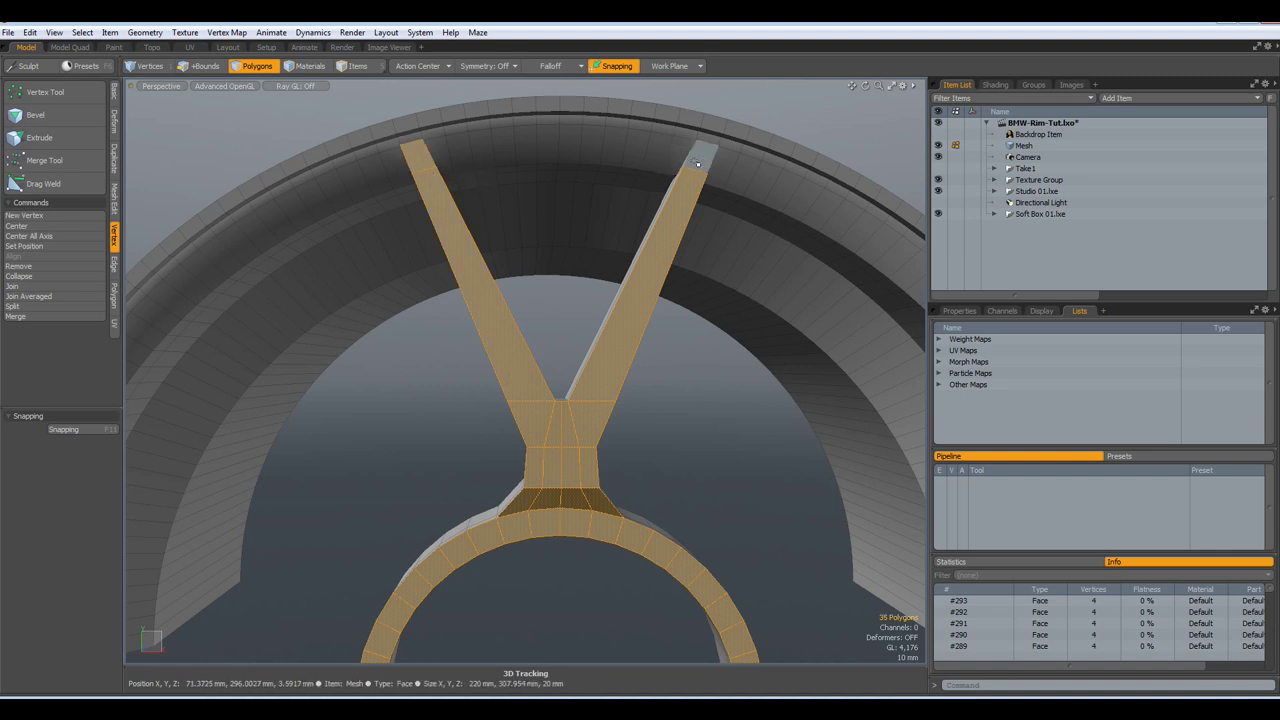
key(b)
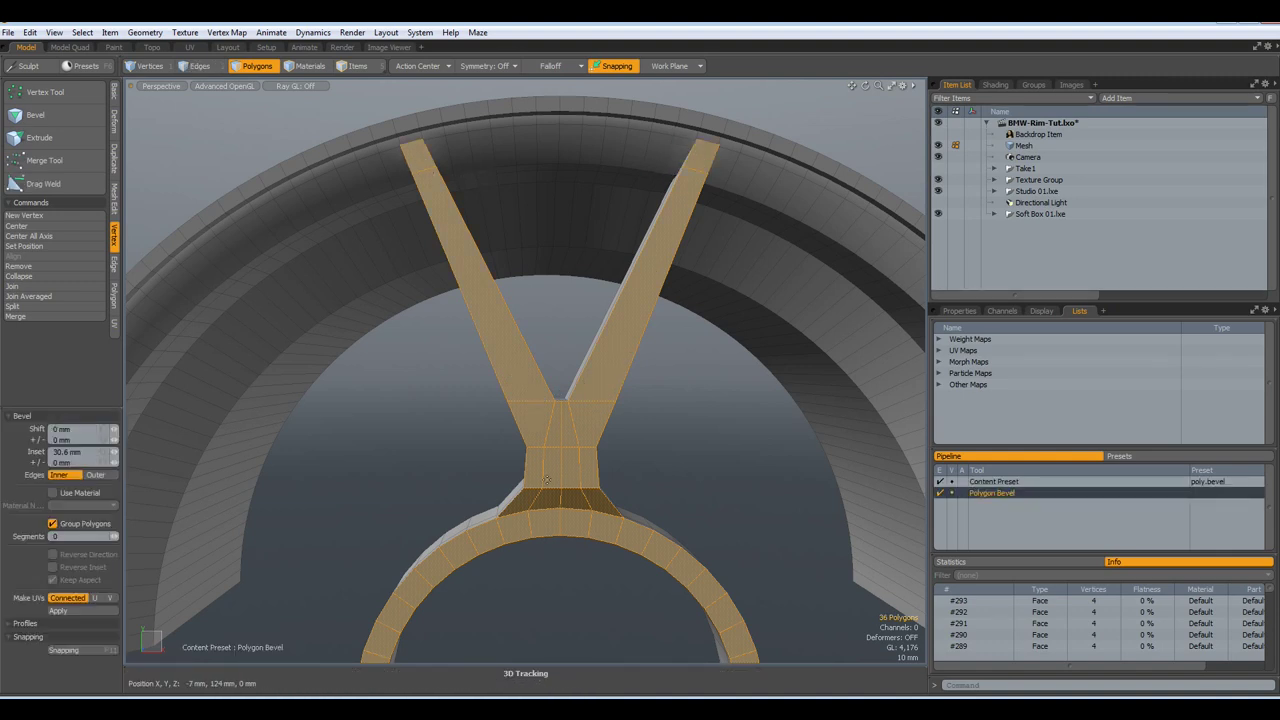
click(625, 443)
drag(629, 427, 637, 427)
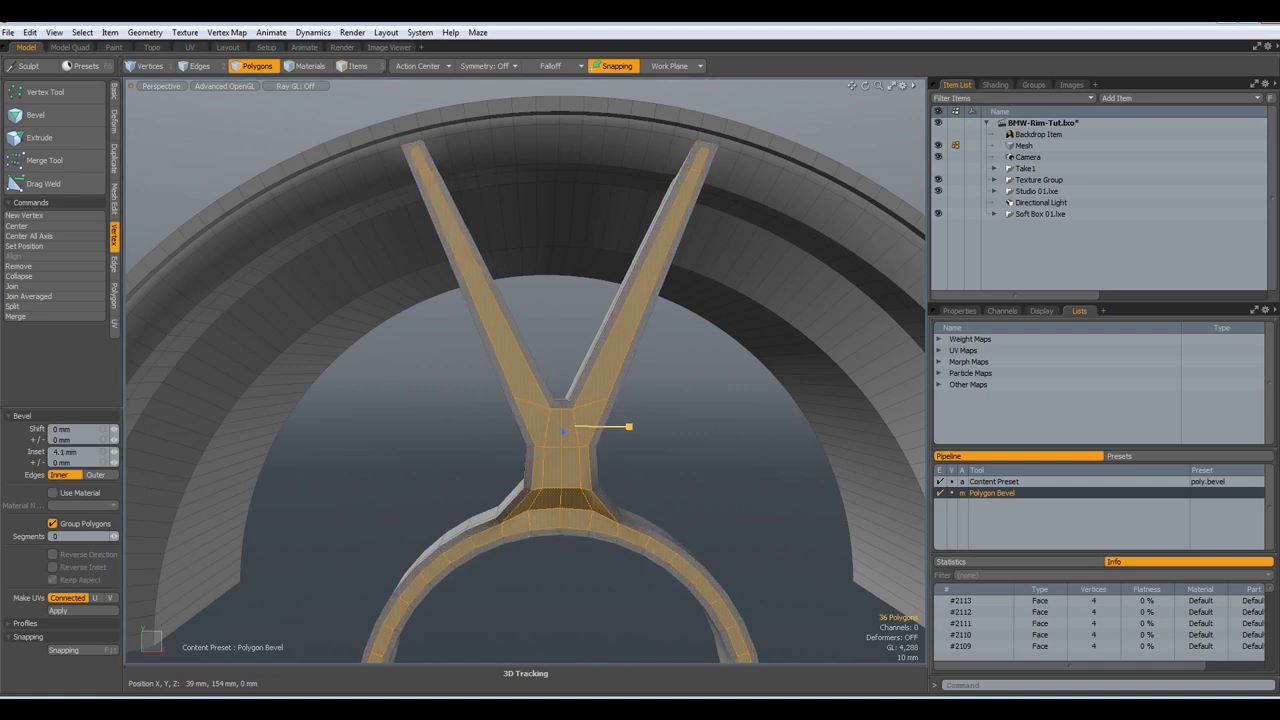
key(space)
click(692, 478)
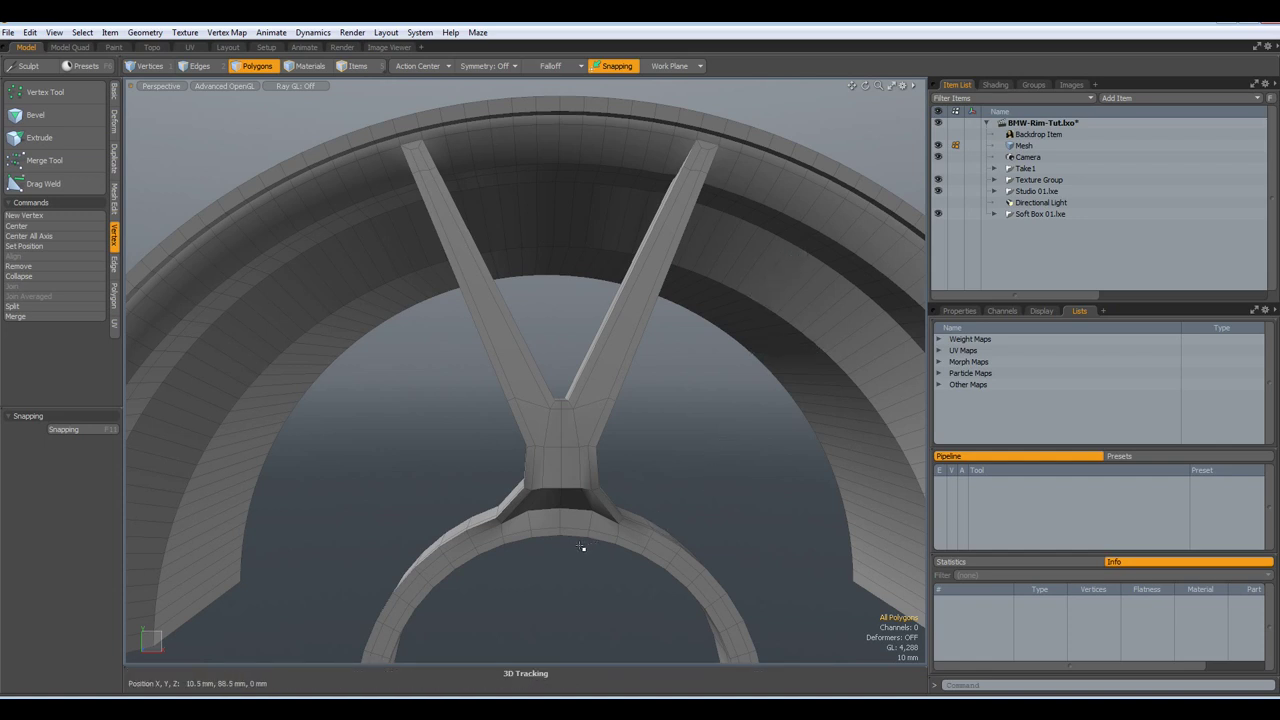
Examine the inset polygons around the hub ring where the spoke base joins it
scroll(581, 546, up, 3)
alt+drag(578, 545, 569, 457)
scroll(562, 398, up, 2)
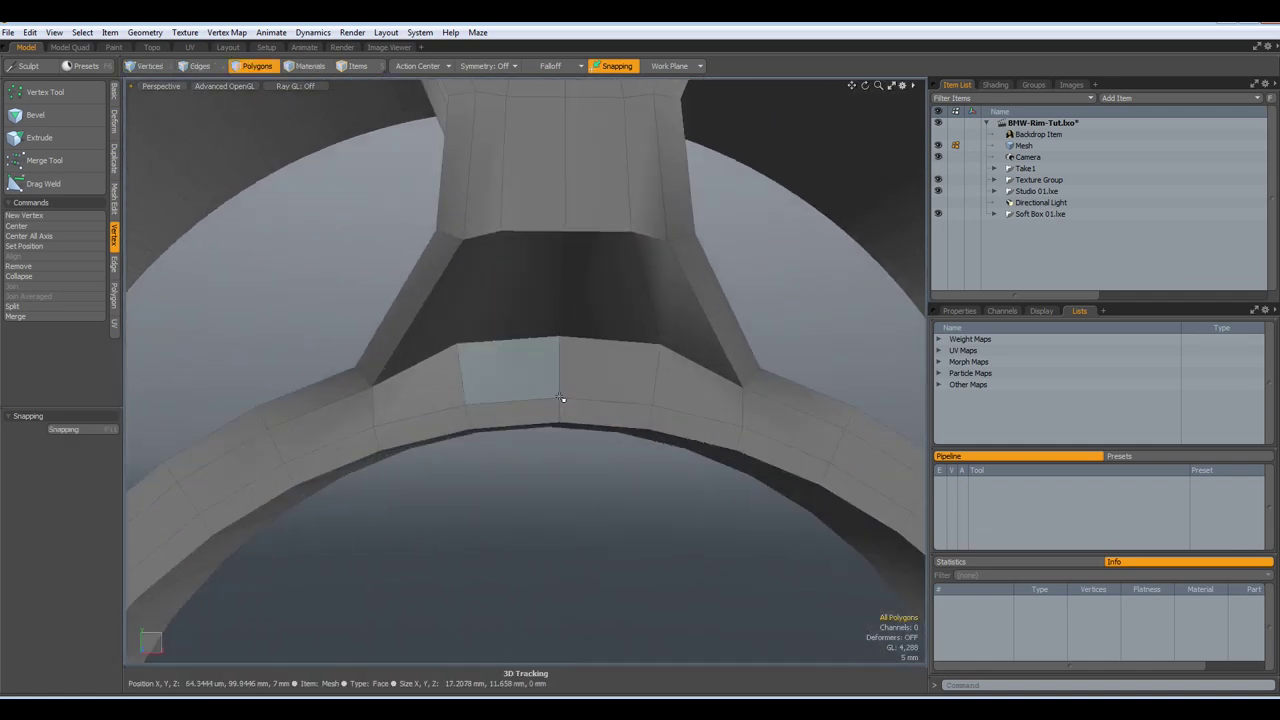
scroll(560, 397, down, 2)
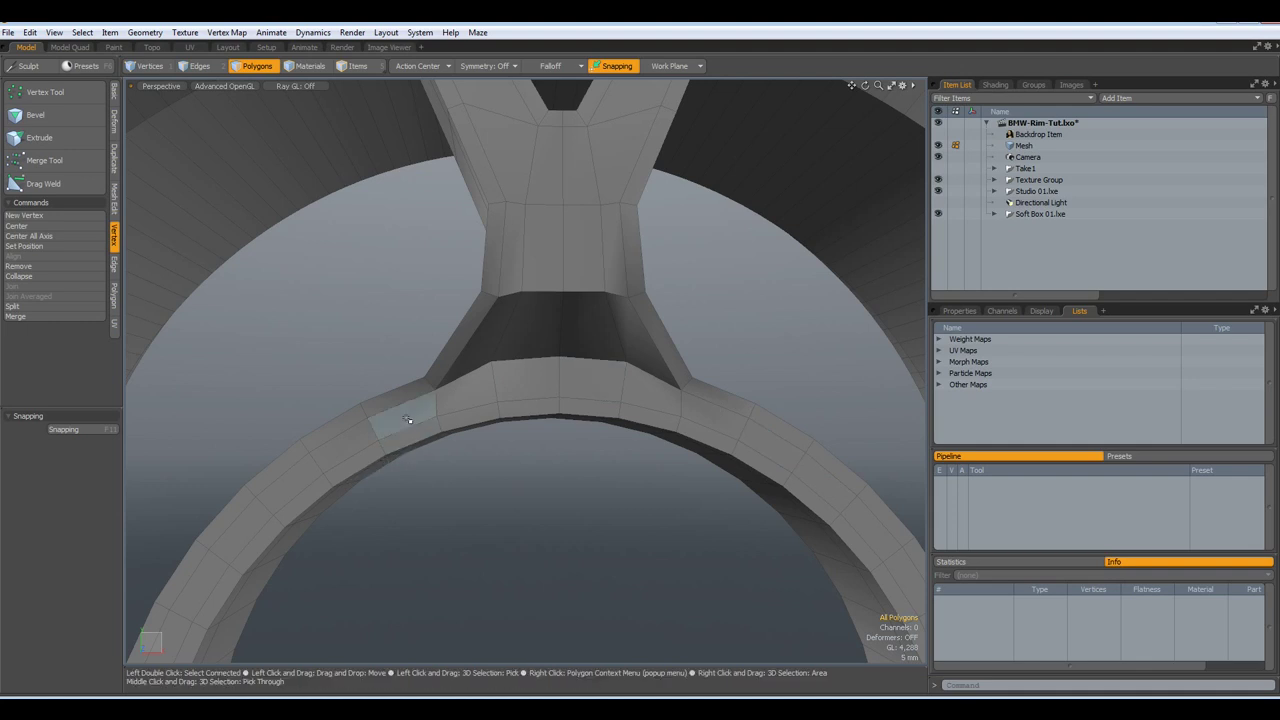
mouse_move(400, 420)
mouse_down()
mouse_move(555, 378)
mouse_move(646, 402)
mouse_up()
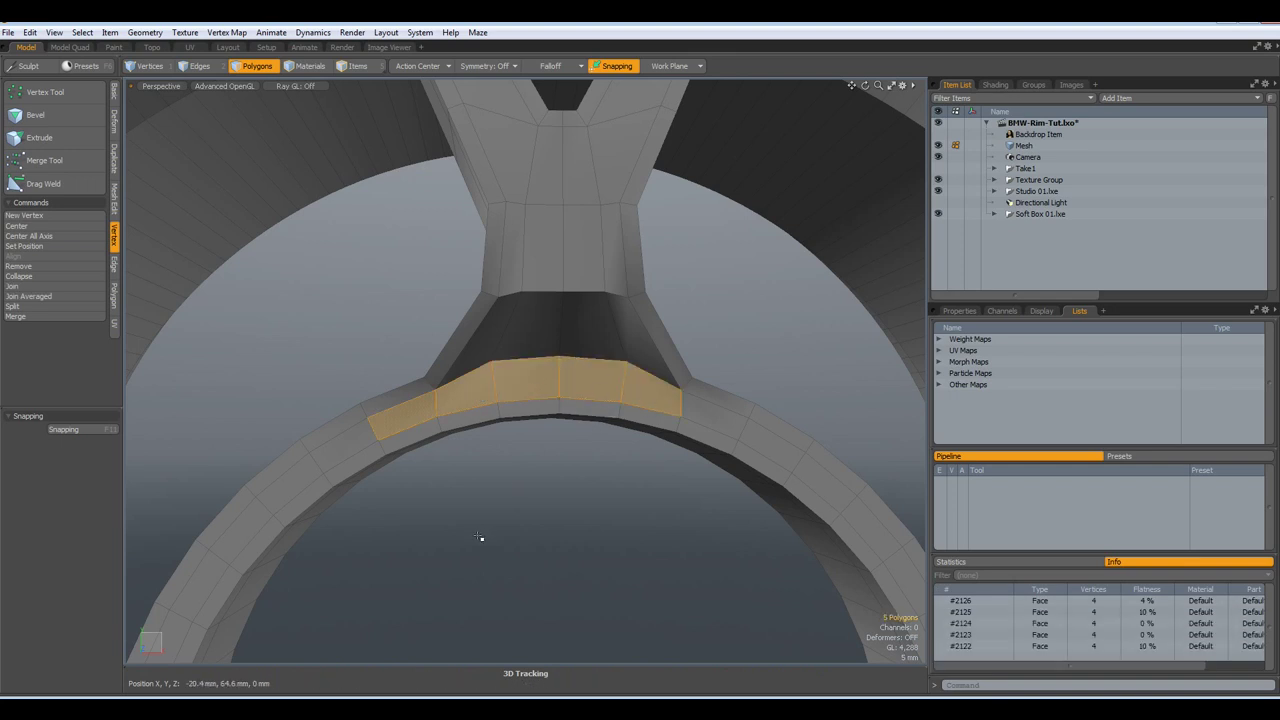
click(545, 516)
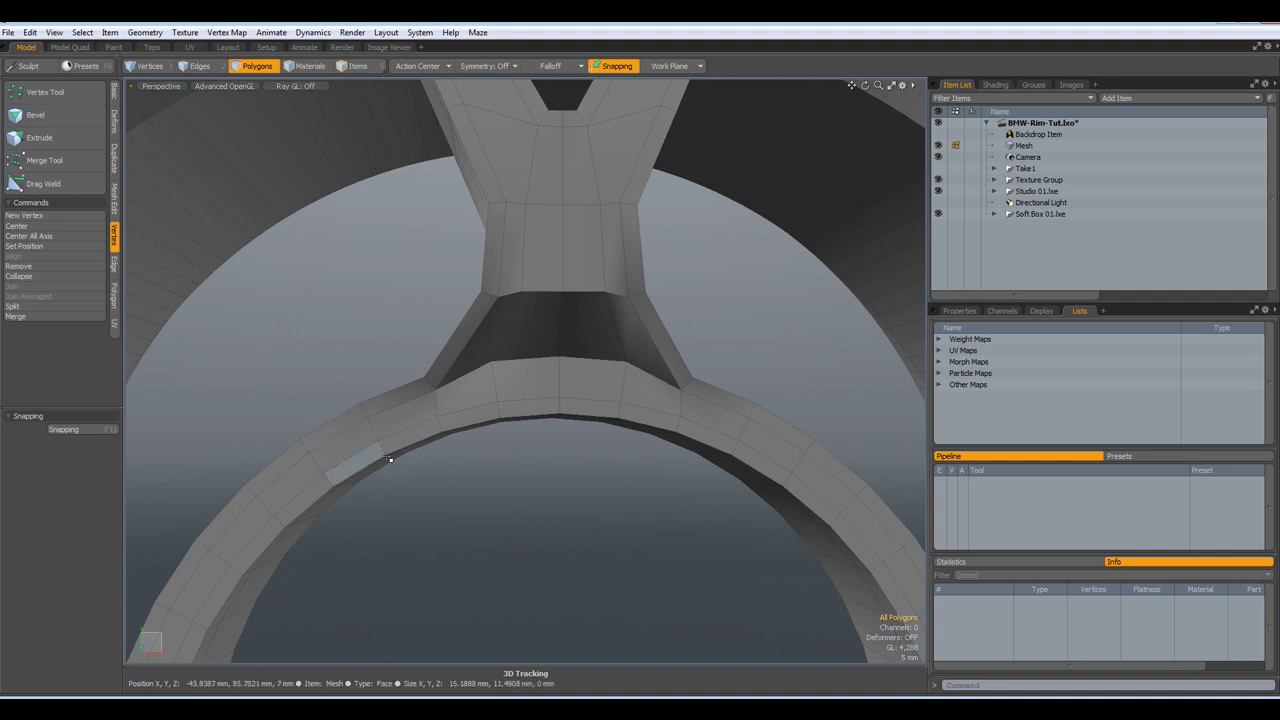
scroll(691, 390, up, 2)
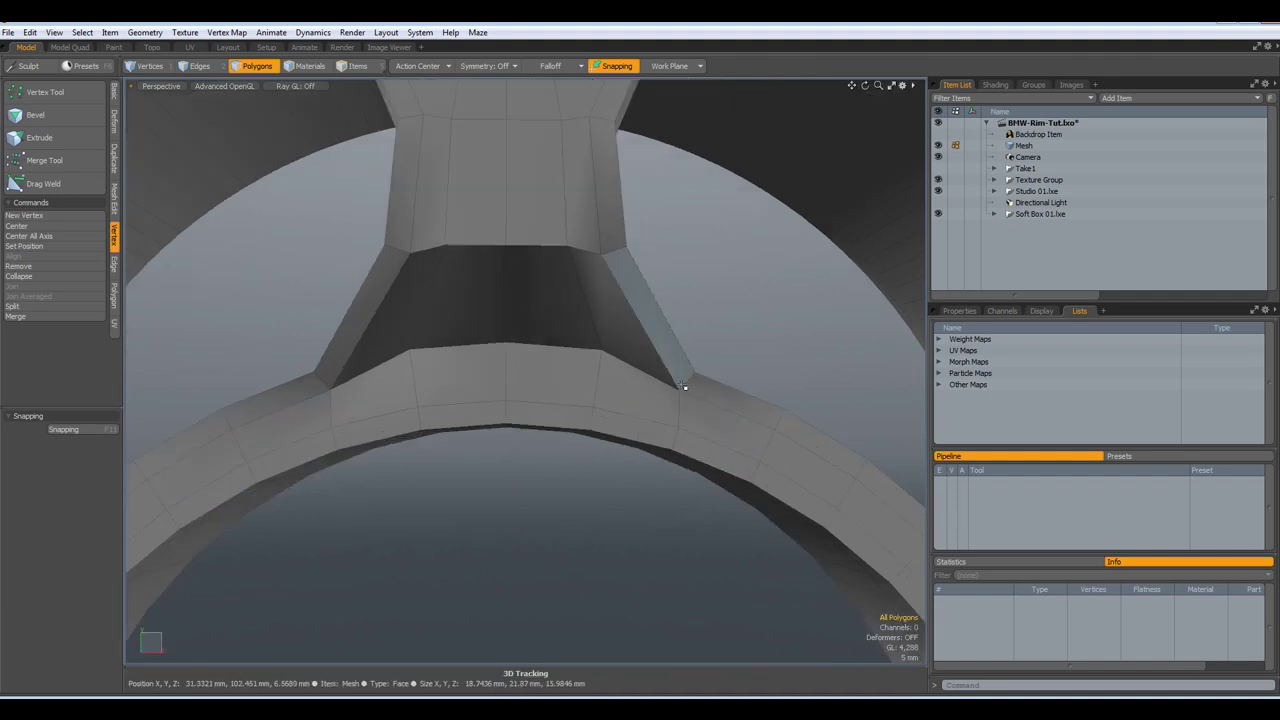
scroll(740, 357, down, 3)
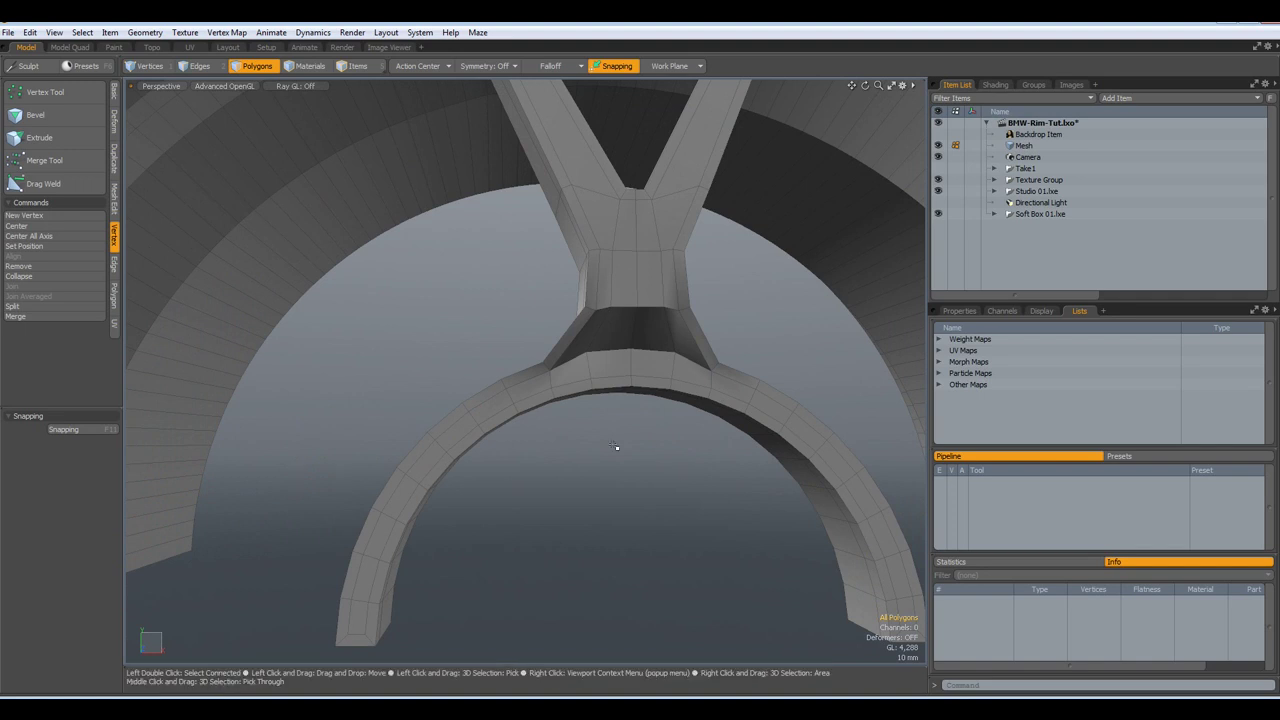
Show the hub ring and spoke base from the back and turn on X symmetry
key(KP_2)
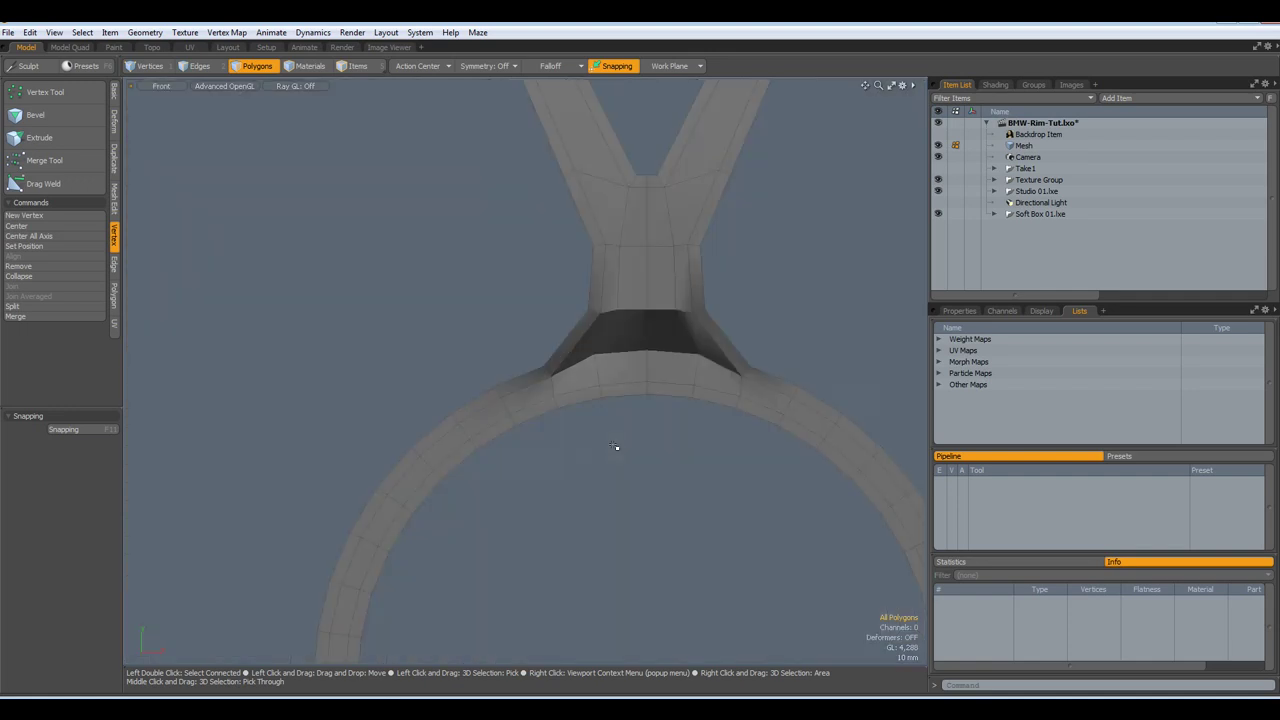
key(ctrl+KP_1)
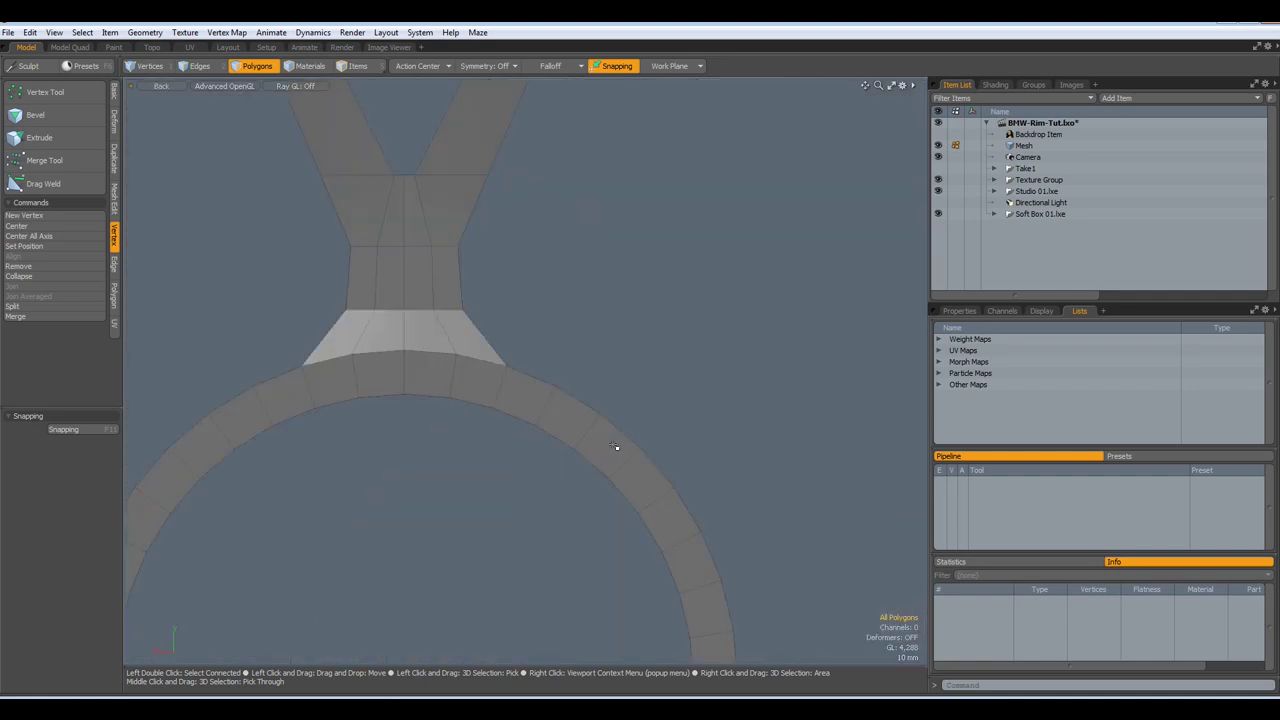
key(a)
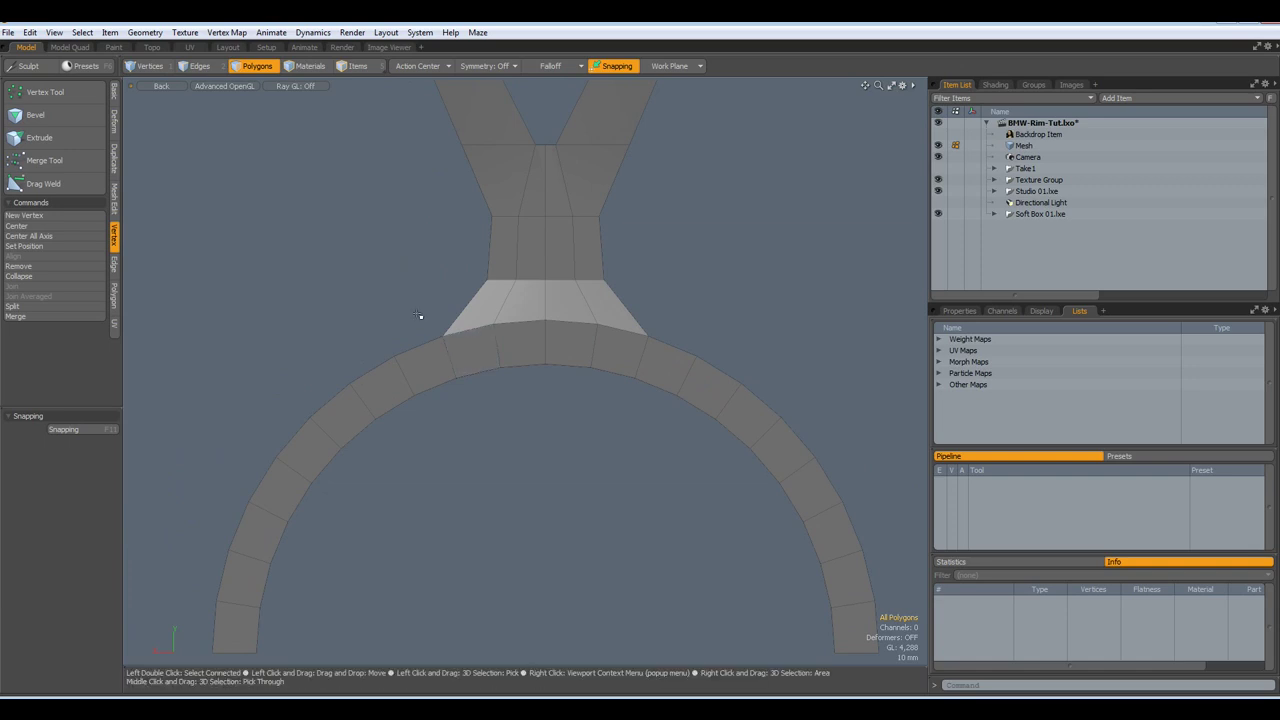
key(2)
right_drag(418, 315, 482, 414)
click(487, 65)
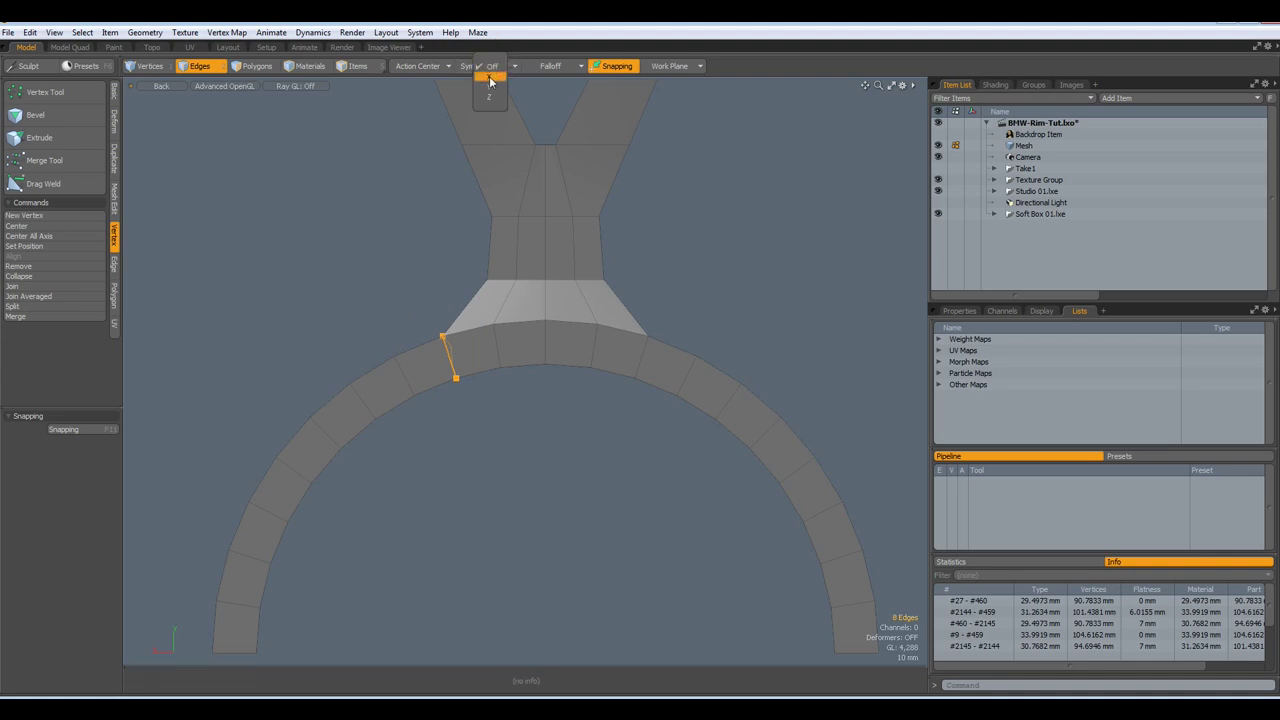
click(486, 78)
Select the hub ring's cross edges at both ends of the spoke base and scale them flat along local X, using the Element action centre
click(392, 313)
right_drag(418, 317, 479, 398)
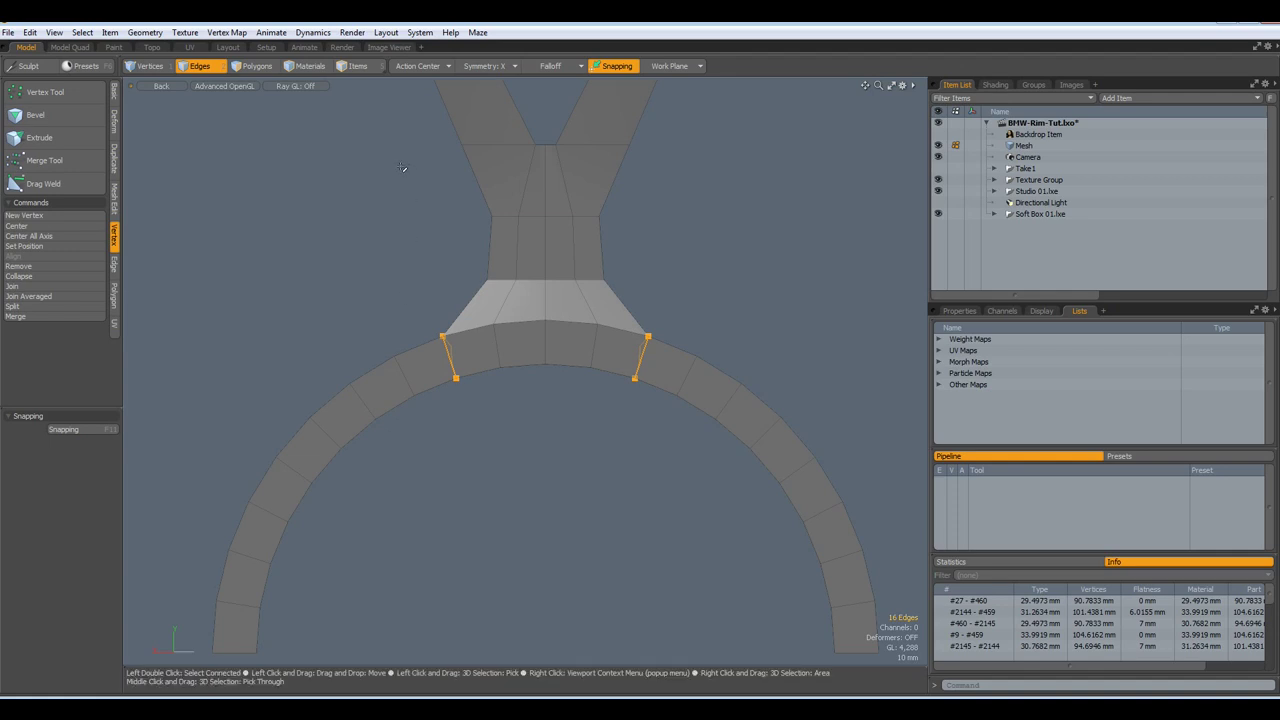
click(427, 67)
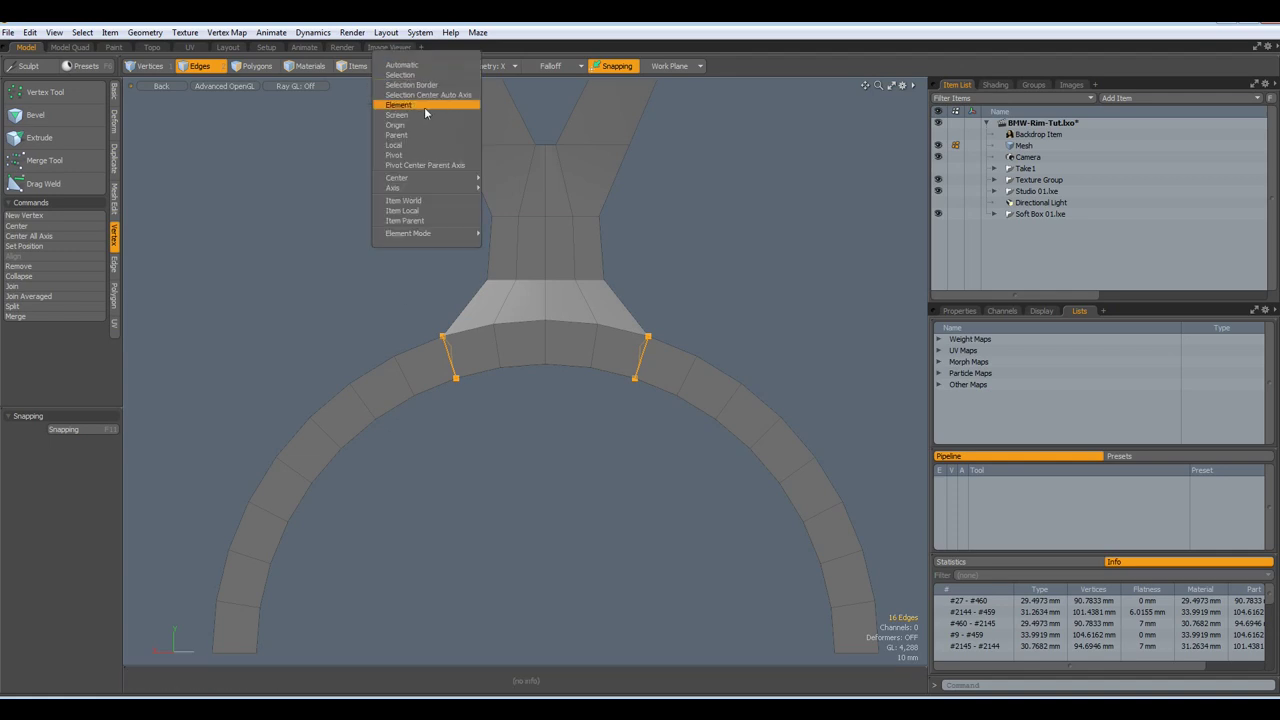
click(424, 107)
scroll(450, 365, up, 5)
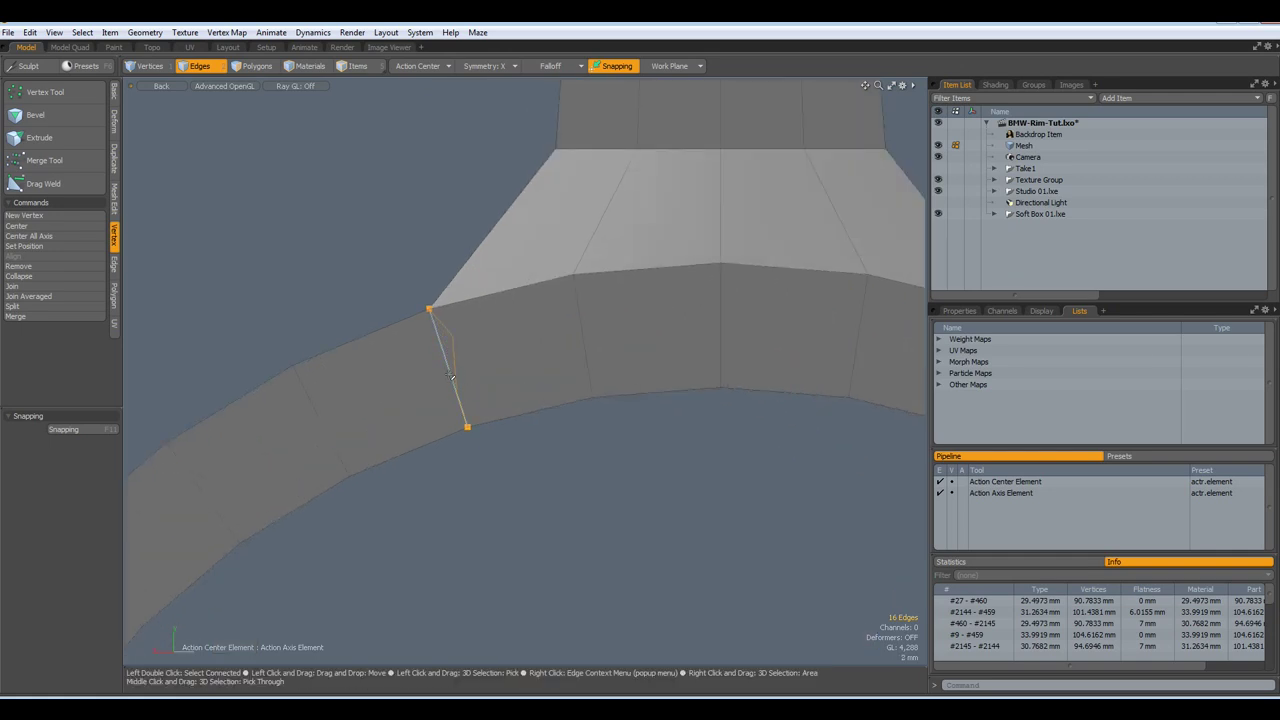
key(r)
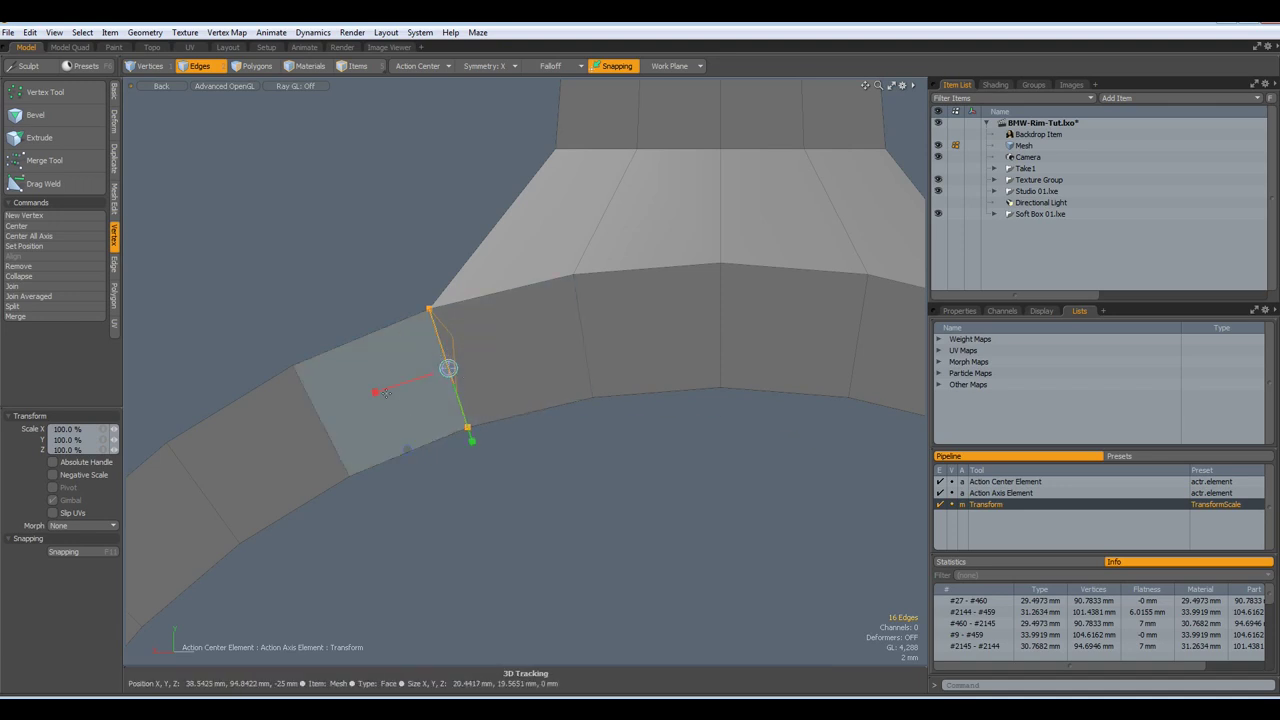
drag(375, 391, 450, 368)
key(space)
click(526, 512)
Loop slice the hub ring segment adjoining the spoke base on both sides
scroll(527, 513, down, 5)
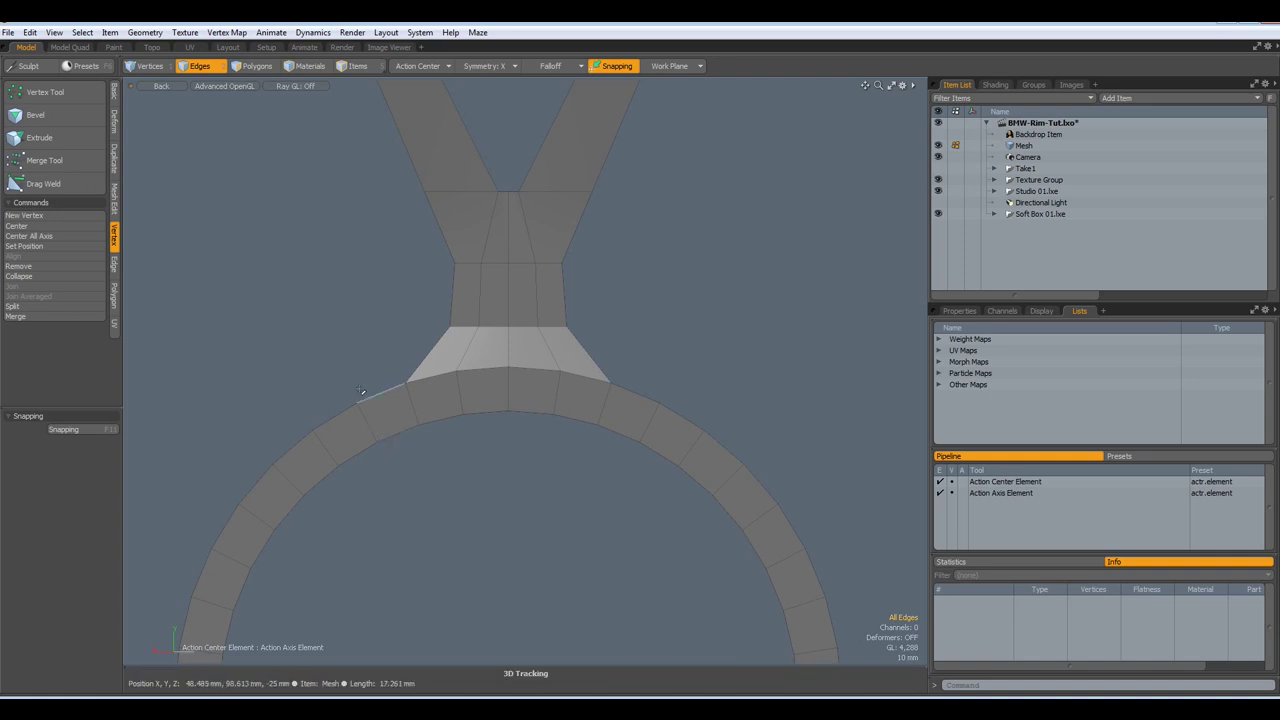
click(387, 406)
key(alt+c)
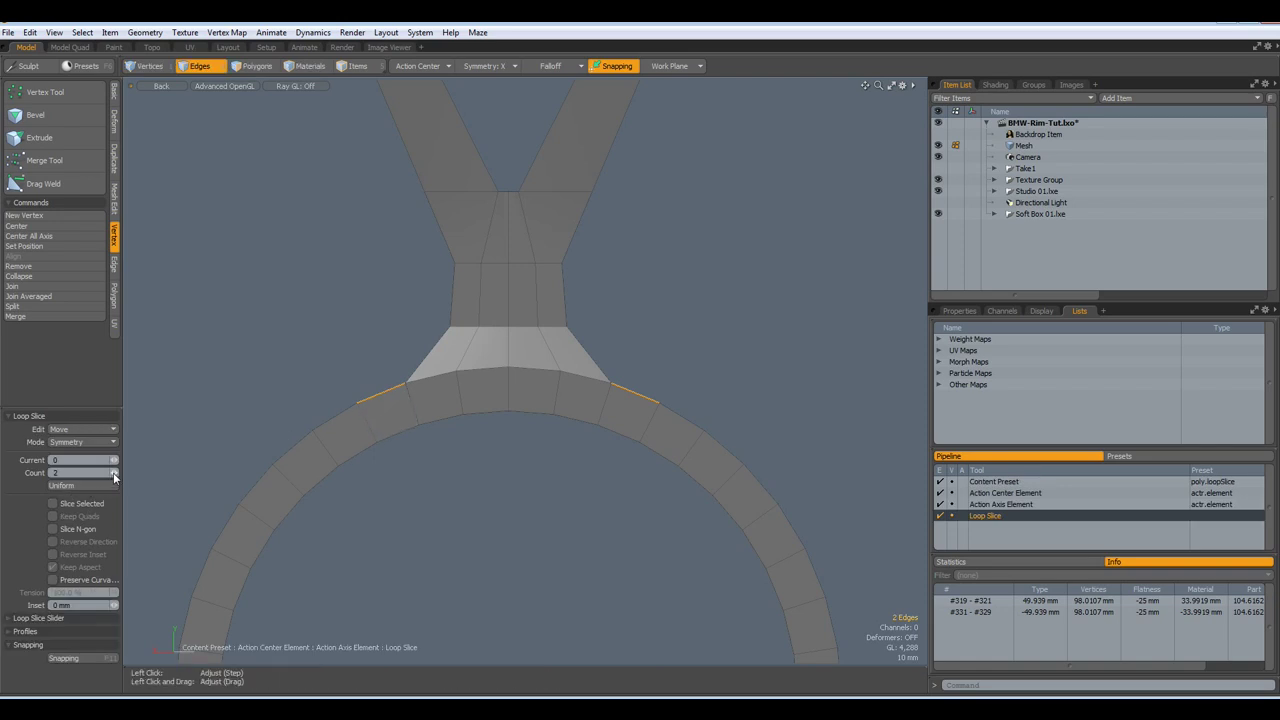
click(217, 326)
key(space)
click(411, 536)
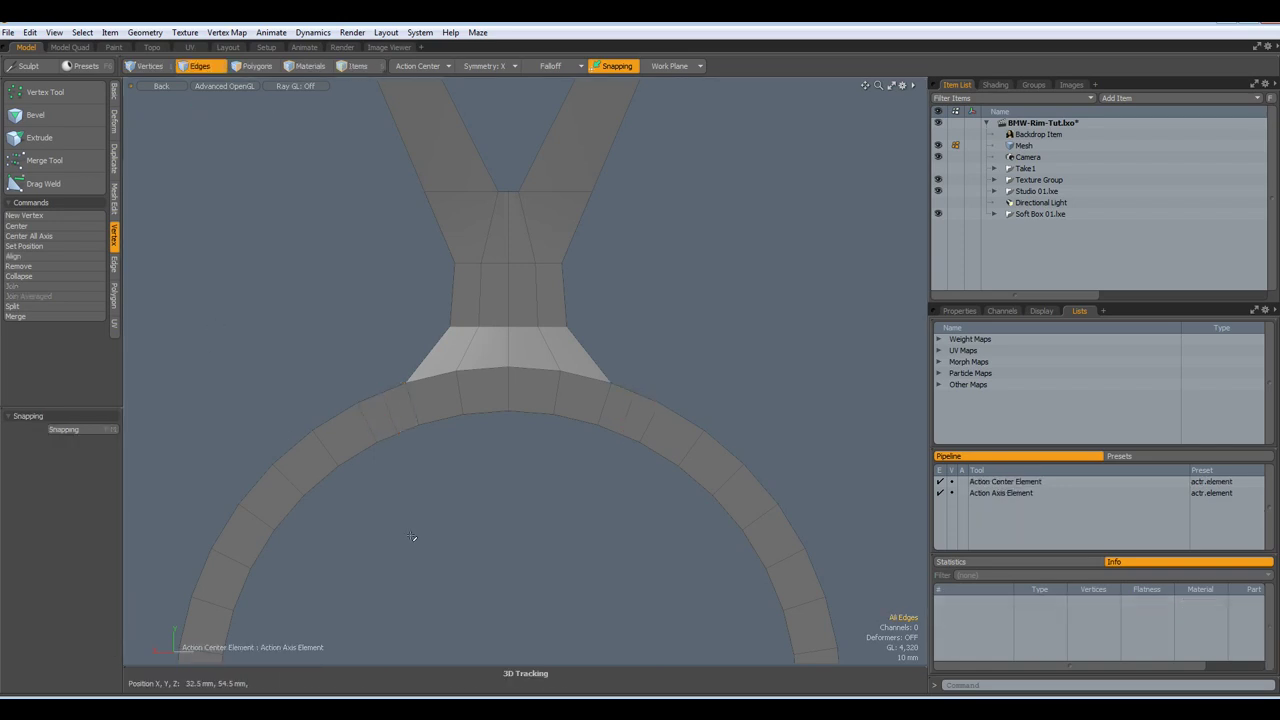
Delete the hub ring polygons beyond the new slices, keeping only the short ring stubs beside the spoke base
scroll(414, 540, down, 2)
alt+shift+drag(449, 554, 500, 394)
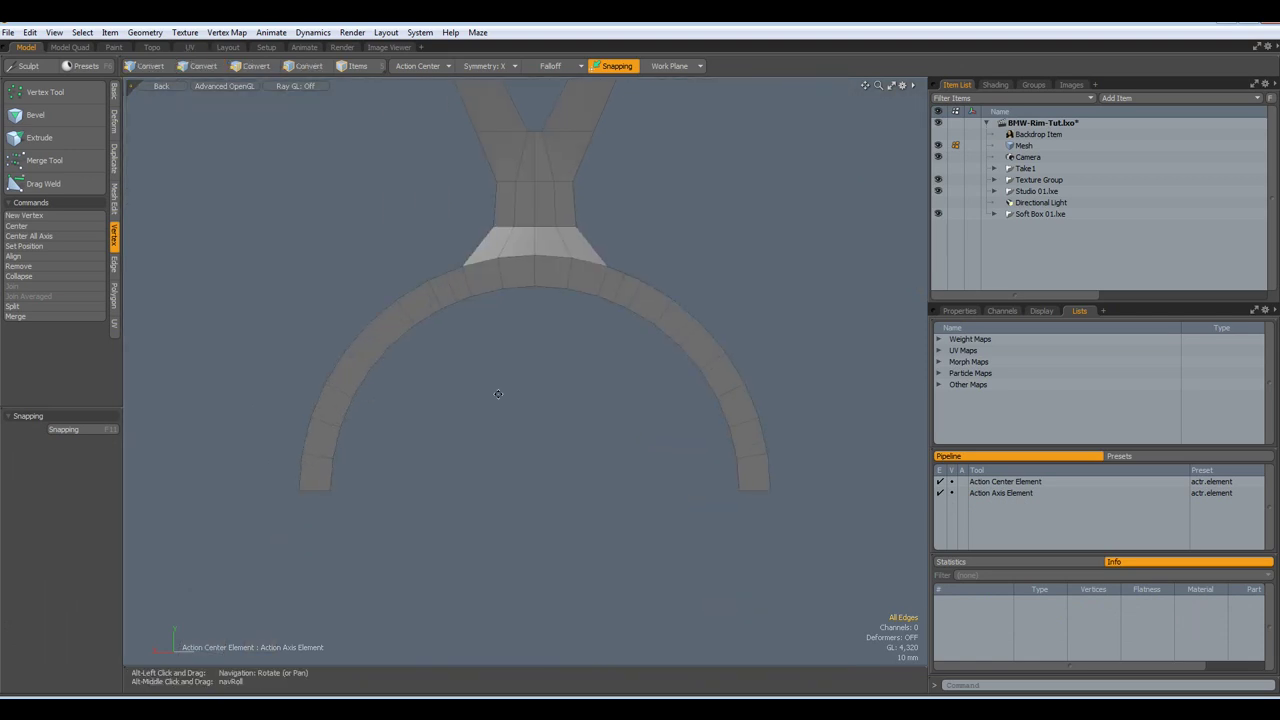
key(3)
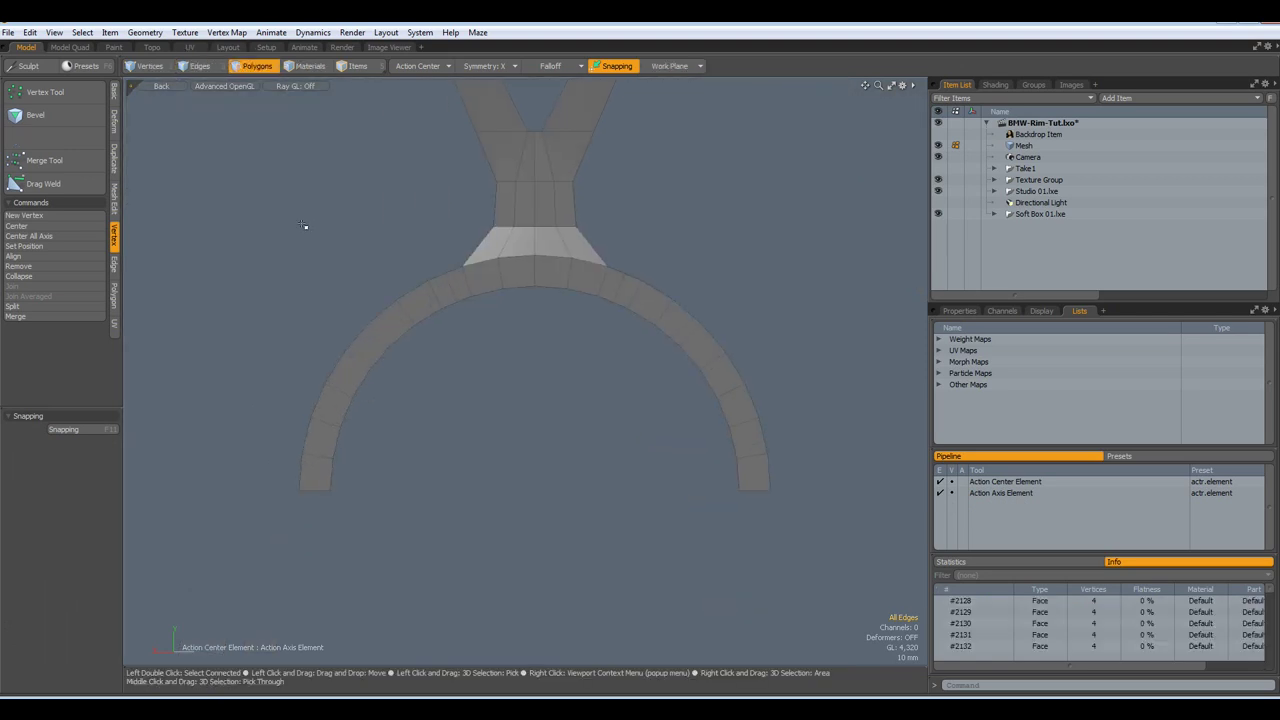
right_drag(186, 172, 446, 662)
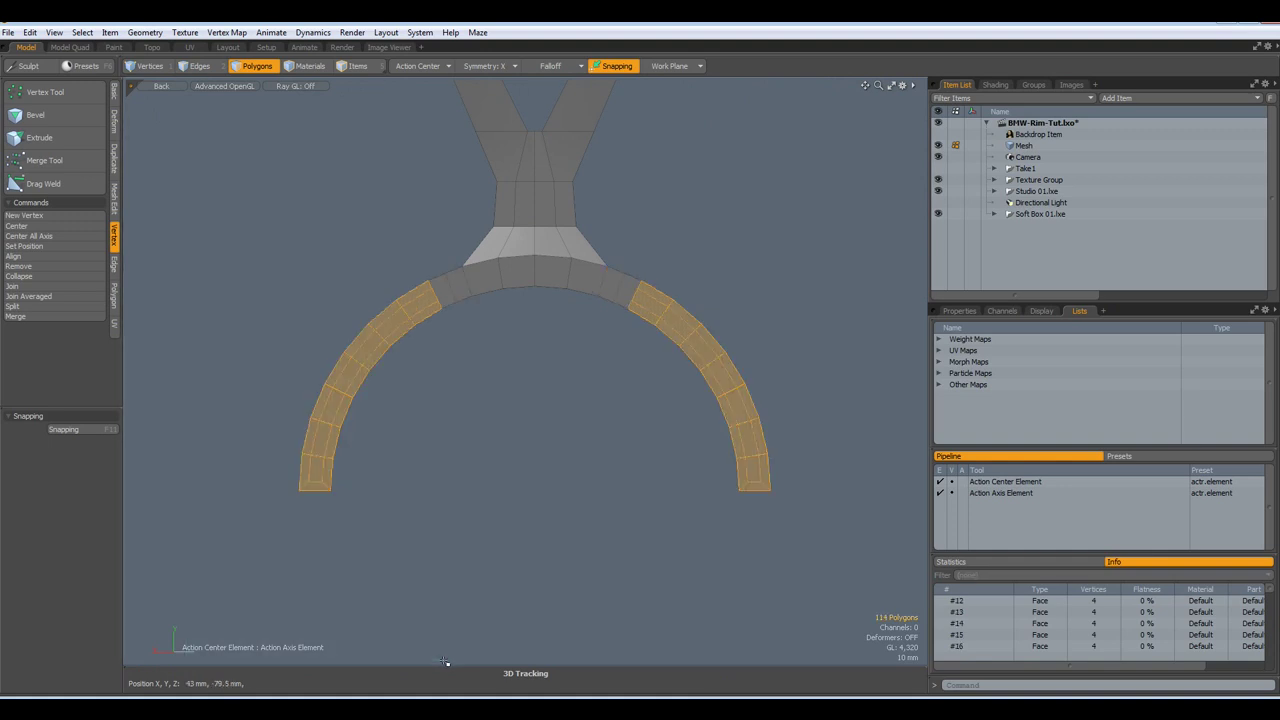
key(Delete)
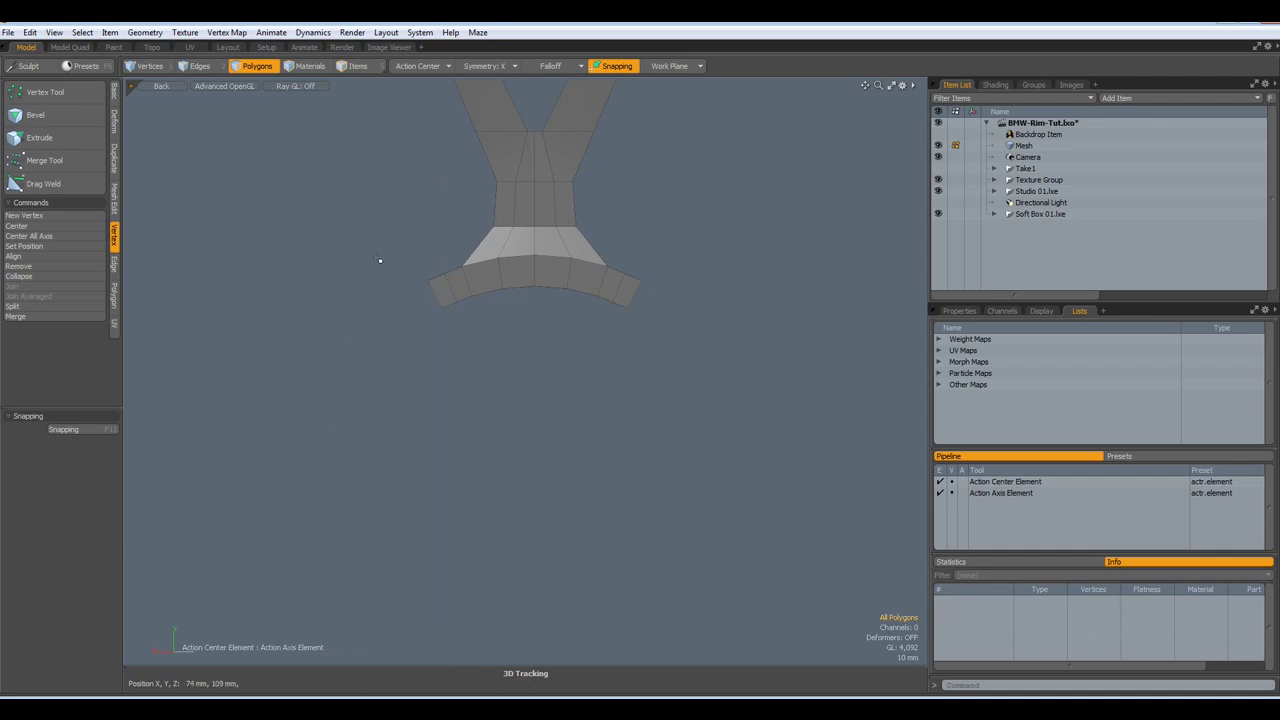
right_drag(379, 260, 462, 363)
key(Delete)
Show the rim barrel behind the forked spoke in perspective view and turn off symmetry
alt+drag(580, 208, 583, 542)
key(ctrl+space)
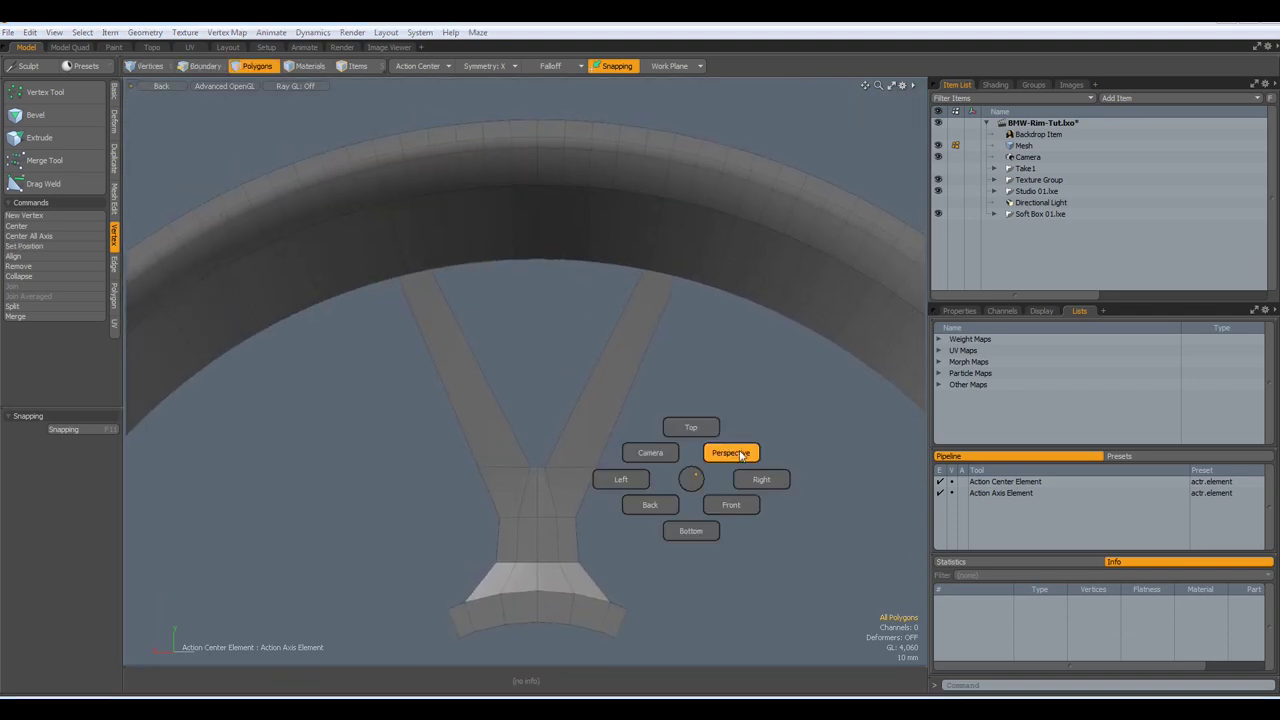
click(738, 455)
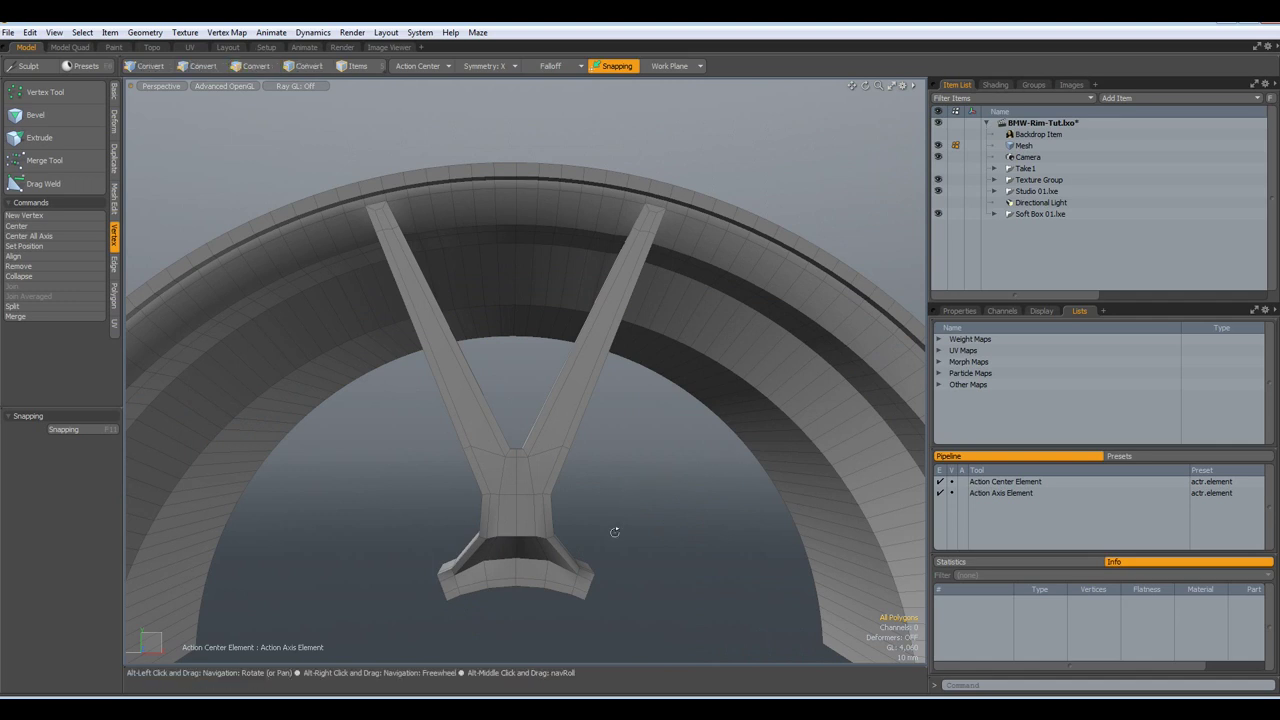
alt+drag(609, 531, 525, 374)
key(3)
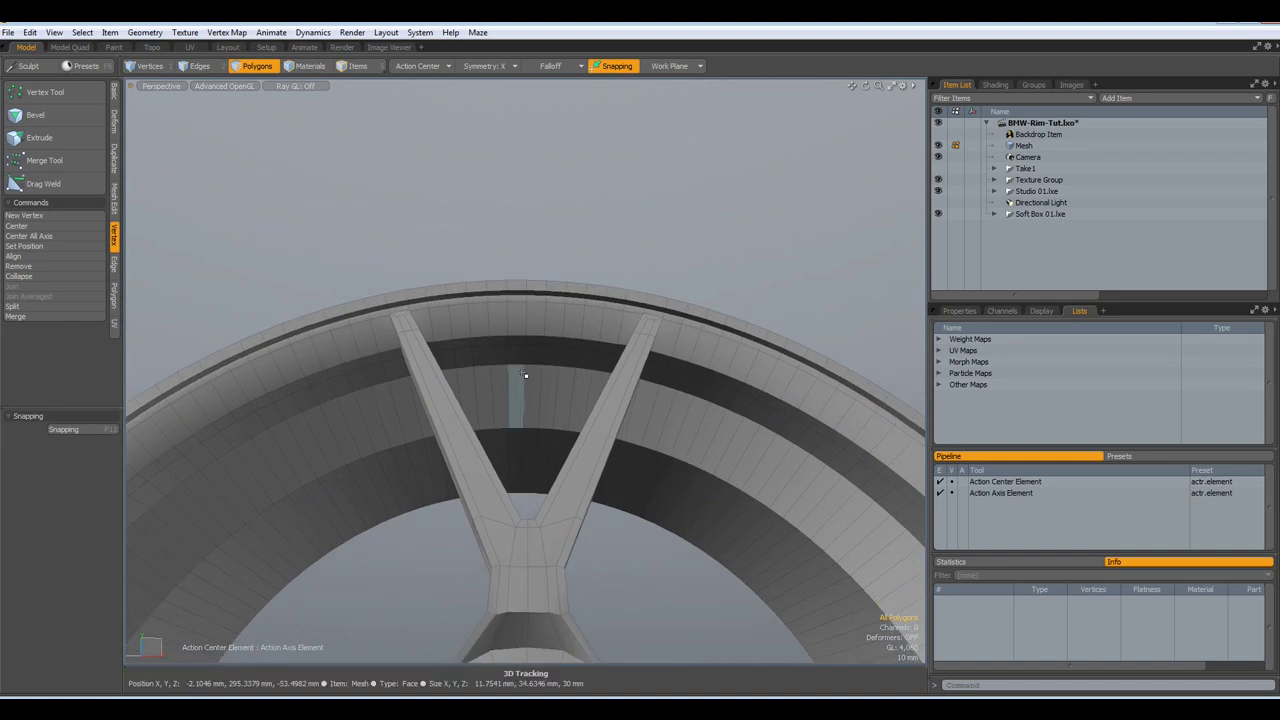
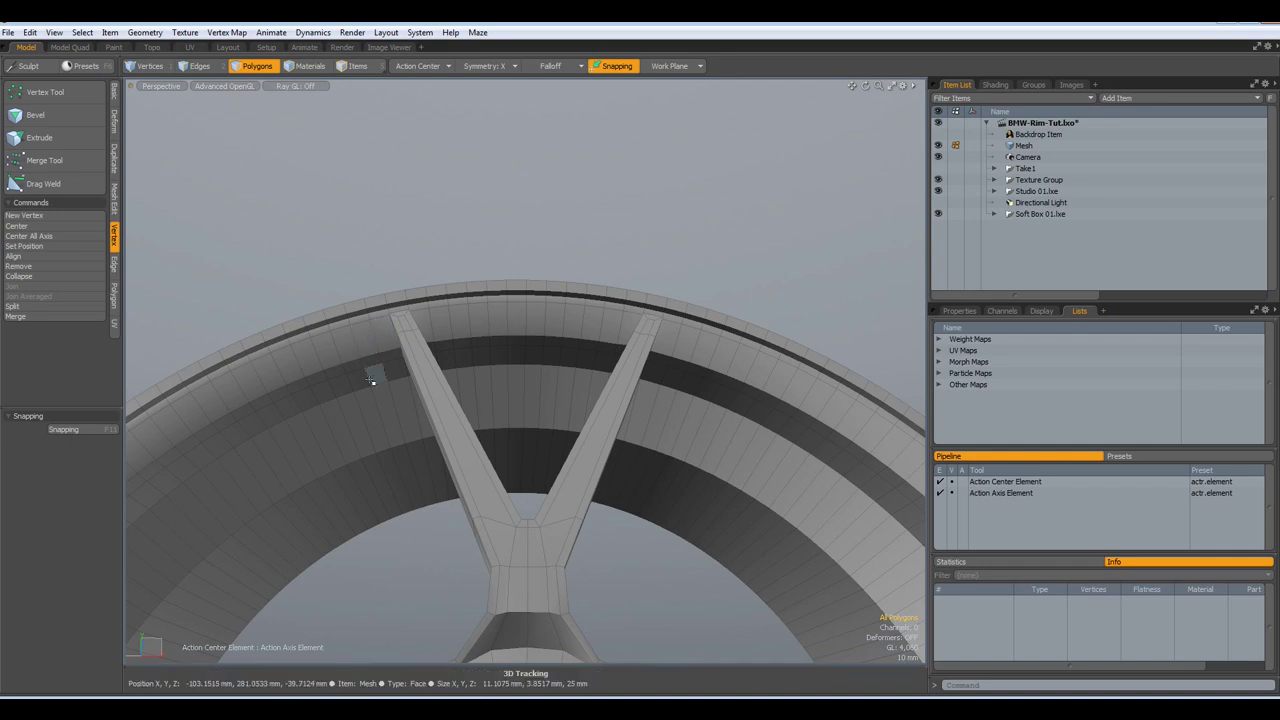
key(alt)
alt+drag(365, 400, 363, 440)
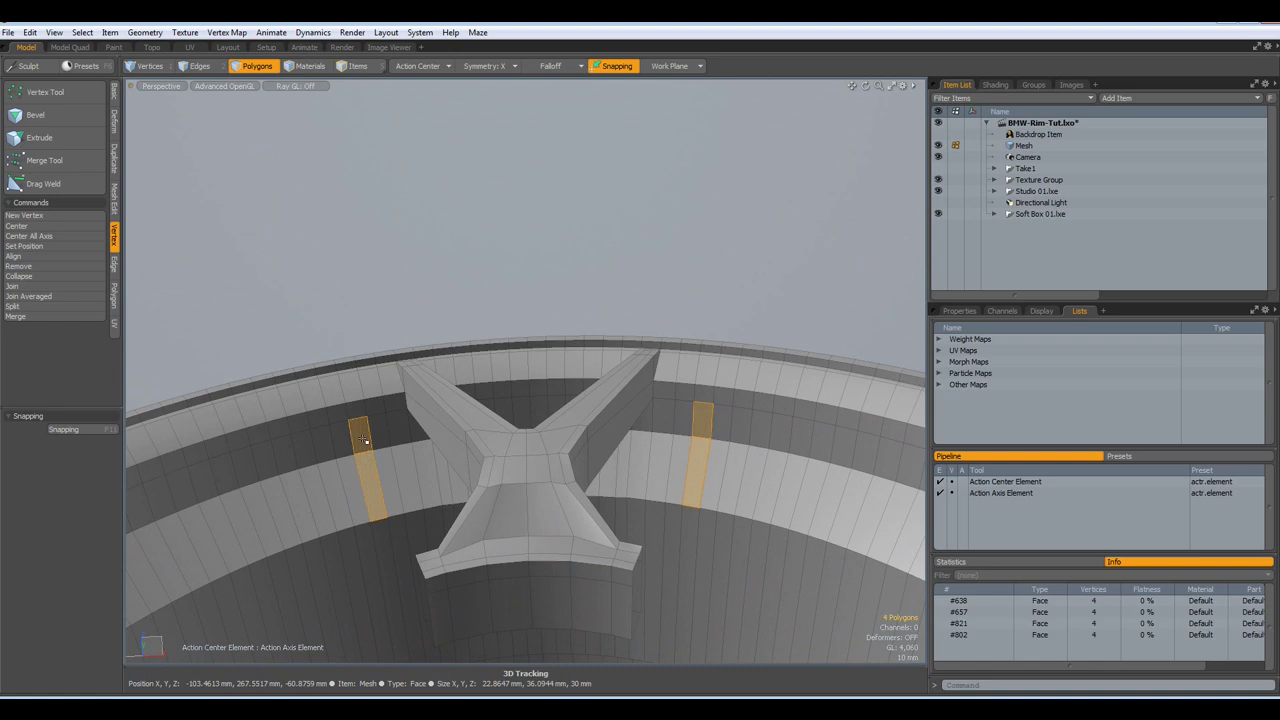
click(487, 68)
click(488, 62)
Delete a polygon loop across the rim barrel outside the left spoke arm, together with the barrel section it detaches
drag(369, 494, 359, 440)
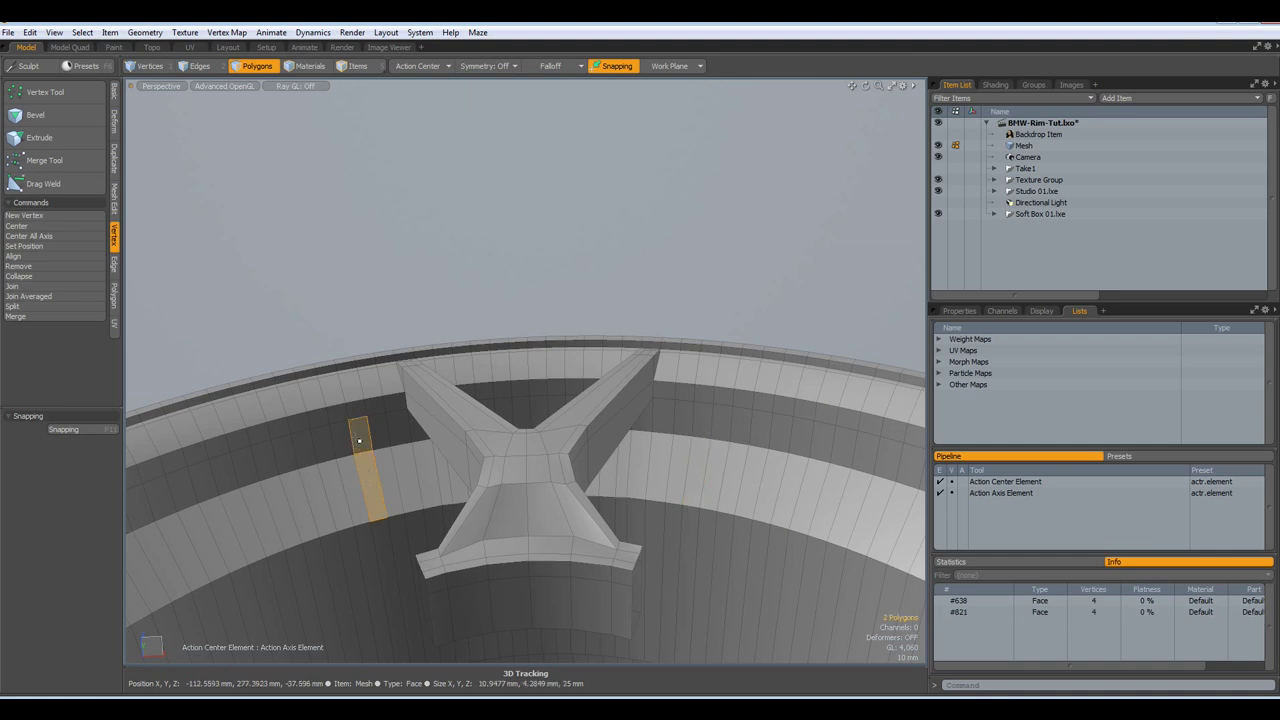
key(l)
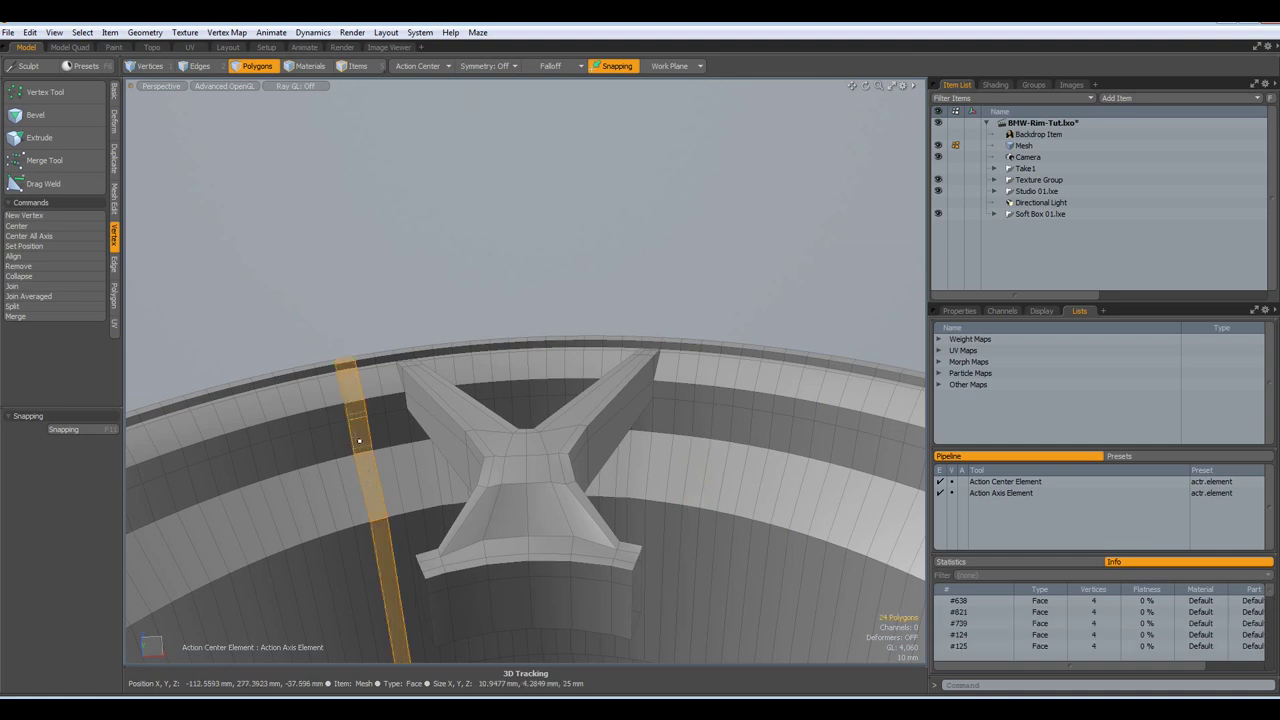
key(Delete)
double_click(250, 462)
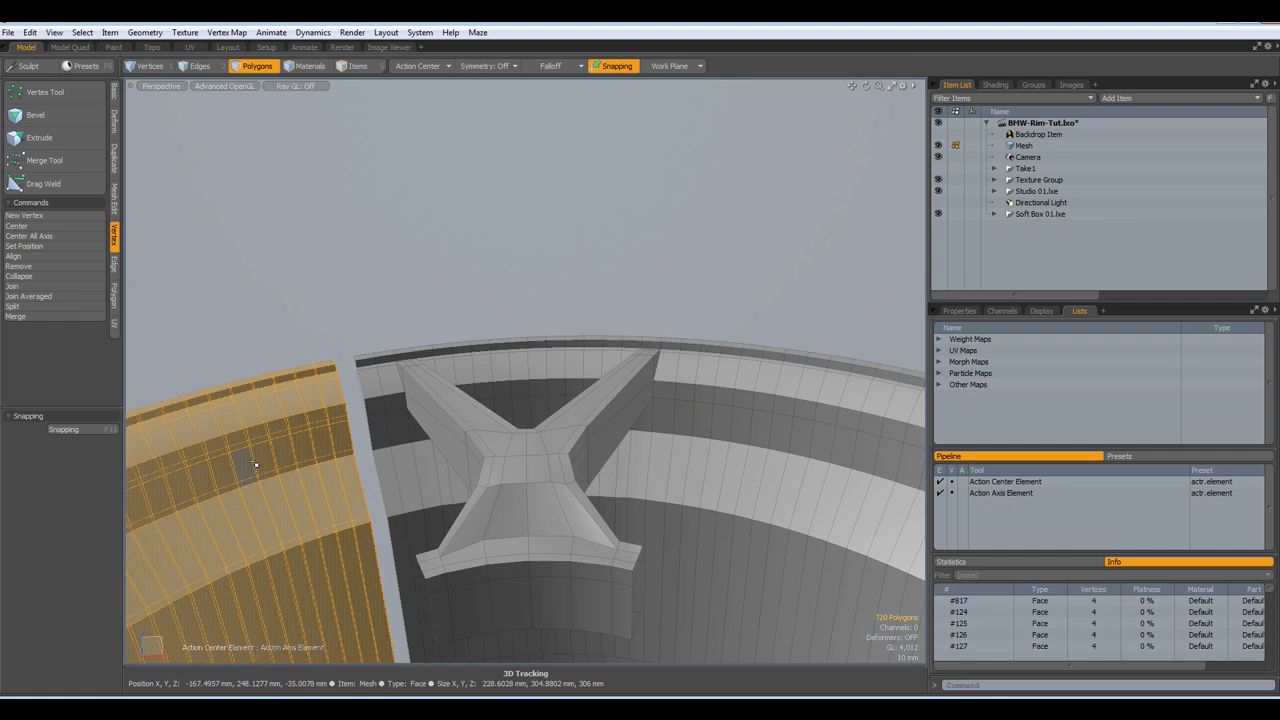
key(Delete)
Mark the section length by selecting 20 consecutive outer lip polygons, starting from the cut end of the barrel
alt+drag(255, 465, 380, 380)
drag(200, 330, 218, 324)
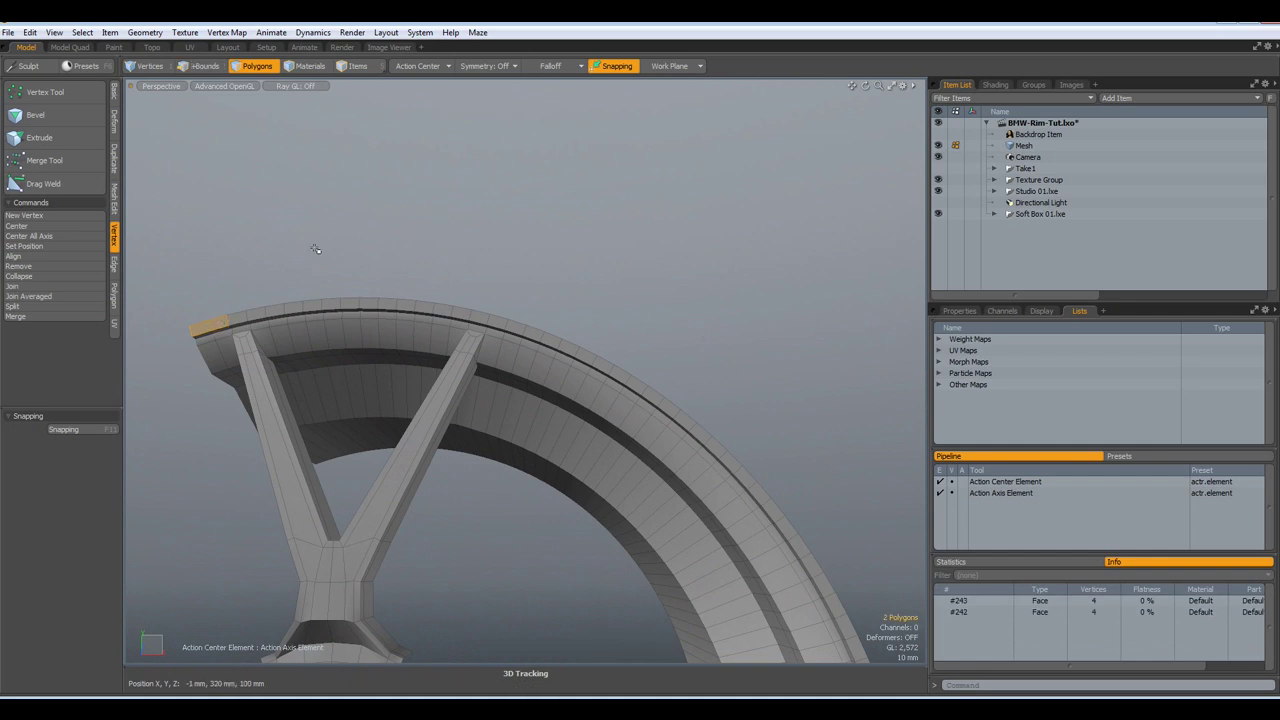
key(Up)
key(Up)
key(Up)
key(Up)
key(Up)
key(Up)
key(Up)
key(Up)
key(Up)
key(Up)
key(Up)
key(Up)
key(Up)
key(Up)
key(Up)
key(Up)
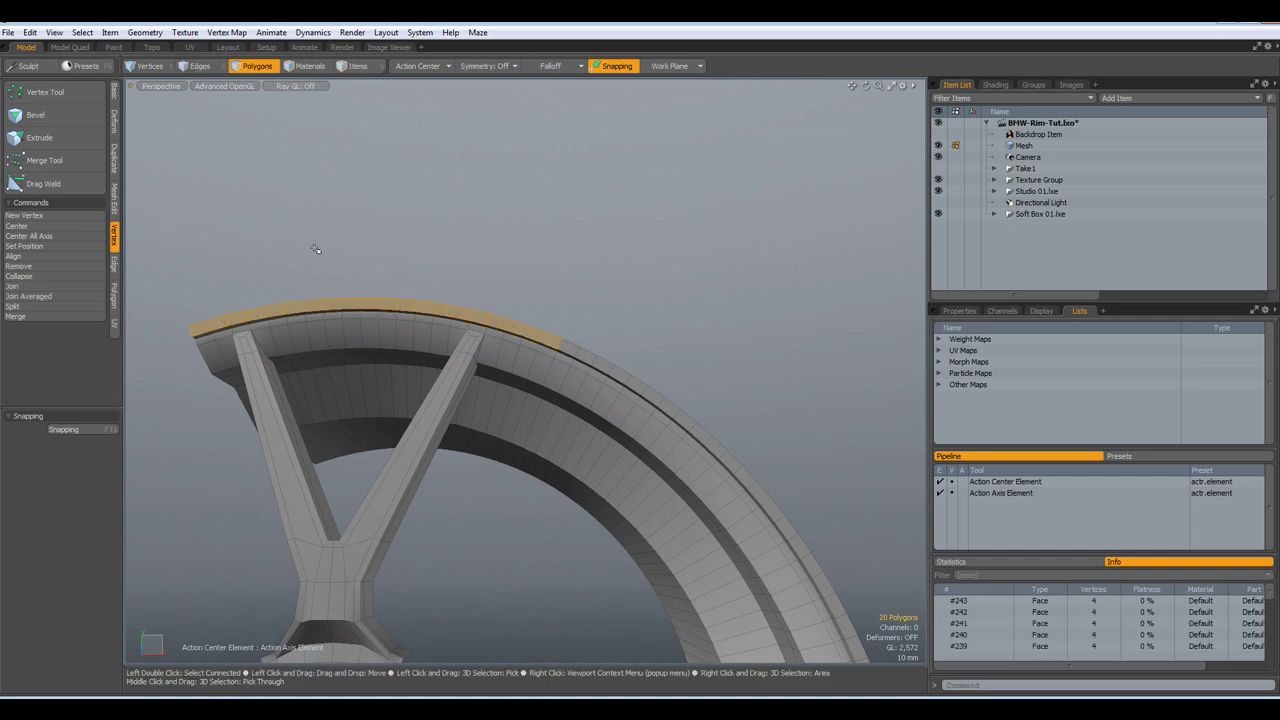
Delete the polygon loop across the barrel just past the 20 marked lip polygons, along with the detached remainder of the barrel
alt+drag(506, 432, 569, 323)
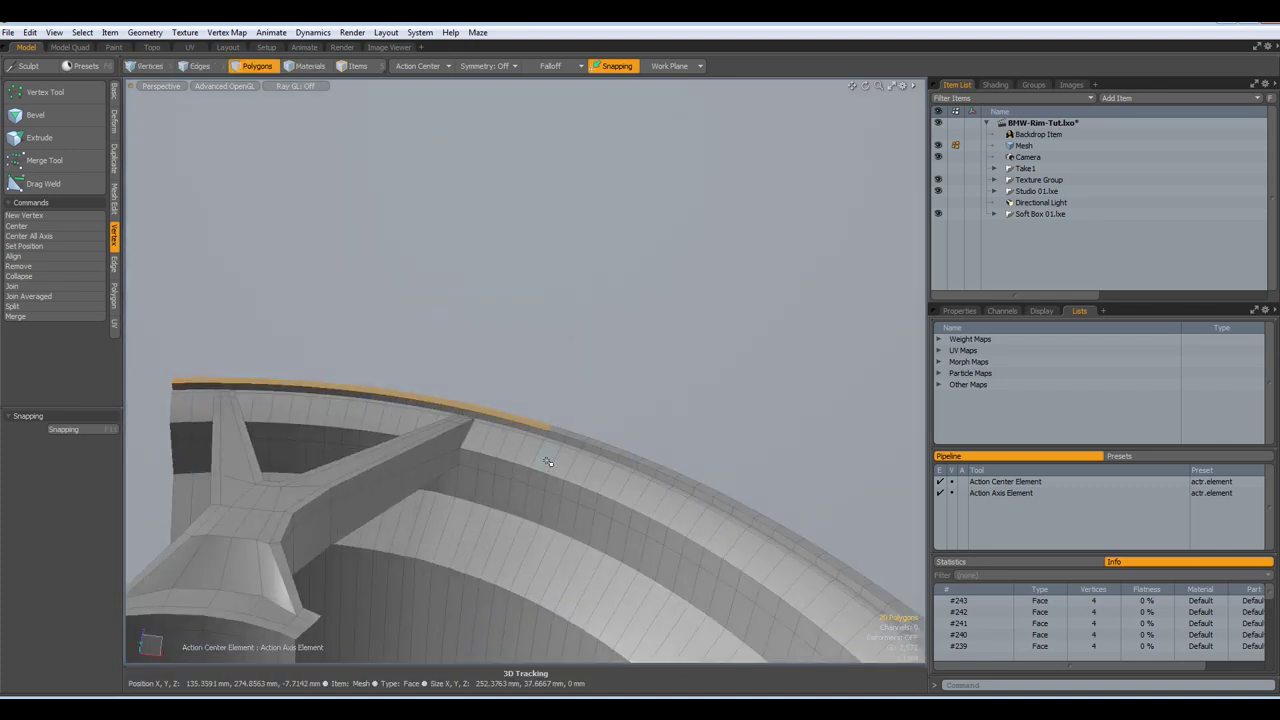
drag(533, 507, 543, 465)
key(l)
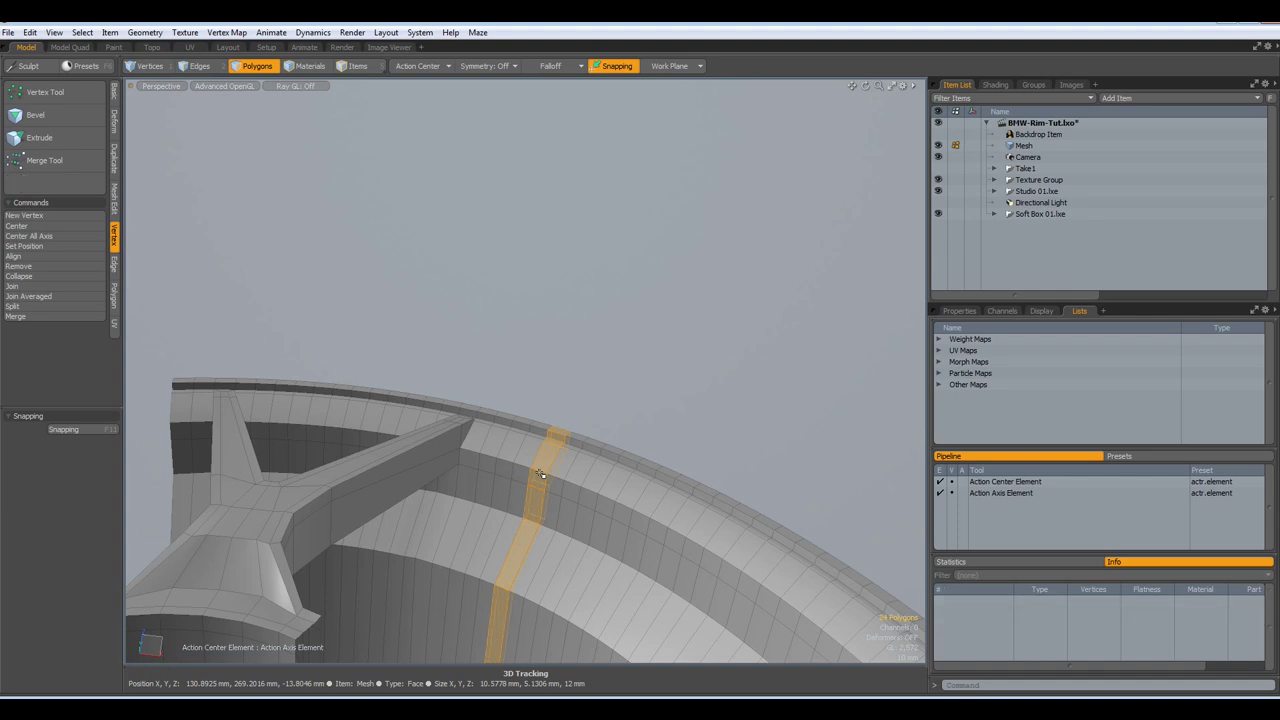
key(Delete)
double_click(651, 509)
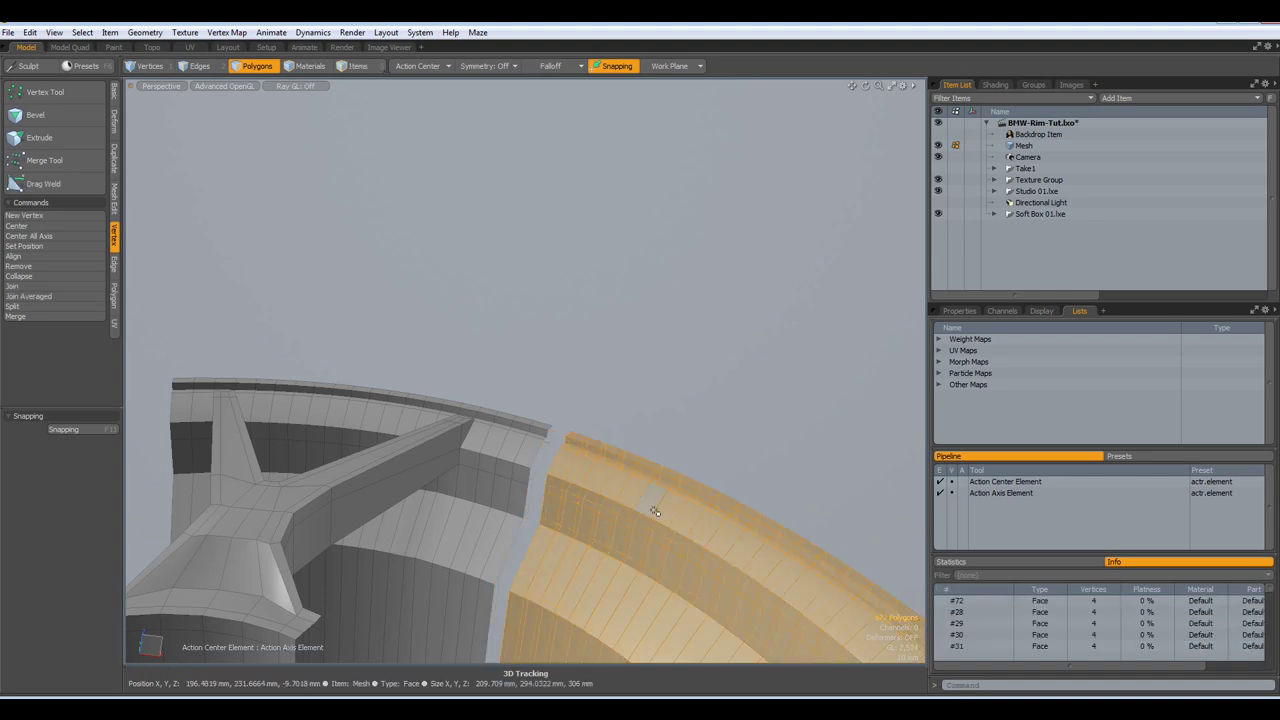
key(Delete)
Inspect where the spoke arm meets the barrel, and set symmetry to X for the section in front view
alt+drag(542, 390, 316, 394)
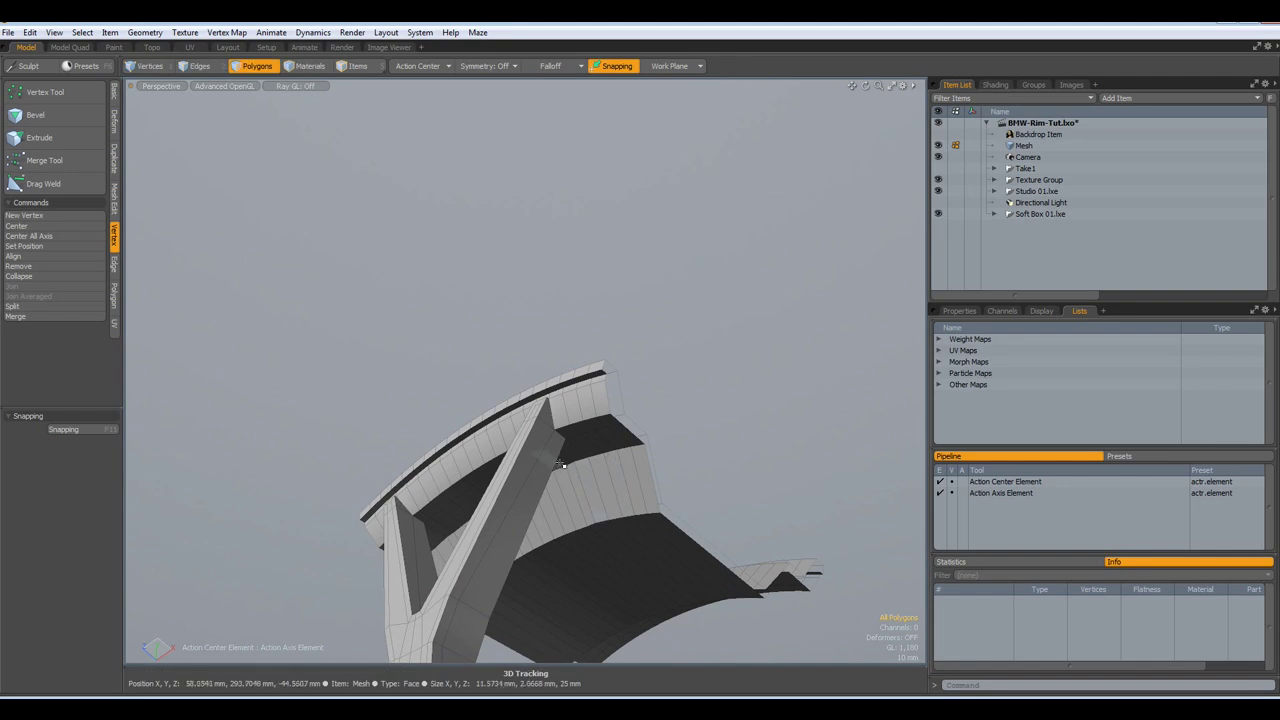
scroll(559, 453, up, 6)
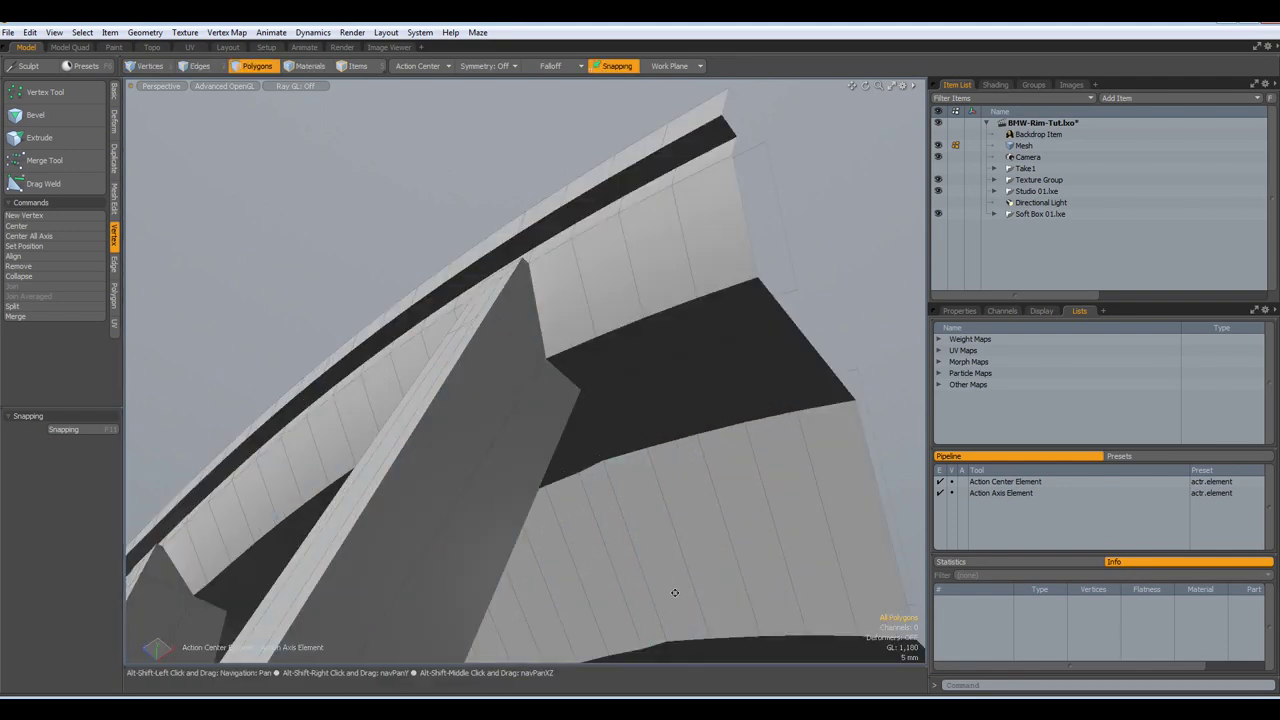
alt+shift+drag(674, 590, 734, 591)
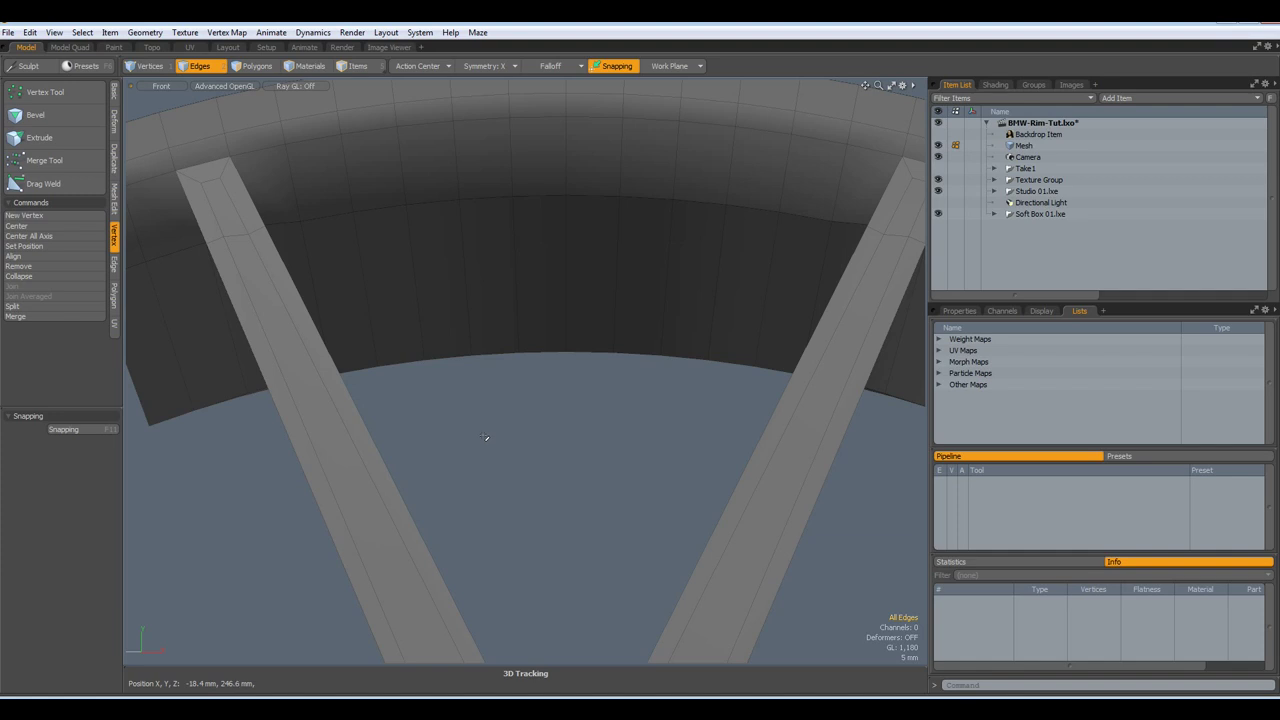
click(488, 66)
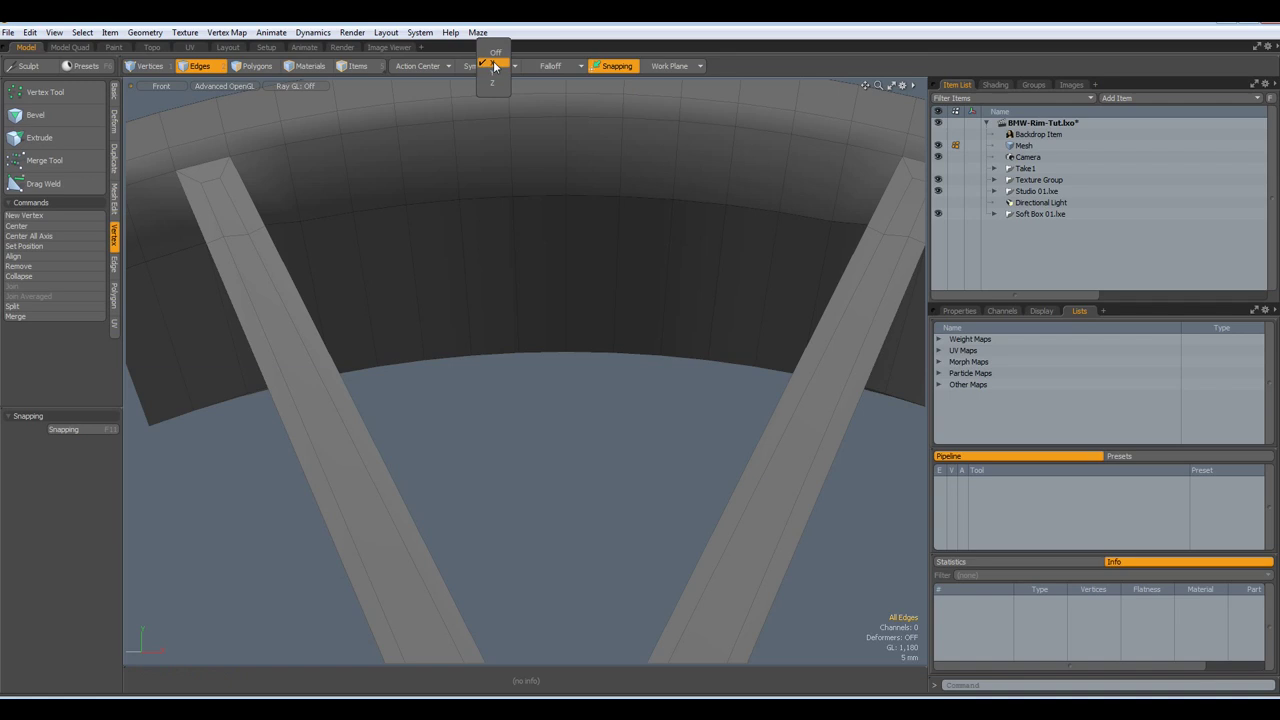
click(490, 66)
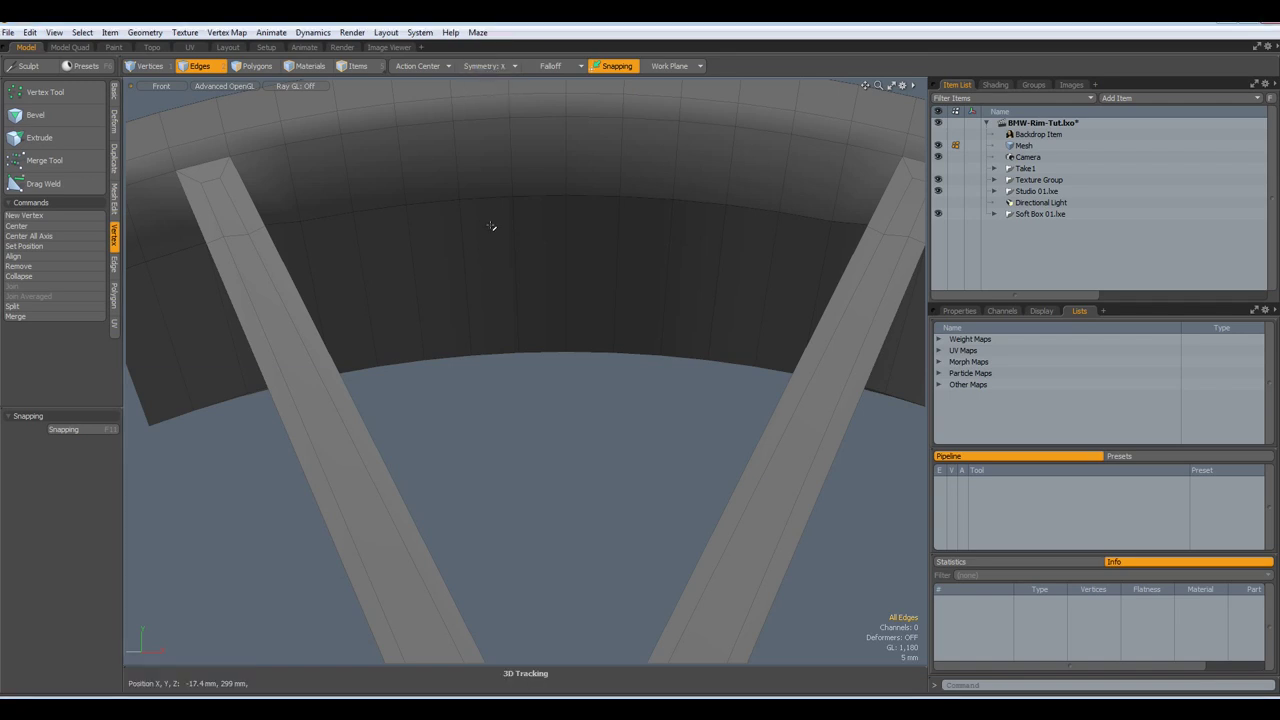
Mark the barrel polygon behind the left spoke arm's inner side, and find it from the barrel's underside in perspective view
scroll(291, 349, up, 2)
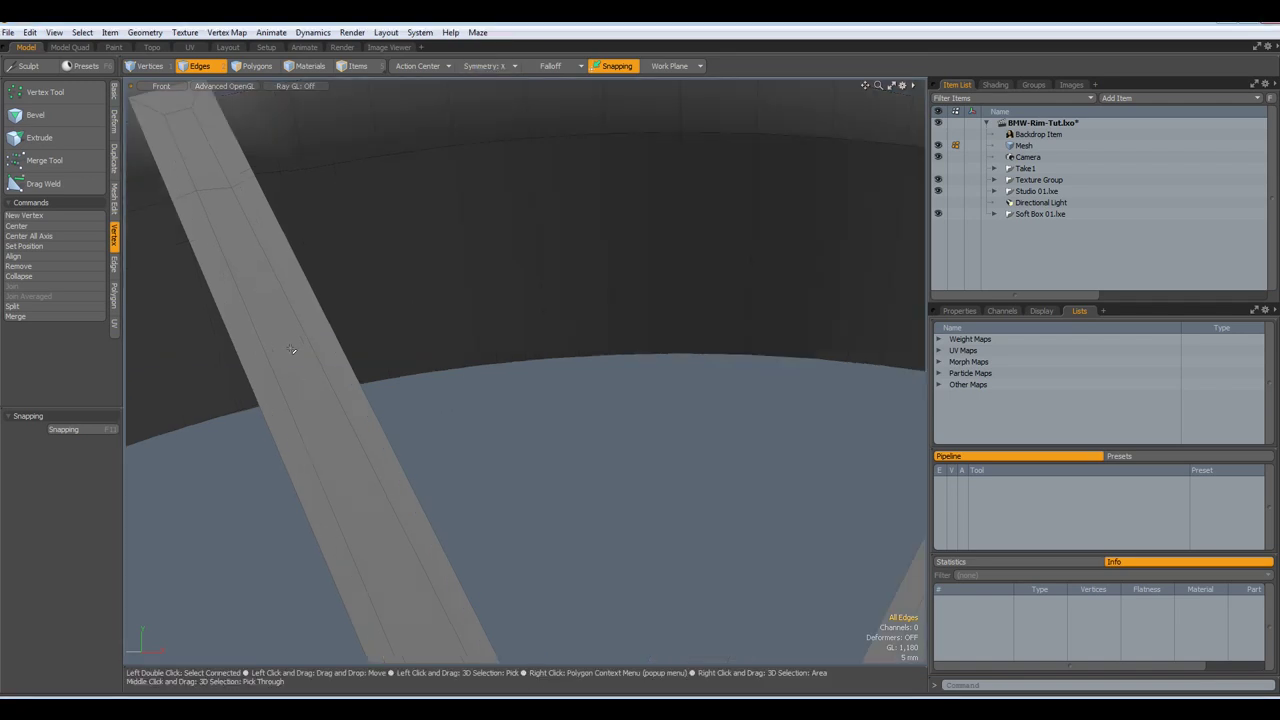
key(3)
click(305, 236)
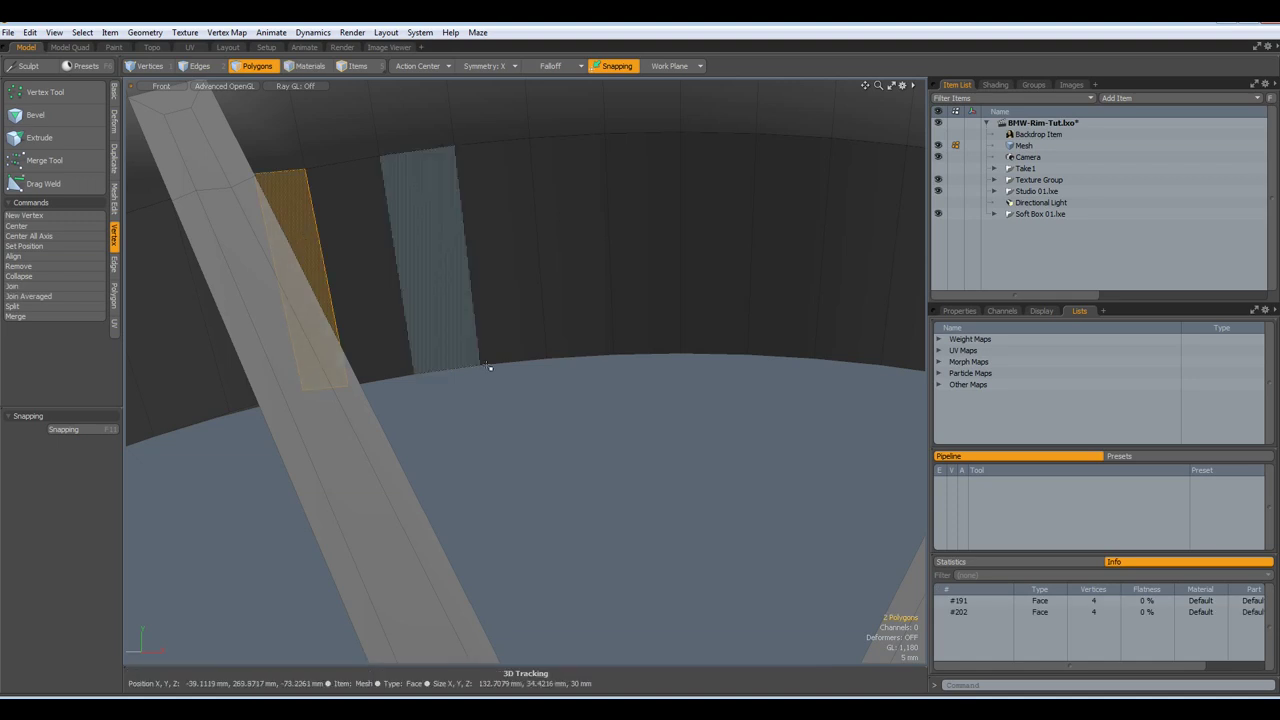
scroll(620, 419, down, 3)
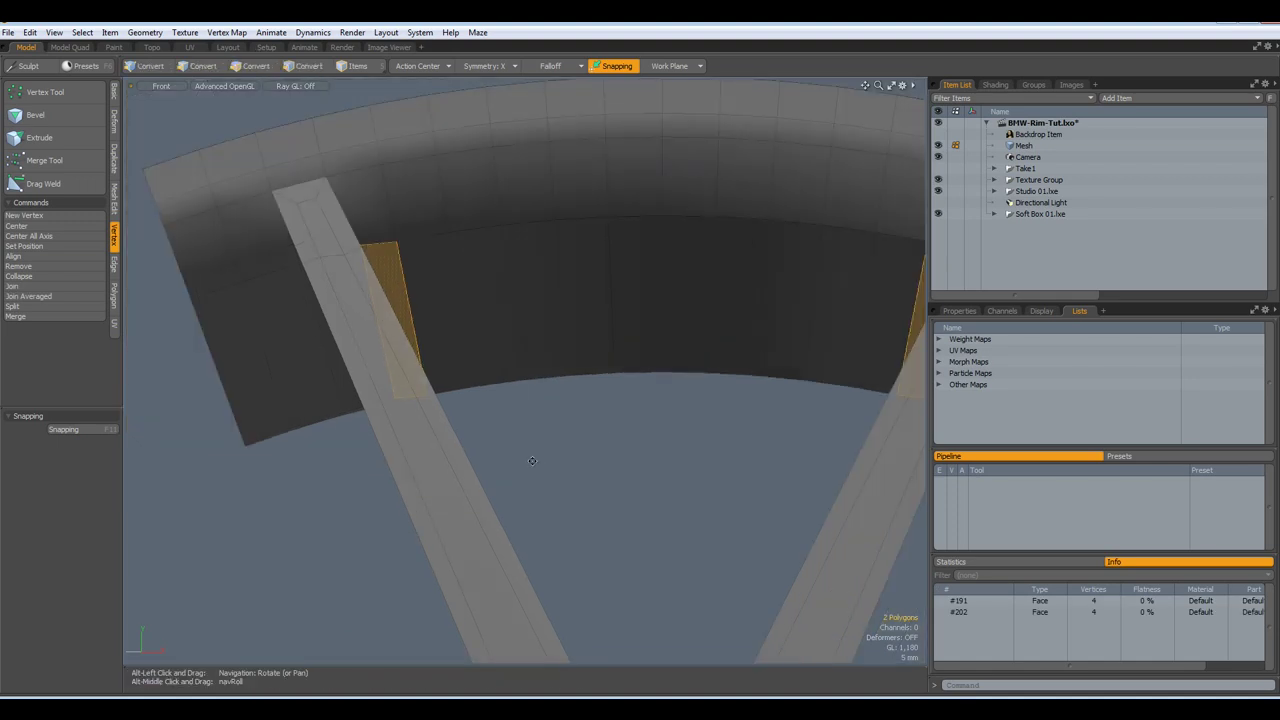
alt+drag(531, 463, 519, 450)
key(ctrl+space)
click(563, 400)
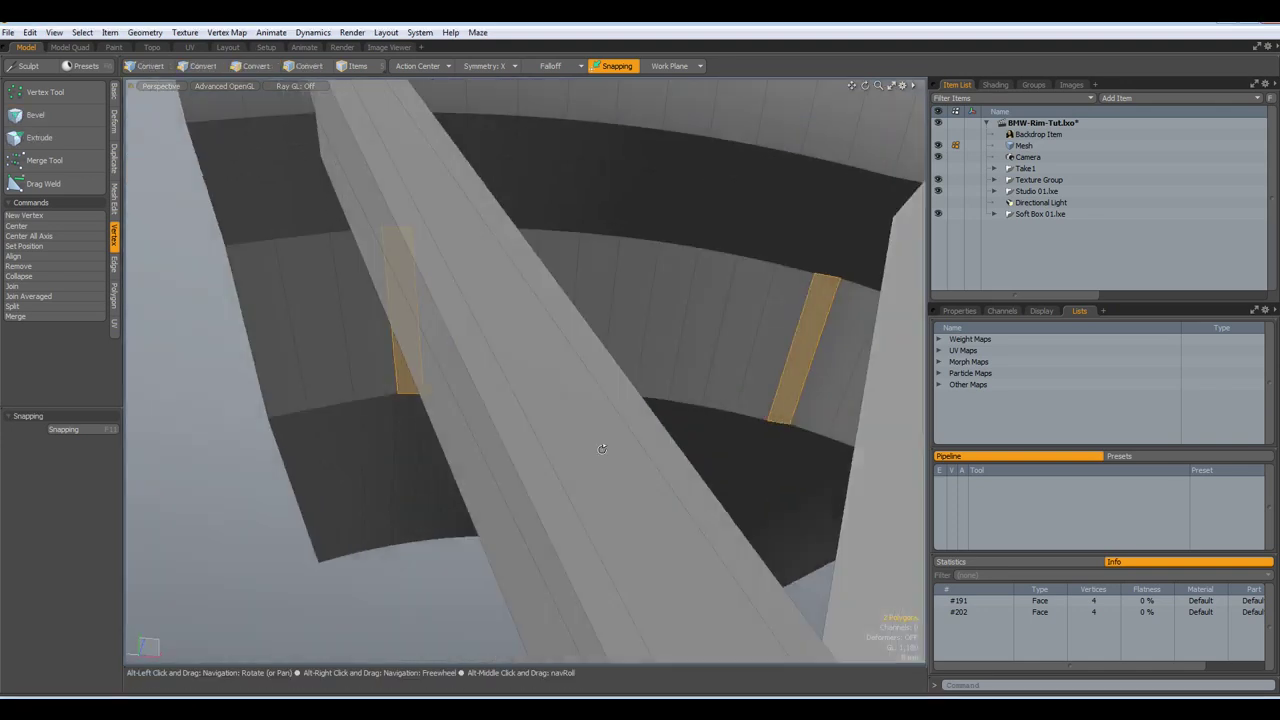
alt+drag(601, 449, 575, 274)
key(3)
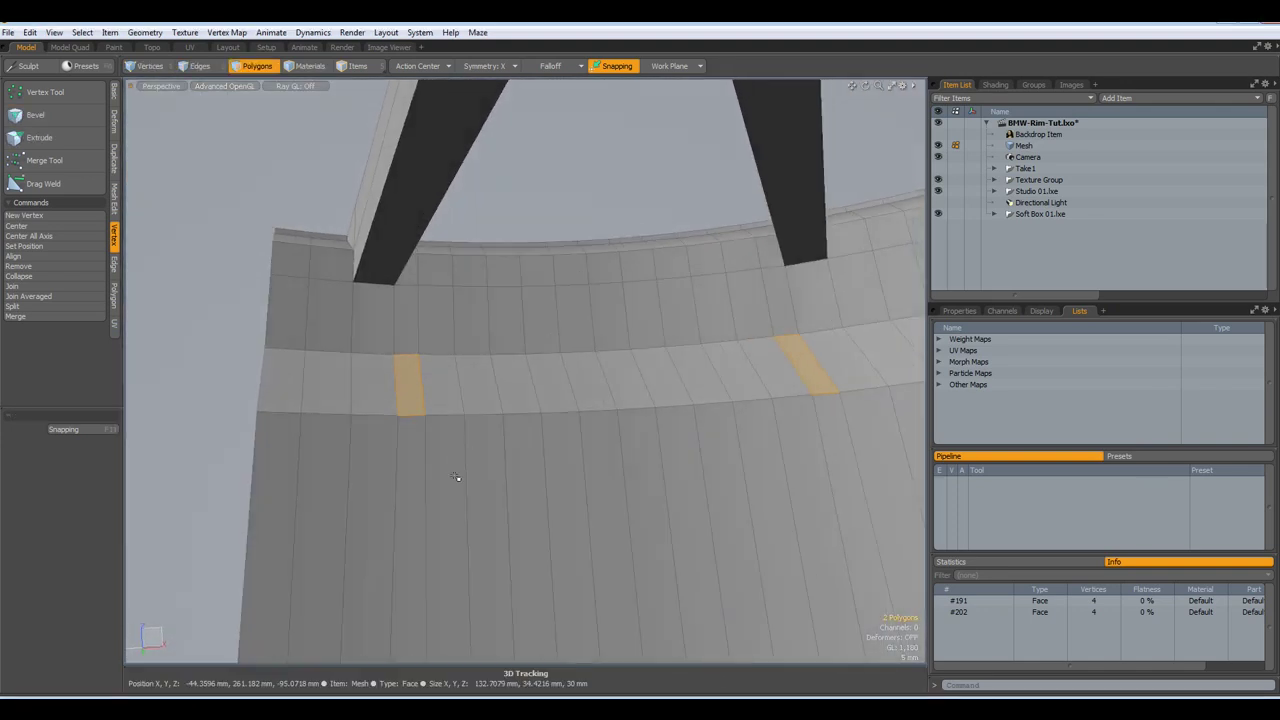
Move the barrel edge adjoining the marked polygon about 7.2 mm inward along the ring, using the Element action center
key(2)
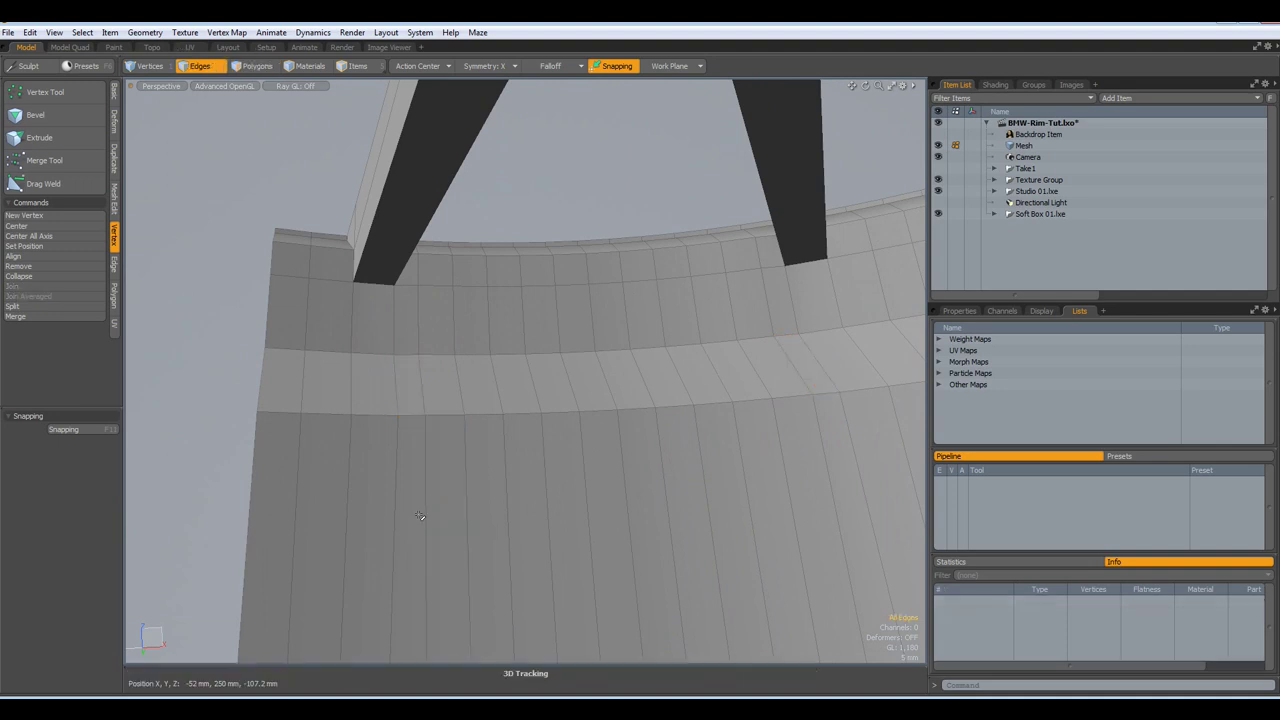
click(428, 515)
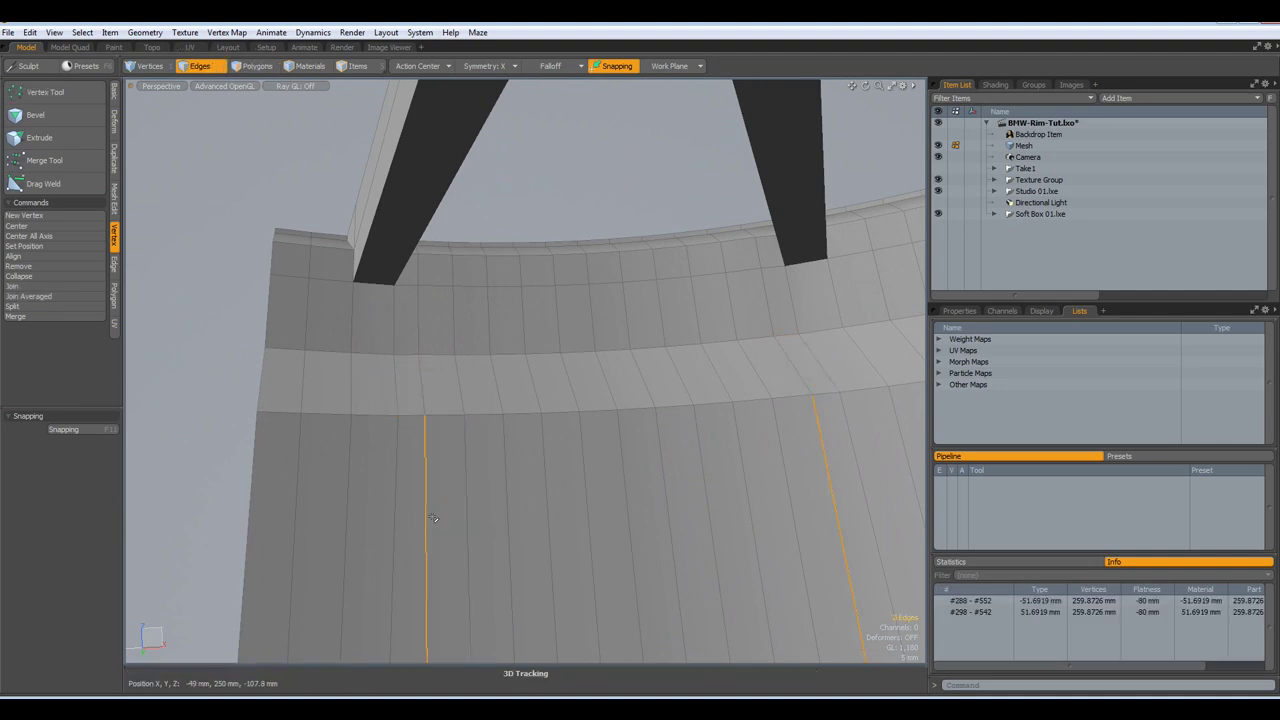
key(w)
click(444, 67)
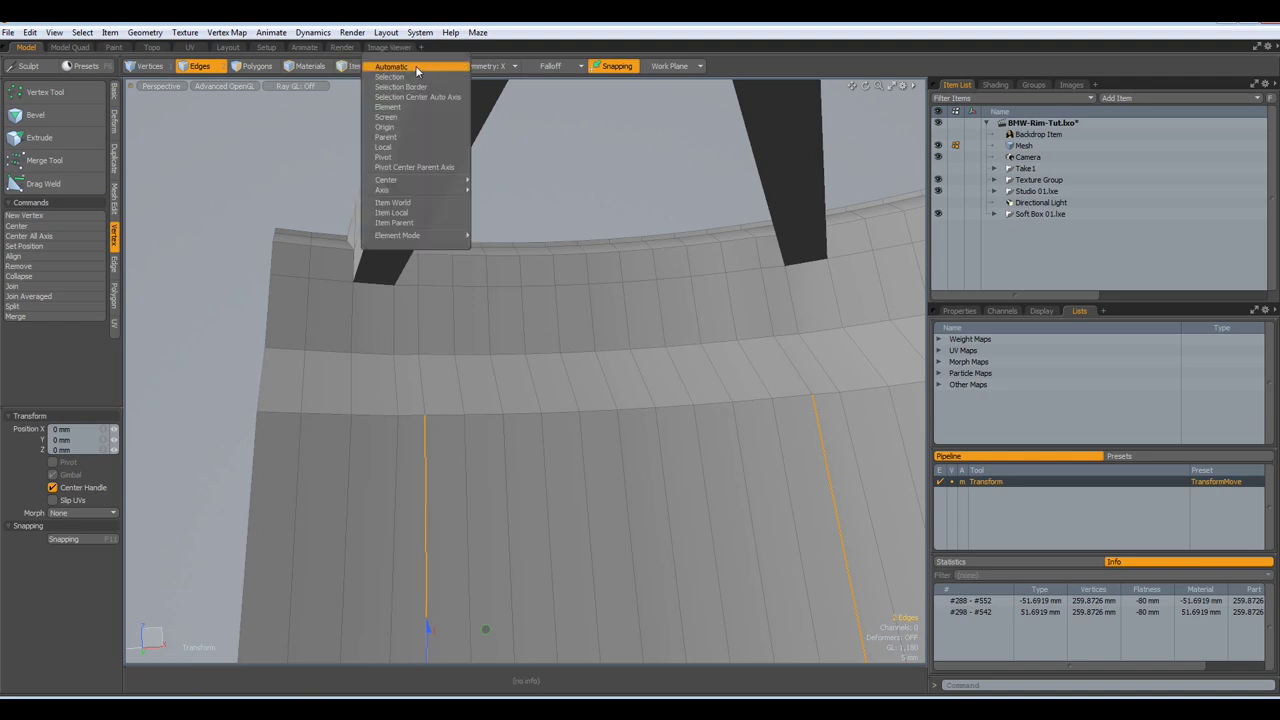
click(413, 107)
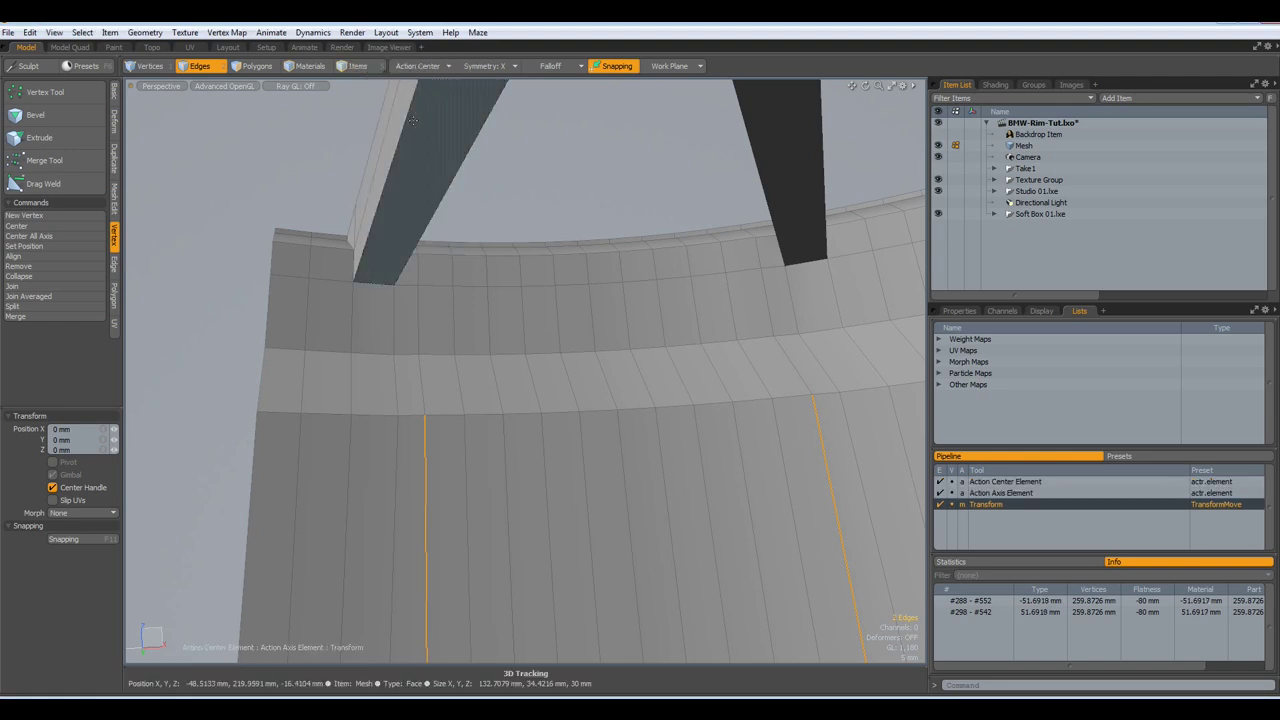
click(443, 414)
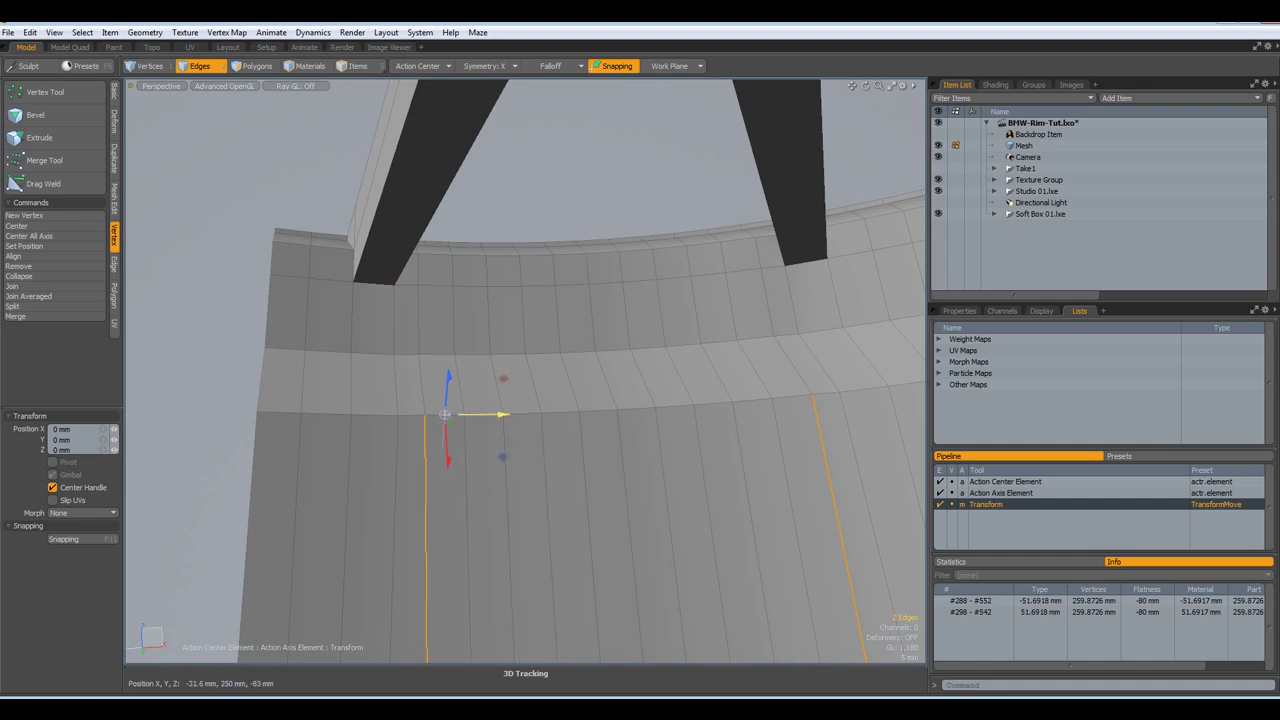
drag(444, 414, 474, 414)
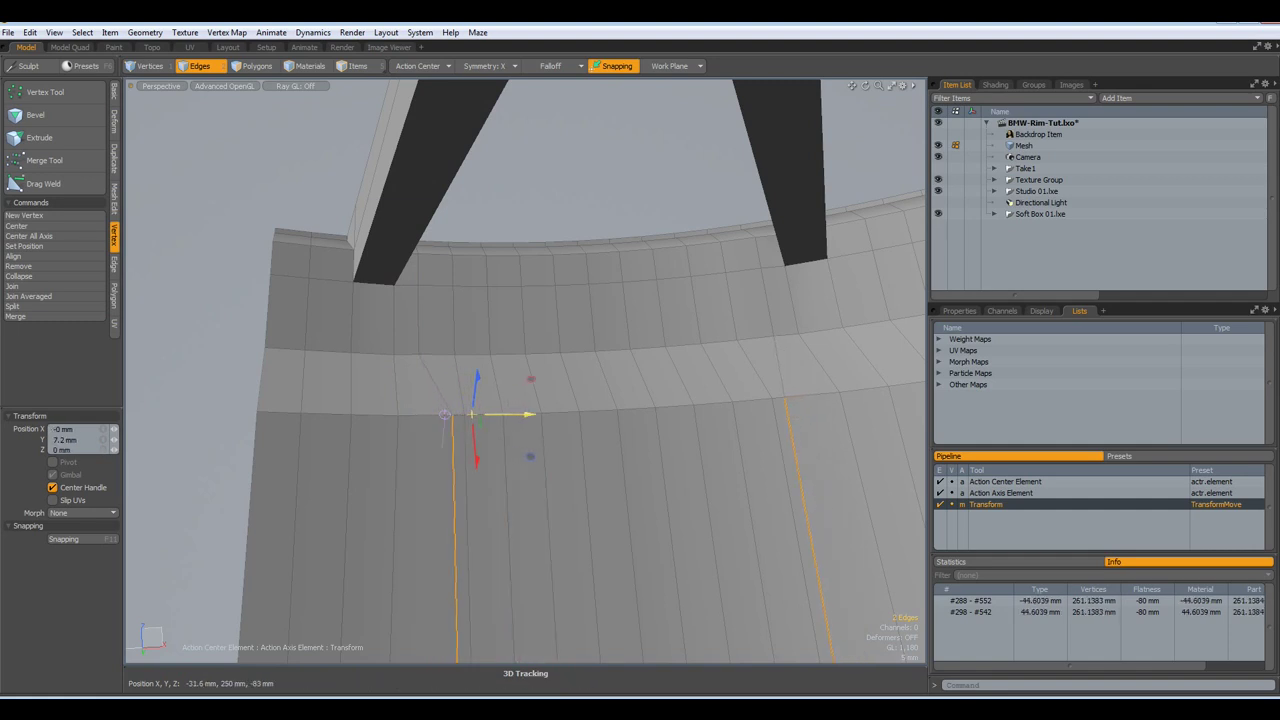
key(space)
click(180, 196)
Isolate the left arm's back face and the two barrel polygons that continue from it, together with their mirrored counterparts
key(KP_1)
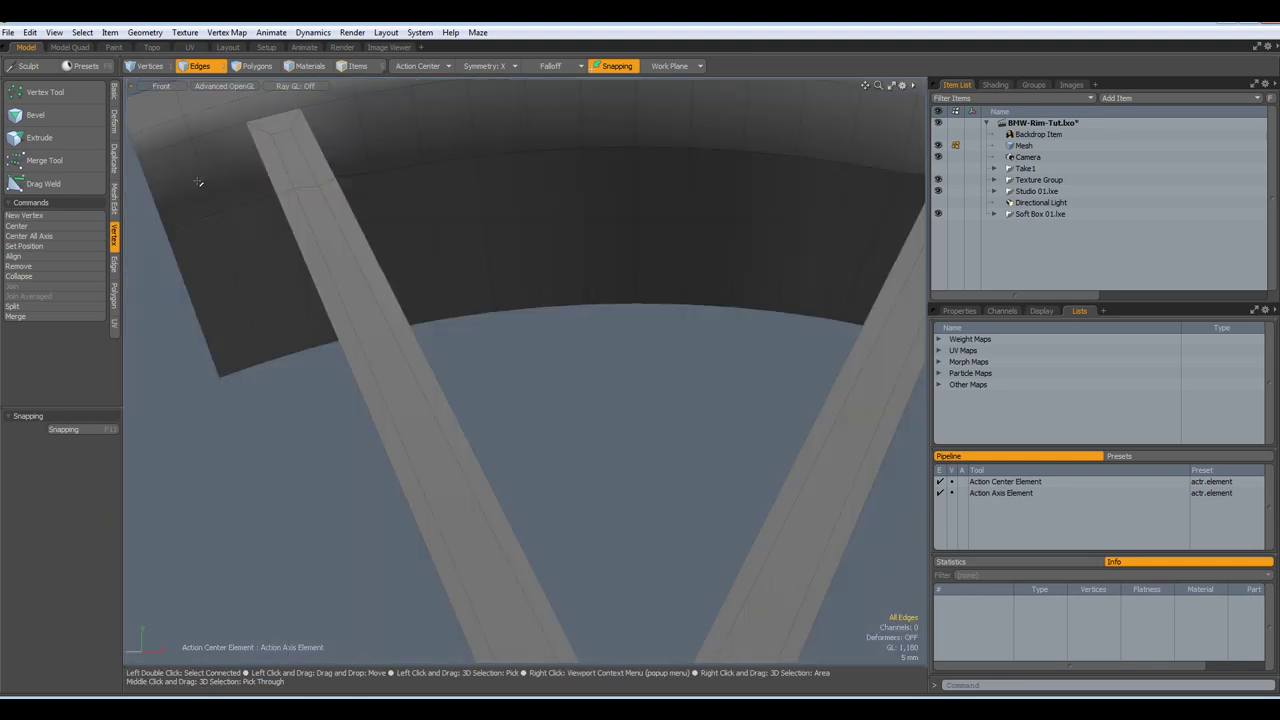
alt+drag(470, 354, 519, 456)
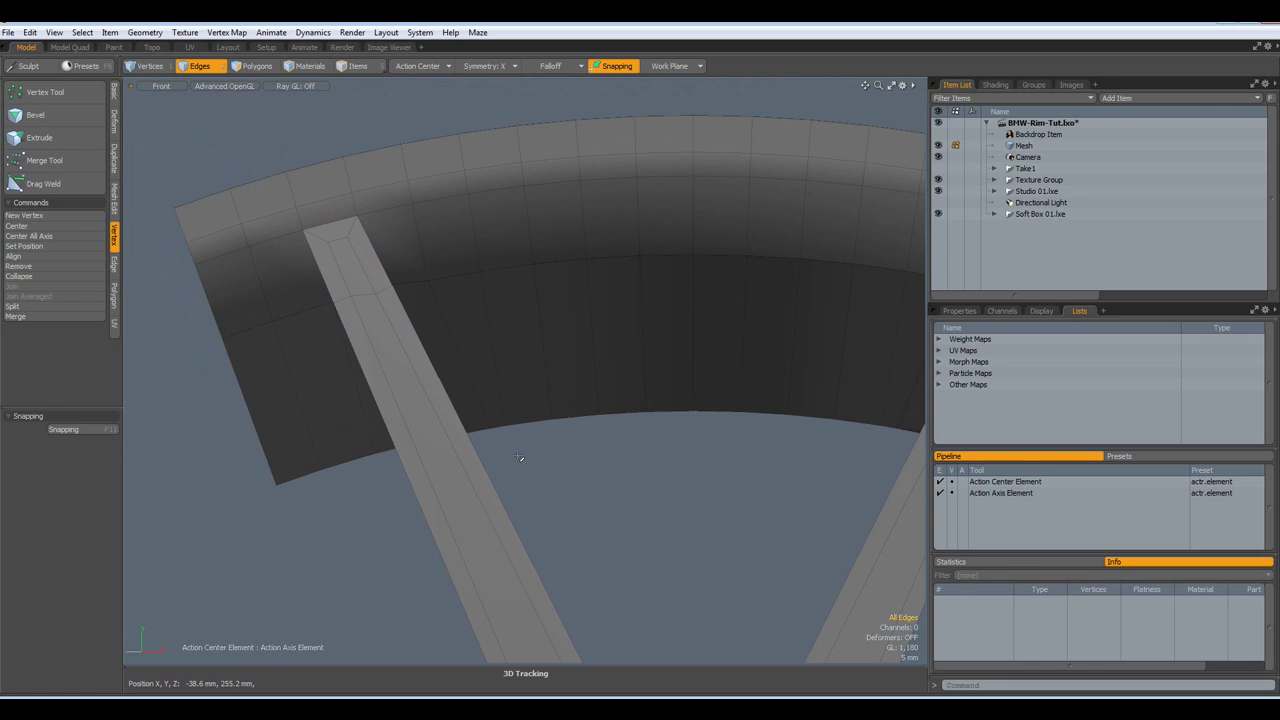
key(ctrl+space)
click(566, 428)
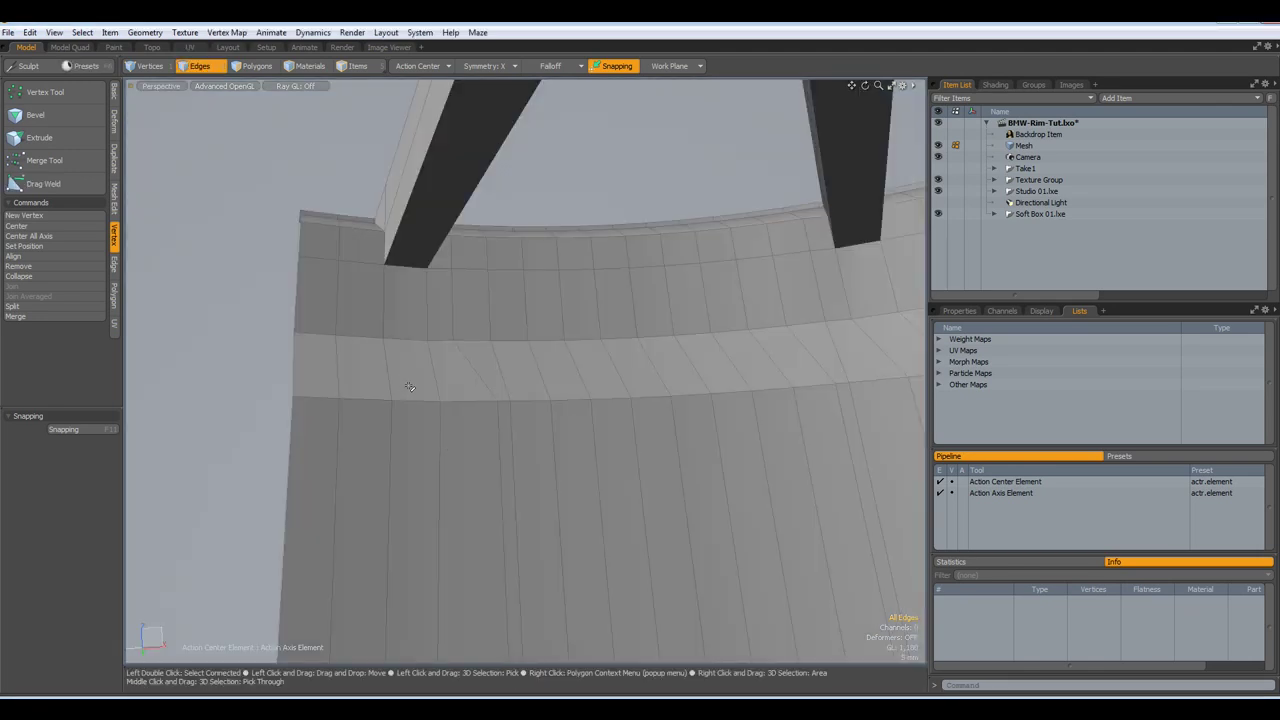
key(3)
drag(409, 386, 428, 240)
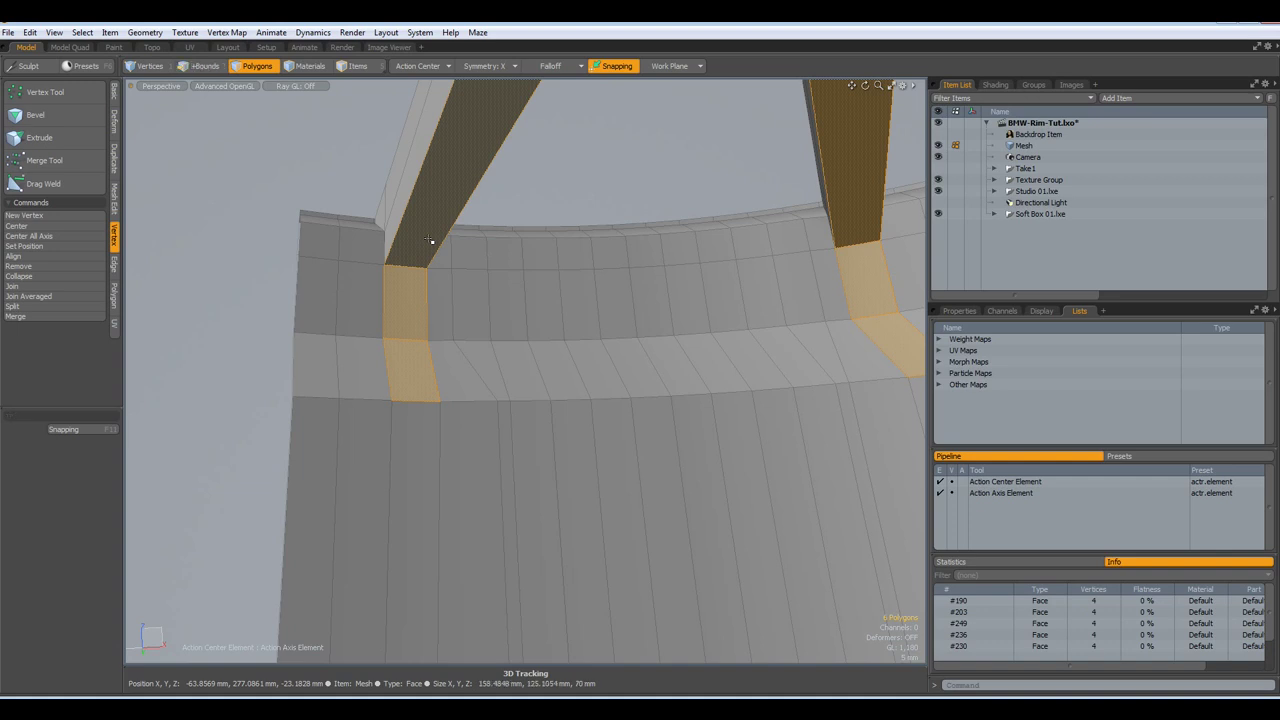
key(shift+h)
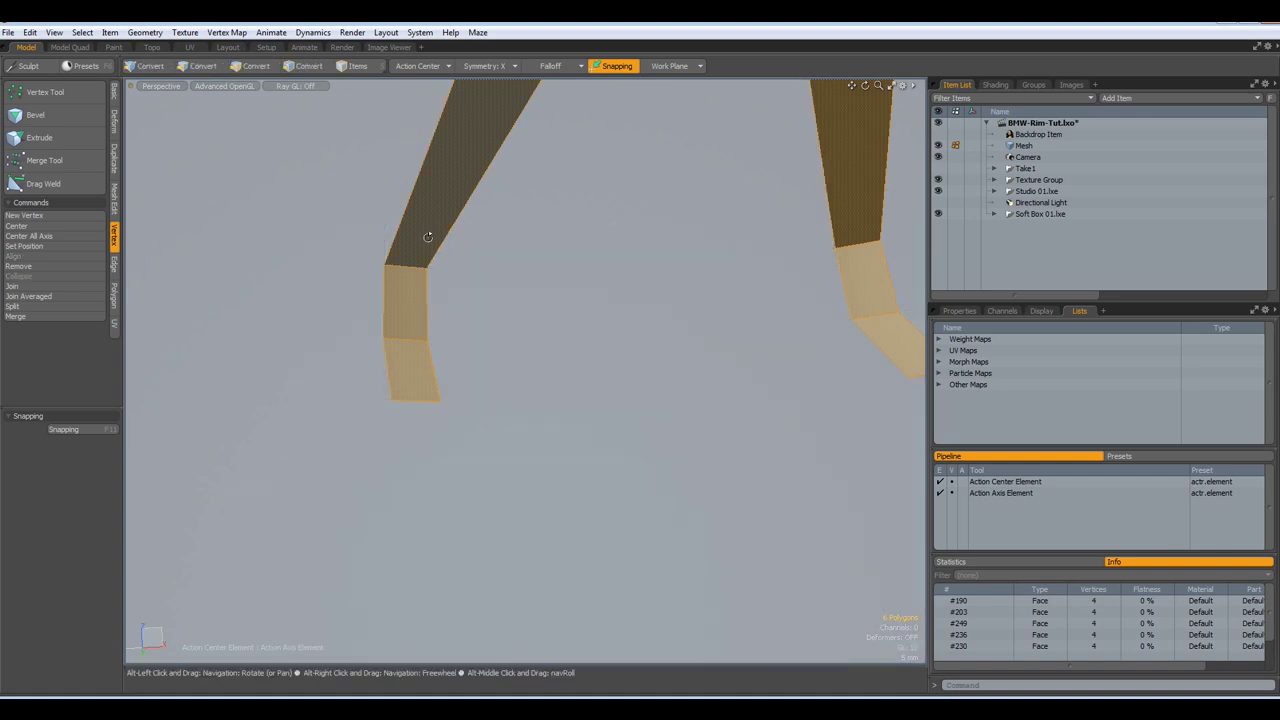
Move the lower edge of the isolated barrel strip inward in front view to line up with the spoke arm, using the Selection action center
alt+drag(429, 238, 401, 296)
key(KP_2)
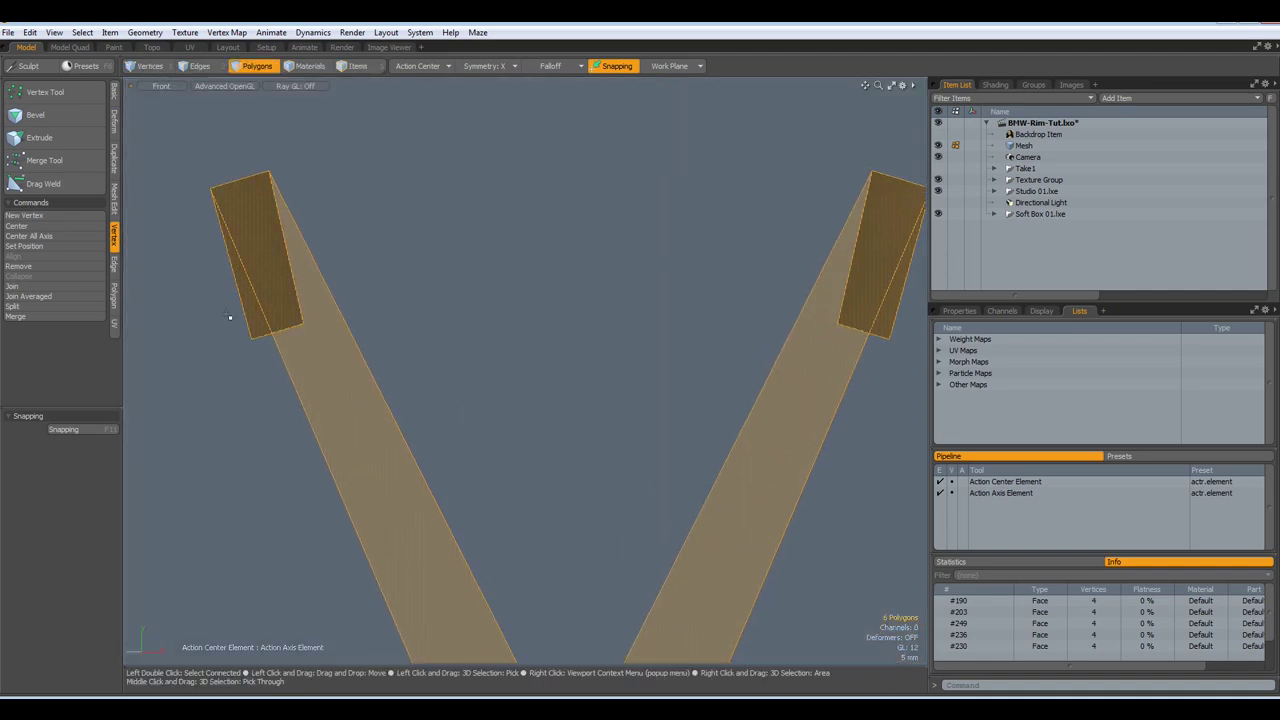
key(2)
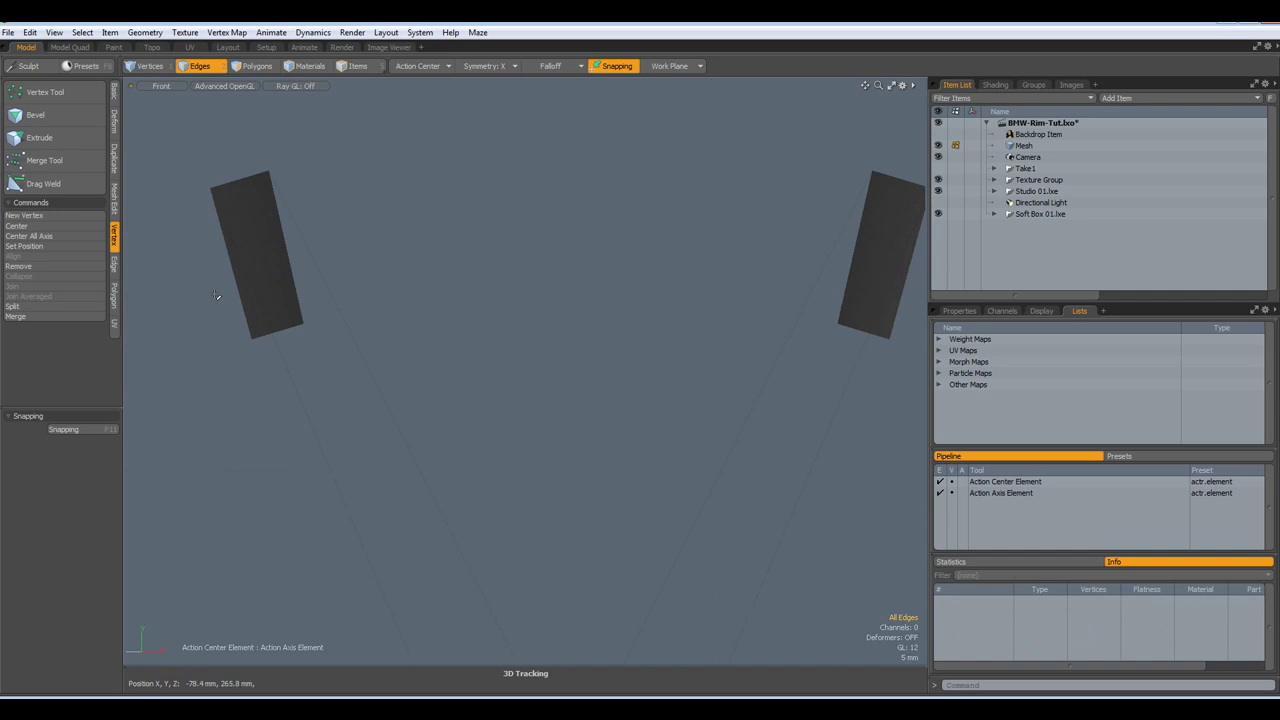
drag(216, 296, 393, 372)
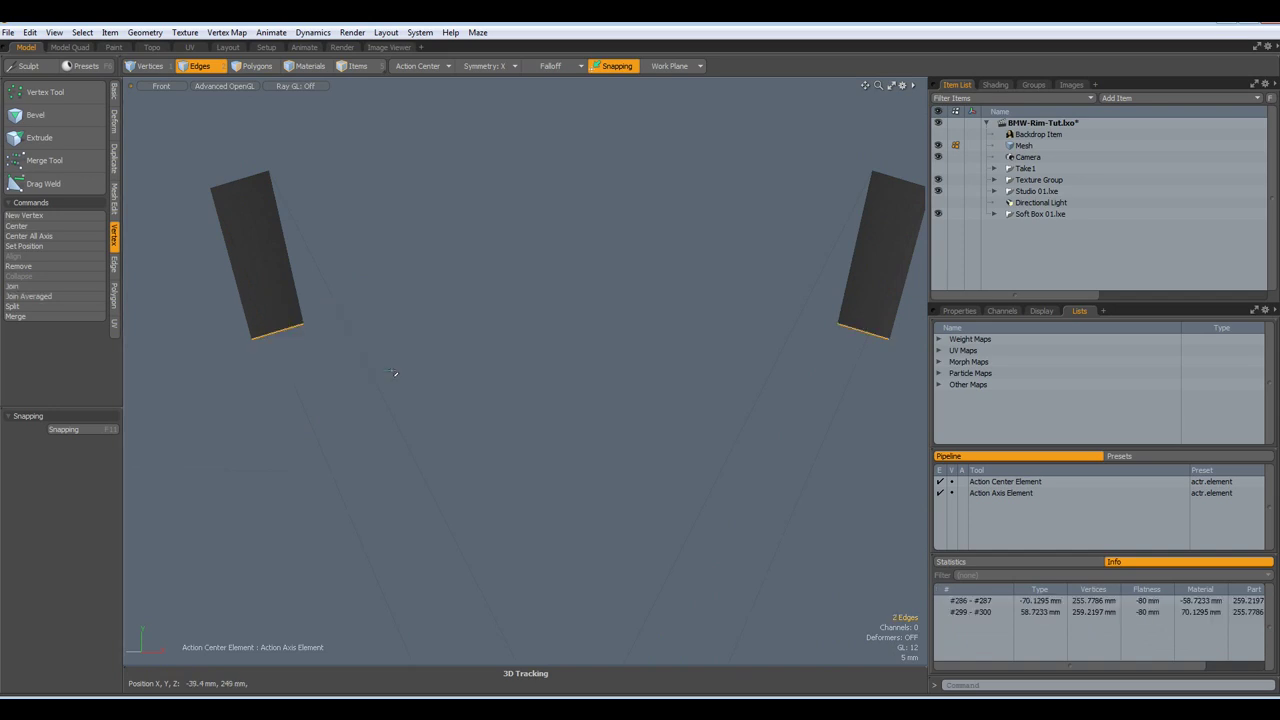
key(w)
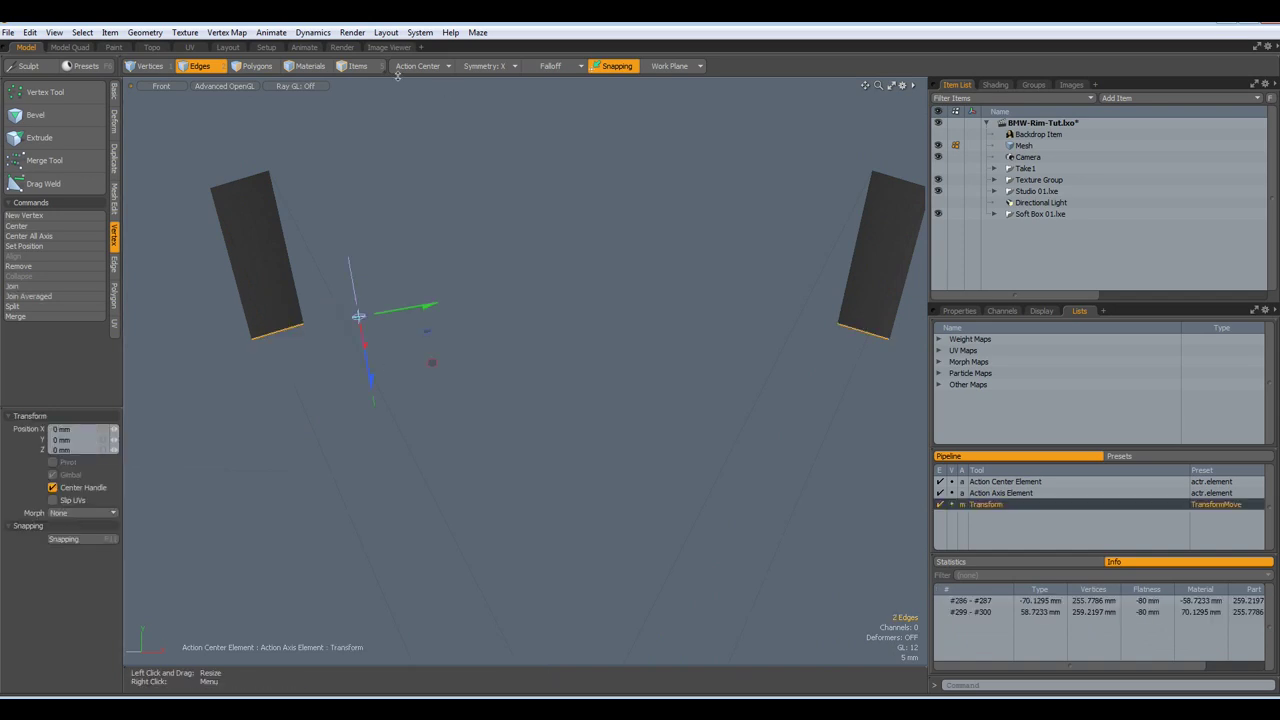
click(412, 66)
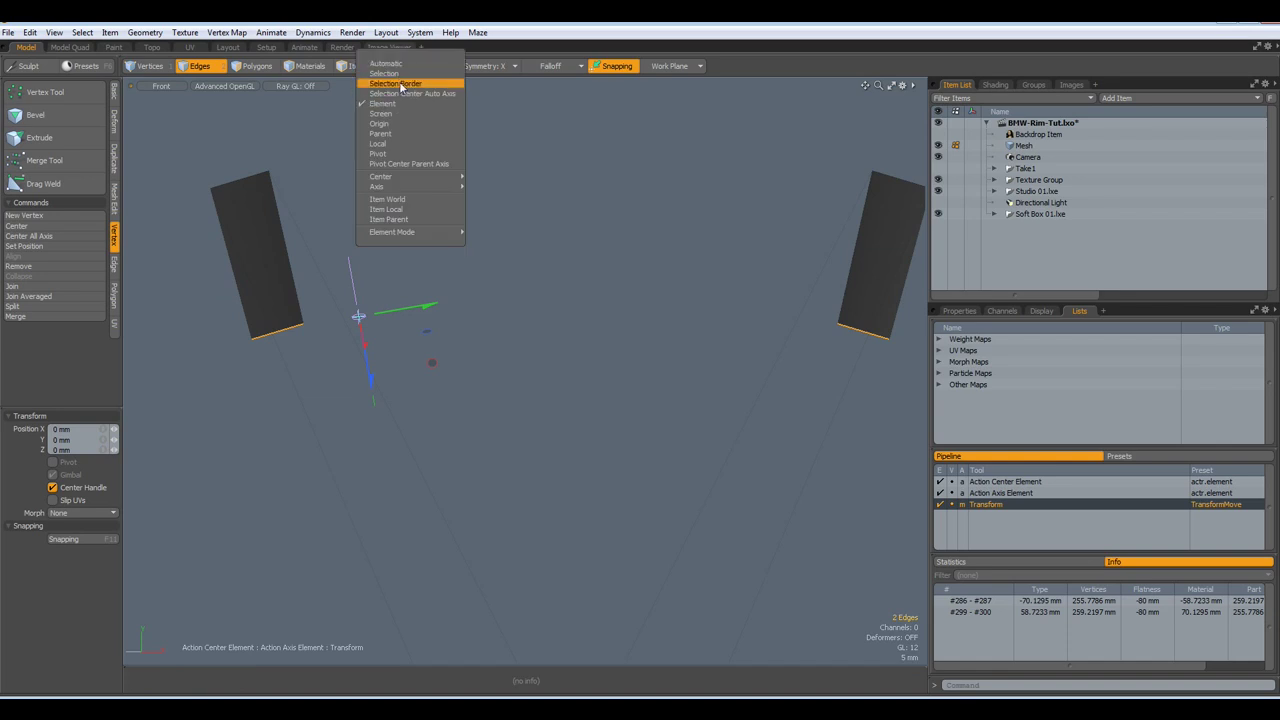
click(386, 73)
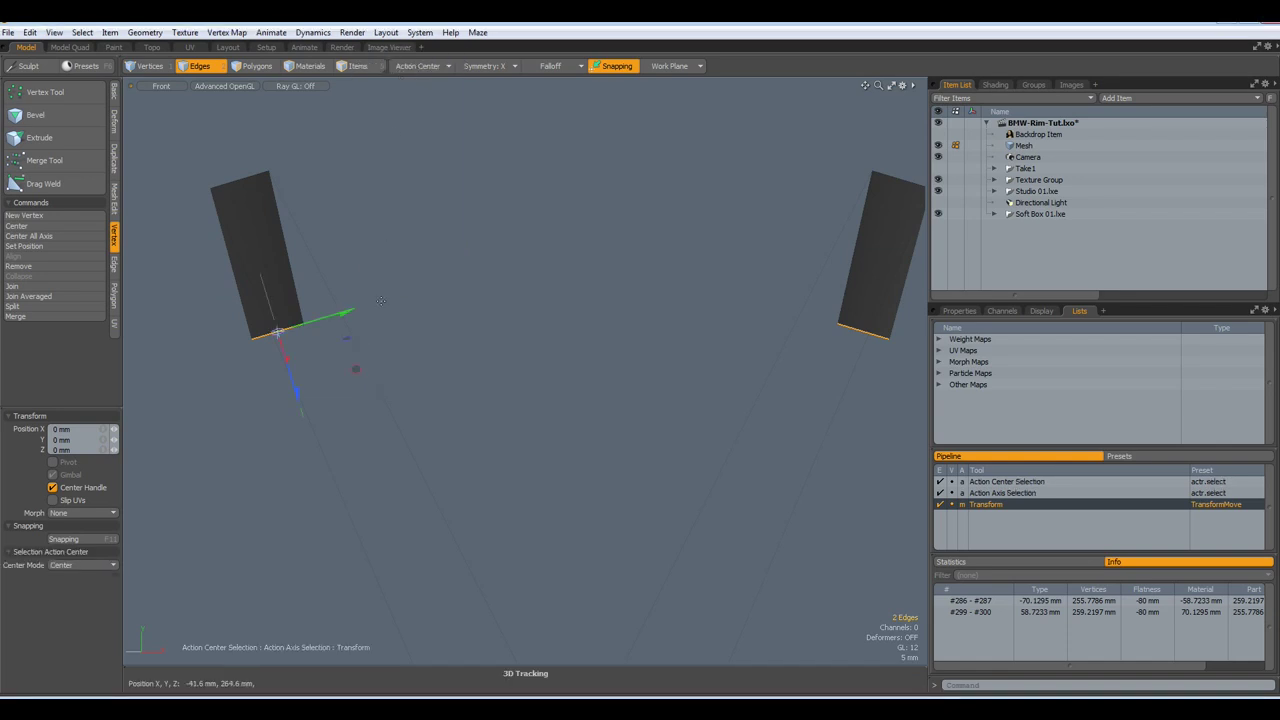
drag(337, 314, 368, 305)
drag(277, 331, 276, 332)
key(space)
click(479, 316)
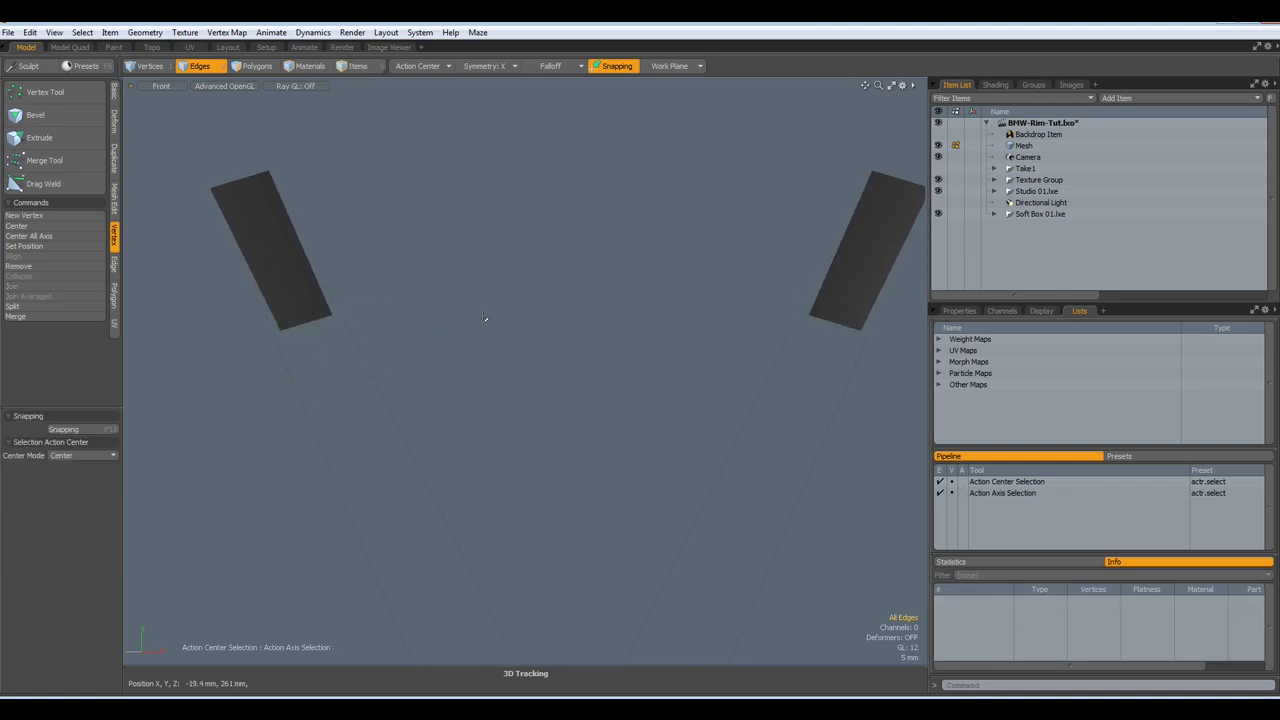
Unhide the rest of the section and preview the spoke-to-barrel junction in perspective with subdivision smoothing
key(u)
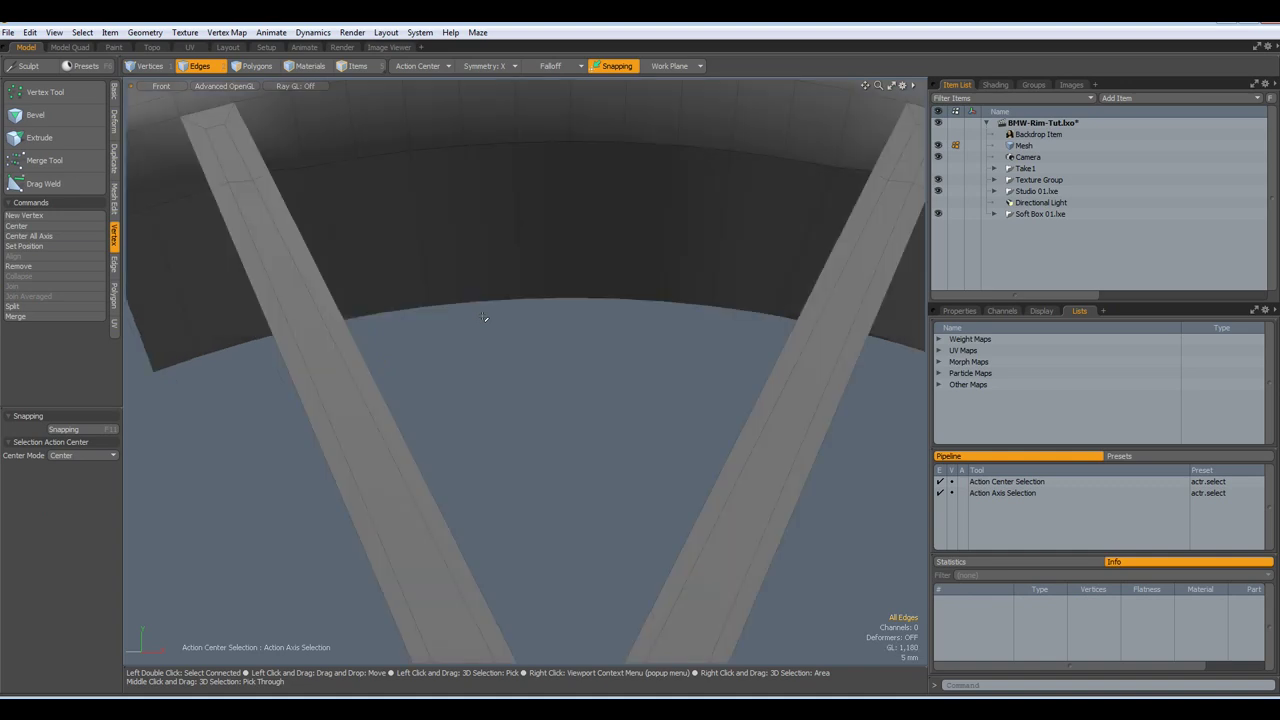
scroll(483, 317, down, 5)
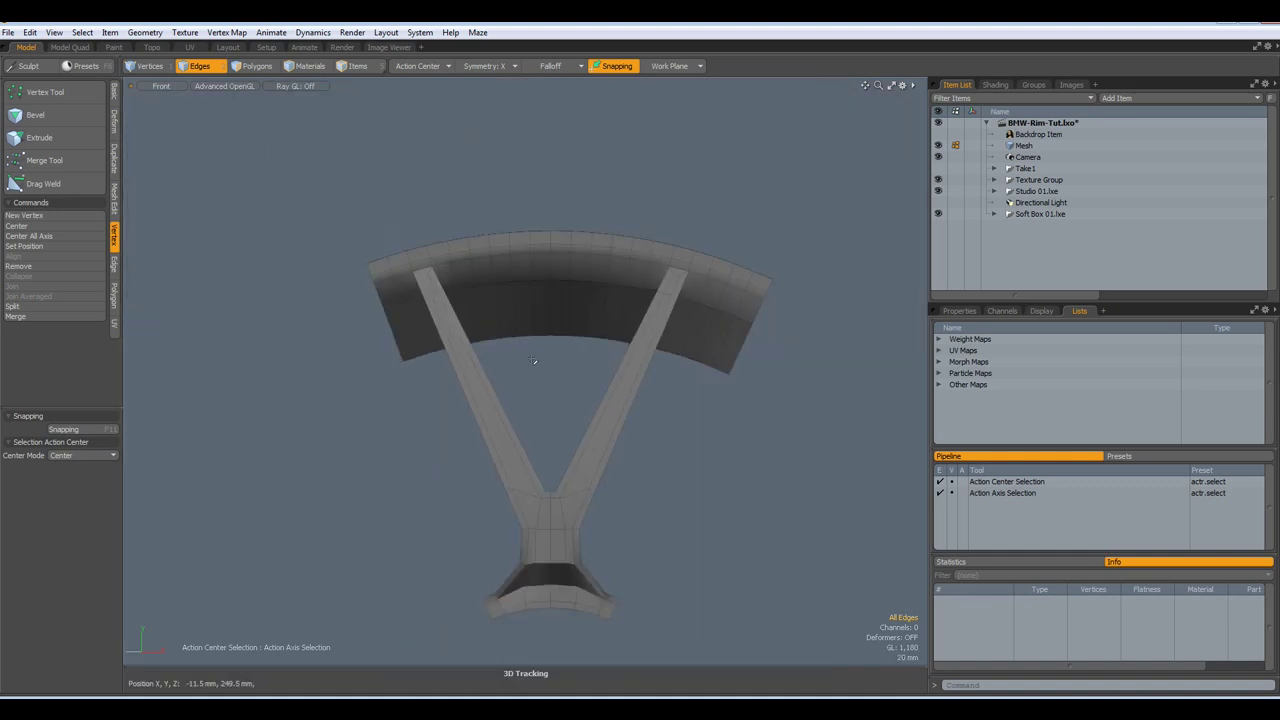
scroll(525, 343, up, 2)
key(ctrl+space)
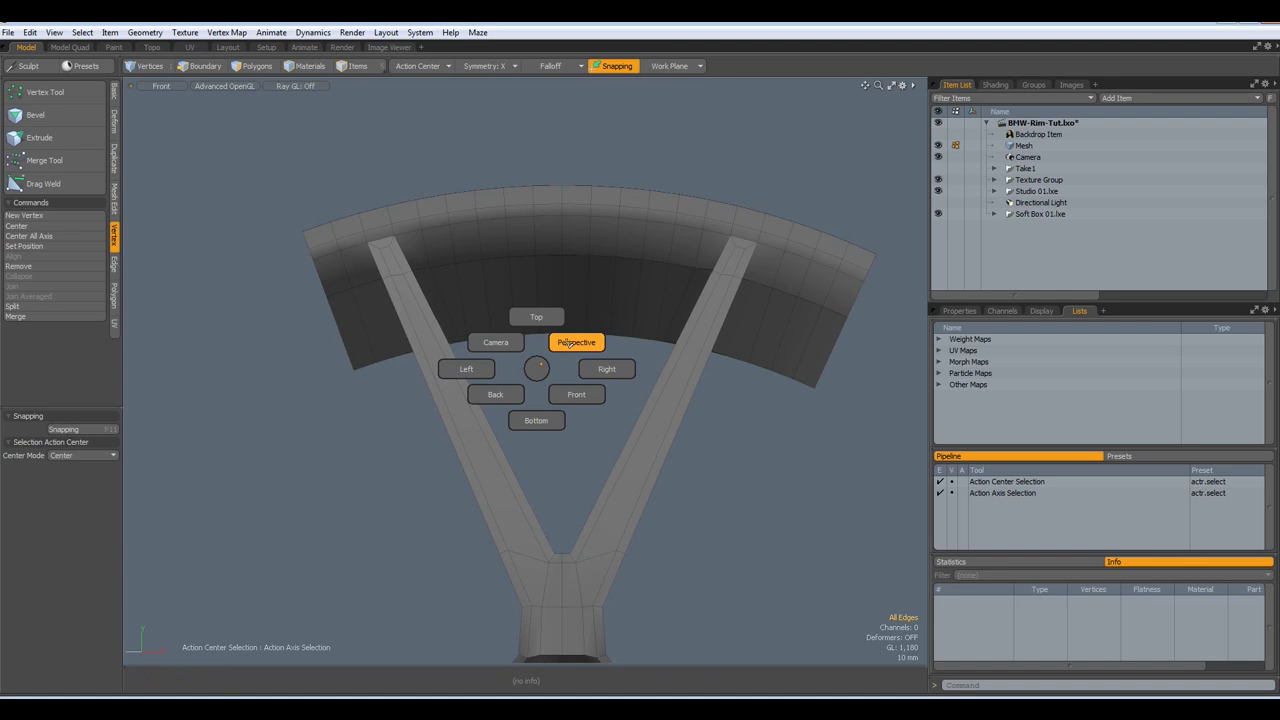
click(570, 345)
alt+drag(533, 392, 603, 400)
key(Tab)
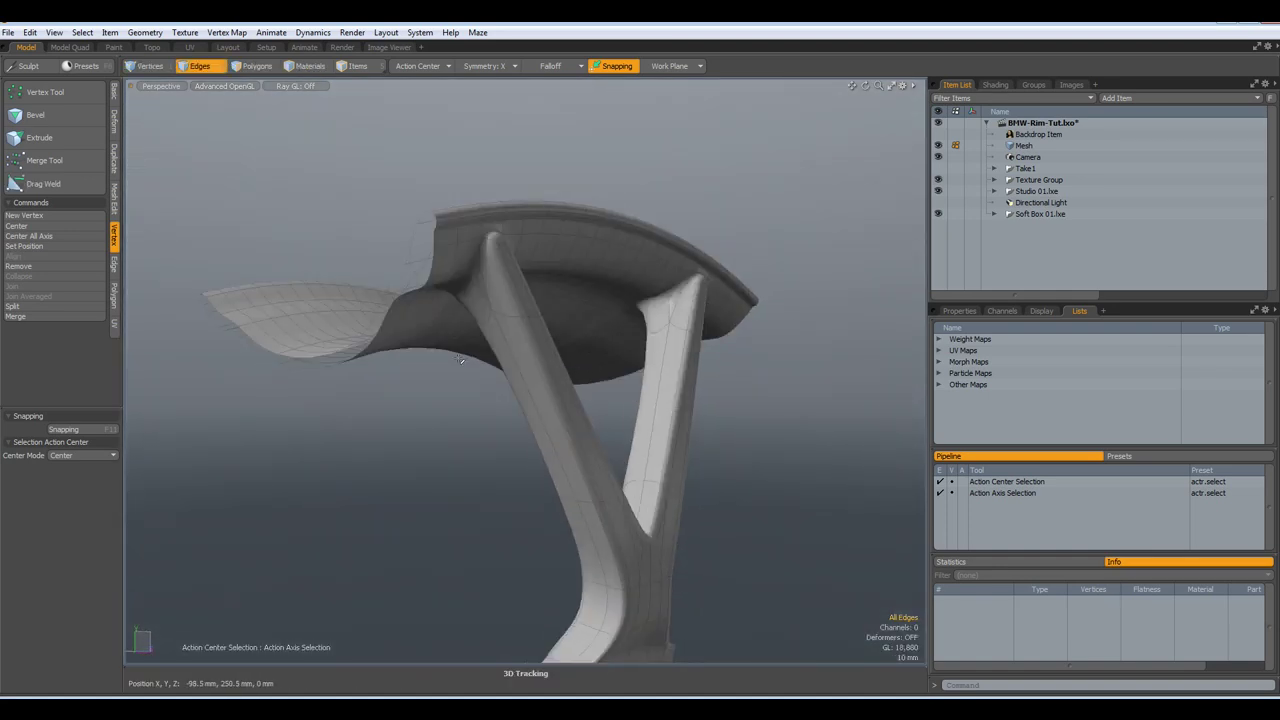
mouse_move(460, 364)
alt+mouse_down()
mouse_move(401, 194)
mouse_move(443, 337)
mouse_move(429, 409)
mouse_move(480, 351)
alt+mouse_up()
scroll(480, 345, up, 3)
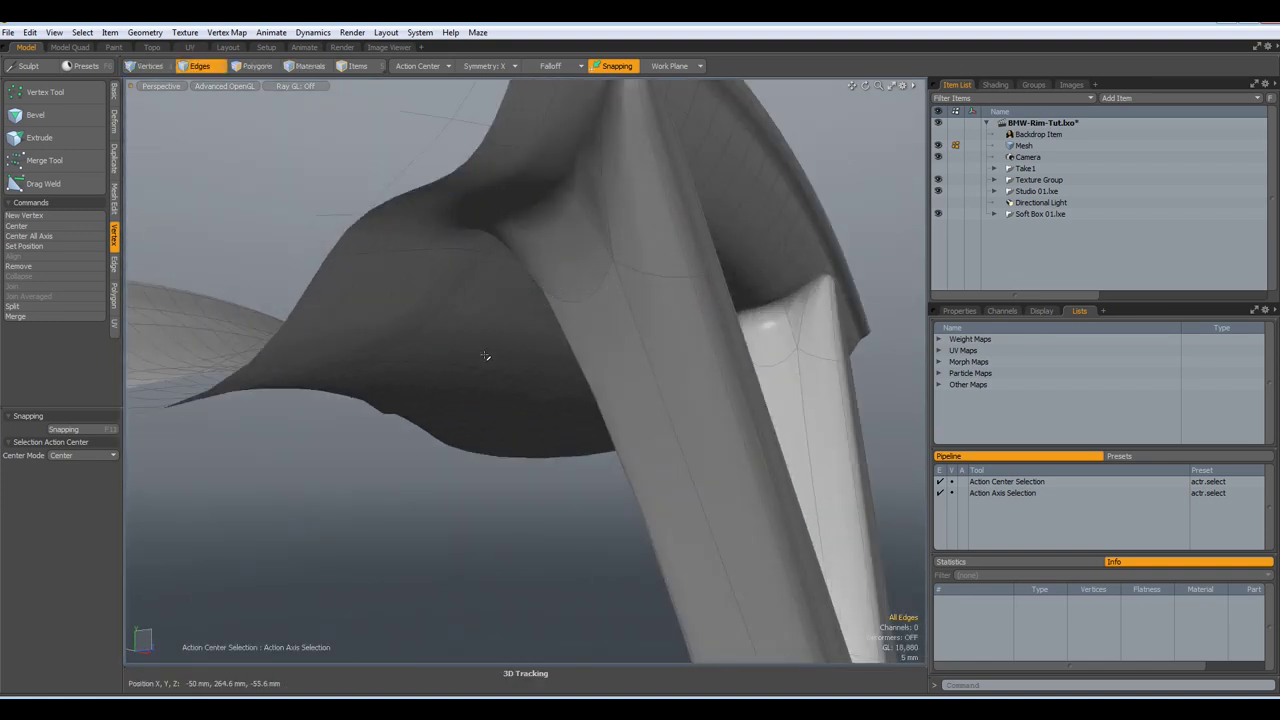
key(Tab)
Move the rear barrel edge below the sloped band about 2.9 mm outward along the ring, using the Element action center
alt+drag(505, 420, 362, 140)
double_click(453, 512)
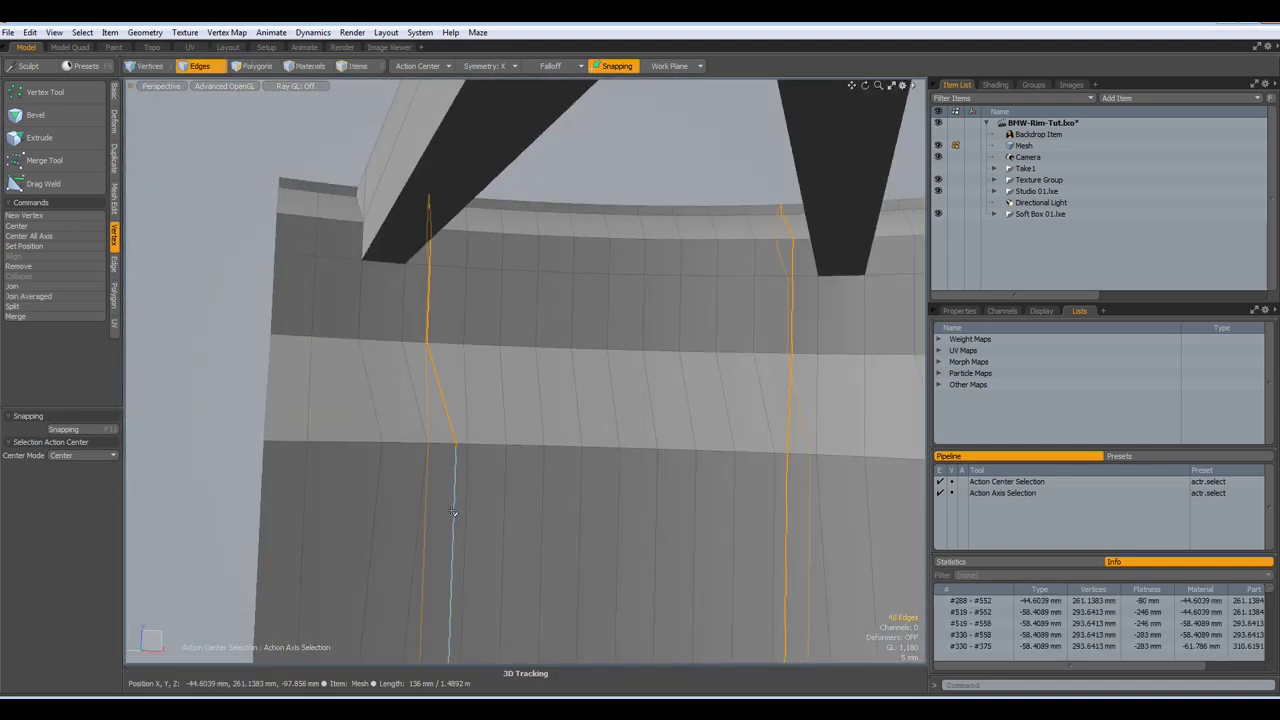
click(453, 512)
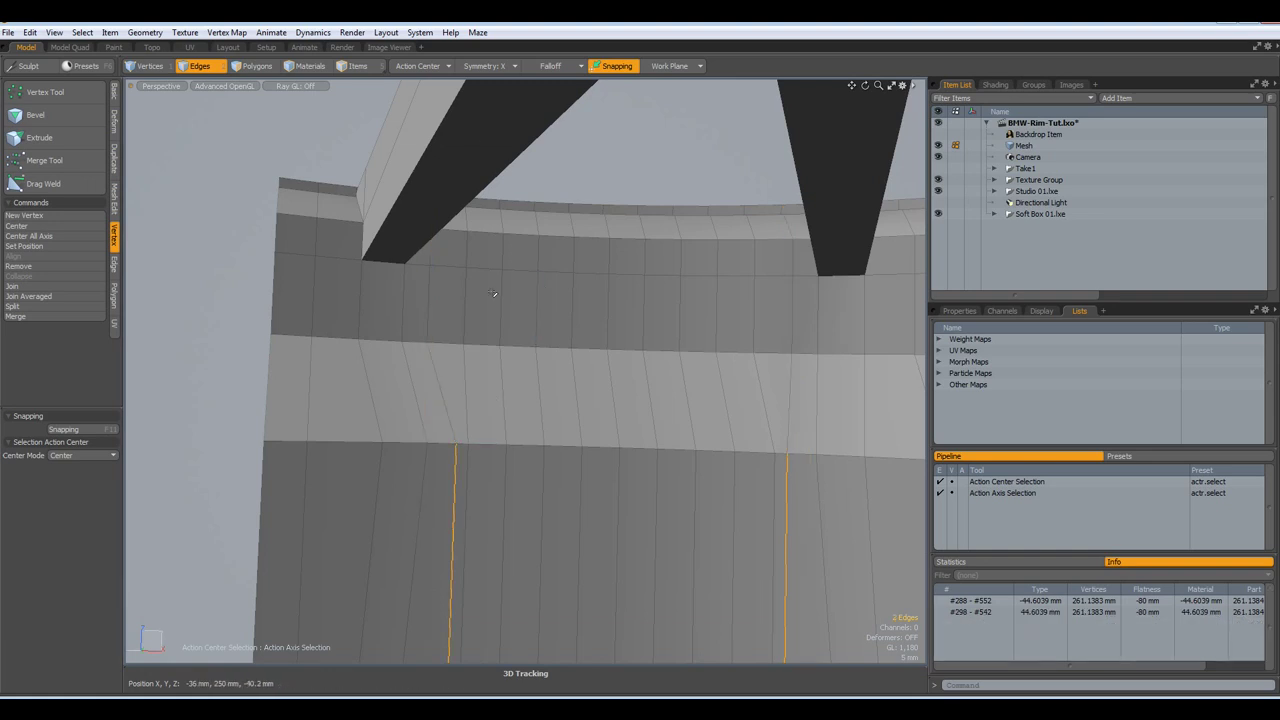
key(w)
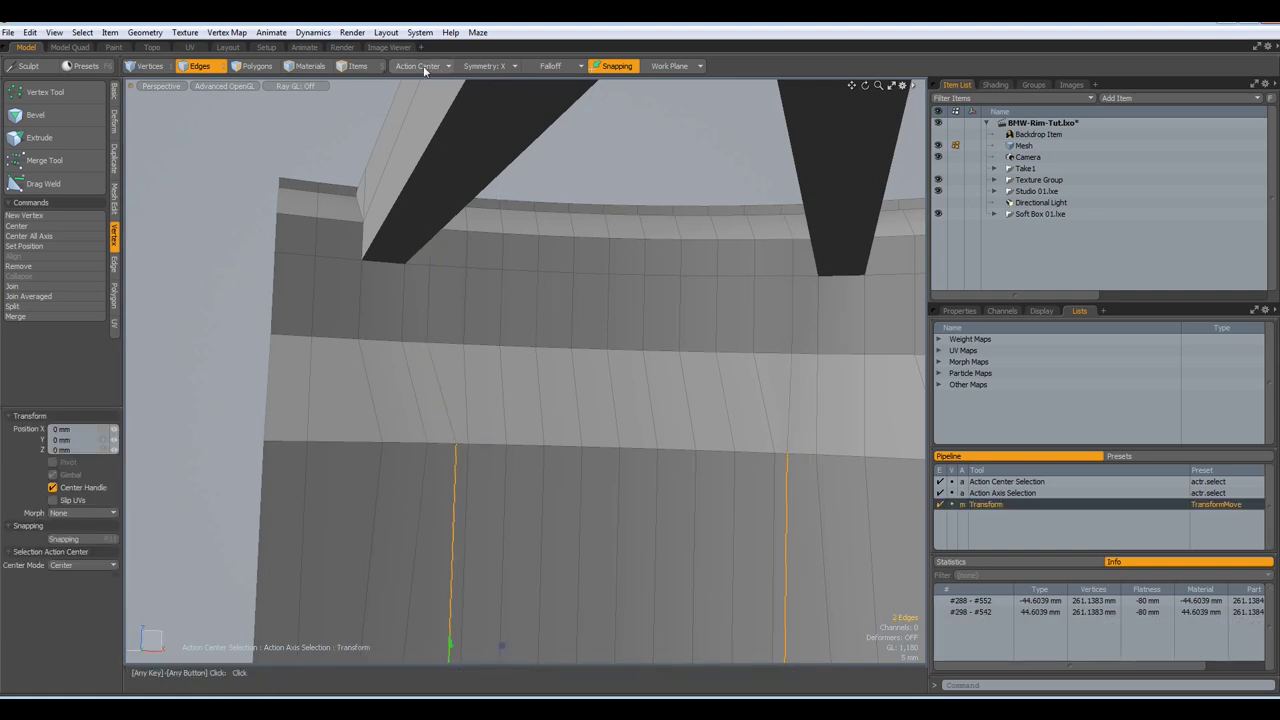
click(424, 69)
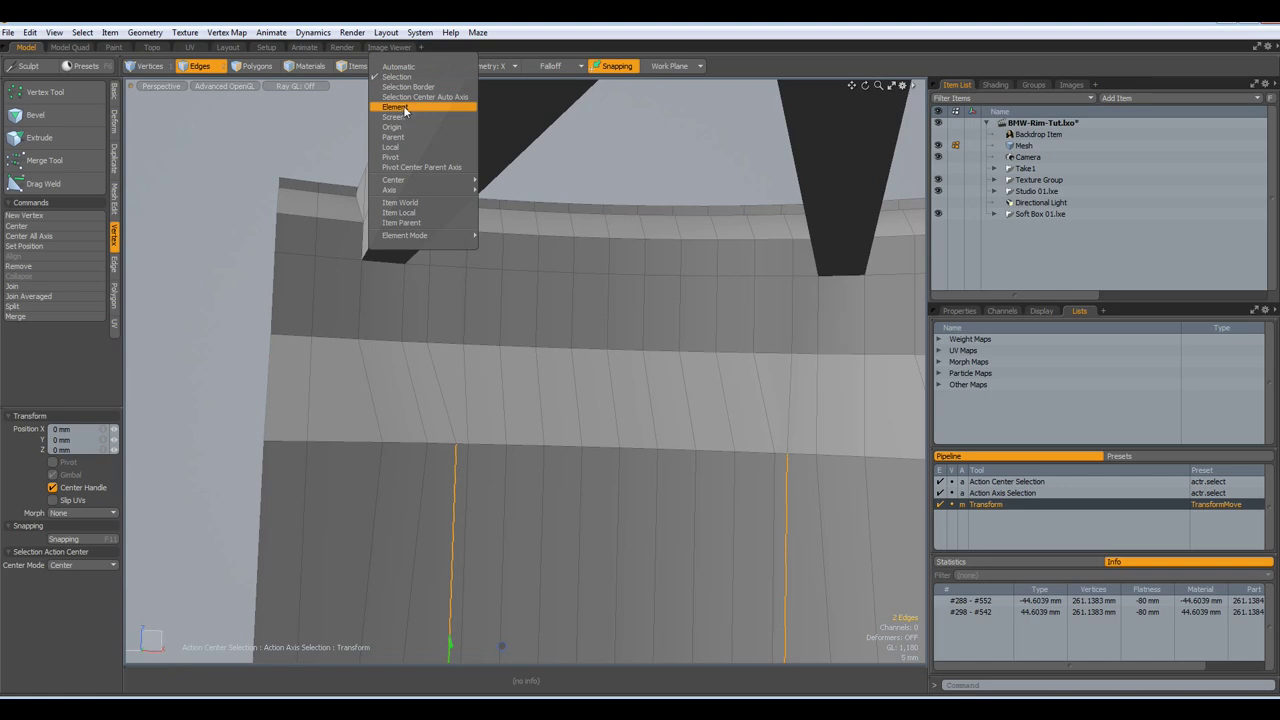
click(395, 107)
scroll(395, 441, up, 3)
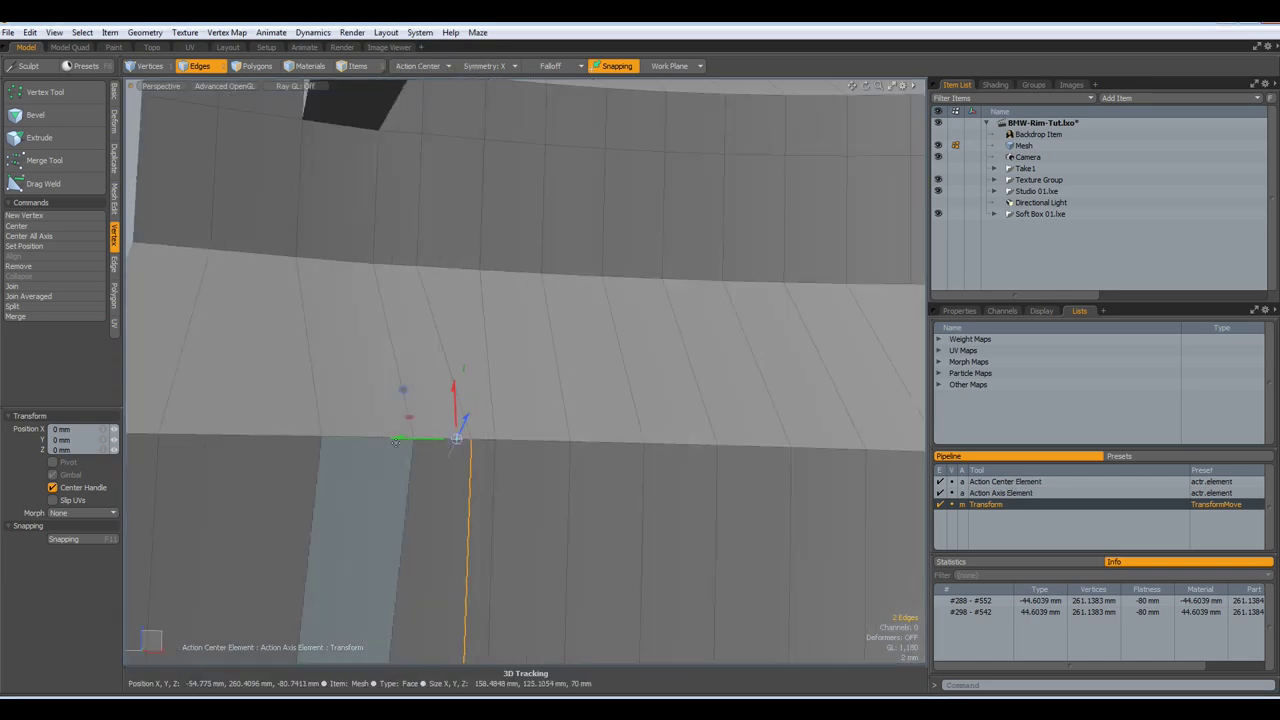
drag(399, 437, 378, 438)
key(q)
key(Escape)
scroll(362, 311, down, 4)
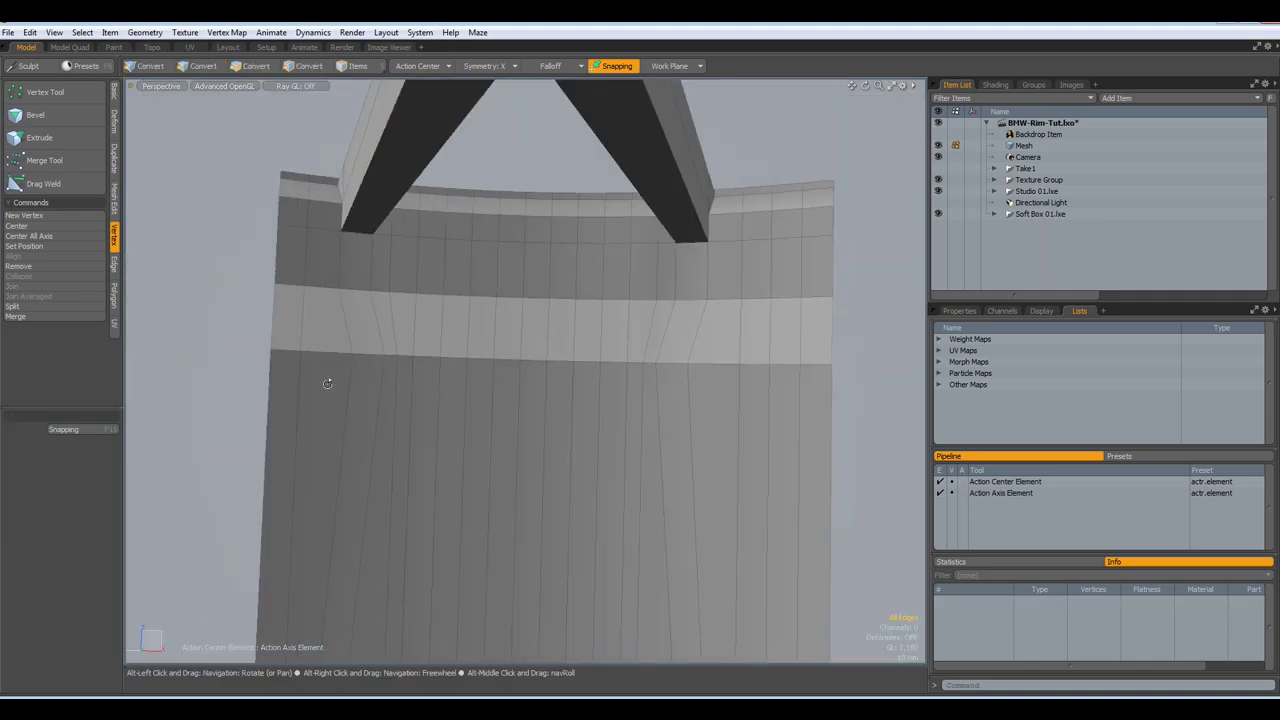
alt+drag(327, 383, 311, 506)
key(KP_2)
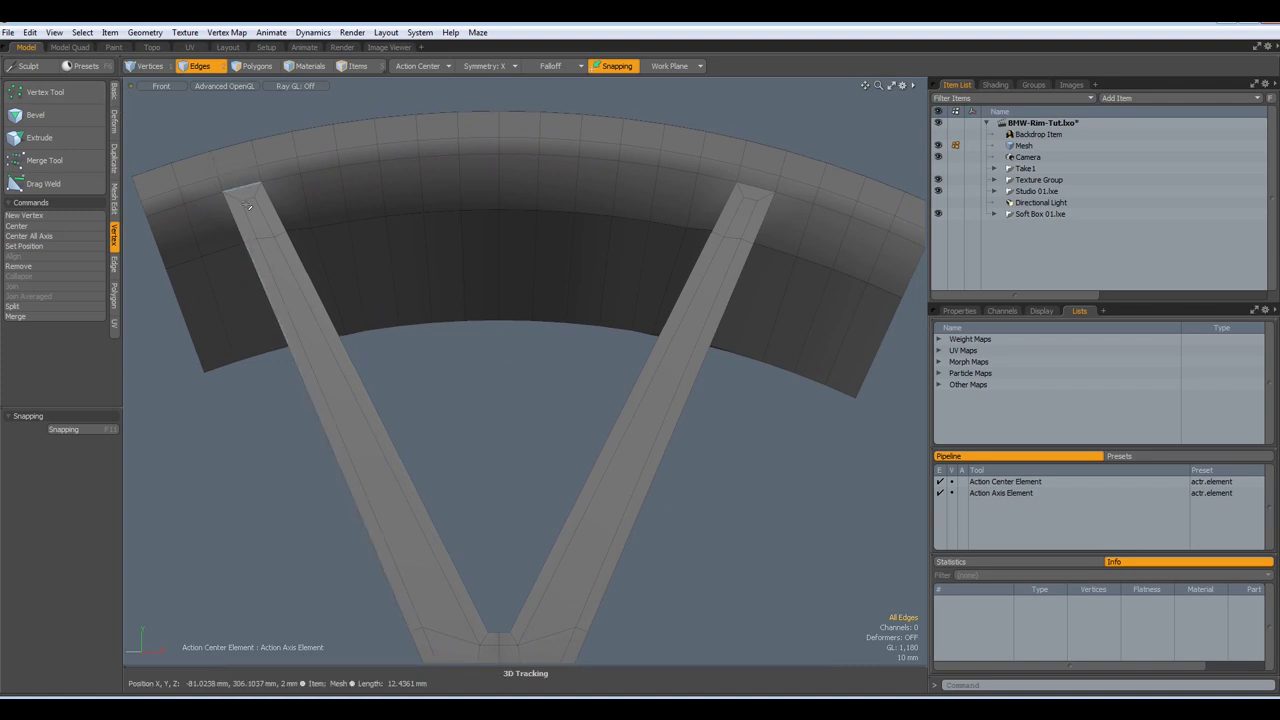
key(c)
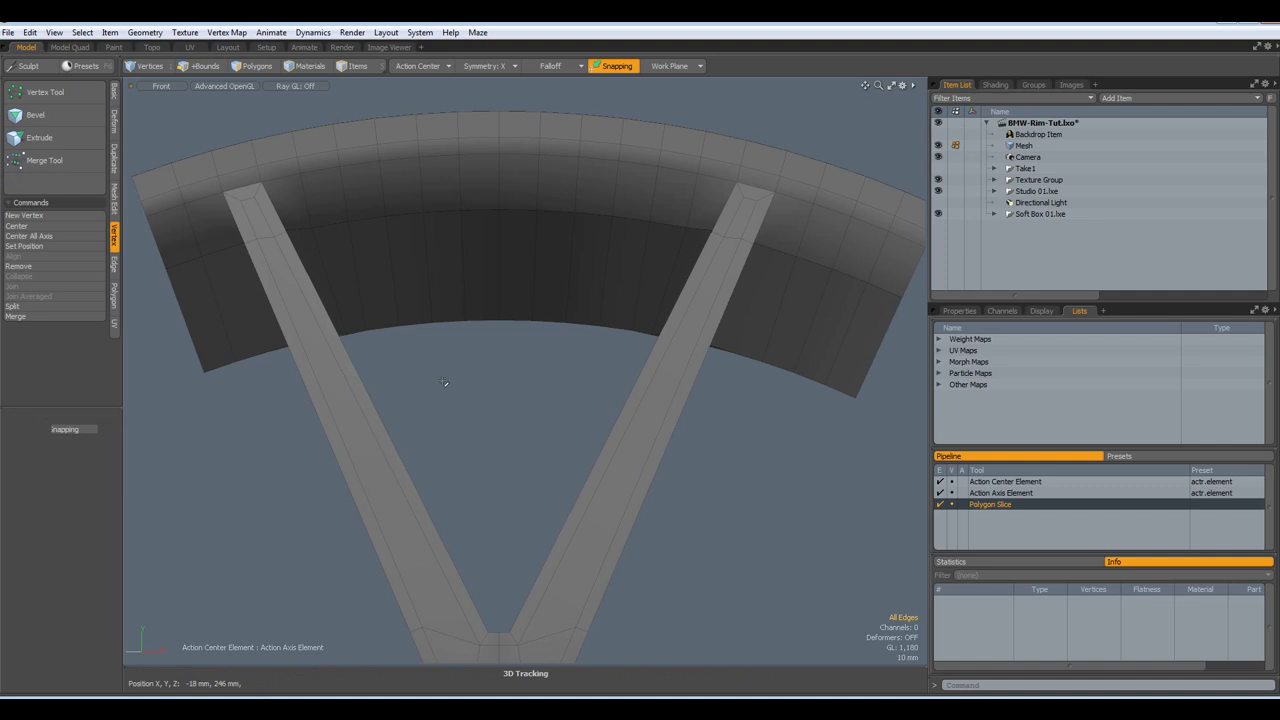
click(273, 363)
drag(341, 344, 378, 336)
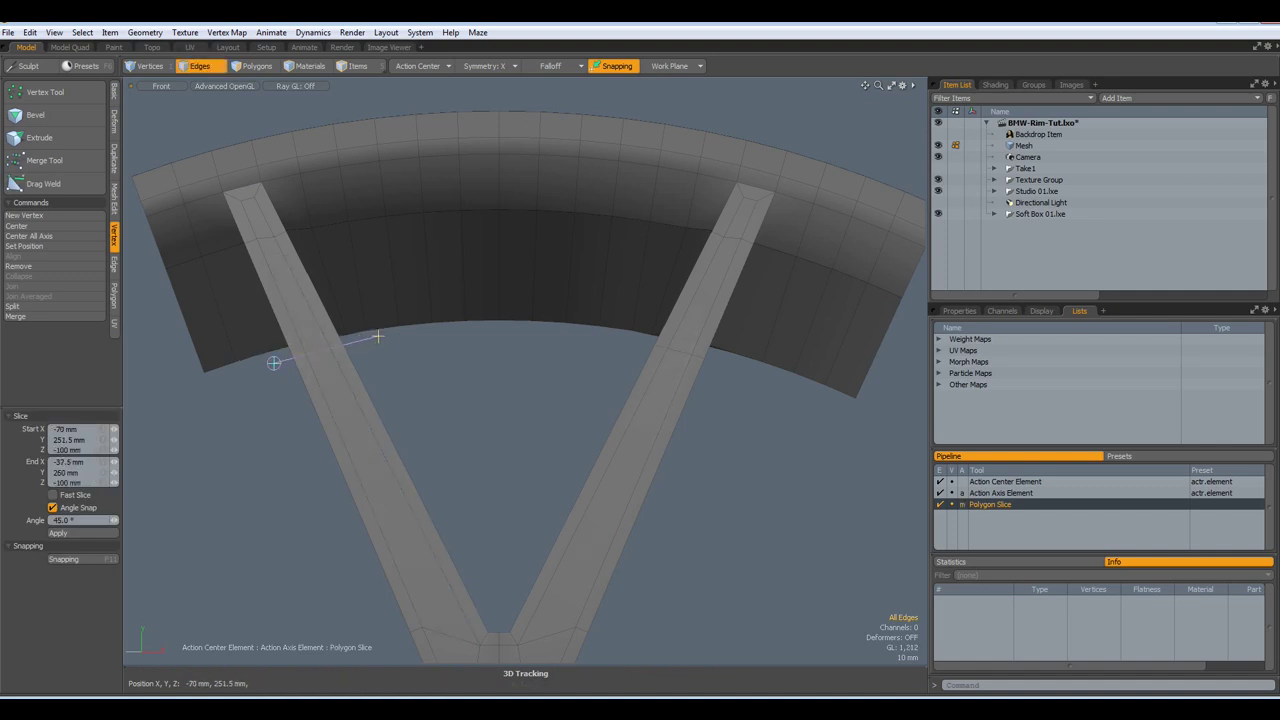
key(space)
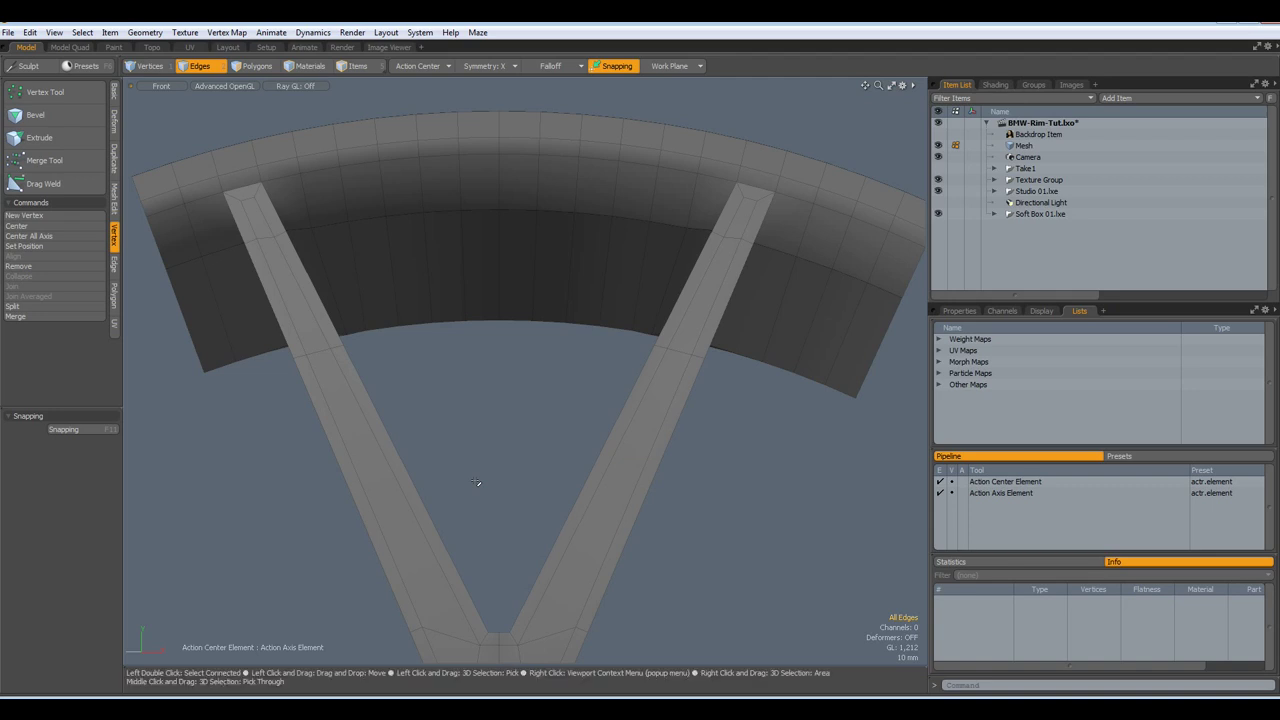
key(shift+c)
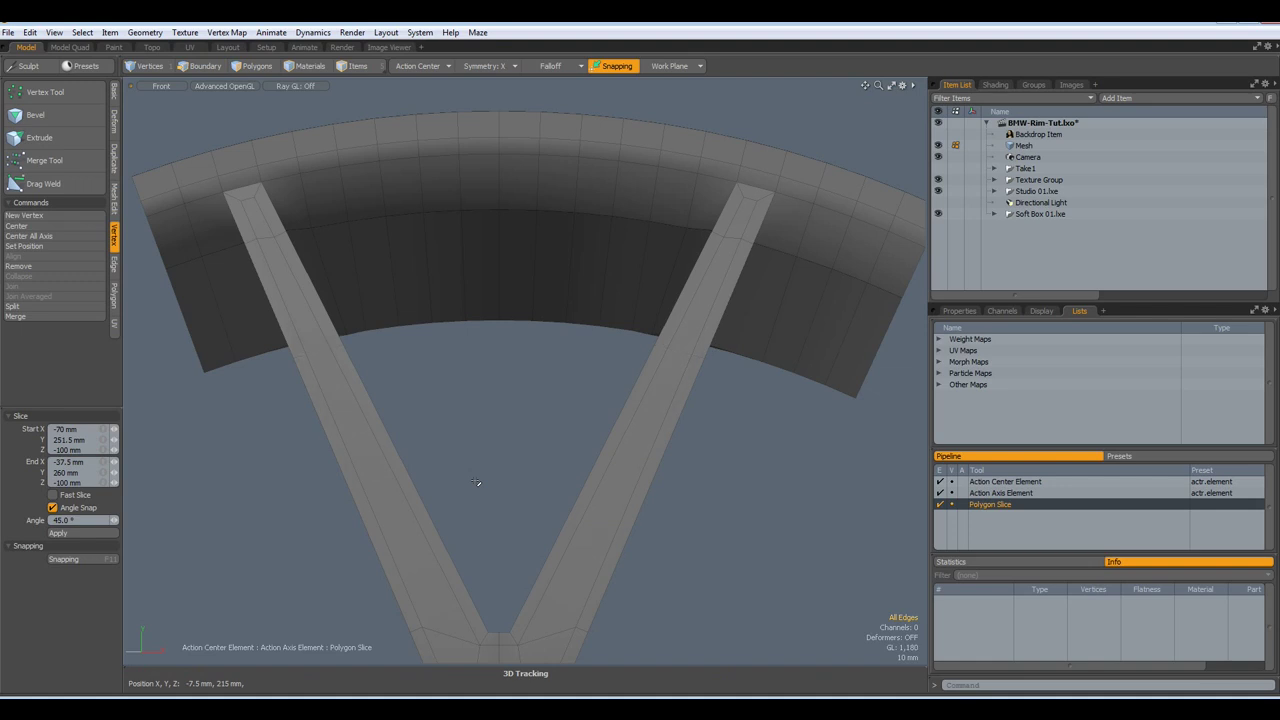
key(2)
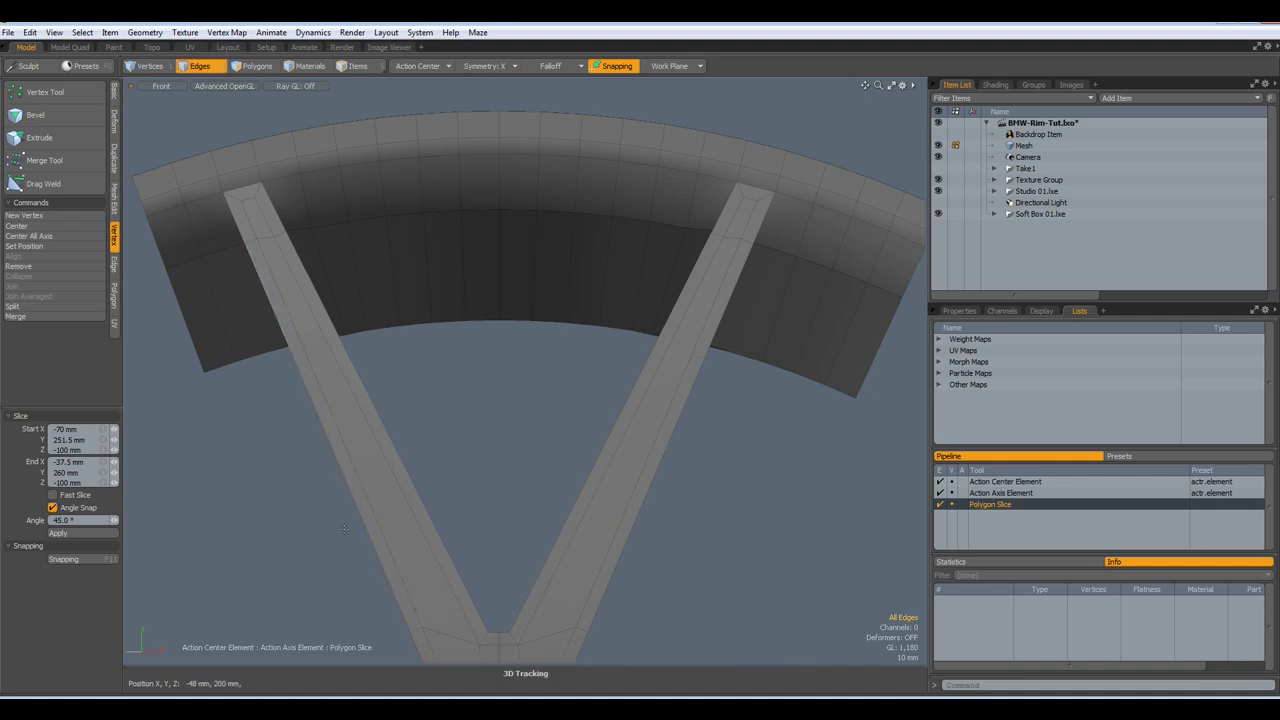
key(space)
Add two symmetric edge loops across both spoke arms with Loop Slice, using a count of 2 and a position of 2%
click(364, 524)
key(alt+c)
click(395, 514)
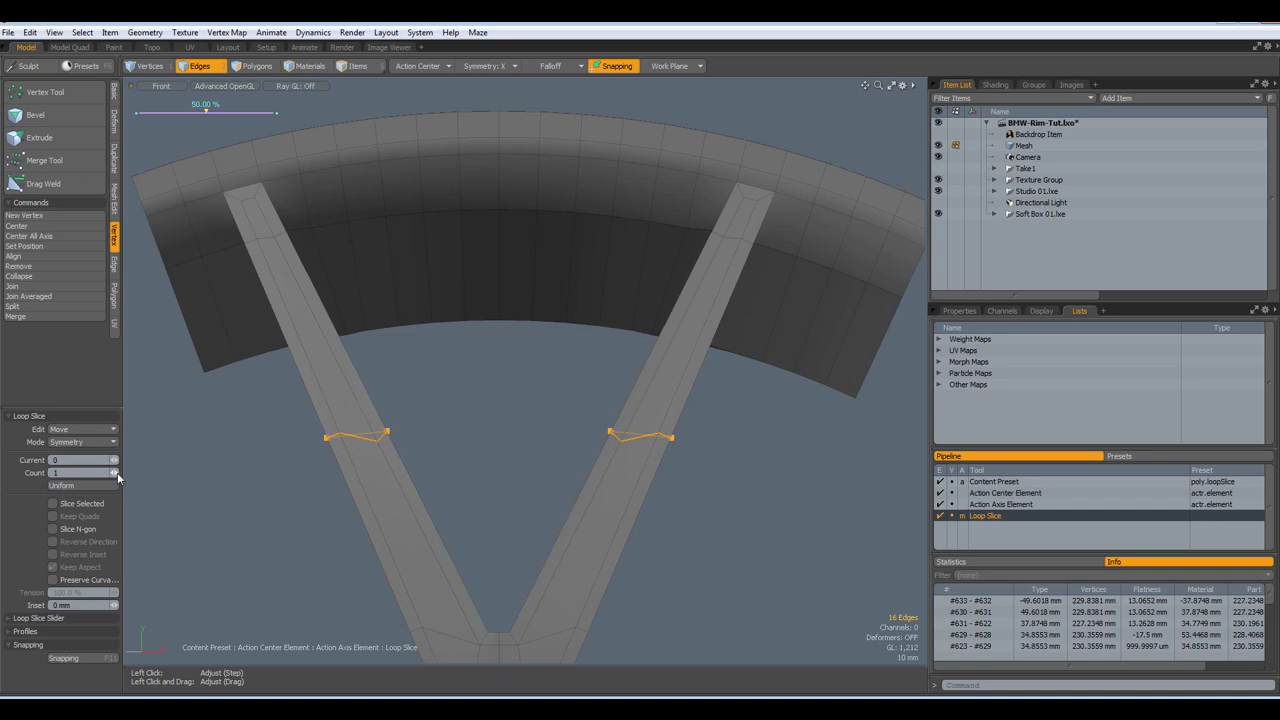
click(117, 472)
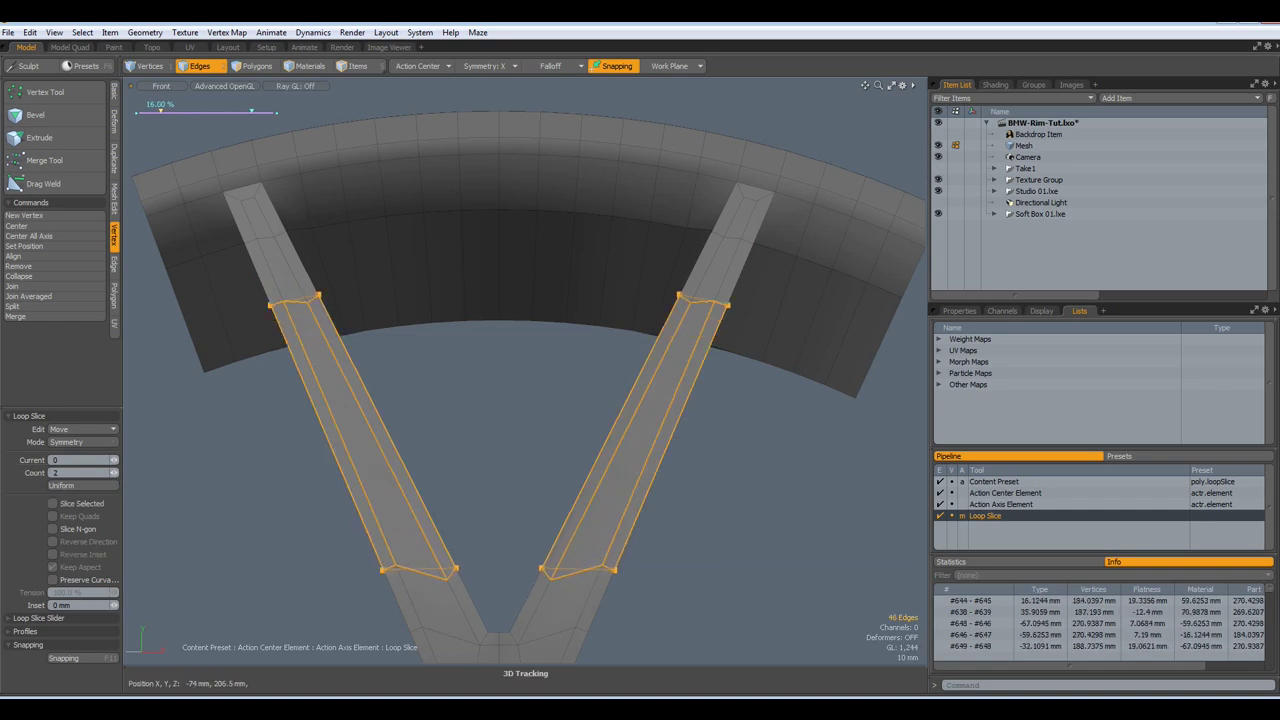
drag(160, 110, 141, 110)
click(73, 617)
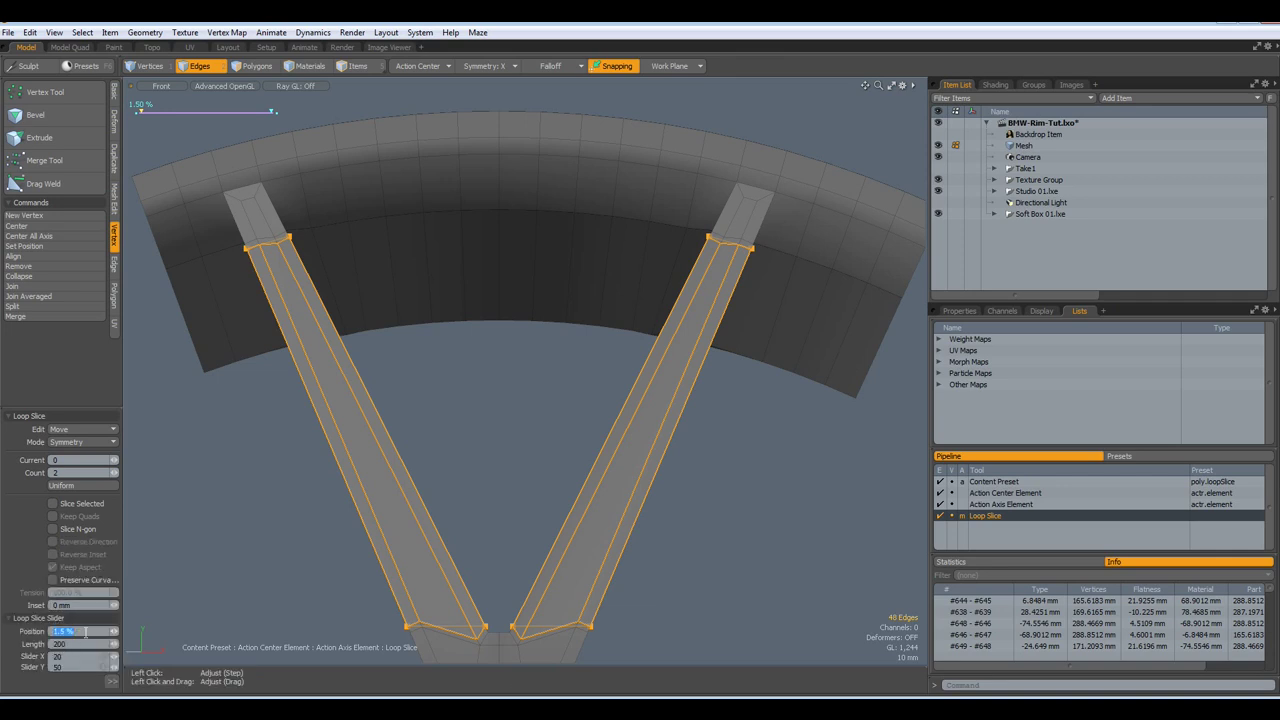
text(2)
key(Return)
key(q)
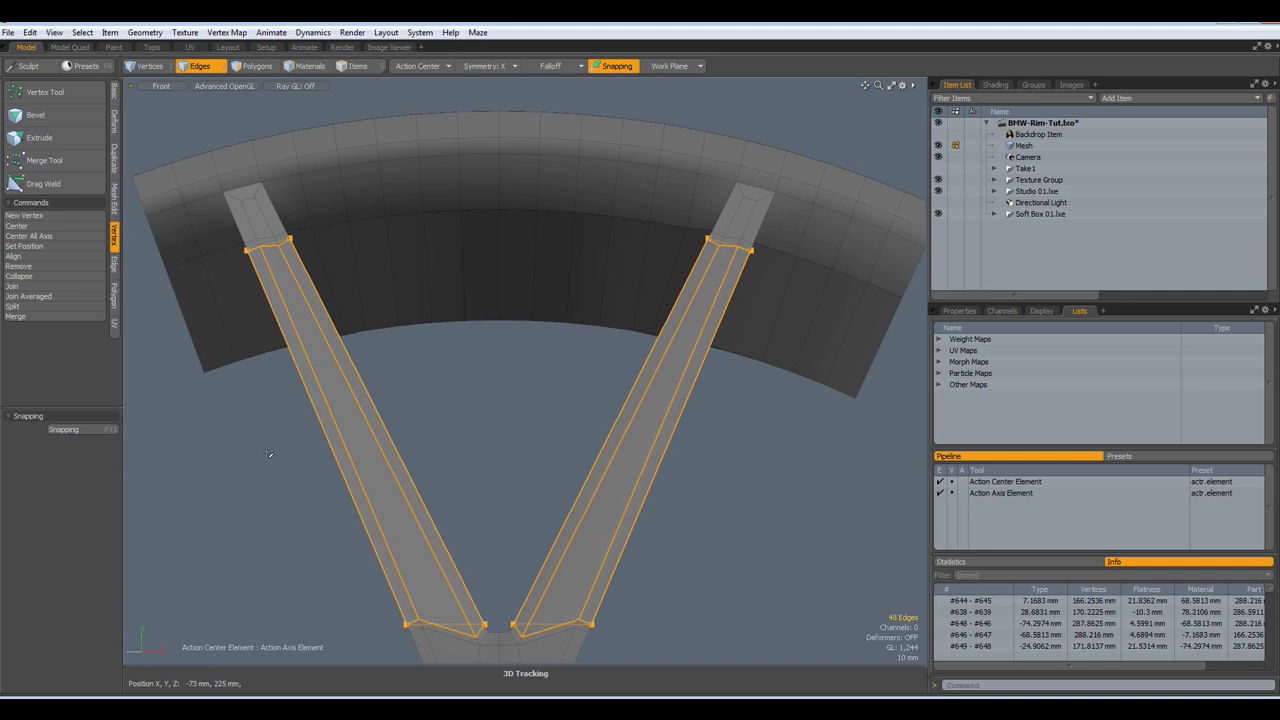
click(269, 455)
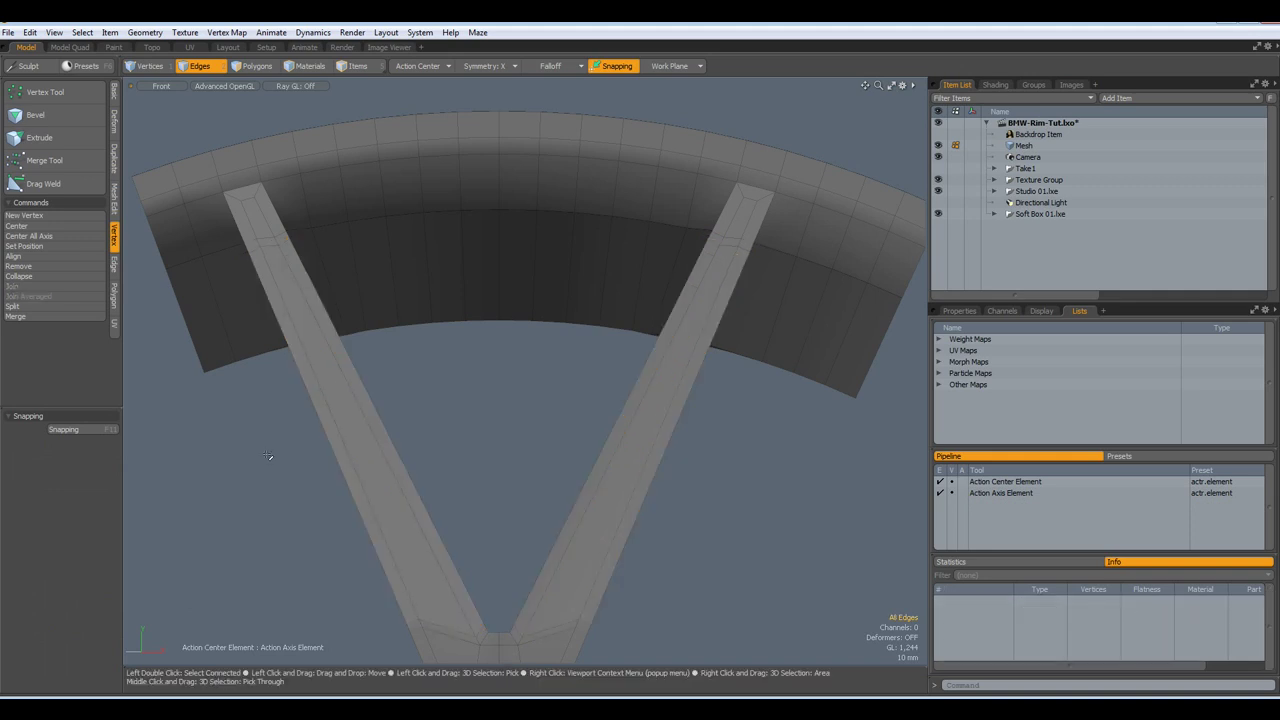
Slice across the spoke arms where they cross the barrel's inner edge, from X -70, Y 251.5 mm to X -37.5, Y 260 mm
key(shift+c)
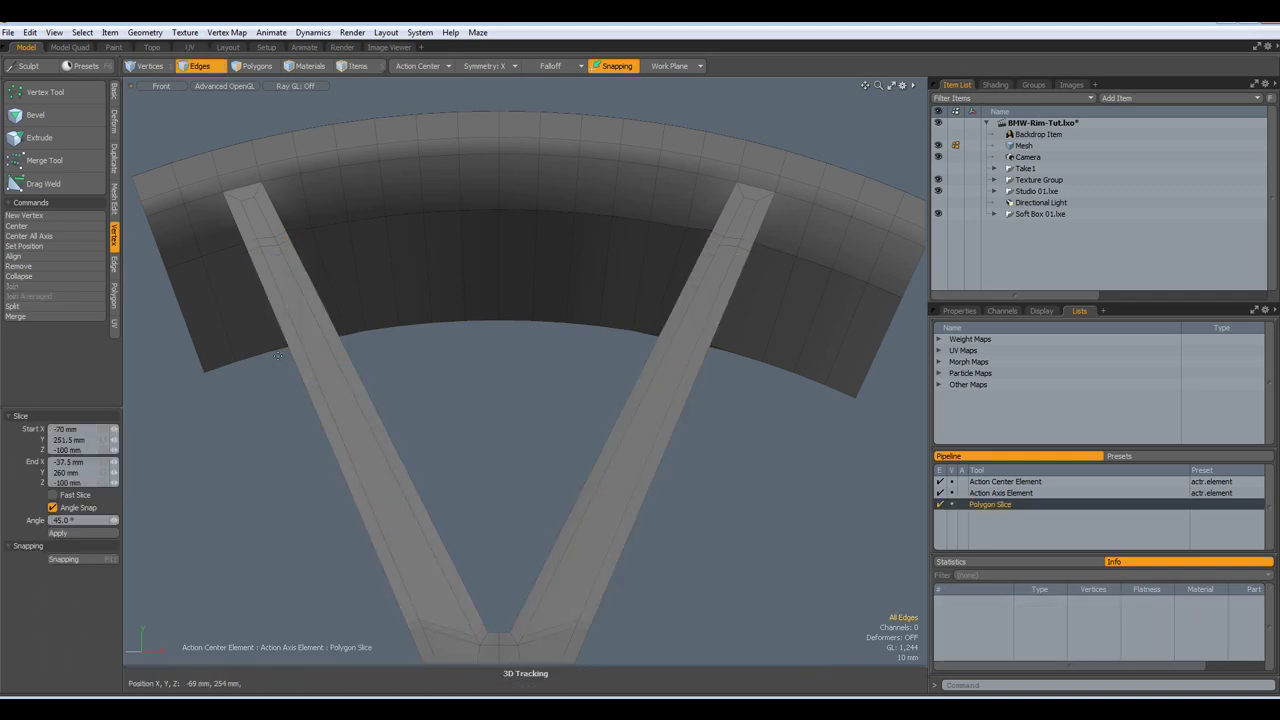
click(277, 356)
key(space)
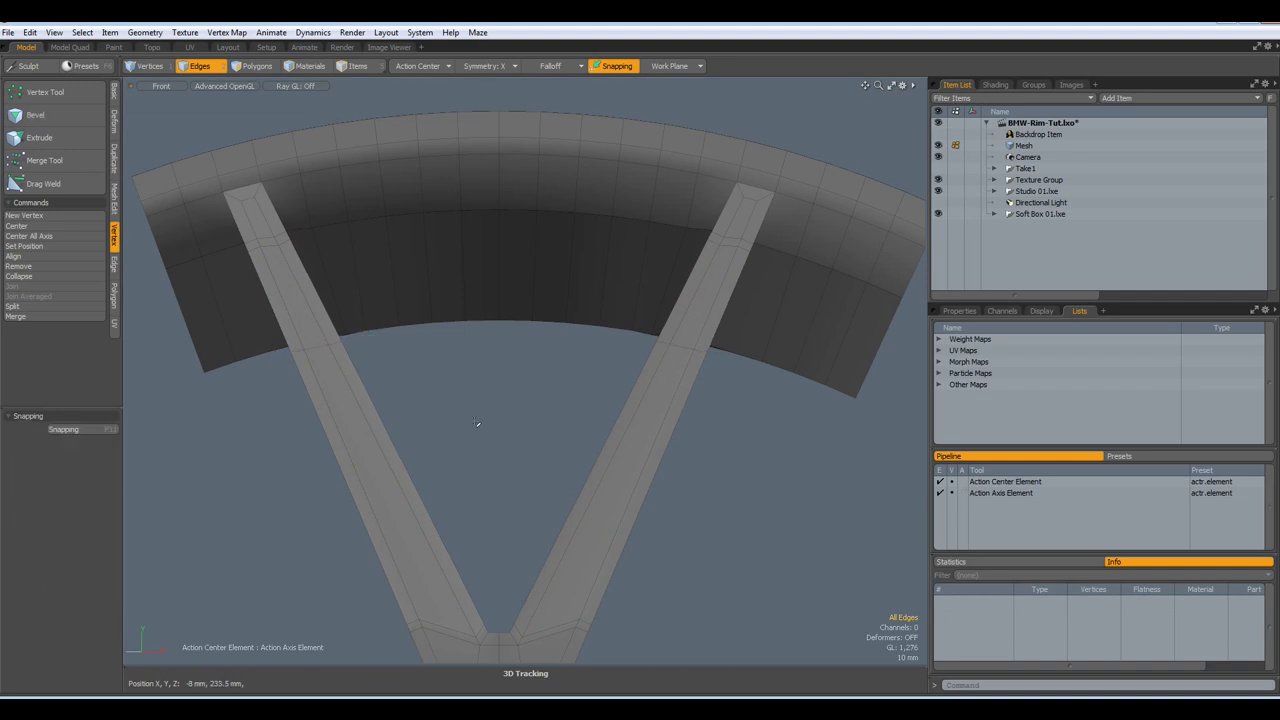
Move the kinked vertex on the barrel's band edge, with its mirrored counterpart, to smooth the notch in the arc, using the Element action center
key(ctrl+space)
click(536, 387)
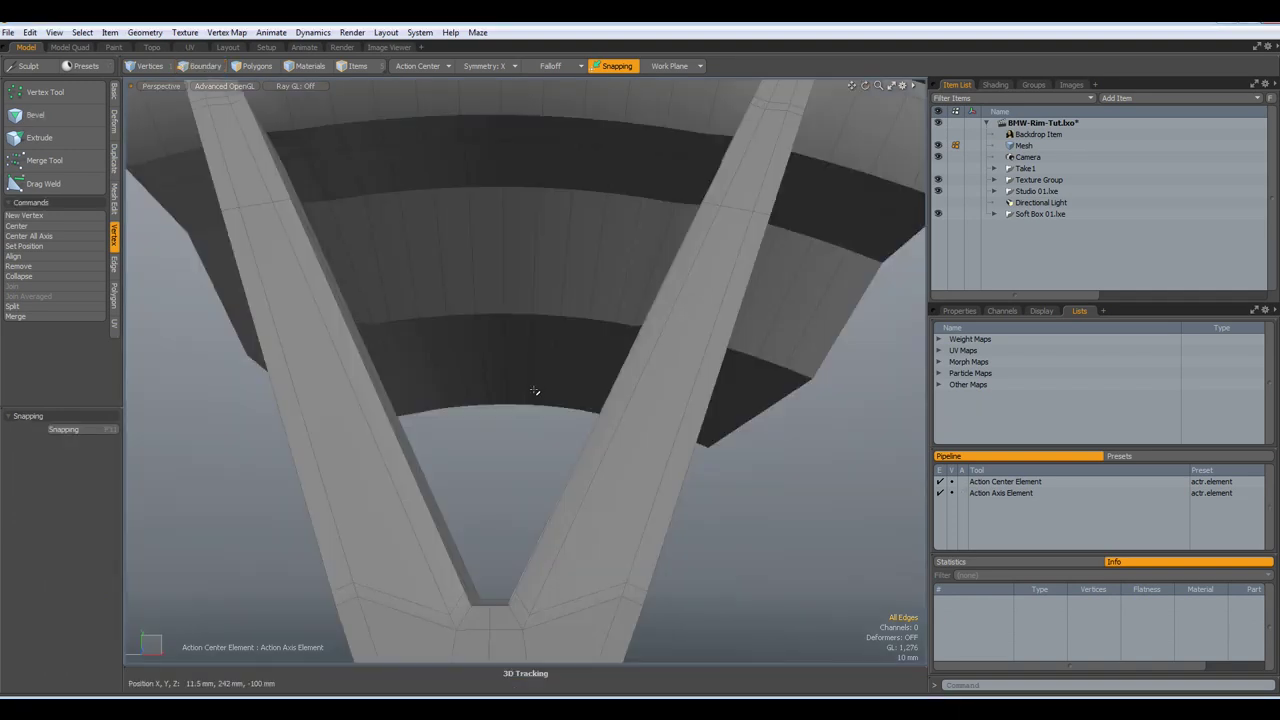
alt+drag(535, 390, 367, 368)
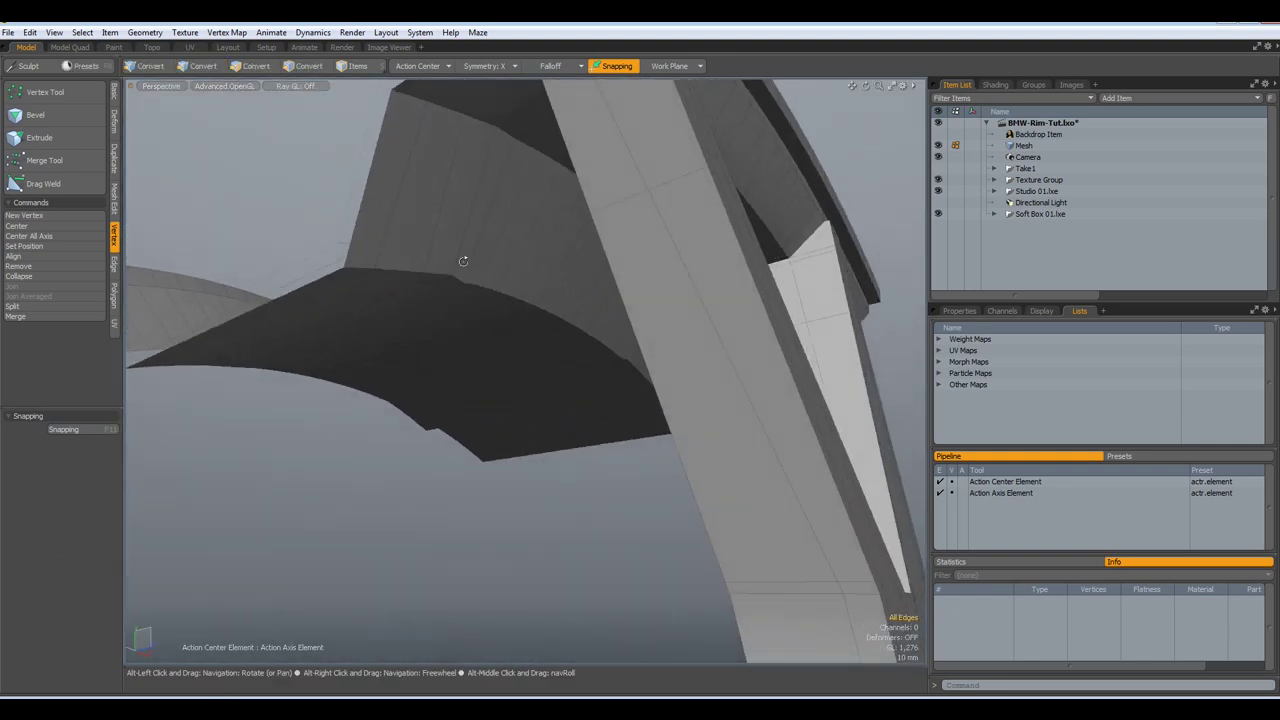
scroll(463, 261, up, 3)
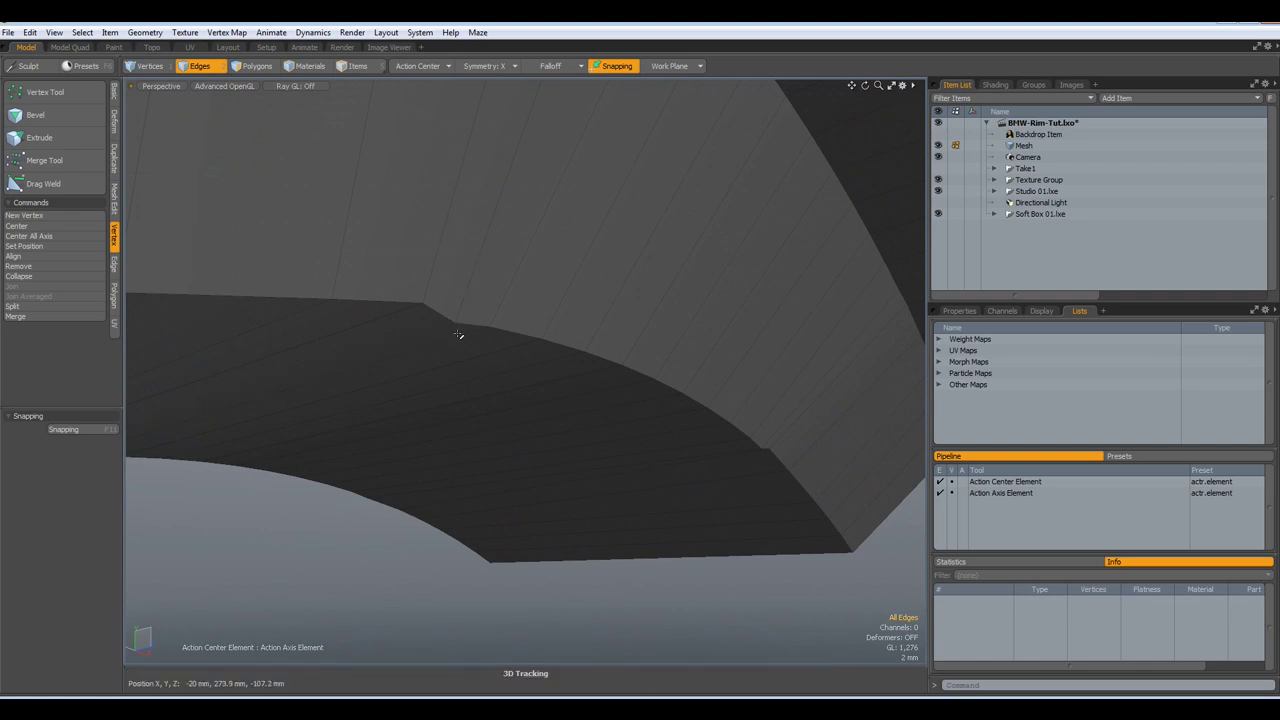
key(1)
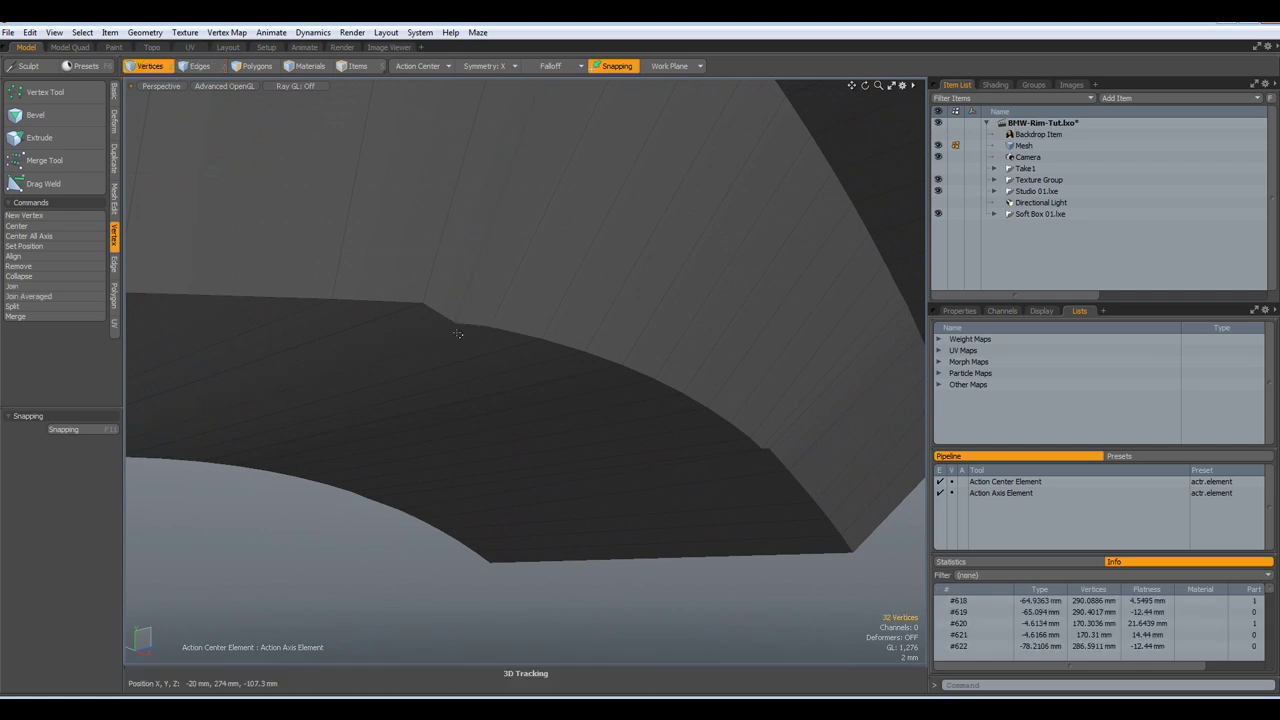
click(455, 323)
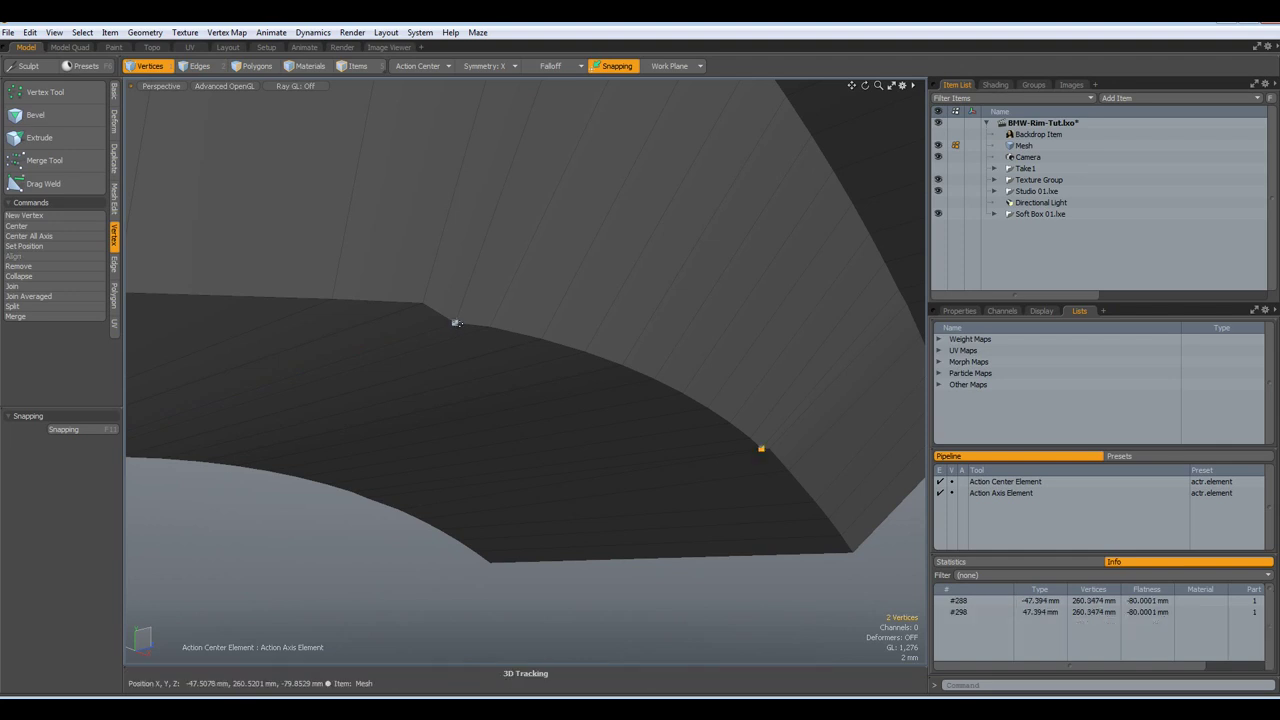
click(418, 66)
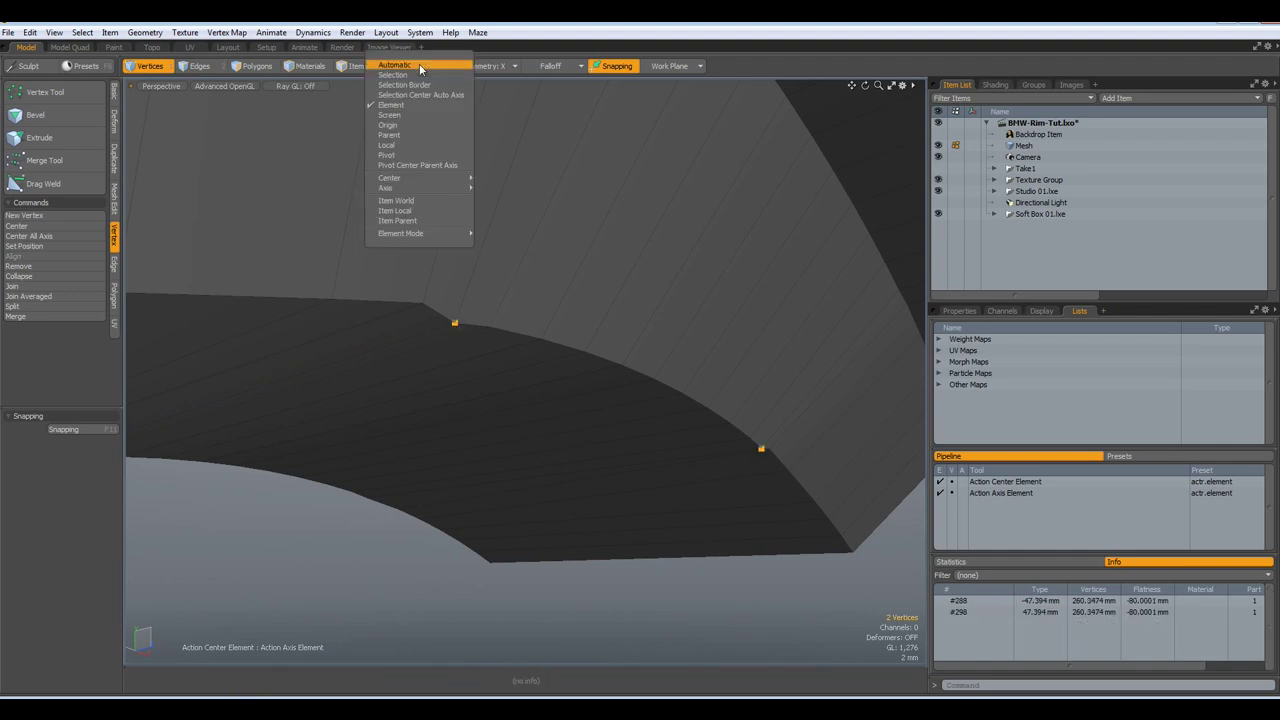
click(474, 269)
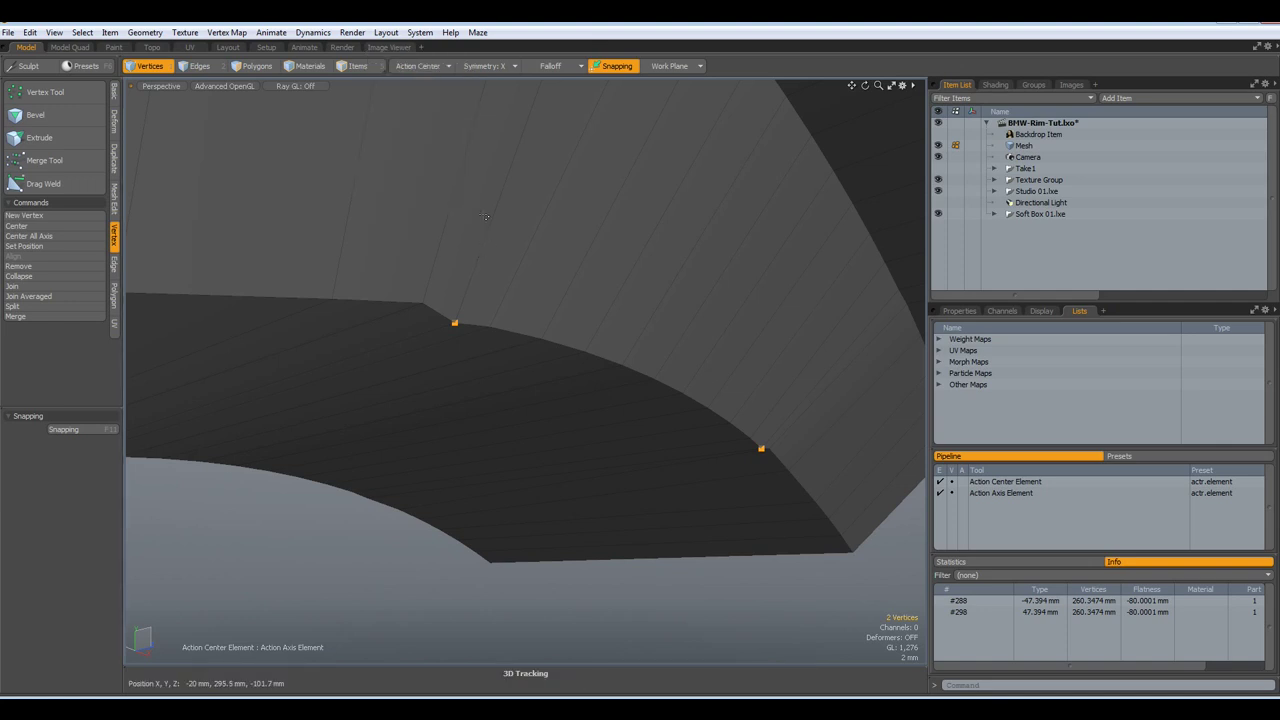
key(w)
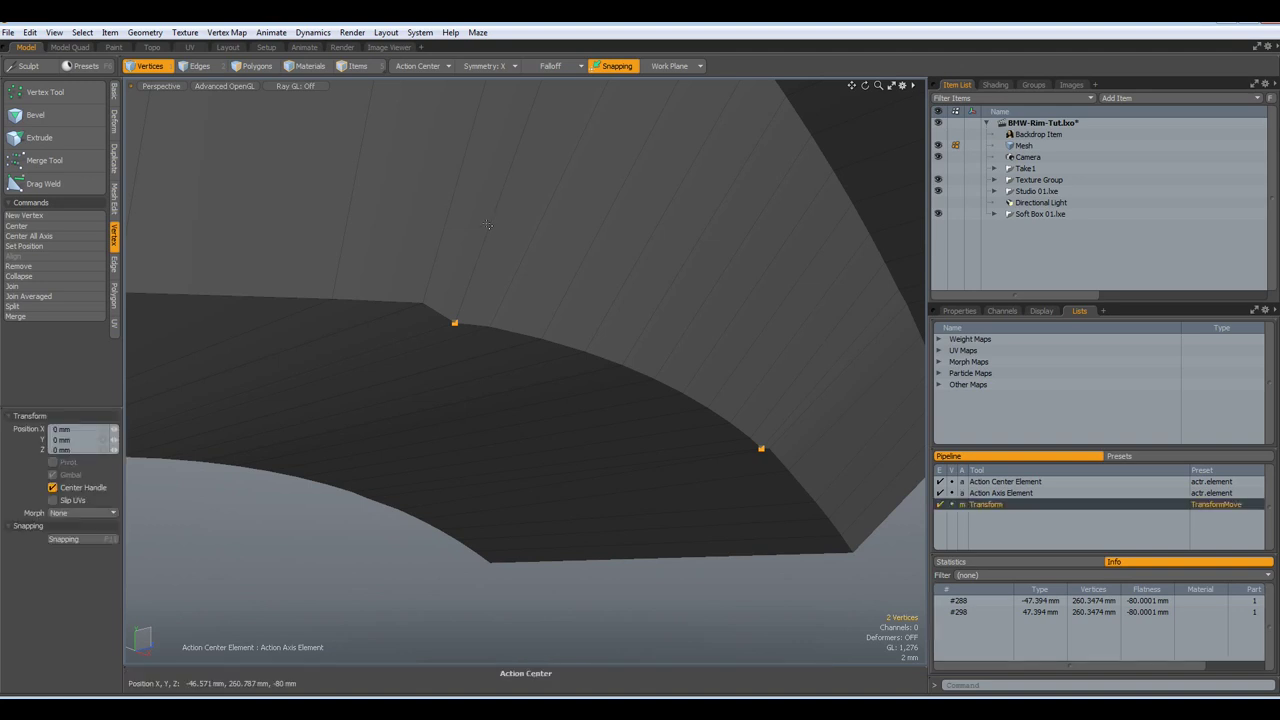
click(488, 234)
drag(502, 202, 503, 195)
key(q)
click(722, 611)
Add an edge loop near the front edge of the barrel's sloped band at about 16.4% with Add Loop
scroll(722, 600, down, 5)
scroll(702, 581, up, 3)
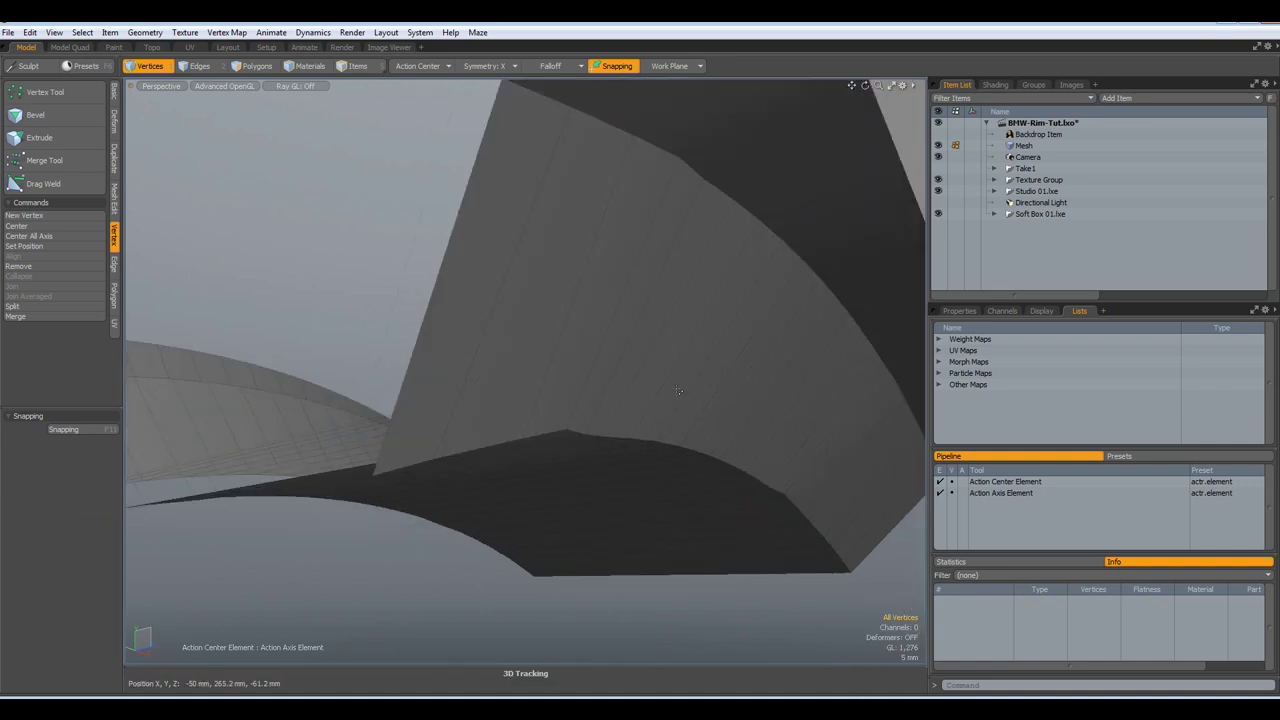
alt+drag(600, 433, 726, 449)
mouse_move(738, 454)
alt+mouse_down()
mouse_move(689, 466)
mouse_move(714, 467)
mouse_move(703, 466)
mouse_move(729, 417)
mouse_move(723, 363)
mouse_move(751, 389)
mouse_move(736, 429)
alt+mouse_up()
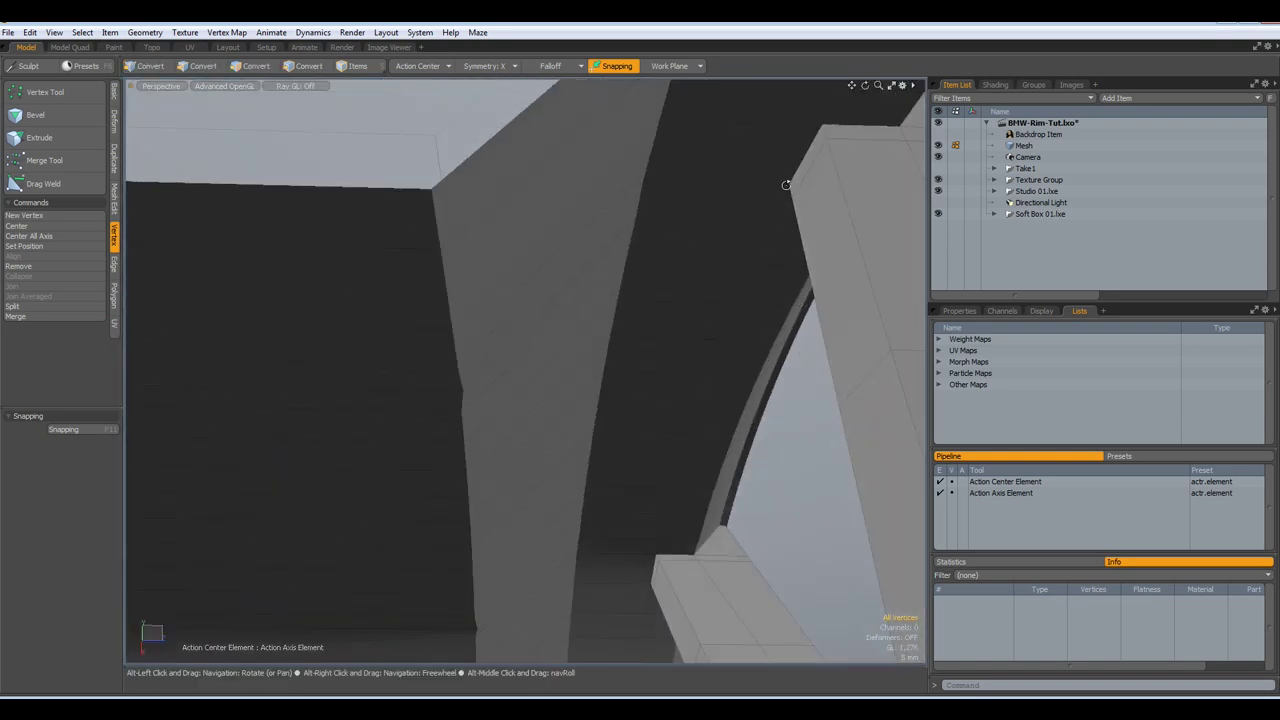
alt+drag(789, 183, 606, 118)
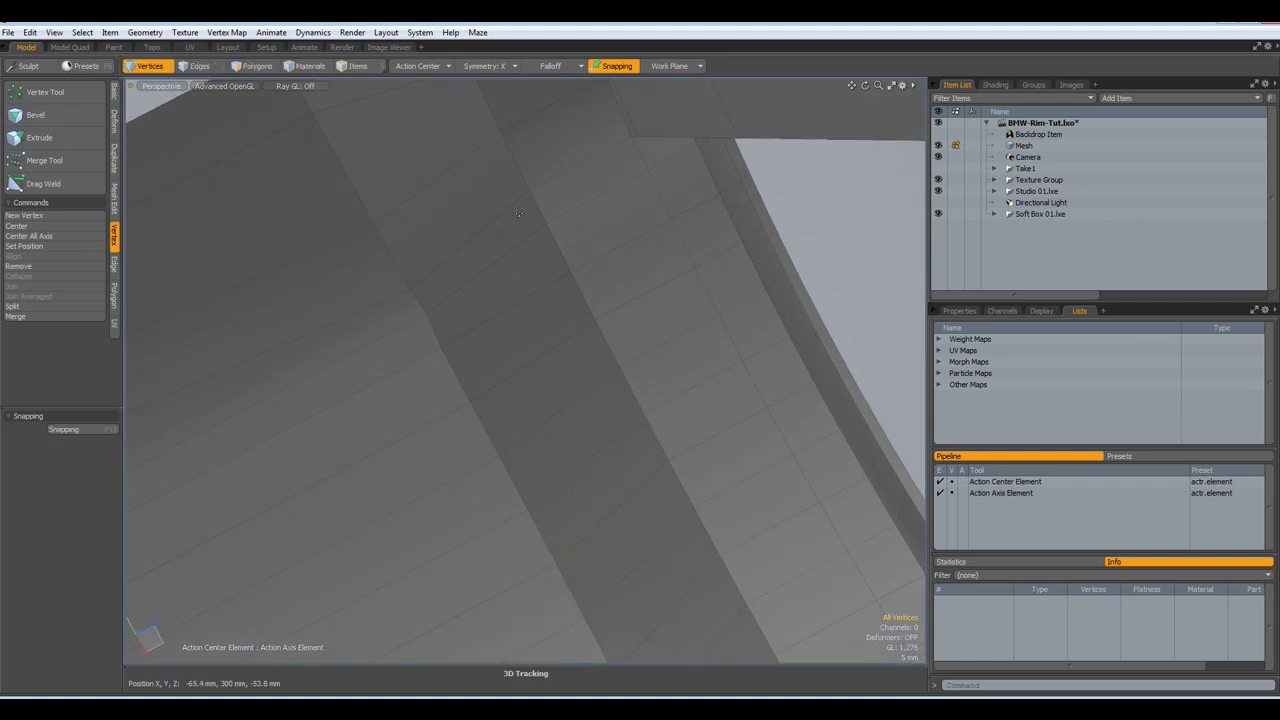
key(alt+l)
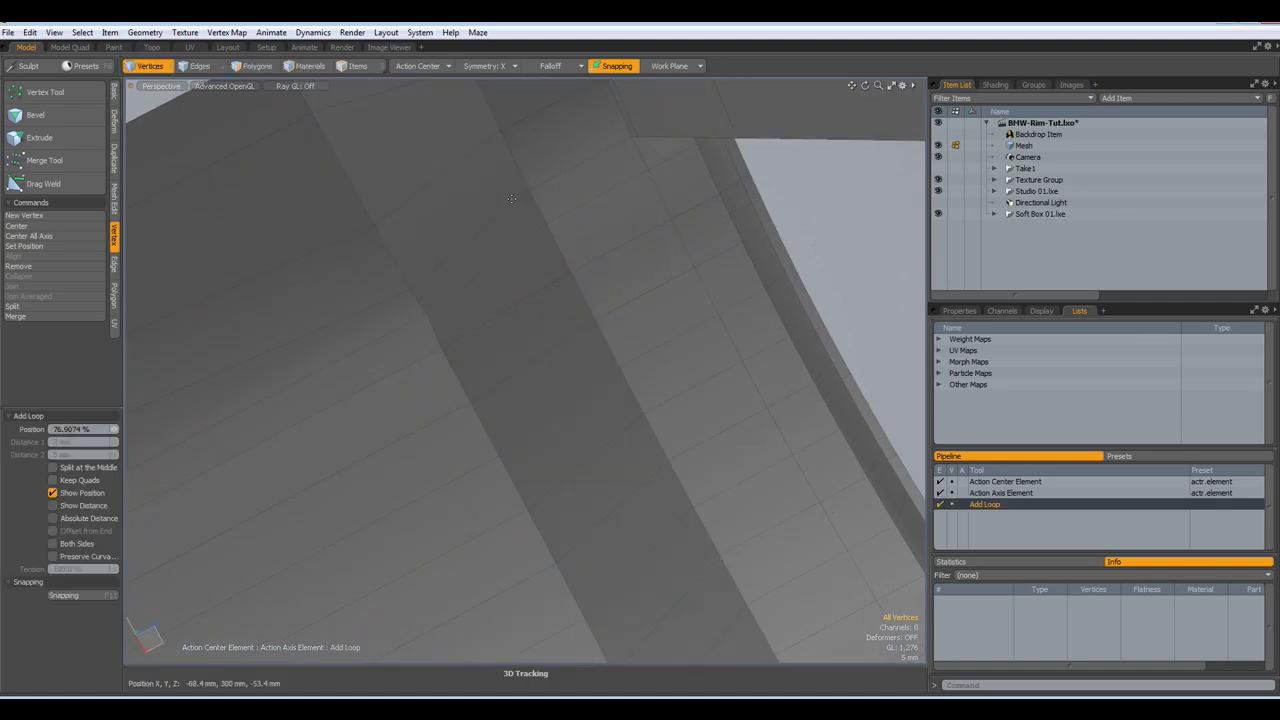
click(514, 203)
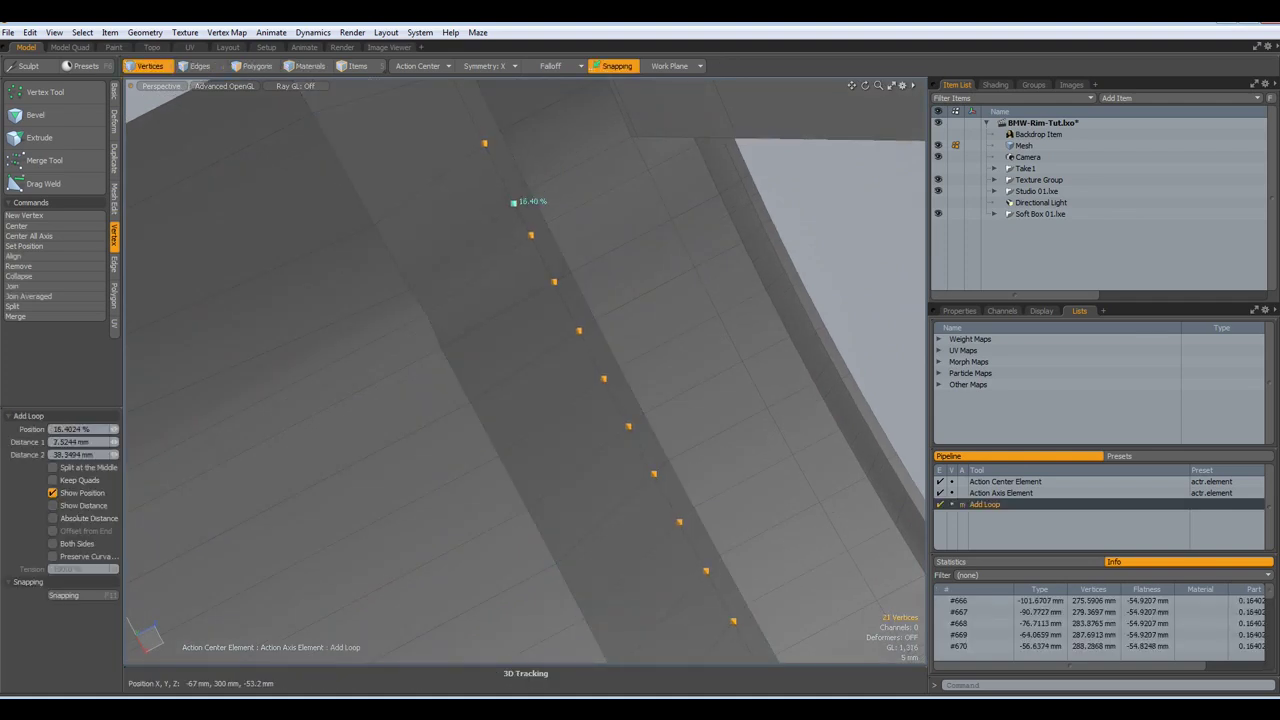
key(space)
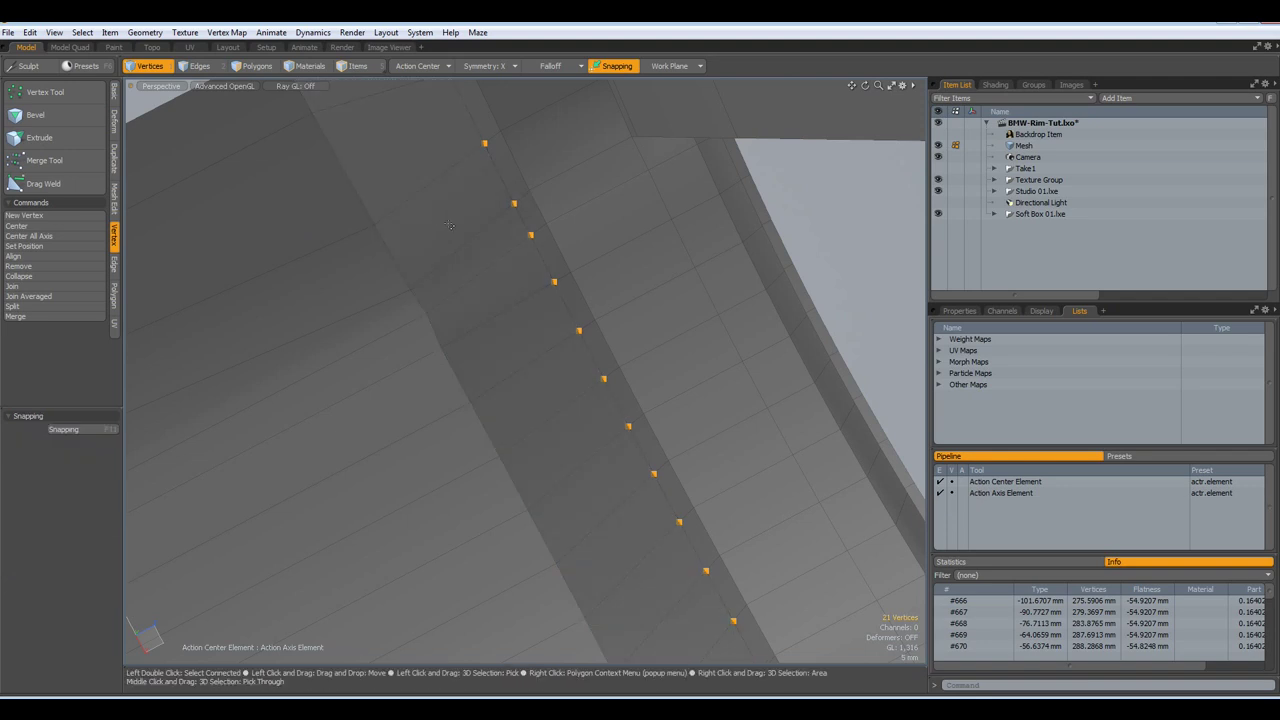
Delete the strip of polygons running across the barrel bands at the rear of the spoke arm, including the mirrored strip
key(3)
drag(437, 231, 500, 180)
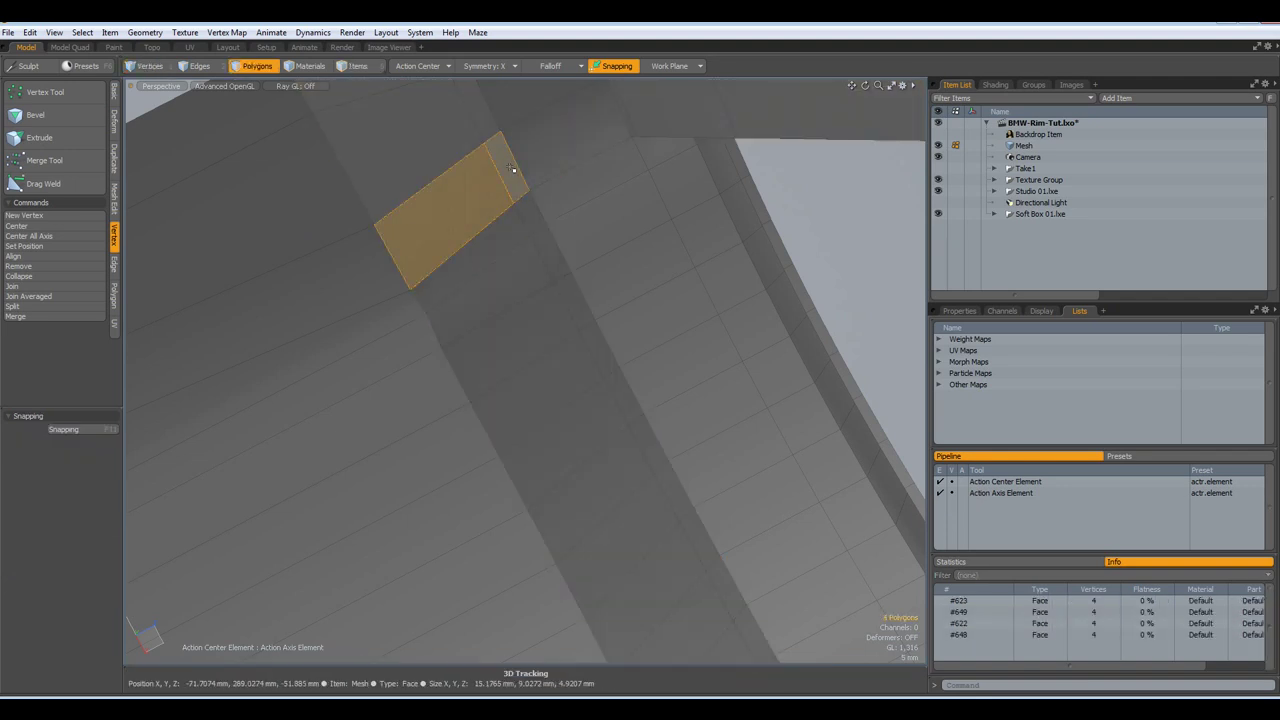
key(Up)
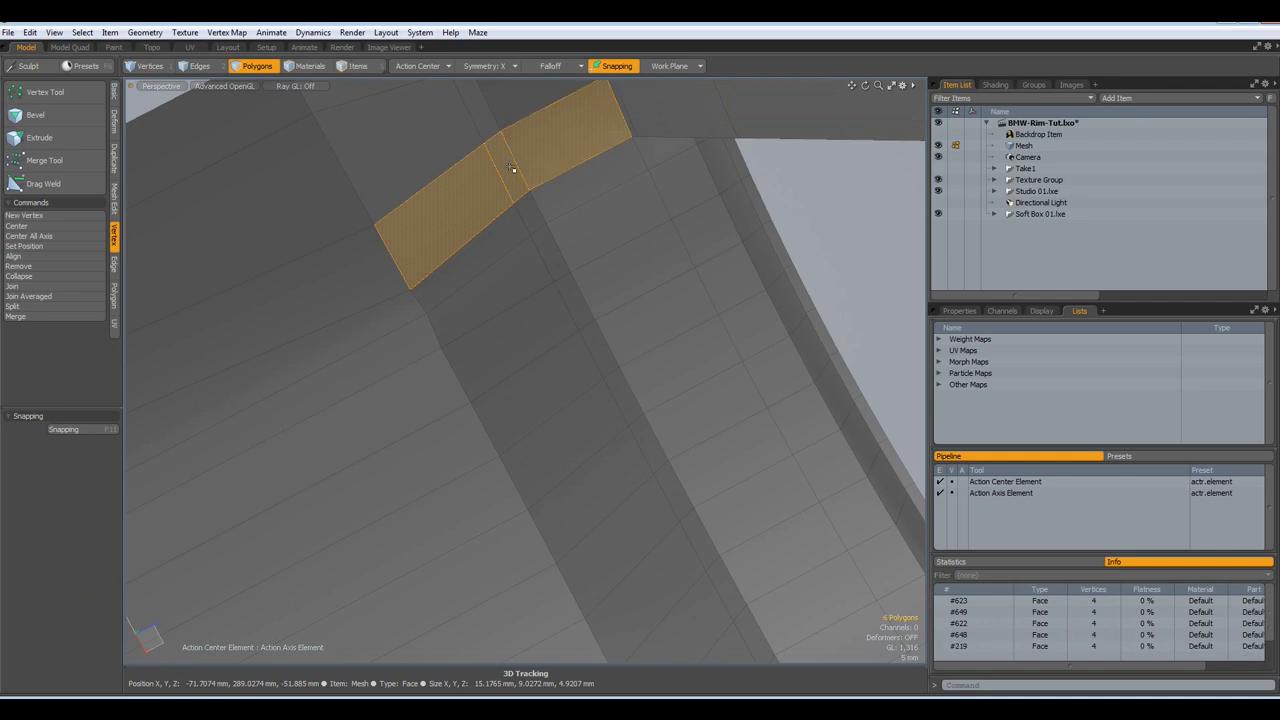
key(Up)
key(Up)
key(Delete)
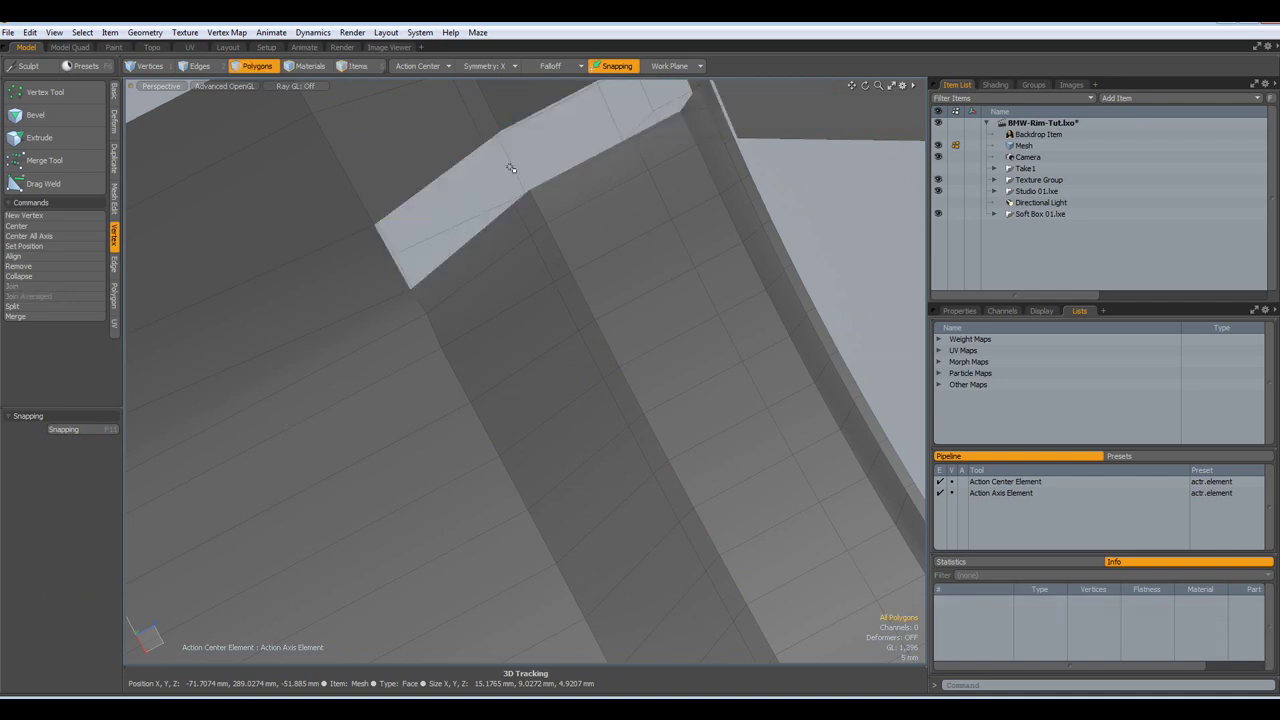
Bridge the open border edges of the barrel gap to the open end of the spoke arm, using 1 segment
alt+shift+drag(611, 239, 586, 439)
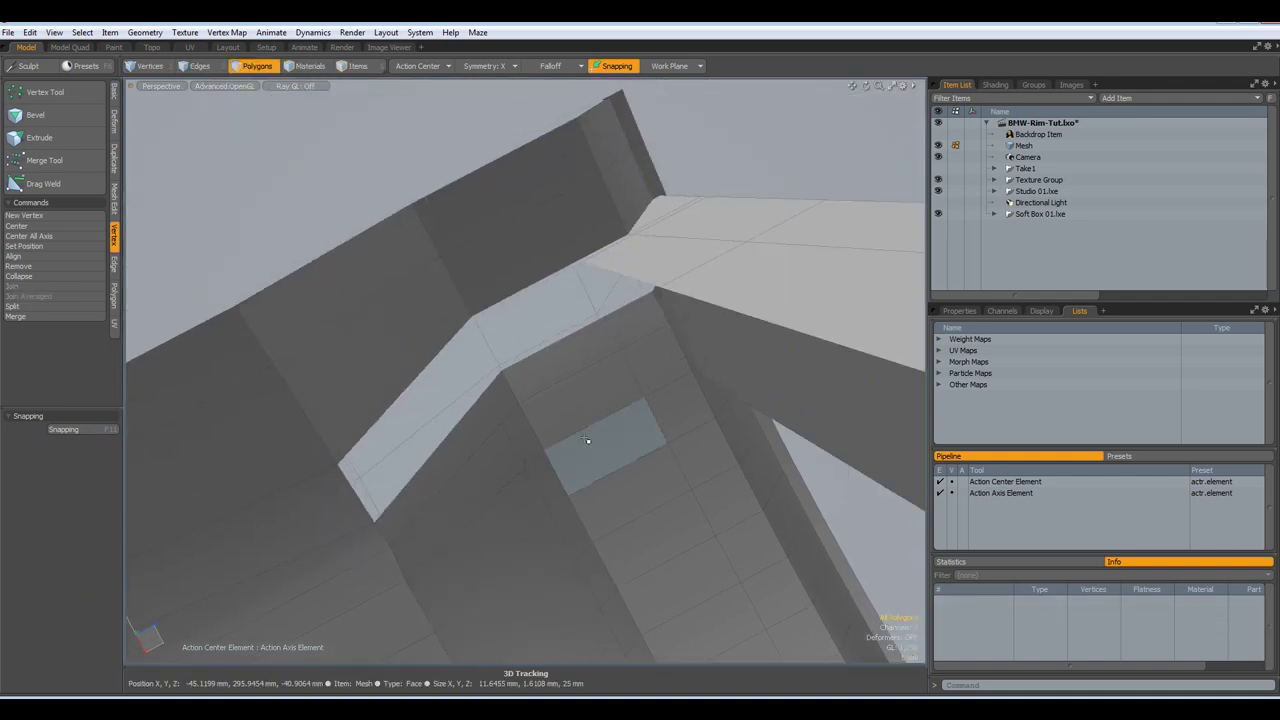
key(2)
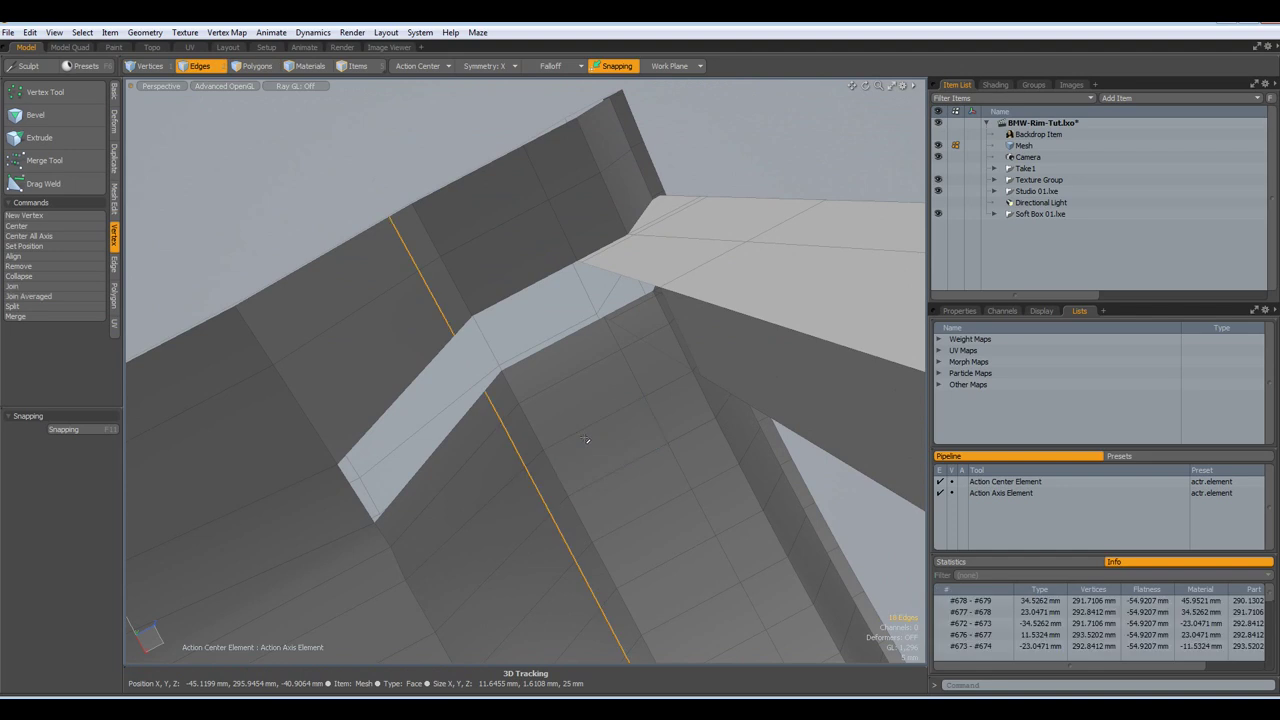
double_click(535, 285)
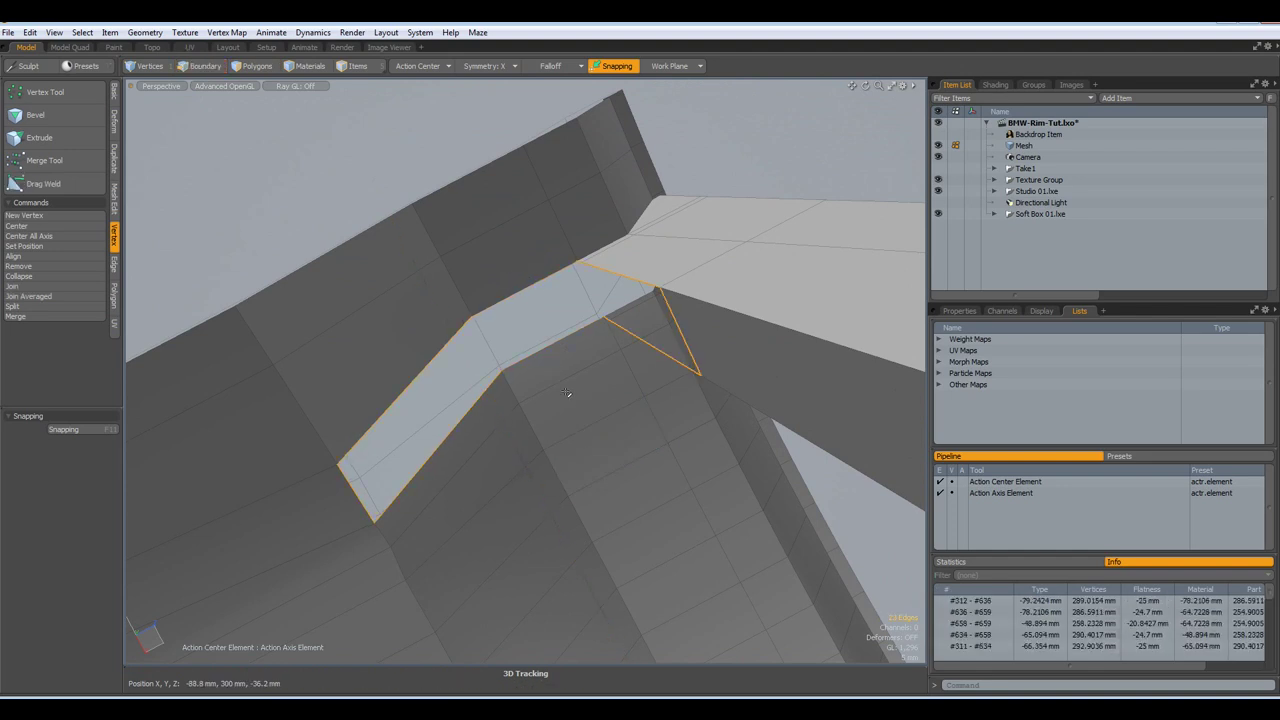
key(alt+b)
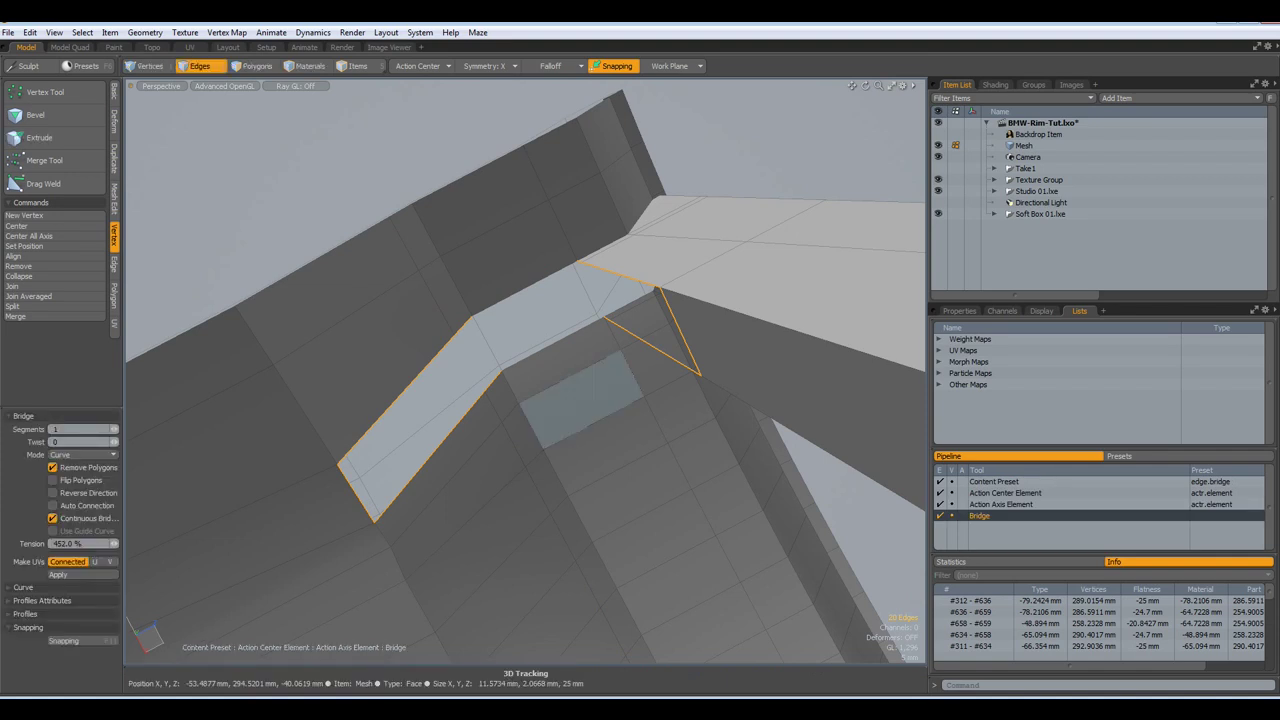
click(570, 402)
key(space)
click(342, 168)
Add symmetric supporting loops along the barrel bands, except the sloped front band, using Loop Slice with a count of 2 at 5%
alt+drag(367, 162, 557, 457)
key(2)
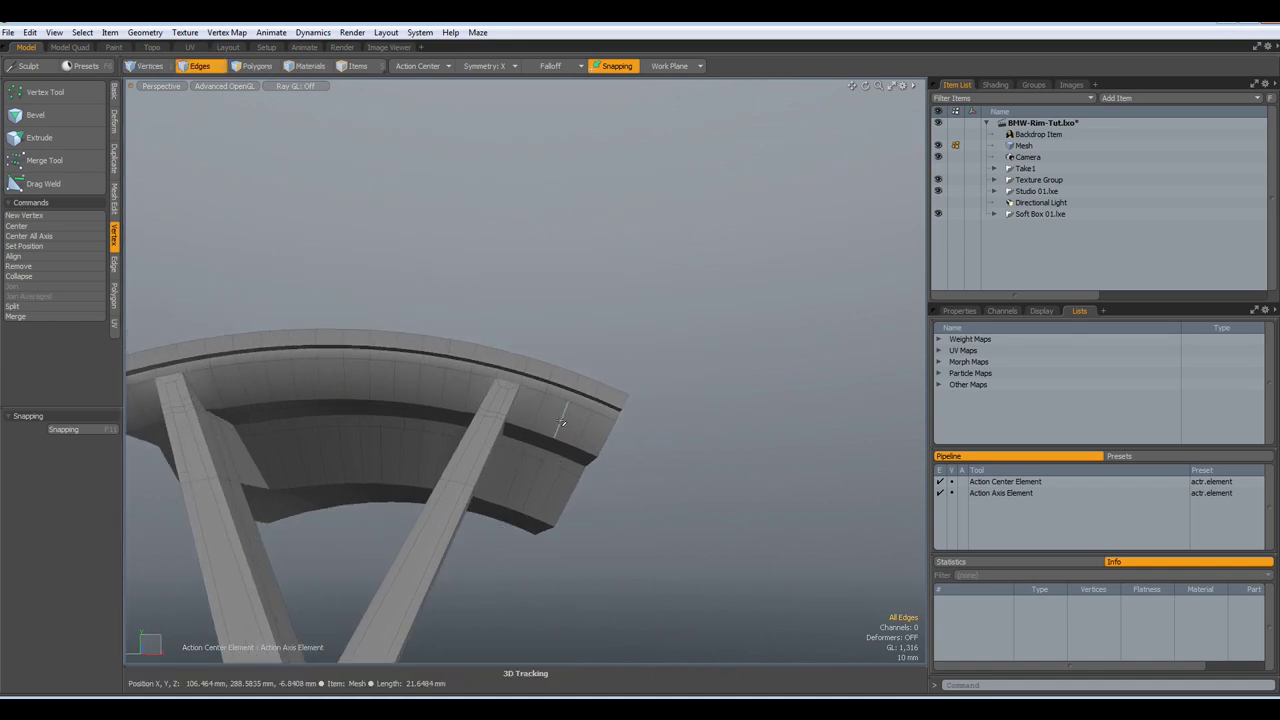
scroll(562, 422, up, 3)
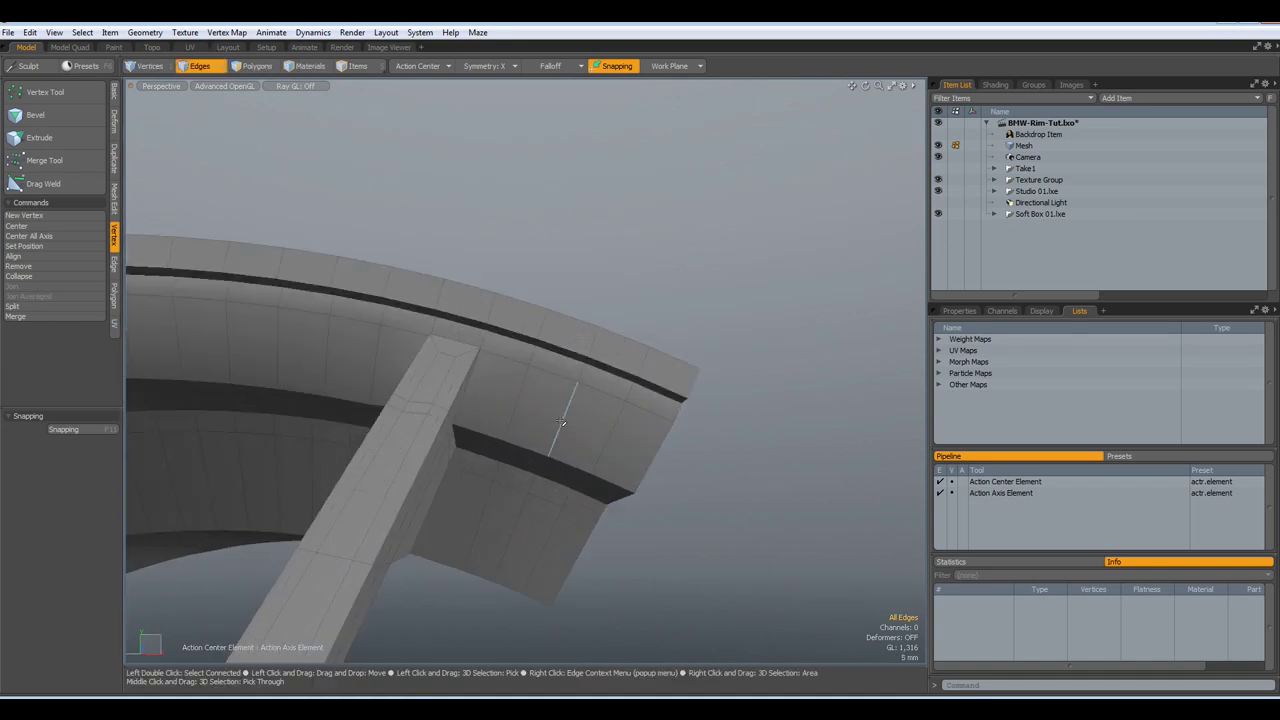
double_click(562, 422)
click(562, 422)
double_click(562, 422)
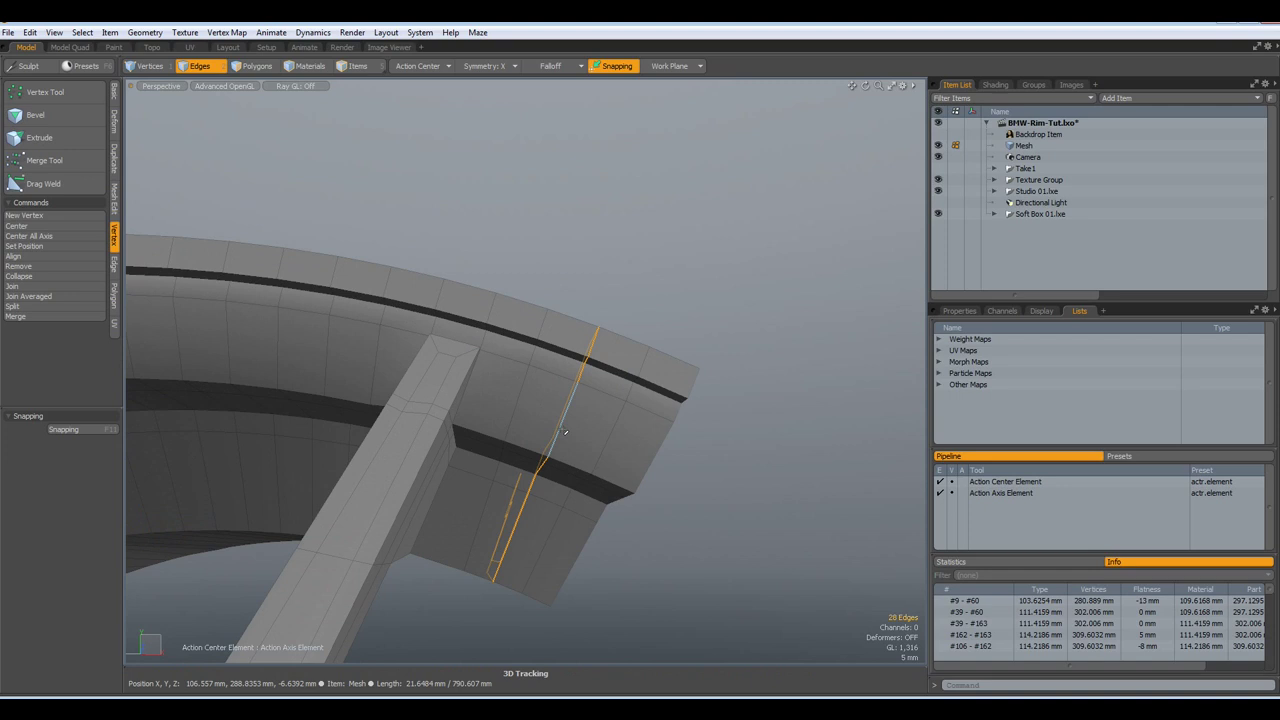
alt+drag(564, 431, 481, 560)
scroll(662, 380, up, 5)
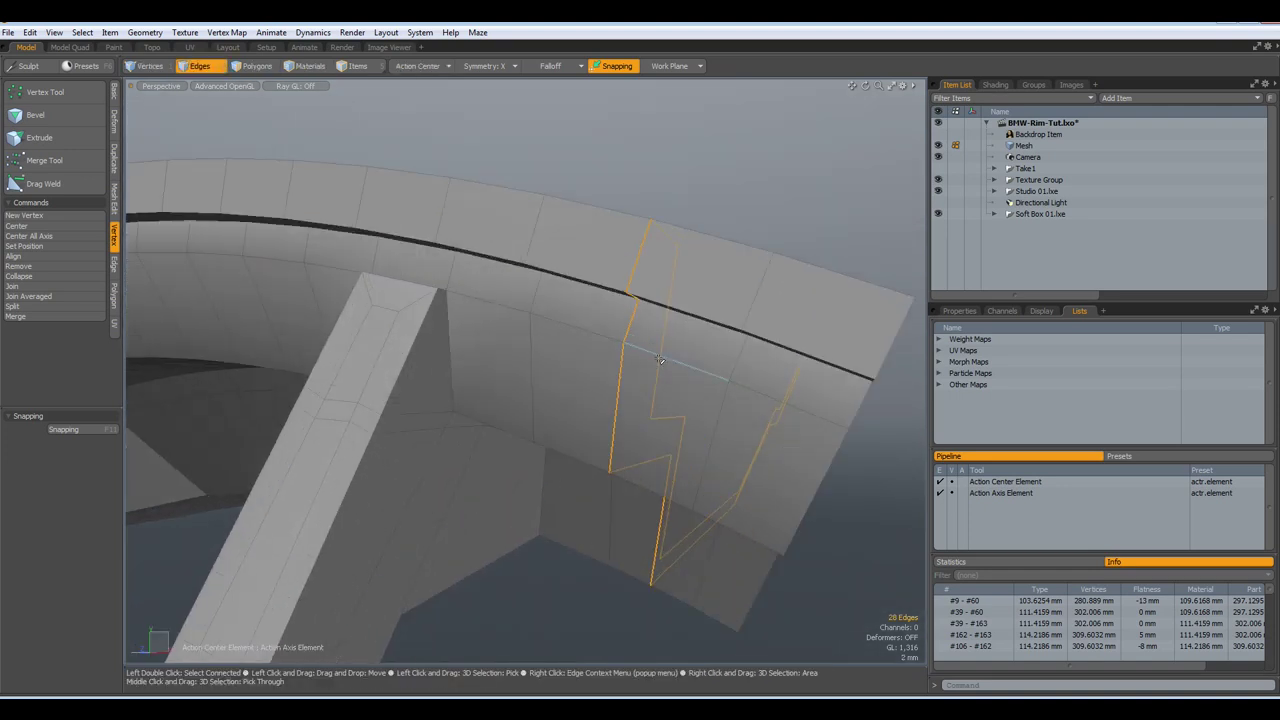
ctrl+click(626, 303)
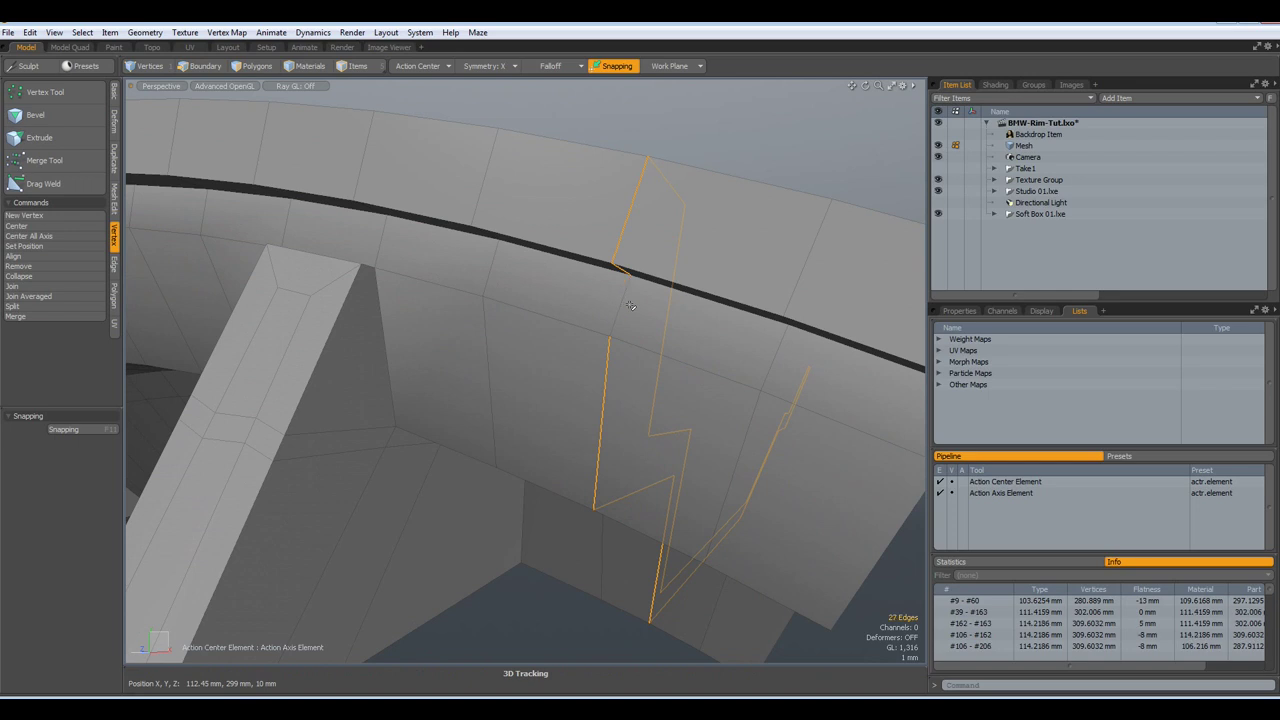
ctrl+click(597, 418)
scroll(632, 549, down, 8)
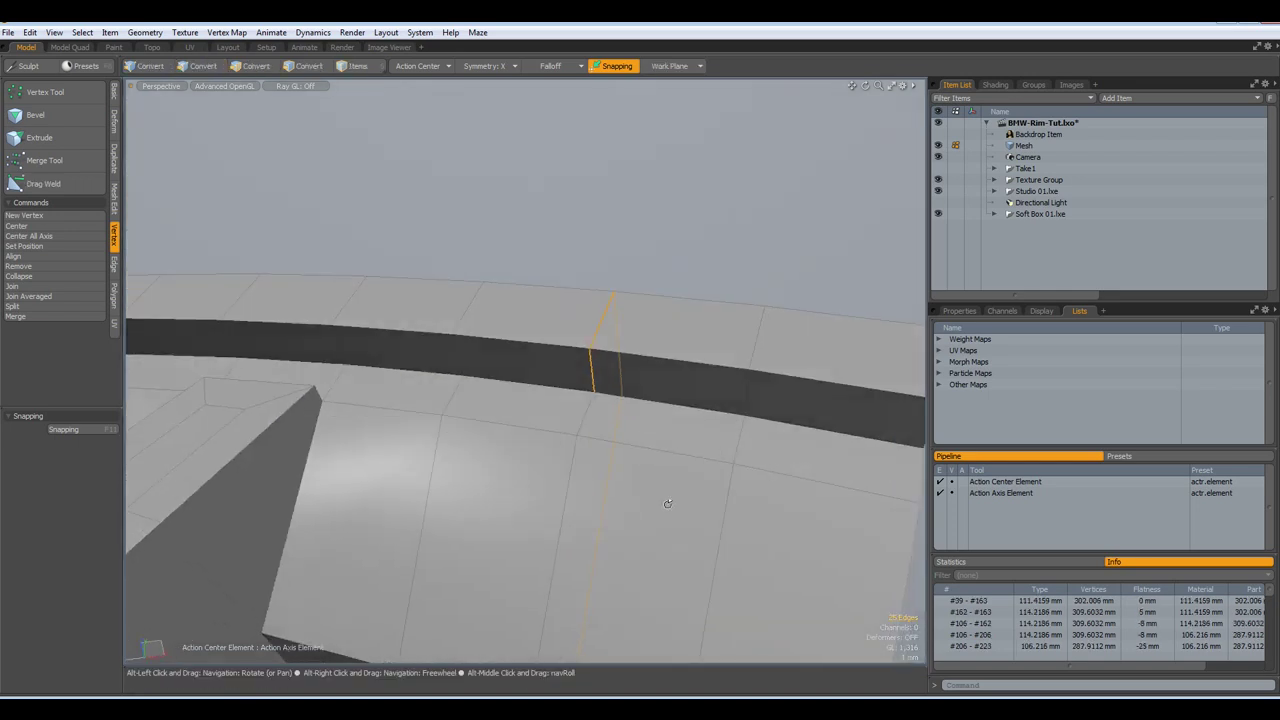
scroll(600, 590, up, 5)
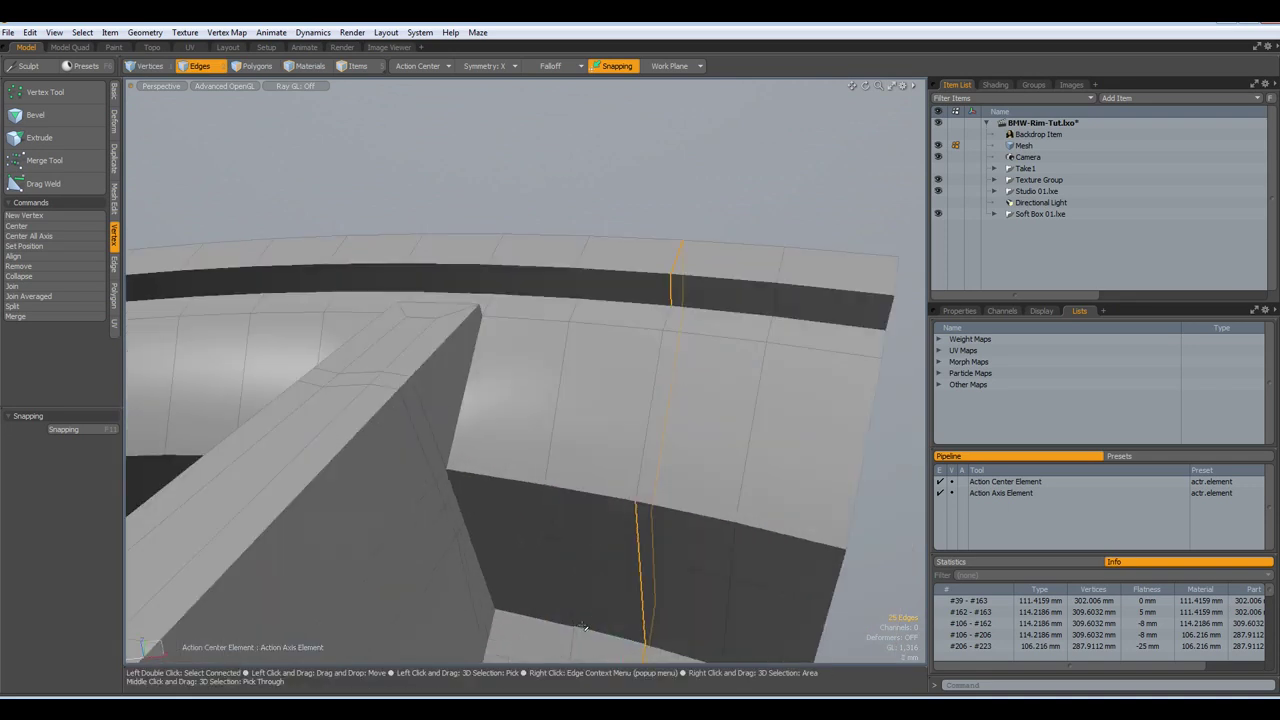
scroll(573, 551, down, 5)
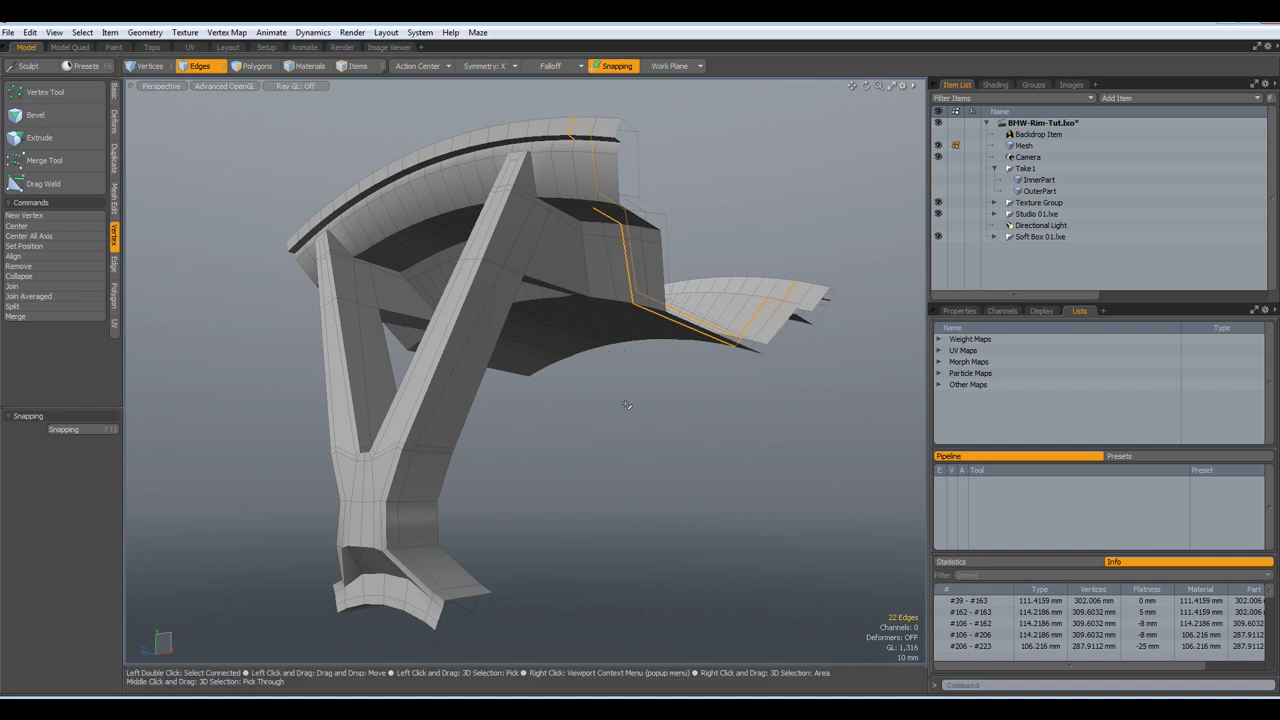
key(alt)
key(alt+l)
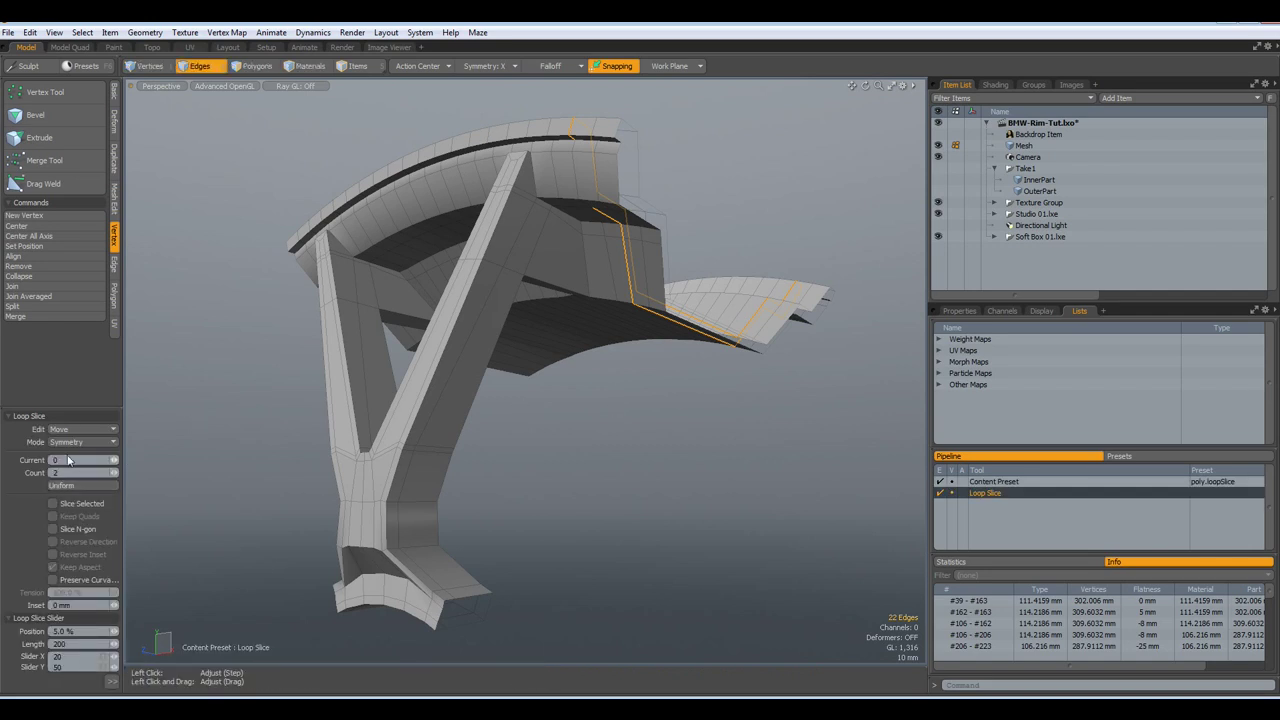
click(610, 434)
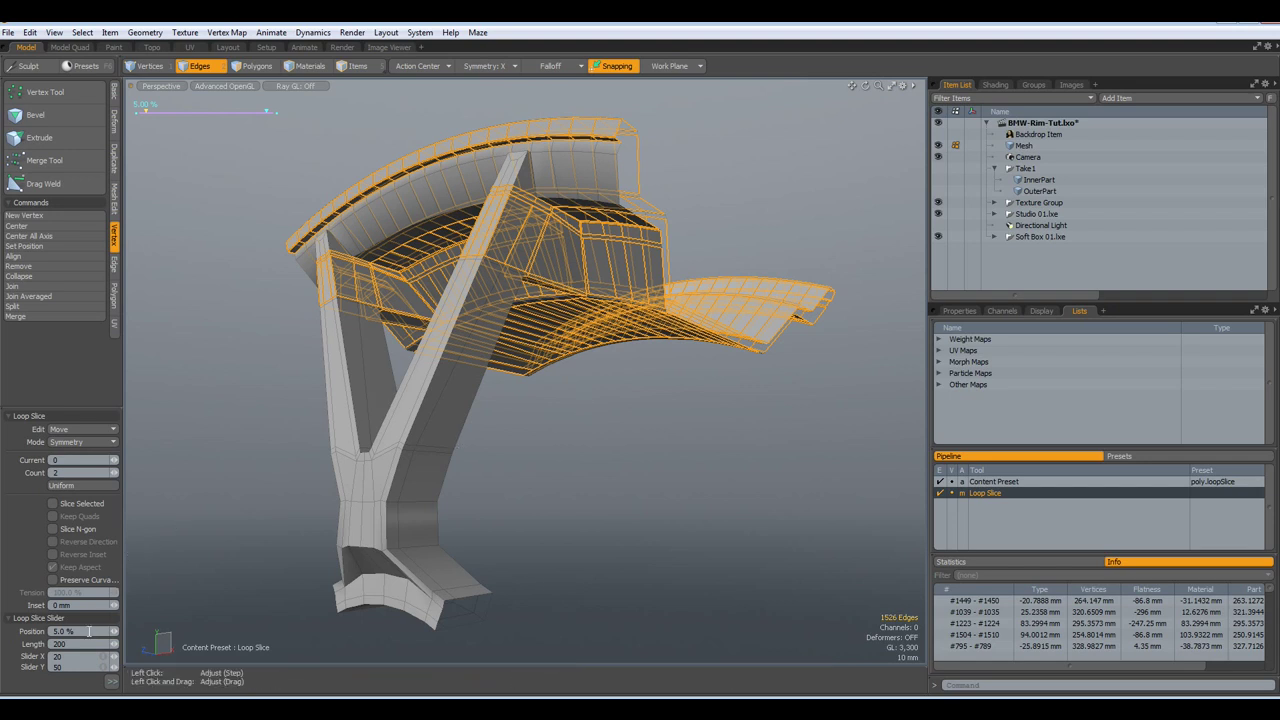
key(space)
click(650, 460)
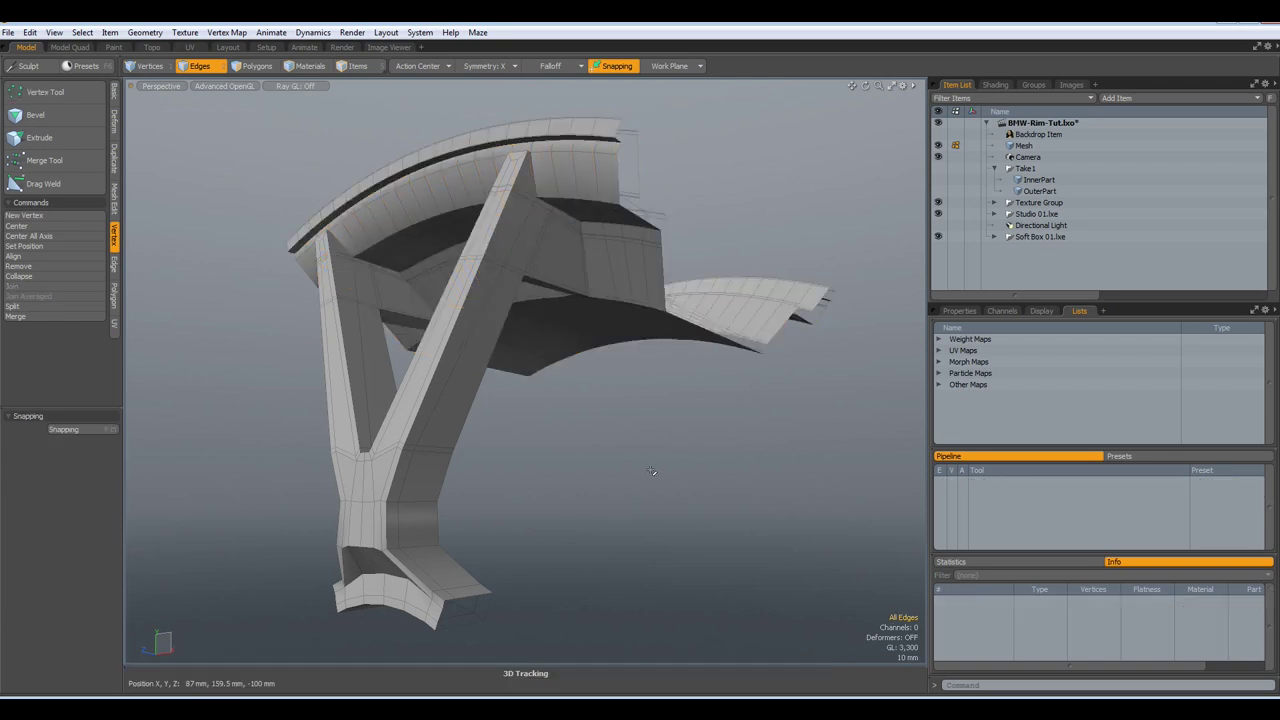
Remove the surplus edge loop that runs around the barrel and spoke arm at their inner corner
scroll(586, 243, up, 10)
mouse_move(586, 243)
alt+mouse_down()
mouse_move(600, 243)
mouse_move(597, 194)
mouse_move(714, 277)
mouse_move(647, 302)
mouse_move(606, 260)
mouse_move(563, 246)
alt+mouse_up()
double_click(566, 241)
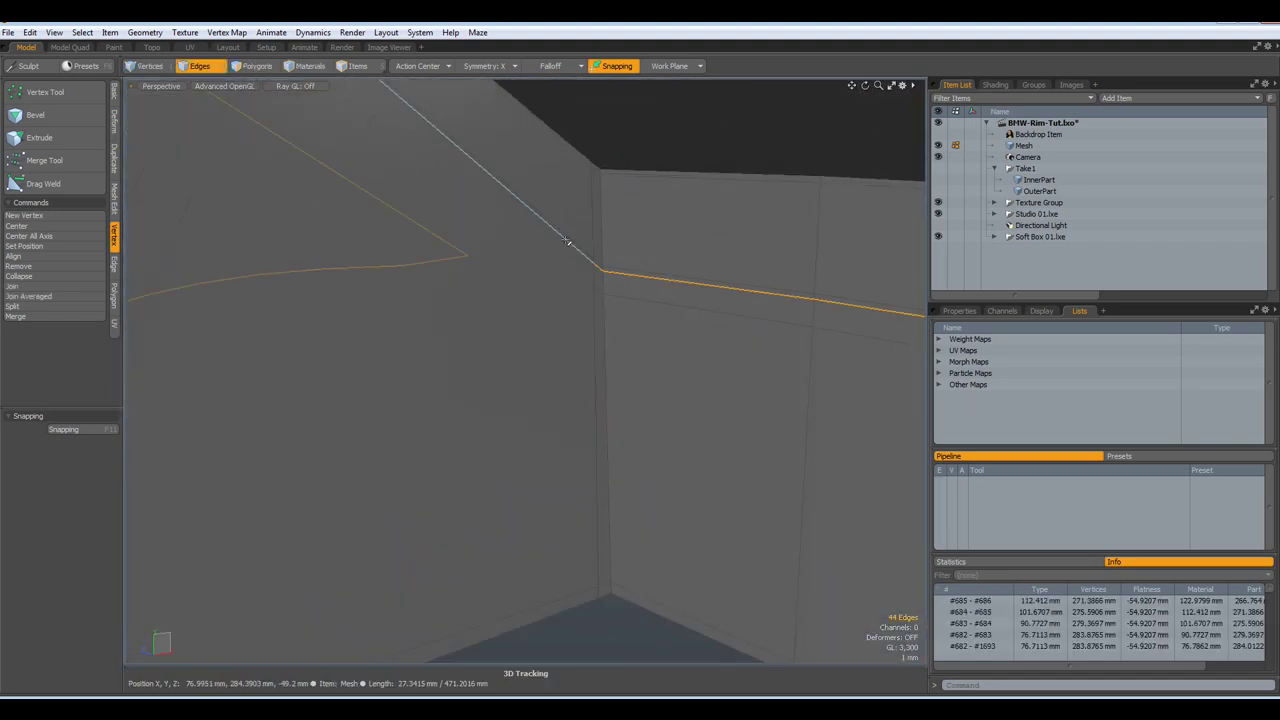
key(Escape)
scroll(597, 254, down, 5)
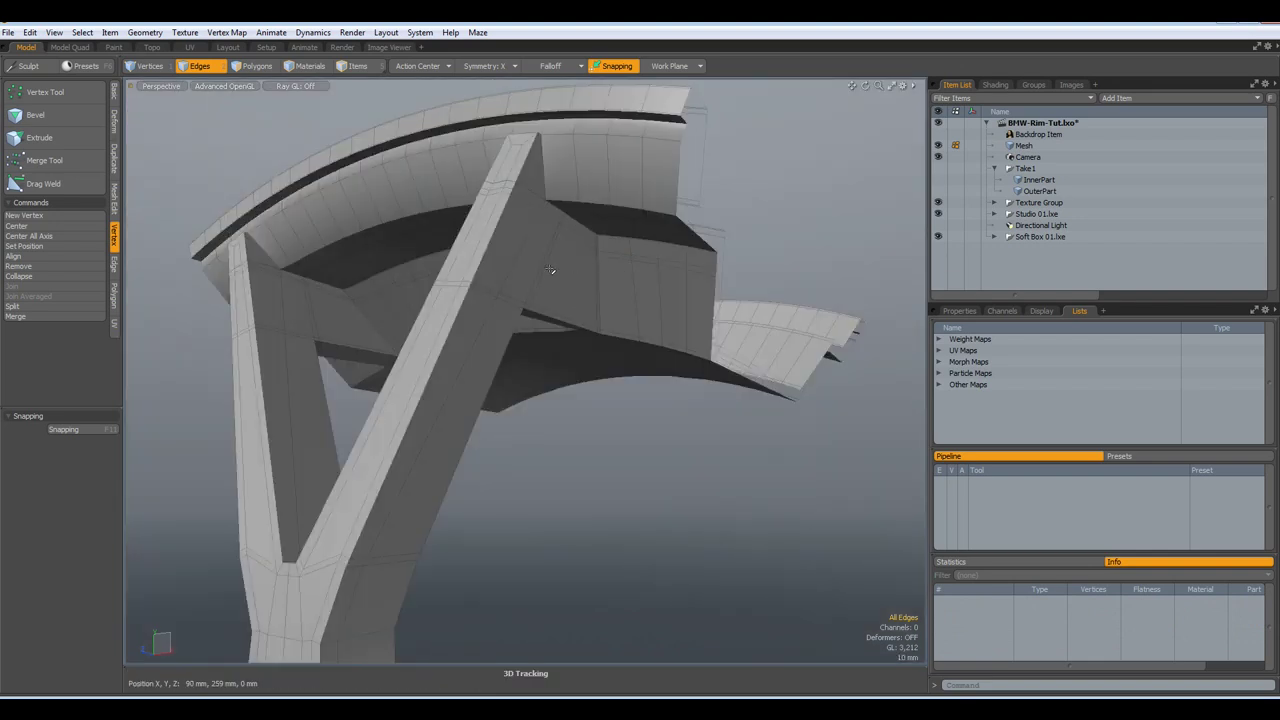
Remove three surplus edge loops from the band near the barrel's rear edge and turn off the subdivision preview
alt+drag(530, 263, 541, 308)
alt+drag(673, 443, 669, 283)
scroll(649, 328, down, 3)
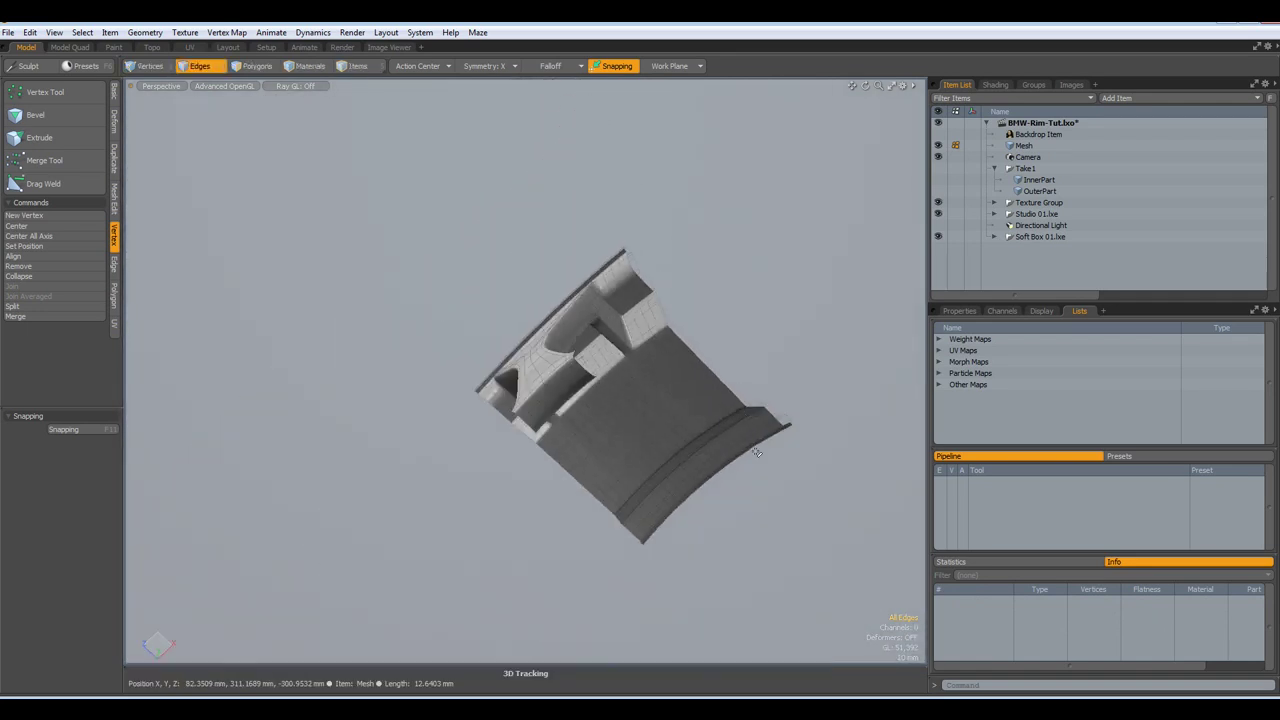
scroll(649, 330, up, 10)
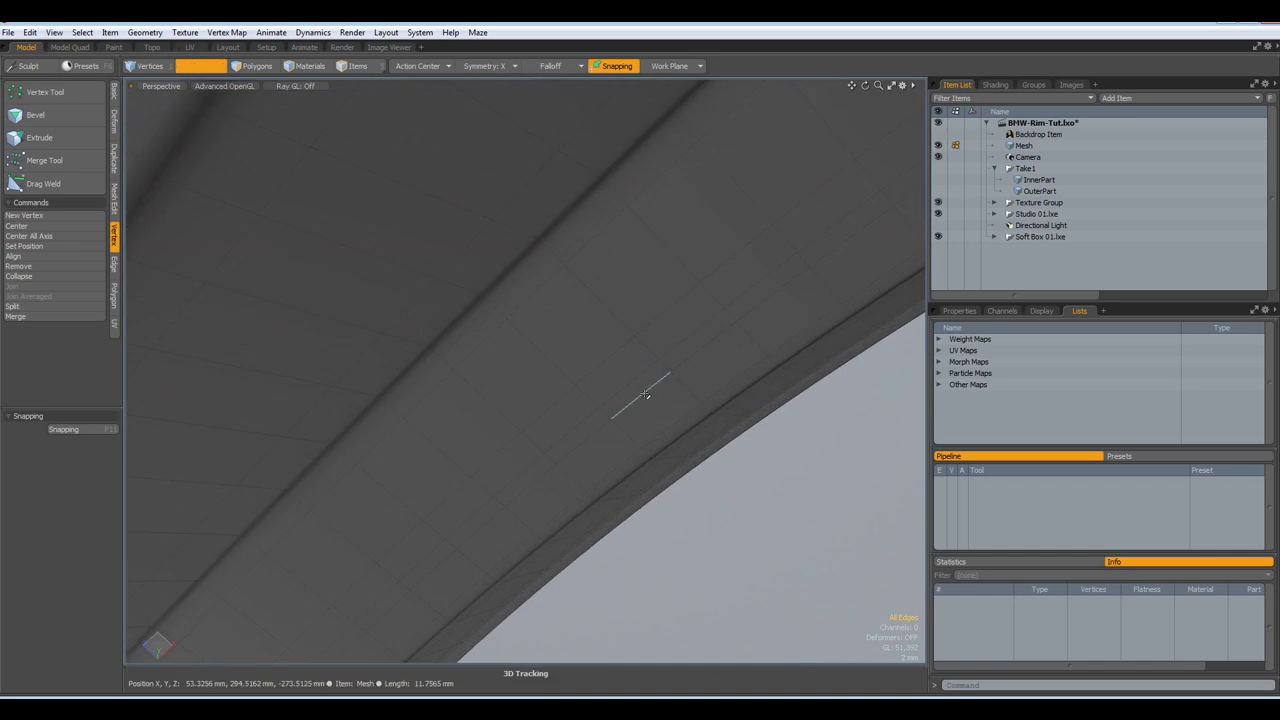
double_click(645, 395)
shift+double_click(620, 368)
shift+double_click(611, 361)
key(BackSpace)
alt+drag(609, 358, 537, 457)
scroll(526, 451, down, 4)
key(Tab)
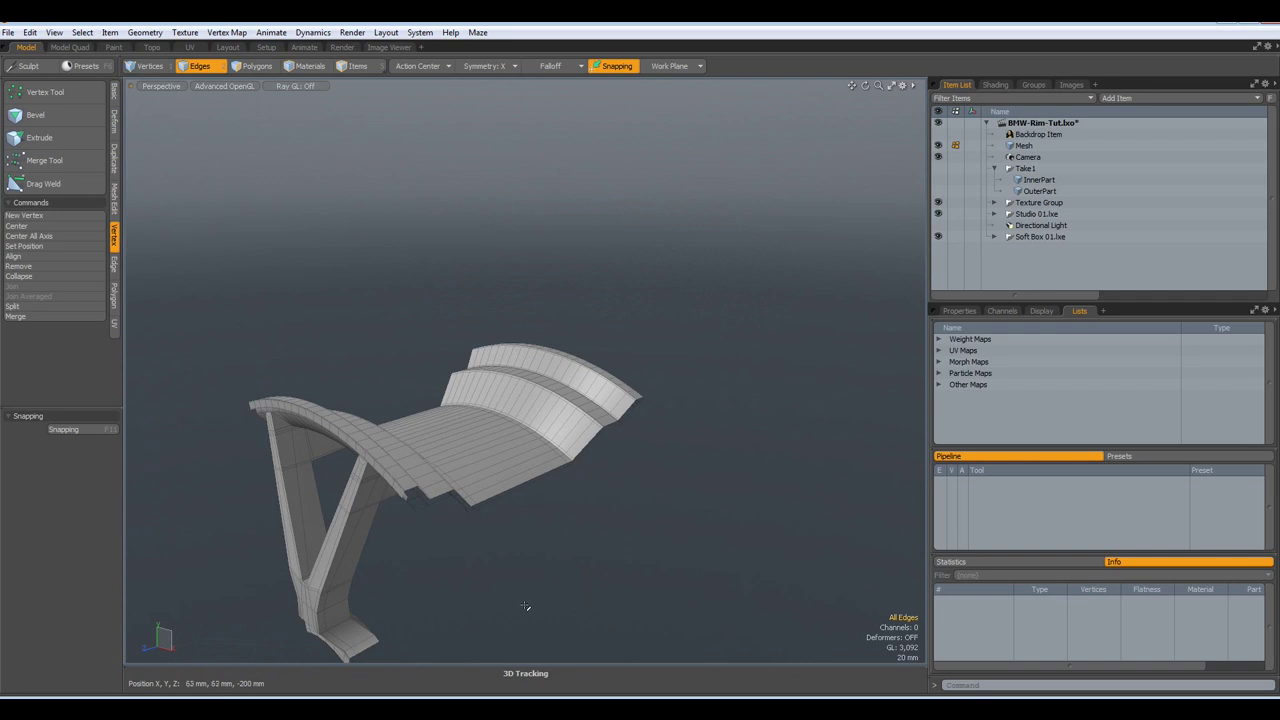
Set up a Radial Array of the rim section in the front view with a count of 8 about Z and Merge Vertices enabled
alt+drag(525, 606, 516, 459)
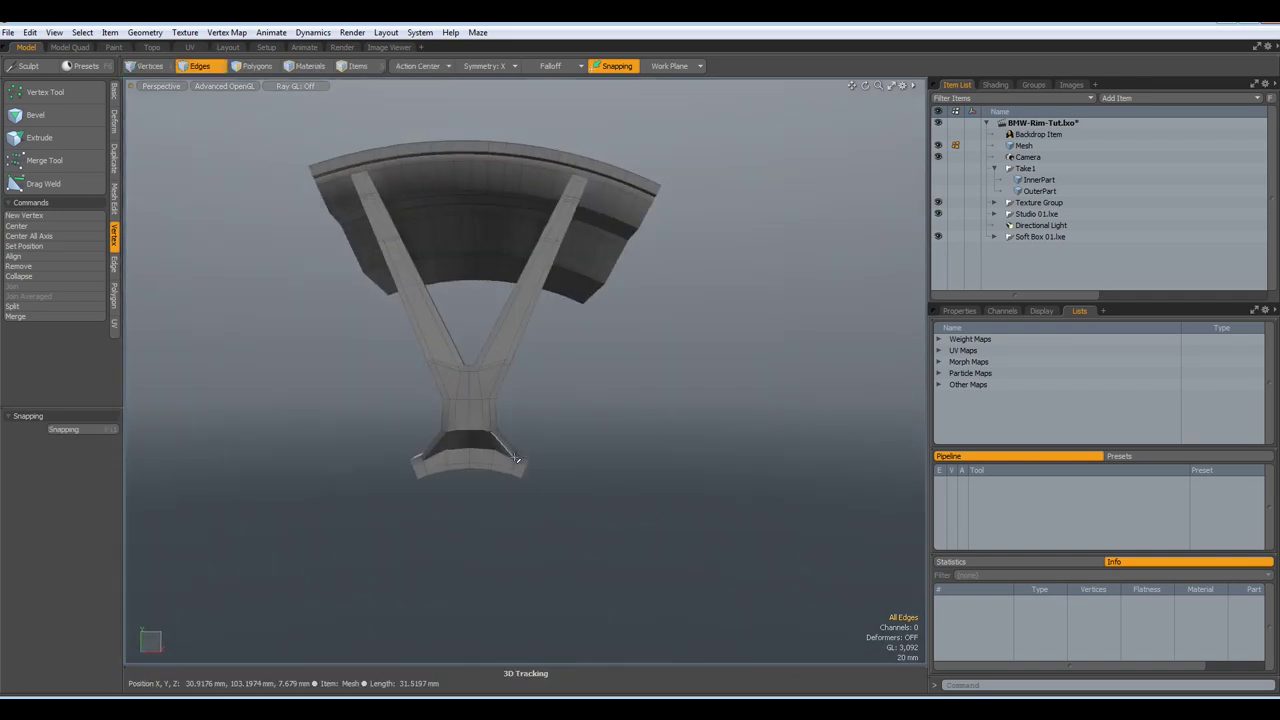
key(KP_2)
alt+drag(479, 404, 475, 322)
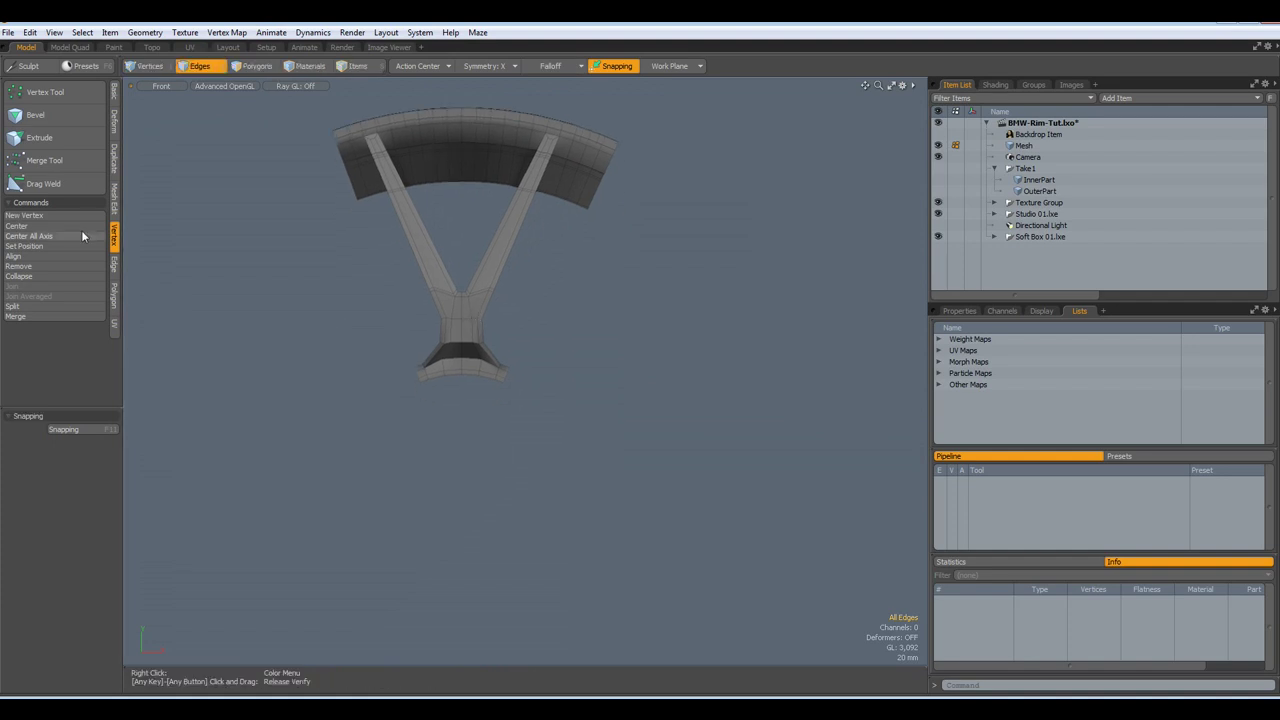
click(113, 165)
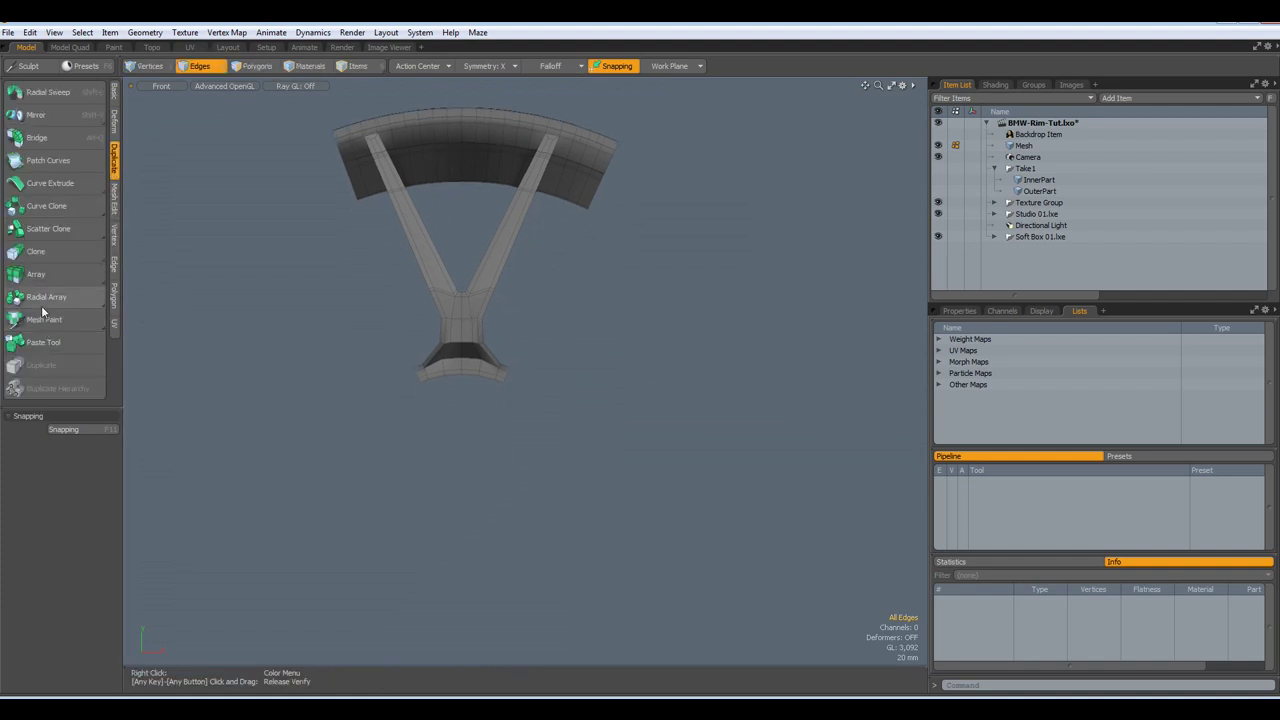
click(40, 297)
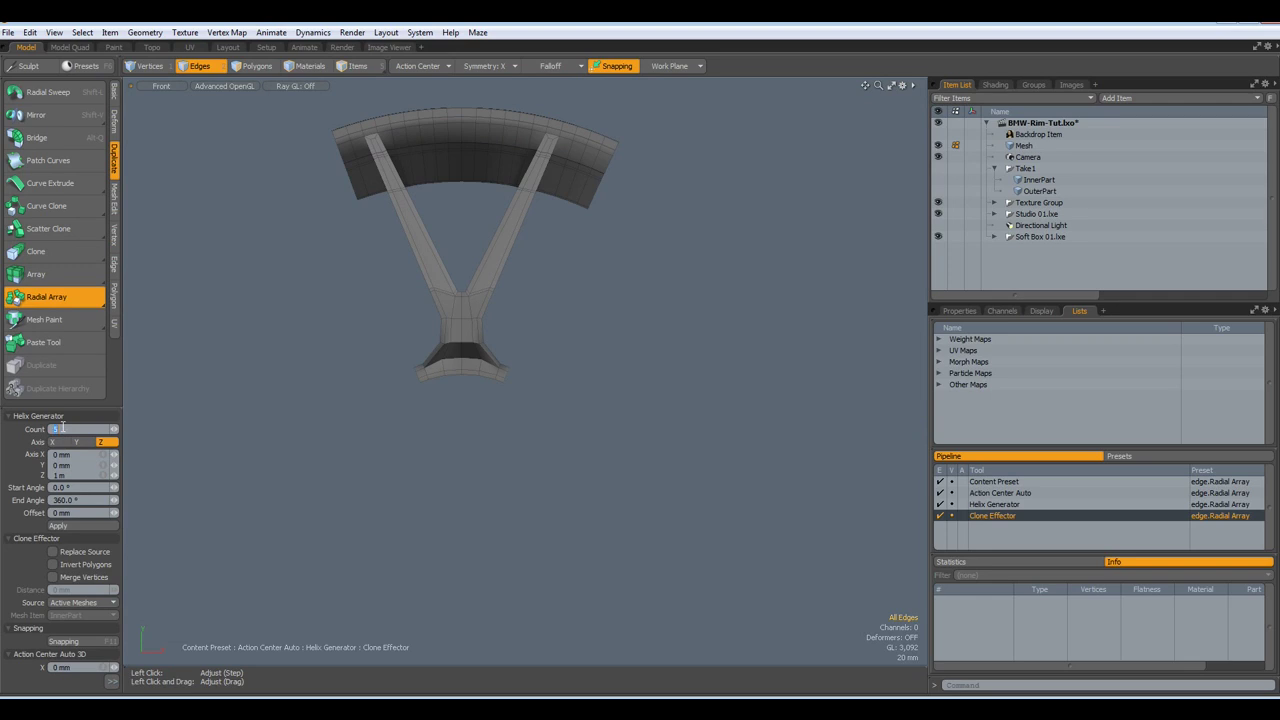
text(8)
key(Return)
click(52, 578)
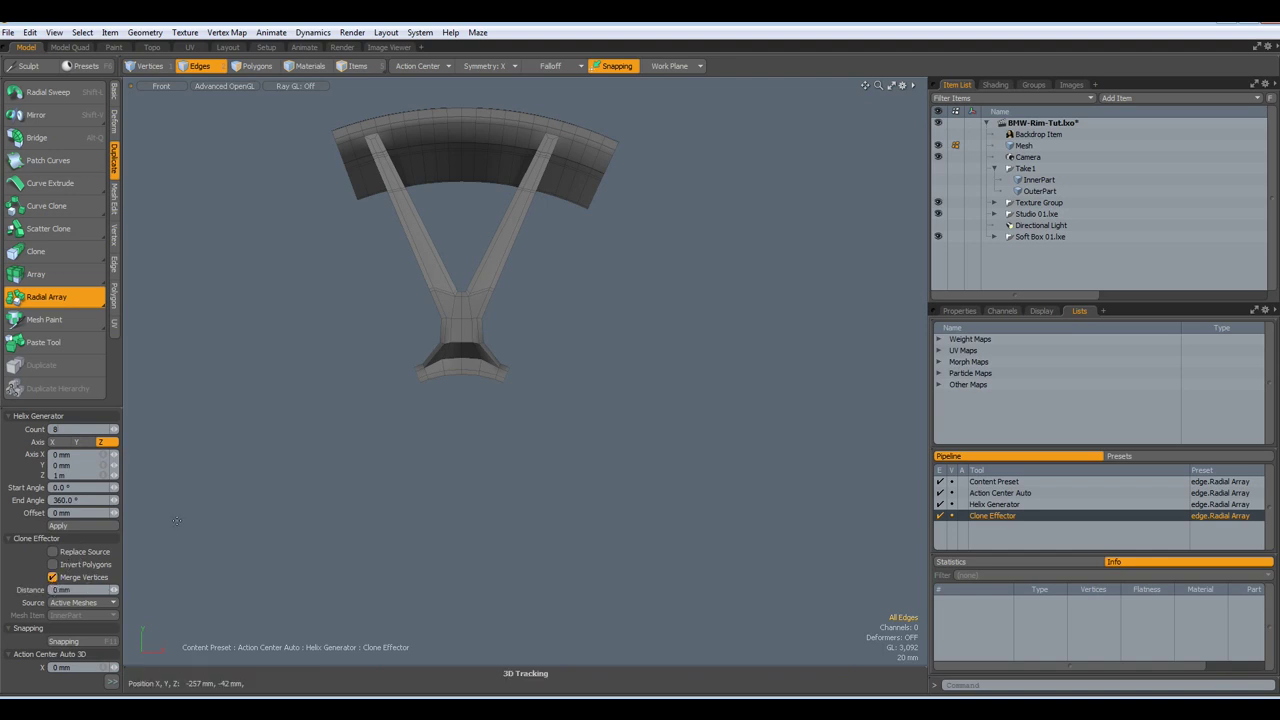
Turn symmetry off and generate the radial array of the section around the Origin action center
click(420, 65)
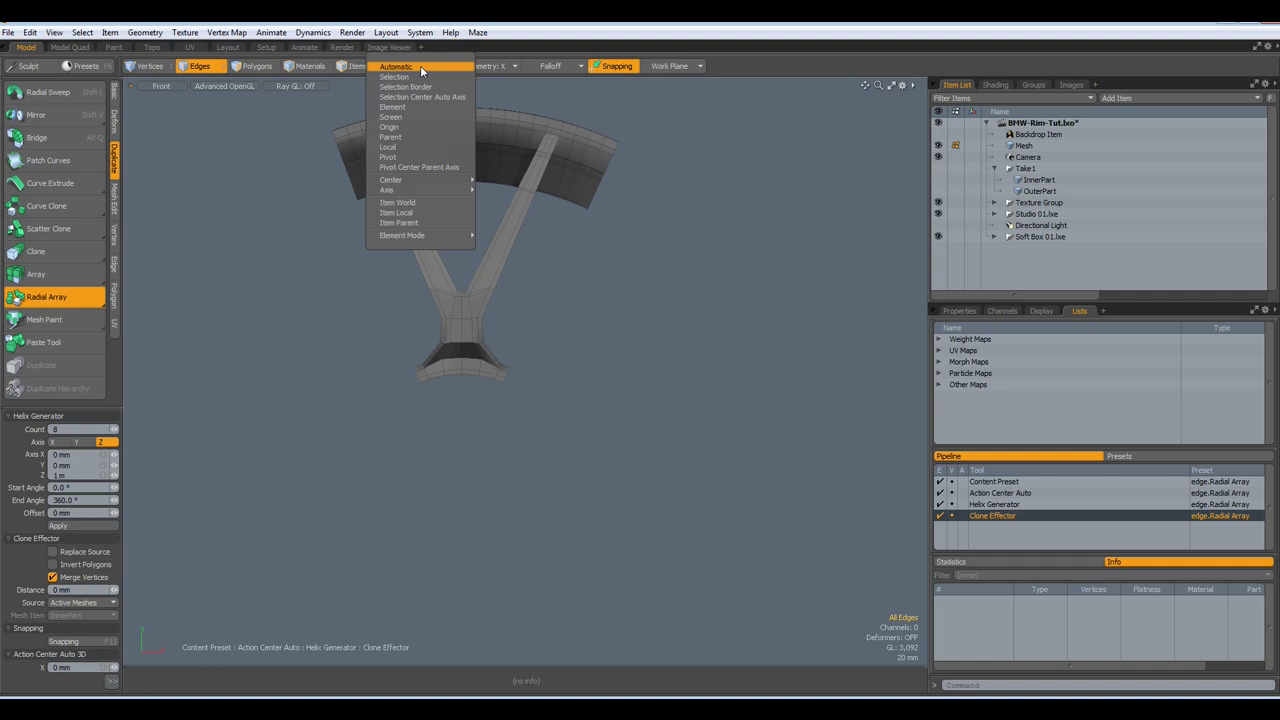
click(418, 129)
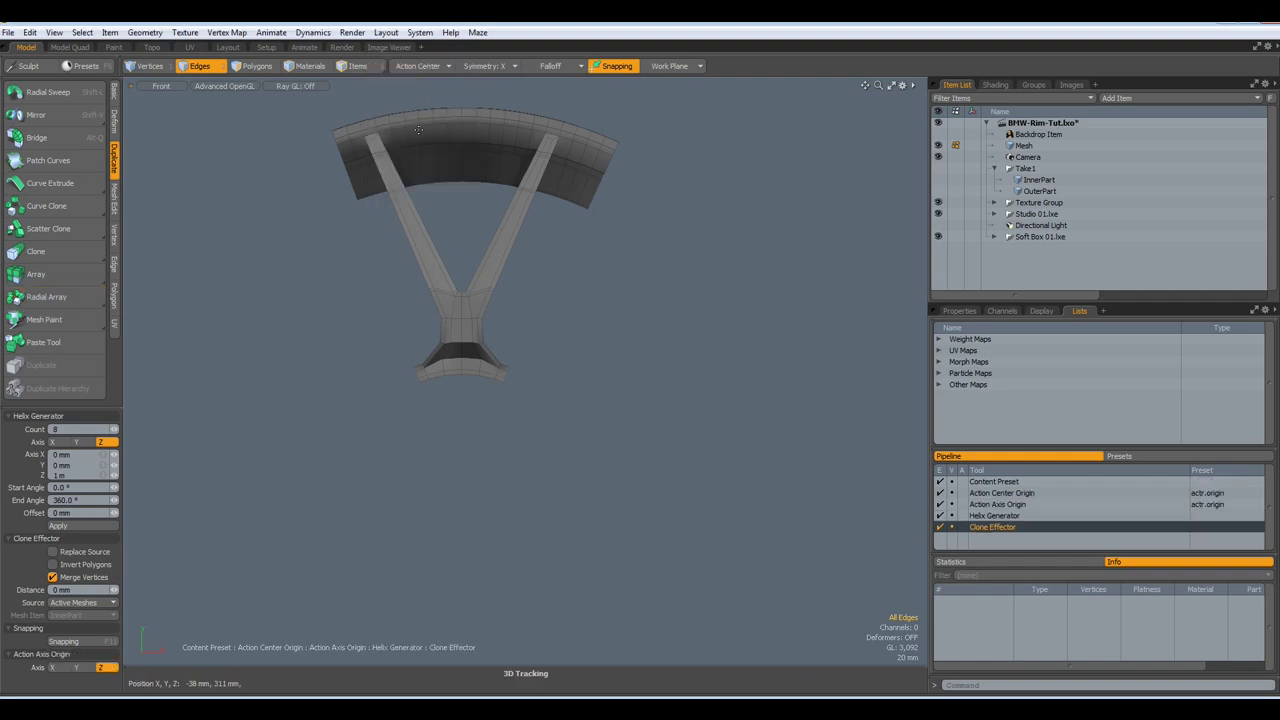
click(513, 65)
click(515, 57)
click(463, 222)
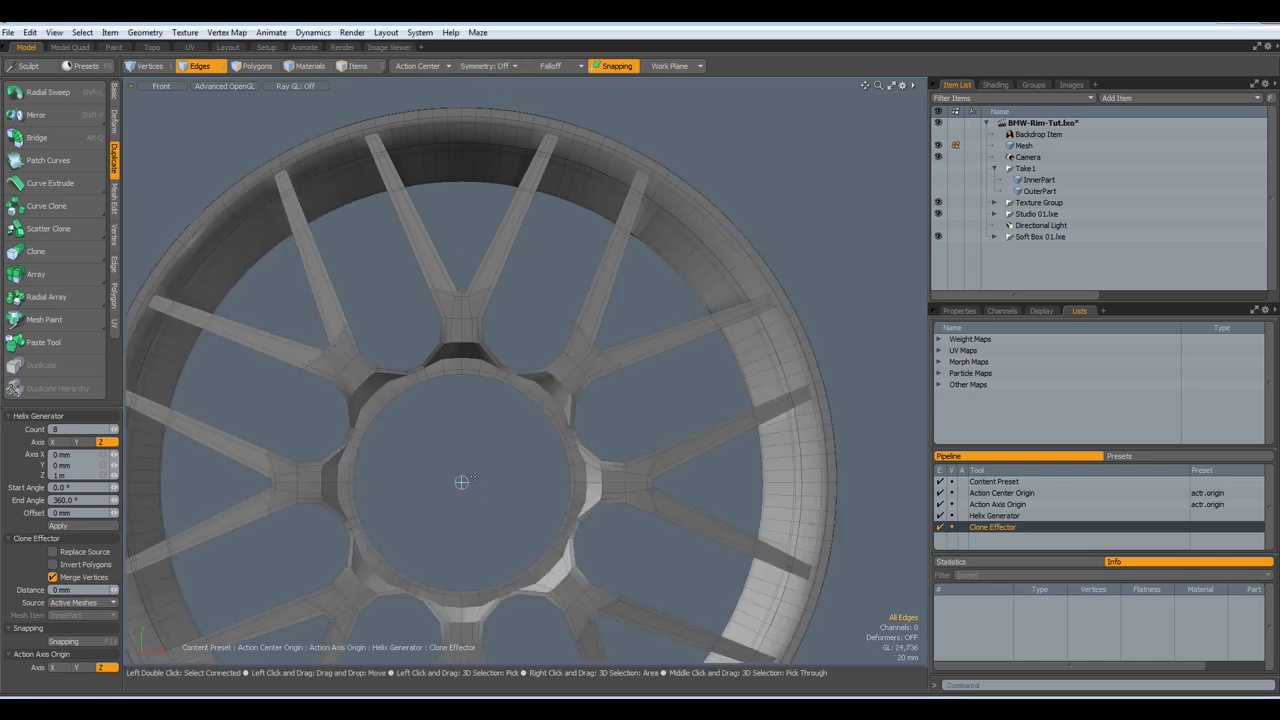
scroll(467, 437, down, 2)
alt+shift+drag(466, 457, 489, 362)
Run Mesh Cleanup on the full wheel with its default options and turn on the subdivision preview
key(ctrl)
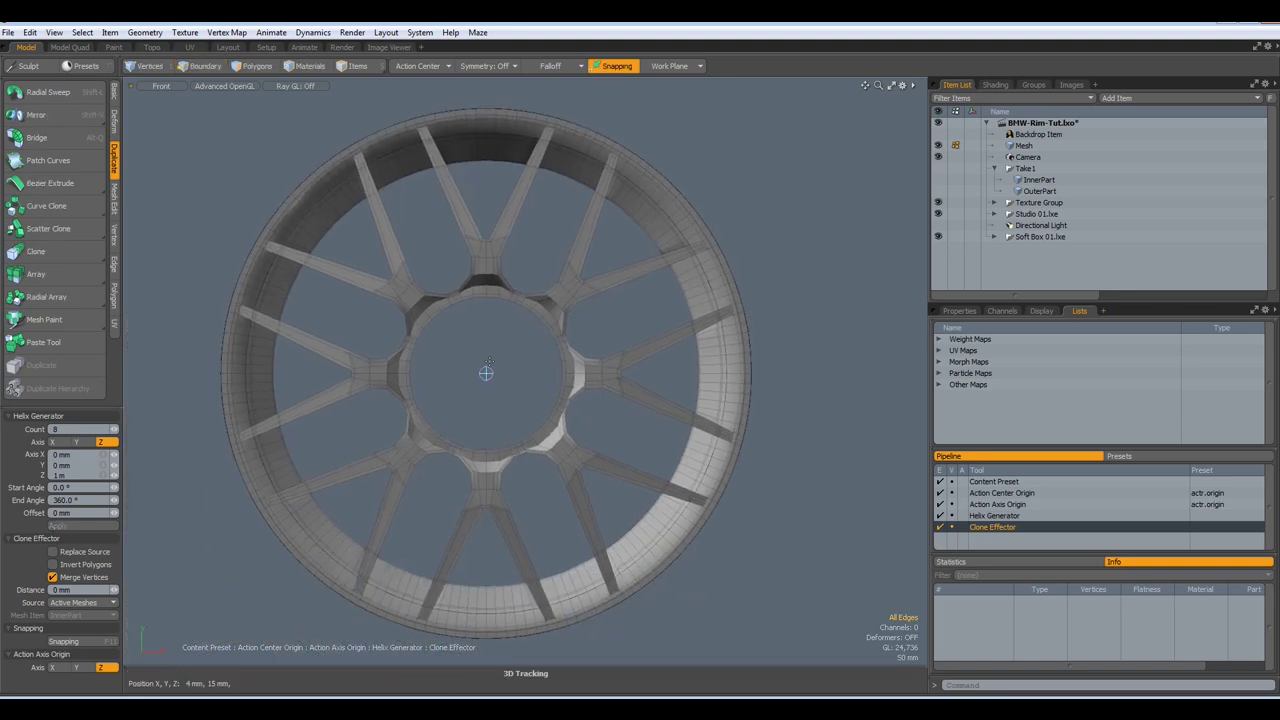
key(ctrl+c)
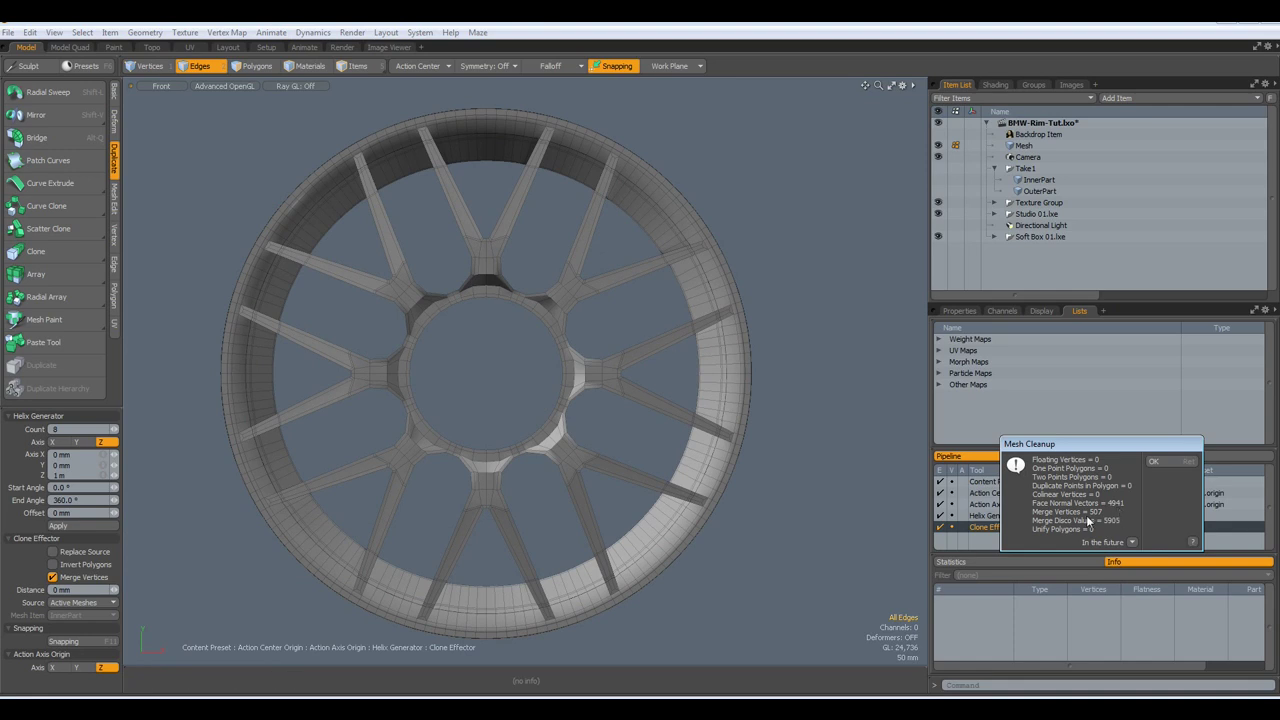
click(1157, 464)
scroll(475, 380, up, 5)
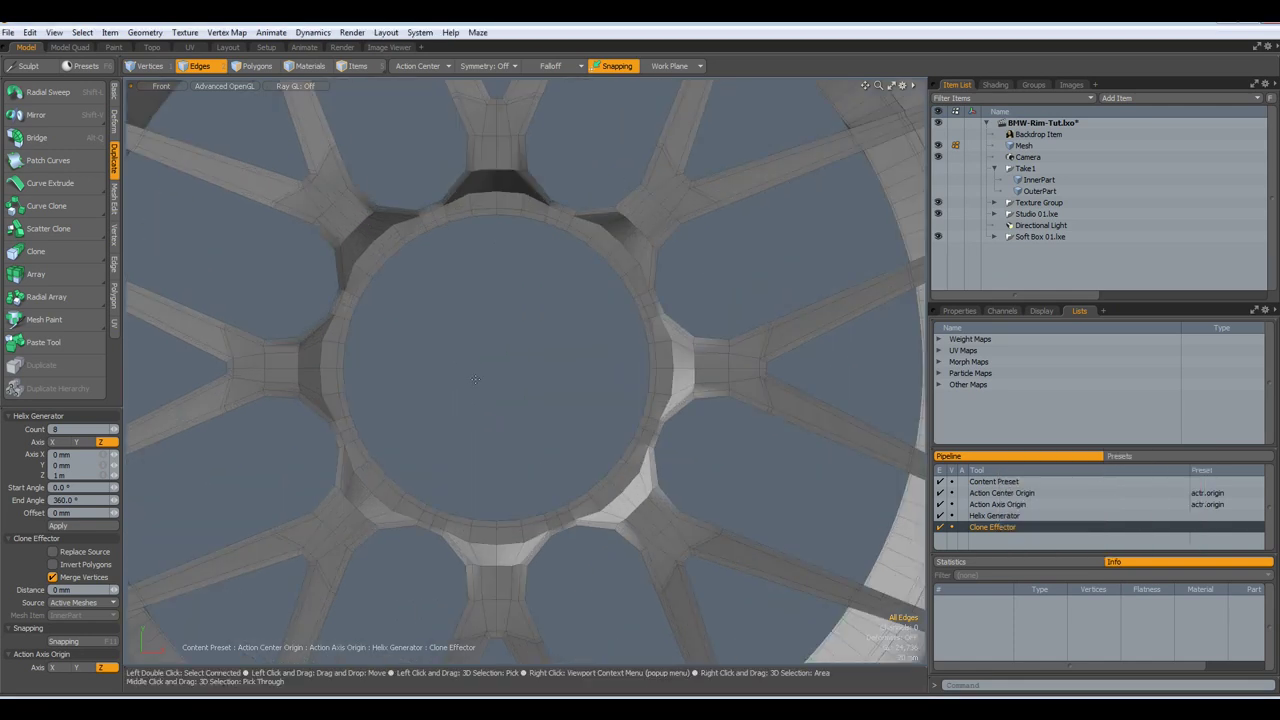
key(Tab)
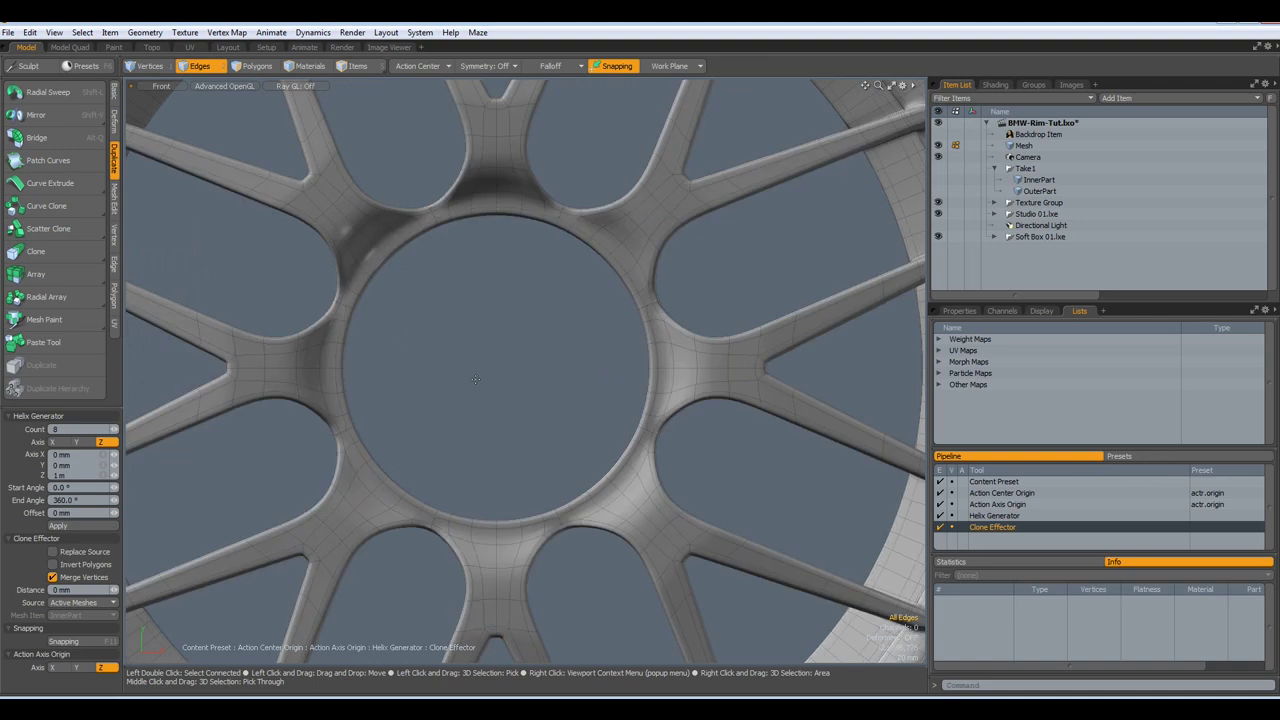
Turn off the subdivision preview and merge the wheel's duplicate vertices using a Fixed range and a distance of .1
scroll(475, 380, up, 2)
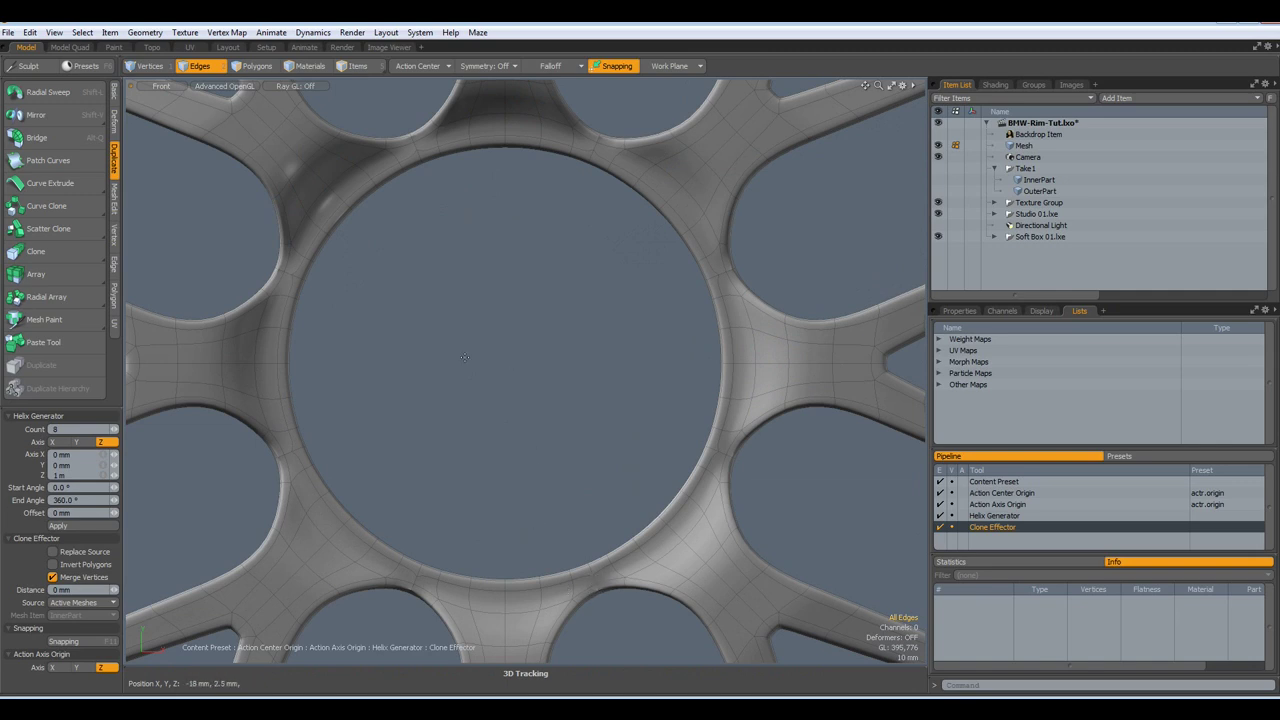
key(Tab)
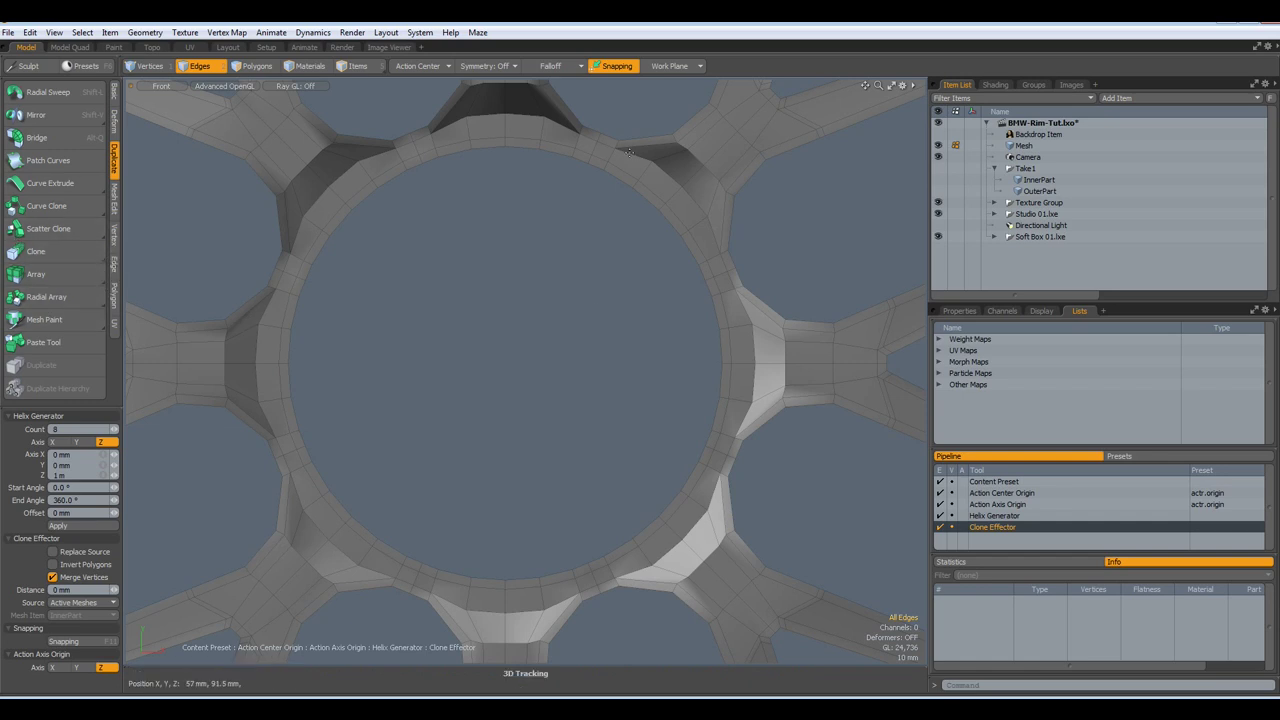
click(113, 240)
click(20, 317)
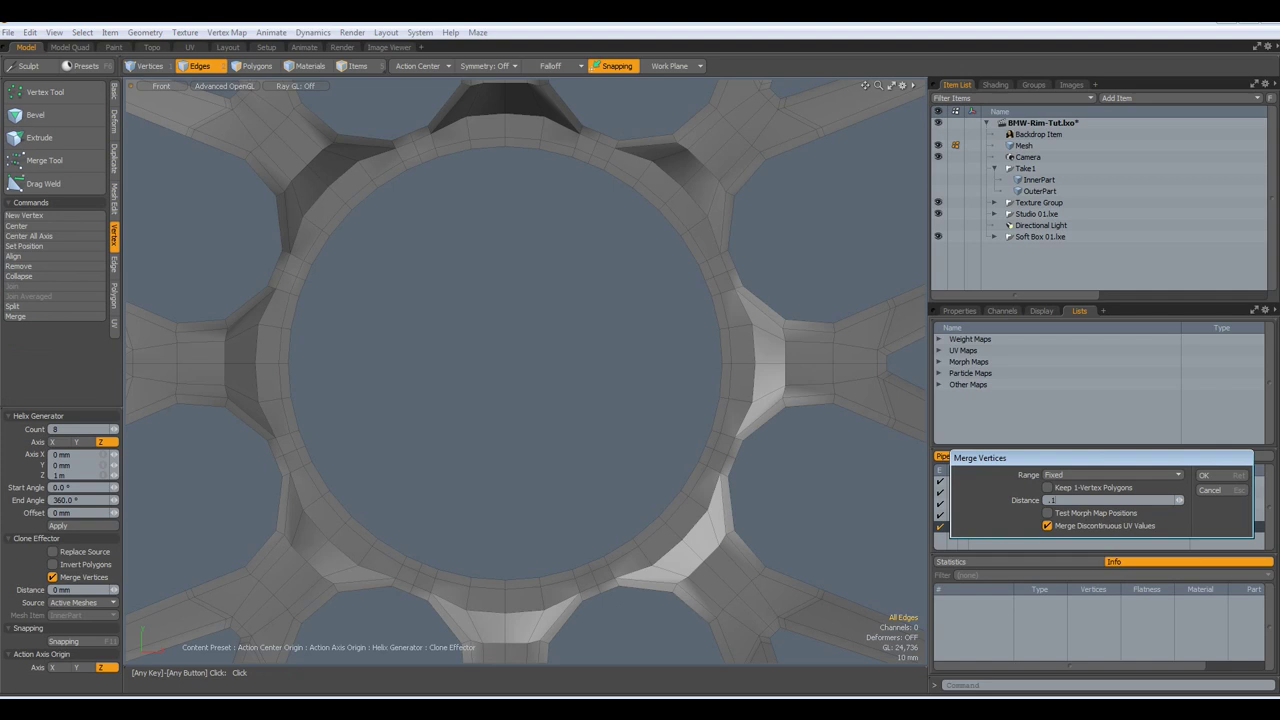
click(1210, 475)
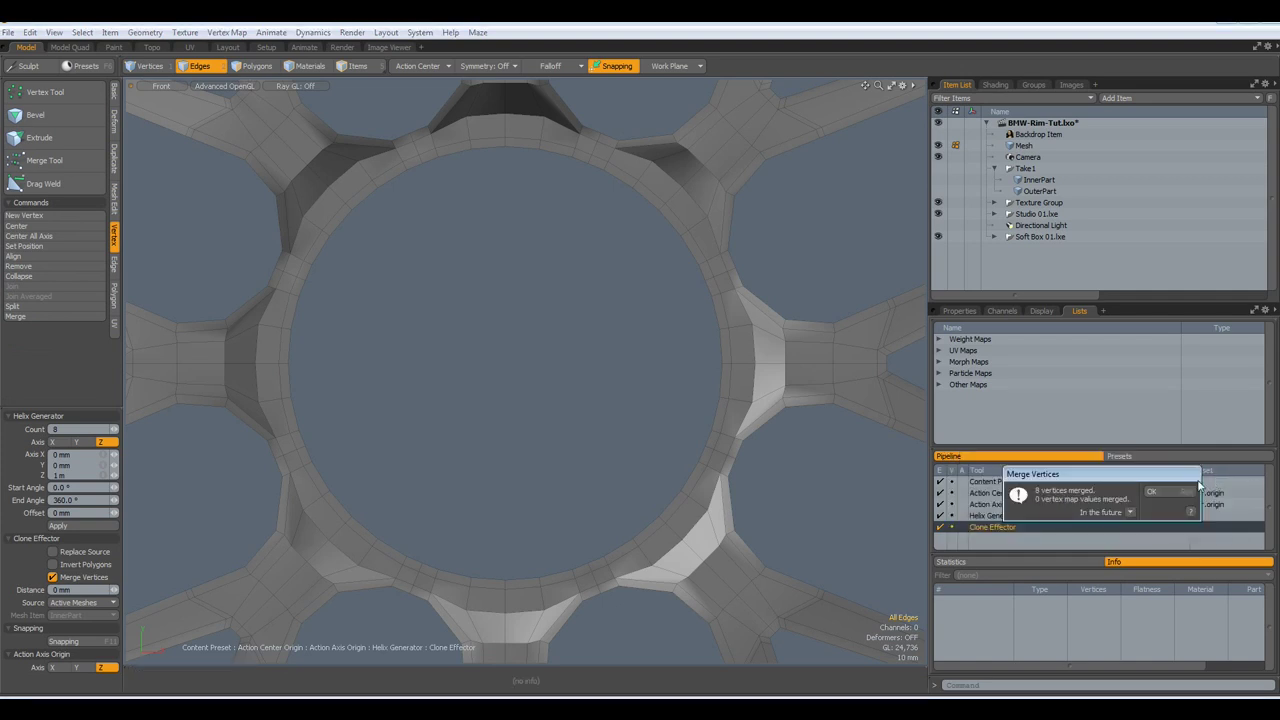
click(1155, 492)
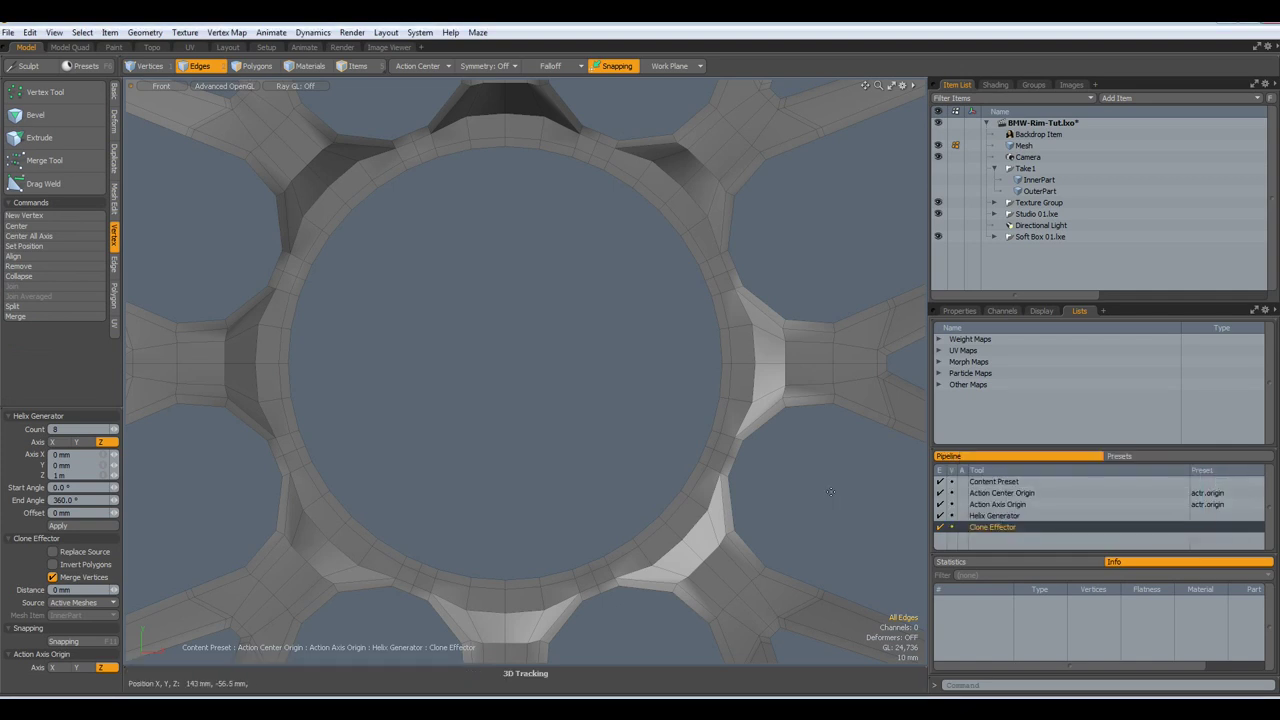
In the perspective view, select the full polygon loop lining the inner wall of the center hole and hide it
key(Tab)
key(Tab)
key(ctrl+space)
click(627, 323)
alt+drag(494, 383, 430, 458)
key(3)
mouse_move(315, 499)
mouse_down()
mouse_move(301, 469)
mouse_move(334, 472)
mouse_move(319, 436)
mouse_up()
key(l)
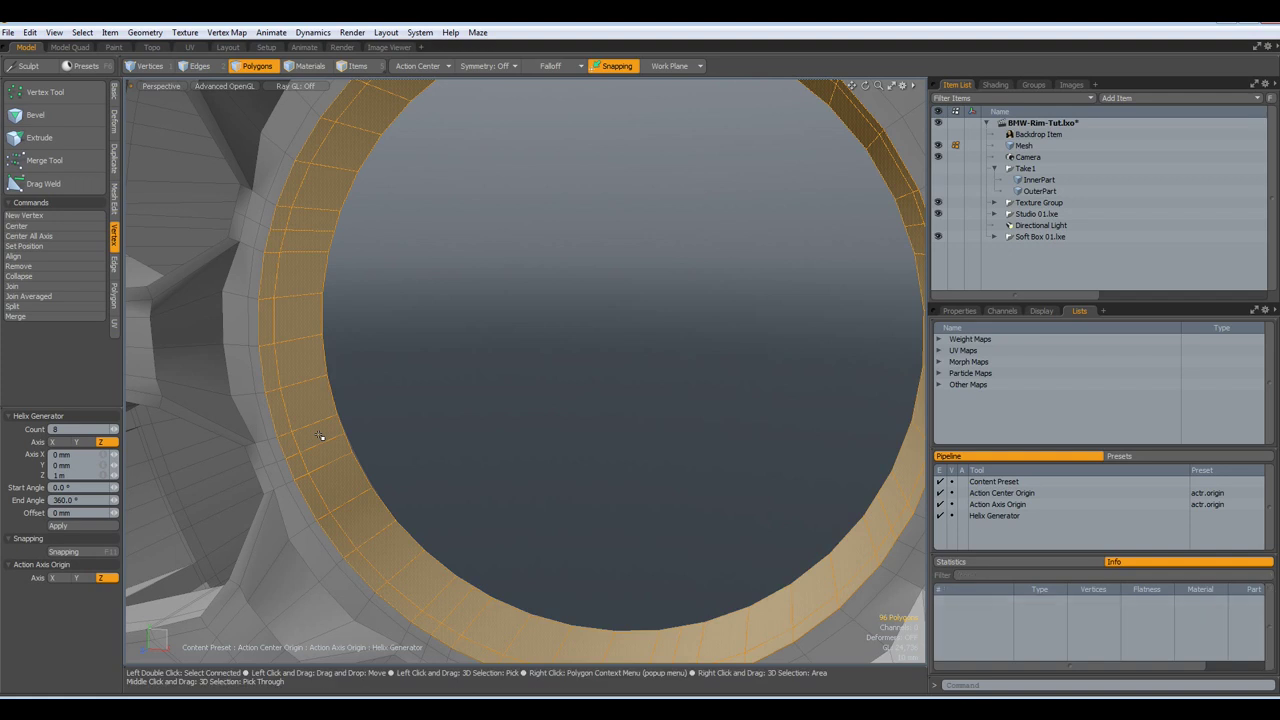
key(h)
alt+drag(320, 434, 357, 414)
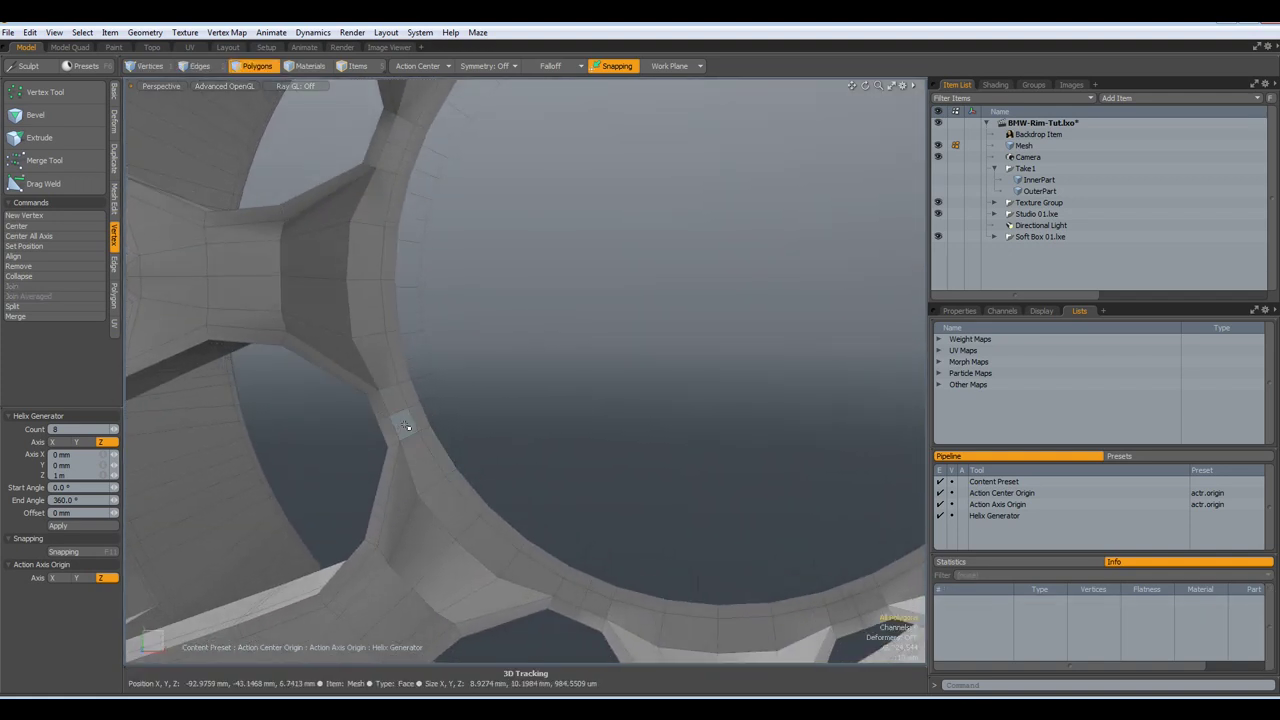
Select the radial edge at each of the eight gaps between spokes on the hub ring, extend across its depth, and remove the edges
key(a)
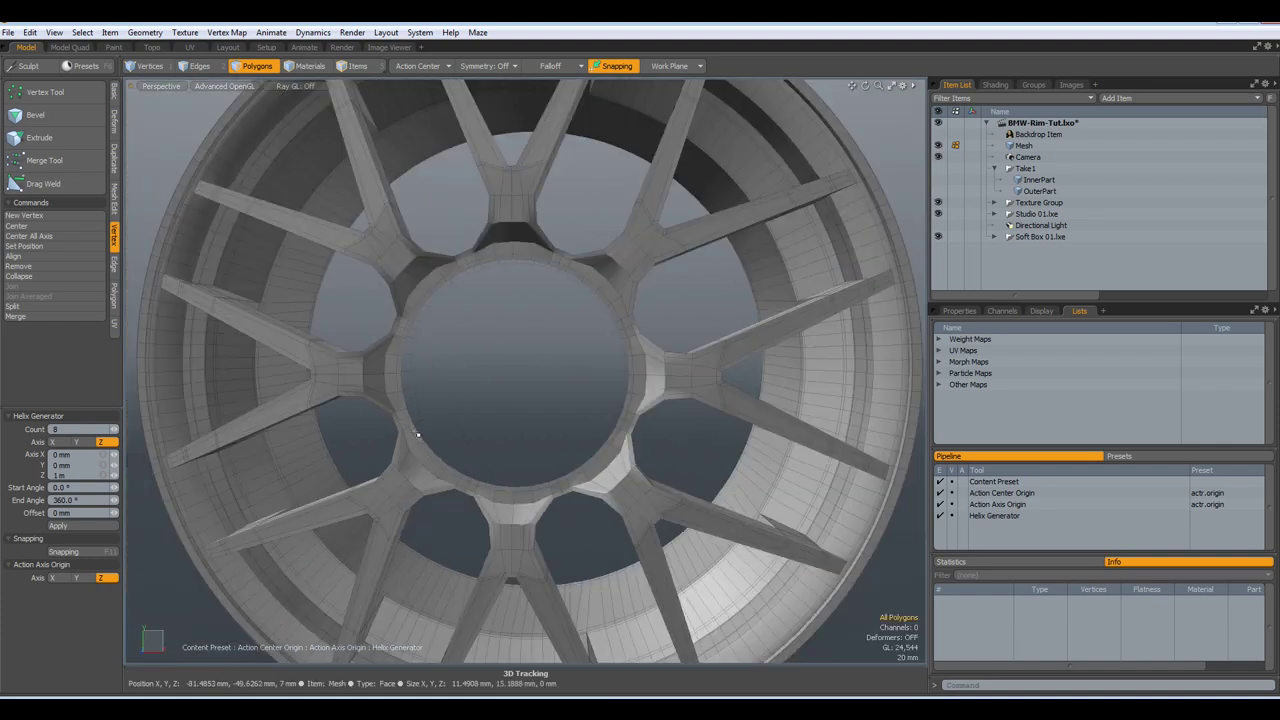
click(400, 422)
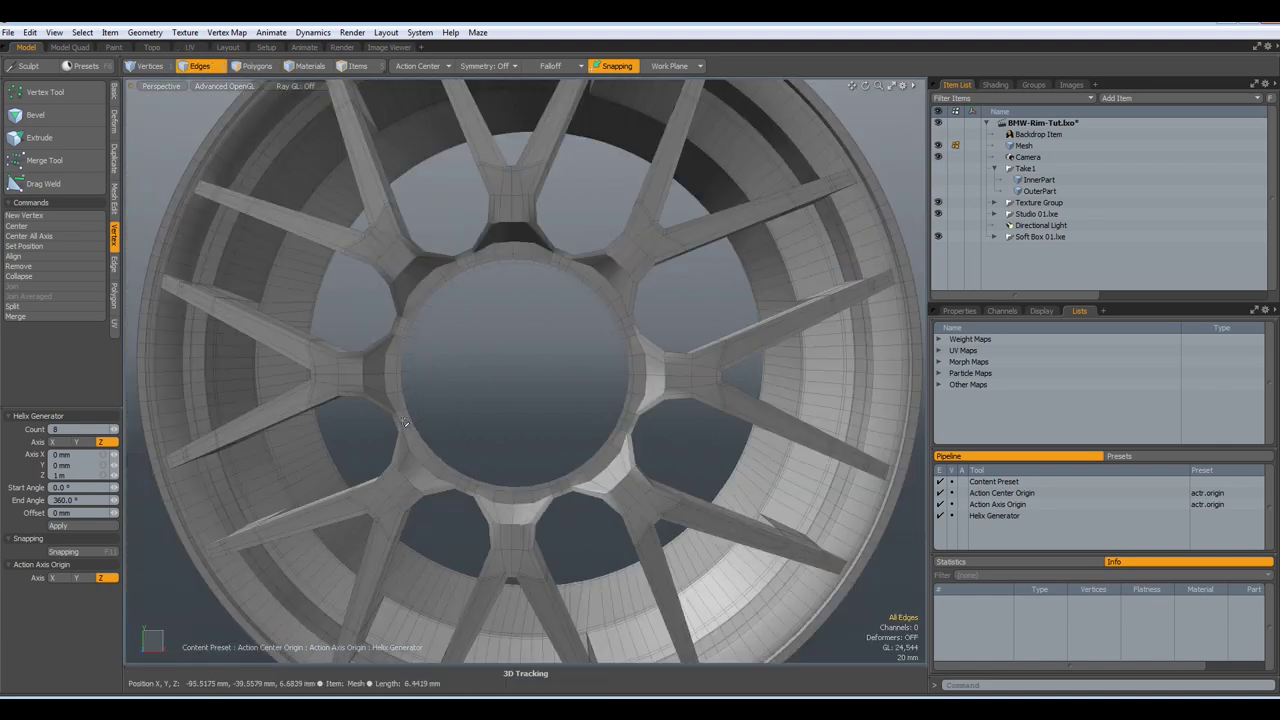
shift+click(399, 327)
key(Up)
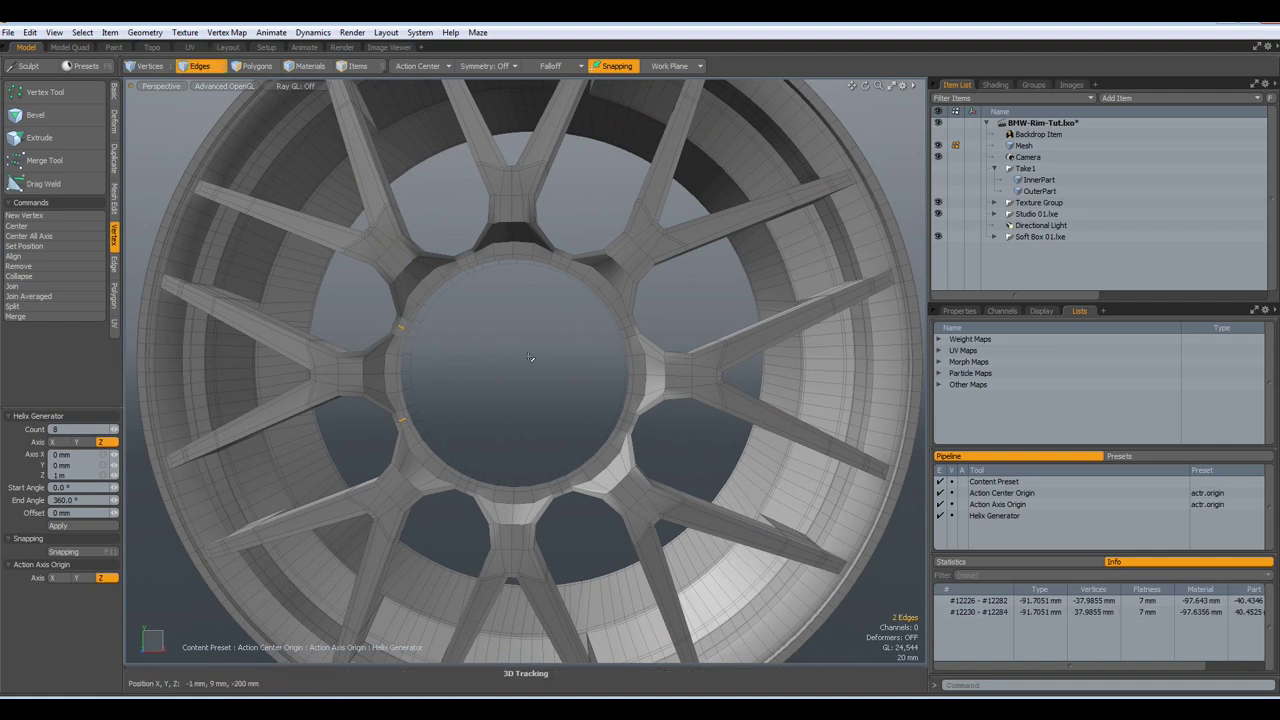
key(Up)
key(Up)
key(Up)
key(Up)
key(Up)
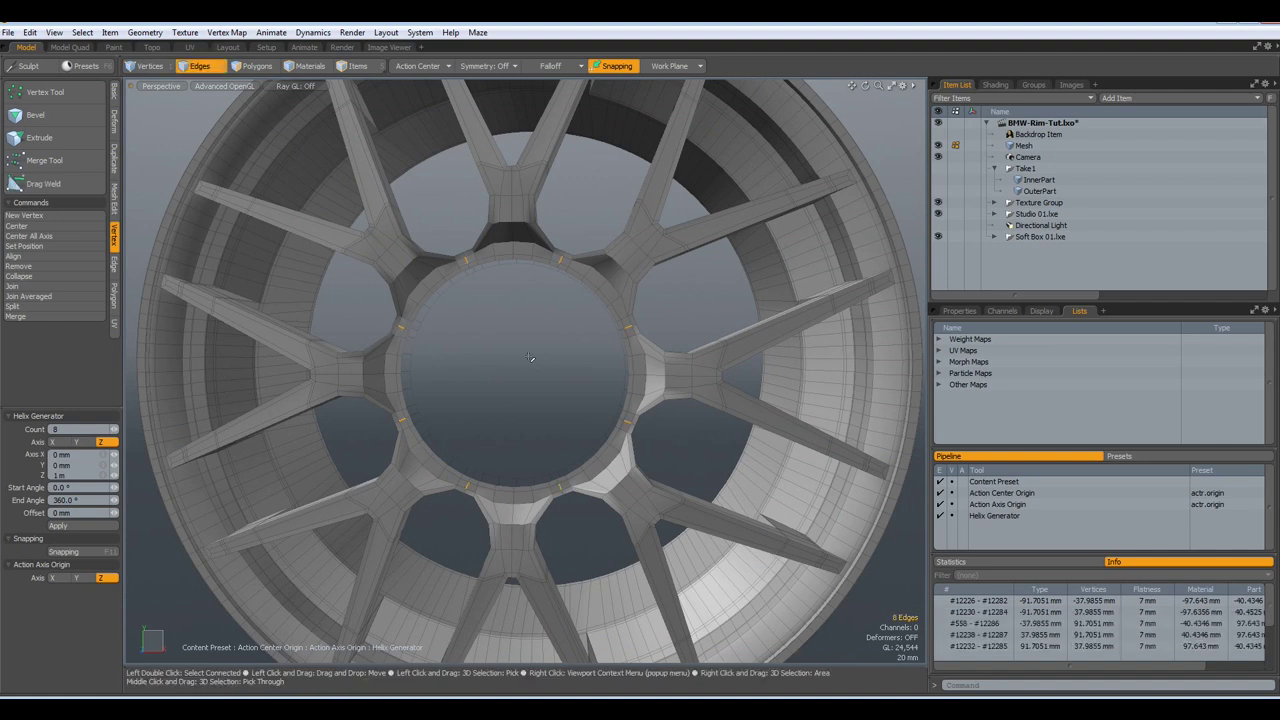
key(shift+Up)
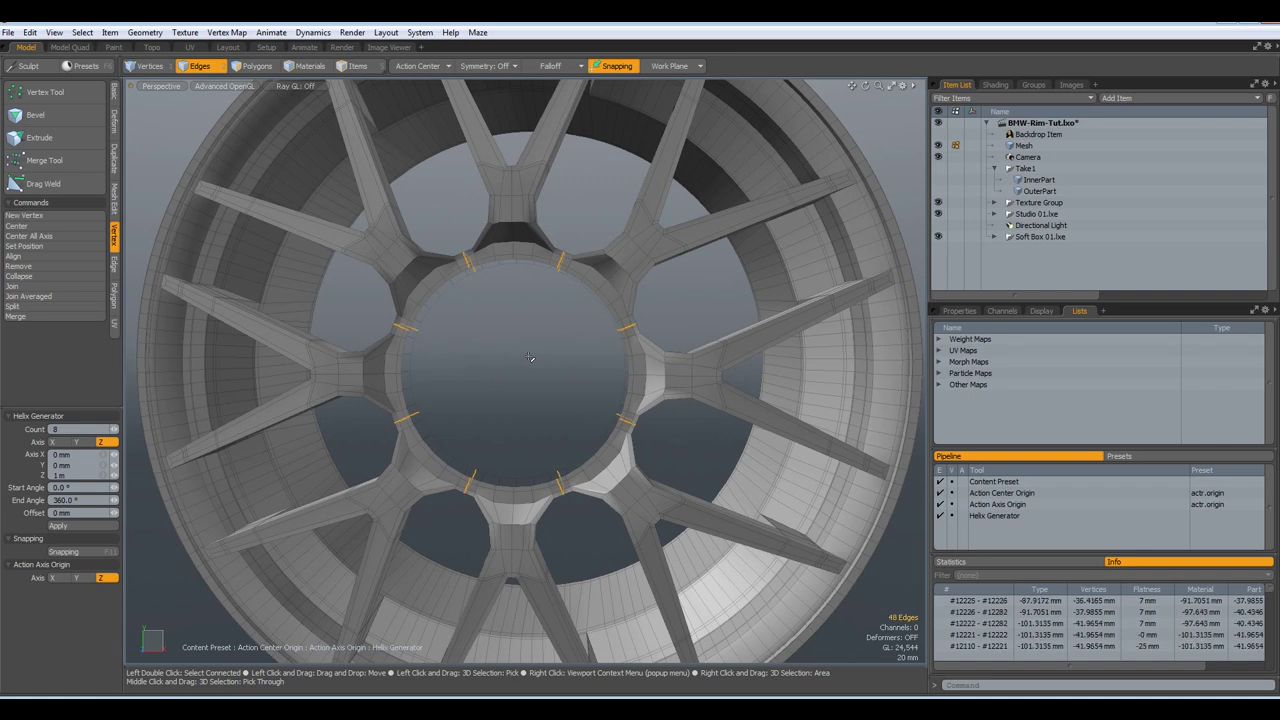
key(BackSpace)
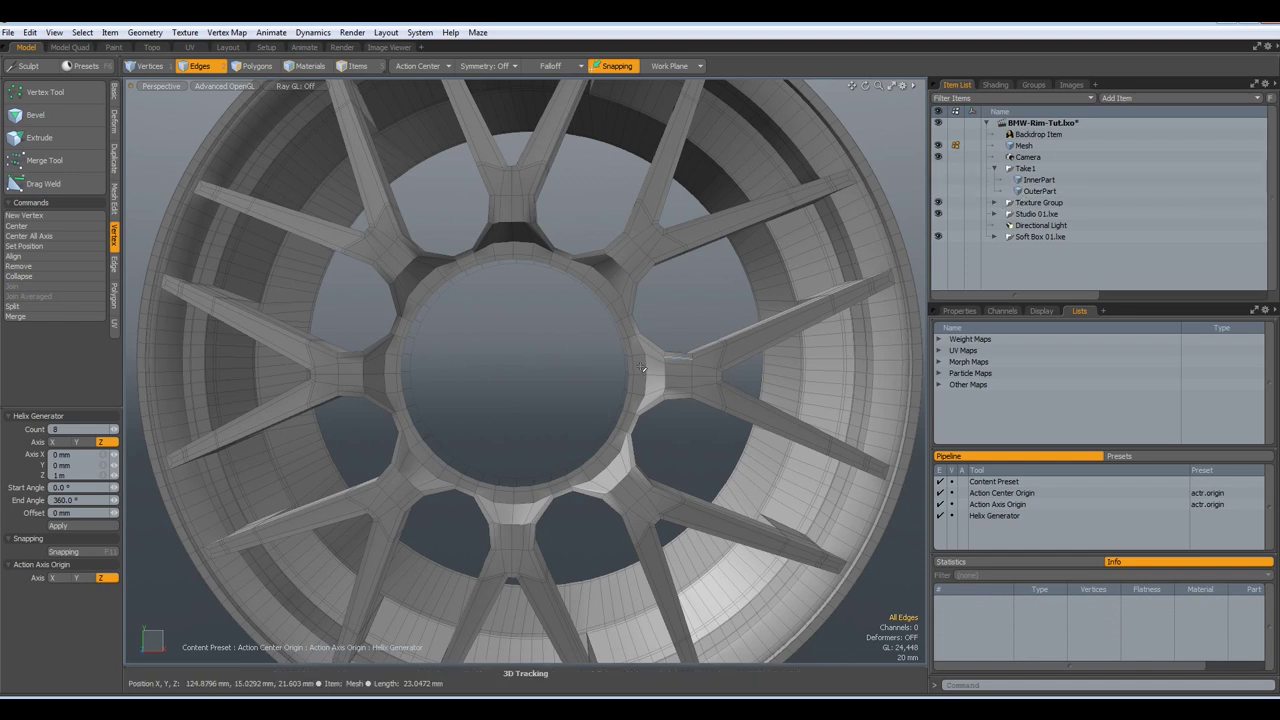
Select the front polygon loop around the center hole, expand it to the neighbouring ring, and delete both rings
alt+drag(554, 377, 557, 381)
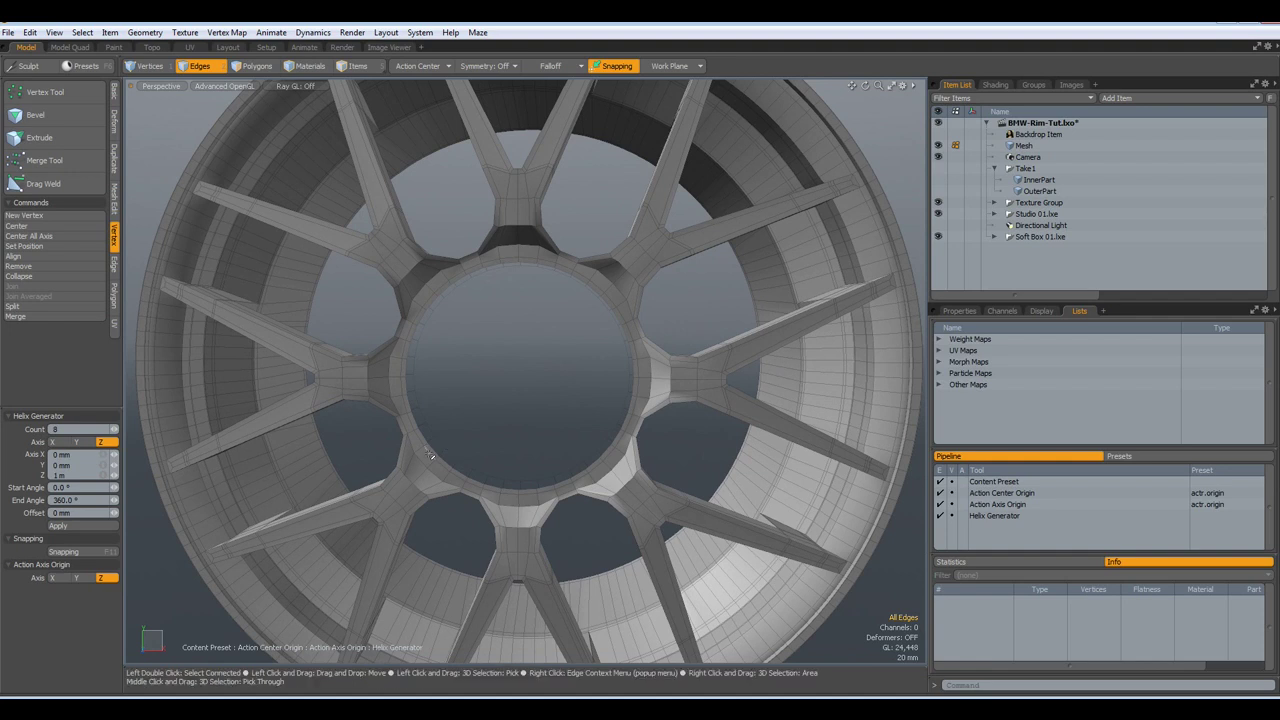
scroll(430, 456, up, 5)
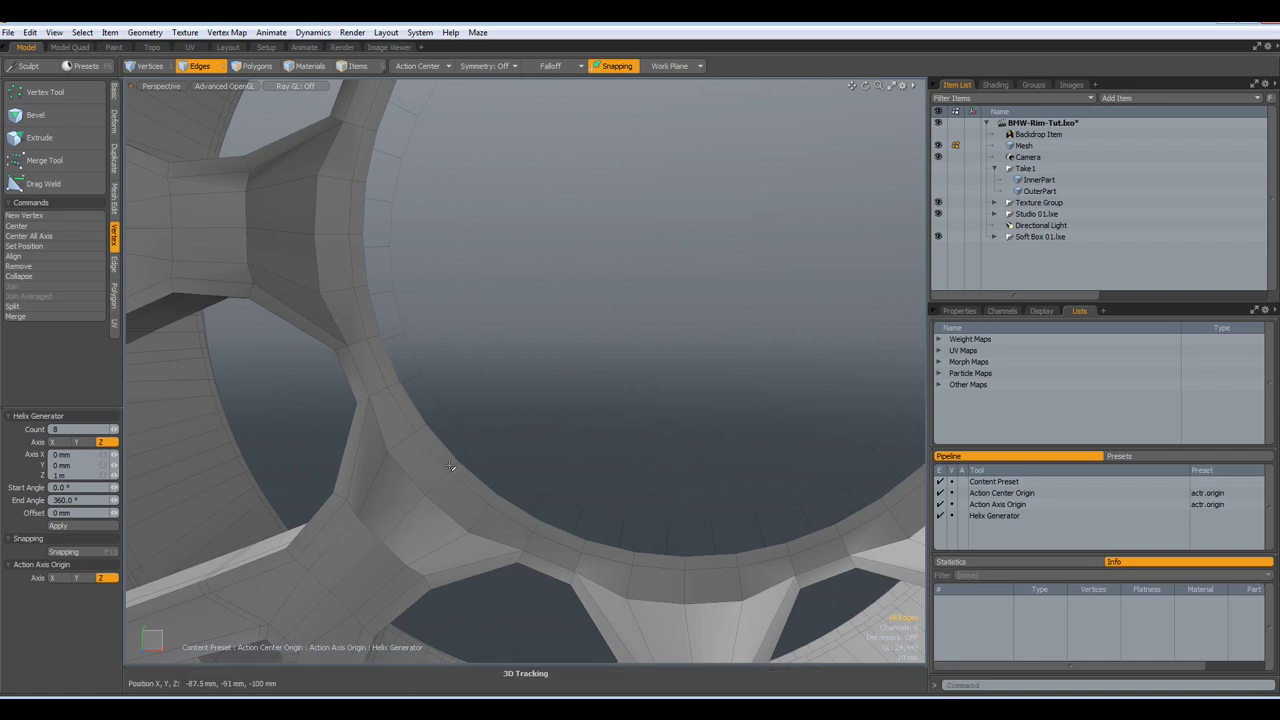
key(3)
drag(438, 450, 417, 420)
key(l)
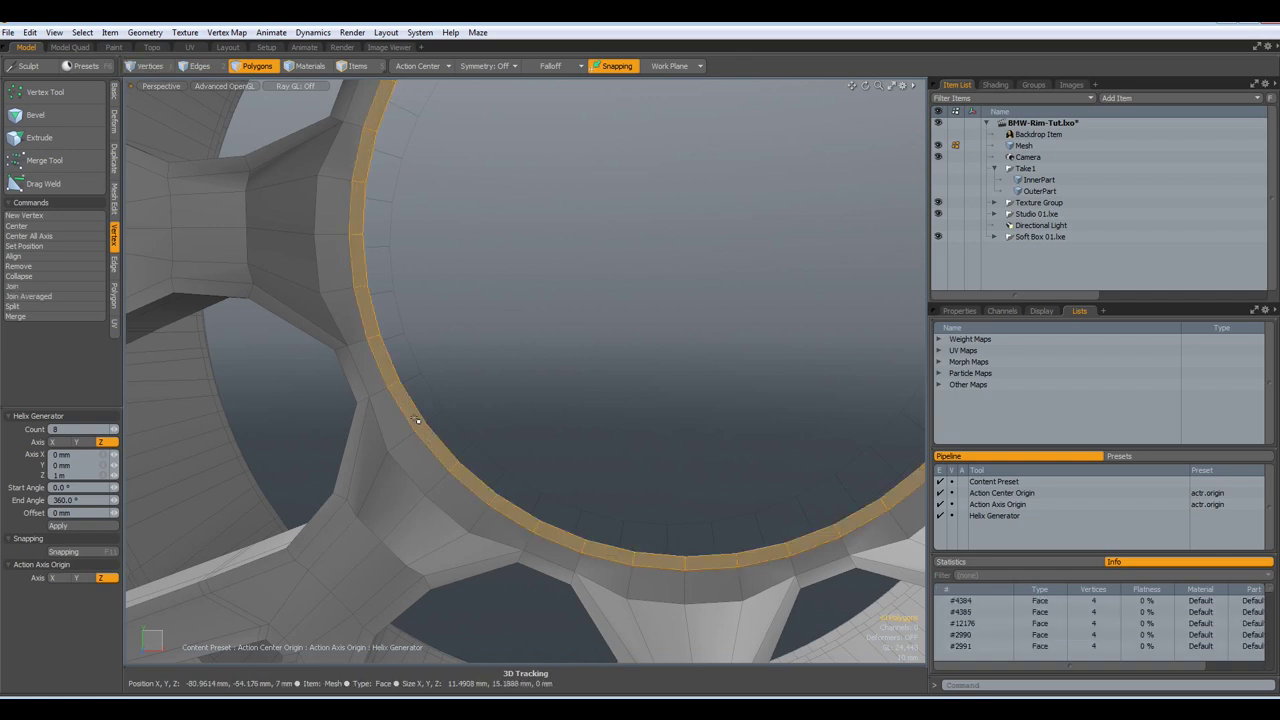
key(shift+Up)
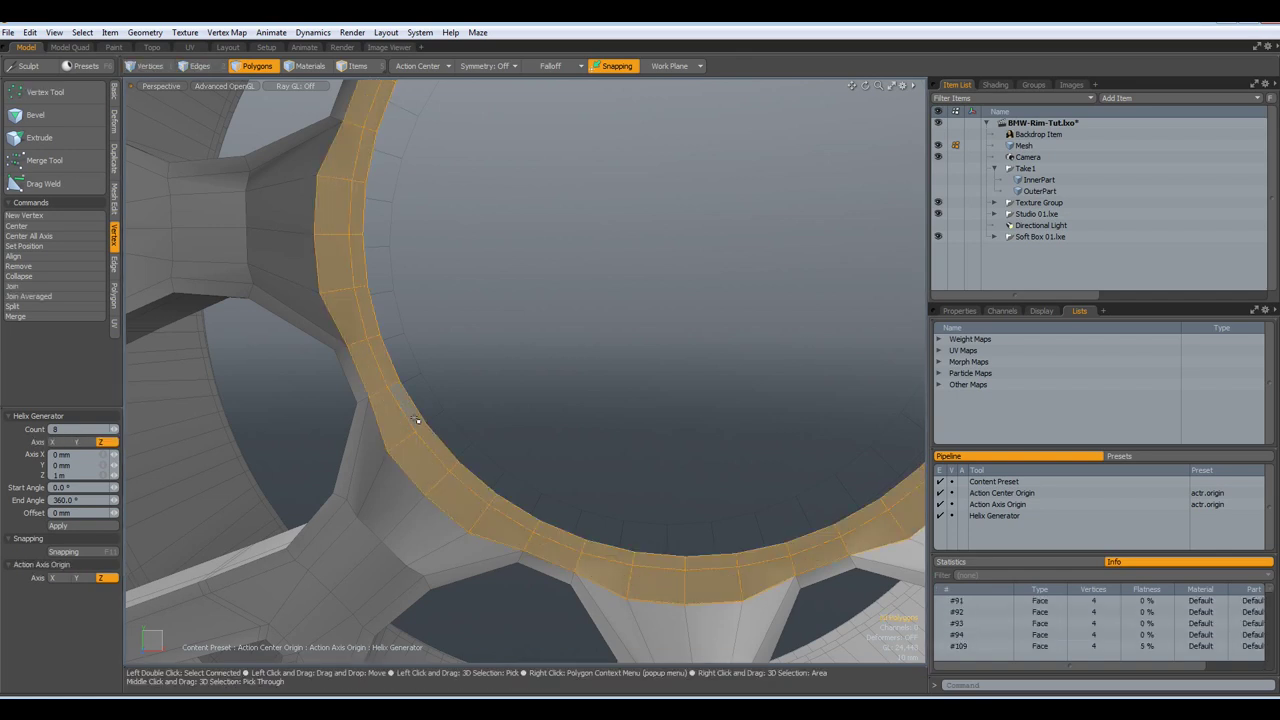
key(Delete)
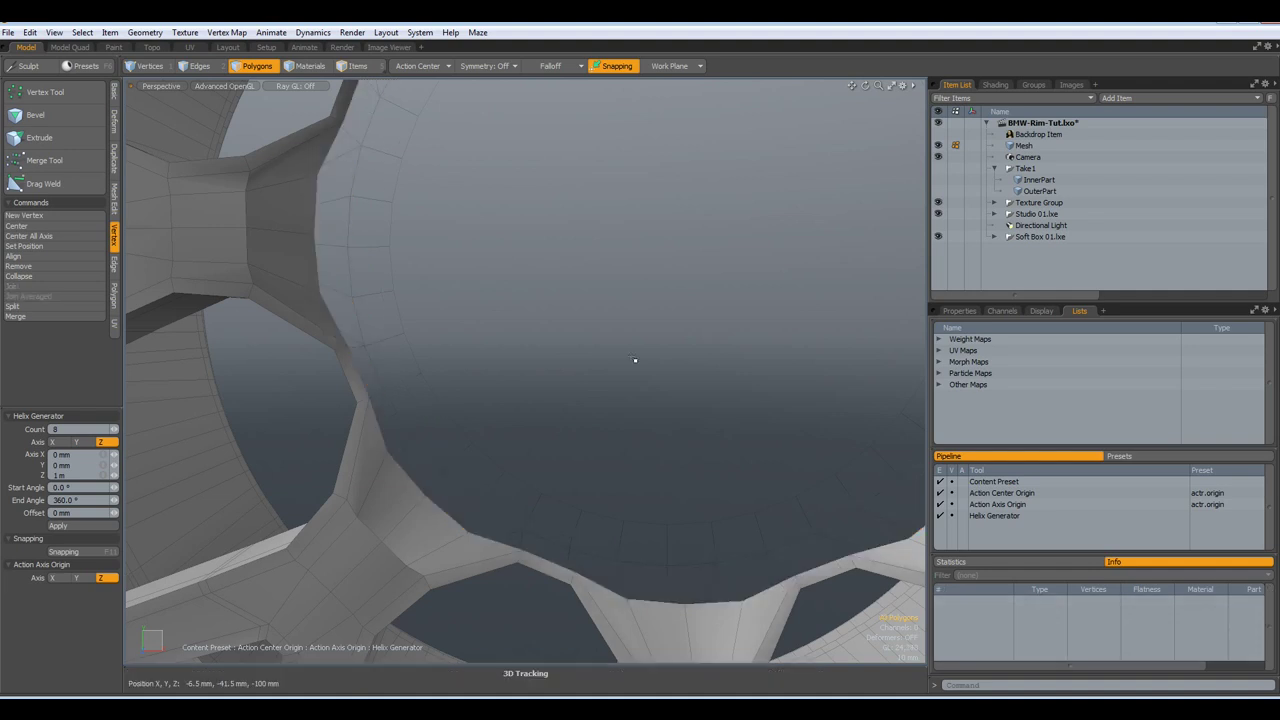
Copy all hub geometry from the InnerPart item and paste it into the Mesh item at the wheel's center
alt+drag(632, 378, 908, 207)
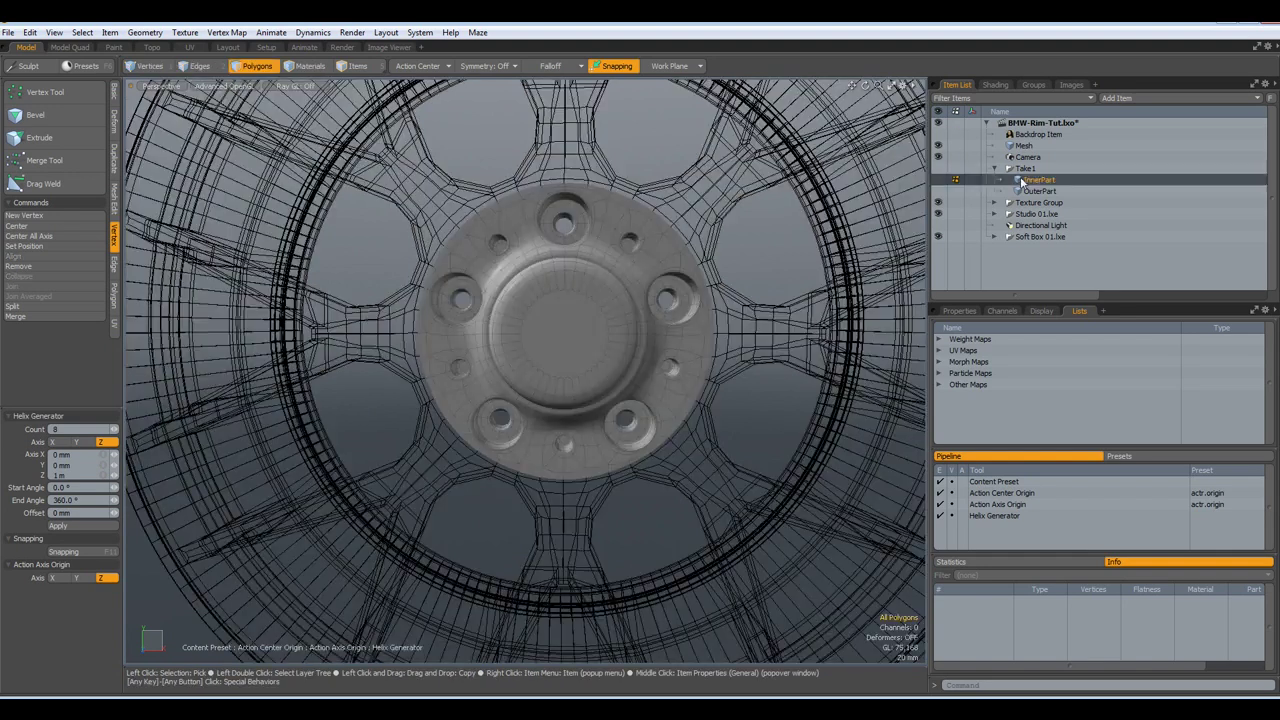
click(1030, 180)
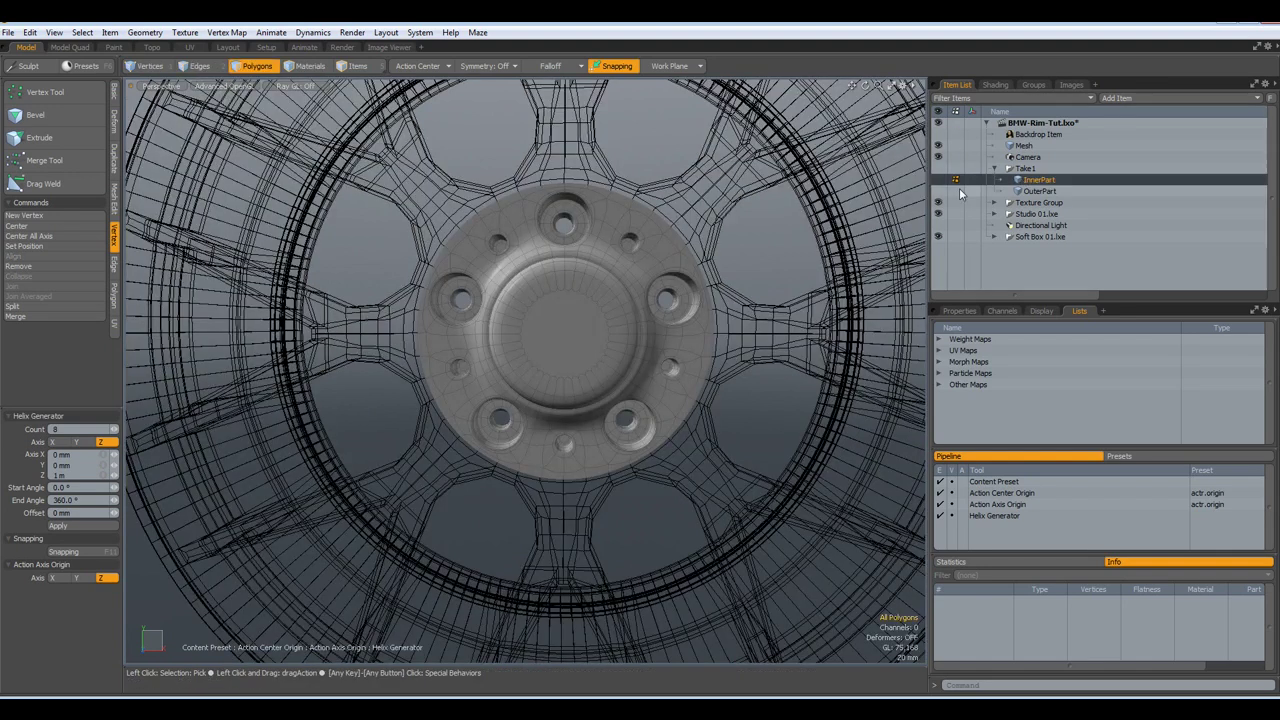
double_click(563, 343)
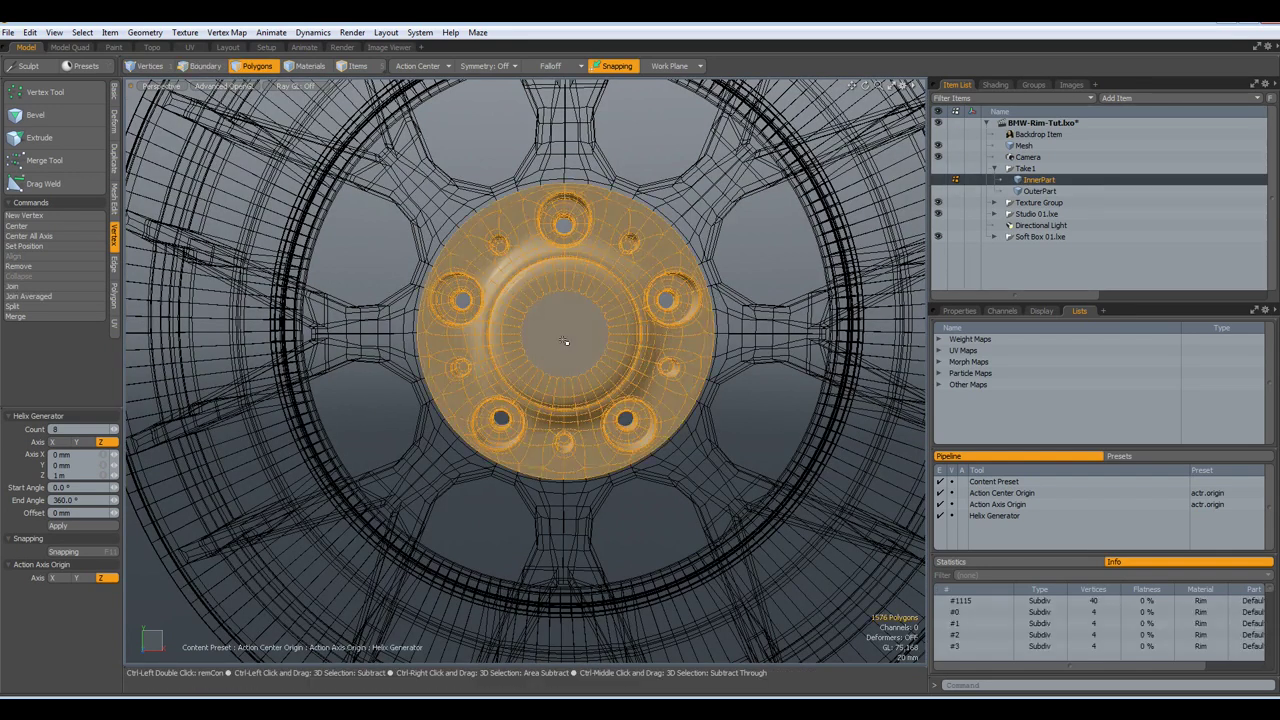
click(1022, 145)
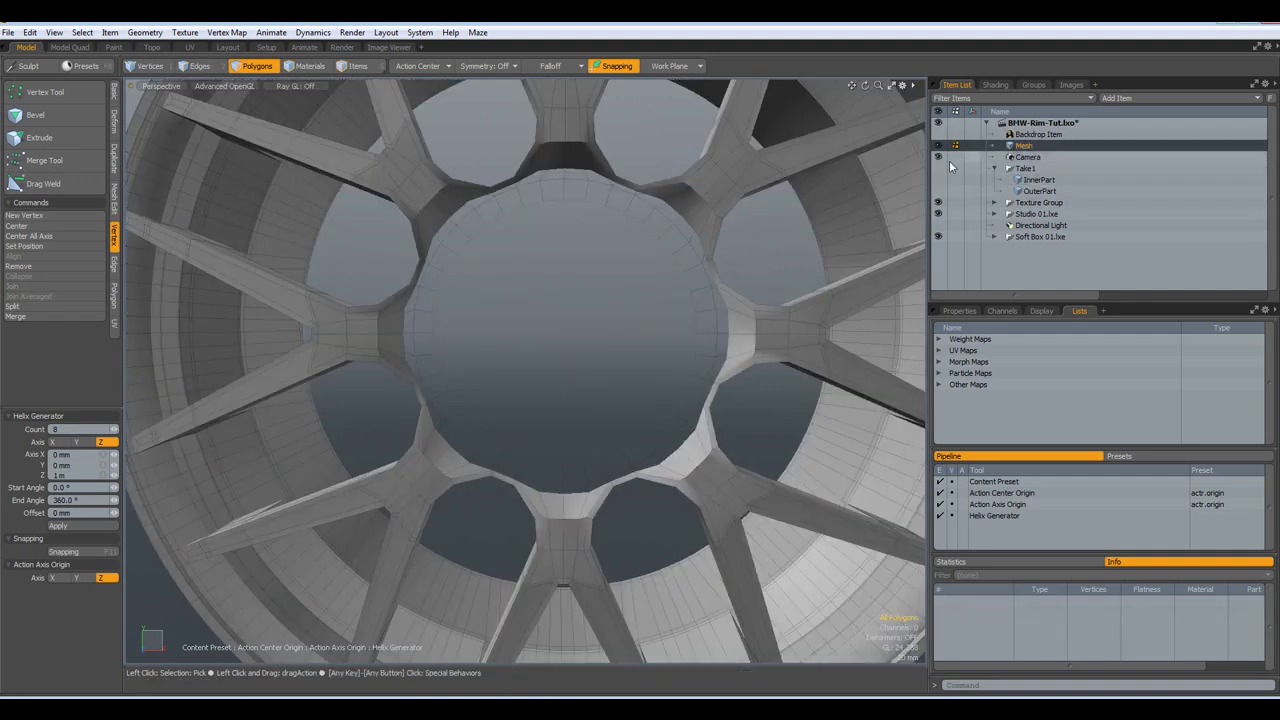
double_click(575, 338)
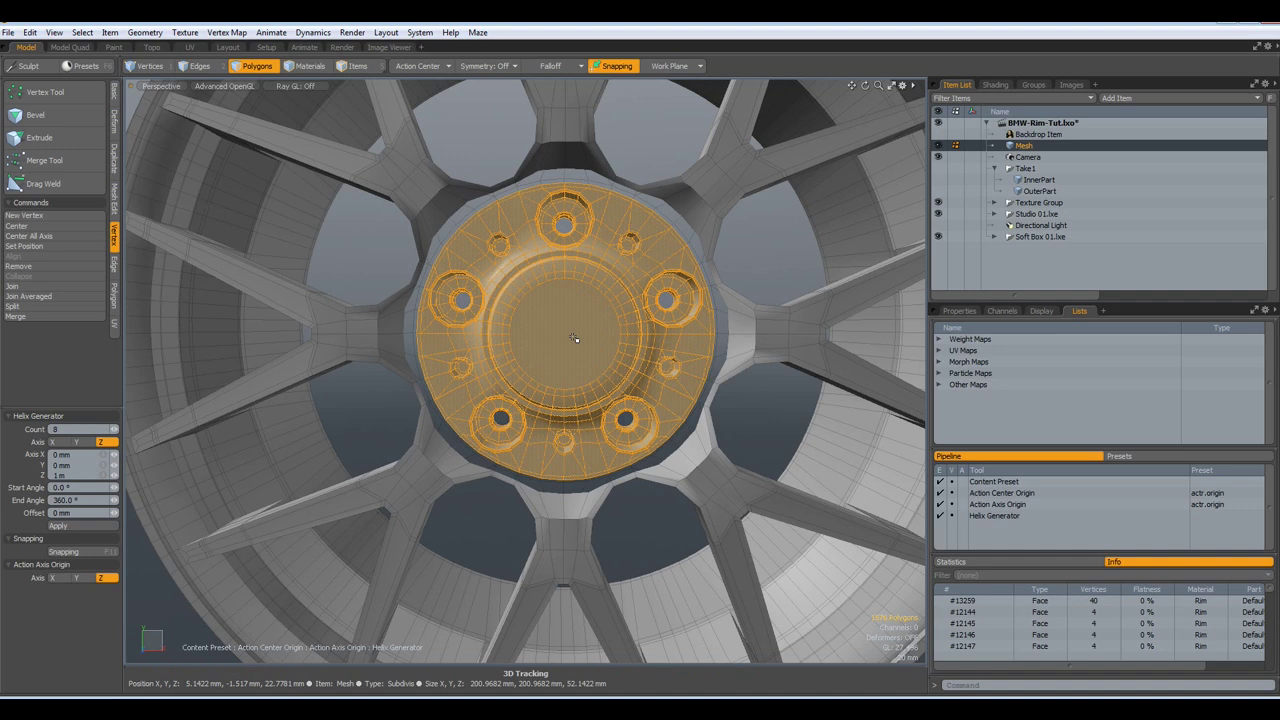
Select all connected polygons of the spoked wheel and assign them the existing Rim material
double_click(354, 330)
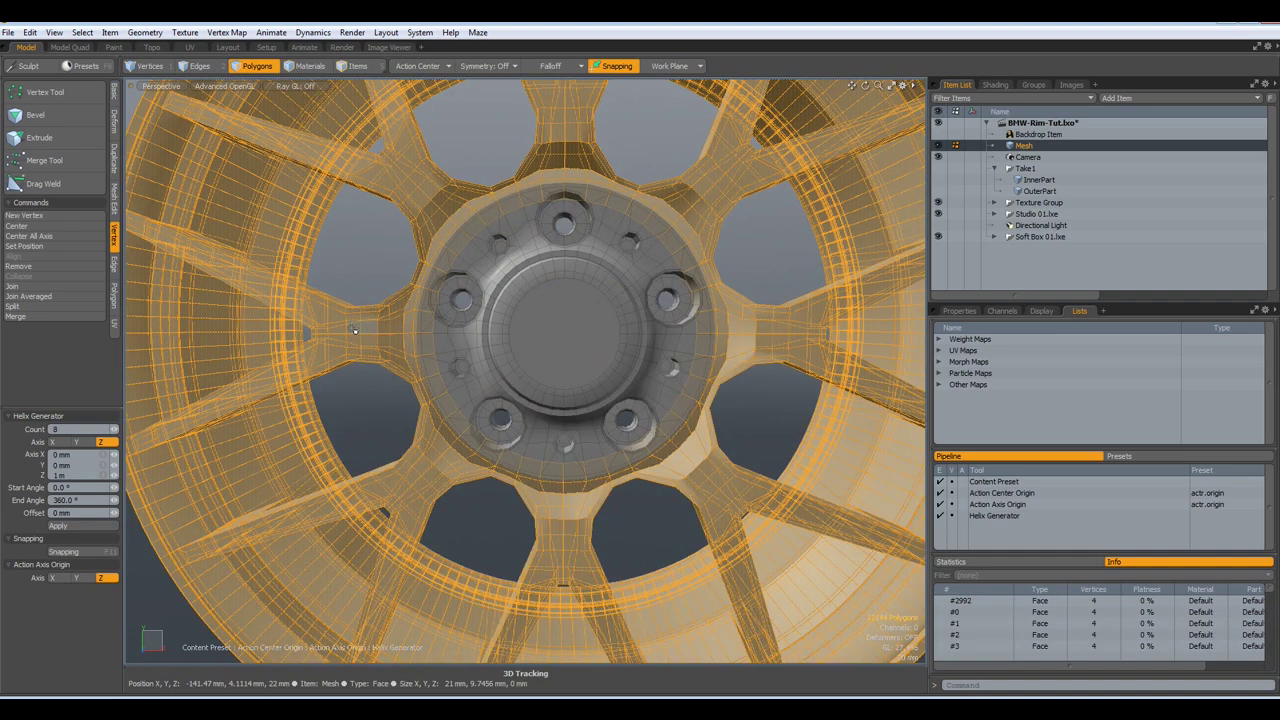
key(m)
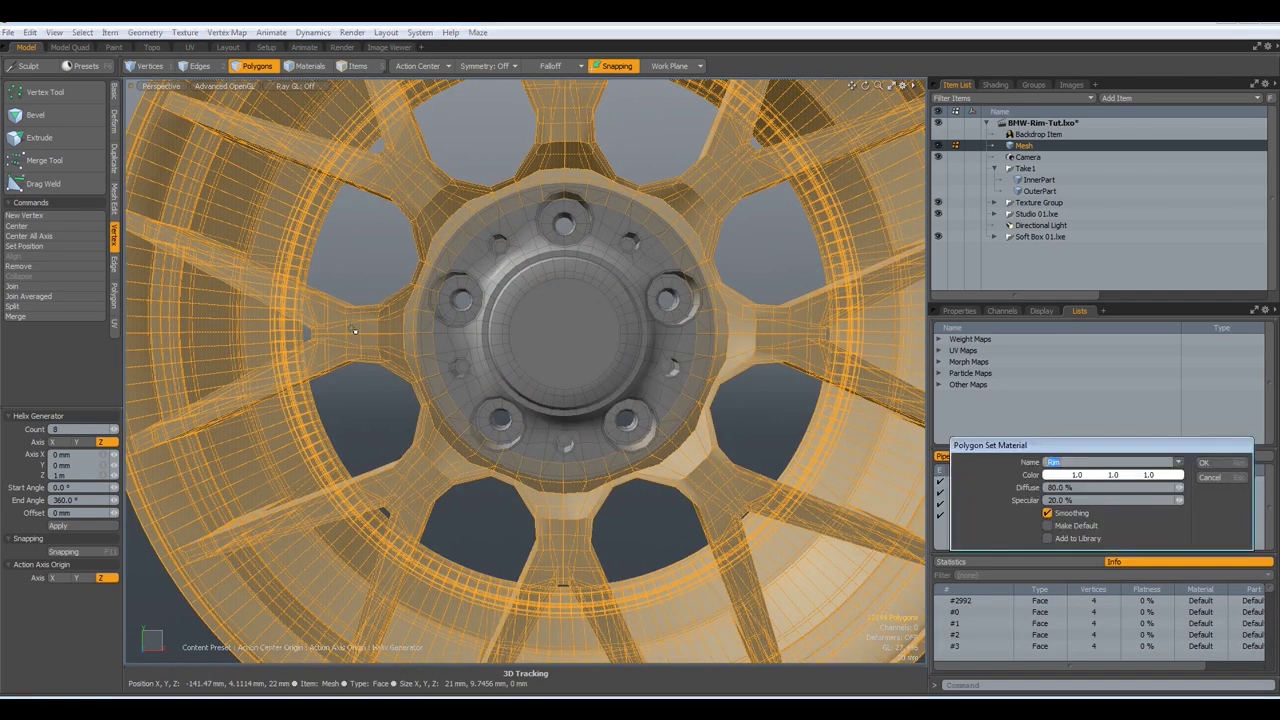
click(1205, 463)
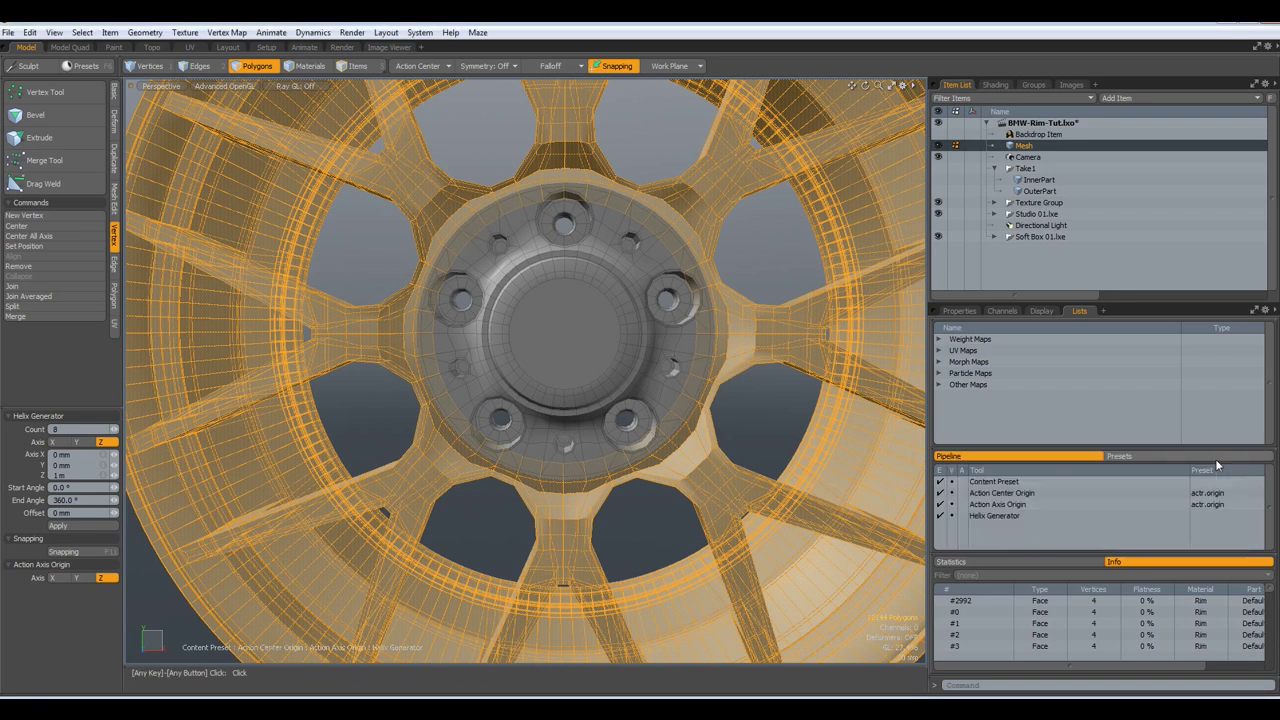
Bridge the hub's outer boundary loop to the spokes' inner boundary loop with 1 segment, and turn on the subdivision preview
key(space)
click(502, 129)
scroll(451, 224, up, 3)
scroll(451, 224, up, 2)
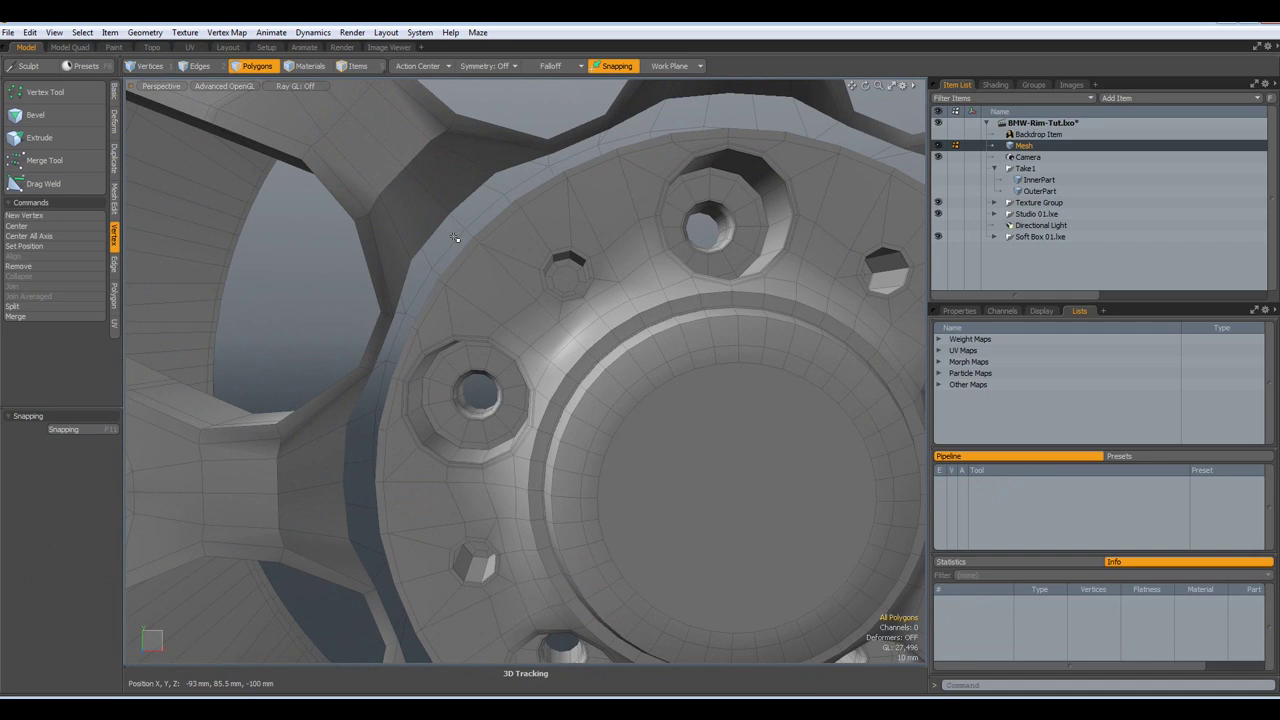
key(2)
double_click(455, 250)
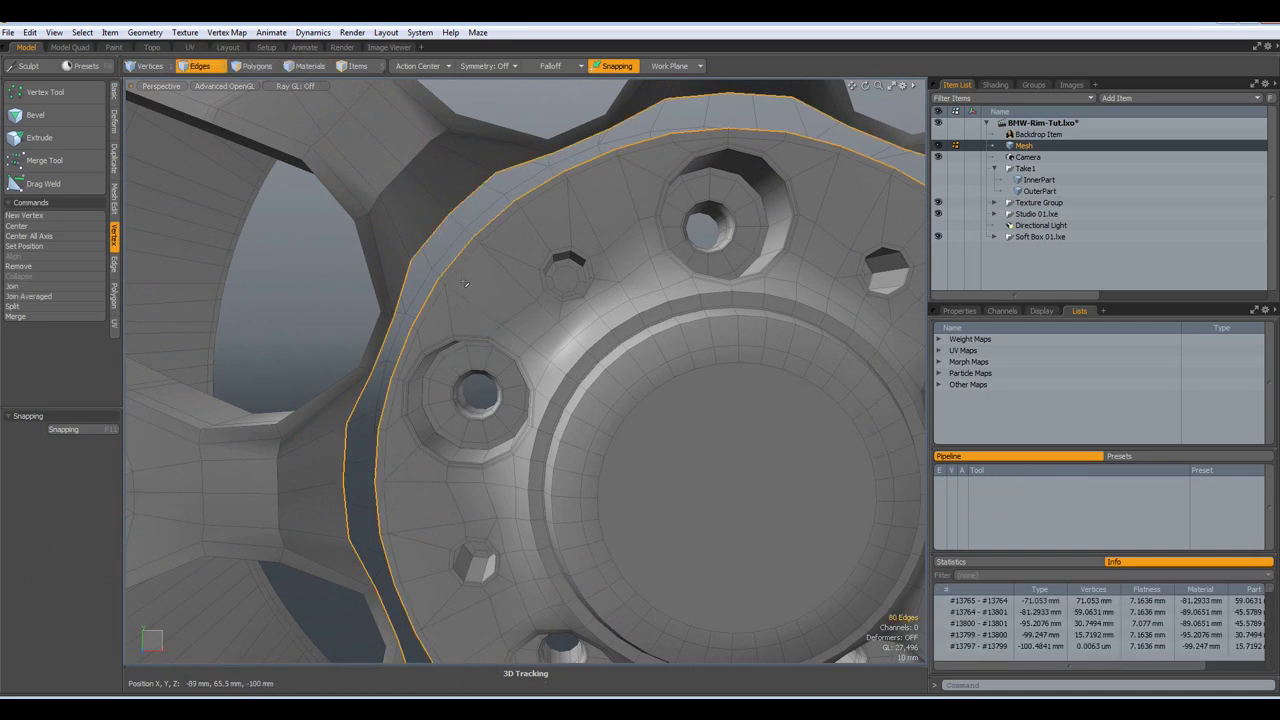
key(shift+b)
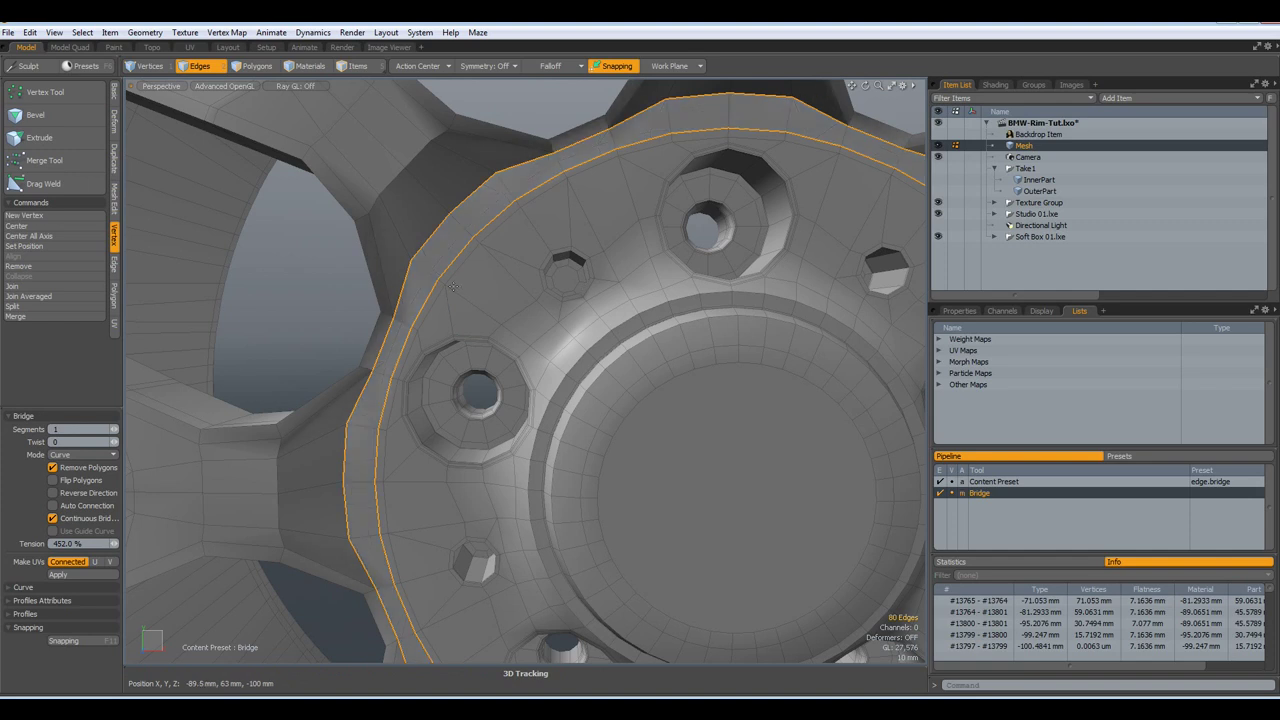
key(Escape)
key(Escape)
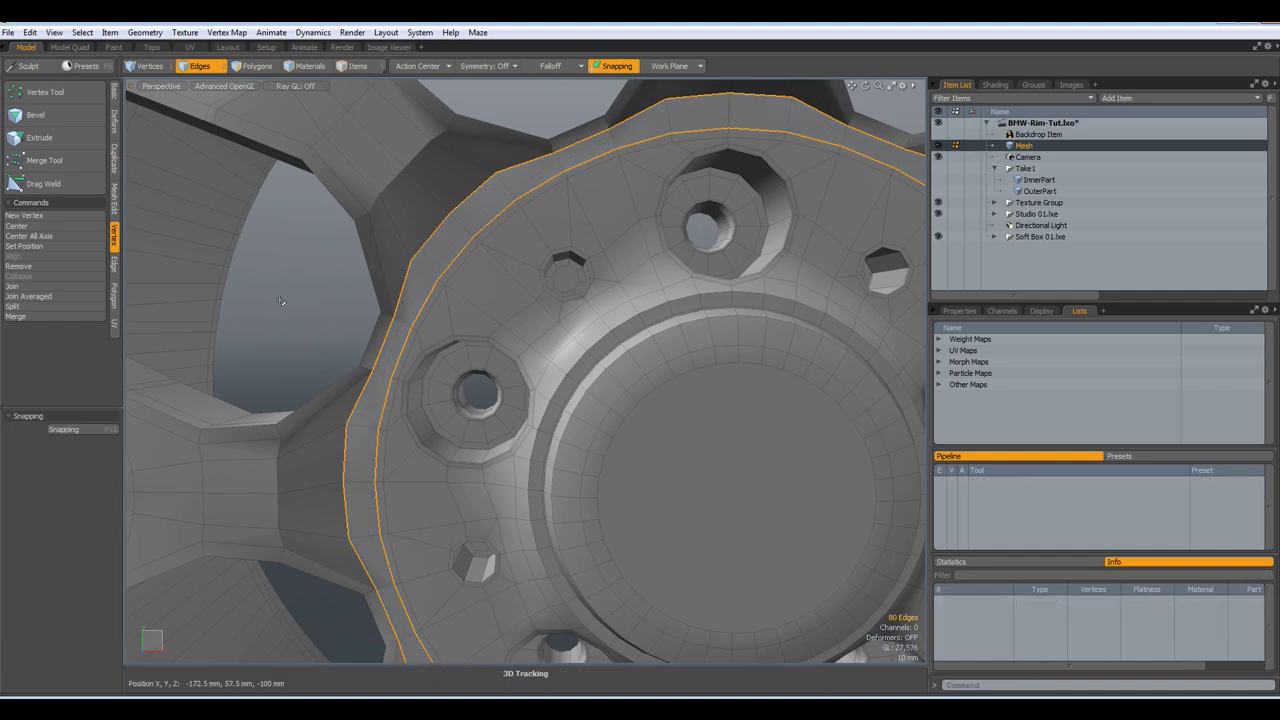
scroll(457, 323, down, 4)
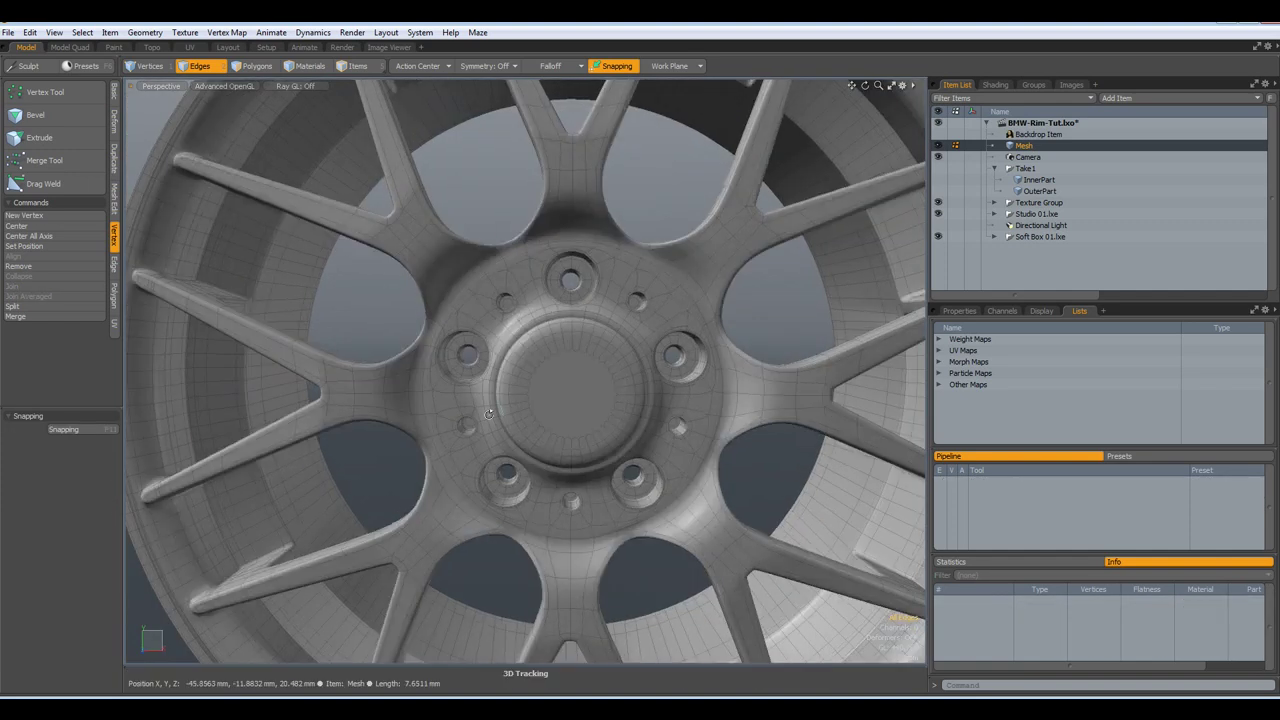
Show the Backdrop Item reference photo behind the wheel, hide the Mesh item, and select the backdrop
alt+drag(521, 341, 549, 438)
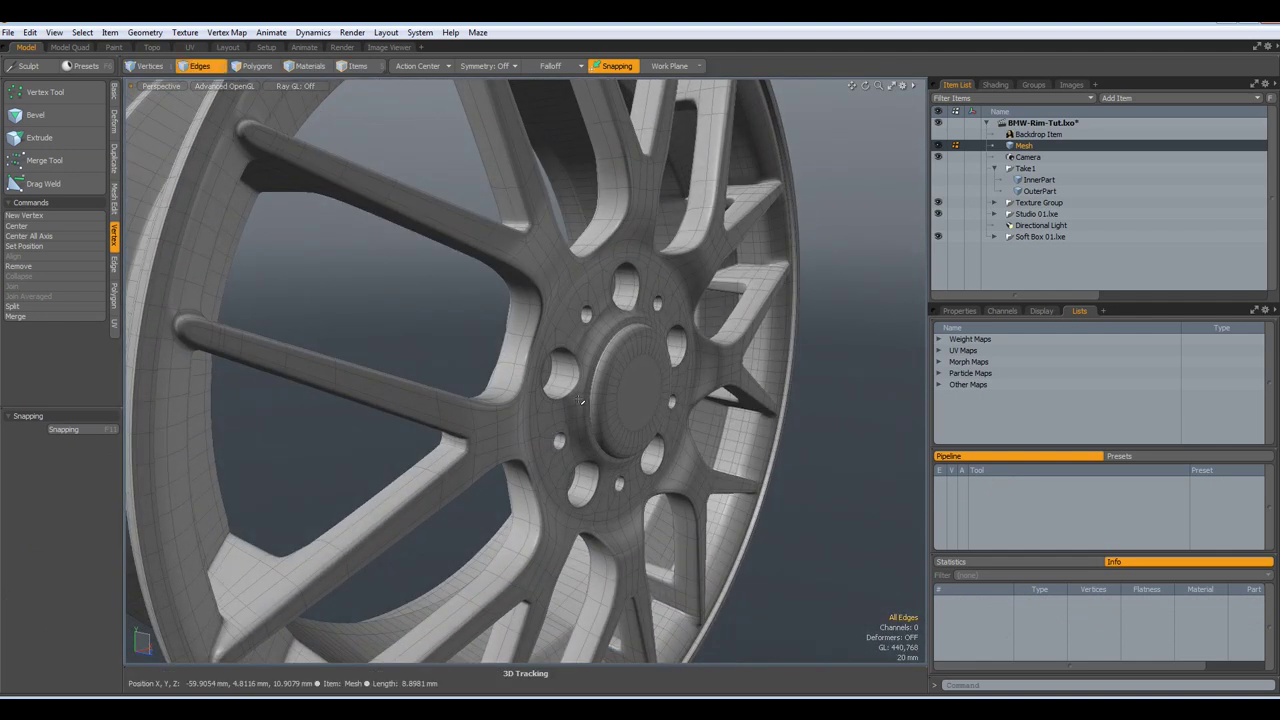
scroll(549, 434, down, 4)
alt+drag(600, 390, 512, 369)
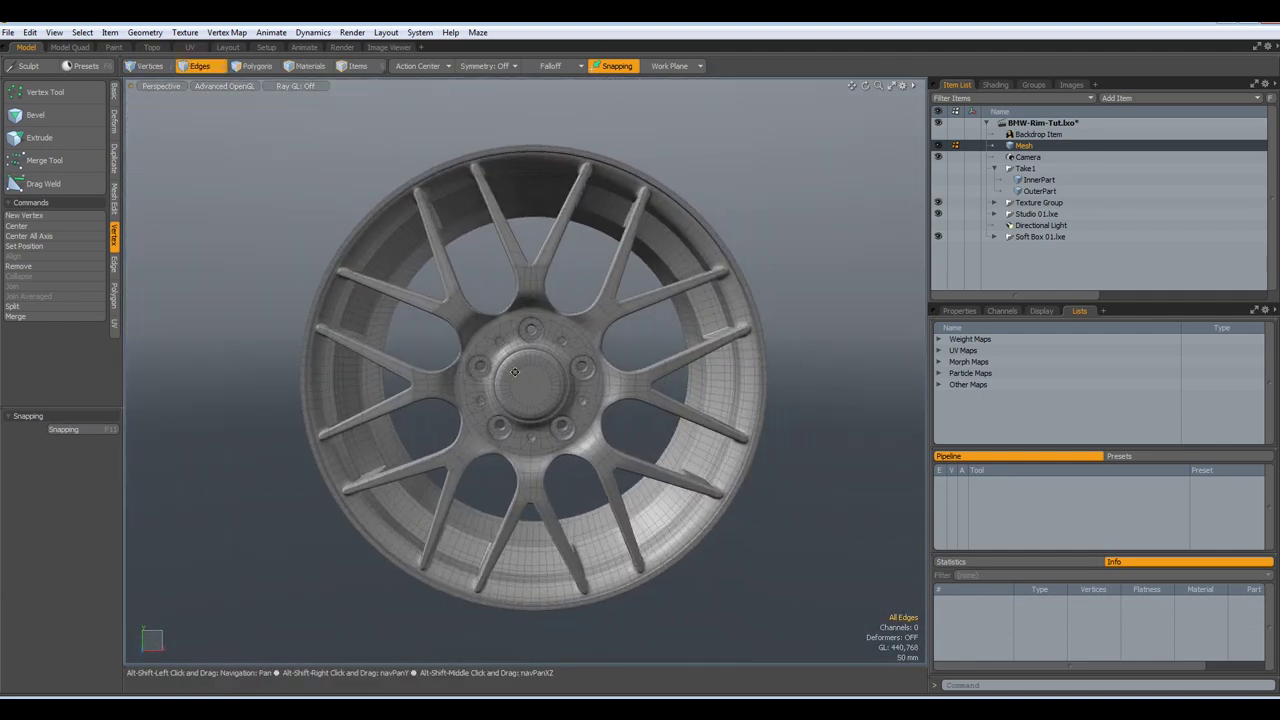
click(938, 136)
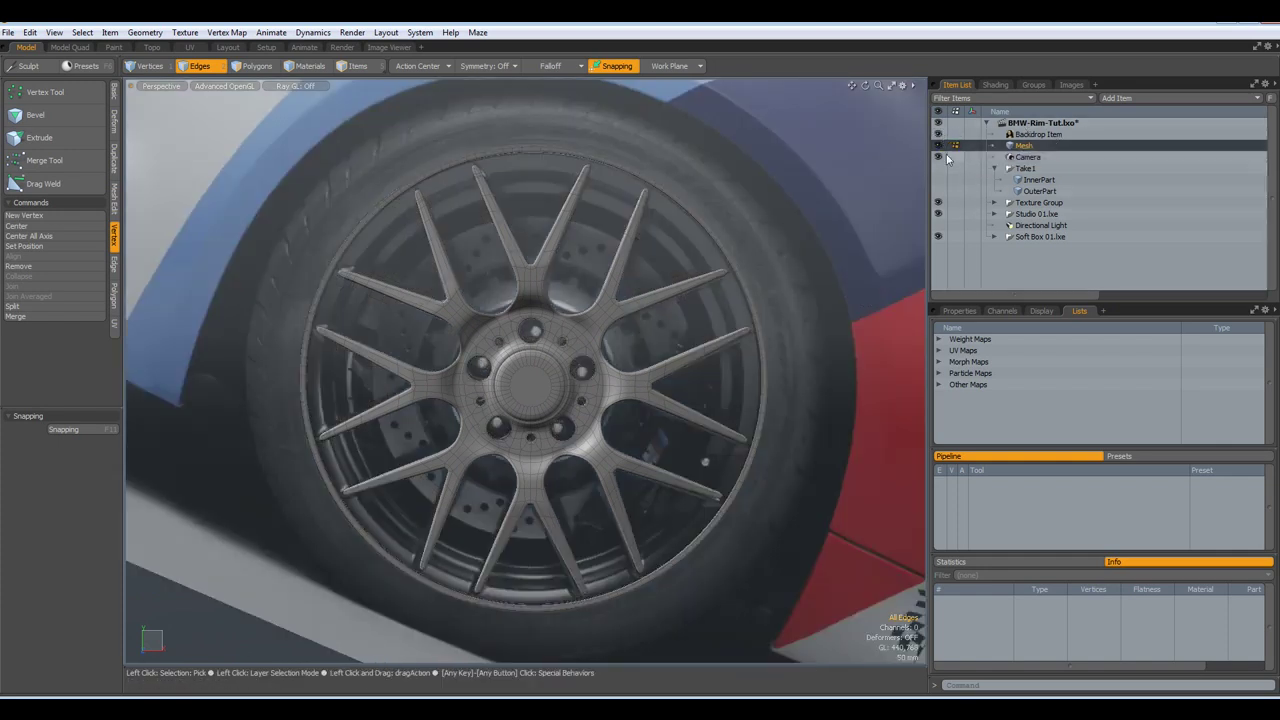
click(938, 145)
click(1016, 136)
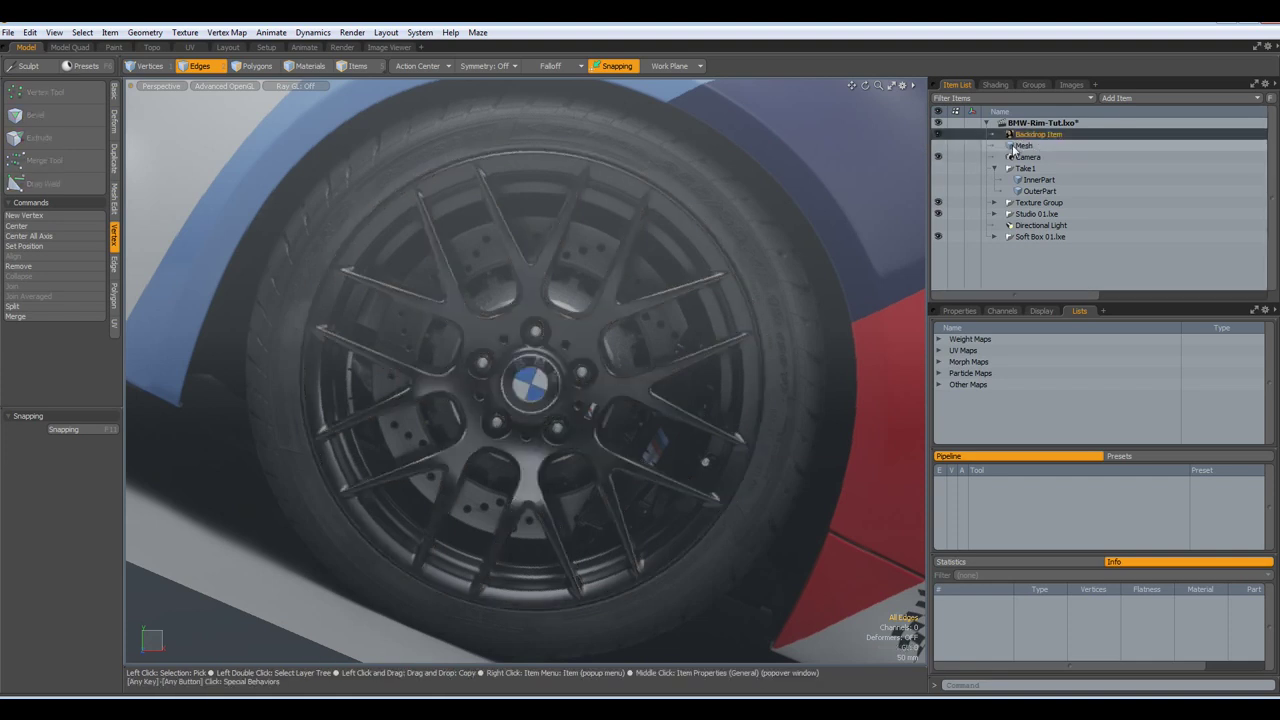
Show the Mesh item over the reference photo to compare them, then hide the Backdrop Item
click(1014, 147)
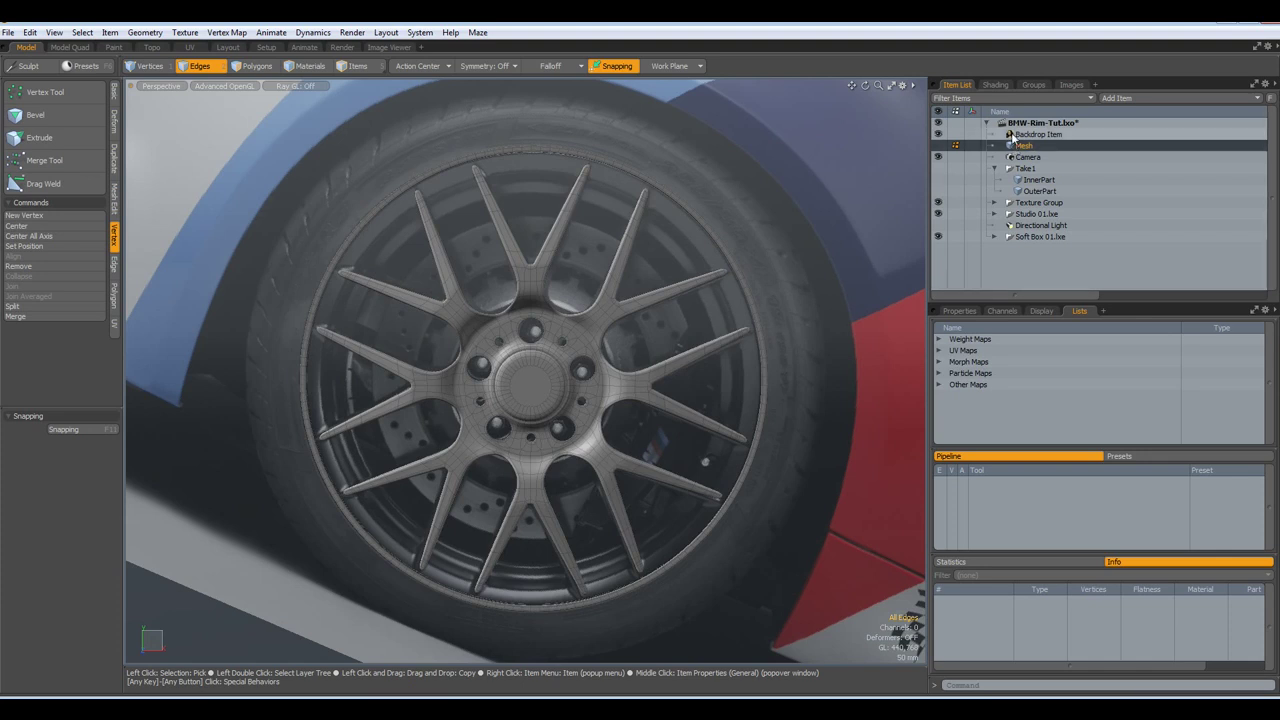
click(1013, 135)
click(1013, 146)
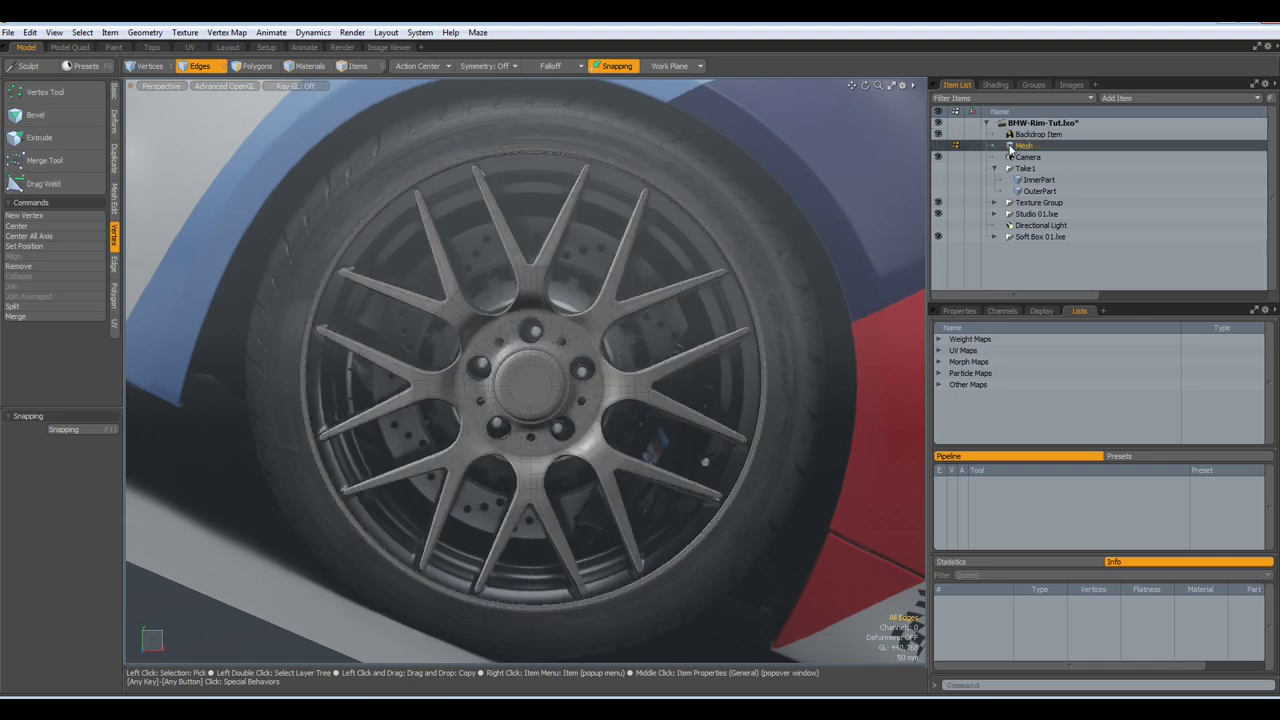
click(937, 135)
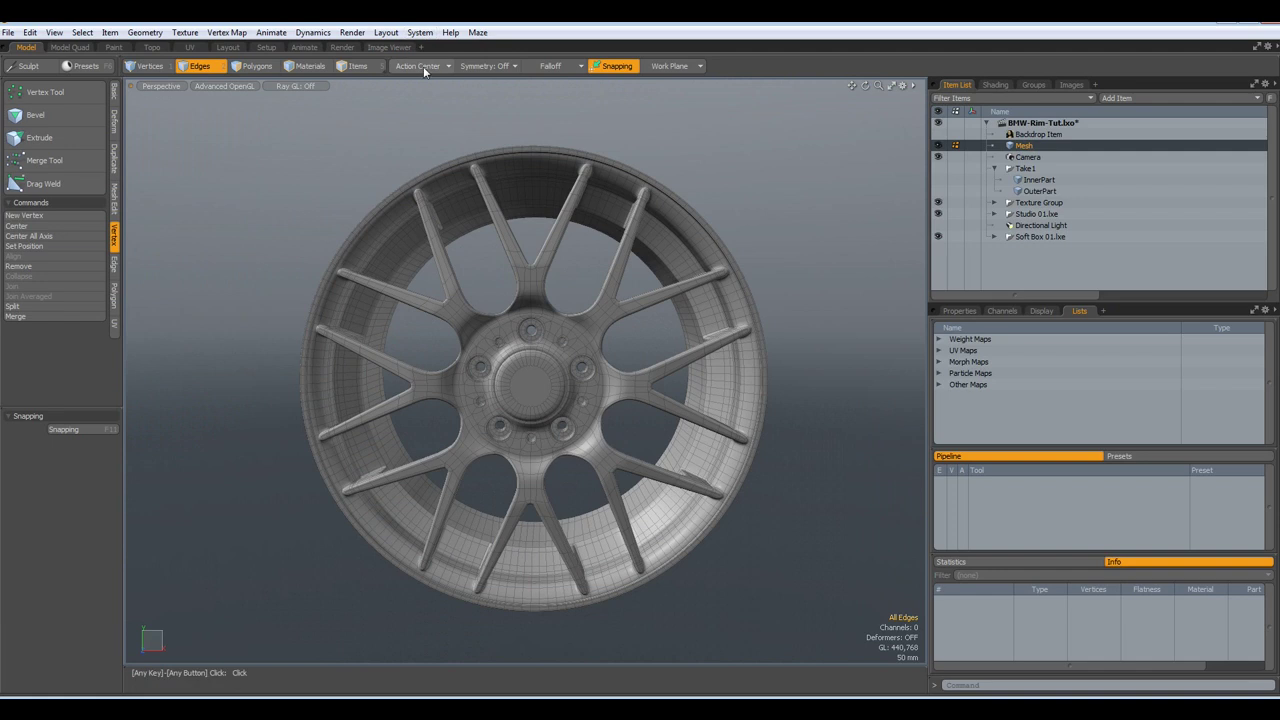
Hide the base Material layer in the shader tree and frame the whole rim in the render preview
click(342, 47)
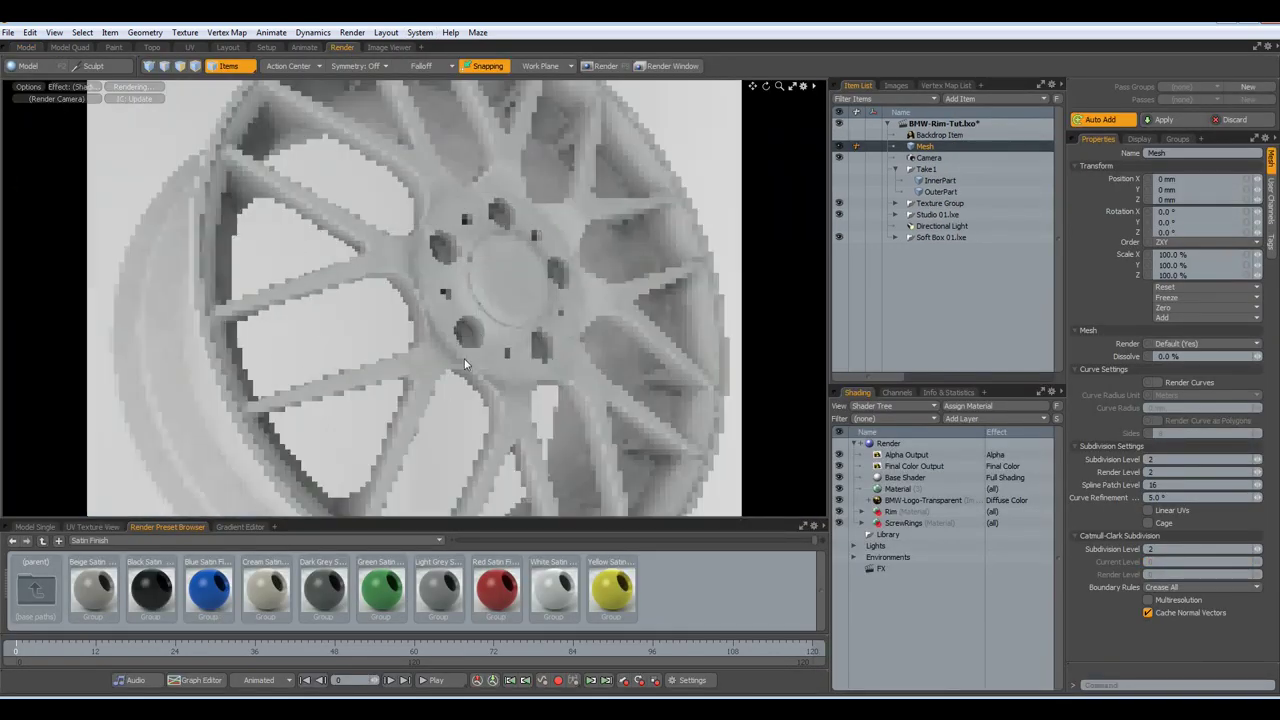
click(839, 490)
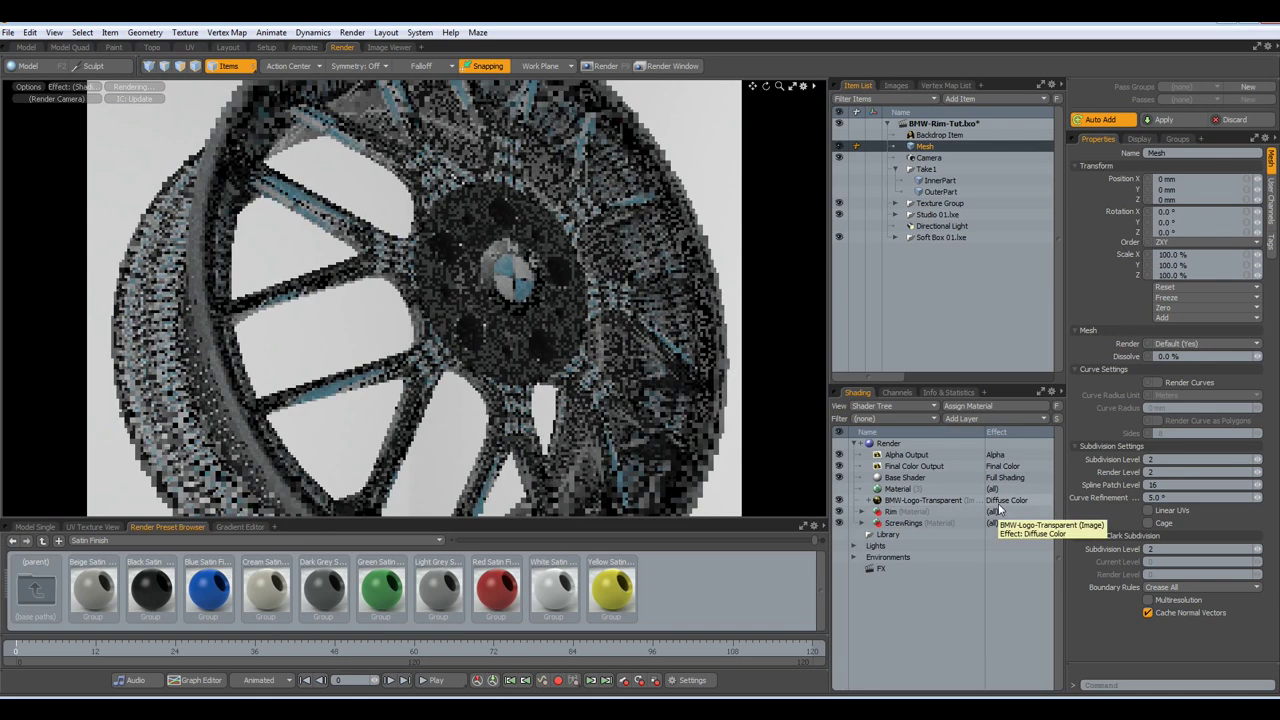
scroll(511, 302, up, 3)
alt+shift+drag(512, 302, 524, 302)
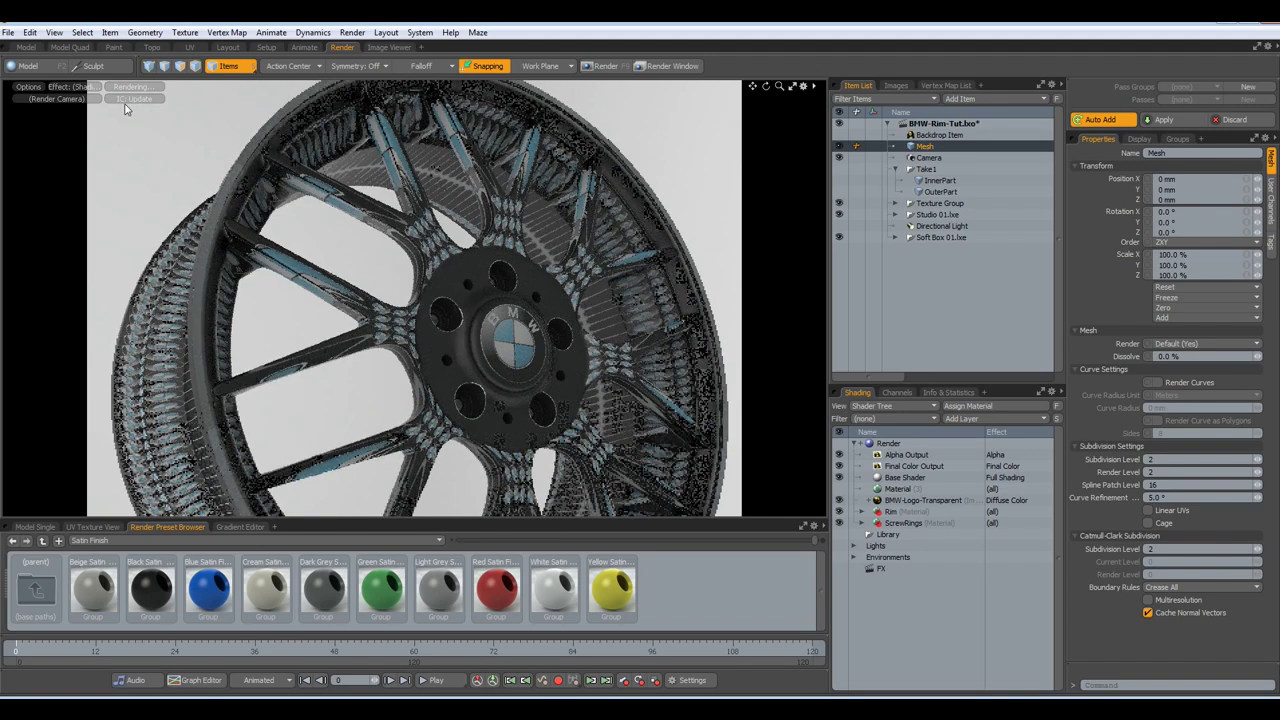
Make Texture the active UV map for the wheel mesh and clear all of its existing UVs
click(192, 47)
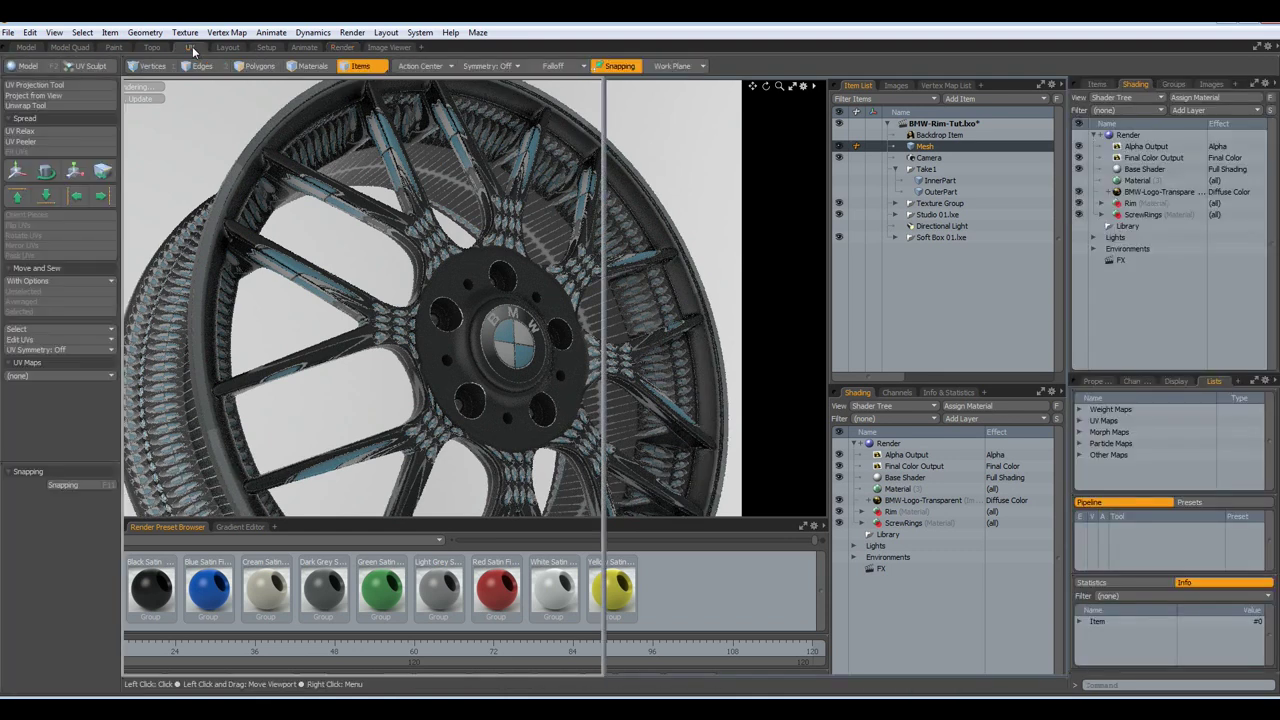
click(33, 341)
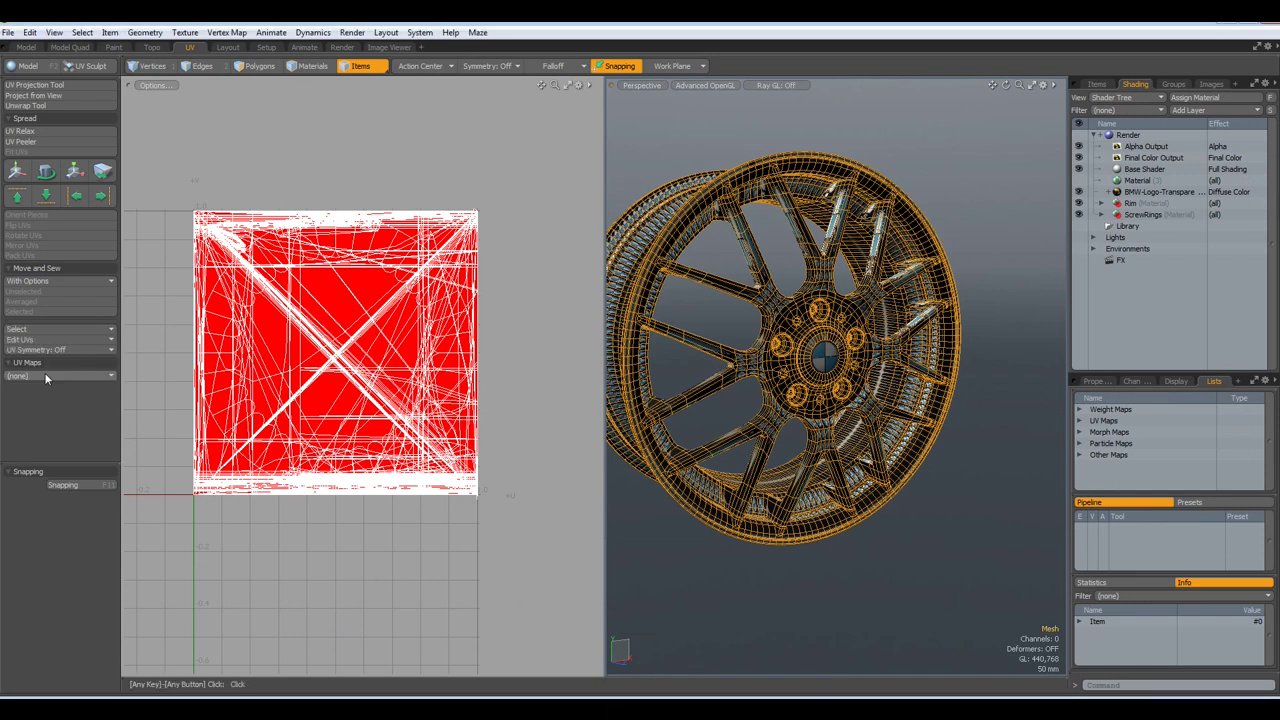
click(44, 372)
click(111, 378)
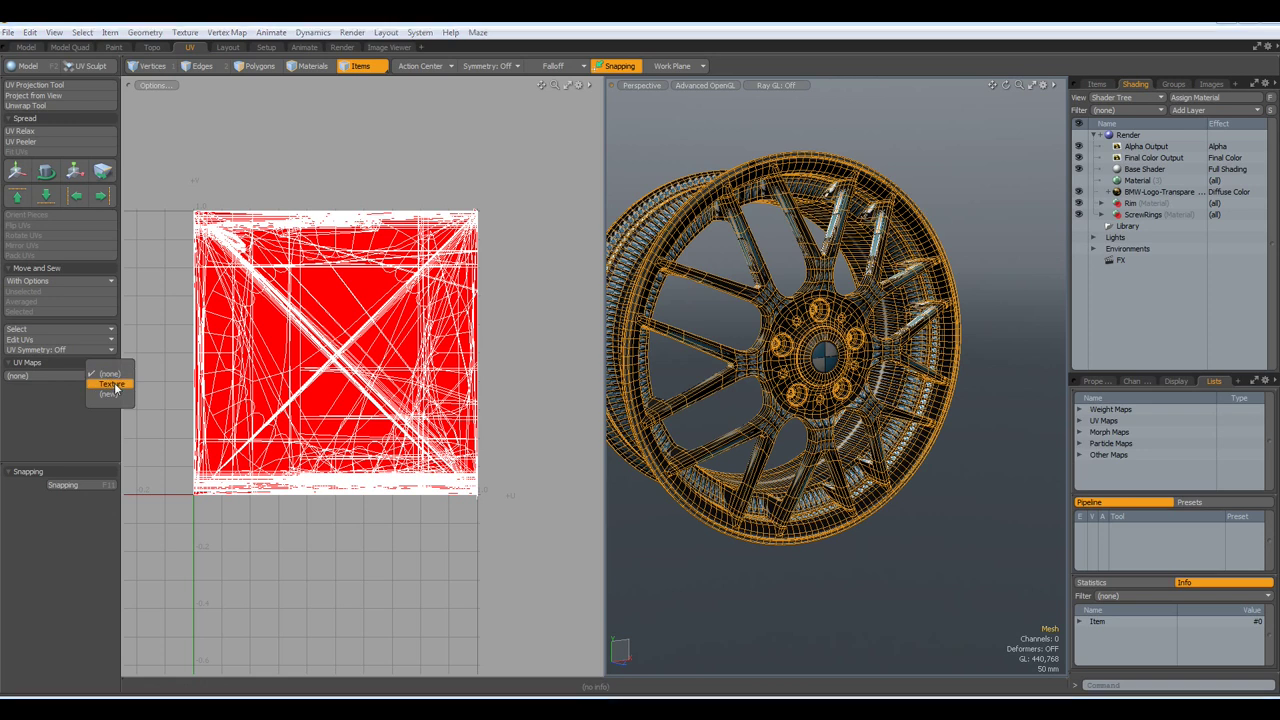
click(112, 385)
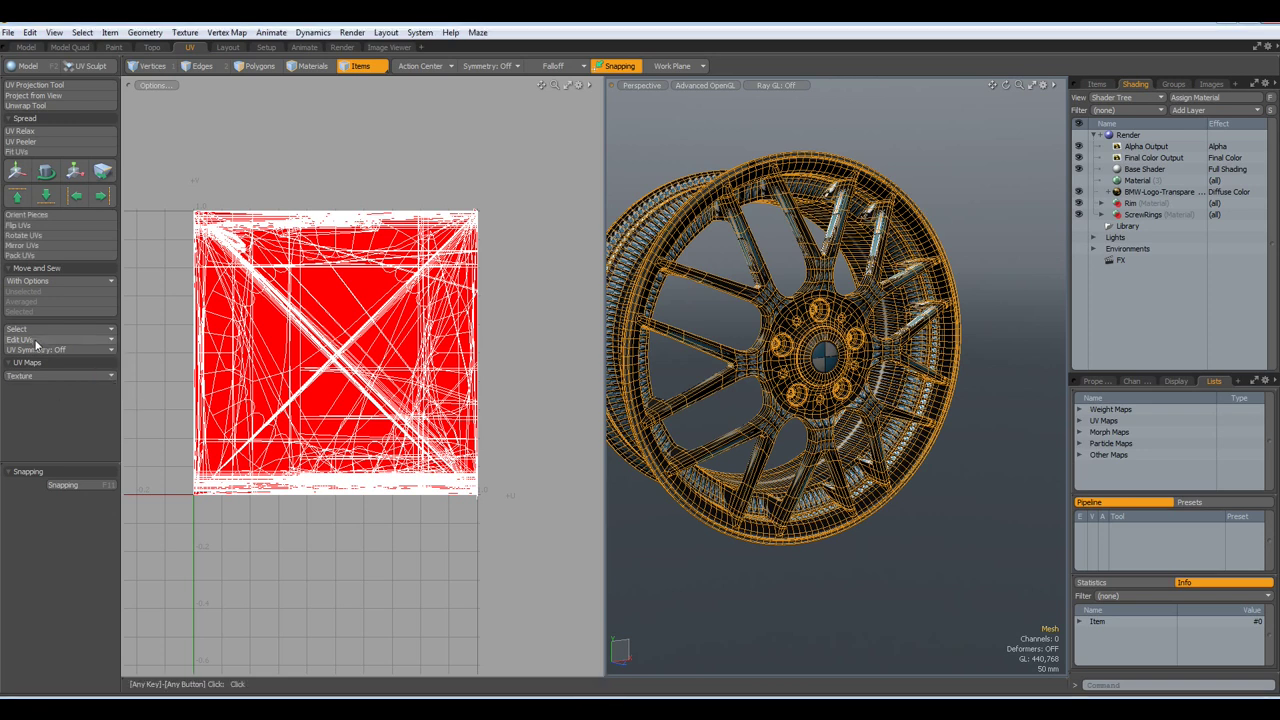
click(42, 343)
click(42, 373)
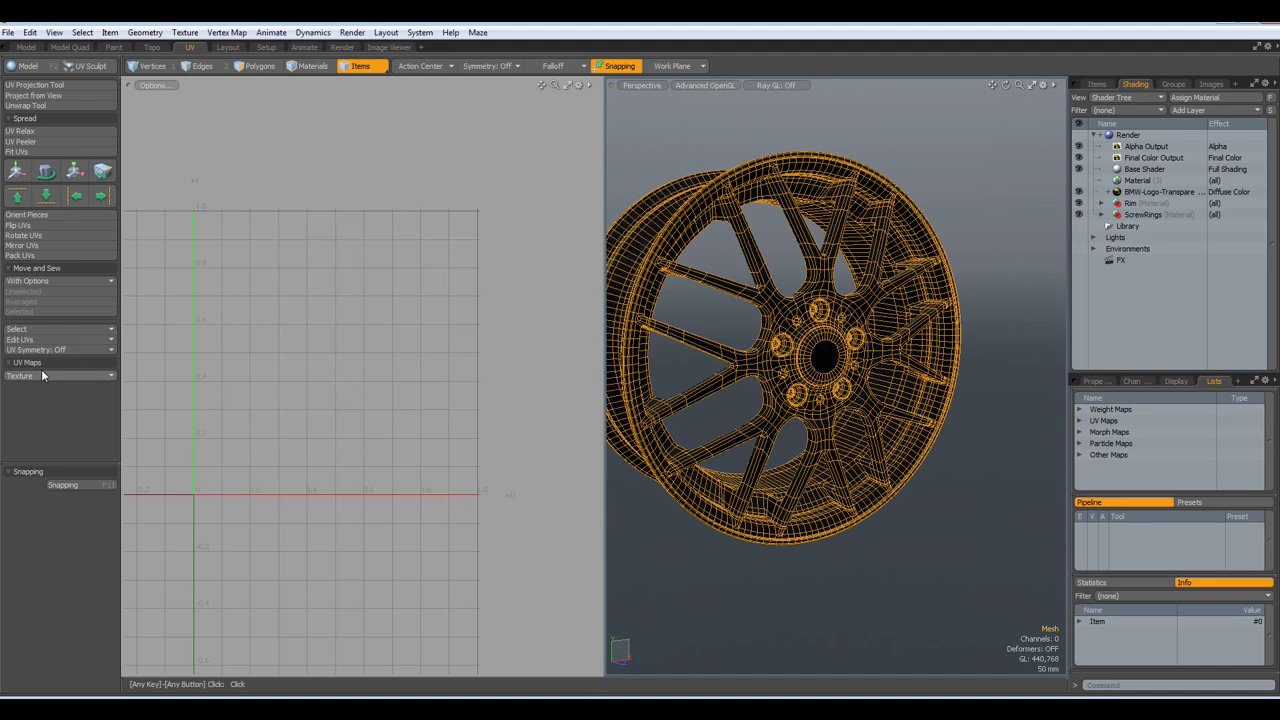
Project UVs with the Atlas type onto the center cap's disc and surrounding polygon ring, and check the logo in the render preview
click(832, 357)
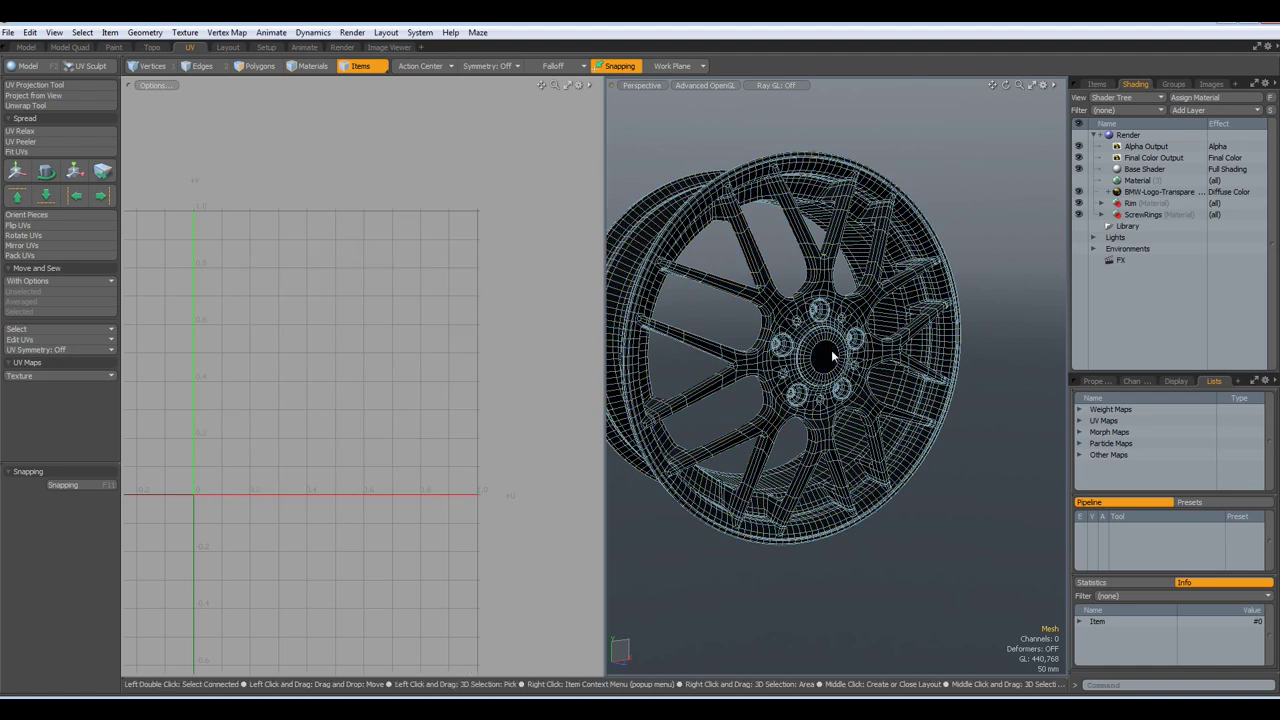
key(3)
click(825, 357)
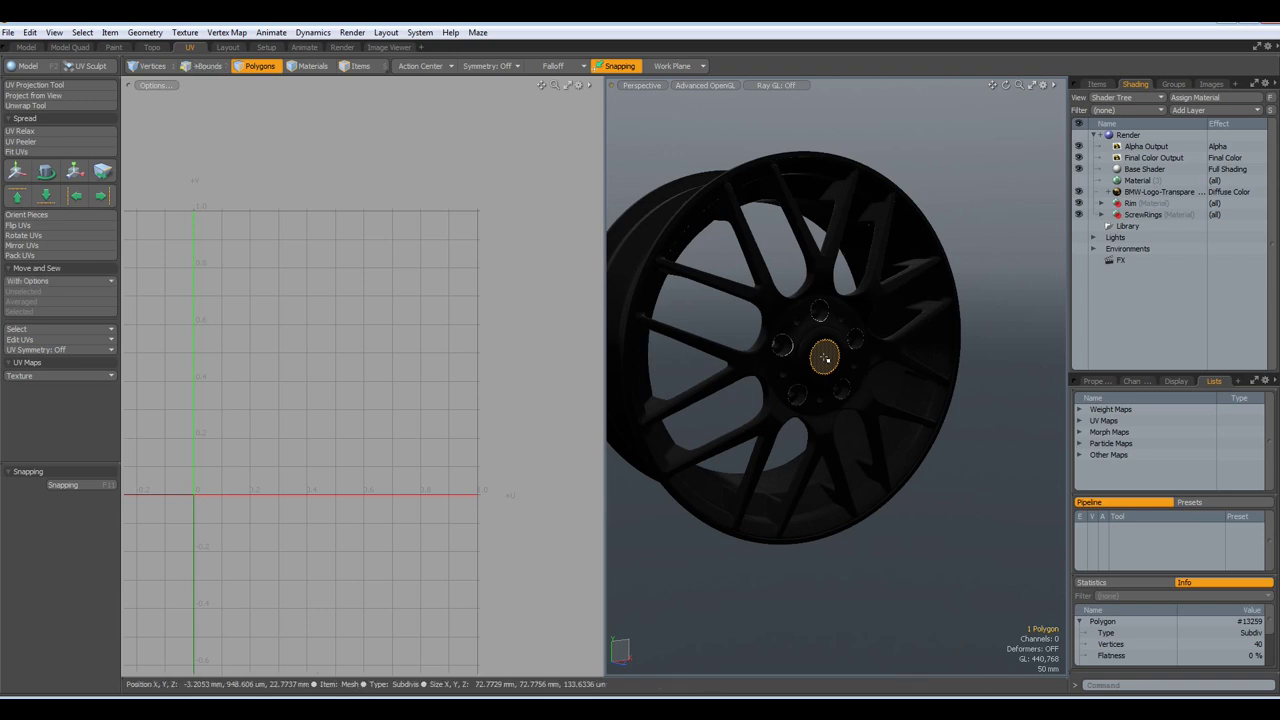
double_click(825, 357)
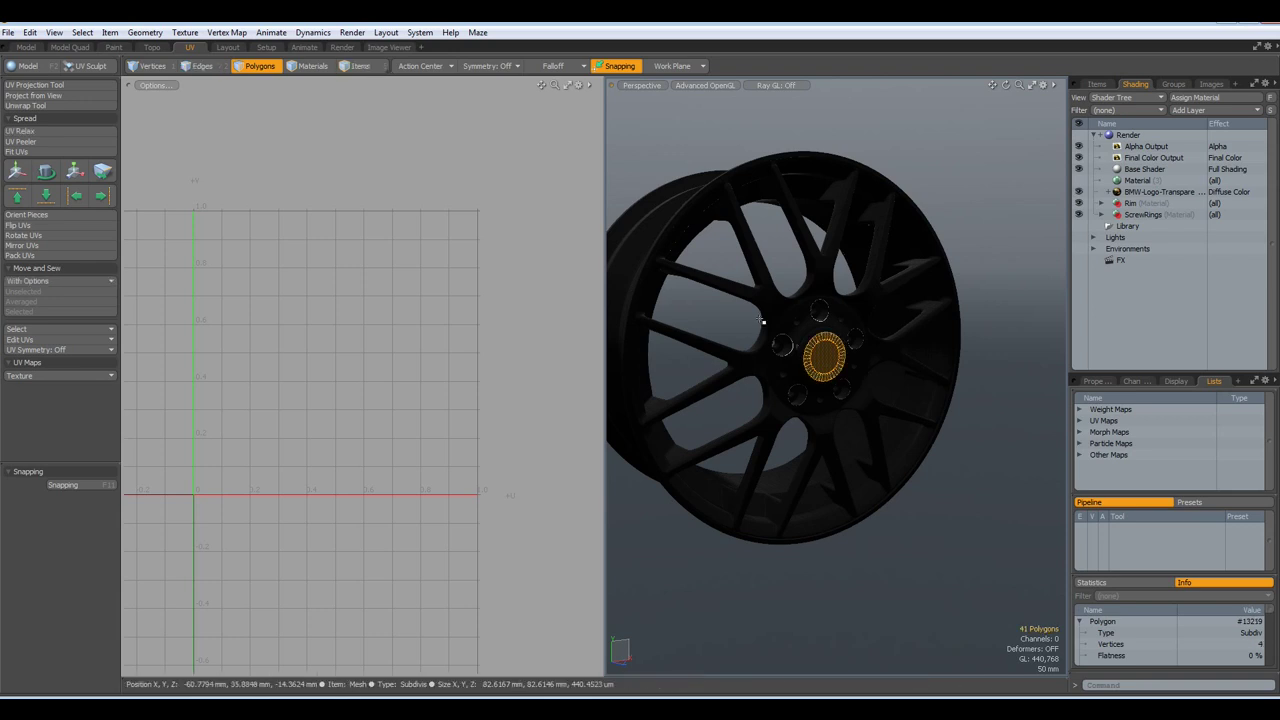
click(50, 86)
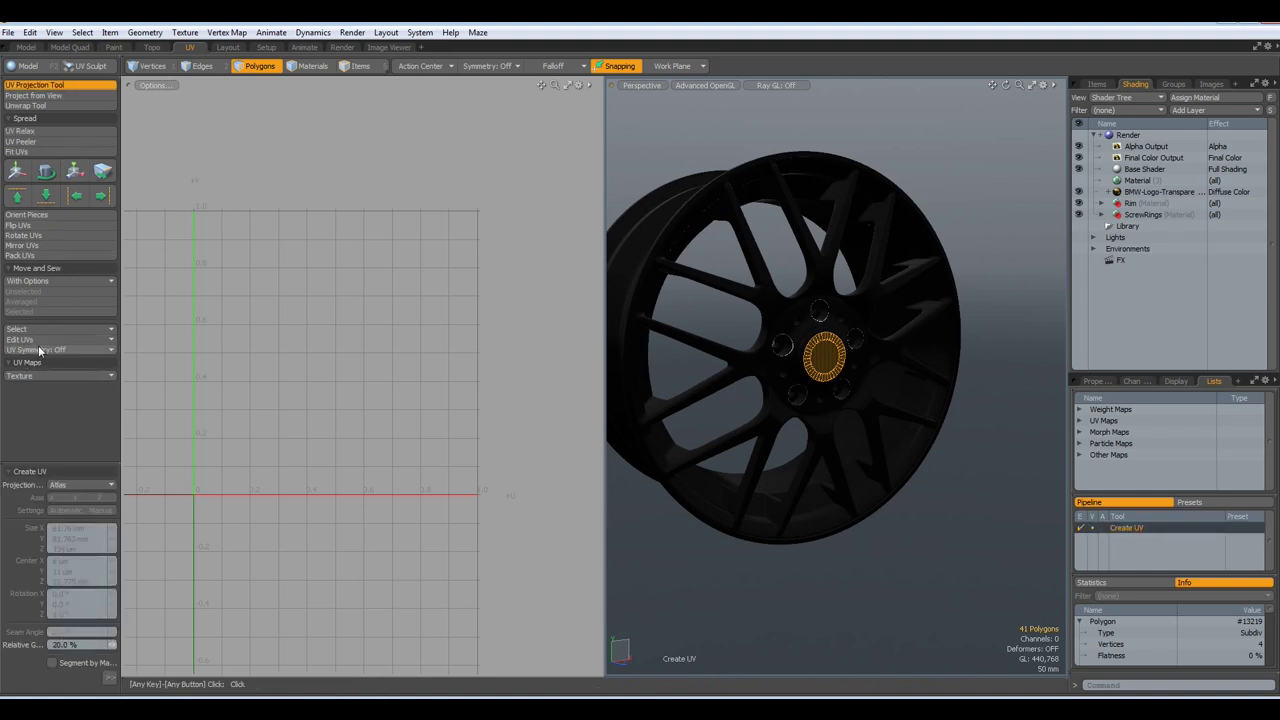
click(110, 487)
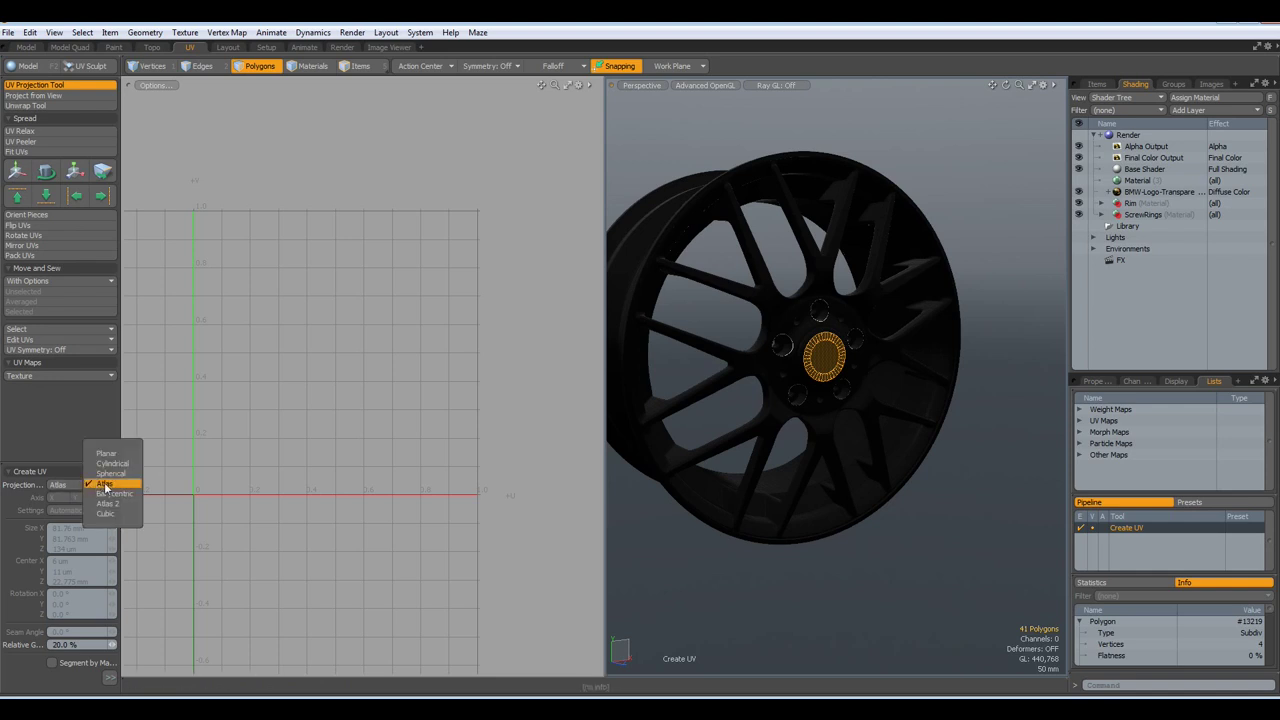
click(320, 356)
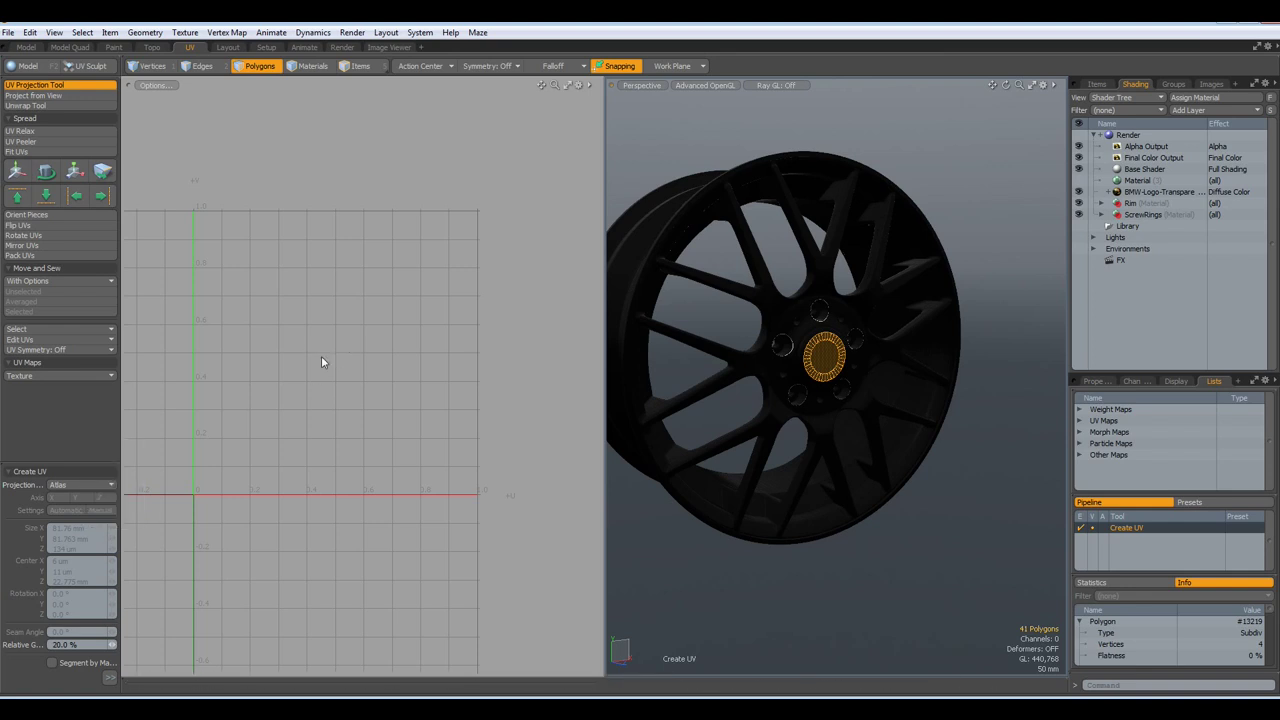
click(332, 357)
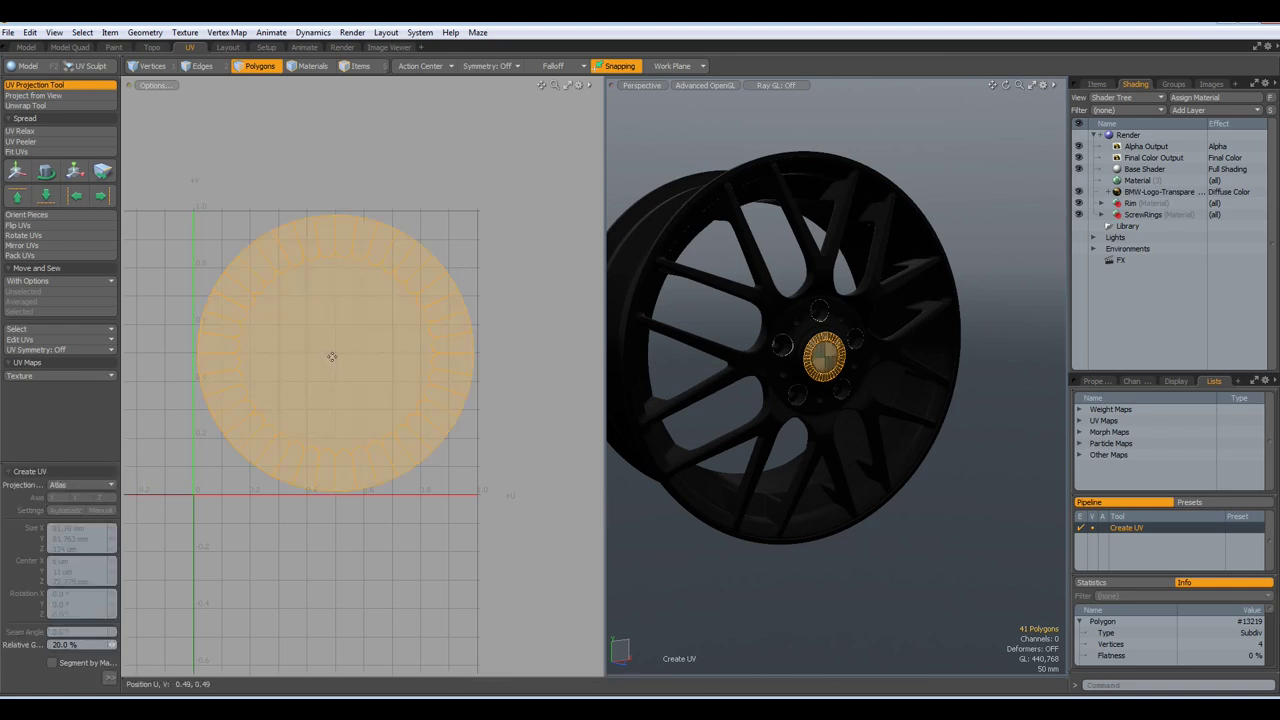
click(341, 47)
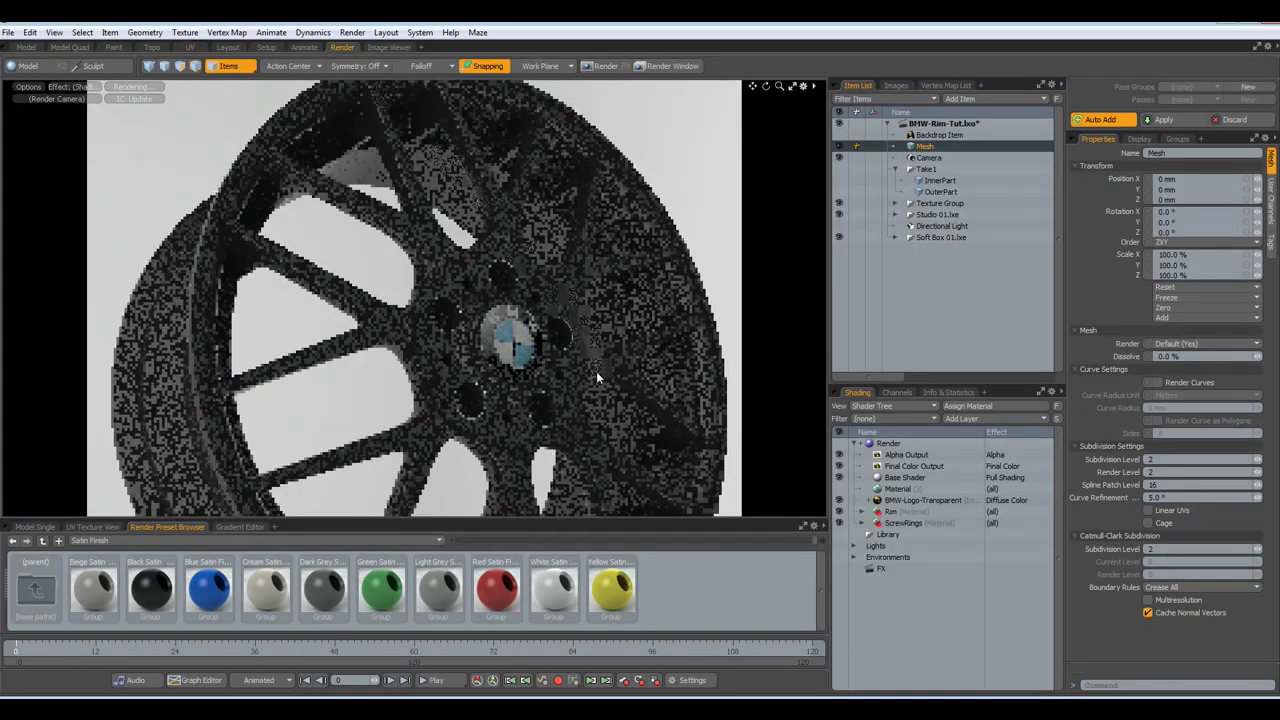
Add the Cyc BG With Lights 01 studio environment preset to the scene and render the preview with it
click(228, 48)
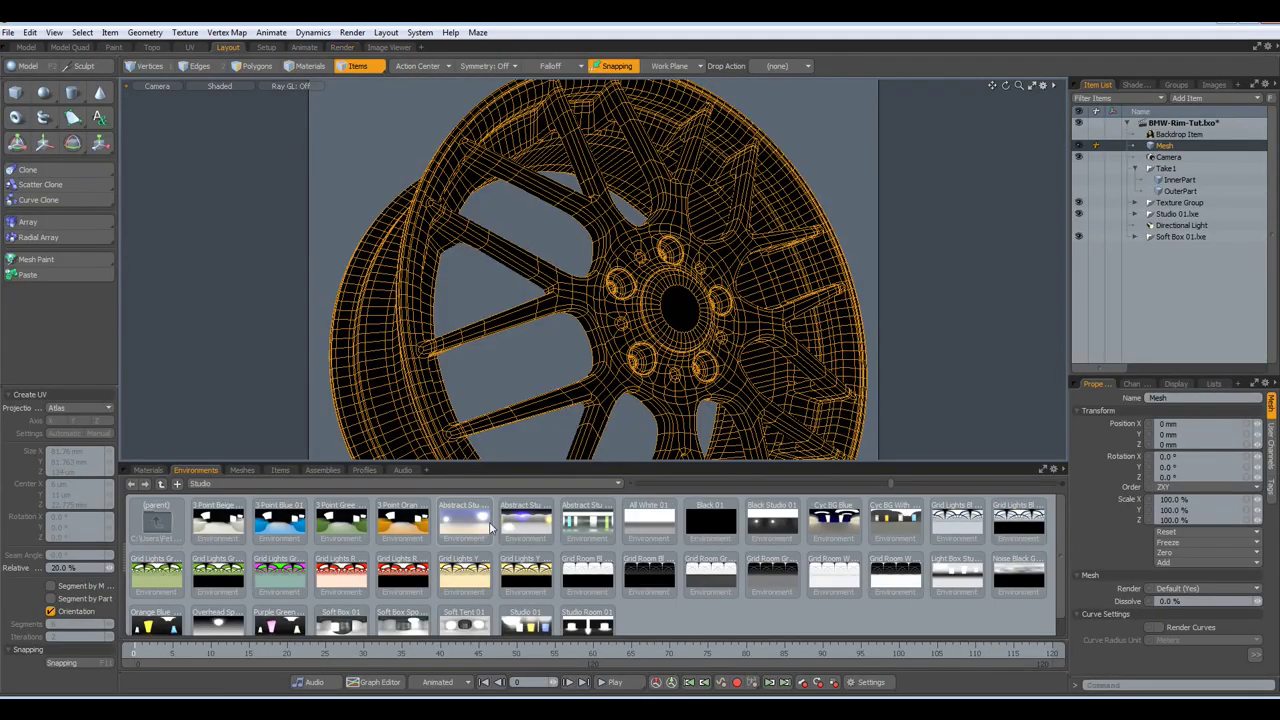
double_click(894, 515)
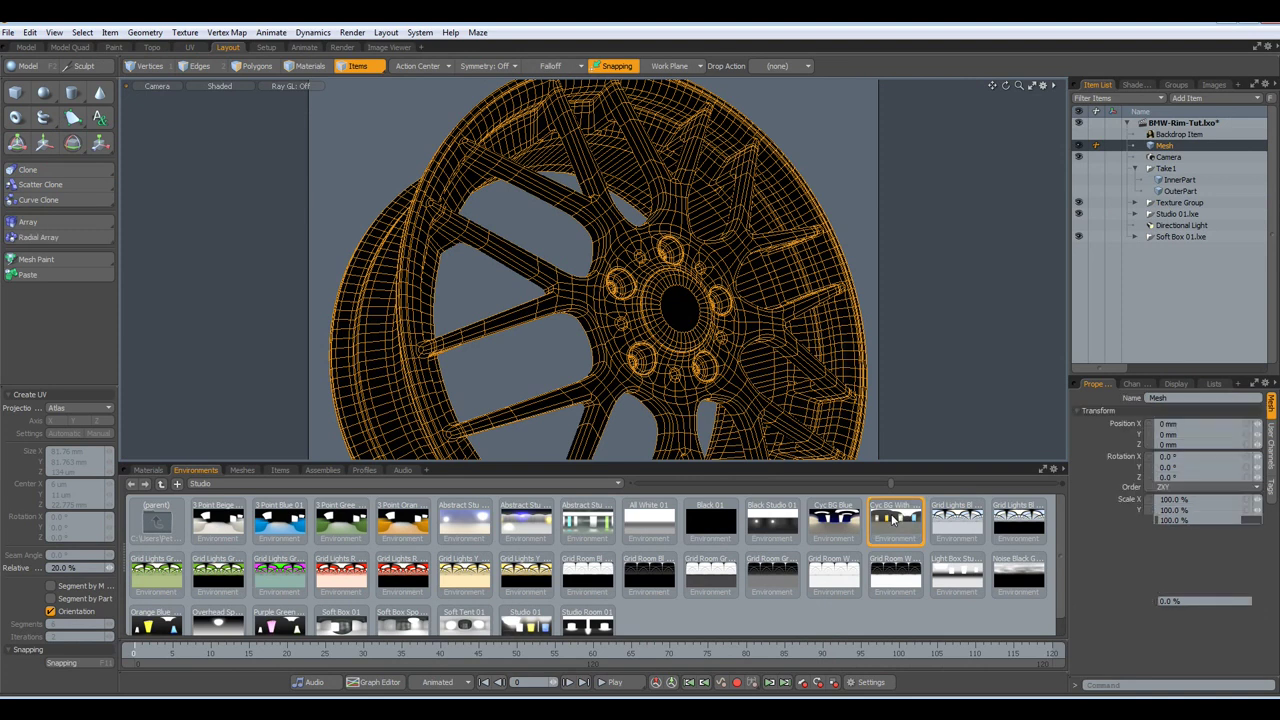
click(342, 47)
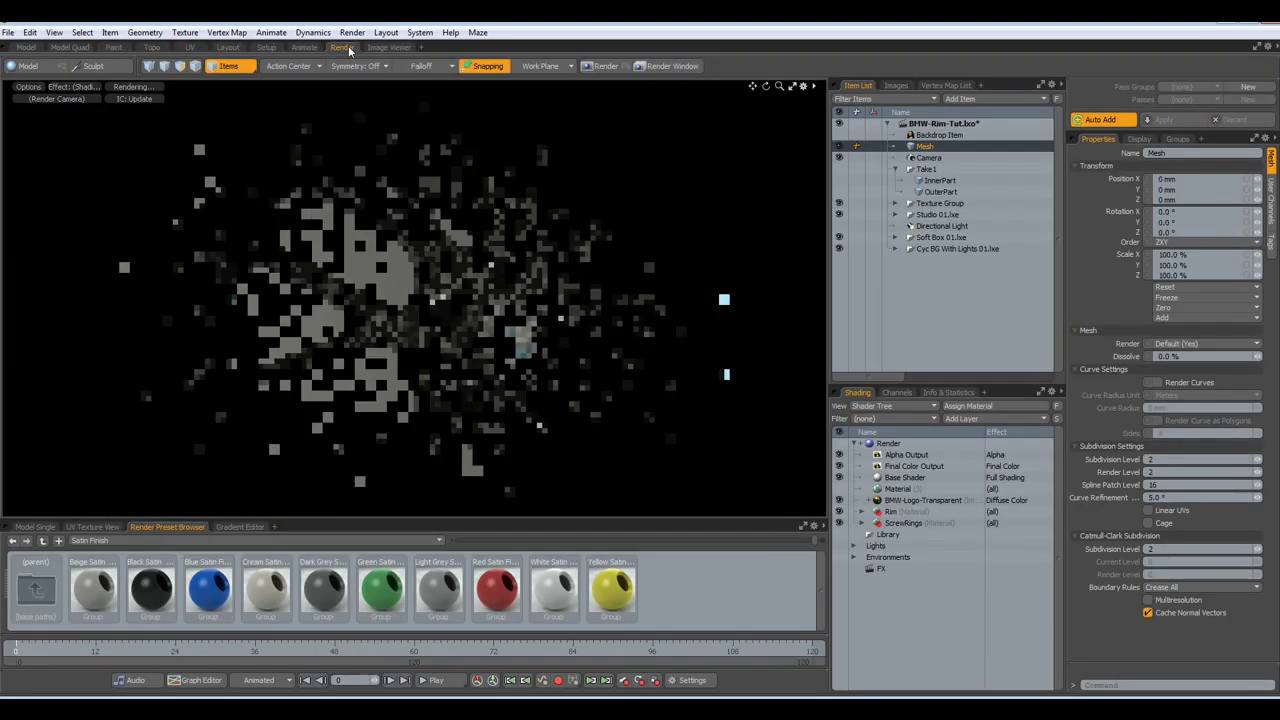